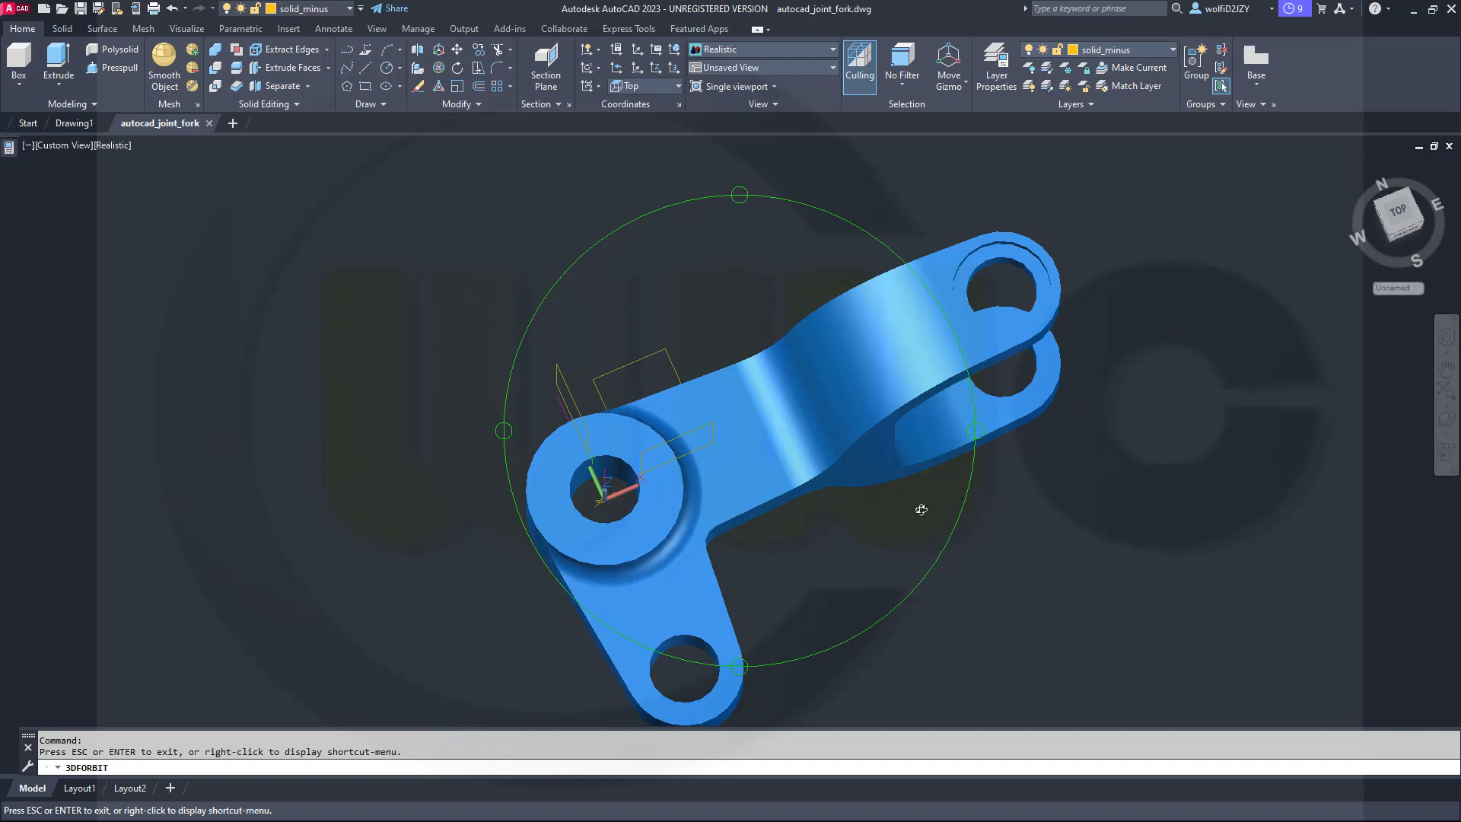
pyautogui.moveTo(921, 509); pyautogui.dragTo(923, 479)
pyautogui.moveTo(751, 381); pyautogui.dragTo(847, 444)
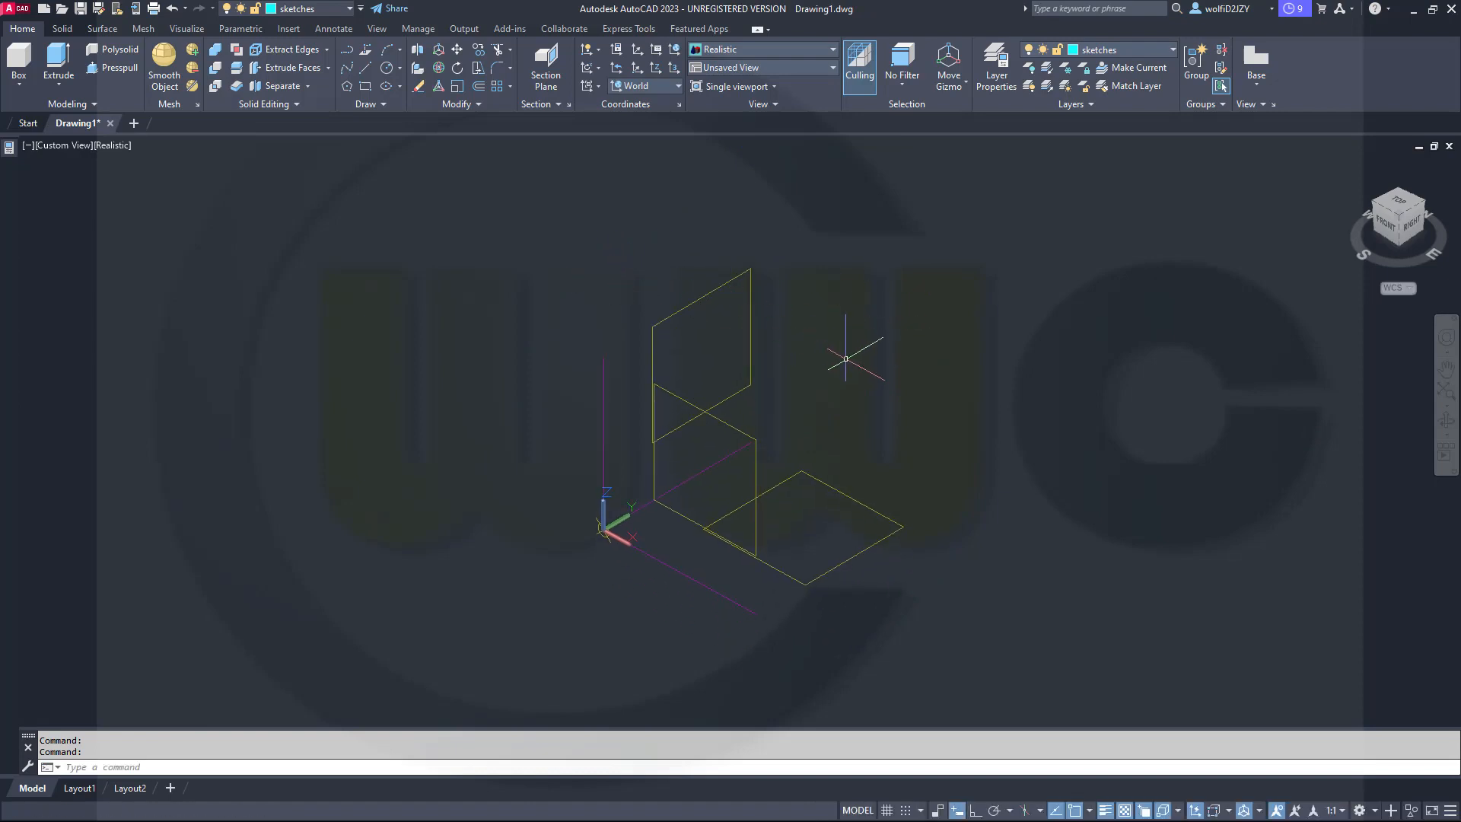
# Place one point at 110,0 and another on the negative Y axis about 50 units from the origin.
pyautogui.keyDown('shift'); pyautogui.moveTo(848, 352); pyautogui.dragTo(853, 455, button='middle'); pyautogui.keyUp('shift')
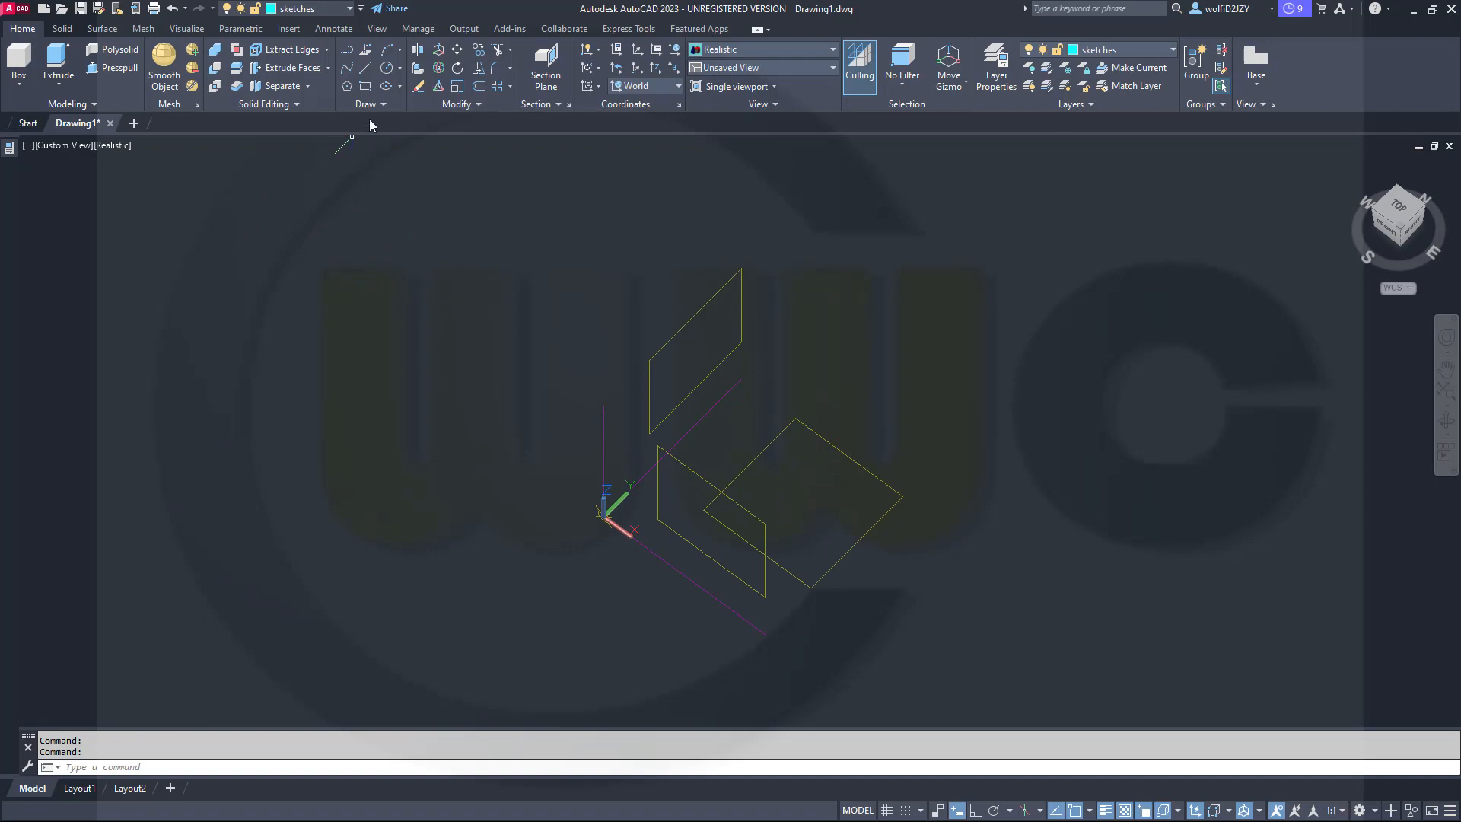
pyautogui.click(385, 104)
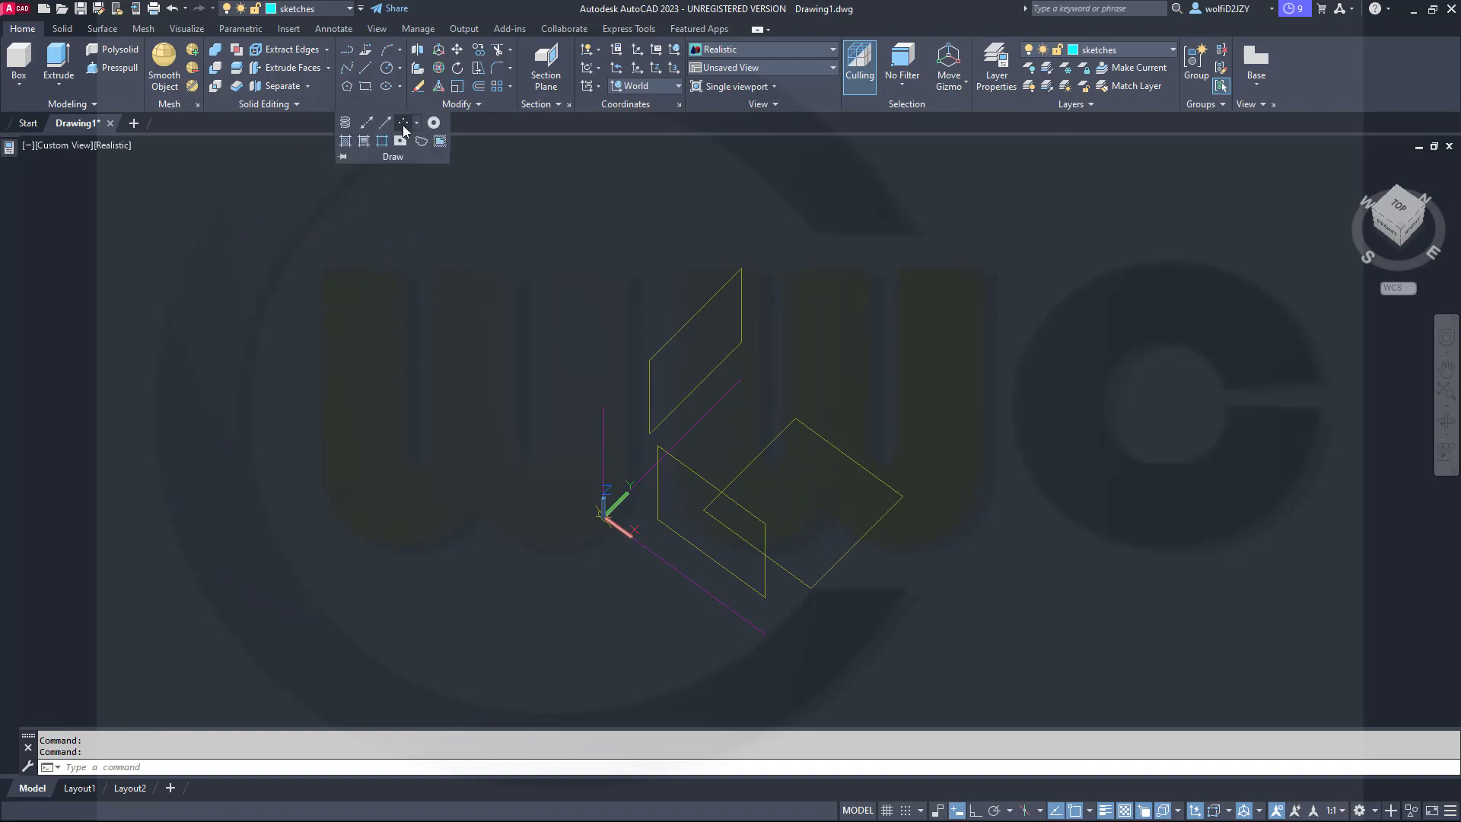
pyautogui.click(405, 128)
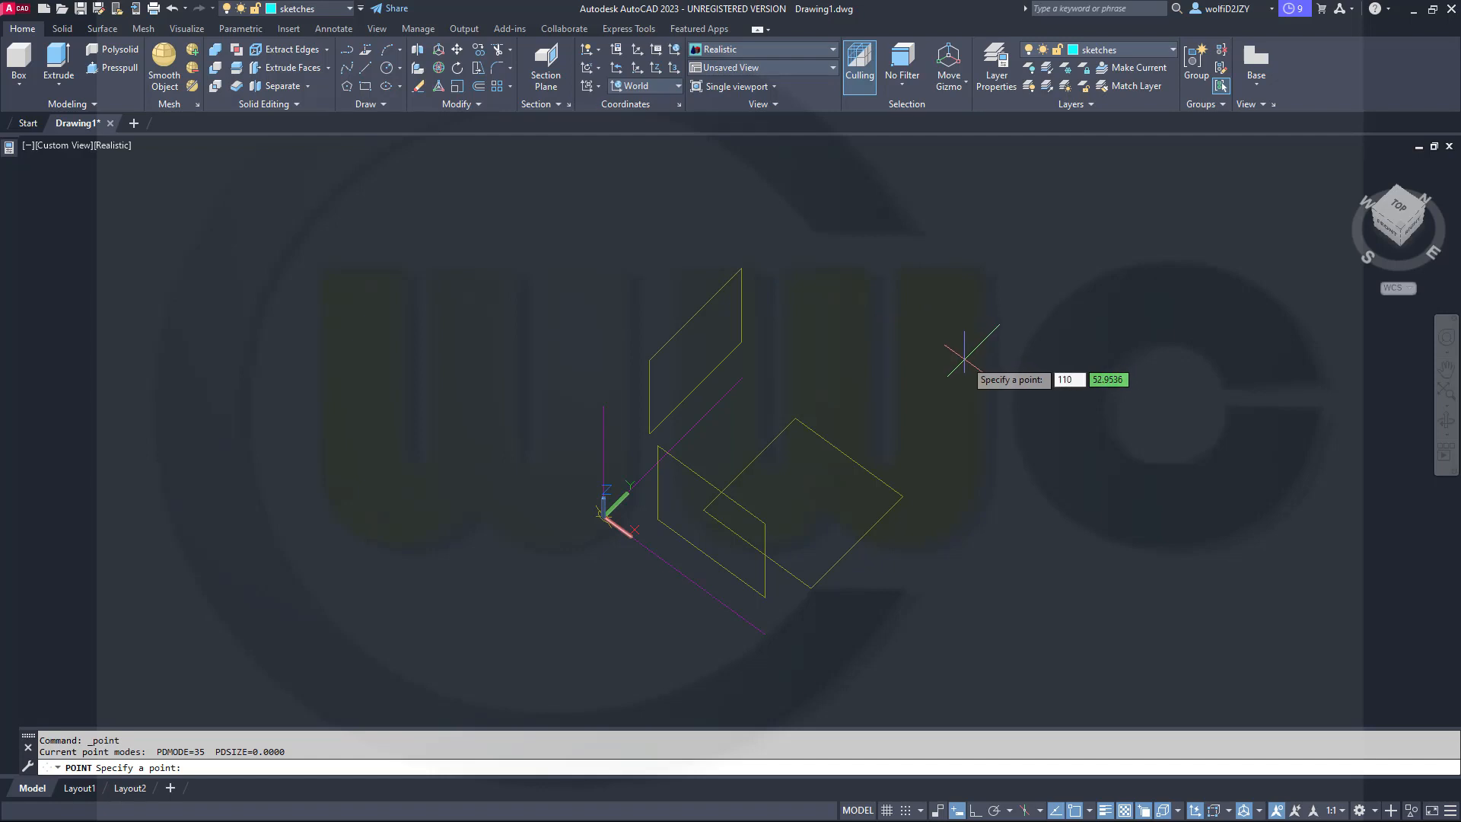
pyautogui.press('Tab')
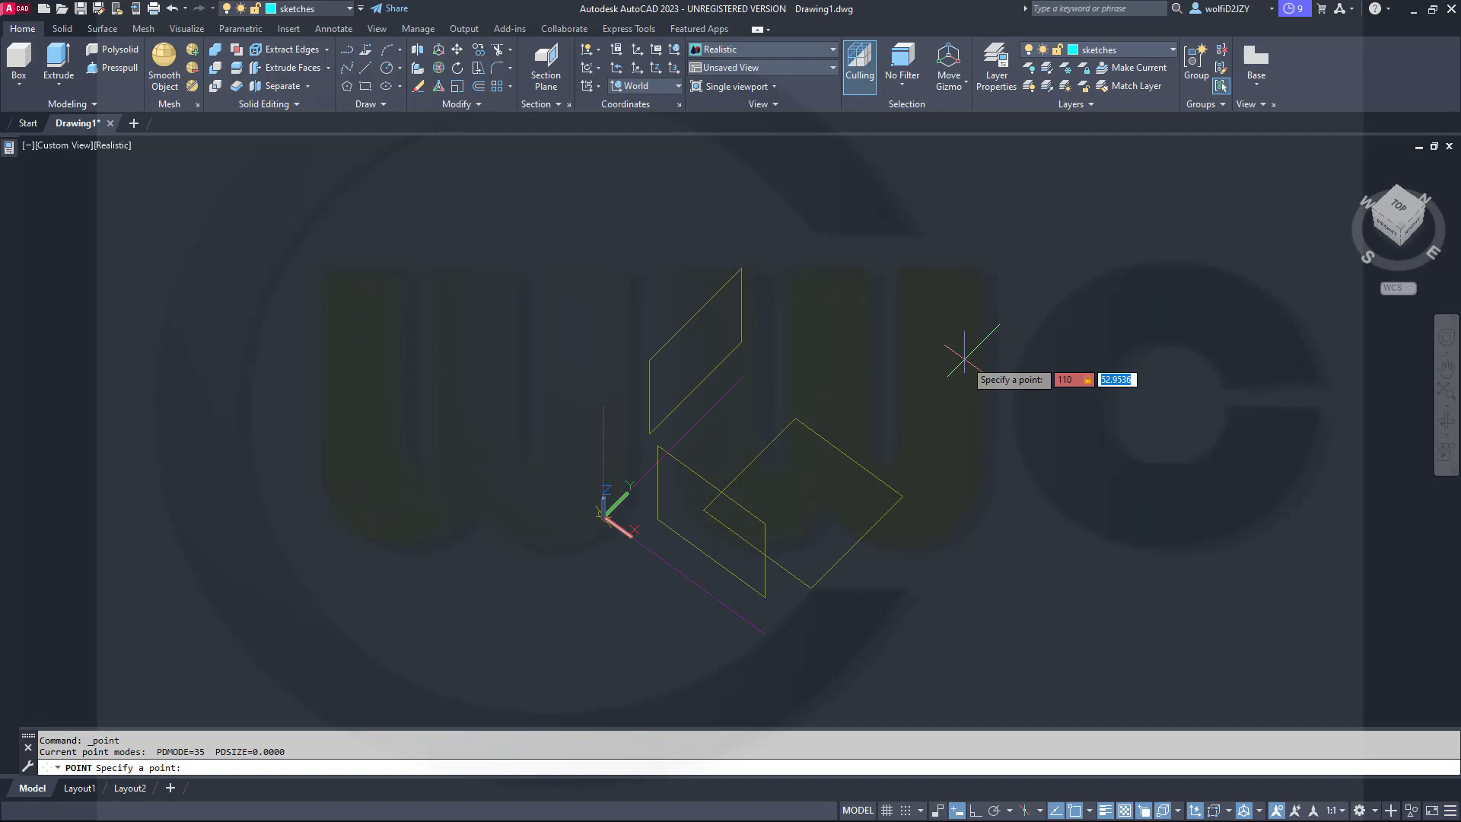
pyautogui.press('Escape')
pyautogui.press('Tab')
pyautogui.press('BackSpace')
pyautogui.press('BackSpace')
pyautogui.press('BackSpace')
pyautogui.press('BackSpace')
pyautogui.press('BackSpace')
pyautogui.press('Return')
pyautogui.press('Escape')
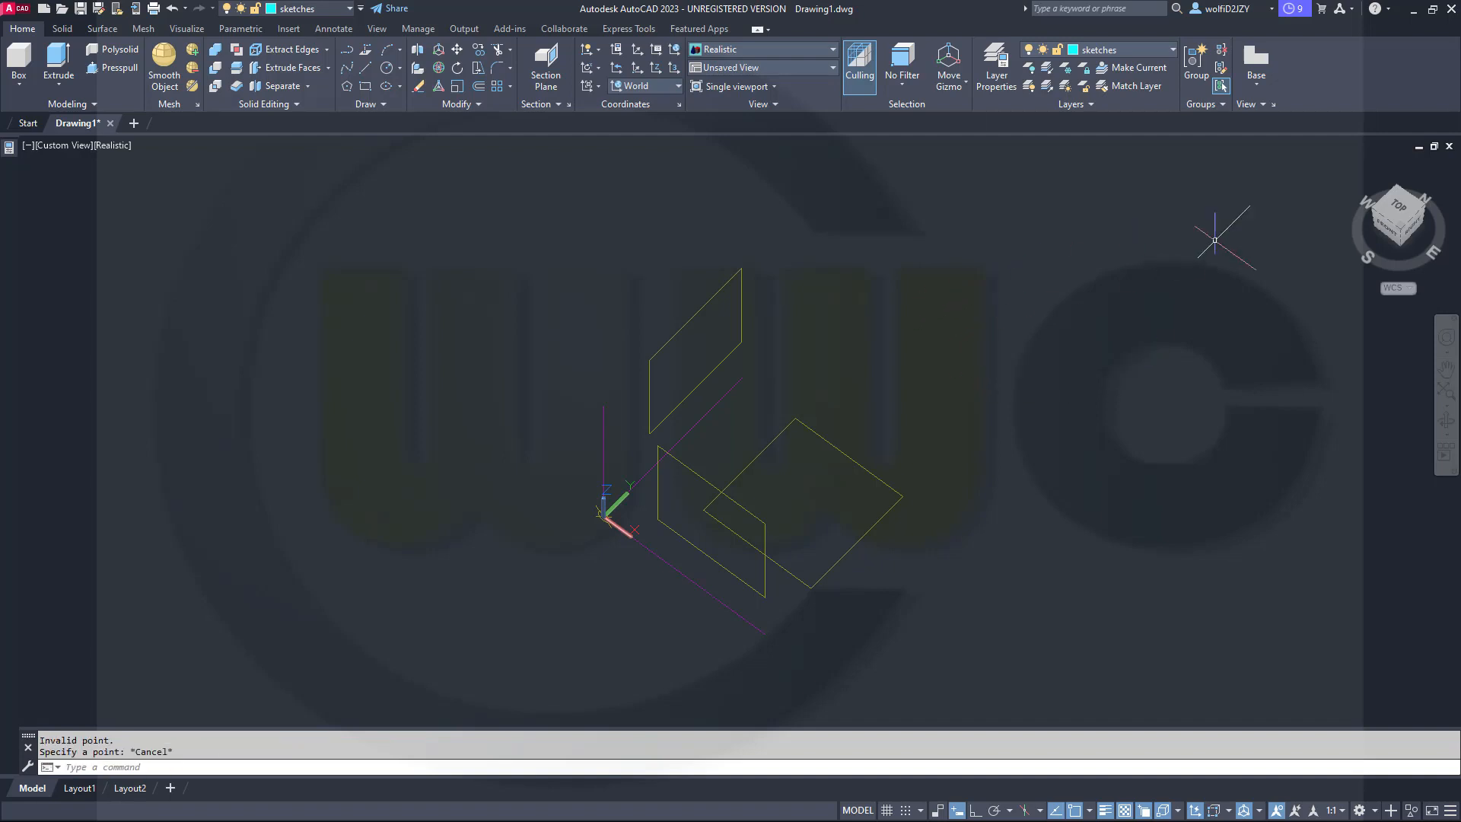
# In the top view, place three more points on the X axis at X 95, about 73, and 125.
pyautogui.click(1399, 207)
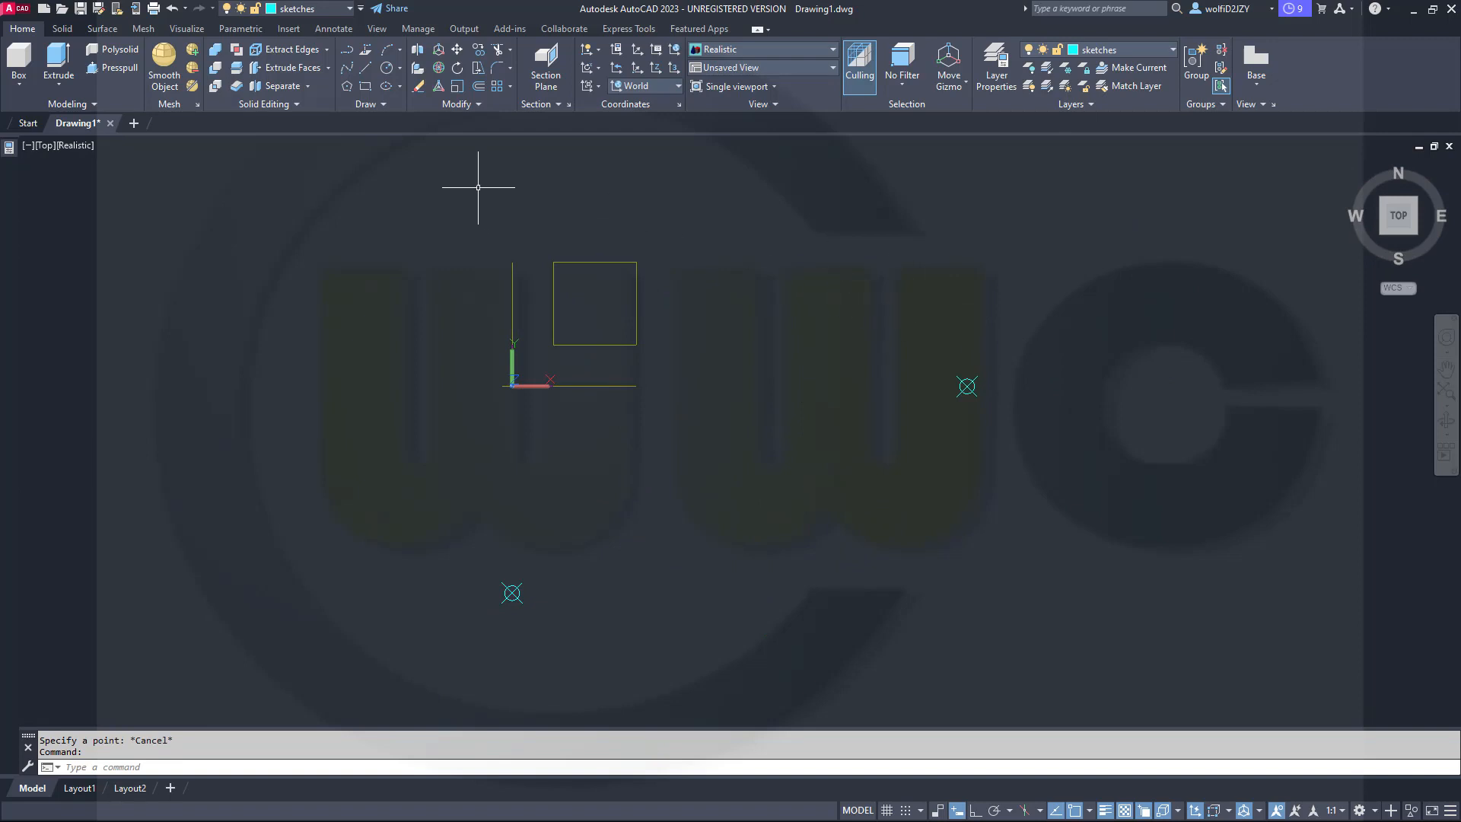
pyautogui.click(385, 105)
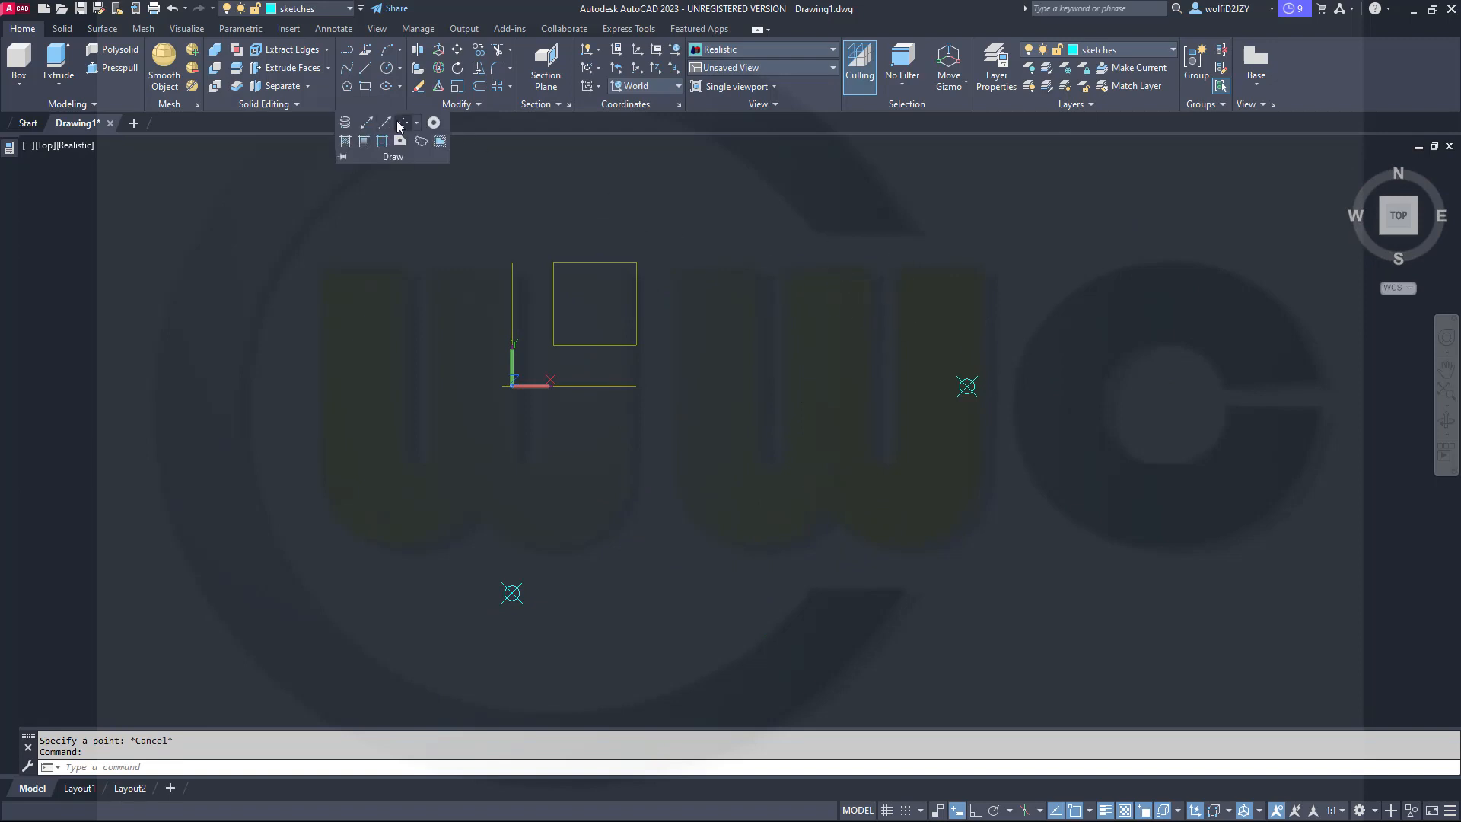
pyautogui.click(401, 124)
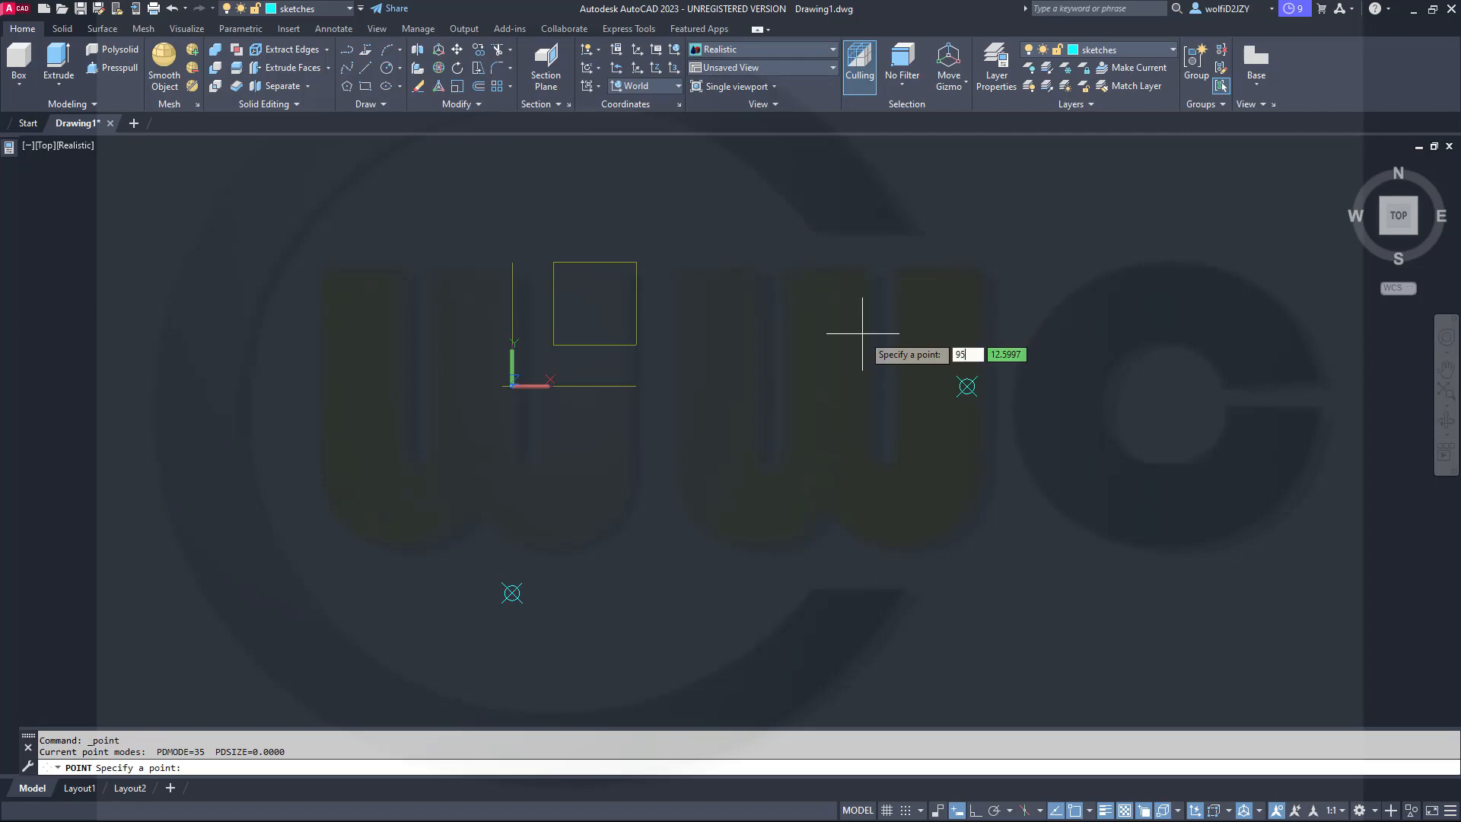
pyautogui.press('Return')
pyautogui.press('Tab')
pyautogui.write('0')
pyautogui.press('Return')
pyautogui.press('Tab')
pyautogui.write('0')
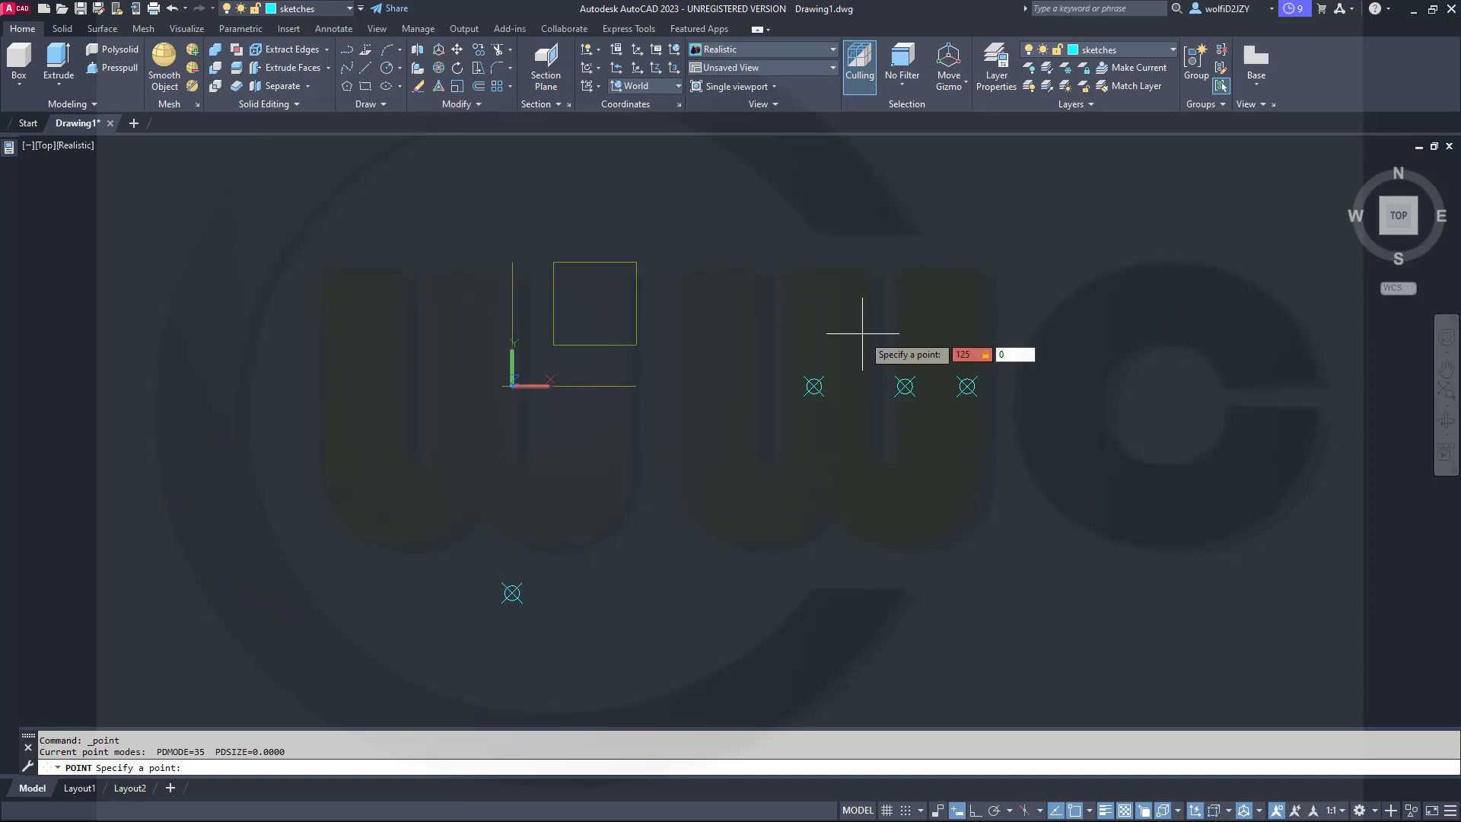
pyautogui.press('Return')
pyautogui.press('Escape')
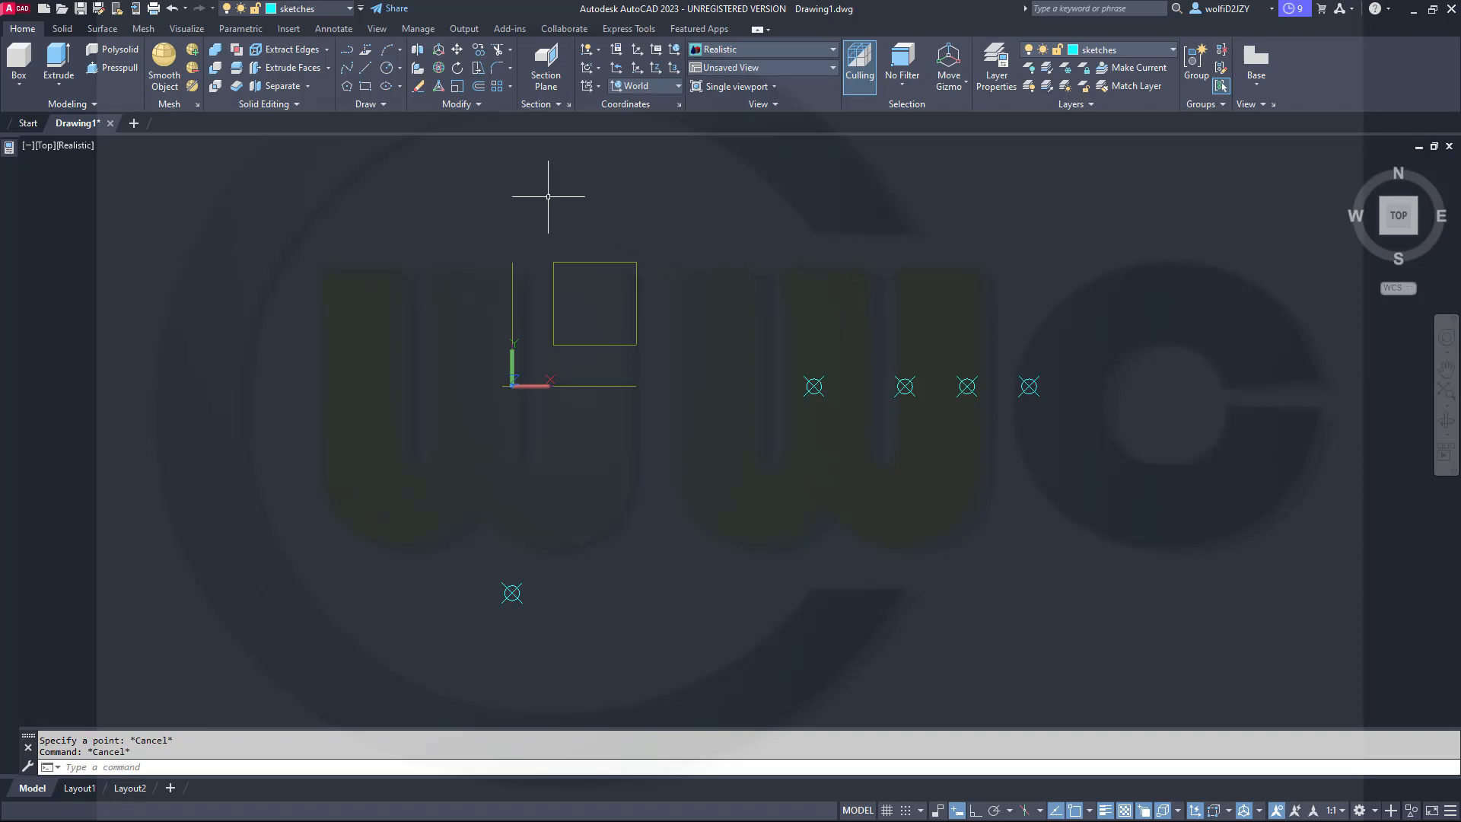
# Draw a circle of radius 20 centred at the origin 0,0.
pyautogui.click(389, 68)
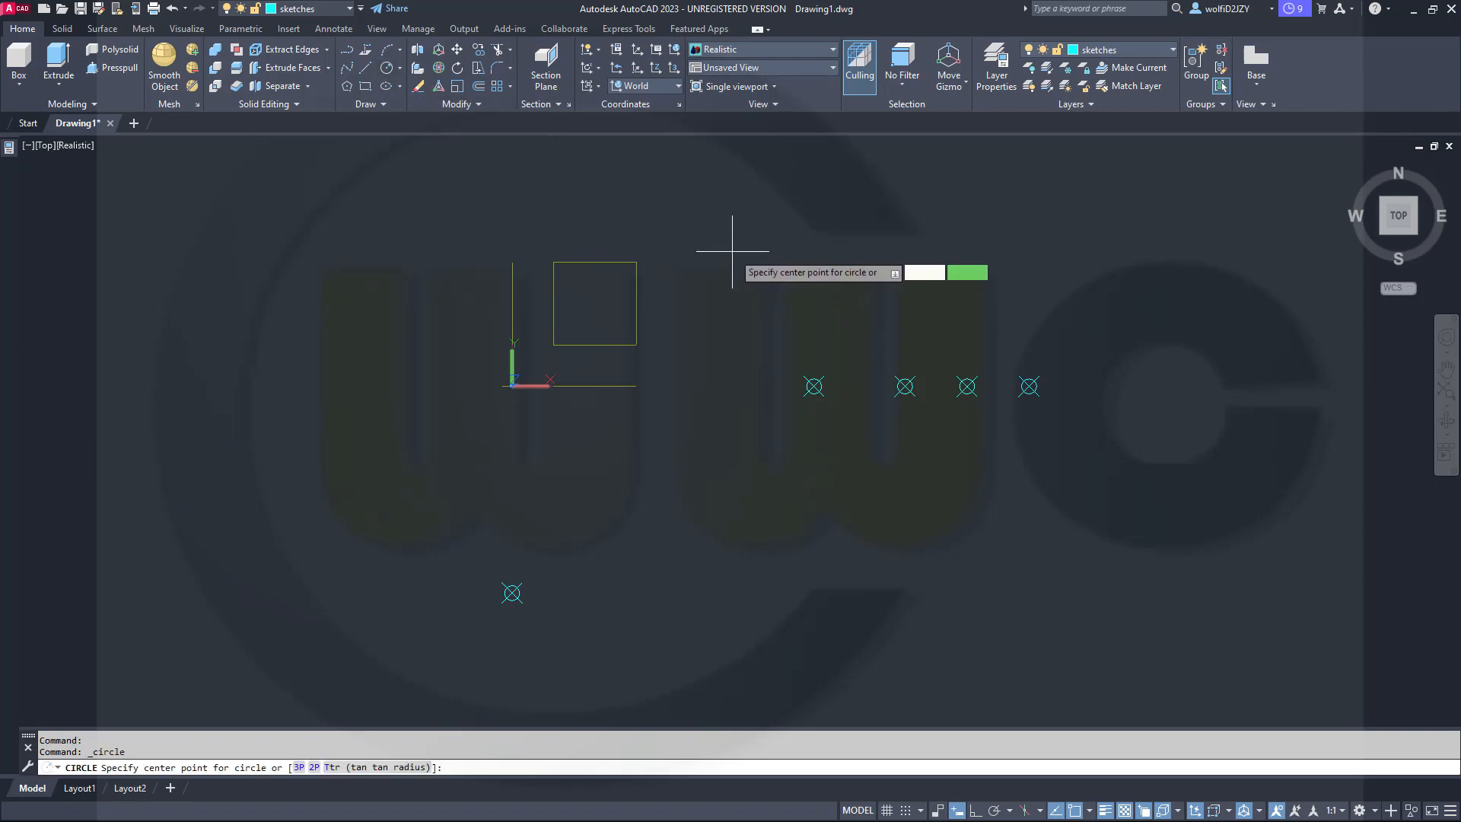
pyautogui.write('0,0')
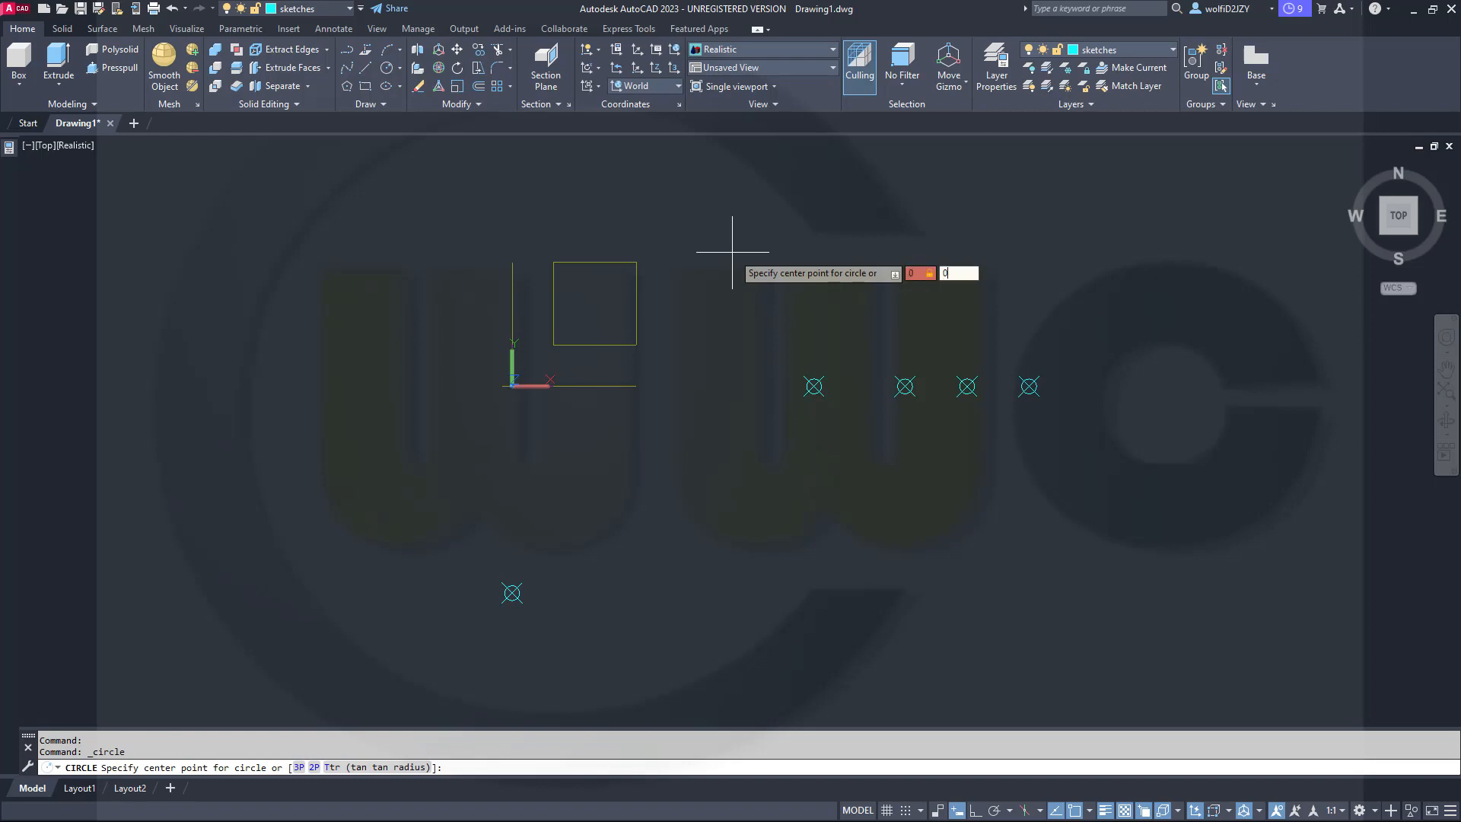
pyautogui.press('Return')
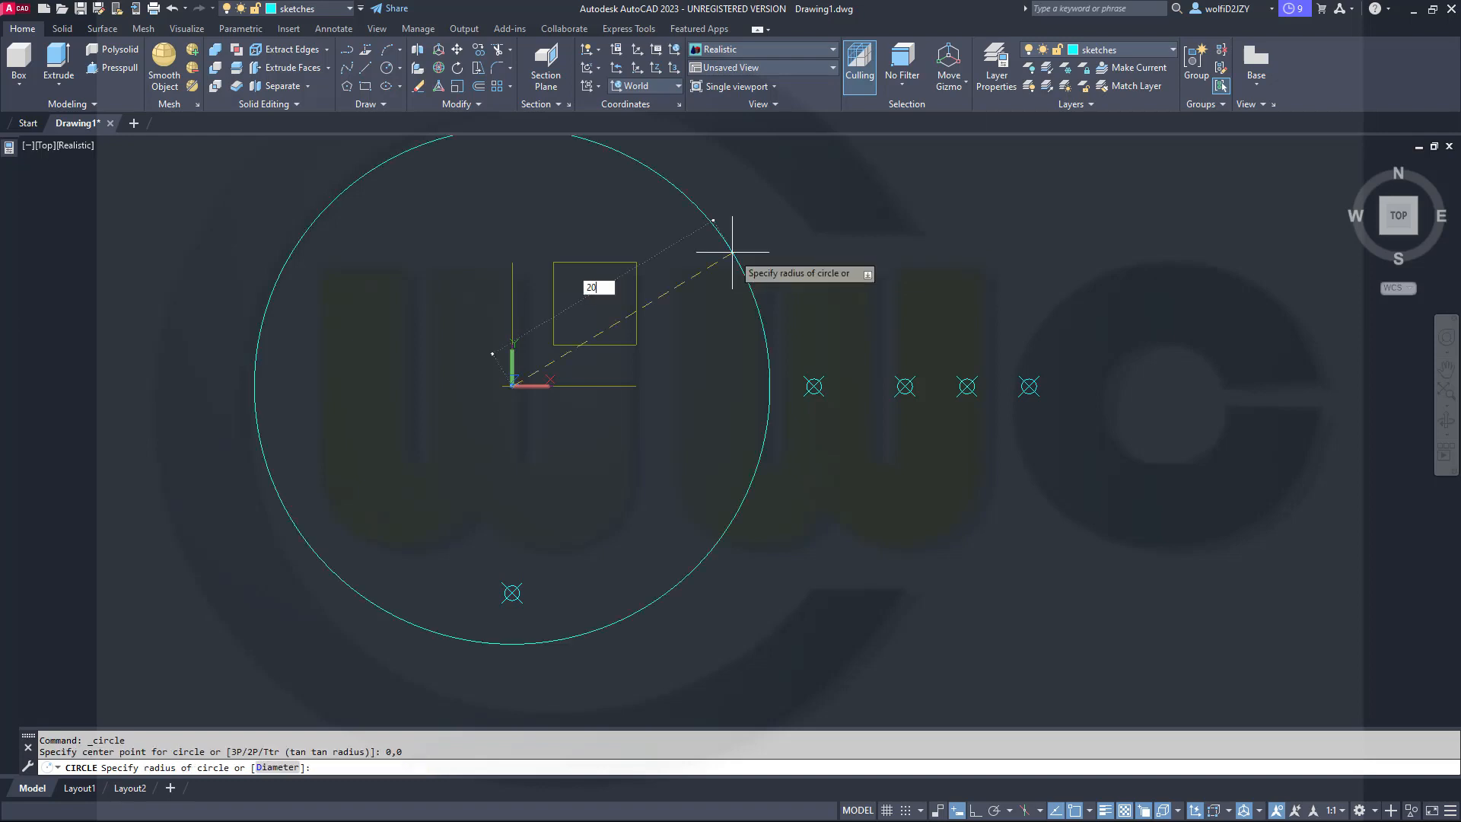
pyautogui.press('Return')
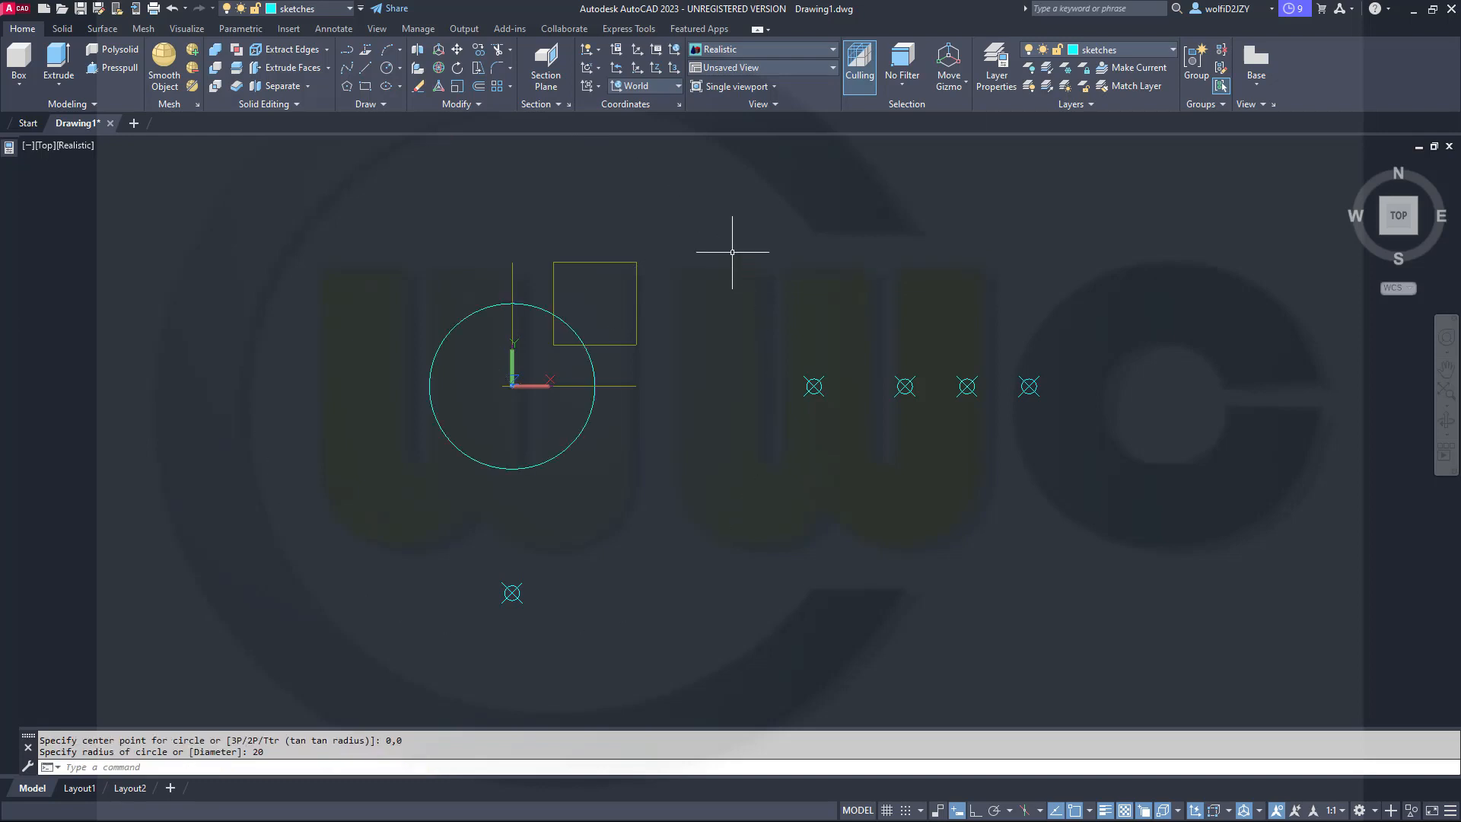
# Draw a circle of radius 15 centred on the point node at 110,0.
pyautogui.press('Return')
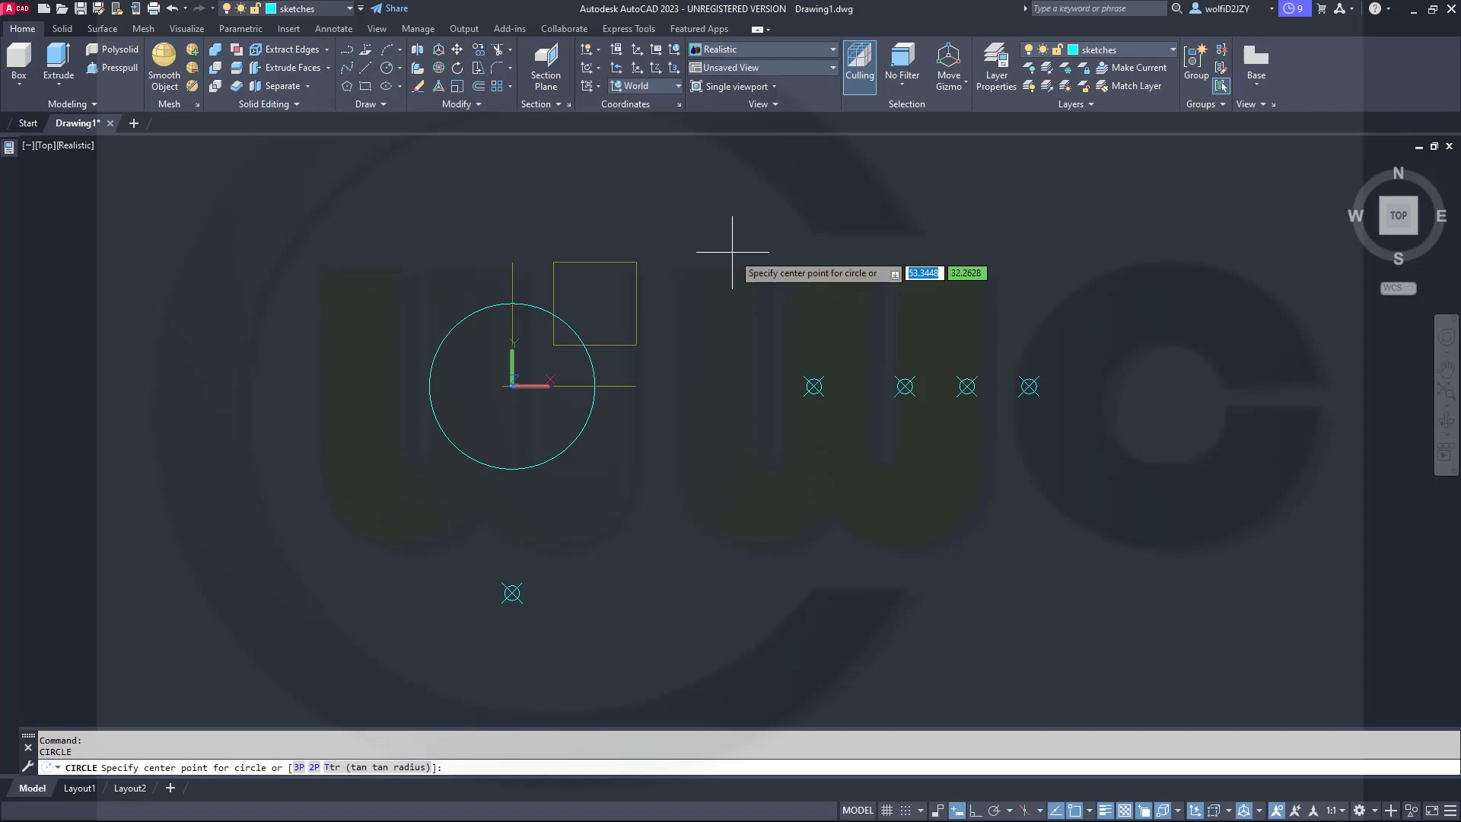
pyautogui.keyDown('shift'); pyautogui.rightClick(729, 252); pyautogui.keyUp('shift')
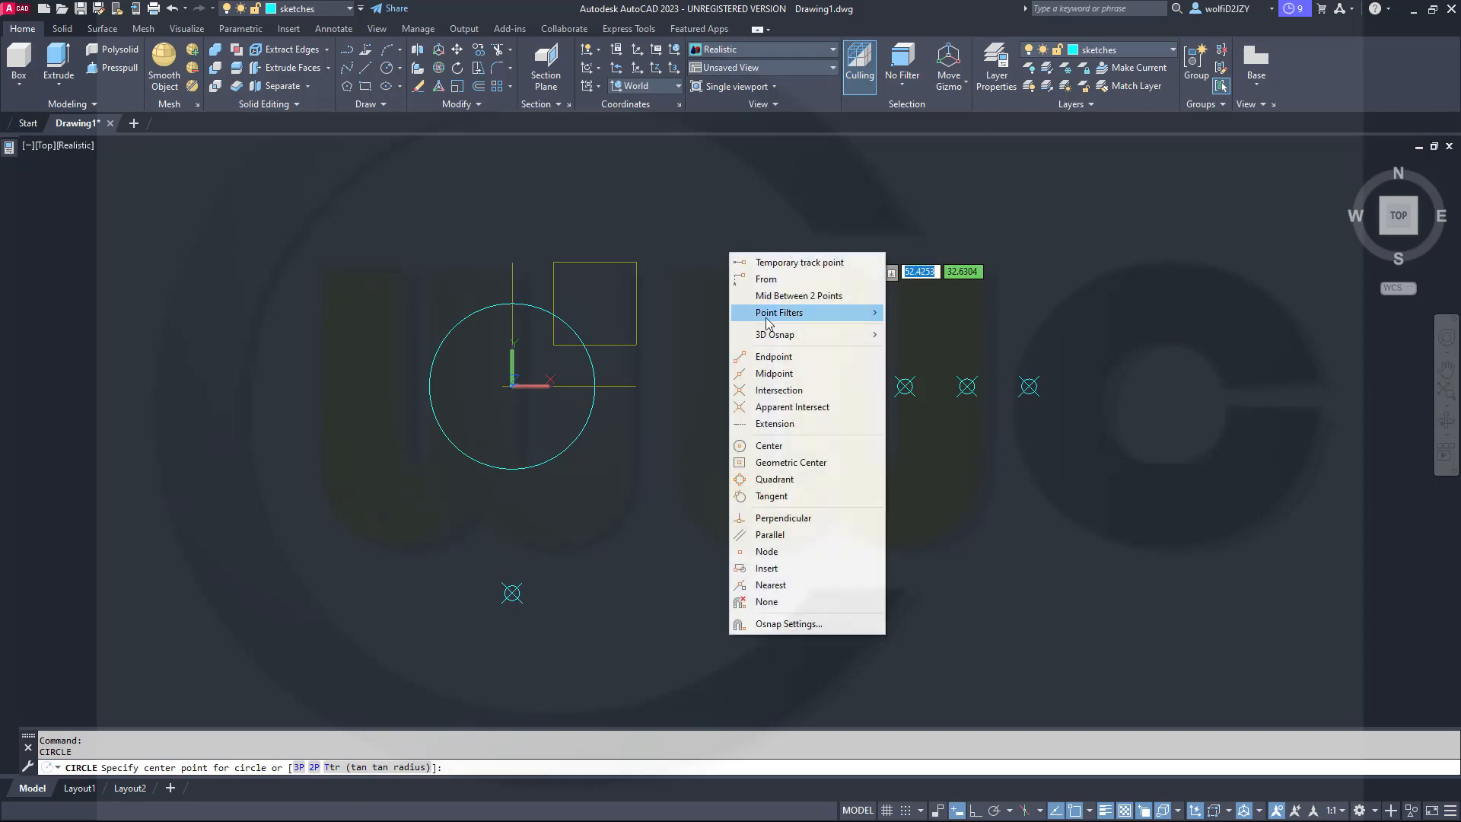
pyautogui.click(772, 552)
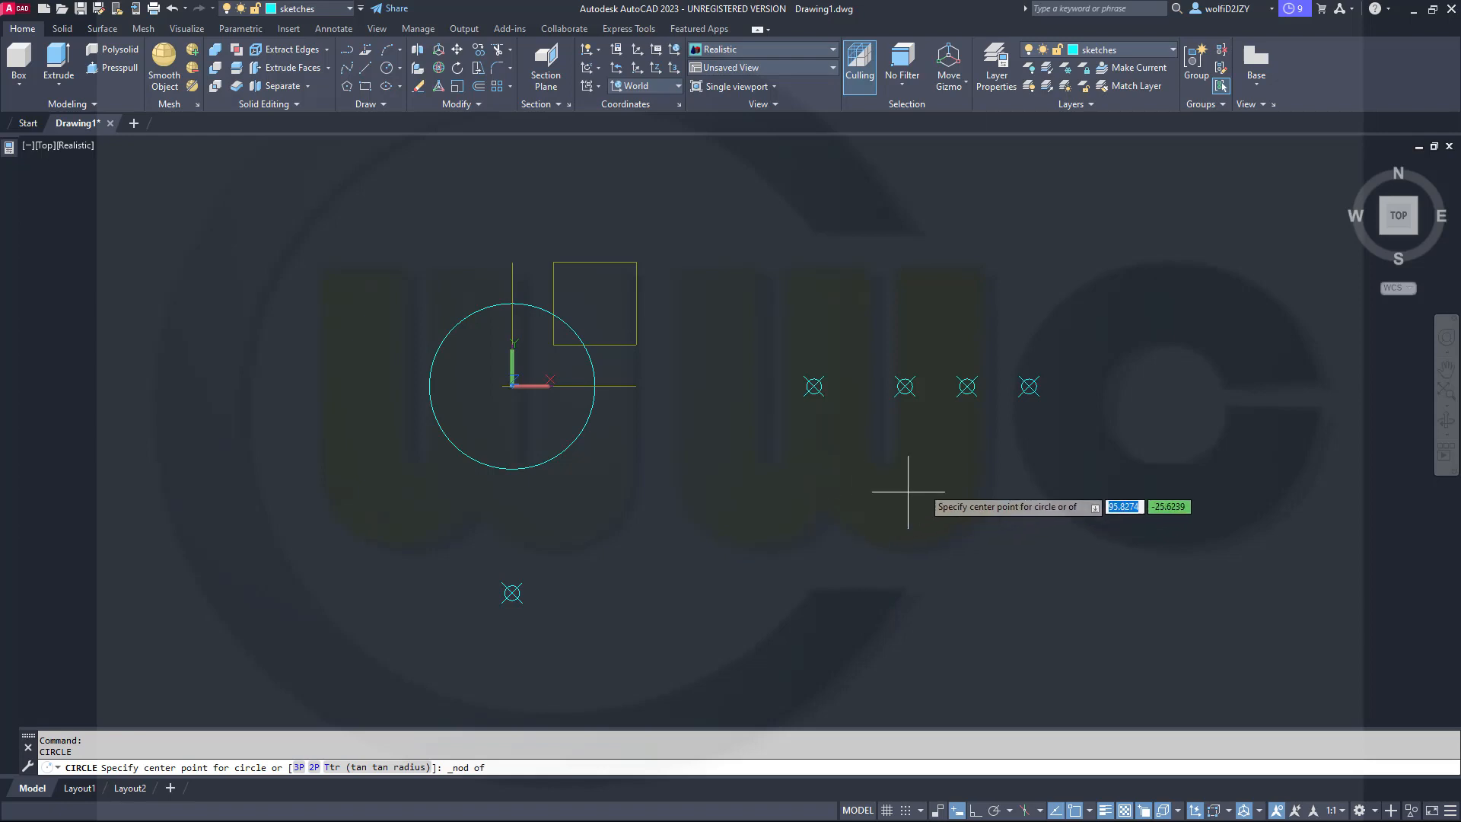
pyautogui.click(967, 386)
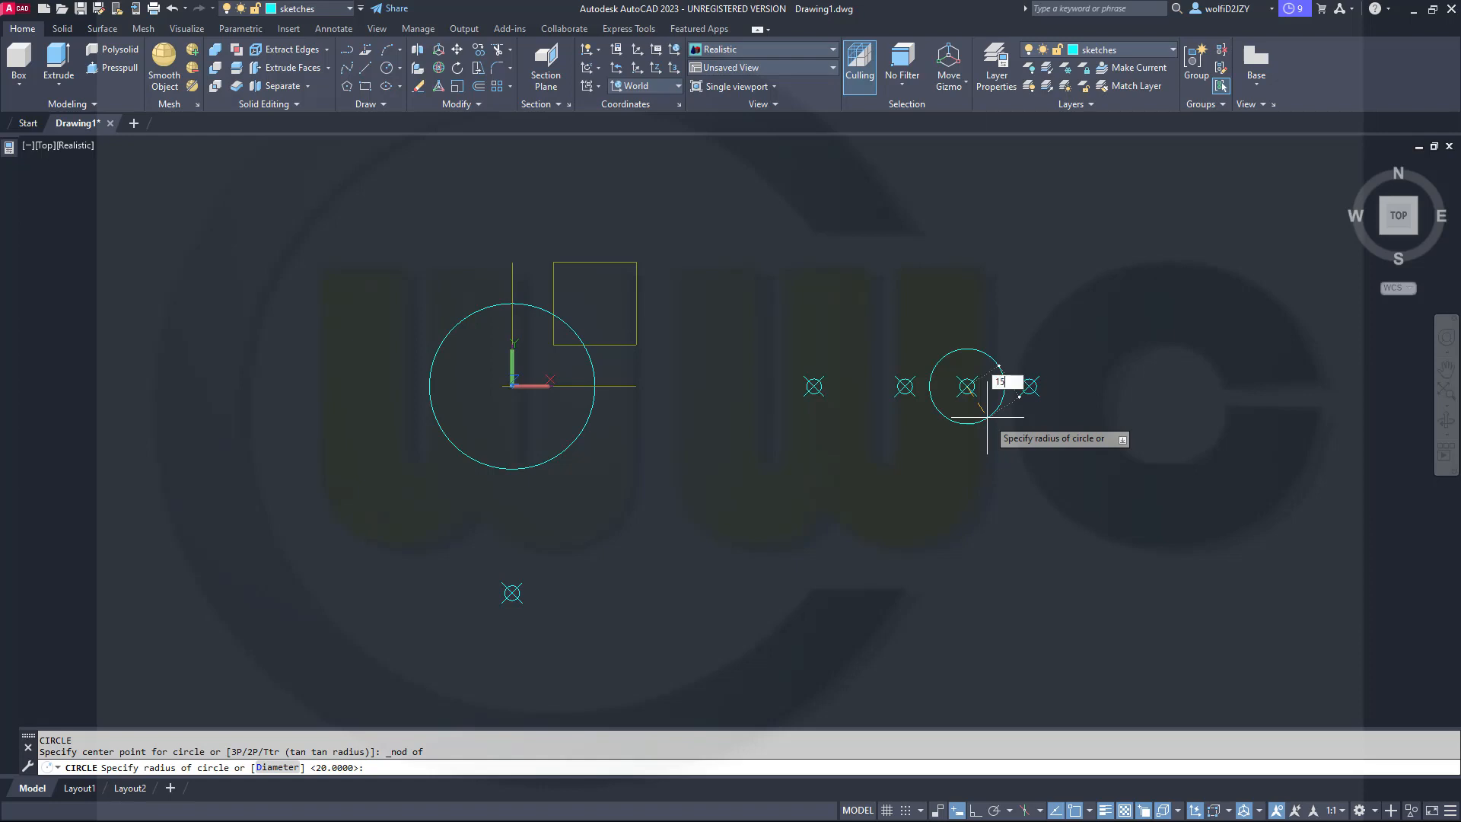
pyautogui.press('Return')
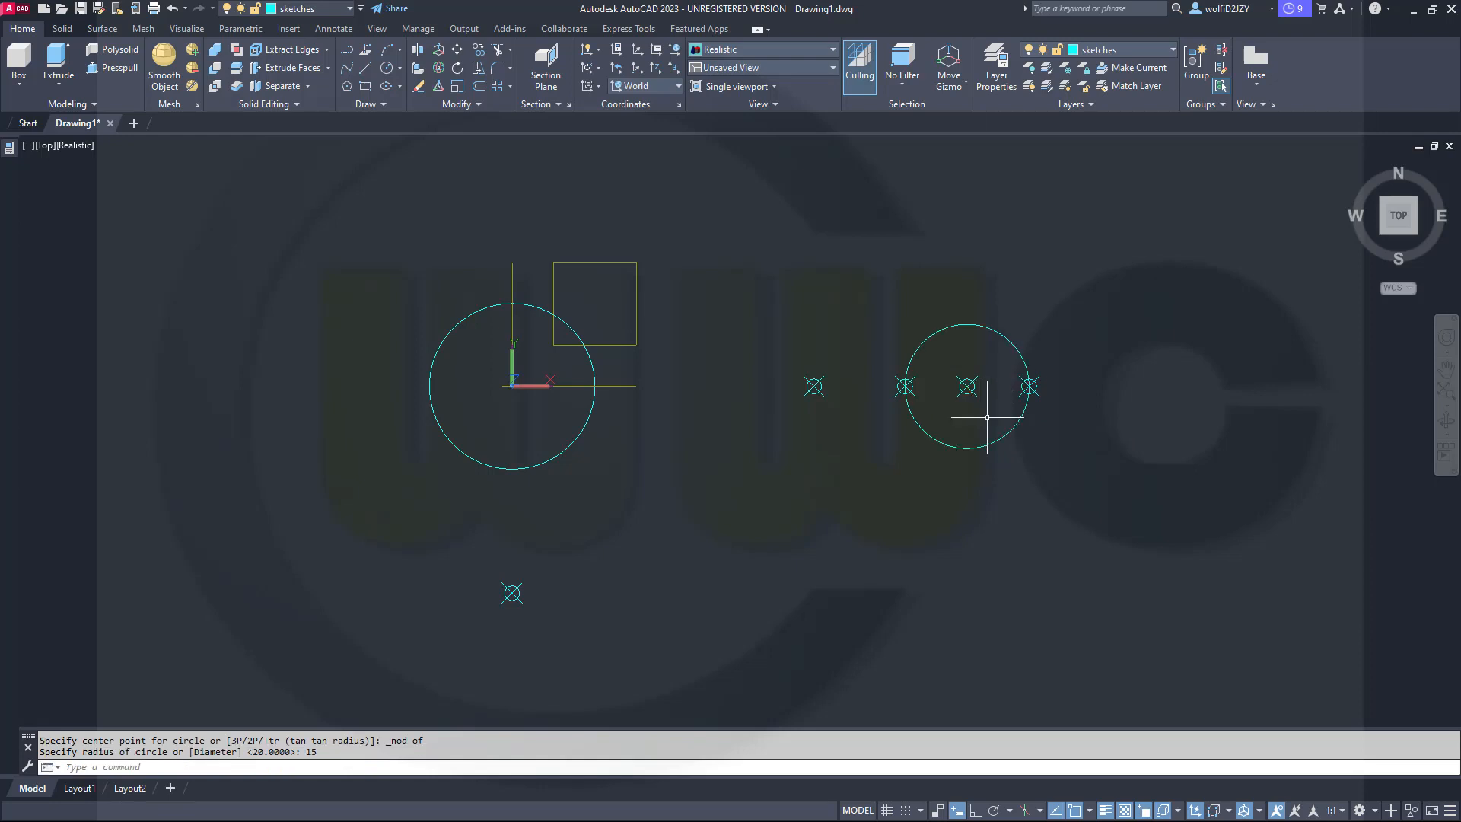
# Draw a circle of radius 15 centred on the point node below the origin.
pyautogui.press('Return')
pyautogui.keyDown('shift'); pyautogui.rightClick(738, 649); pyautogui.keyUp('shift')
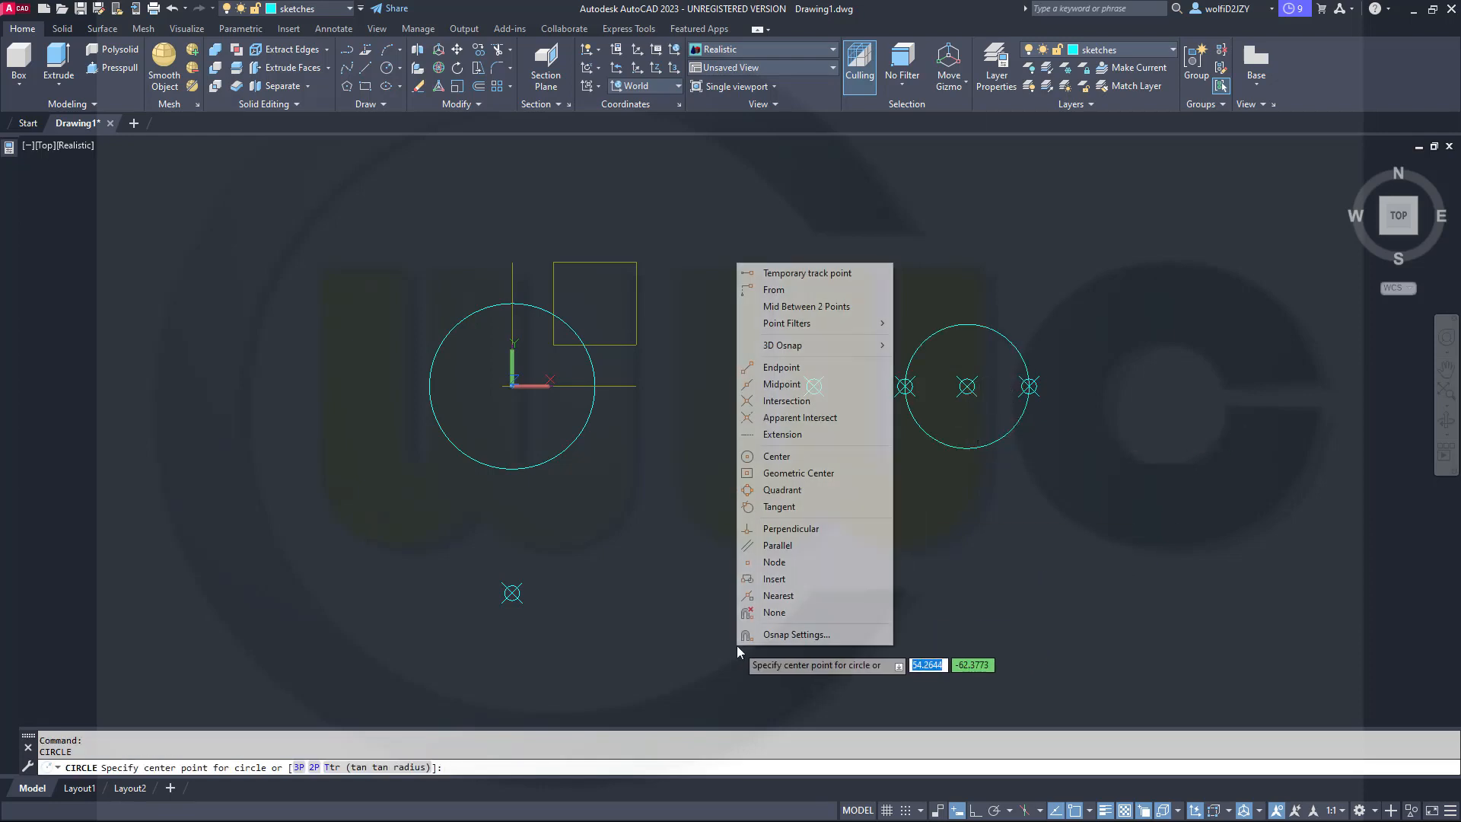
pyautogui.click(774, 562)
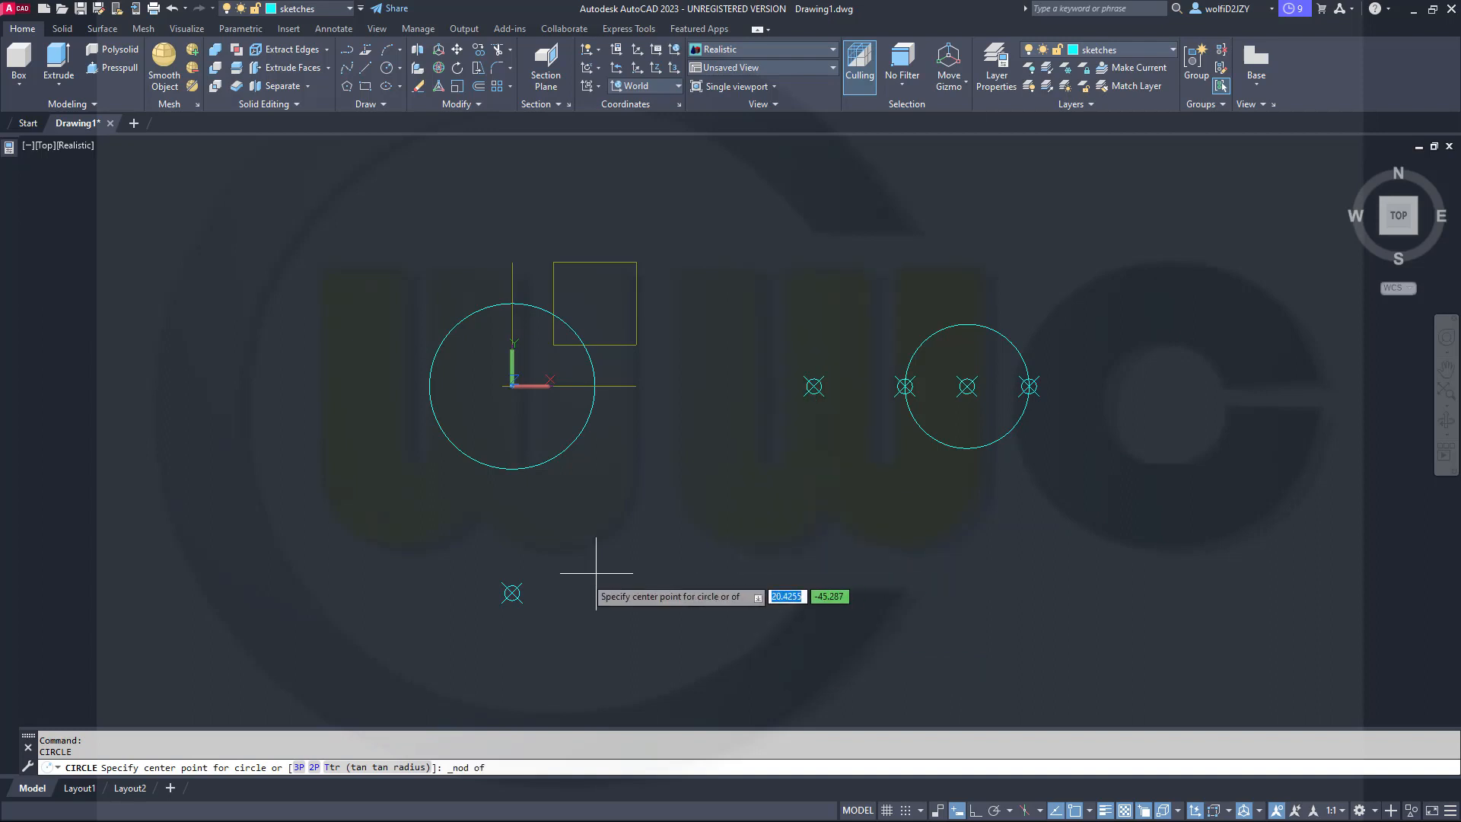
pyautogui.click(524, 591)
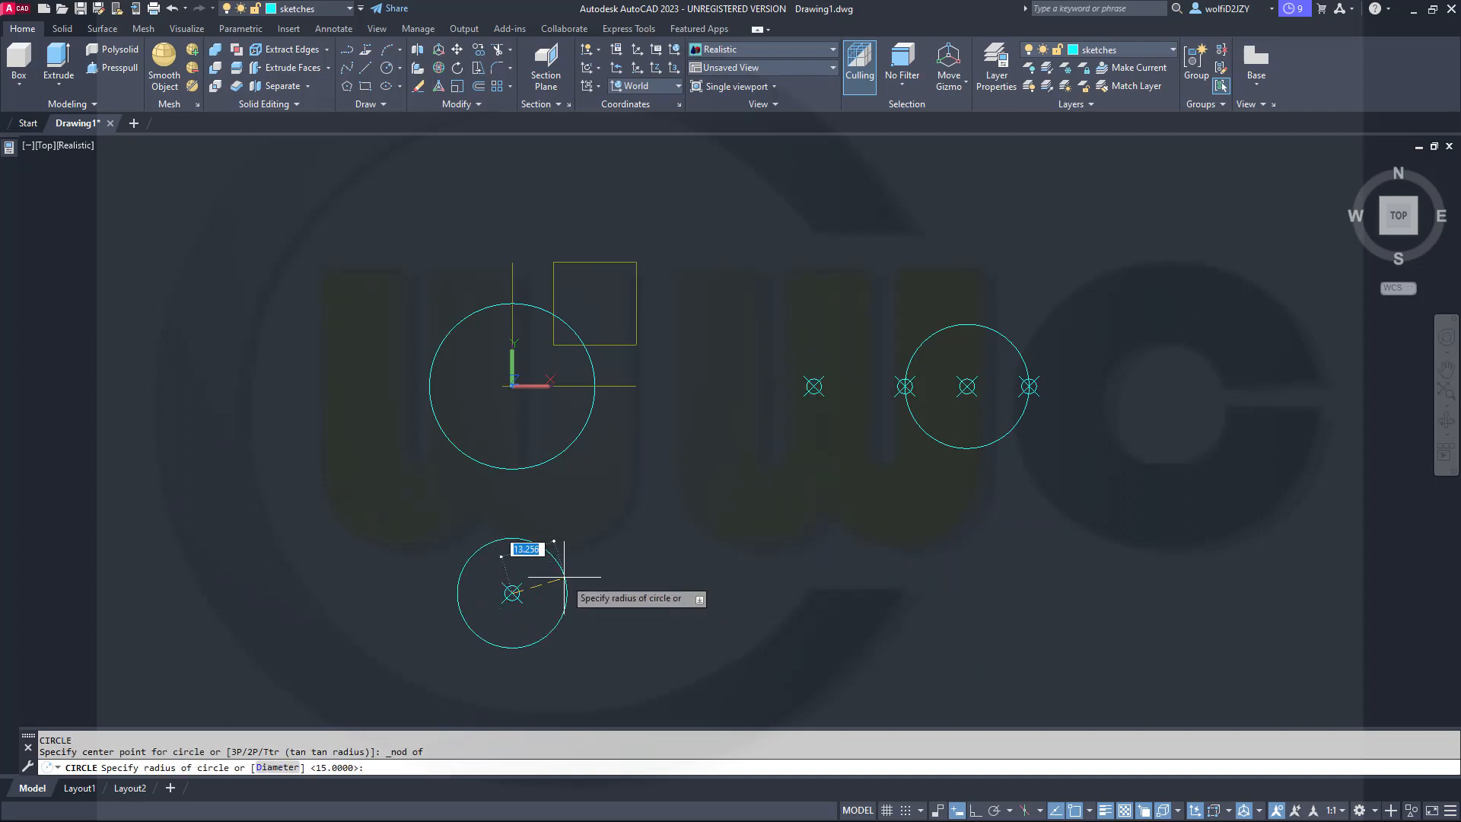
pyautogui.write('15')
pyautogui.press('Return')
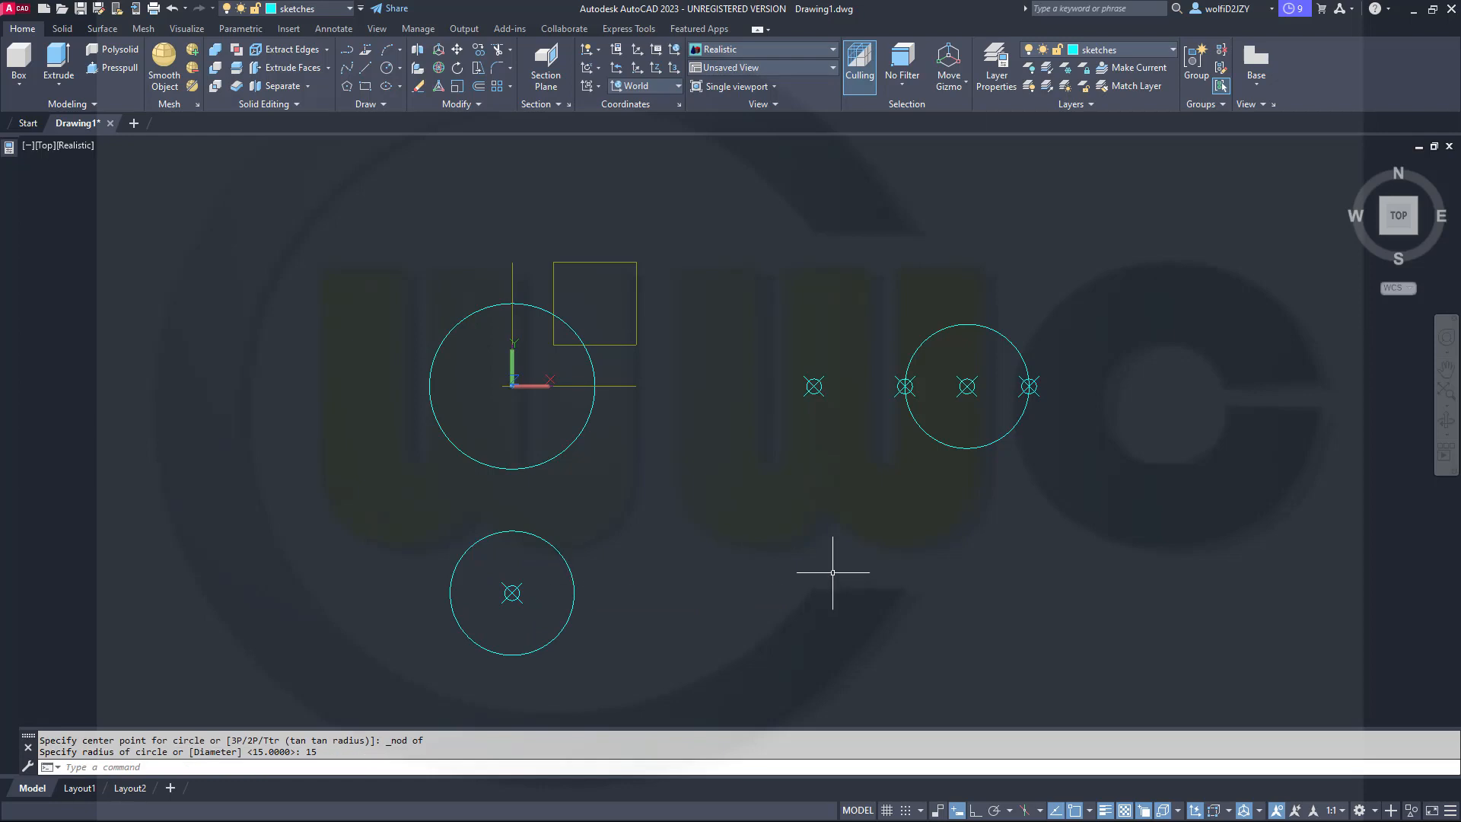
# Draw a line tangent to the upper sides of the radius 20 origin circle and the radius 15 circle on the X axis.
pyautogui.click(367, 70)
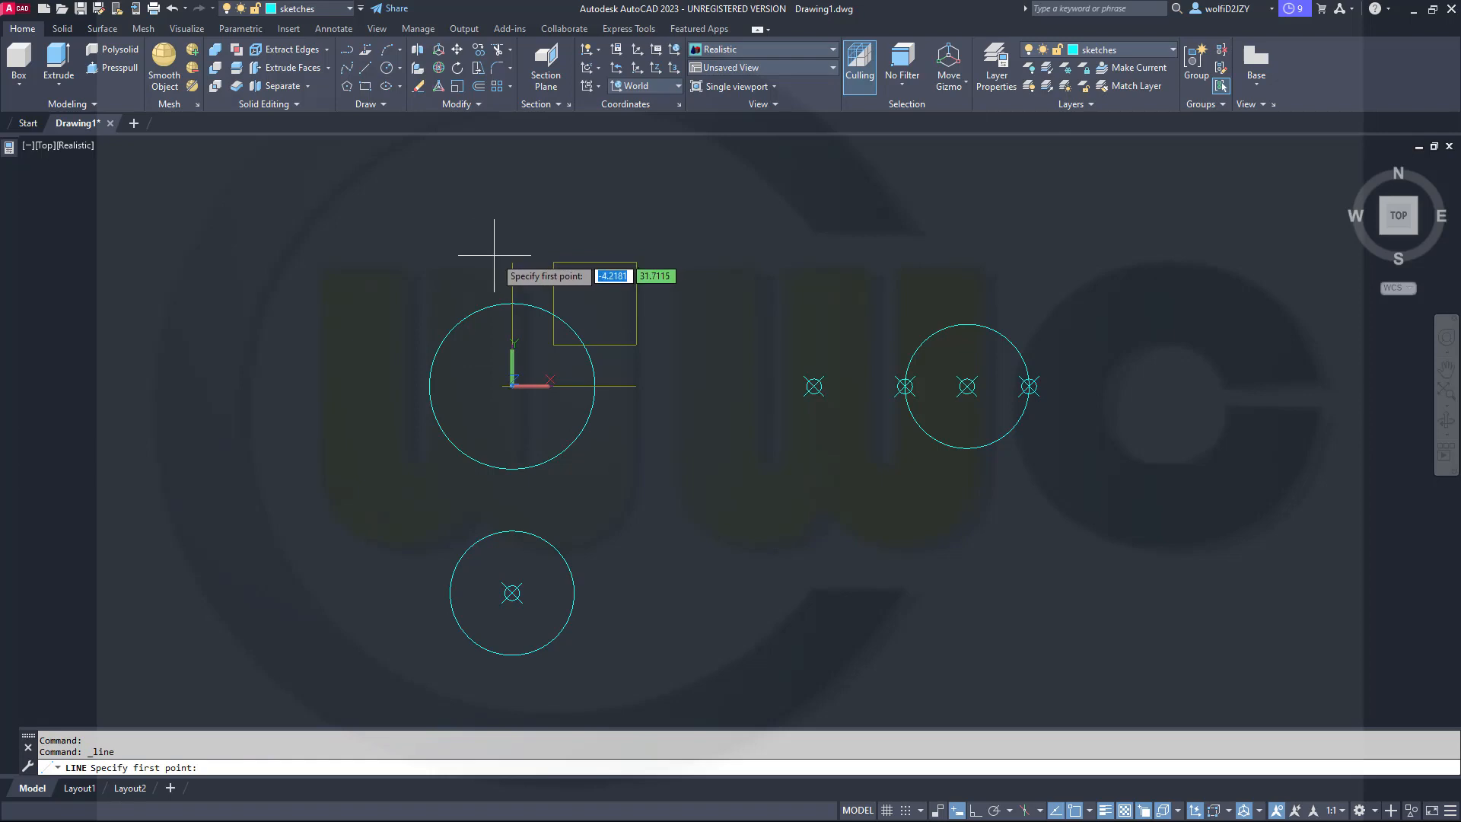
pyautogui.keyDown('shift'); pyautogui.rightClick(496, 258); pyautogui.keyUp('shift')
pyautogui.click(538, 503)
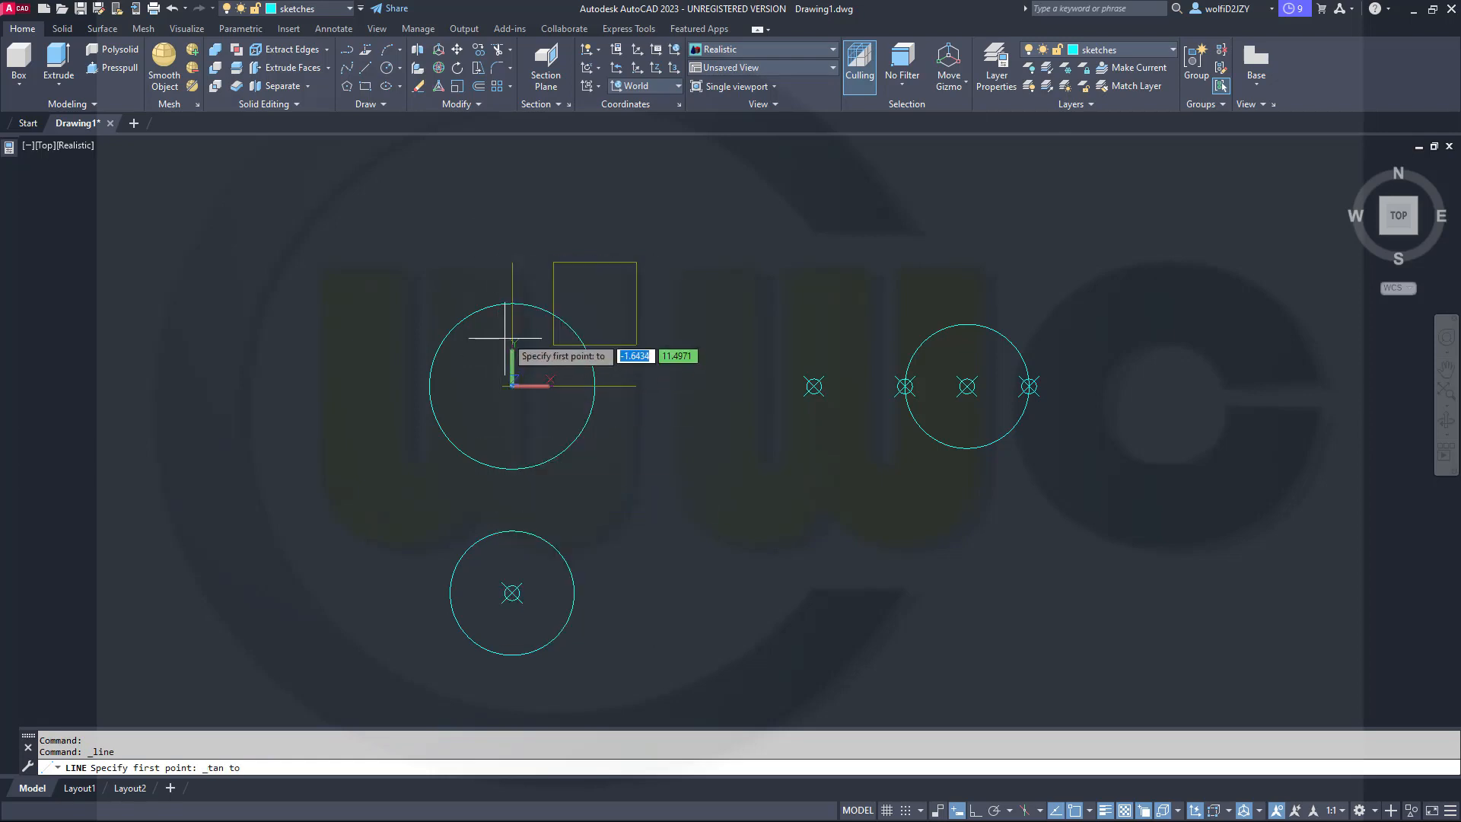
pyautogui.click(515, 307)
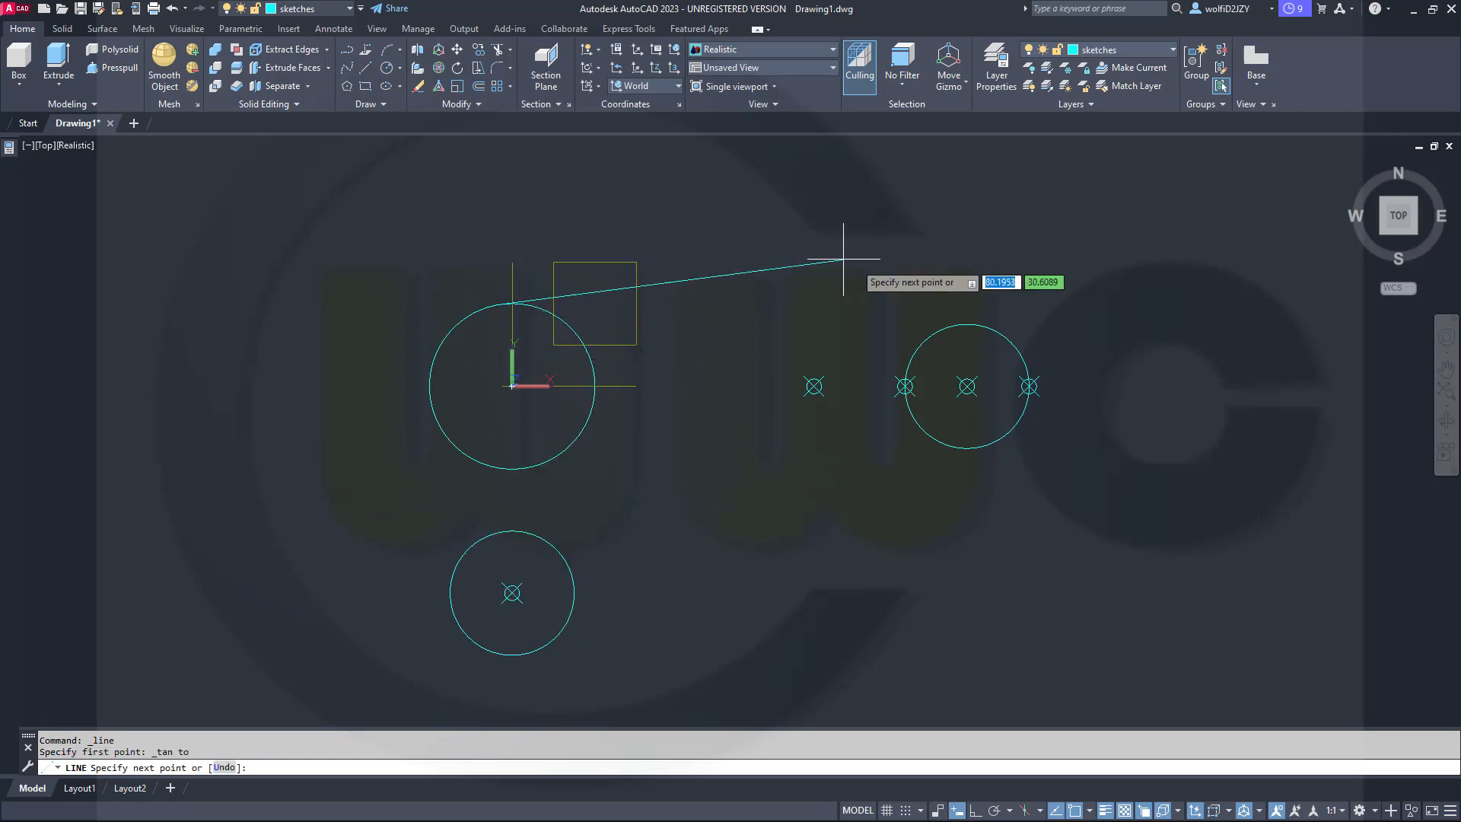
pyautogui.keyDown('shift'); pyautogui.rightClick(868, 264); pyautogui.keyUp('shift')
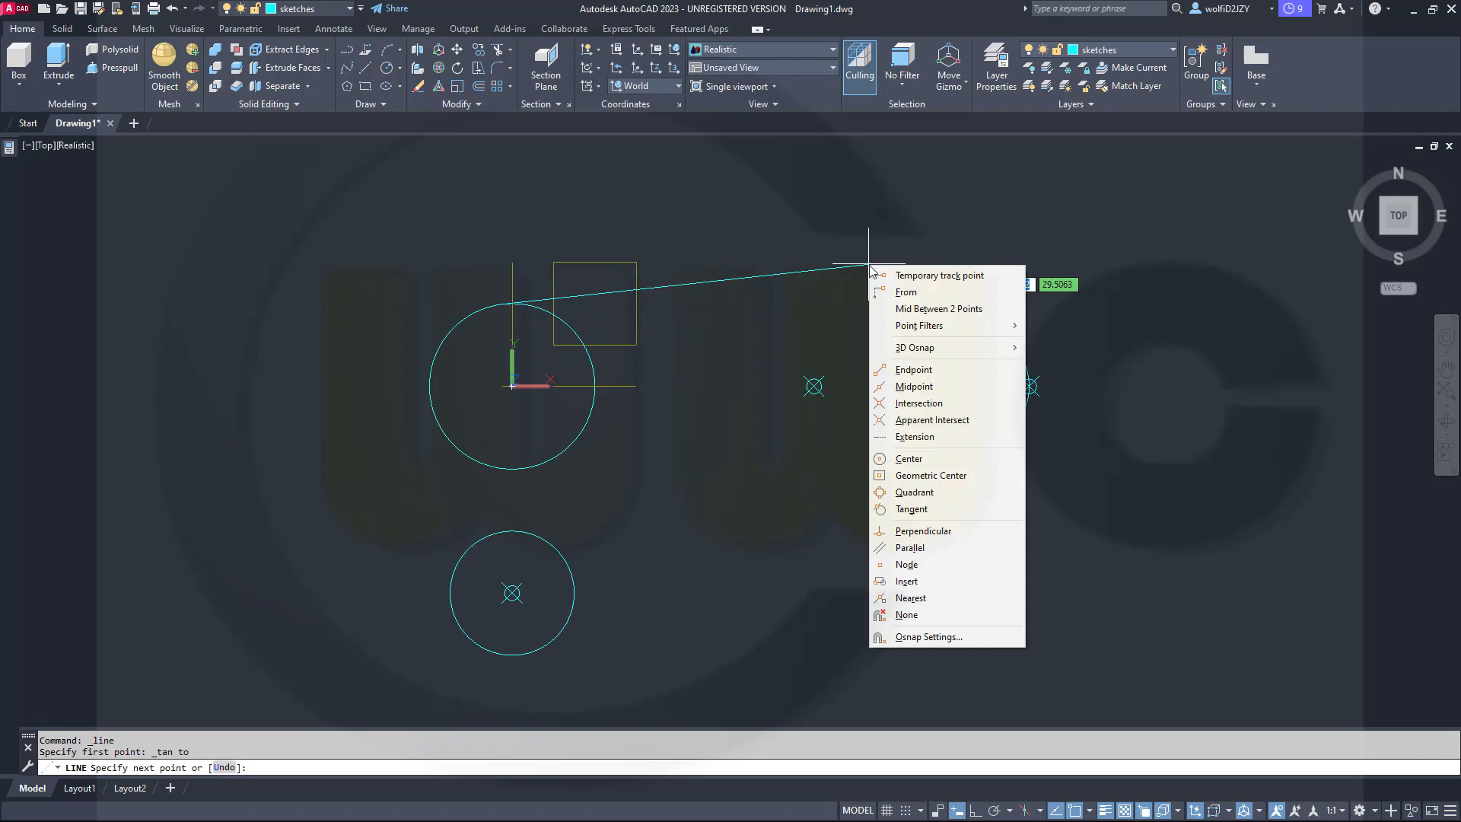
pyautogui.click(911, 509)
pyautogui.click(970, 324)
pyautogui.press('Return')
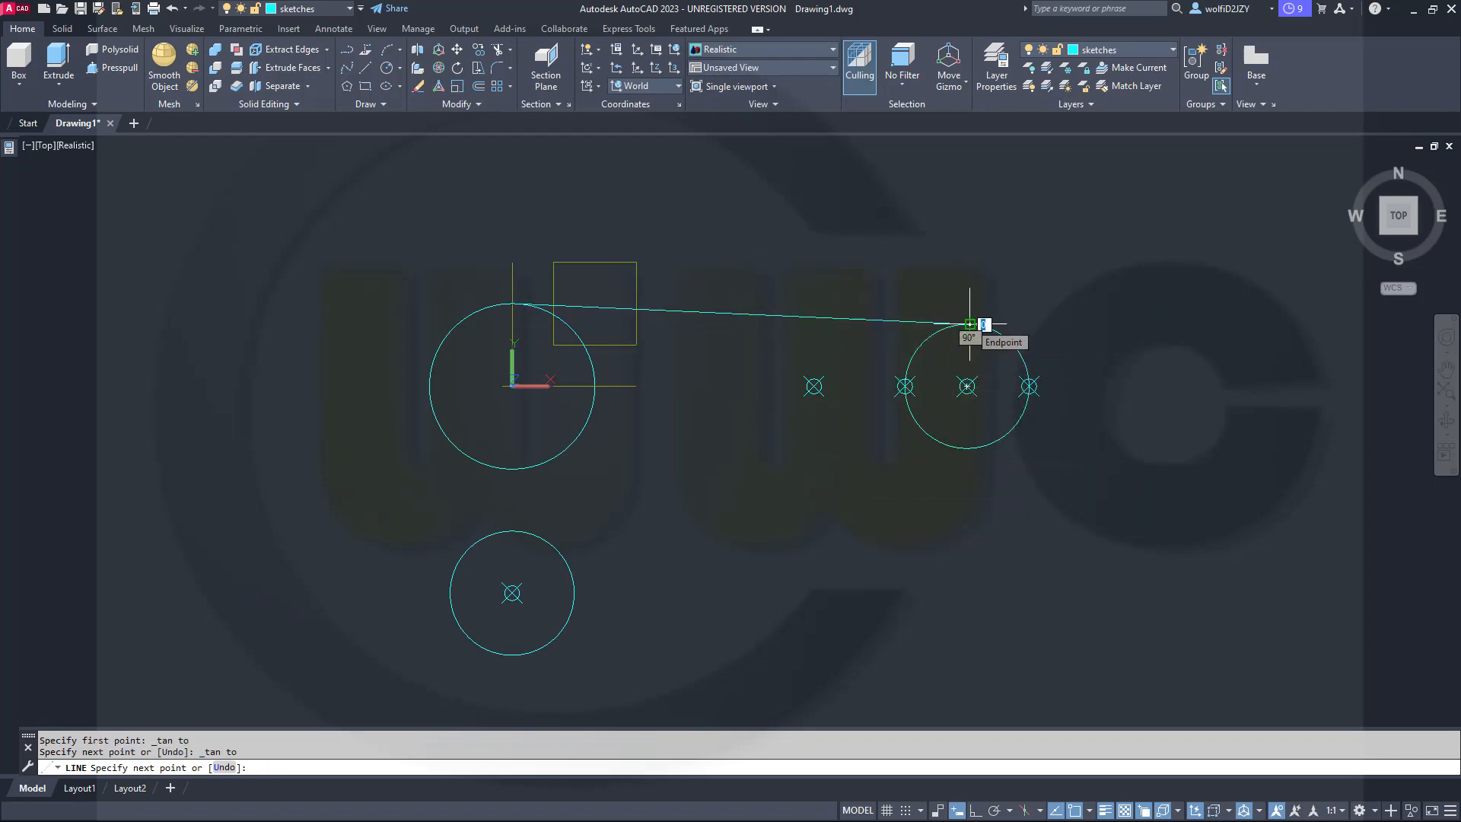
# Draw a line tangent to the lower sides of the radius 15 circle on the X axis and the radius 20 origin circle.
pyautogui.press('Return')
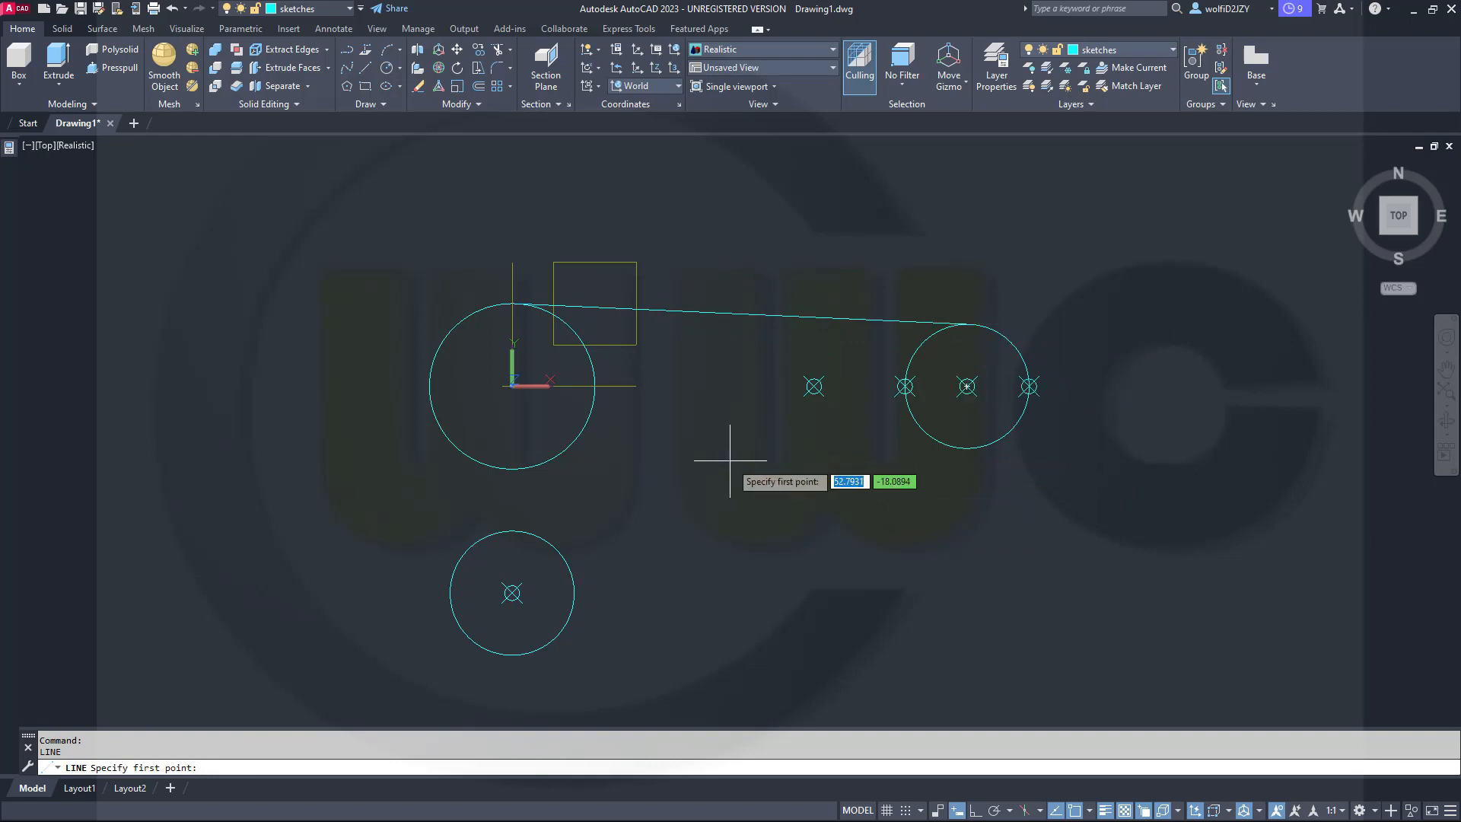
pyautogui.keyDown('shift'); pyautogui.rightClick(858, 477); pyautogui.keyUp('shift')
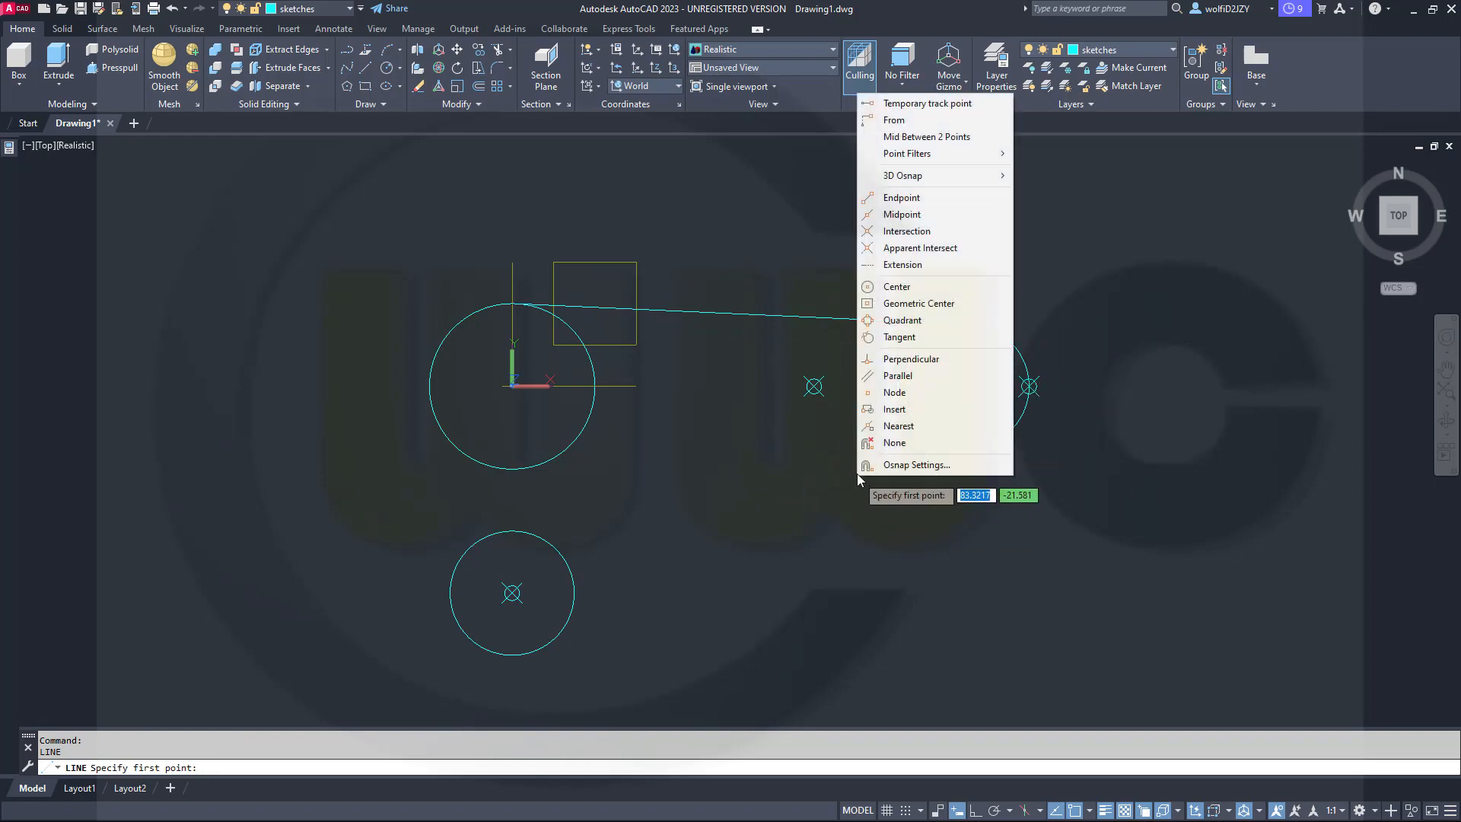
pyautogui.click(900, 337)
pyautogui.click(977, 447)
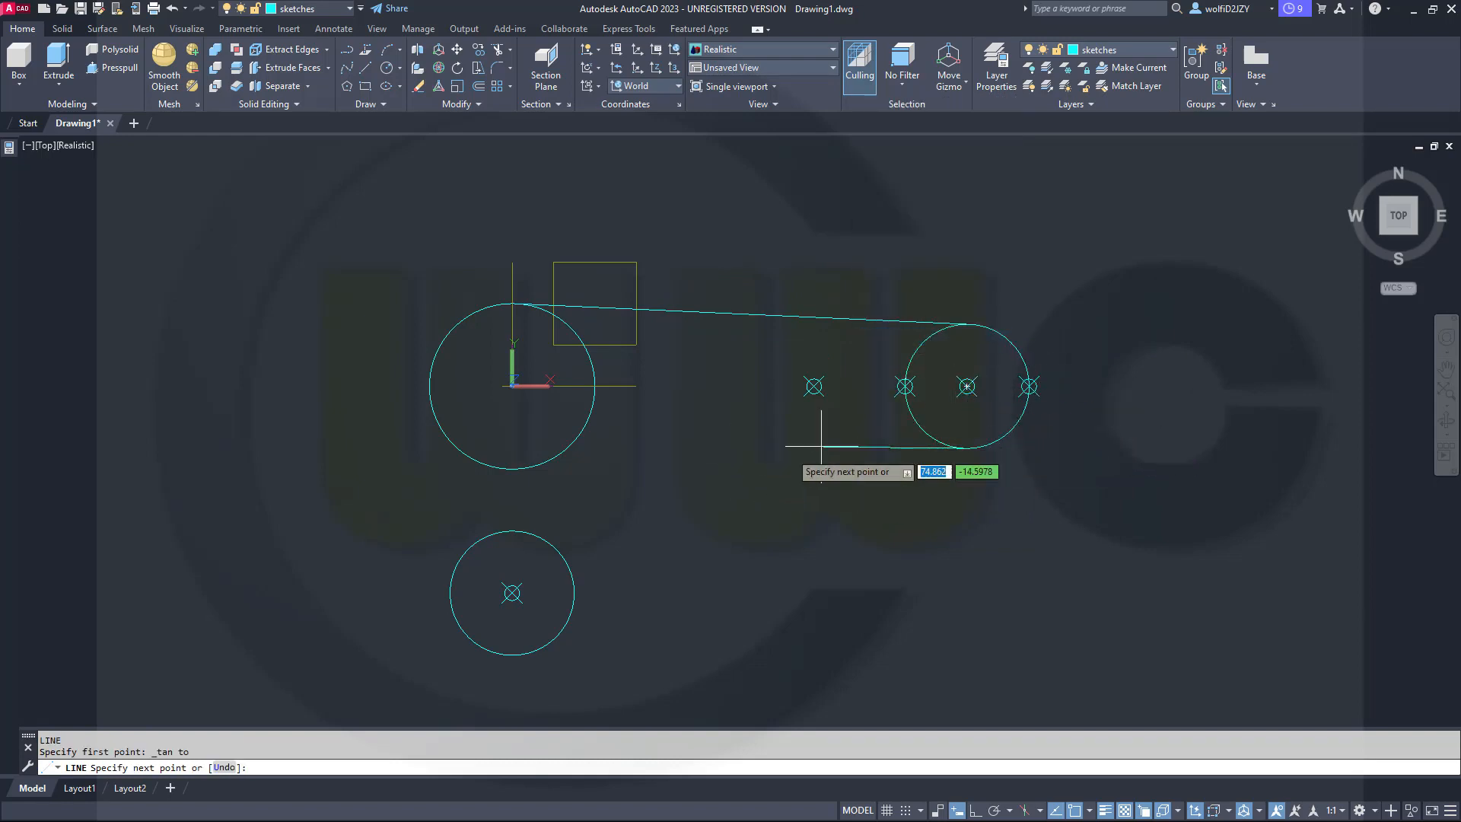
pyautogui.keyDown('shift'); pyautogui.rightClick(653, 465); pyautogui.keyUp('shift')
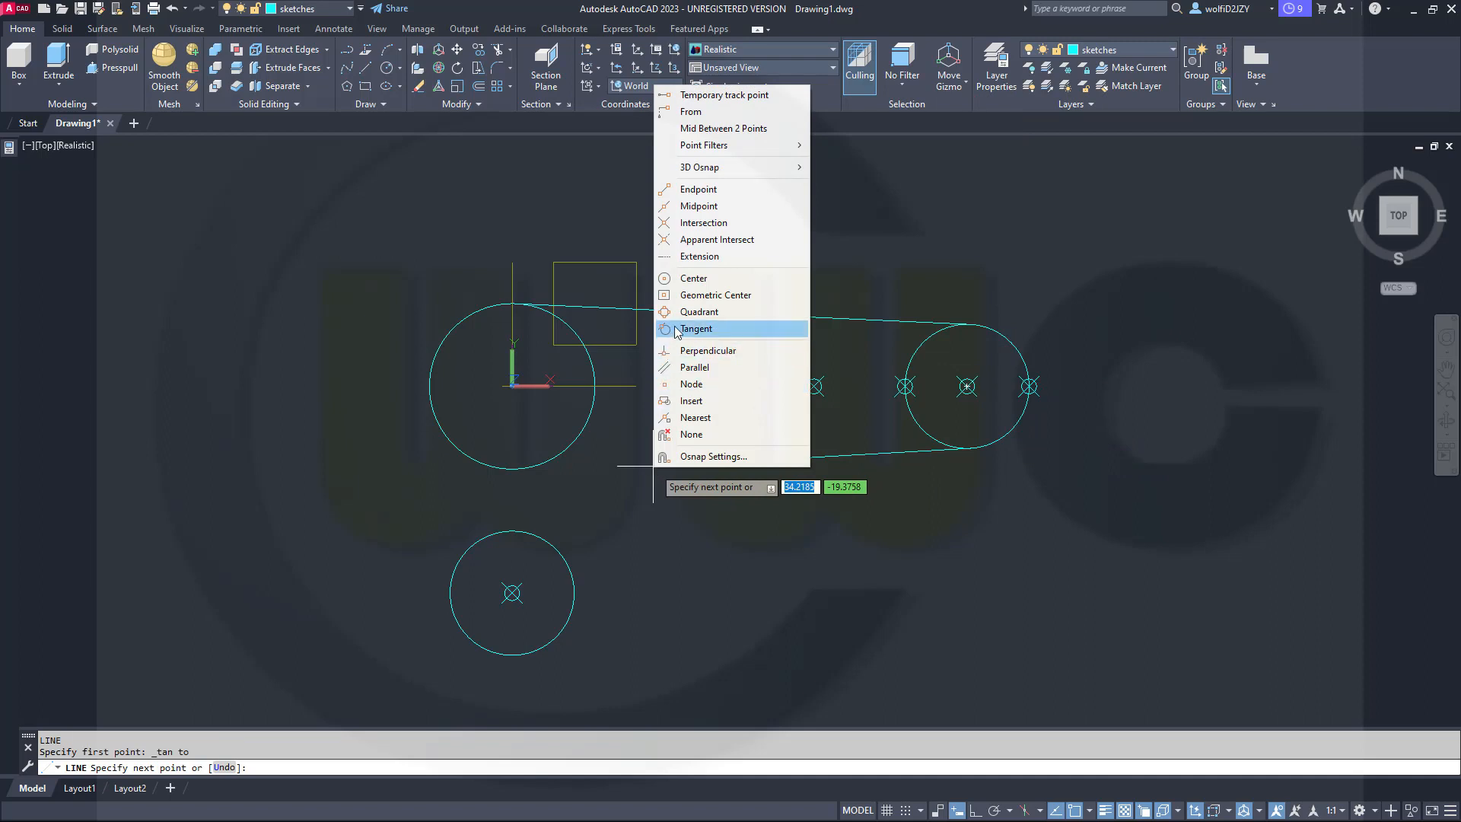
pyautogui.click(683, 329)
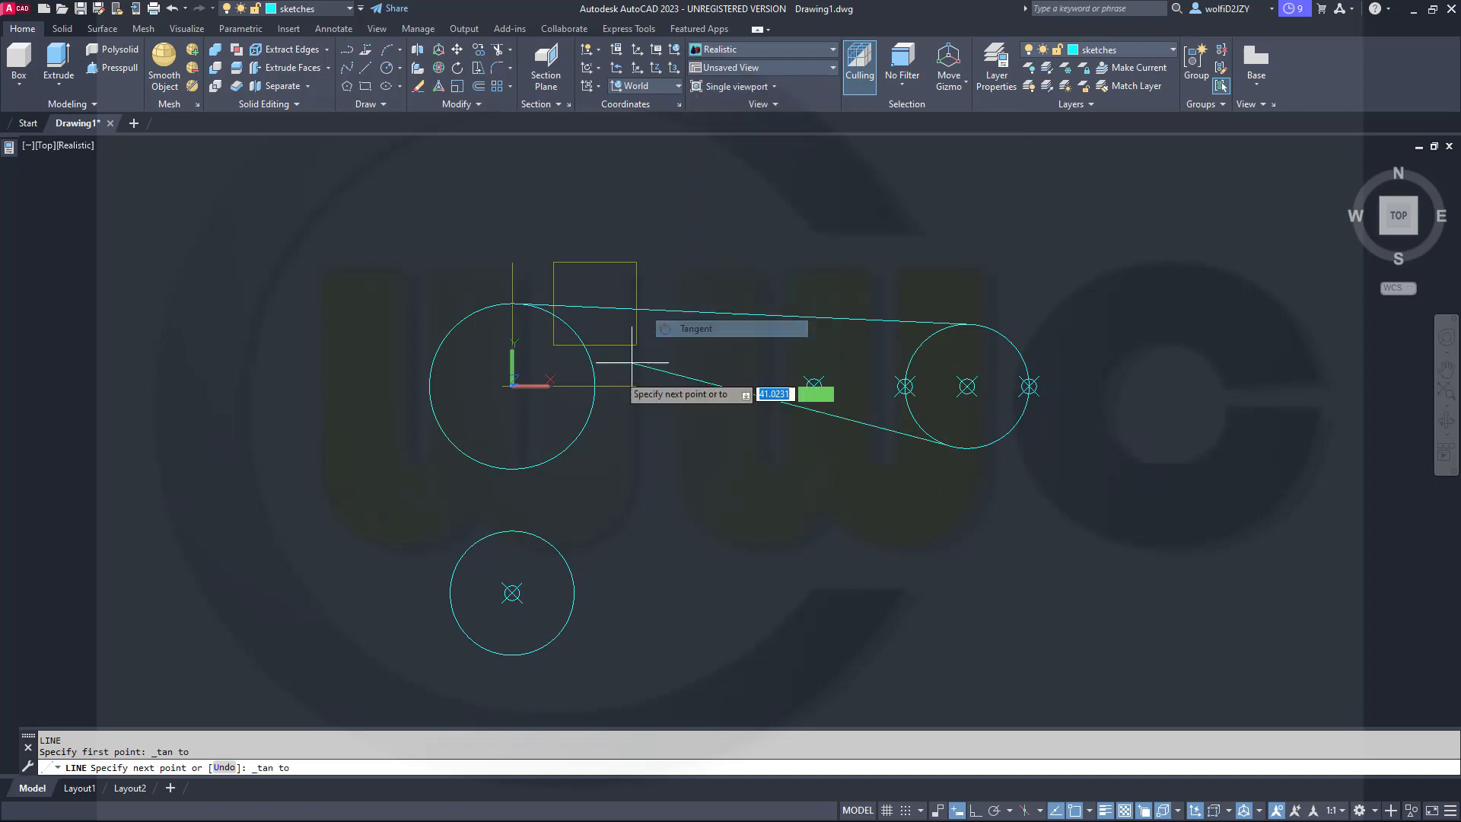
pyautogui.click(515, 467)
pyautogui.press('Return')
# Draw a line tangent to the left sides of the radius 20 origin circle and the radius 15 circle below it.
pyautogui.press('Return')
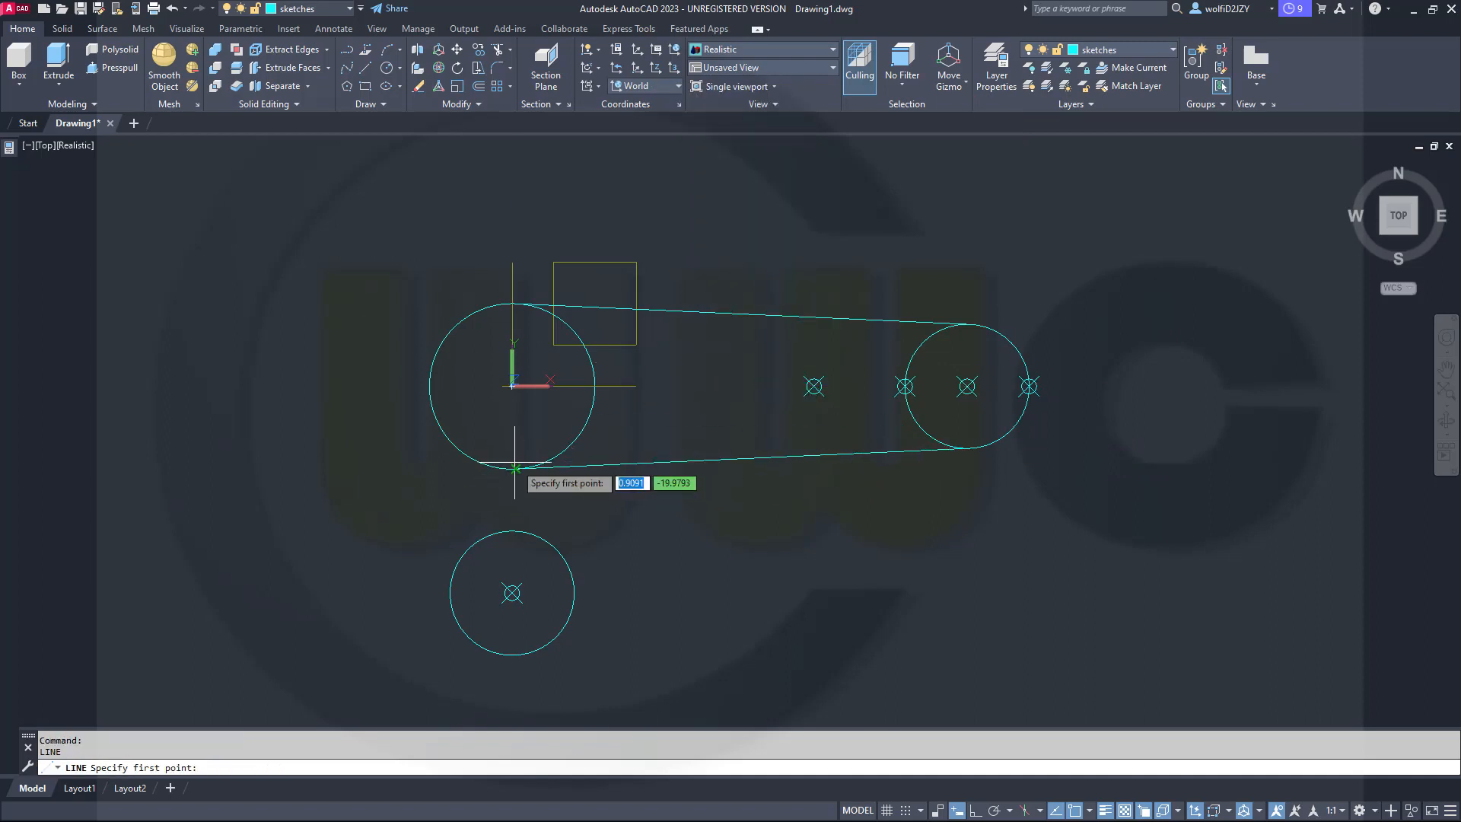
pyautogui.keyDown('shift'); pyautogui.rightClick(417, 352); pyautogui.keyUp('shift')
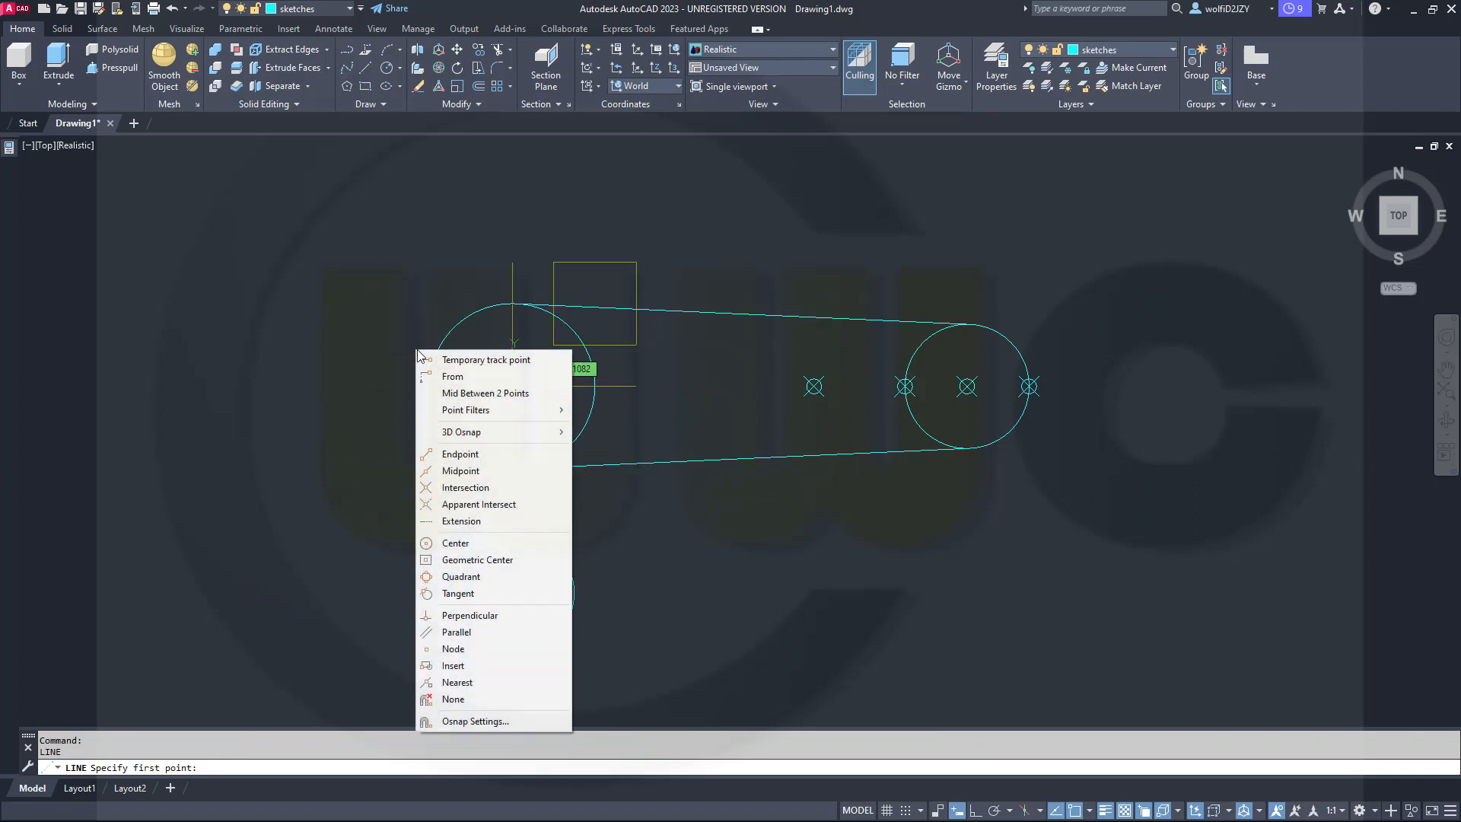
pyautogui.click(459, 592)
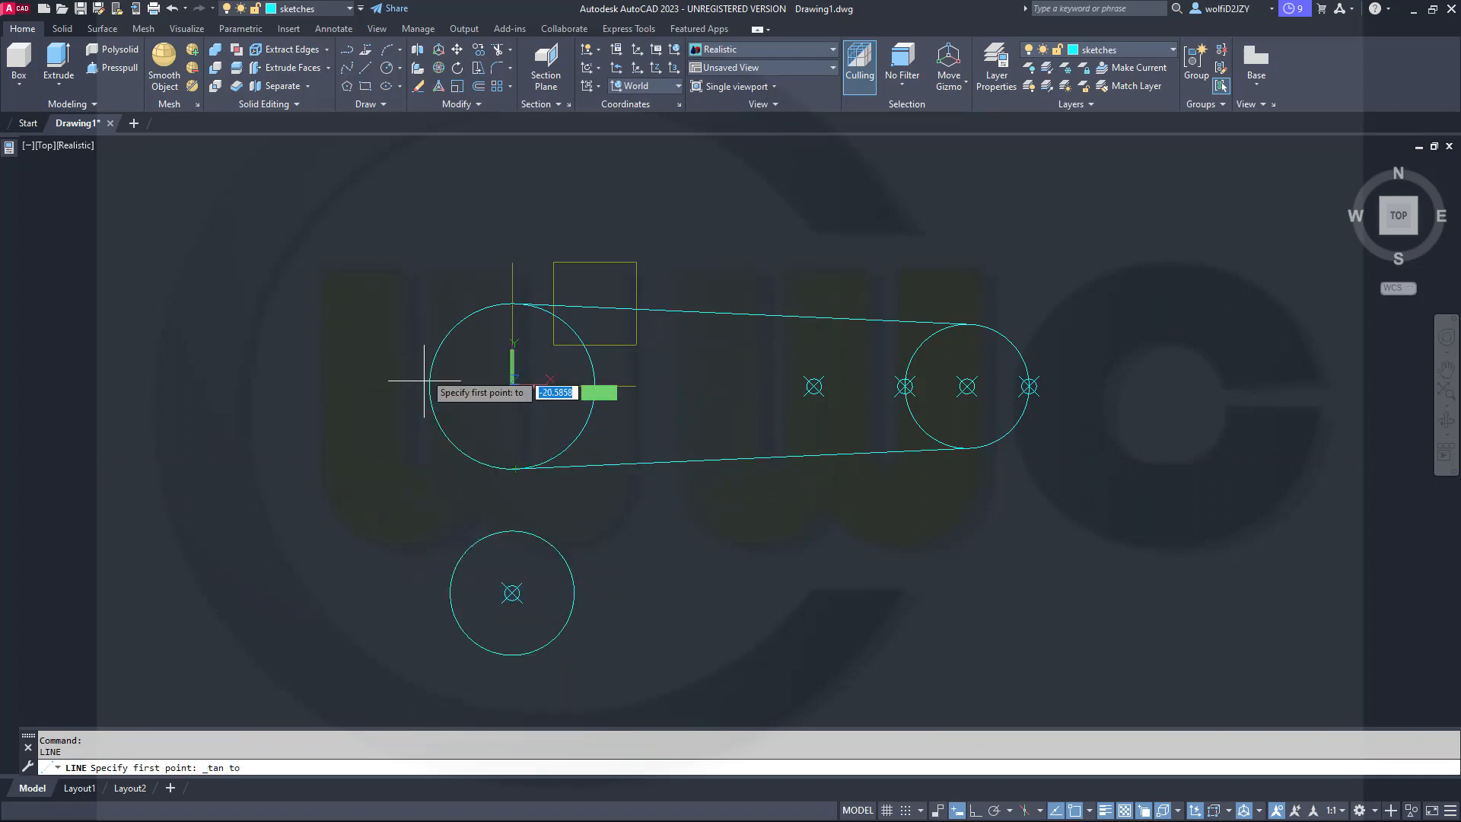
pyautogui.click(438, 348)
pyautogui.keyDown('shift'); pyautogui.rightClick(373, 515); pyautogui.keyUp('shift')
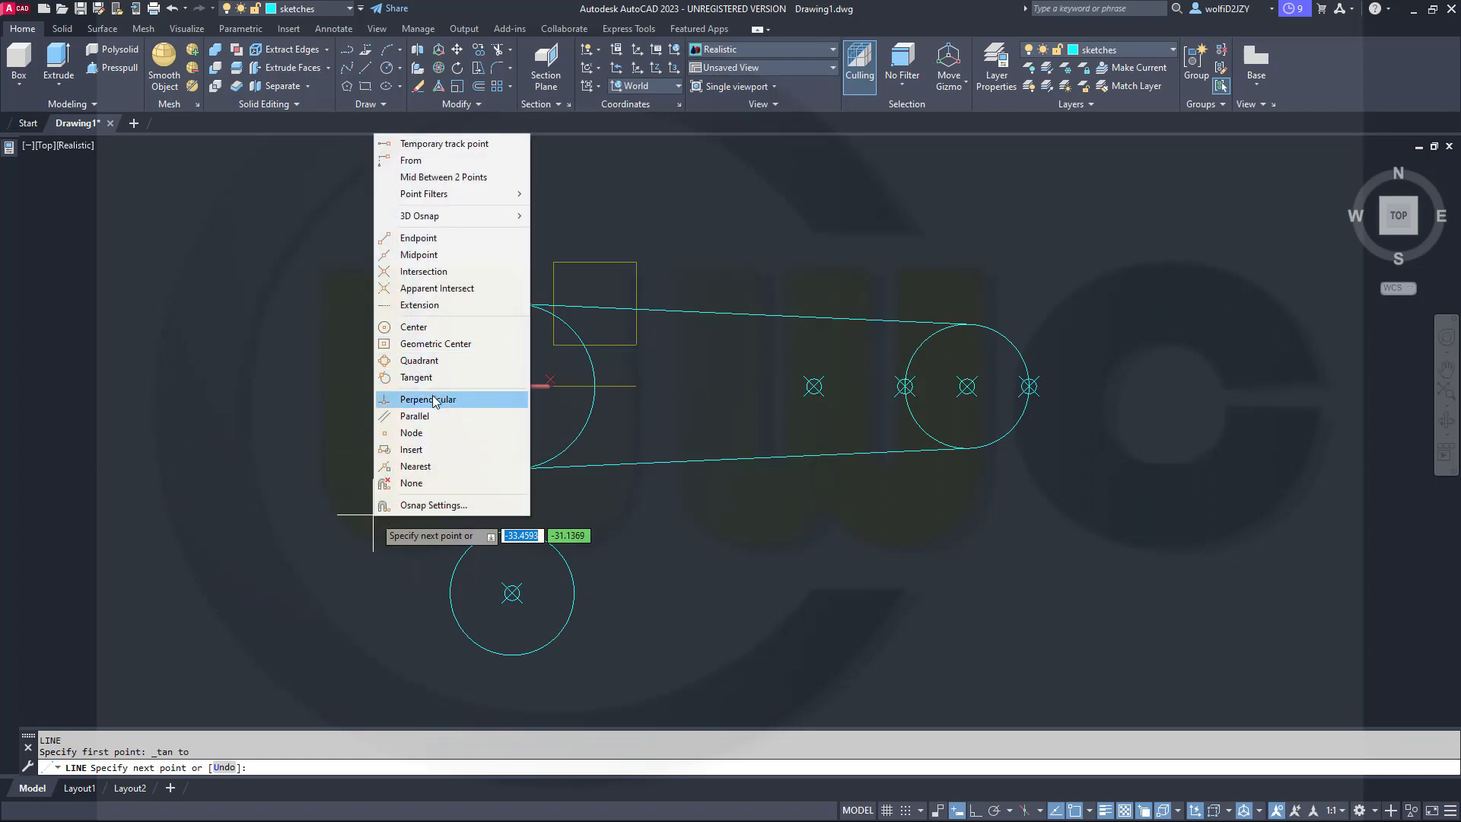
pyautogui.click(417, 378)
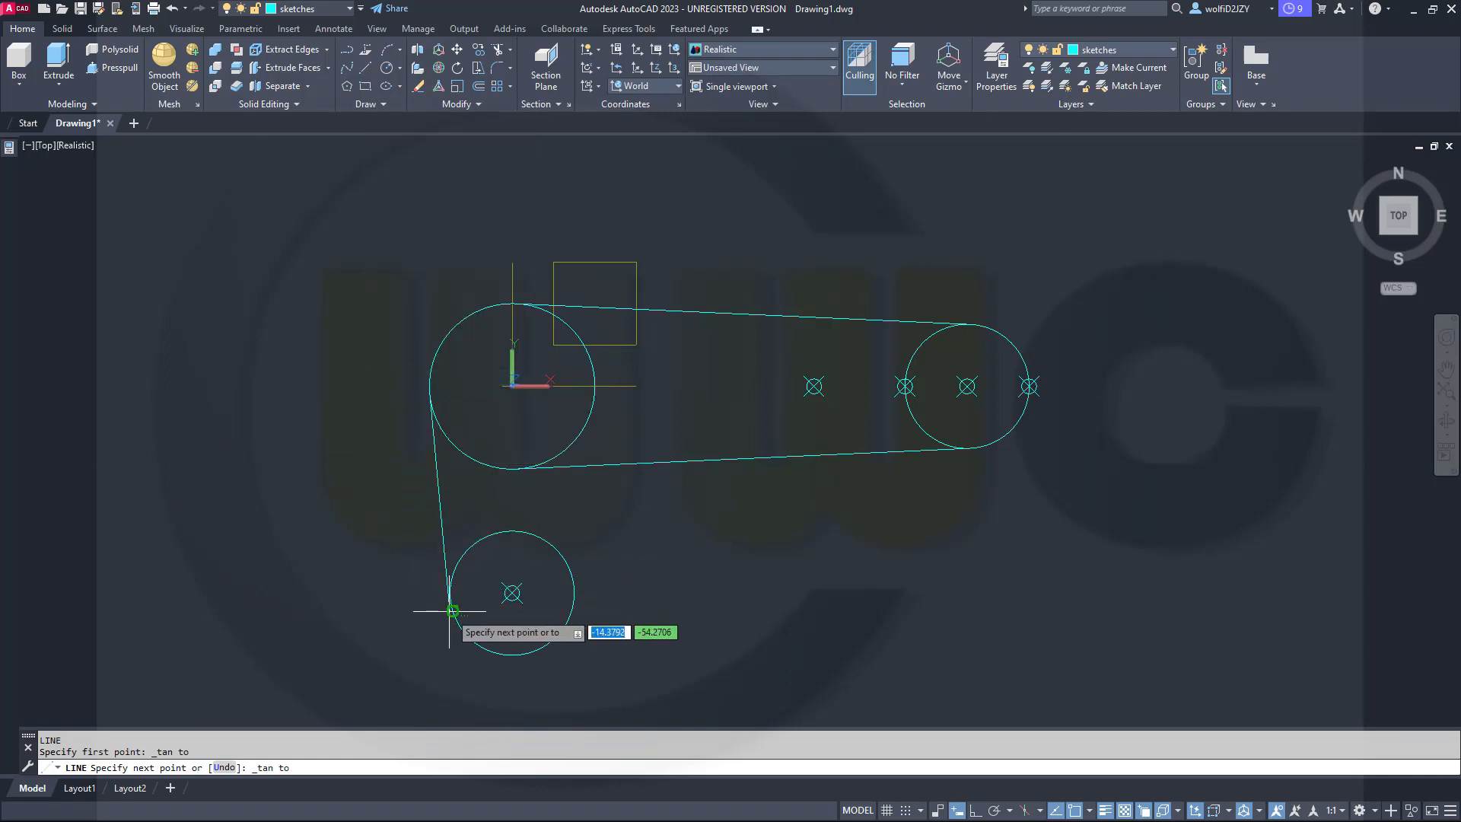
pyautogui.click(450, 608)
pyautogui.press('Return')
# Draw a line tangent to the right sides of the radius 15 circle below the origin and the radius 20 origin circle.
pyautogui.press('Return')
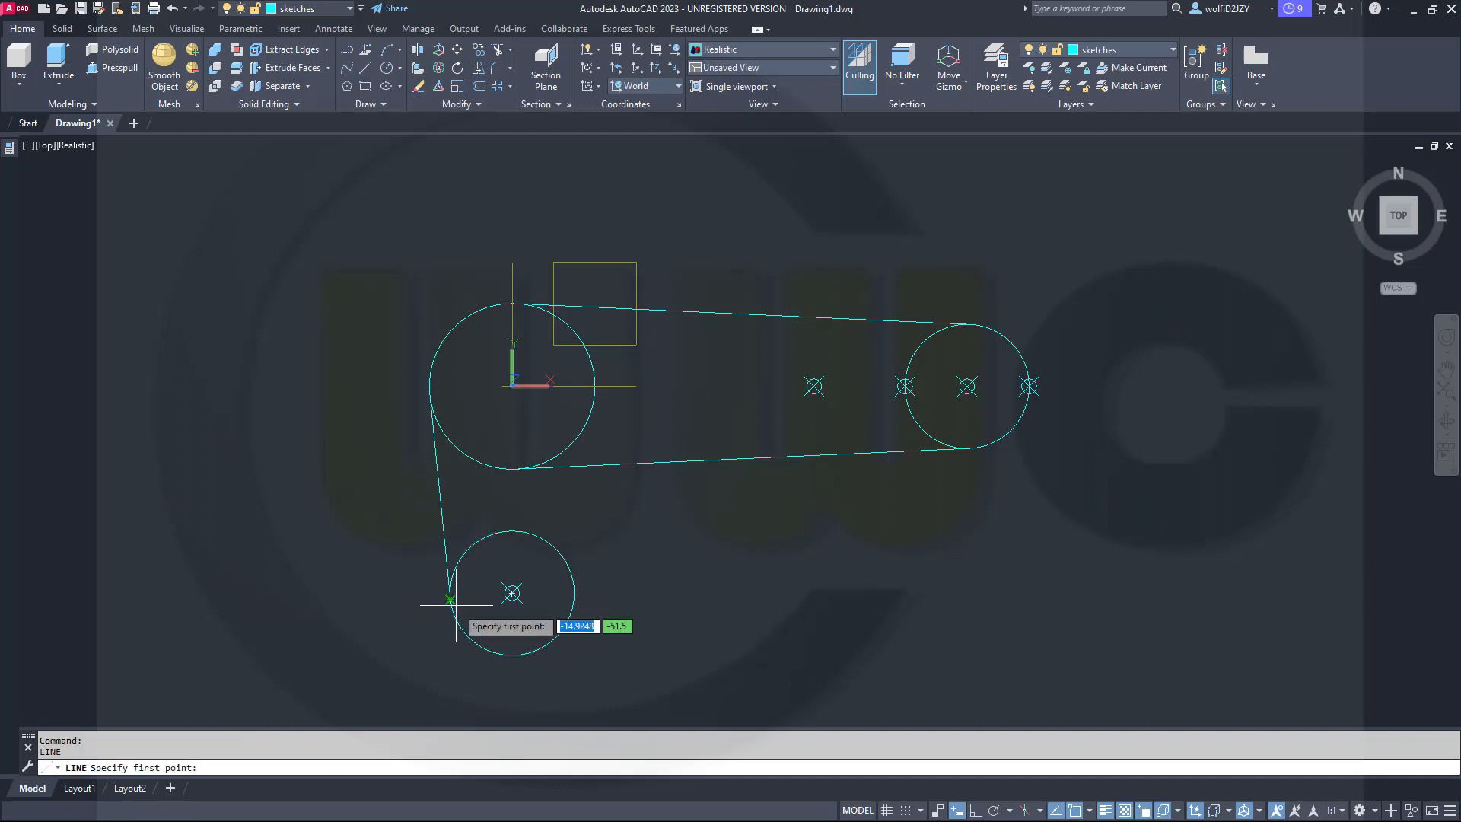
pyautogui.keyDown('shift'); pyautogui.rightClick(685, 582); pyautogui.keyUp('shift')
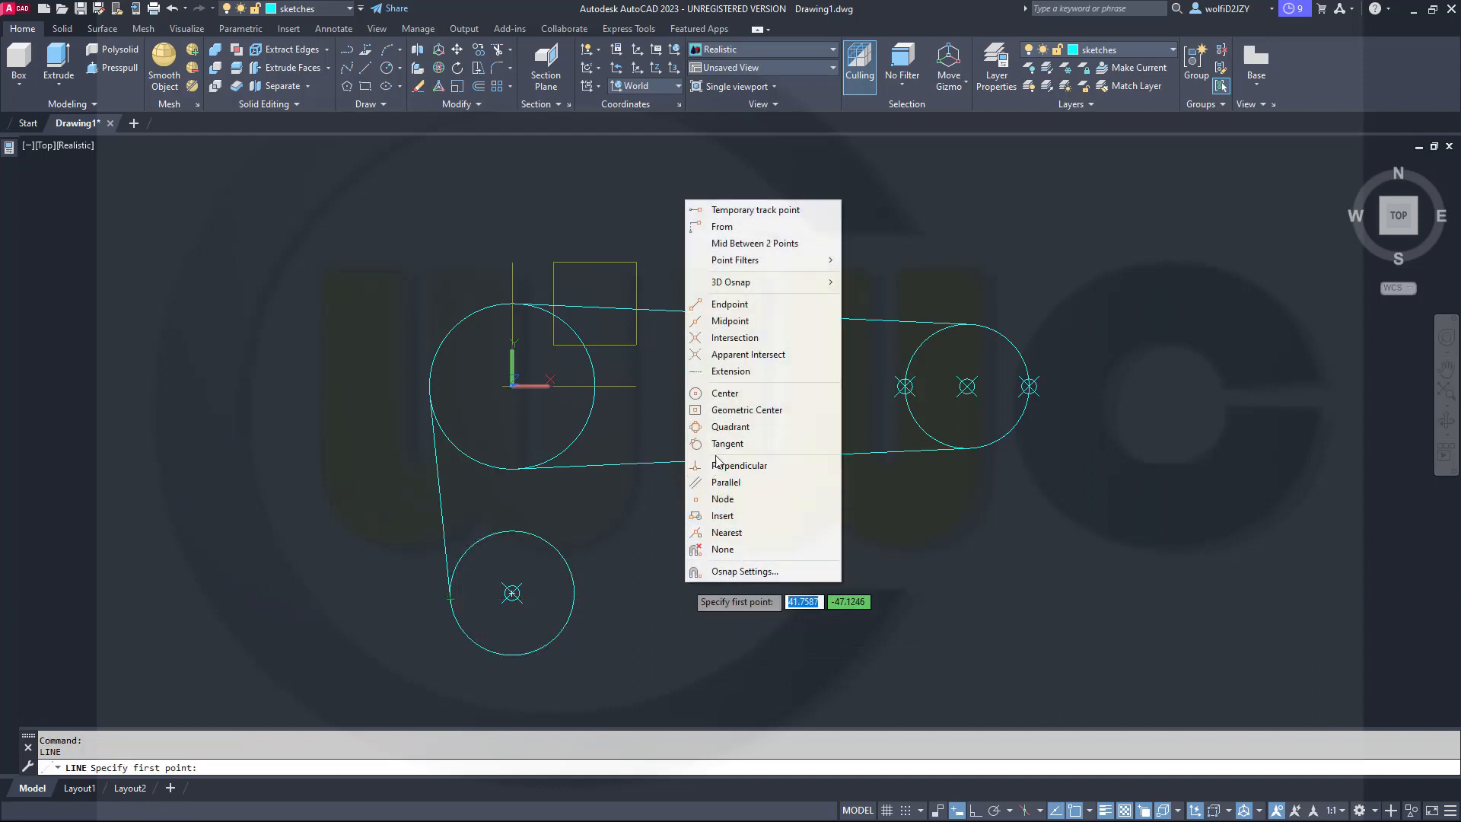
pyautogui.click(719, 443)
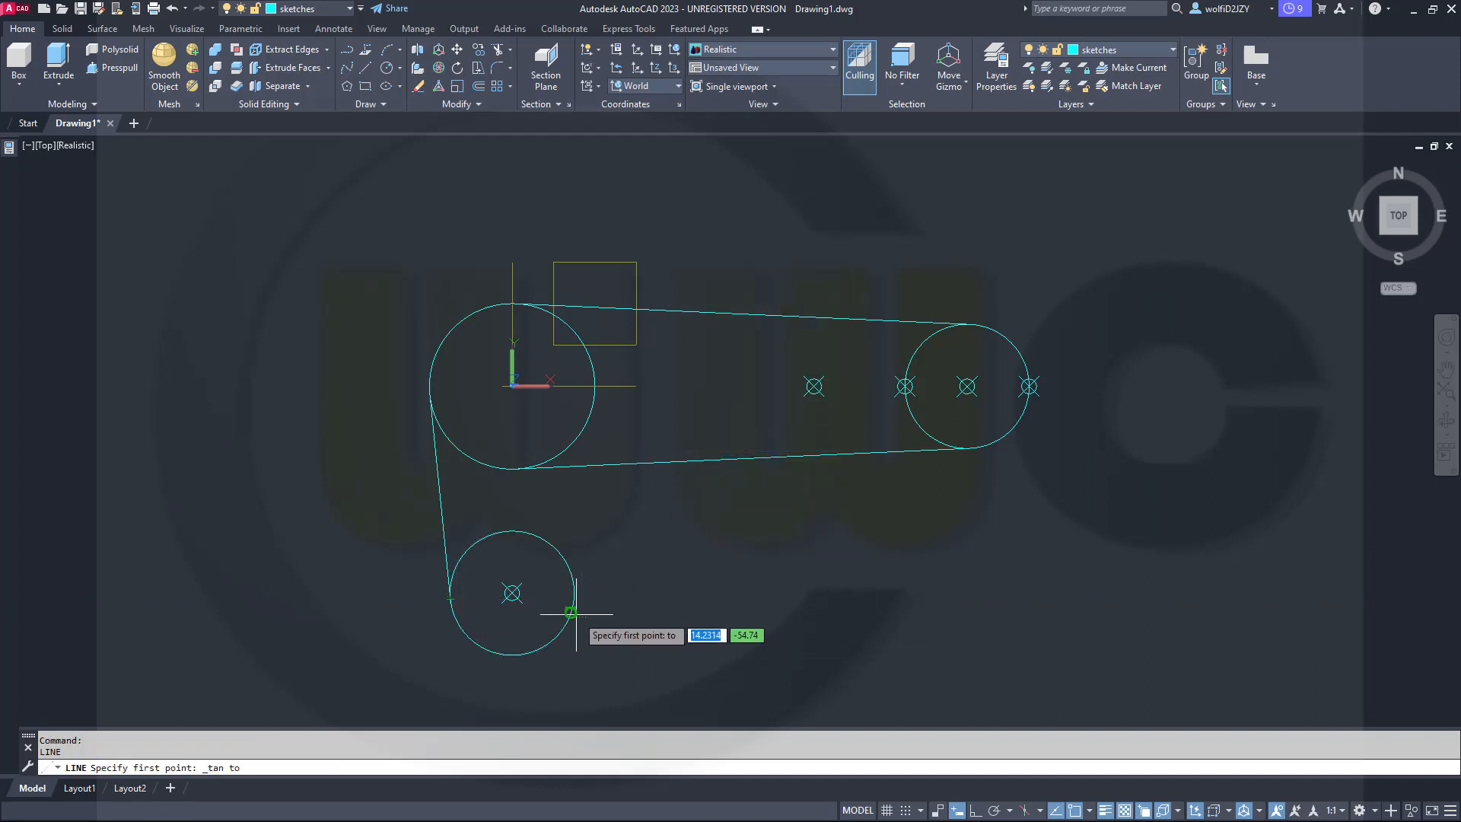
pyautogui.click(576, 613)
pyautogui.keyDown('shift'); pyautogui.rightClick(628, 511); pyautogui.keyUp('shift')
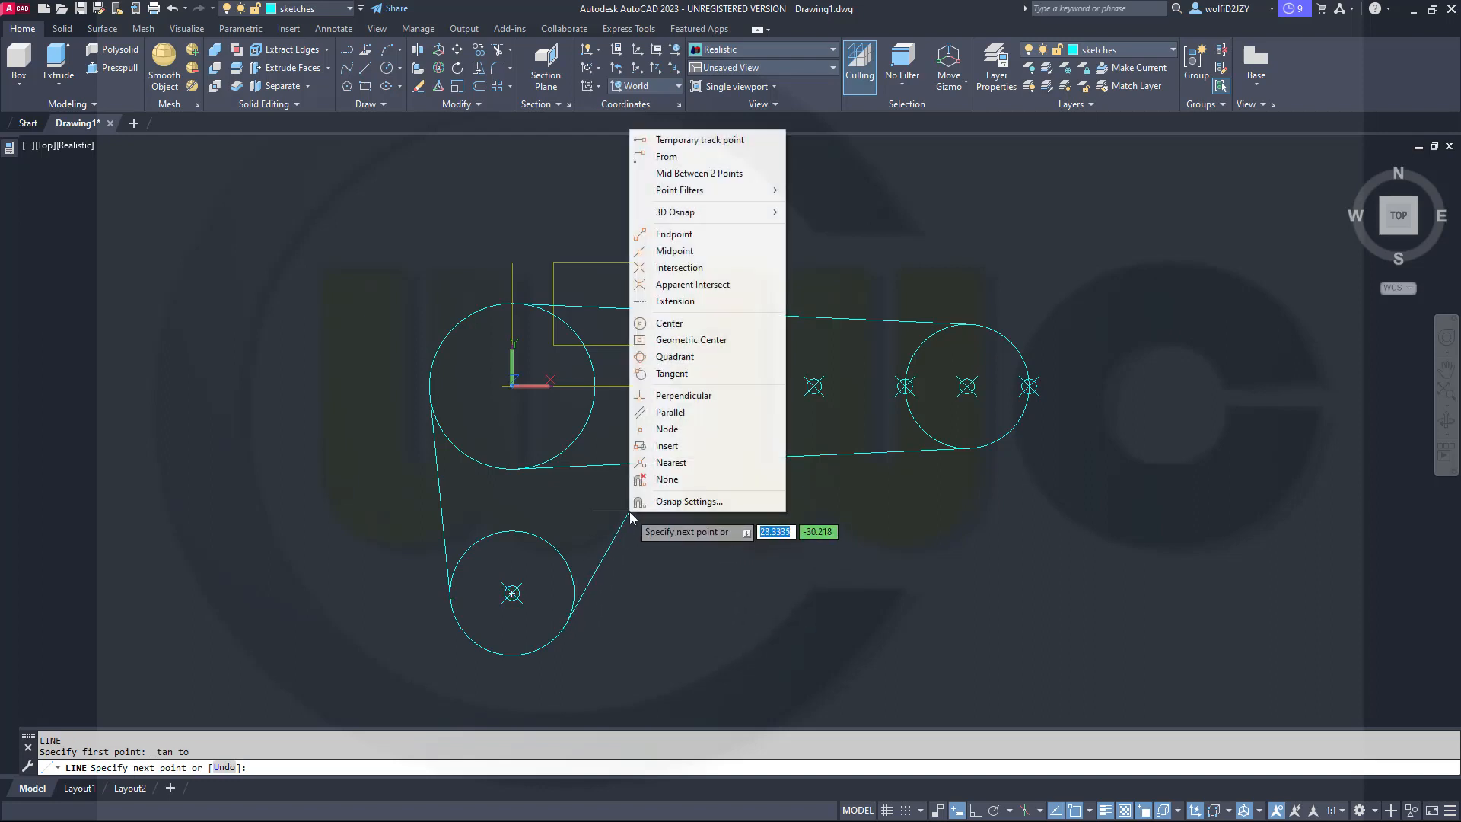
pyautogui.click(678, 373)
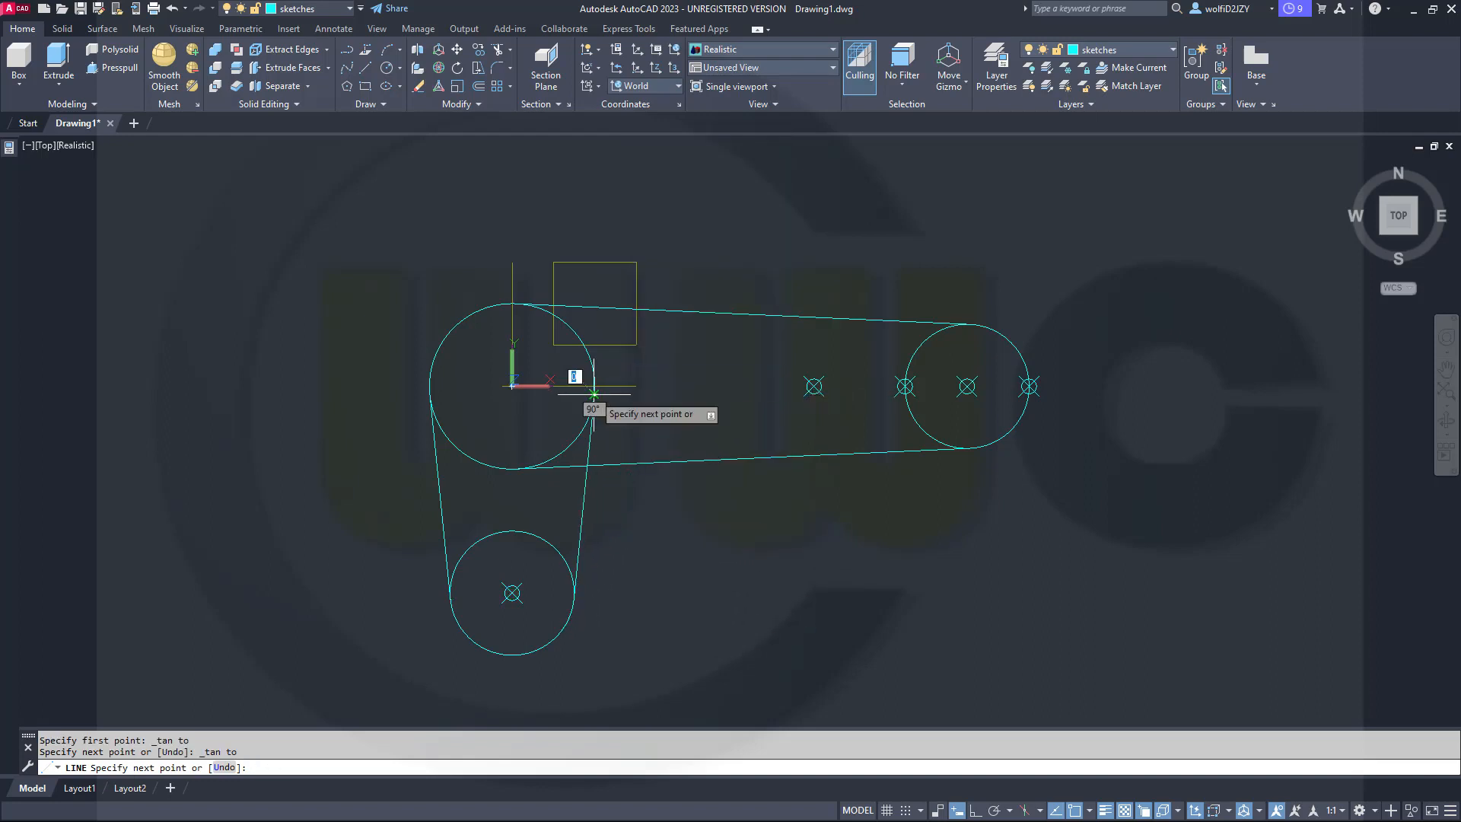
pyautogui.click(593, 394)
pyautogui.press('Return')
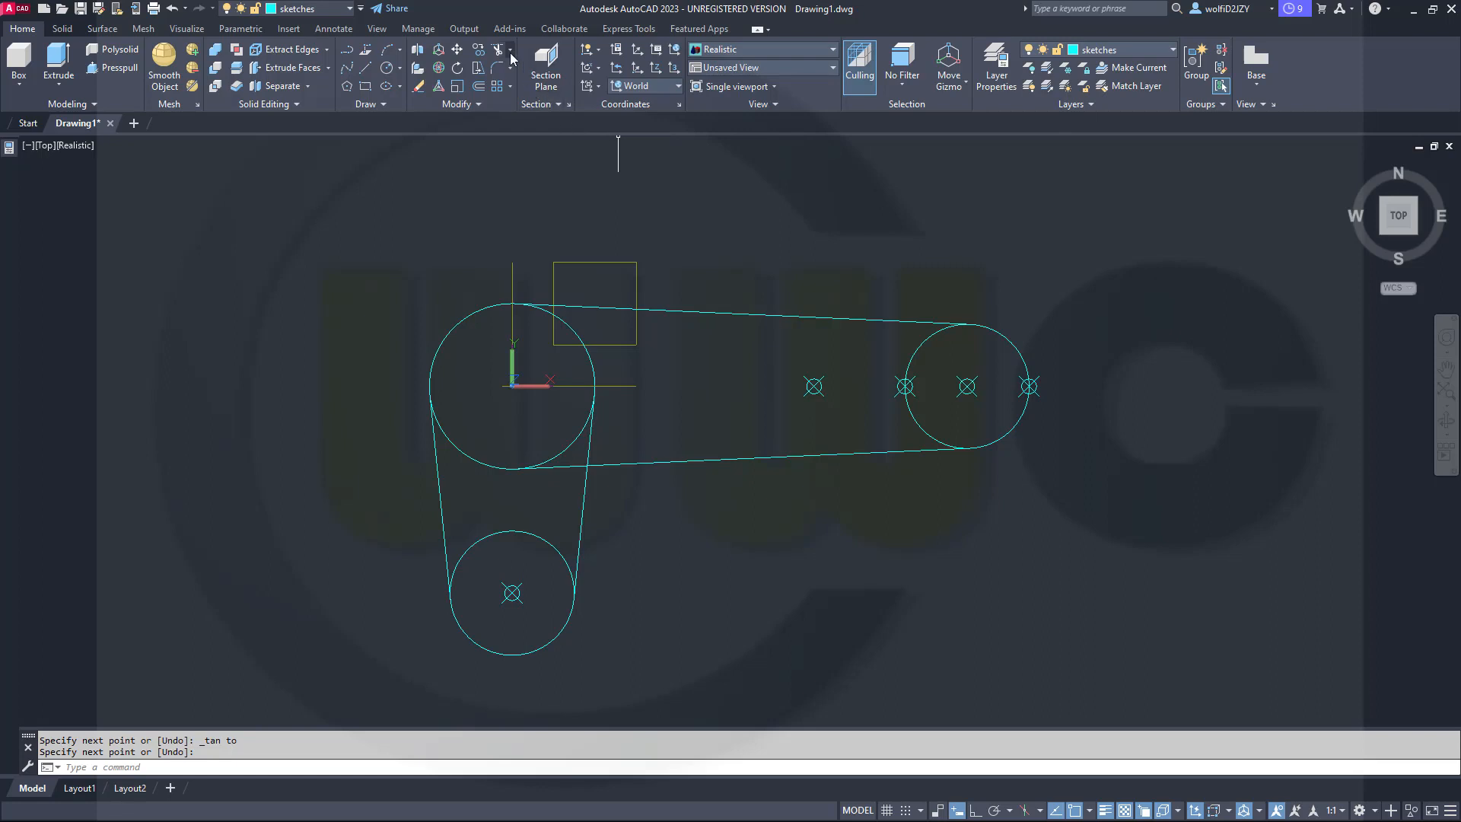
# Trim the inner arcs of all three circles and the overlapping line ends, using all circles and tangent lines as cutting edges, leaving one L-shaped outline.
pyautogui.click(500, 49)
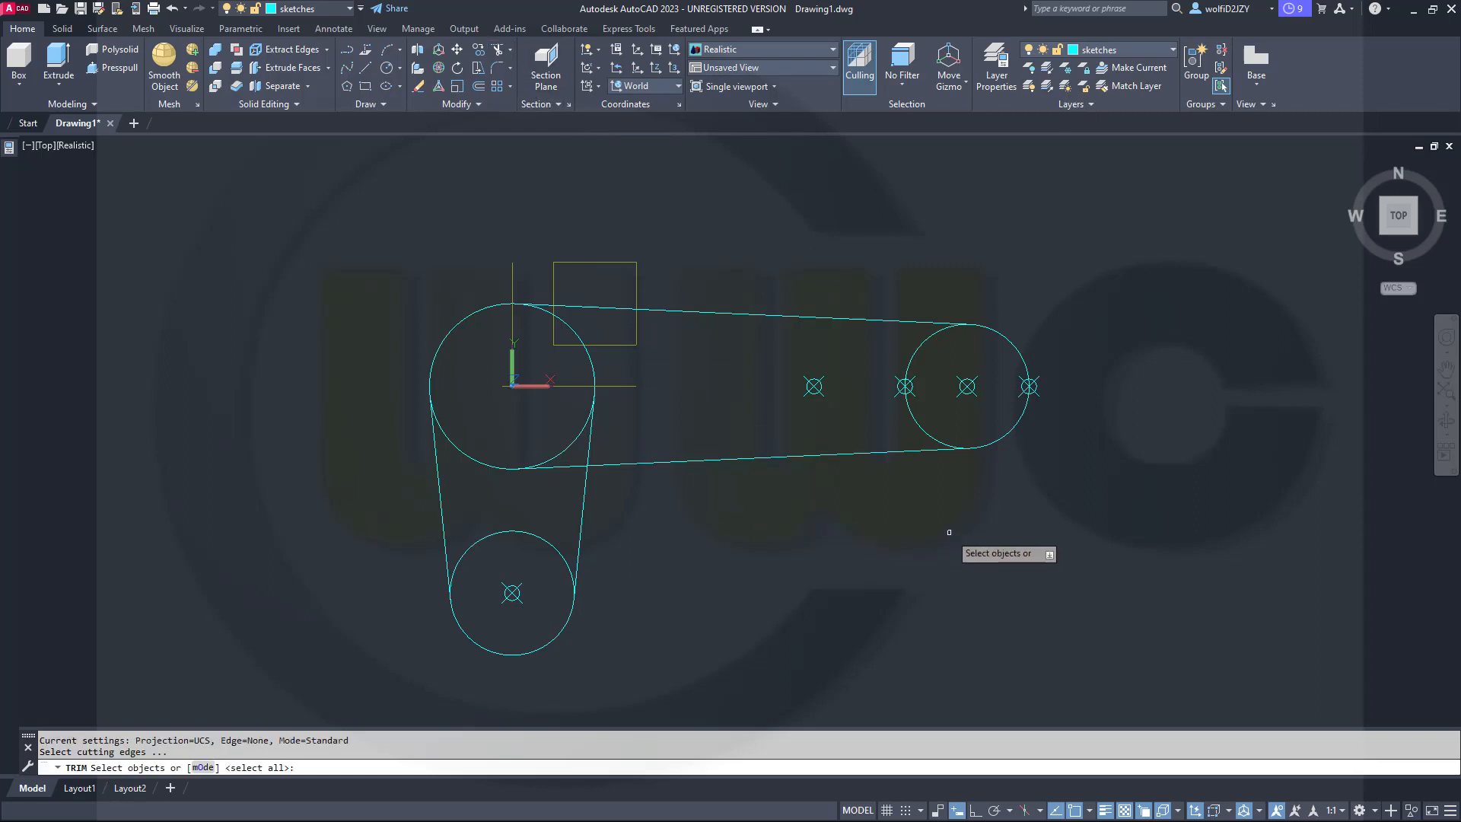
pyautogui.click(950, 532)
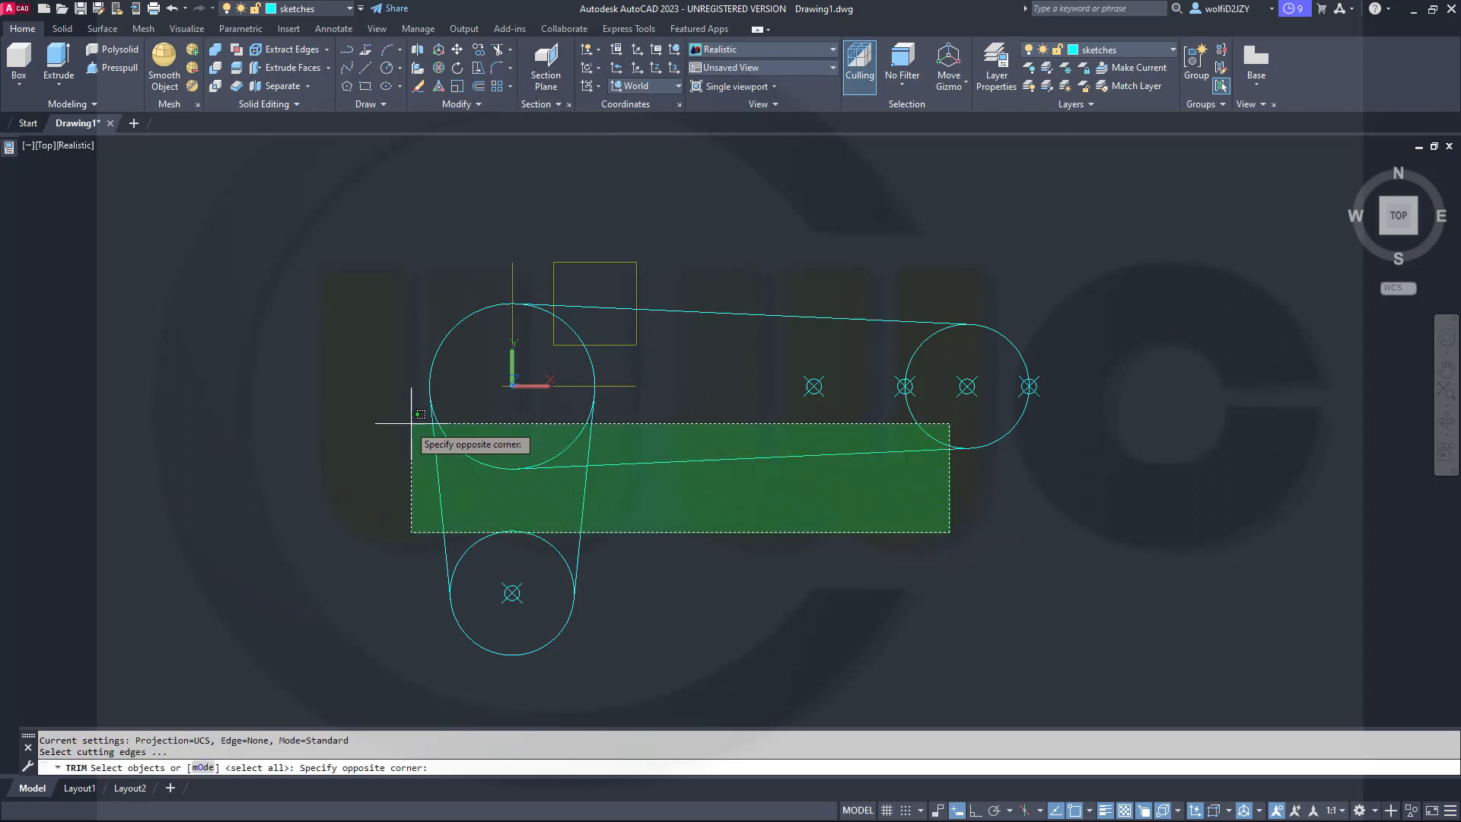
pyautogui.click(398, 423)
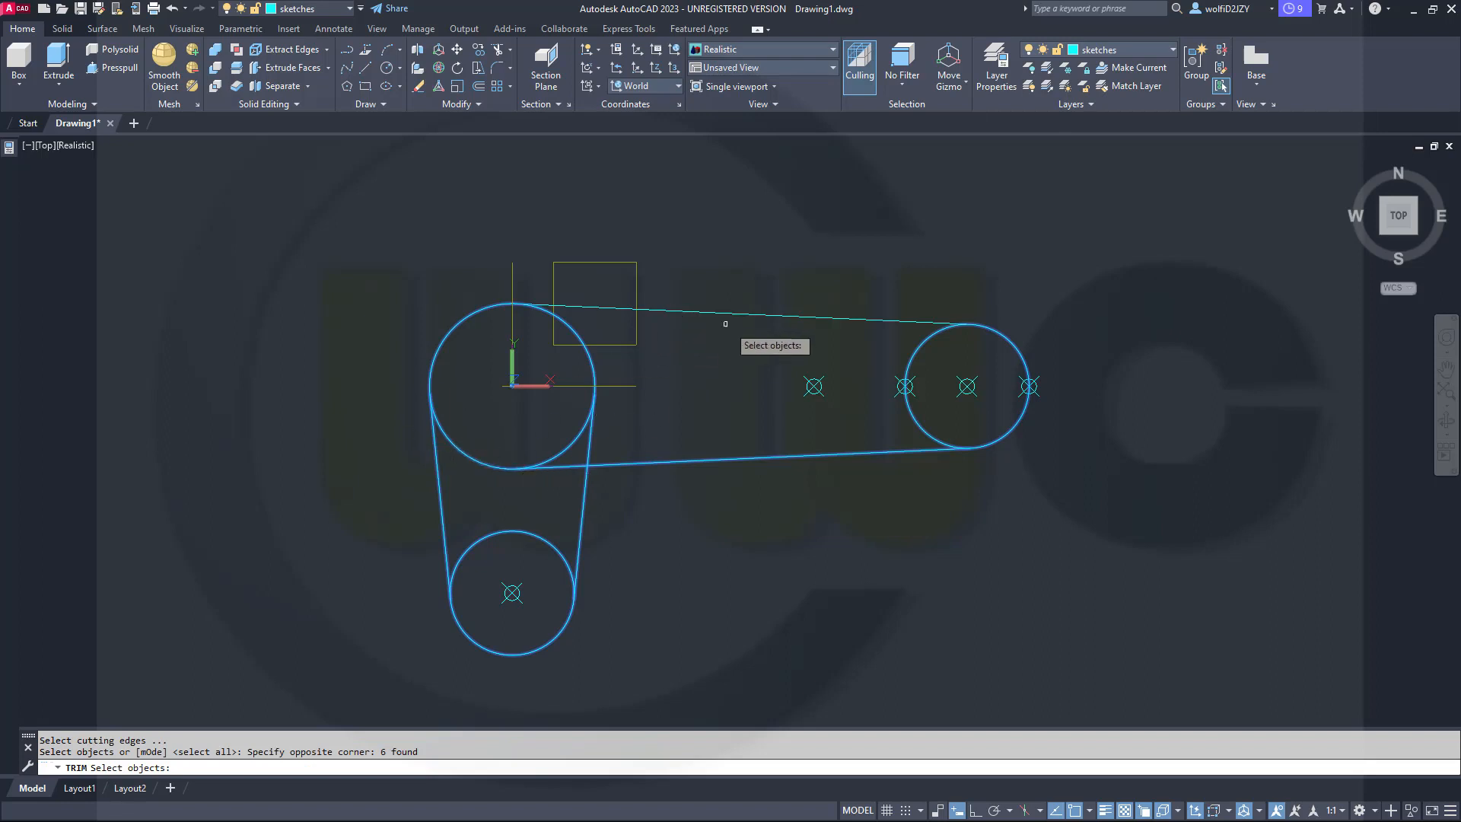
pyautogui.click(733, 324)
pyautogui.click(703, 280)
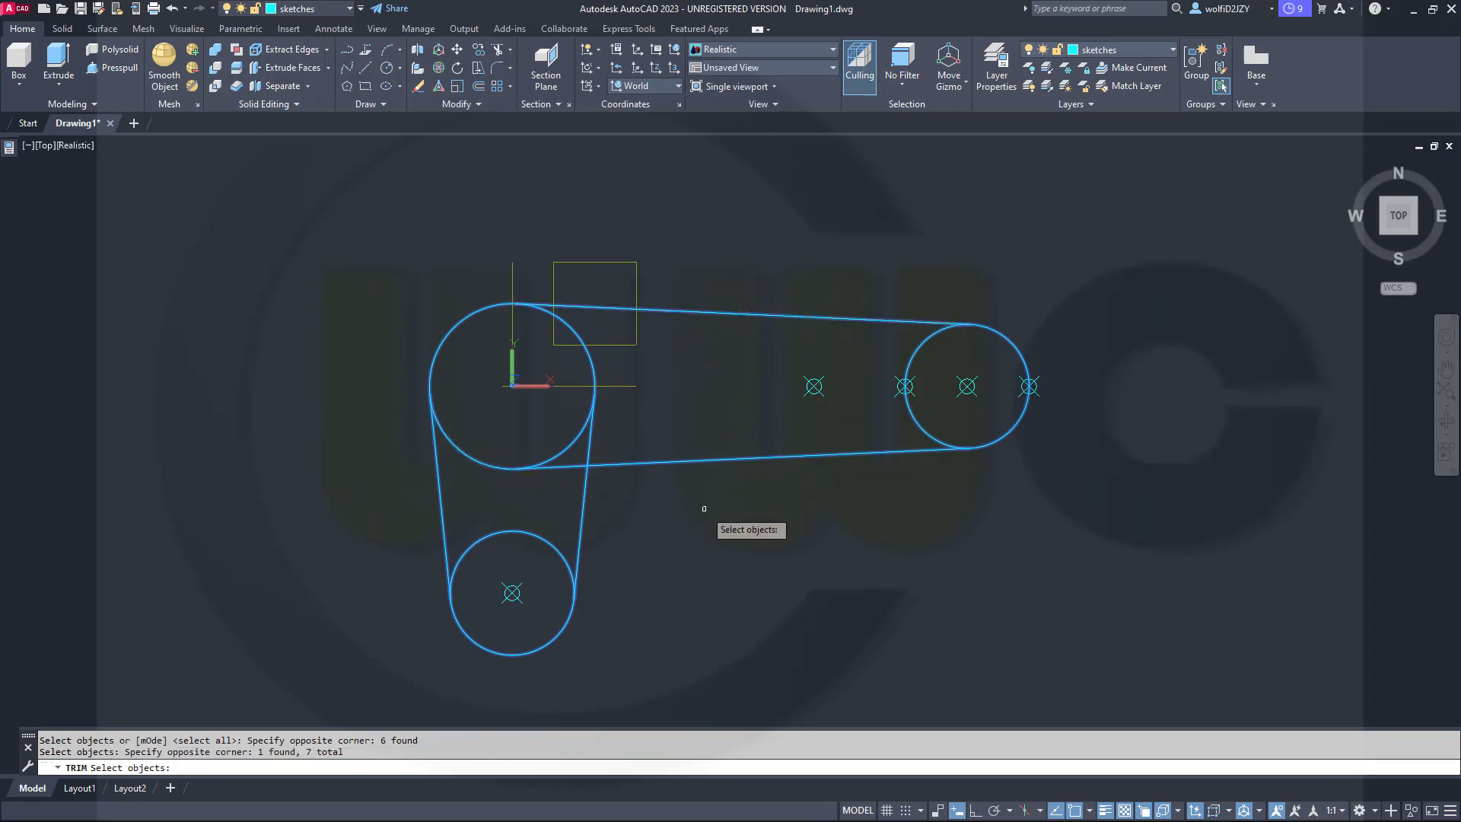
pyautogui.press('Return')
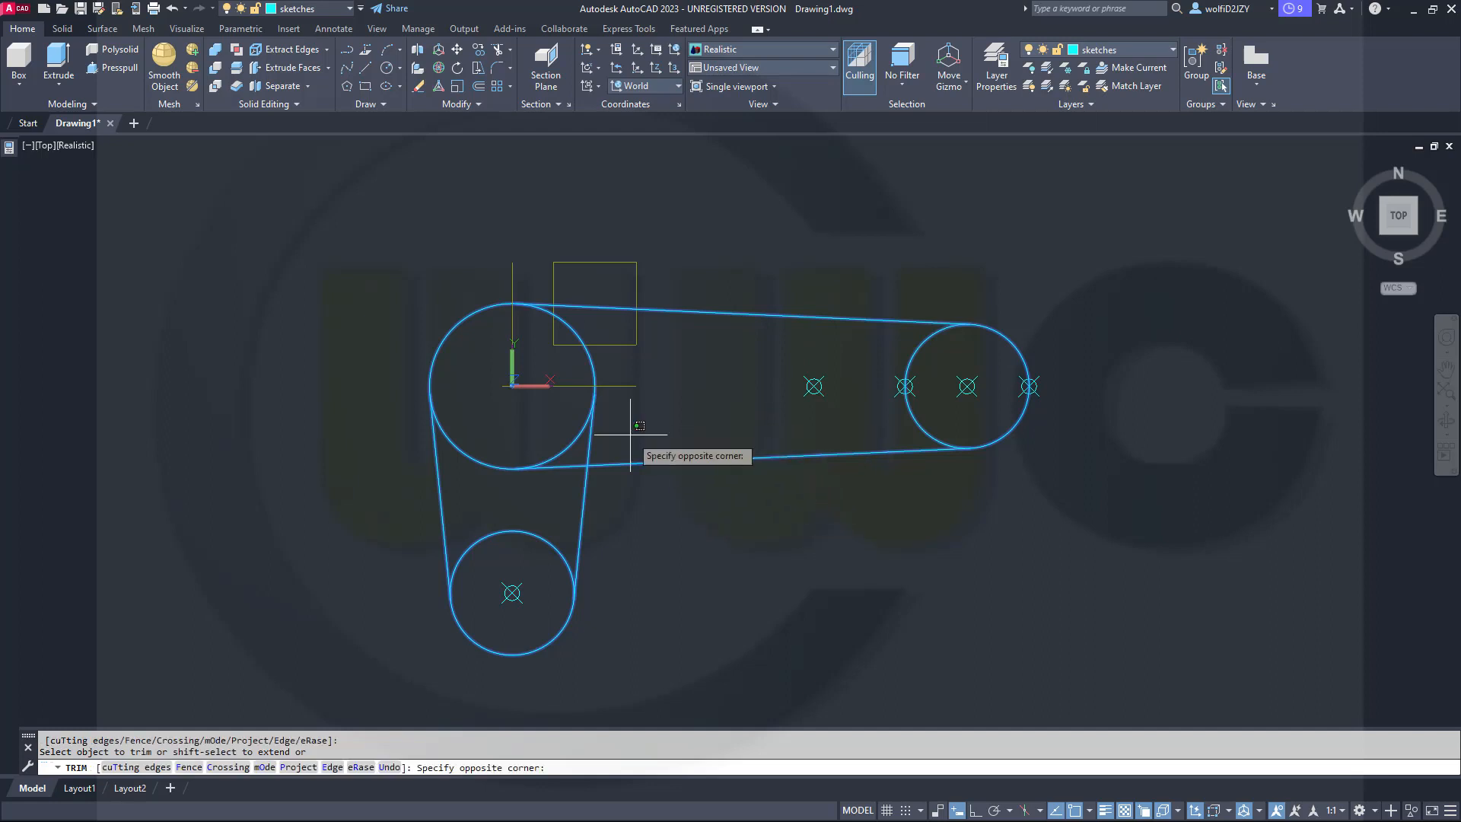
pyautogui.click(631, 433)
pyautogui.click(521, 411)
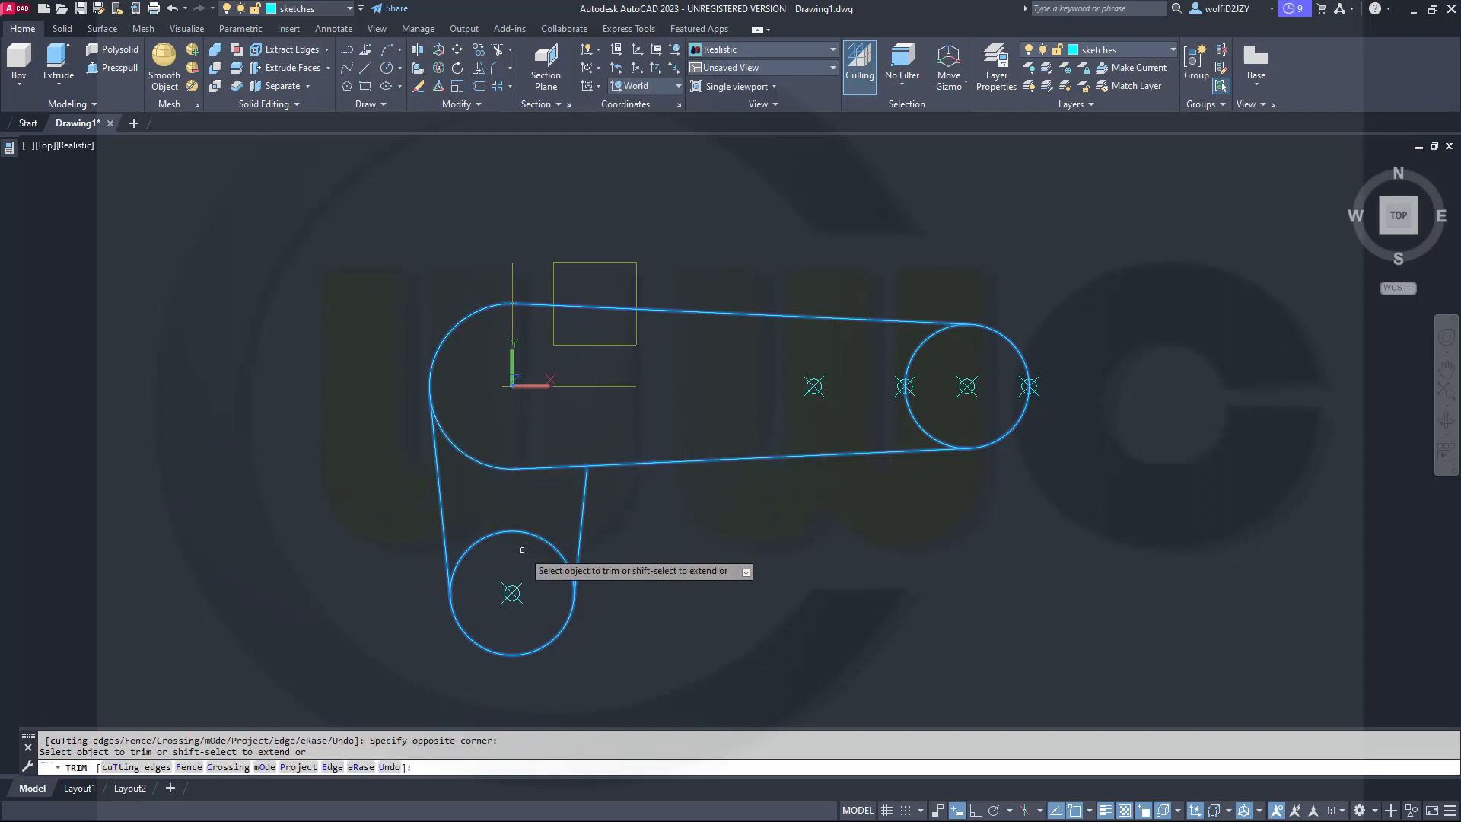
pyautogui.click(522, 550)
pyautogui.click(476, 461)
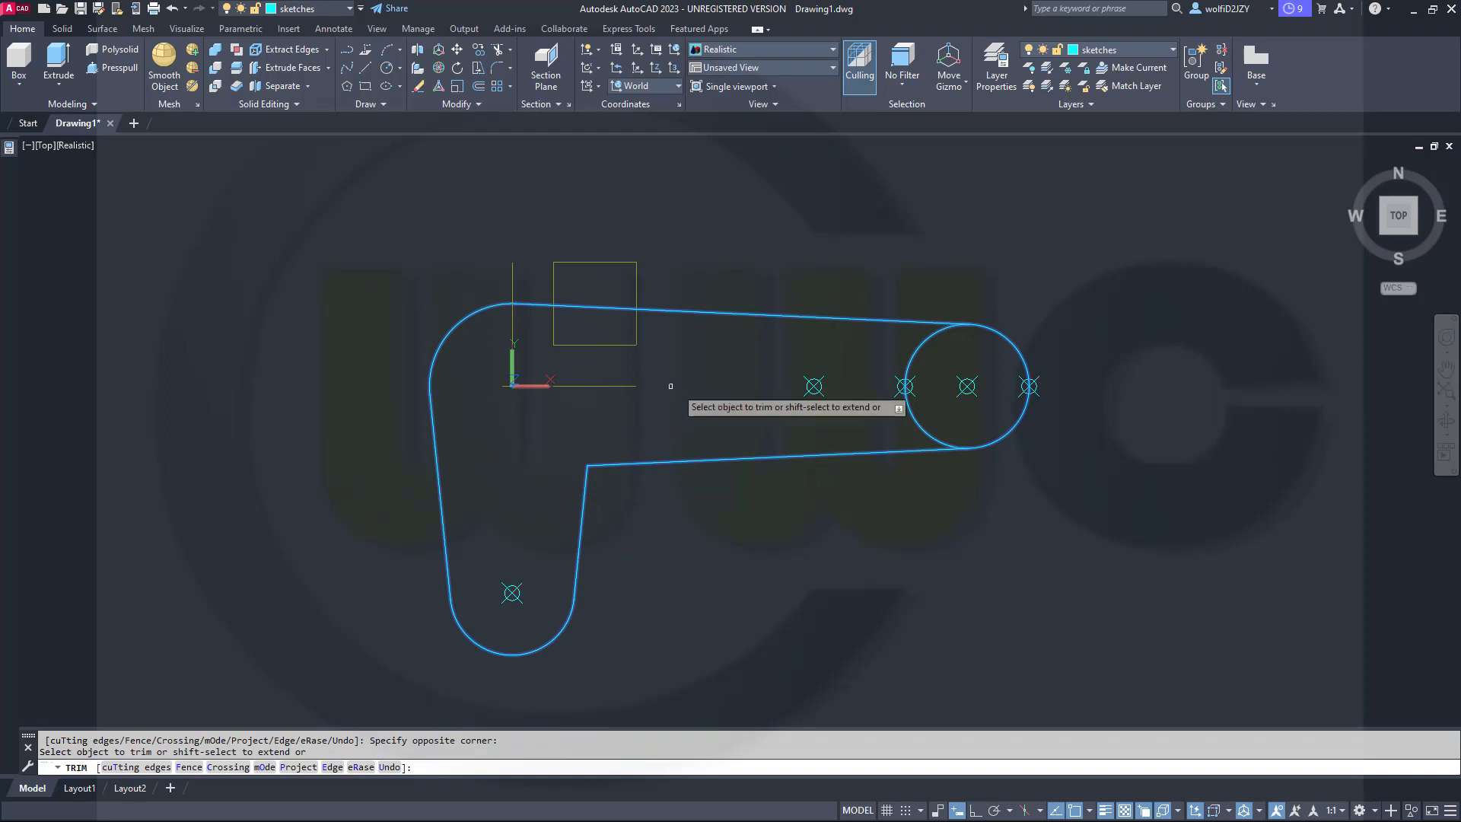
pyautogui.click(915, 421)
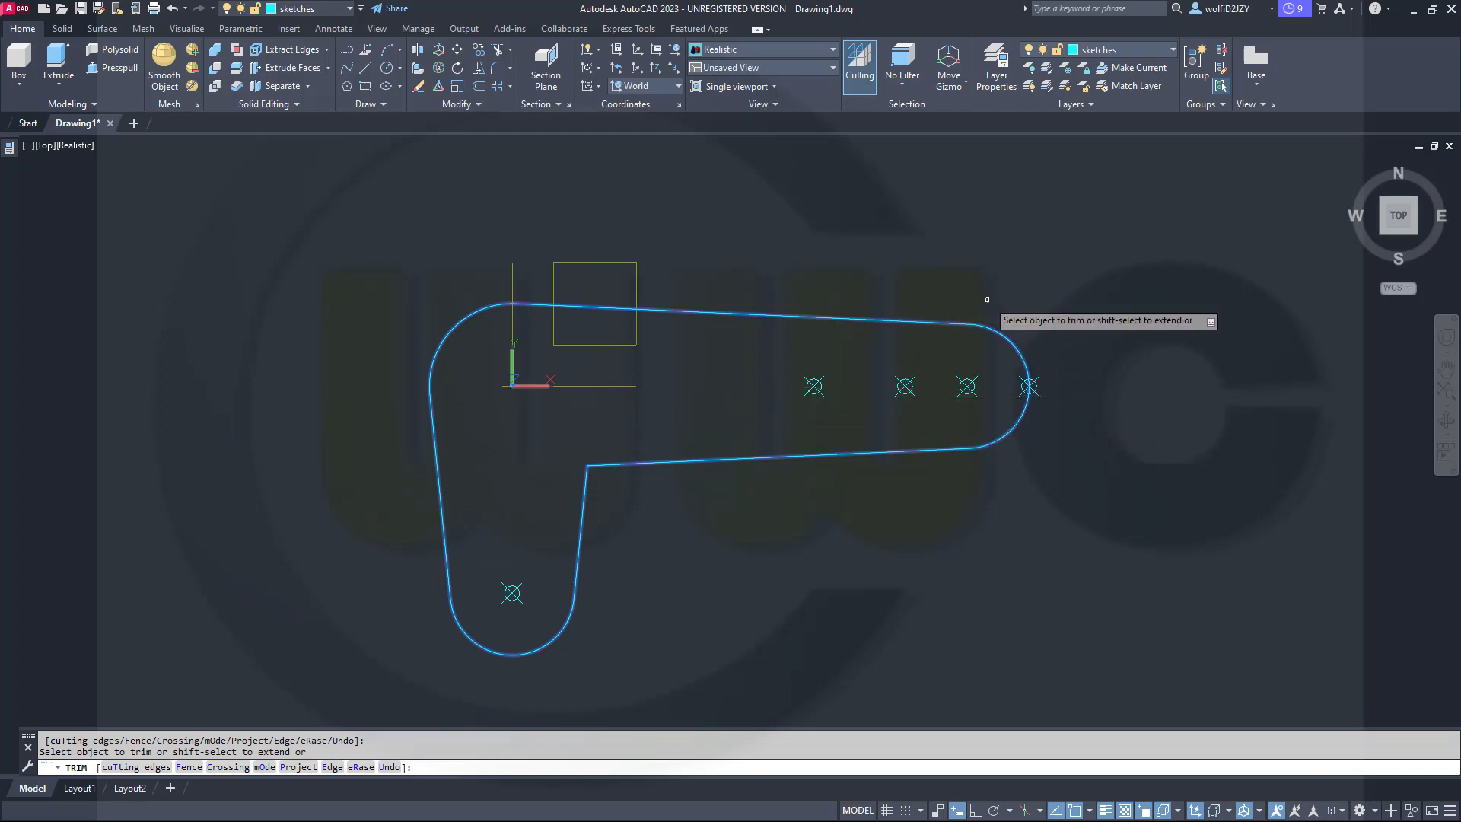
pyautogui.press('Return')
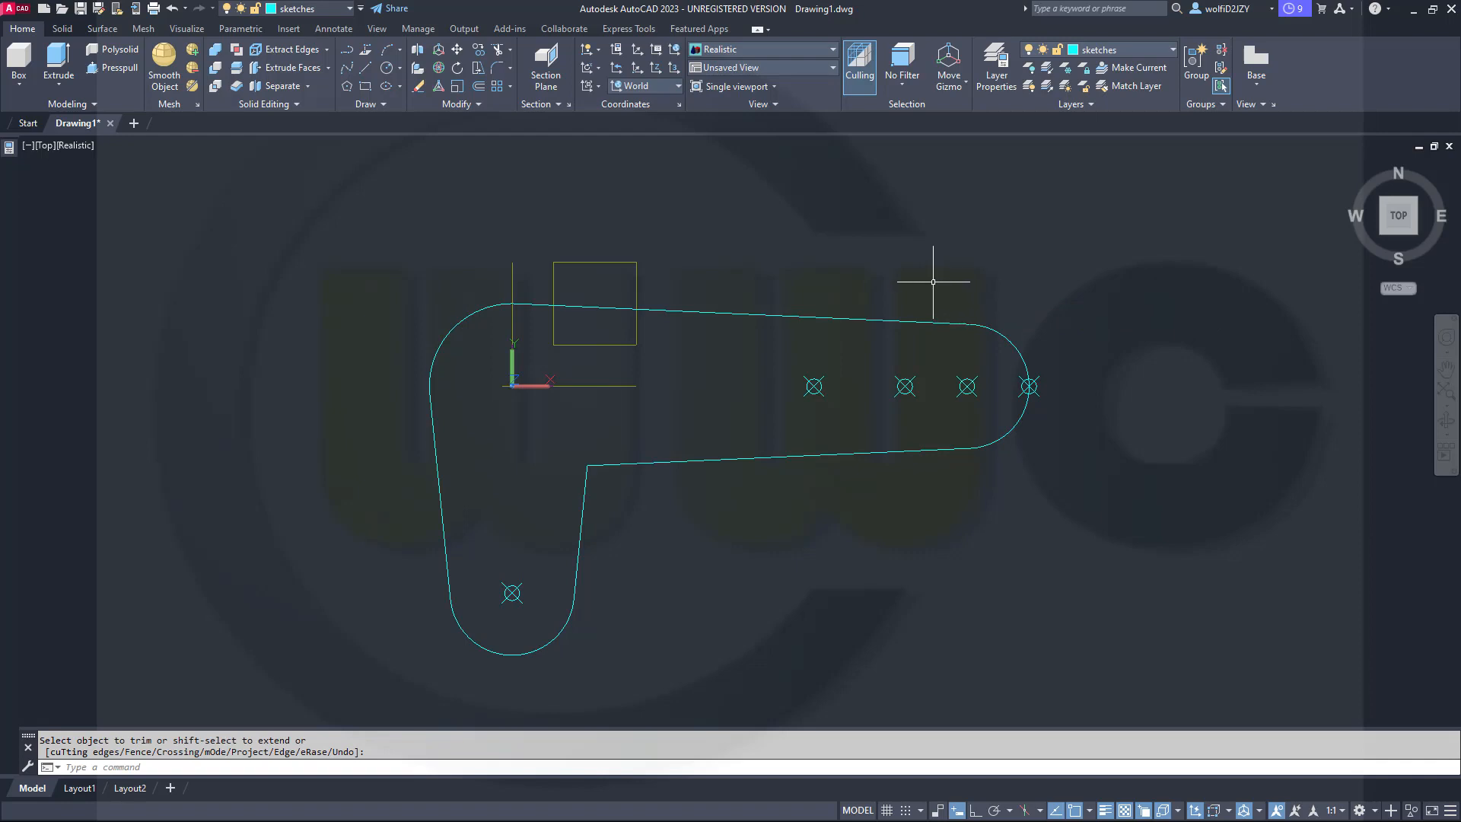
# Convert the upper tangent line to a polyline with PEDIT and join all other lines and arcs of the L-shaped outline to it.
pyautogui.write('pedi')
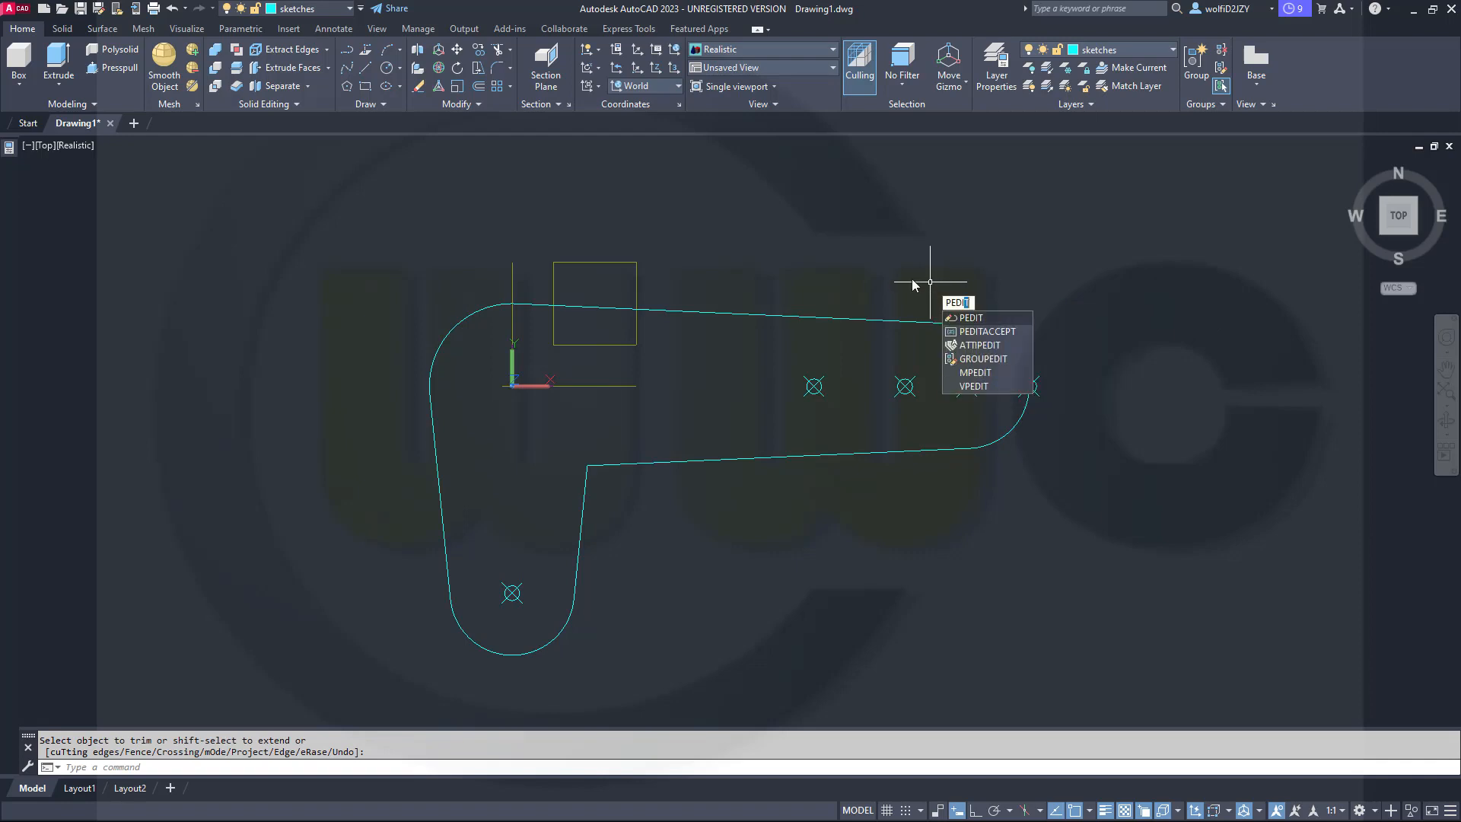
pyautogui.press('Return')
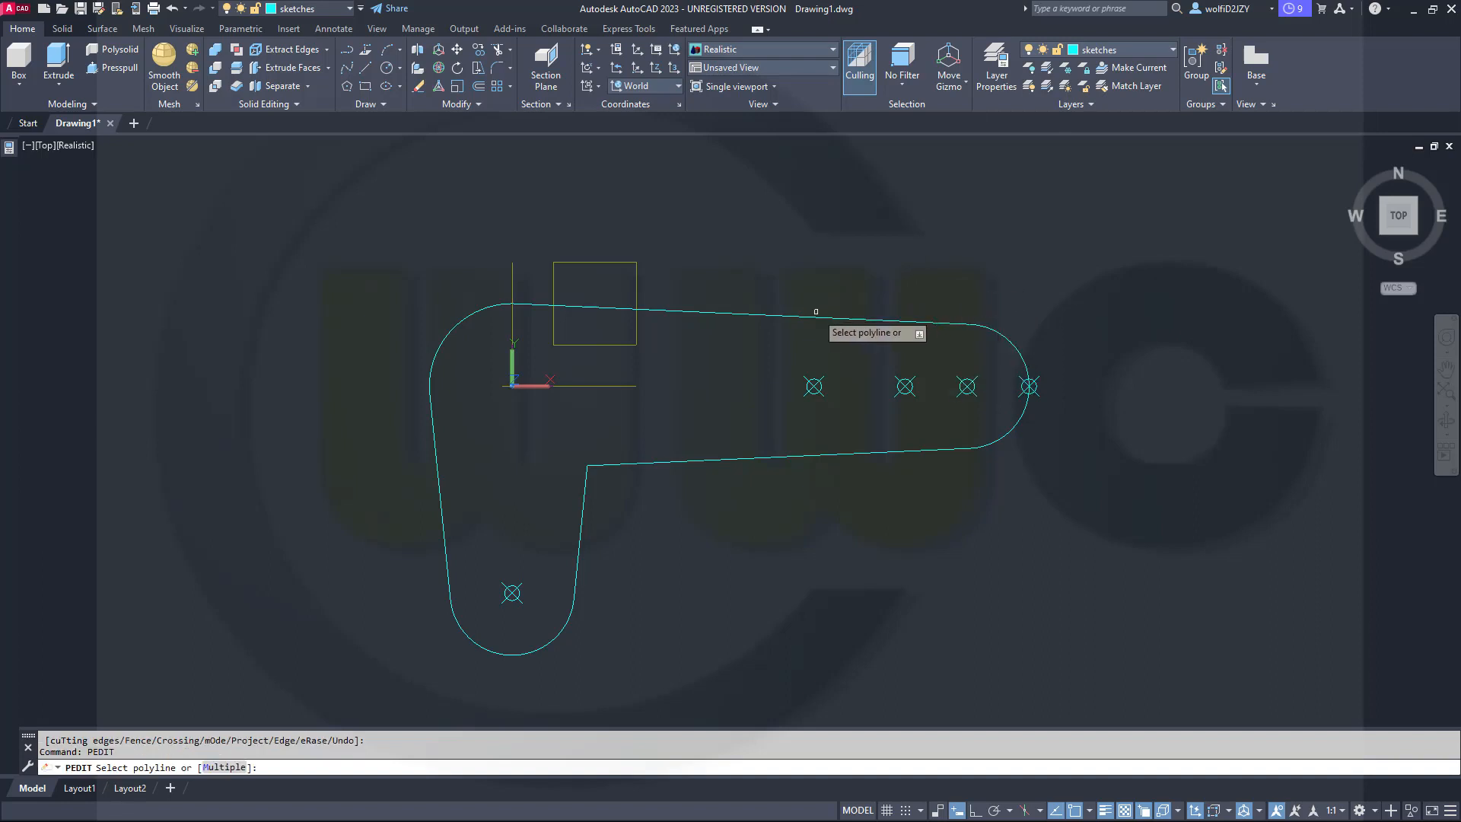
pyautogui.click(804, 316)
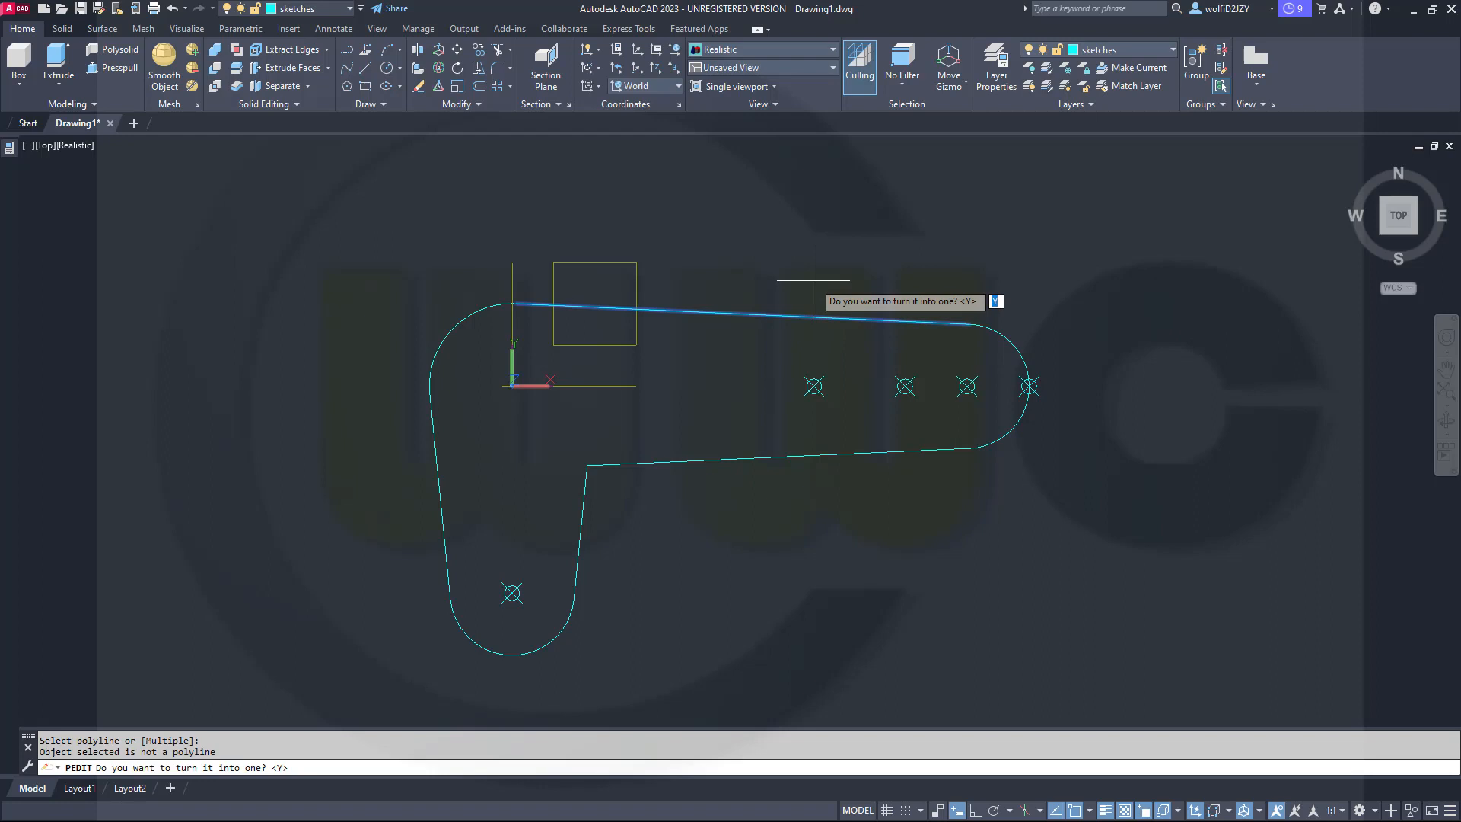
pyautogui.press('Return')
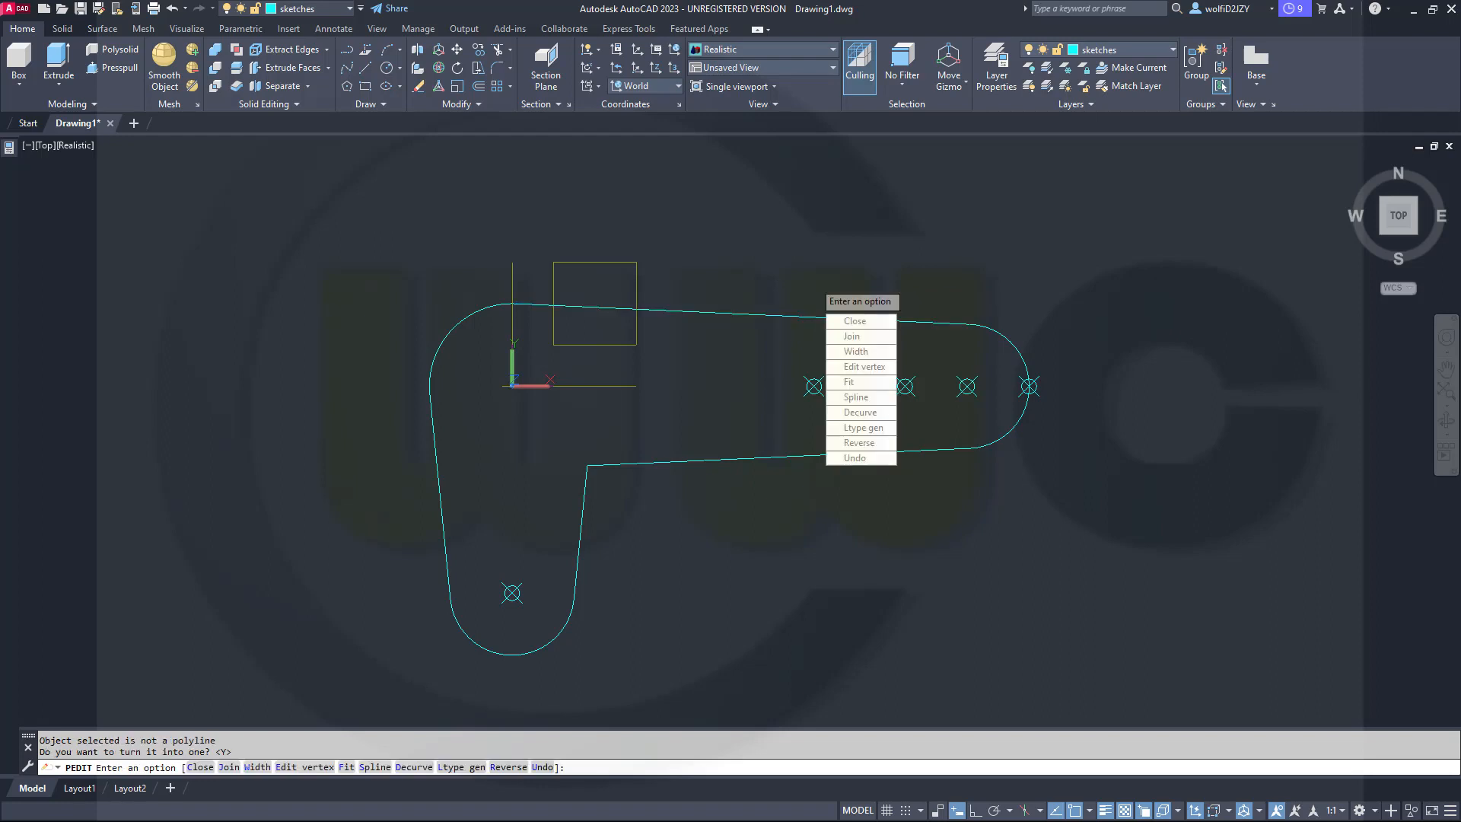
pyautogui.click(851, 335)
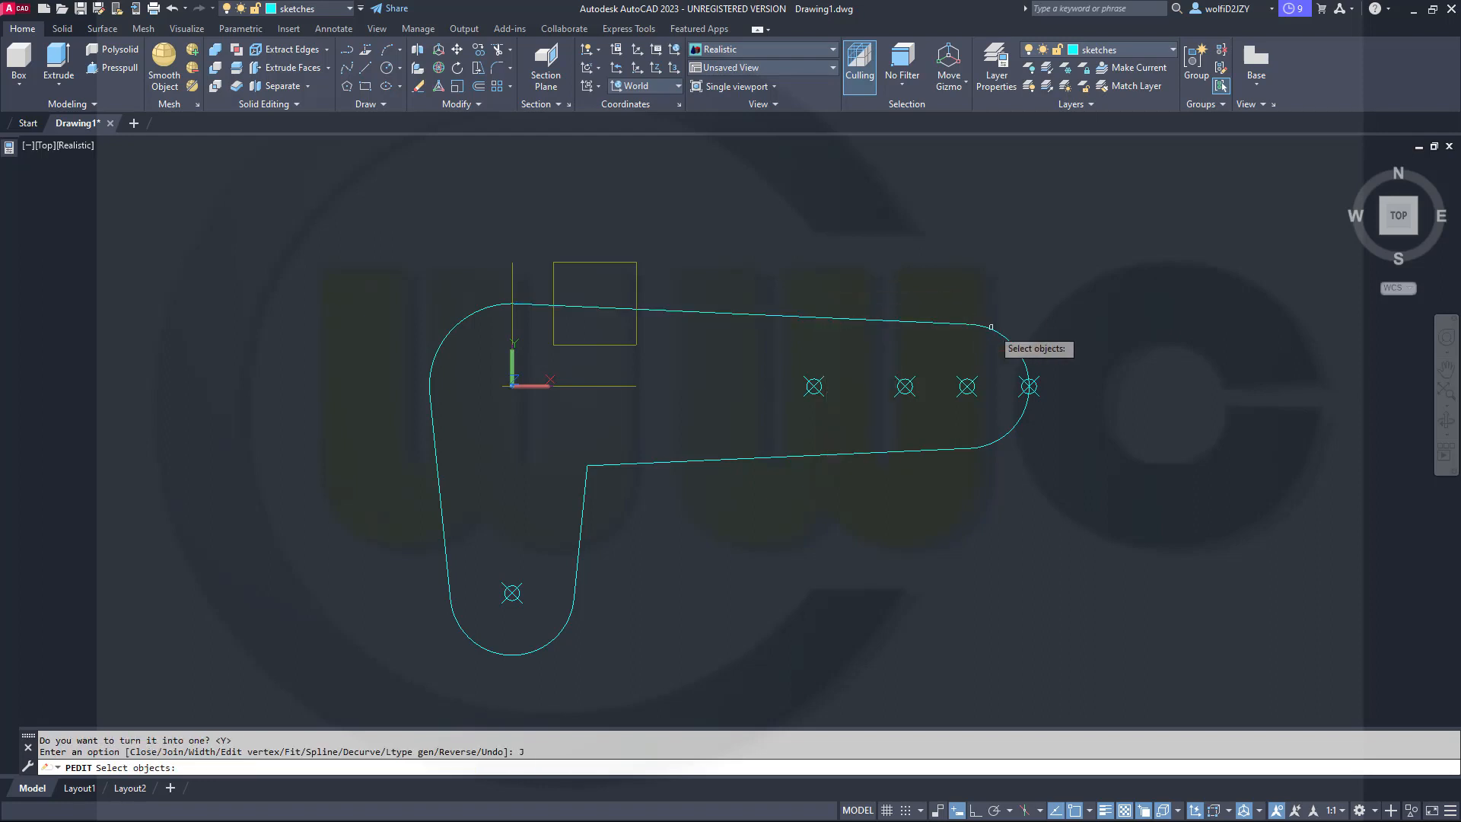
pyautogui.click(1003, 336)
pyautogui.click(709, 533)
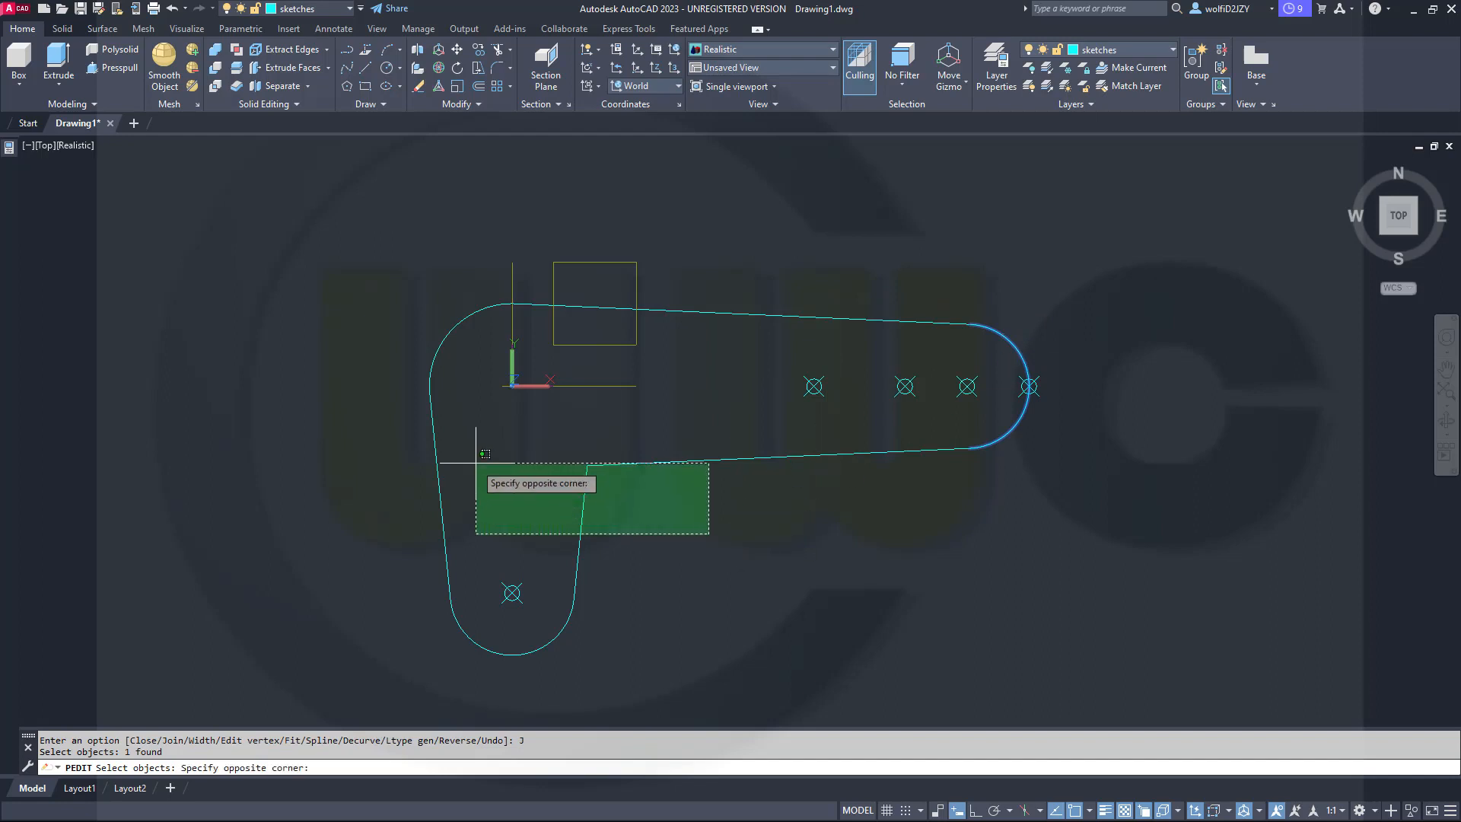
pyautogui.click(398, 440)
pyautogui.click(436, 310)
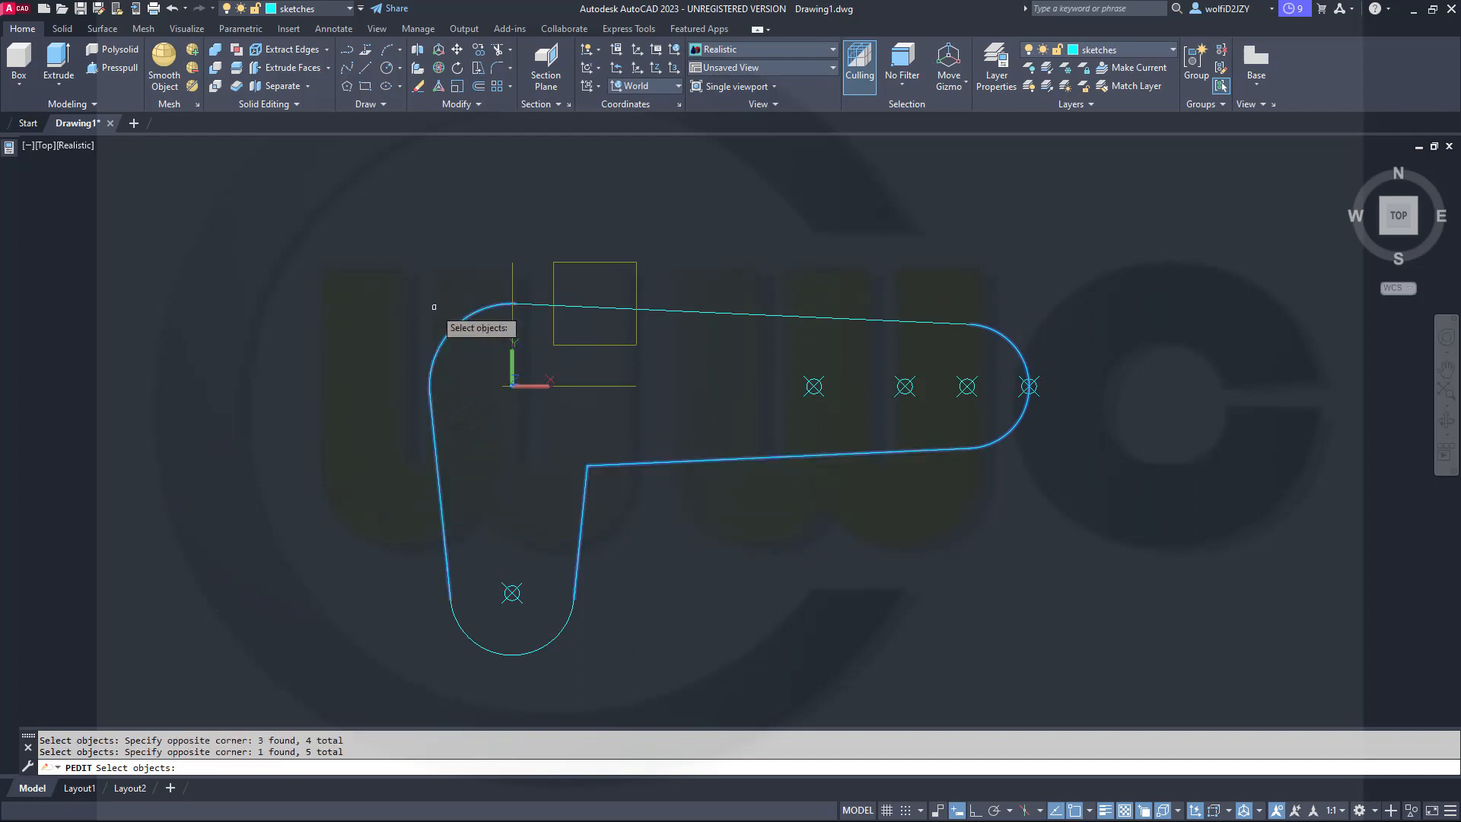
pyautogui.click(519, 674)
pyautogui.click(466, 638)
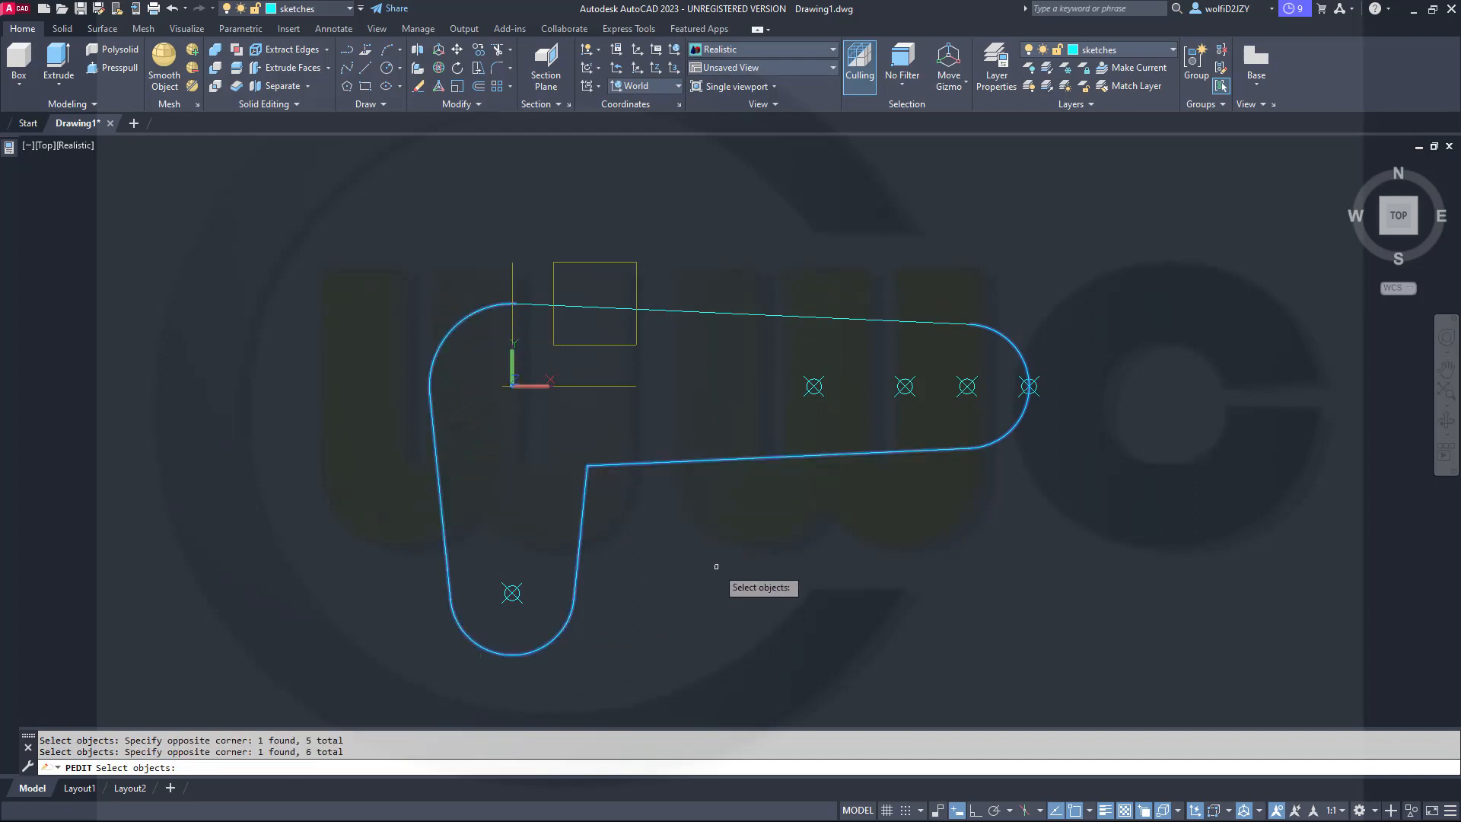
pyautogui.press('Return')
pyautogui.press('Return')
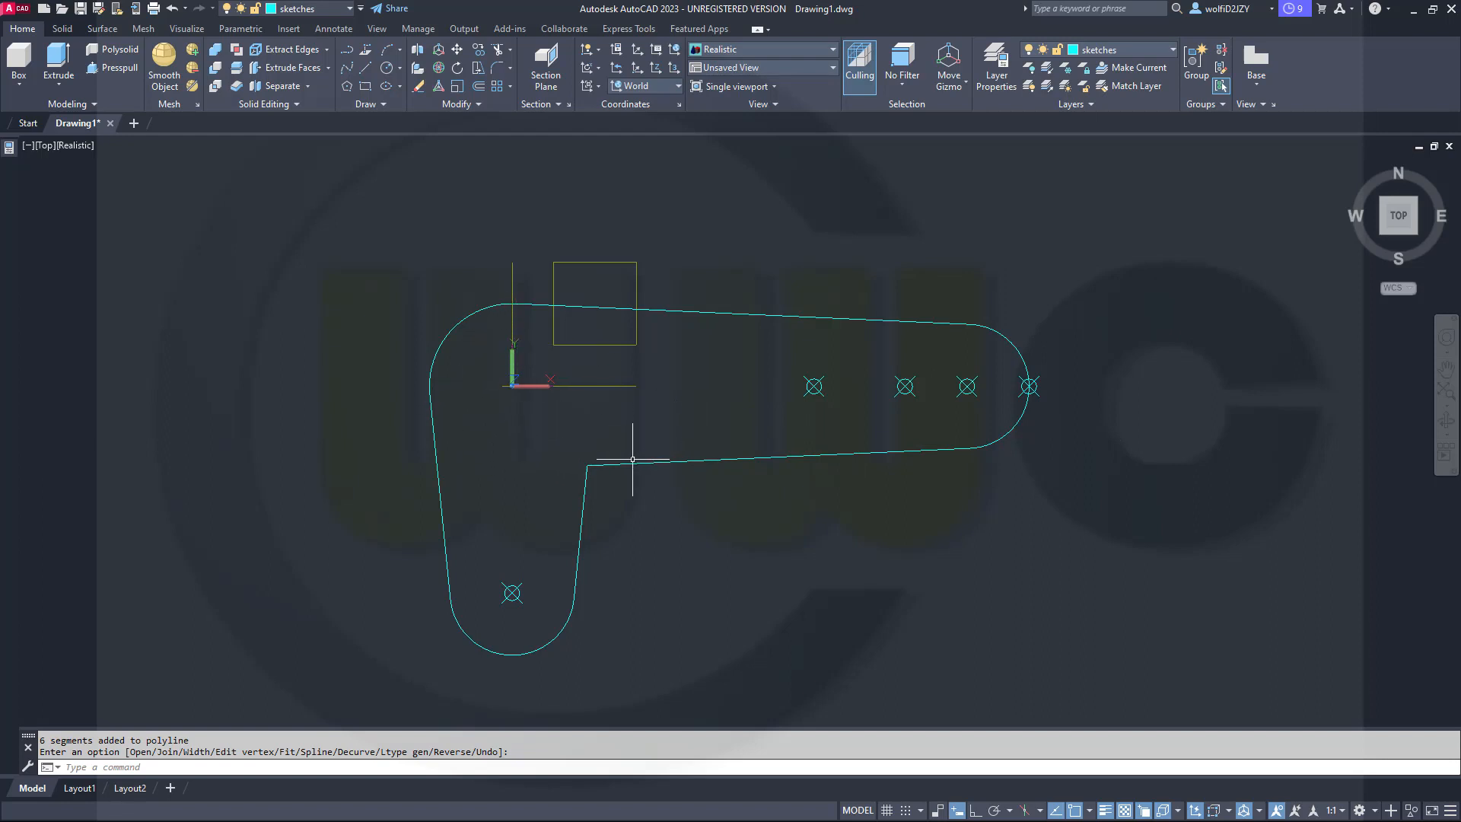
# Hide the joined L-shaped outline with Hide Objects, keeping the point nodes displayed.
pyautogui.press('Return')
pyautogui.click(626, 459)
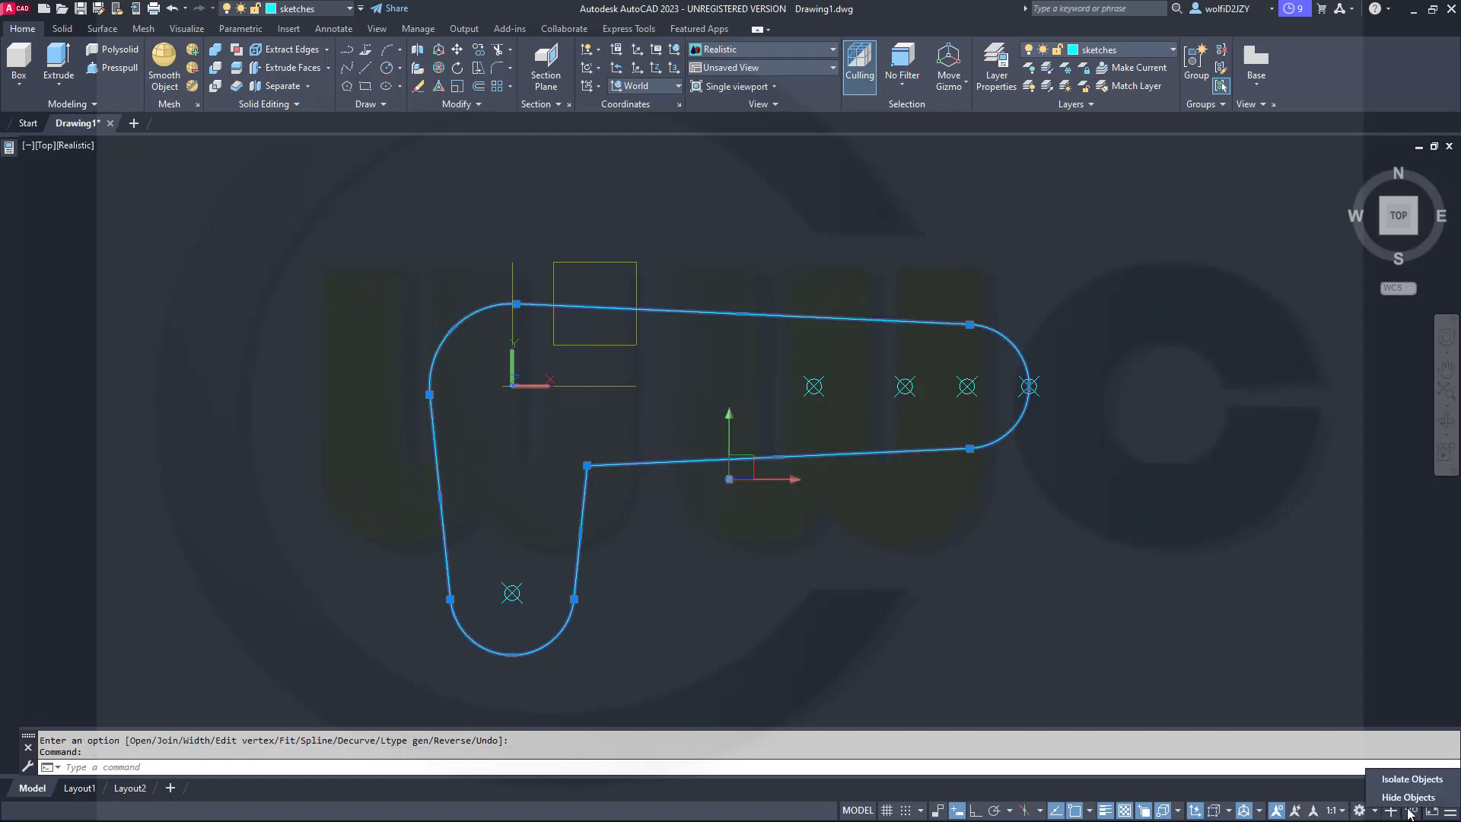
pyautogui.press('Delete')
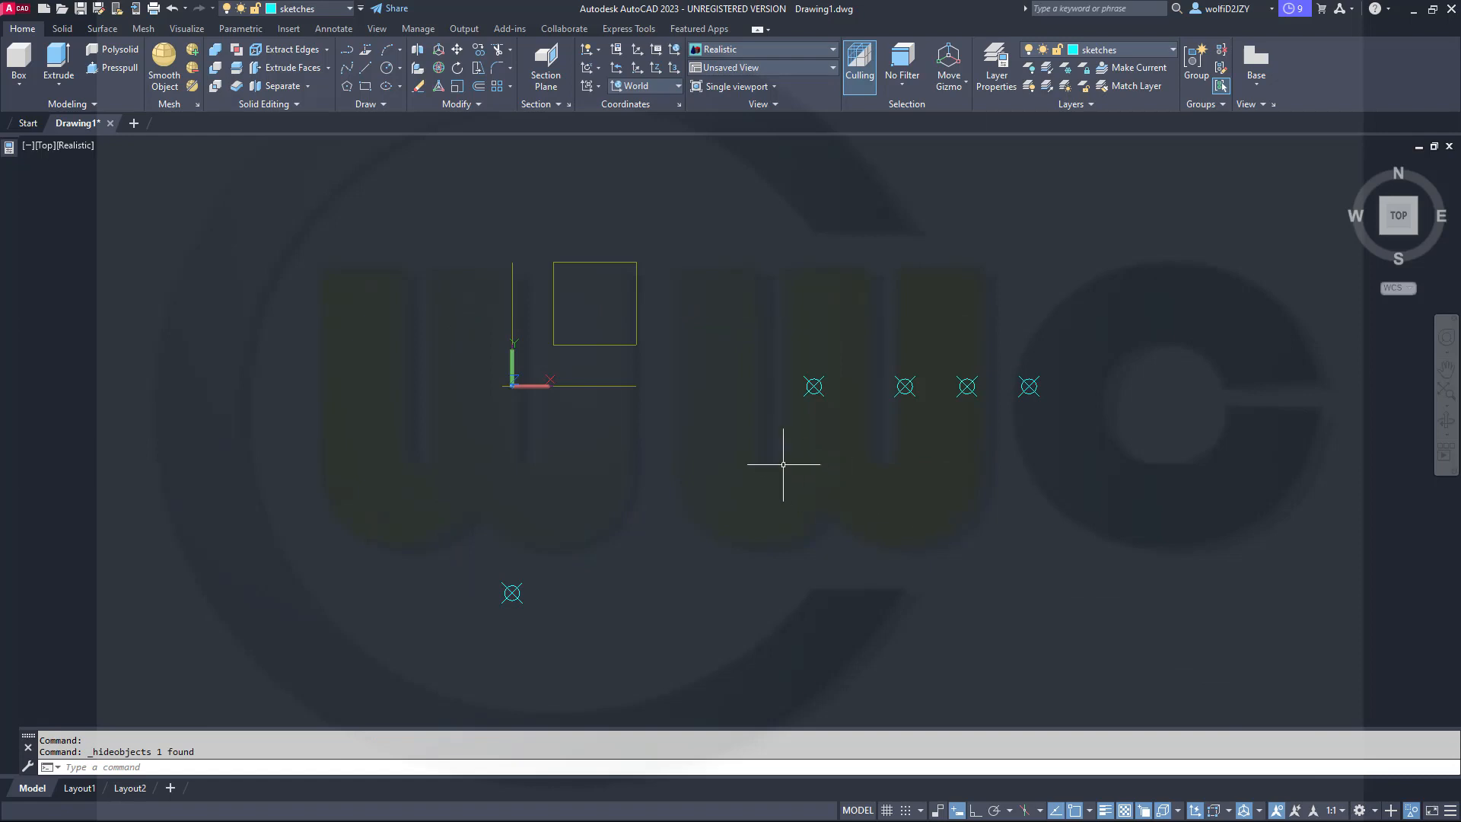
pyautogui.press('Escape')
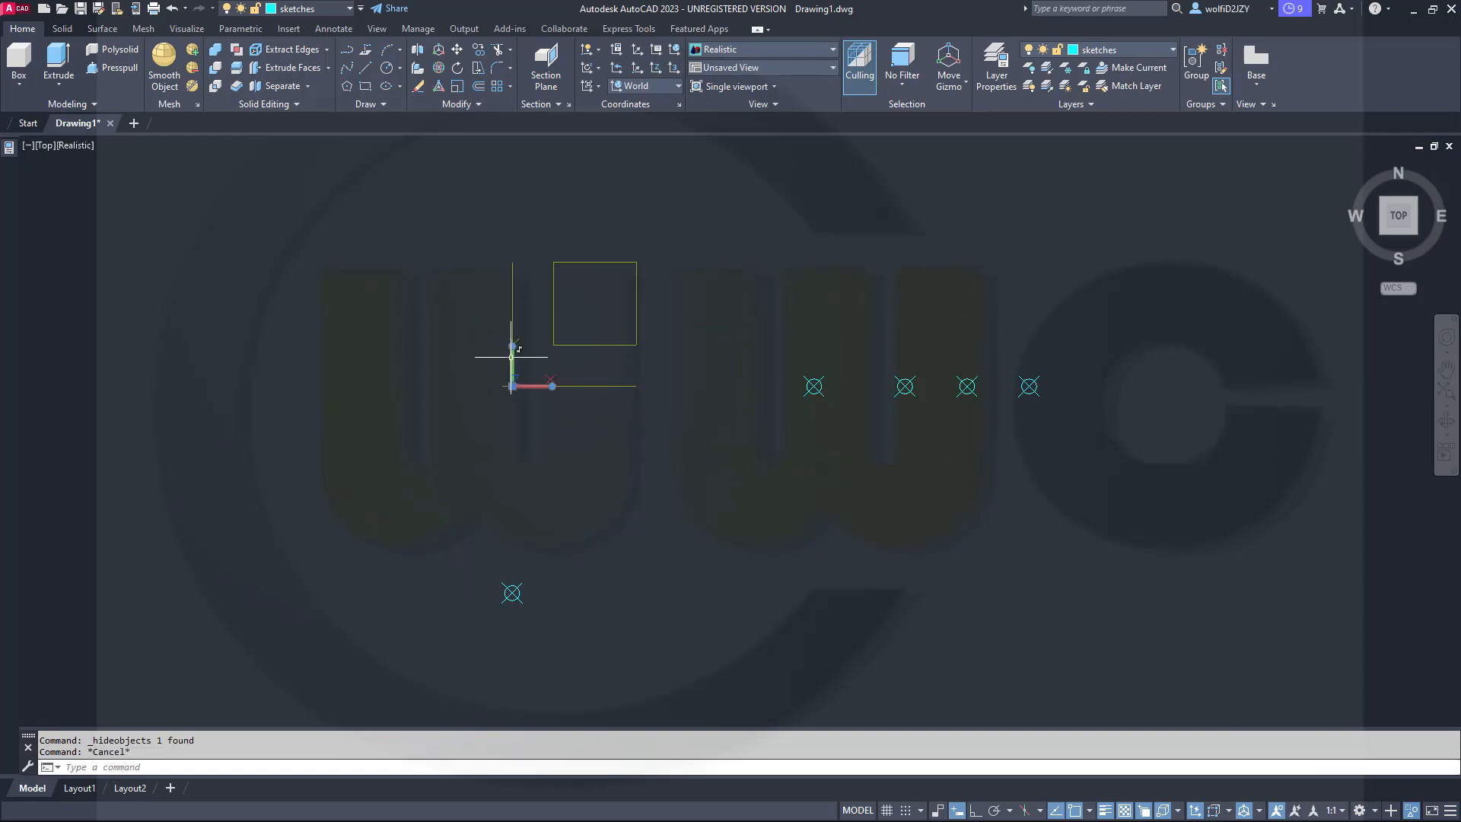
# Rotate the UCS 90 degrees around its X axis.
pyautogui.moveTo(512, 346)
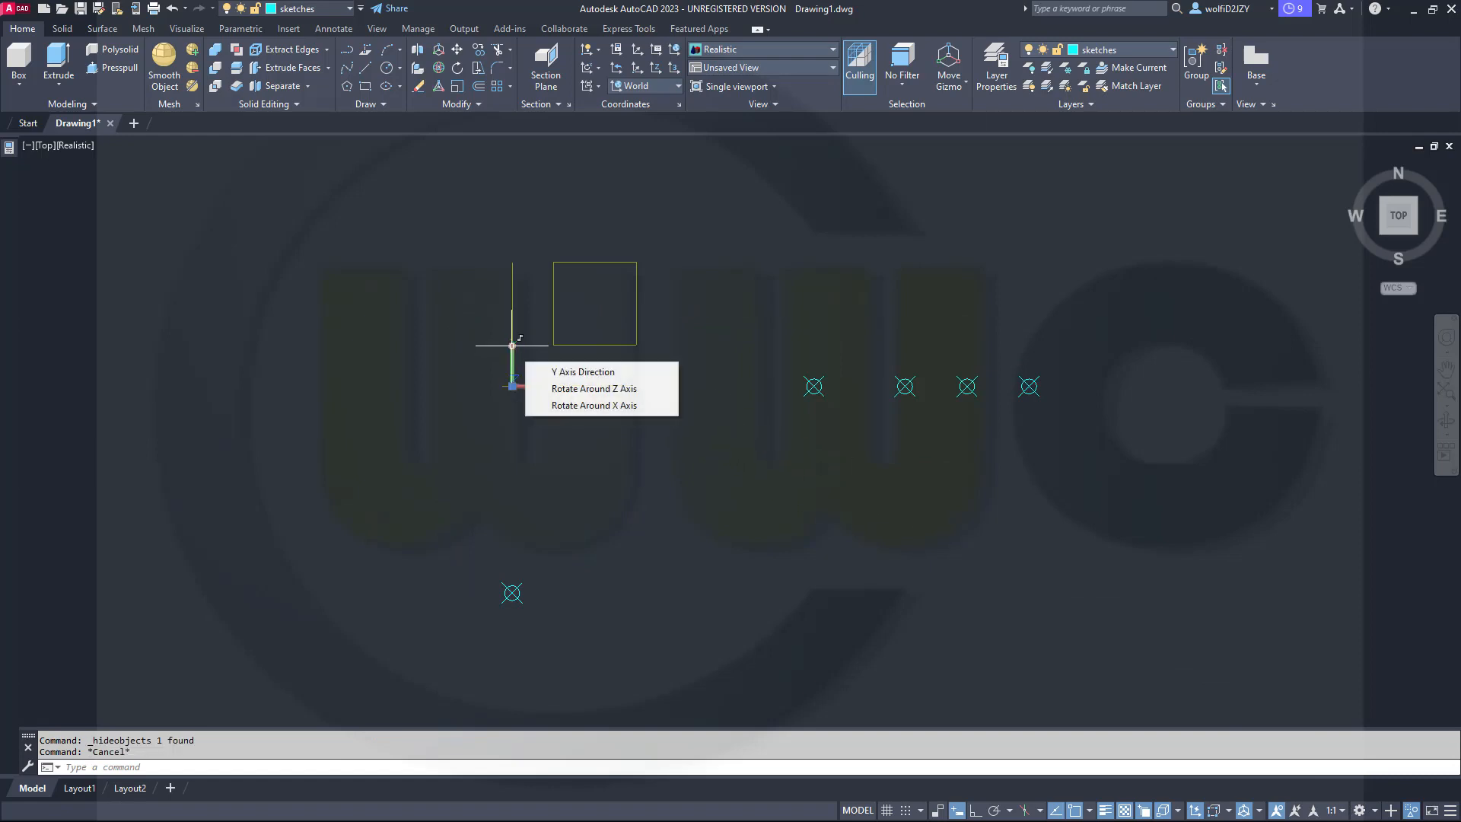
pyautogui.click(594, 406)
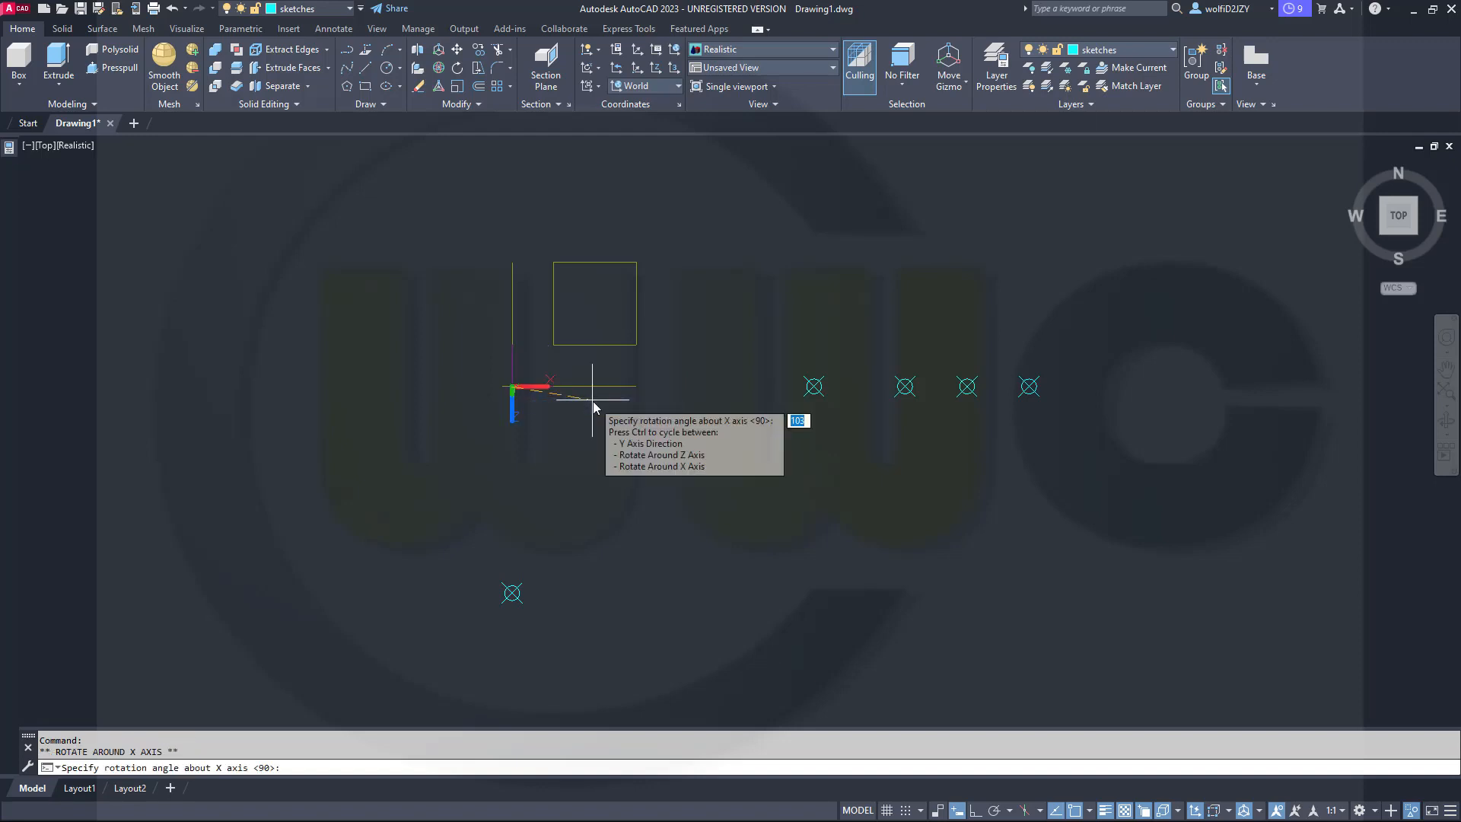
pyautogui.click(592, 400)
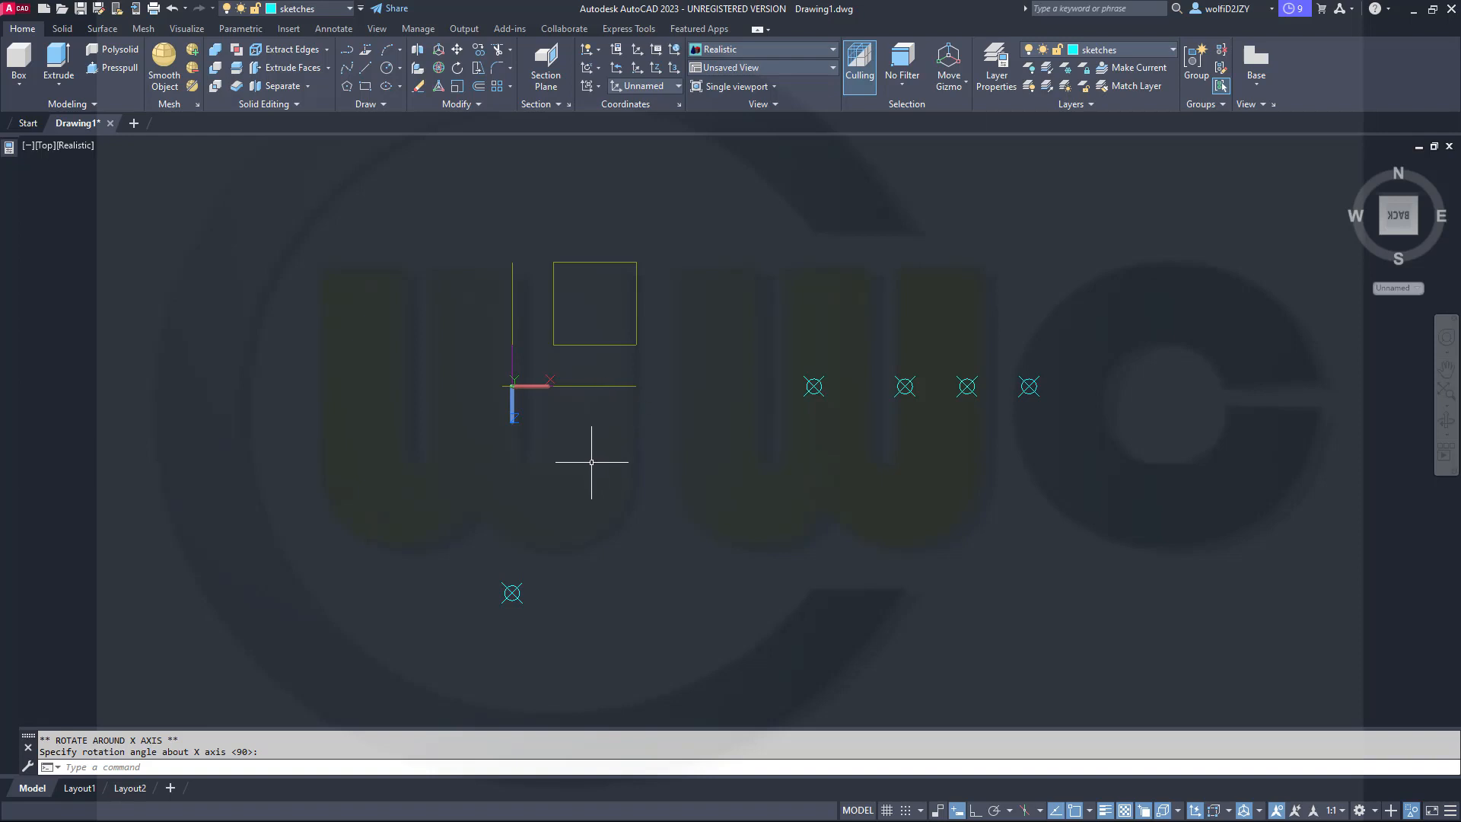
# Draw a 100 by 10 rectangle from the origin 0,0 in the front view.
pyautogui.keyDown('shift'); pyautogui.moveTo(576, 455); pyautogui.dragTo(575, 243, button='middle'); pyautogui.keyUp('shift')
pyautogui.click(1394, 221)
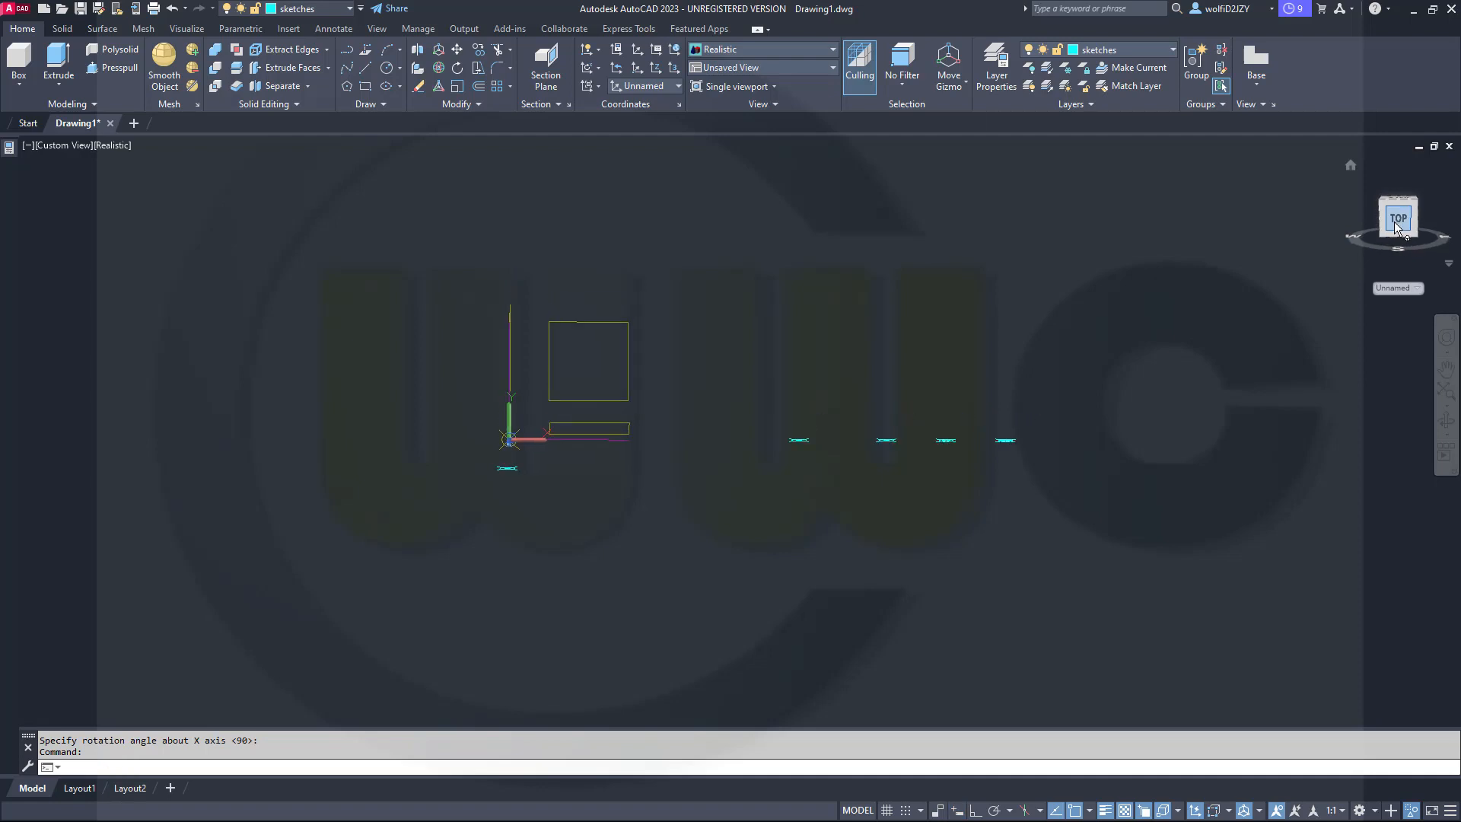
pyautogui.press('Escape')
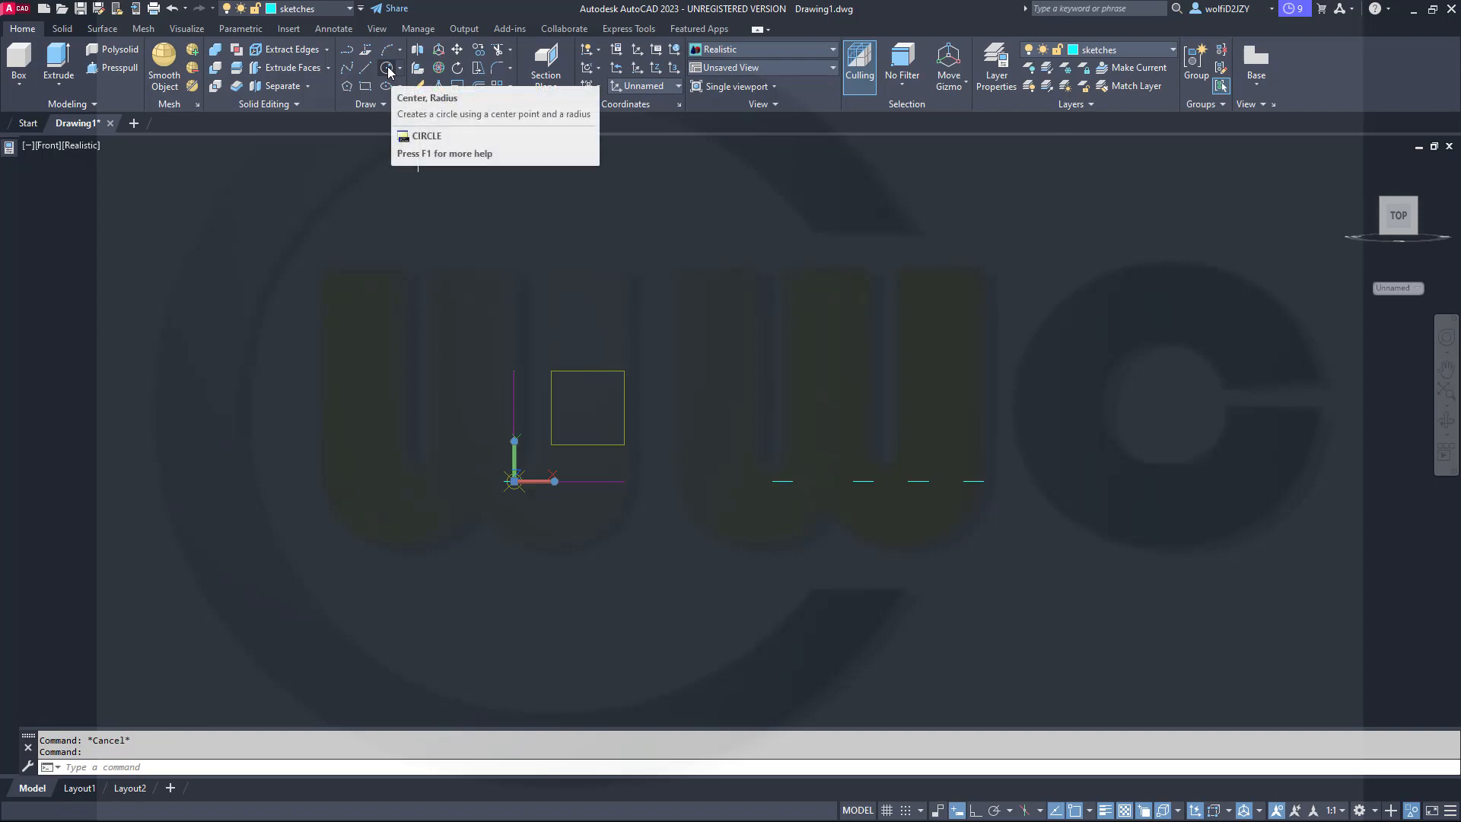
pyautogui.click(365, 86)
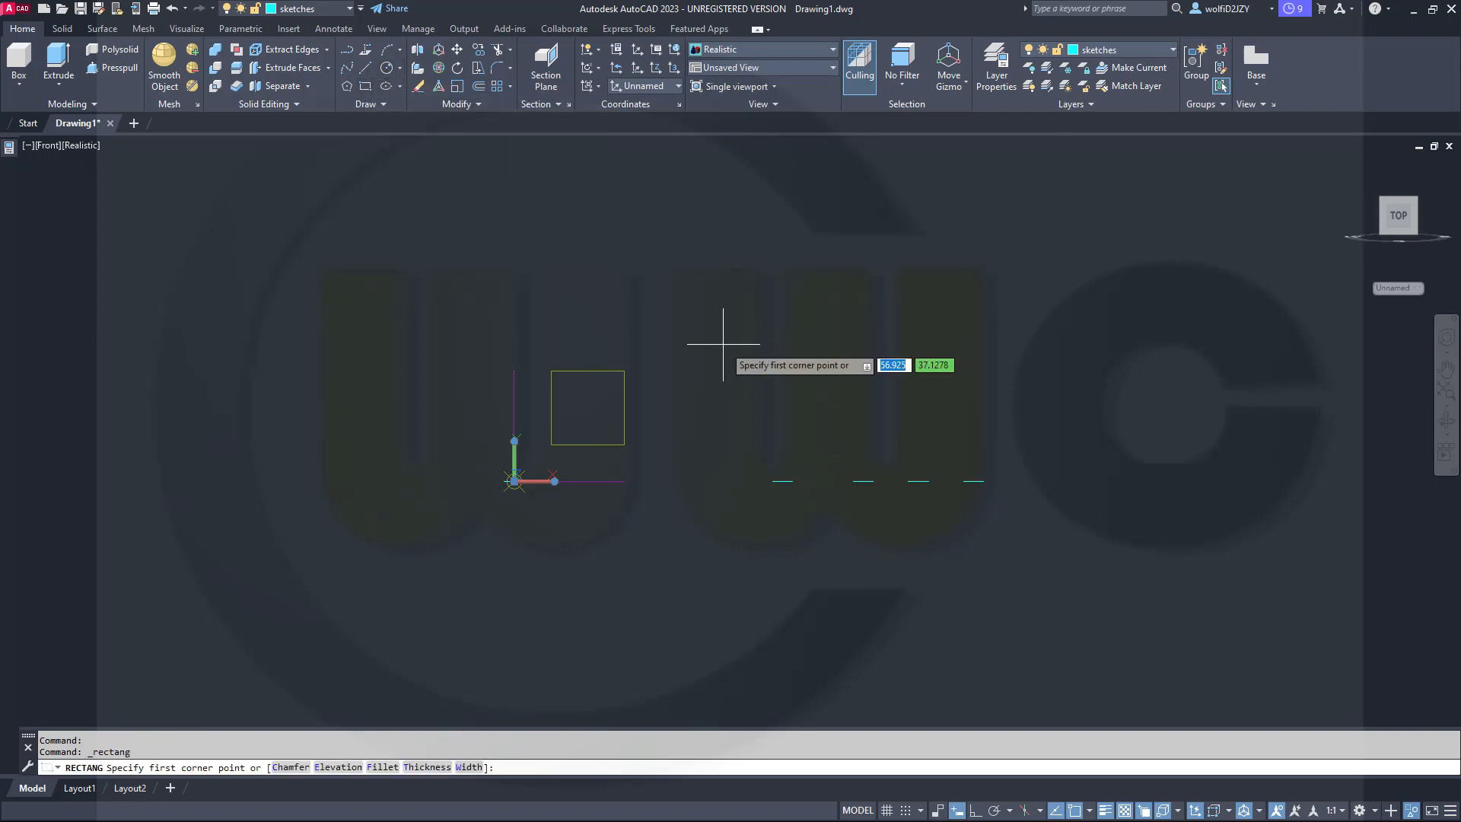
pyautogui.write('0,0')
pyautogui.press('Return')
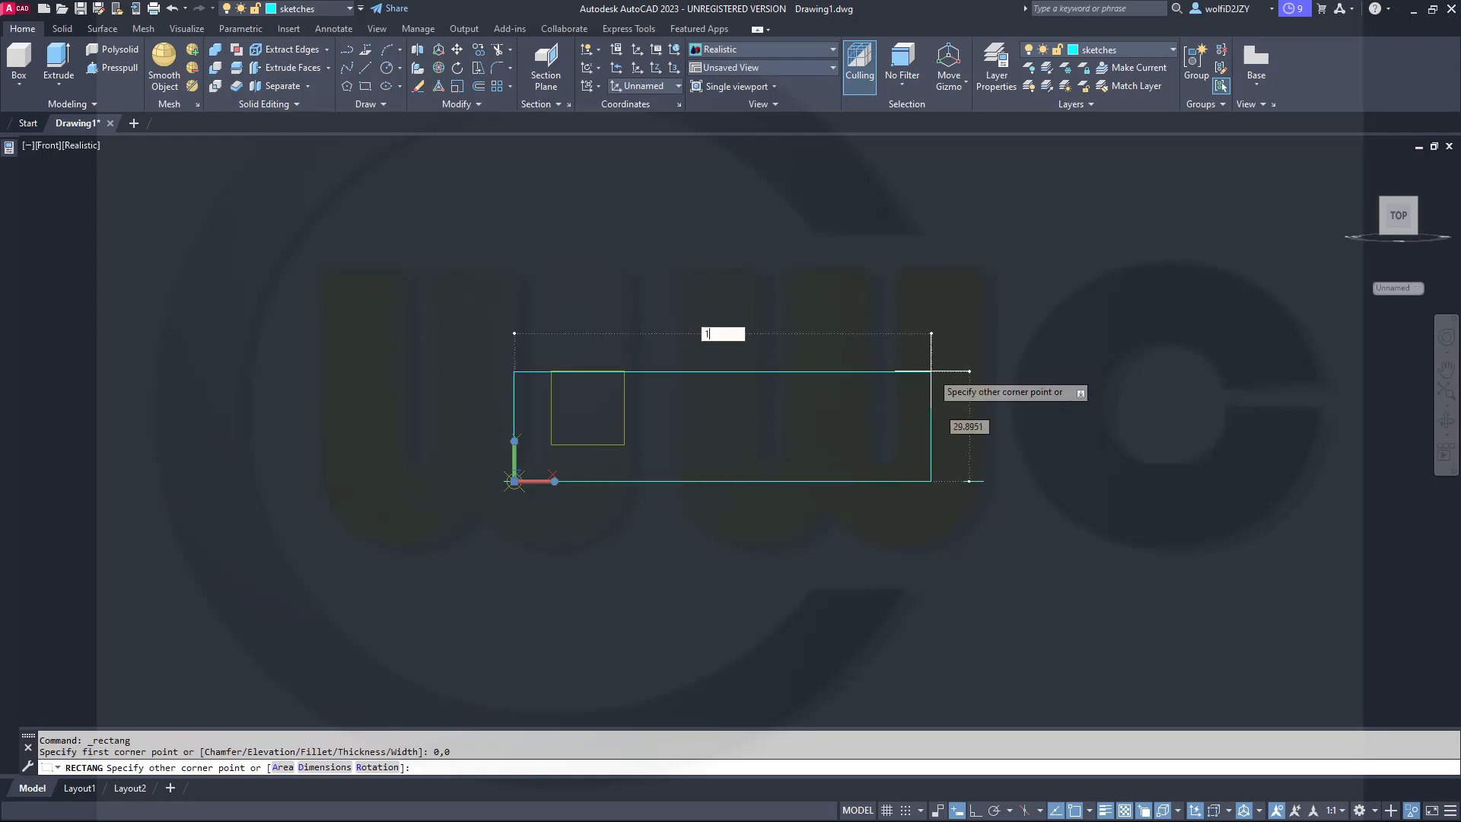
pyautogui.press('Tab')
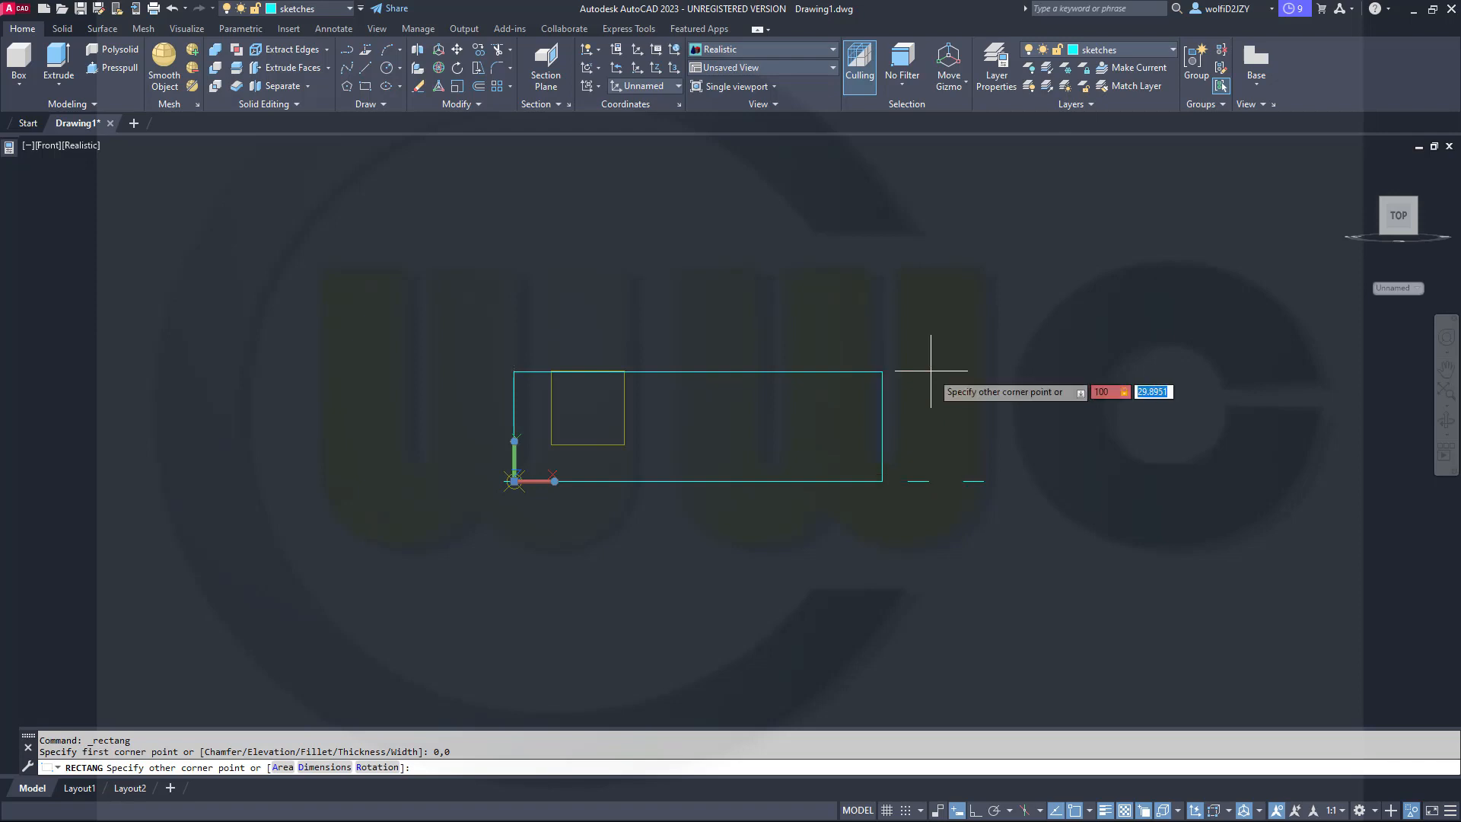
pyautogui.write('10')
pyautogui.press('Return')
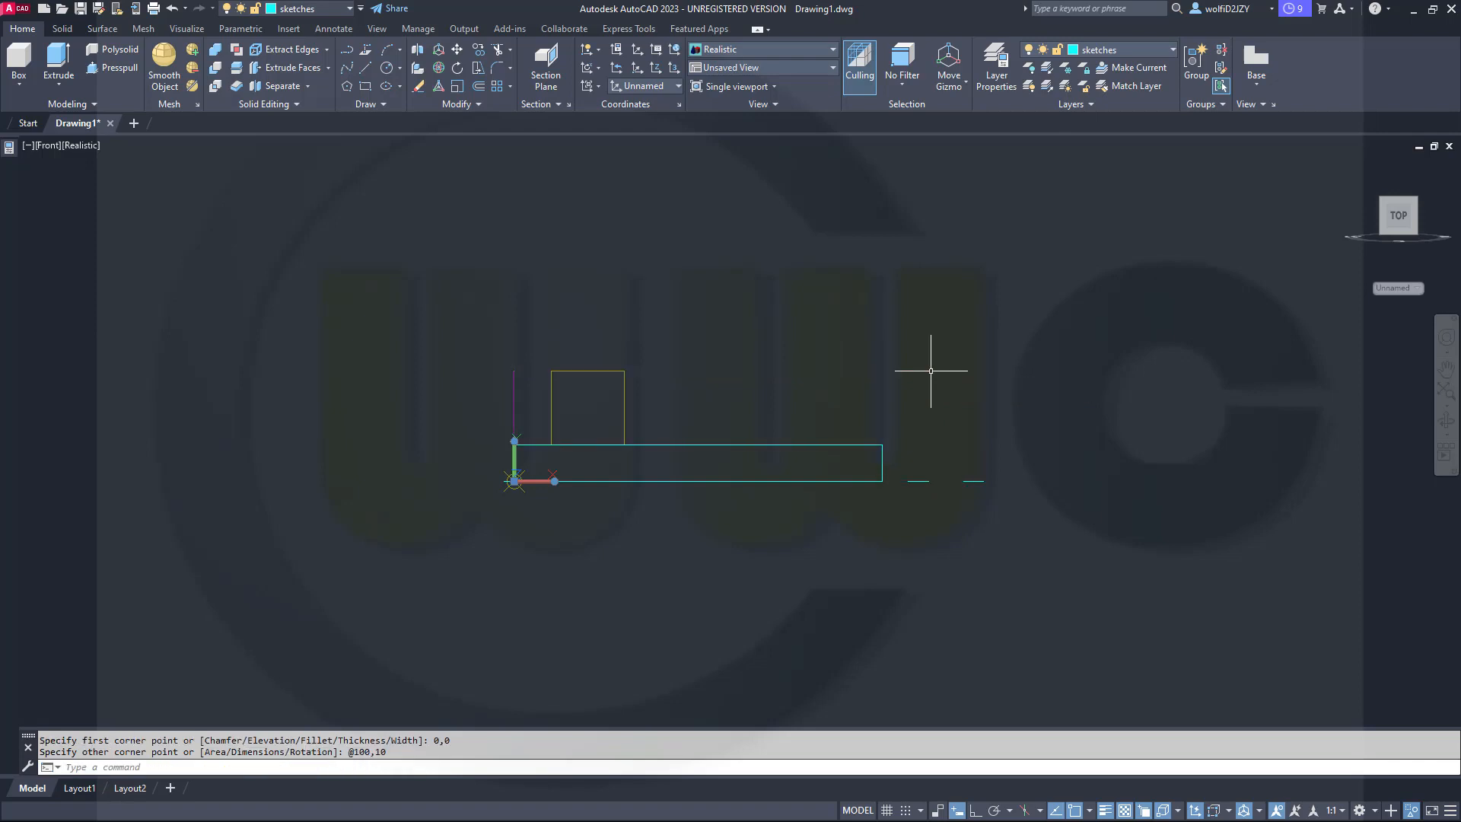
# Move the 100 by 10 rectangle by -20,-5, using the midpoint of its left edge as the base point.
pyautogui.click(459, 56)
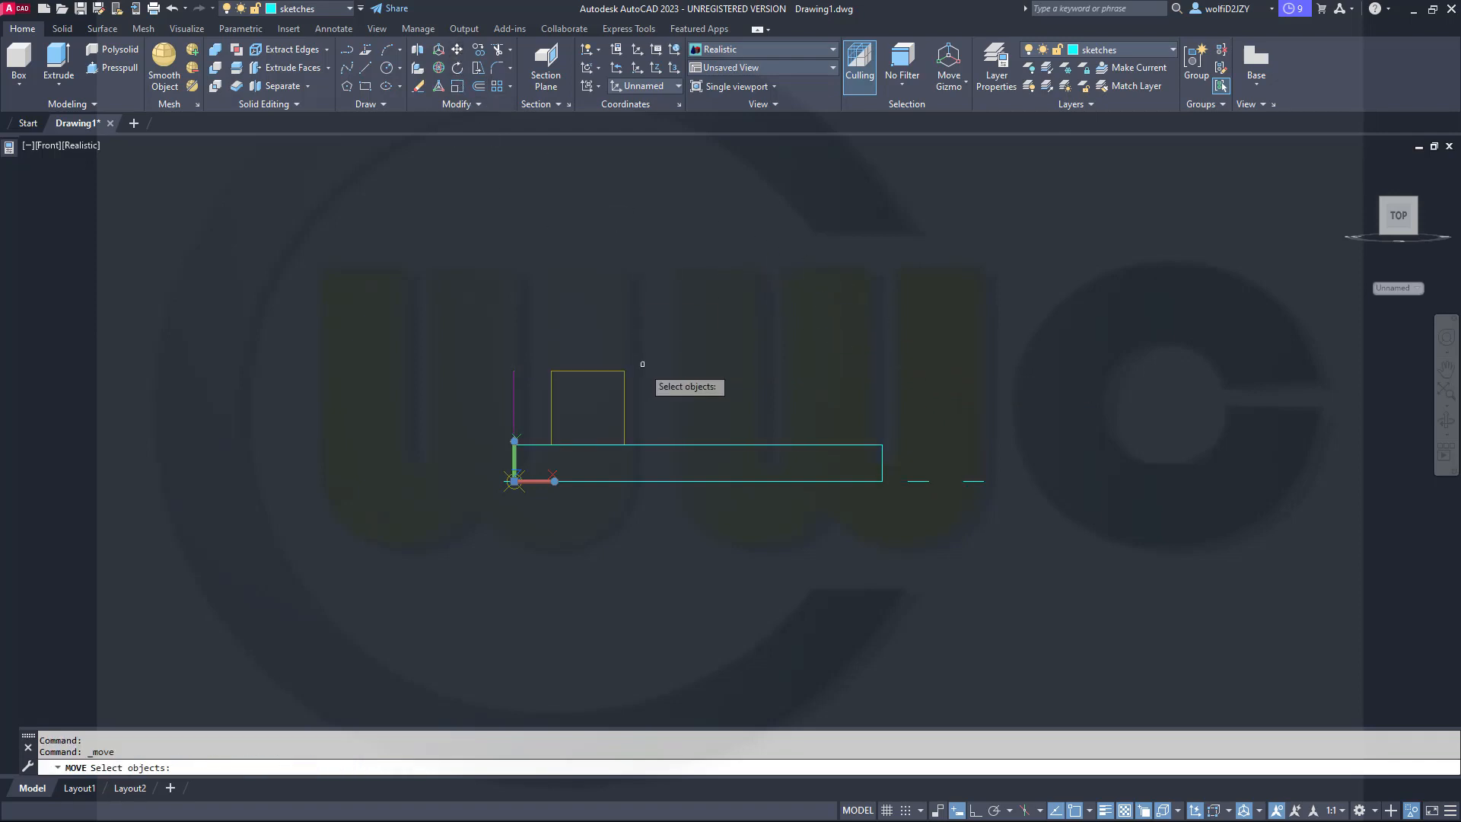
pyautogui.click(664, 445)
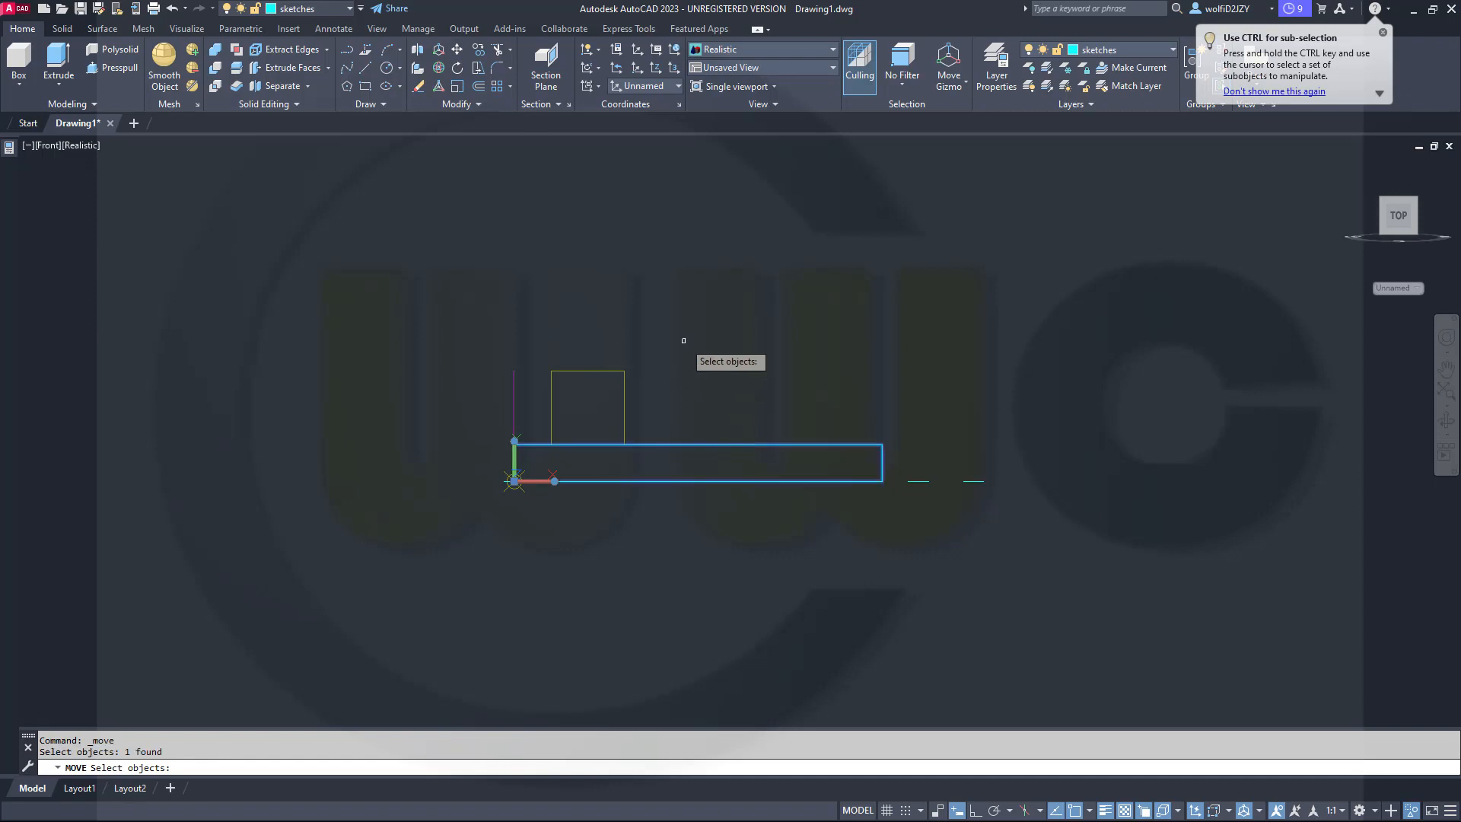
pyautogui.press('Return')
pyautogui.scroll(6, 597, 434)
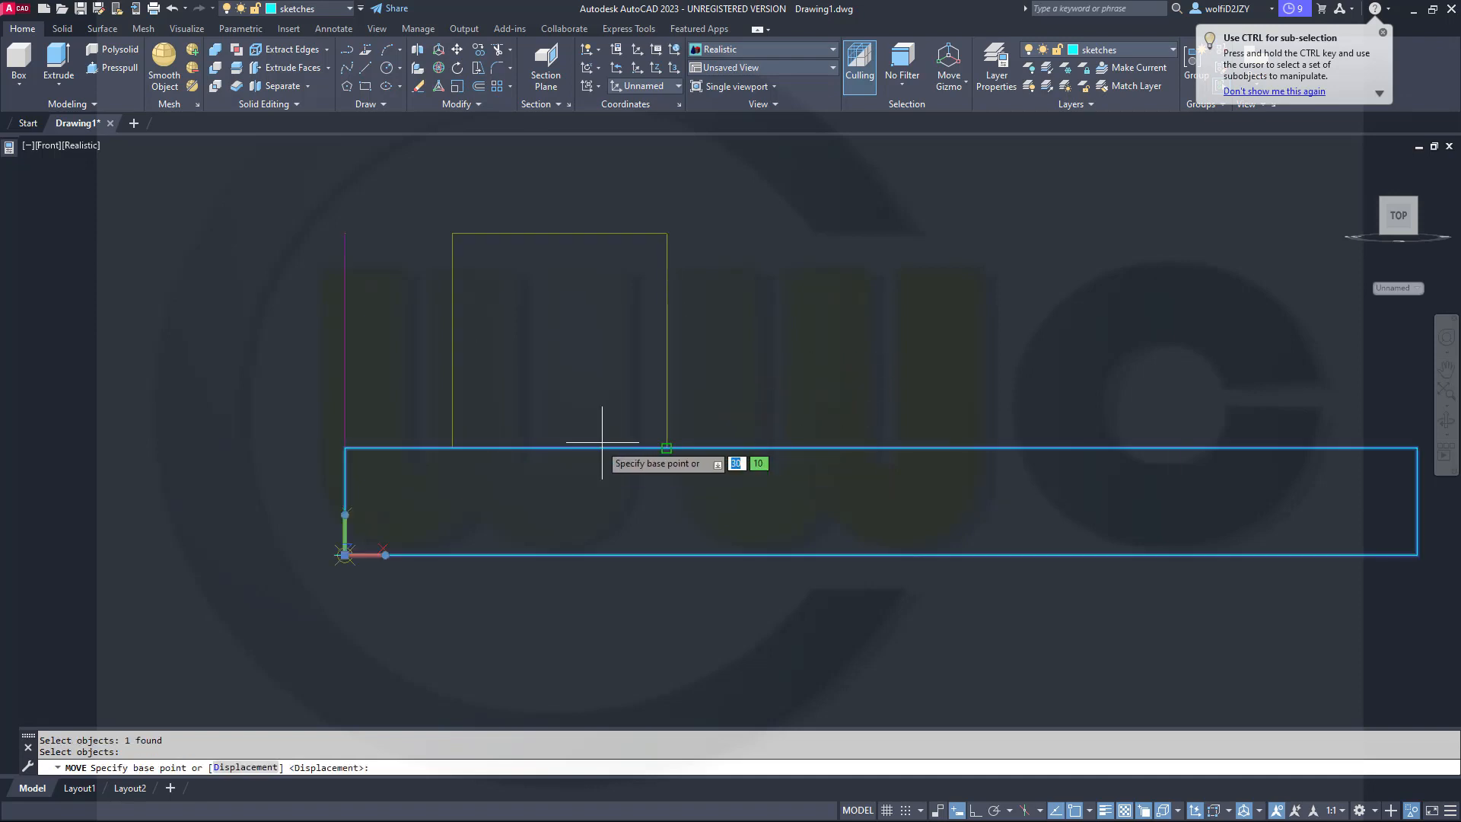
pyautogui.keyDown('shift'); pyautogui.rightClick(480, 486); pyautogui.keyUp('shift')
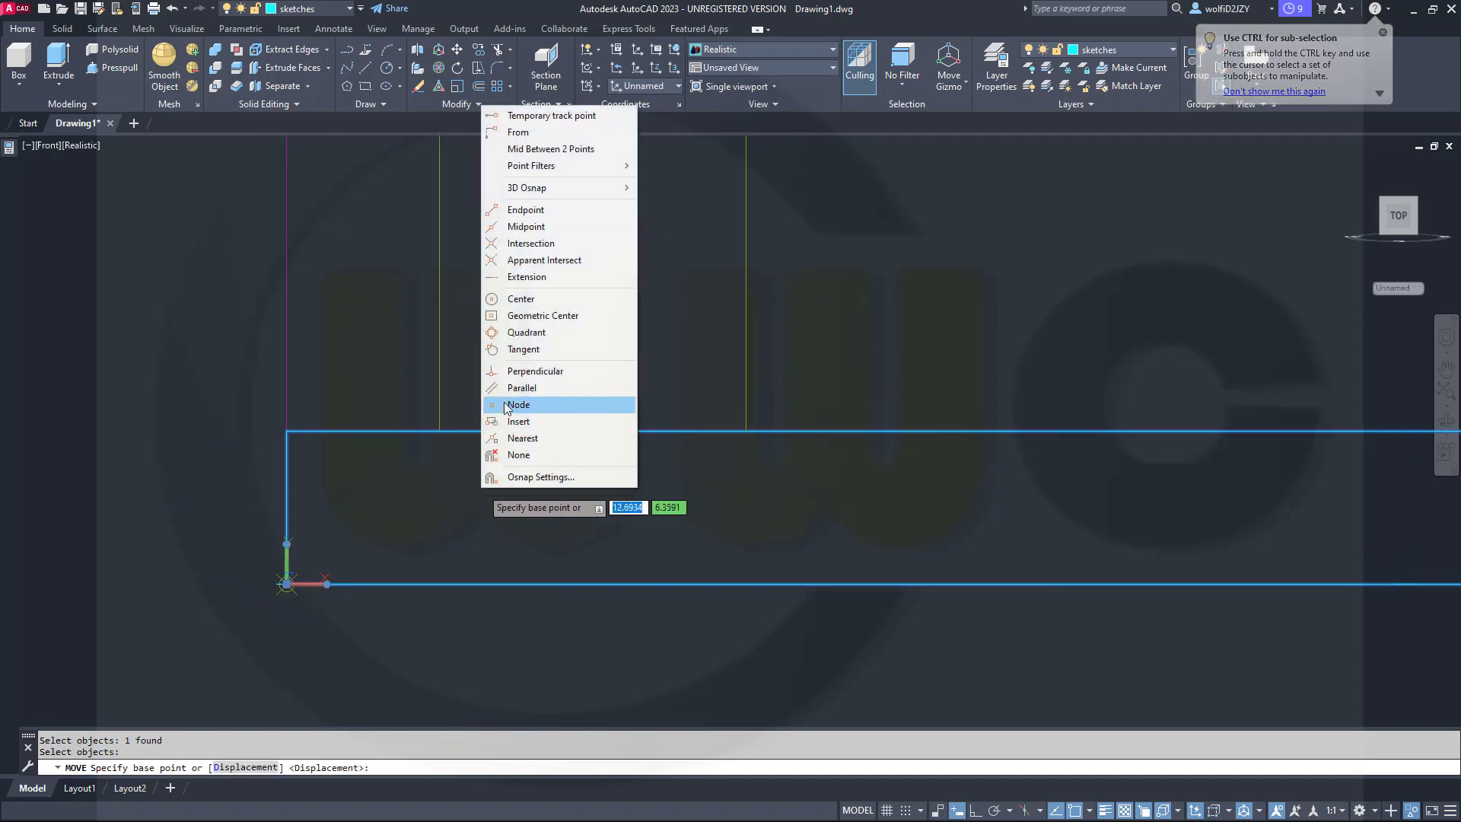
pyautogui.click(525, 226)
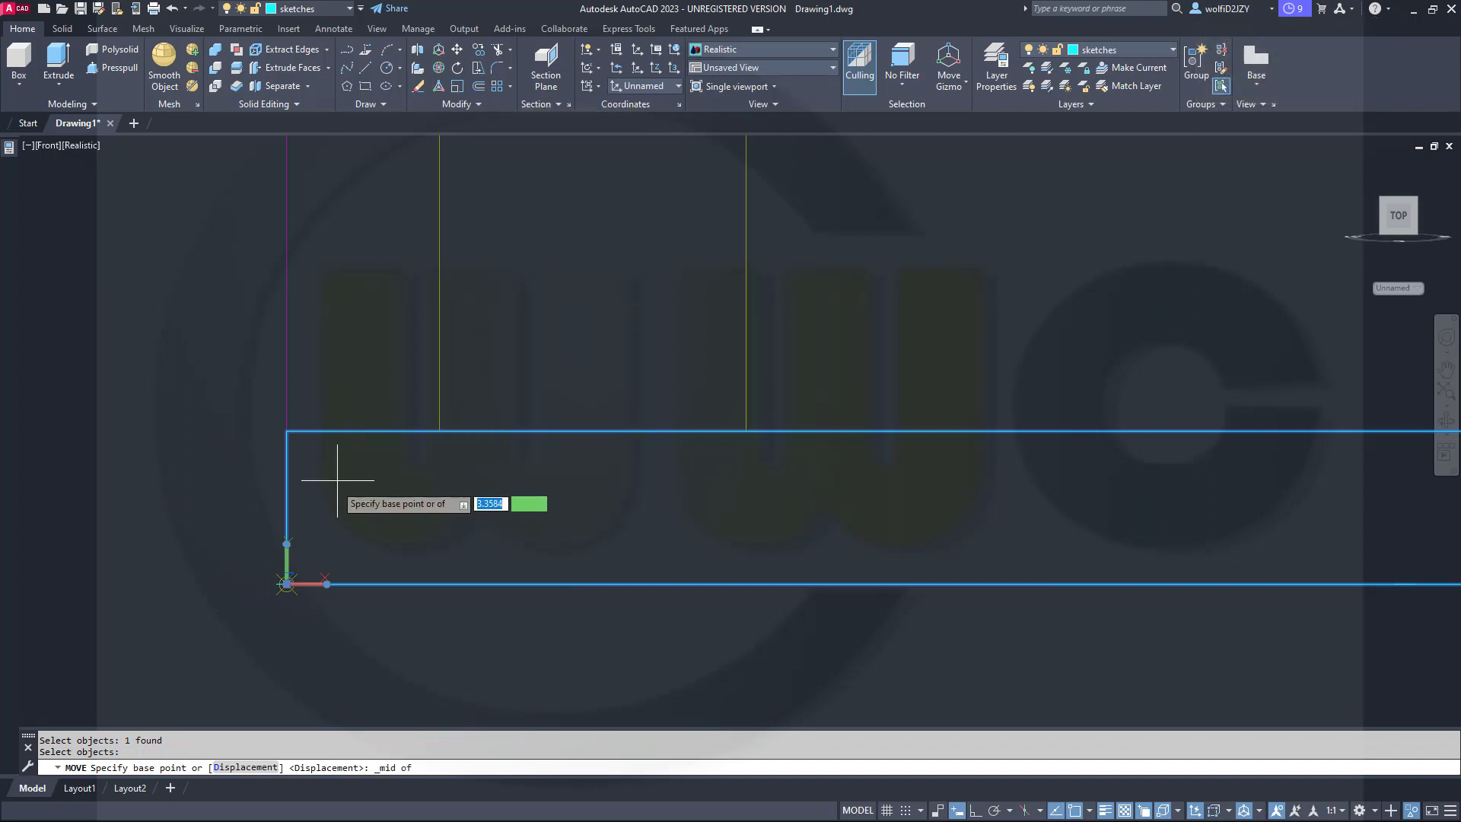
pyautogui.click(290, 488)
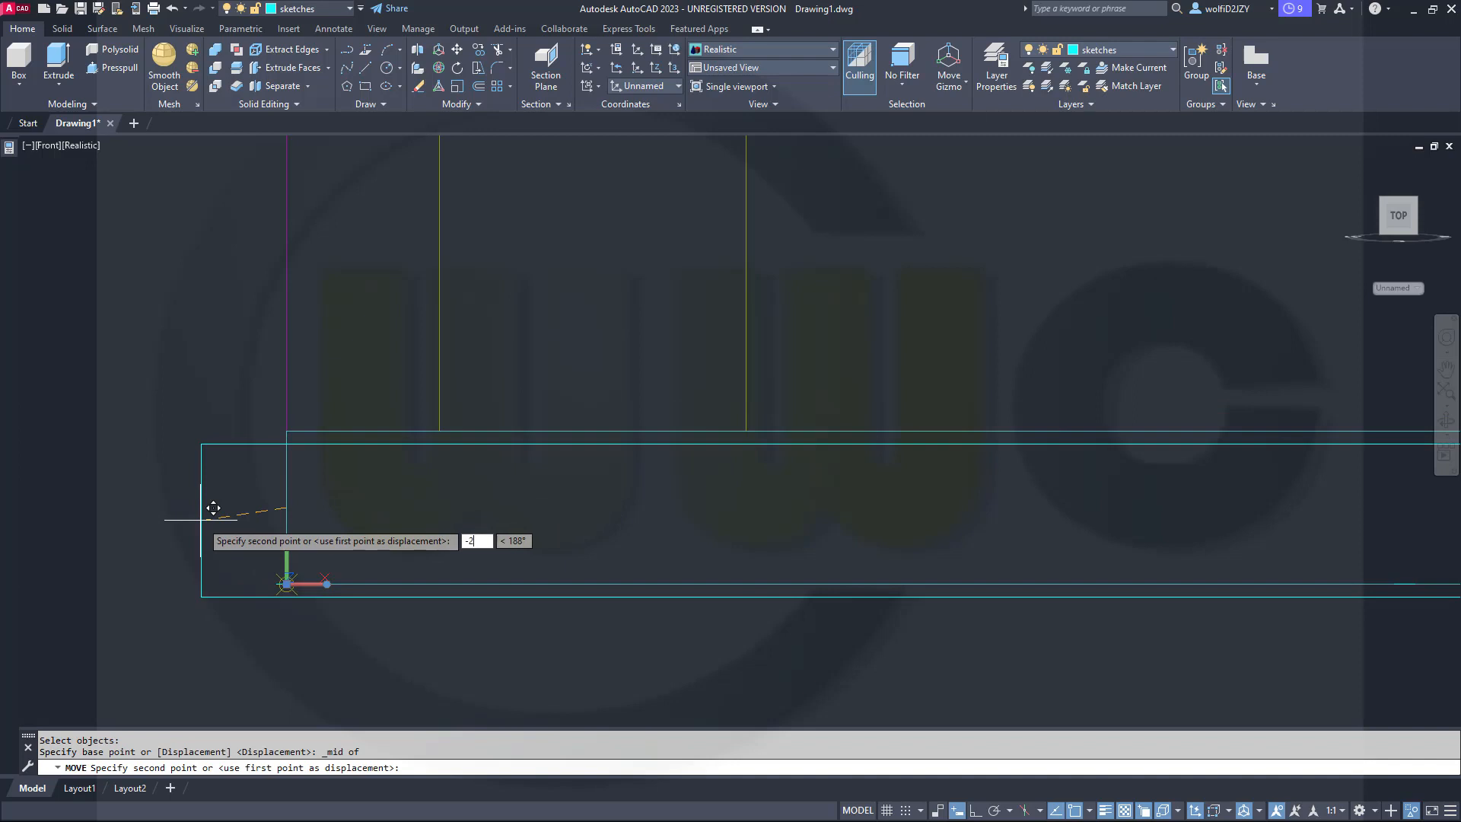
pyautogui.write('-20')
pyautogui.press('Tab')
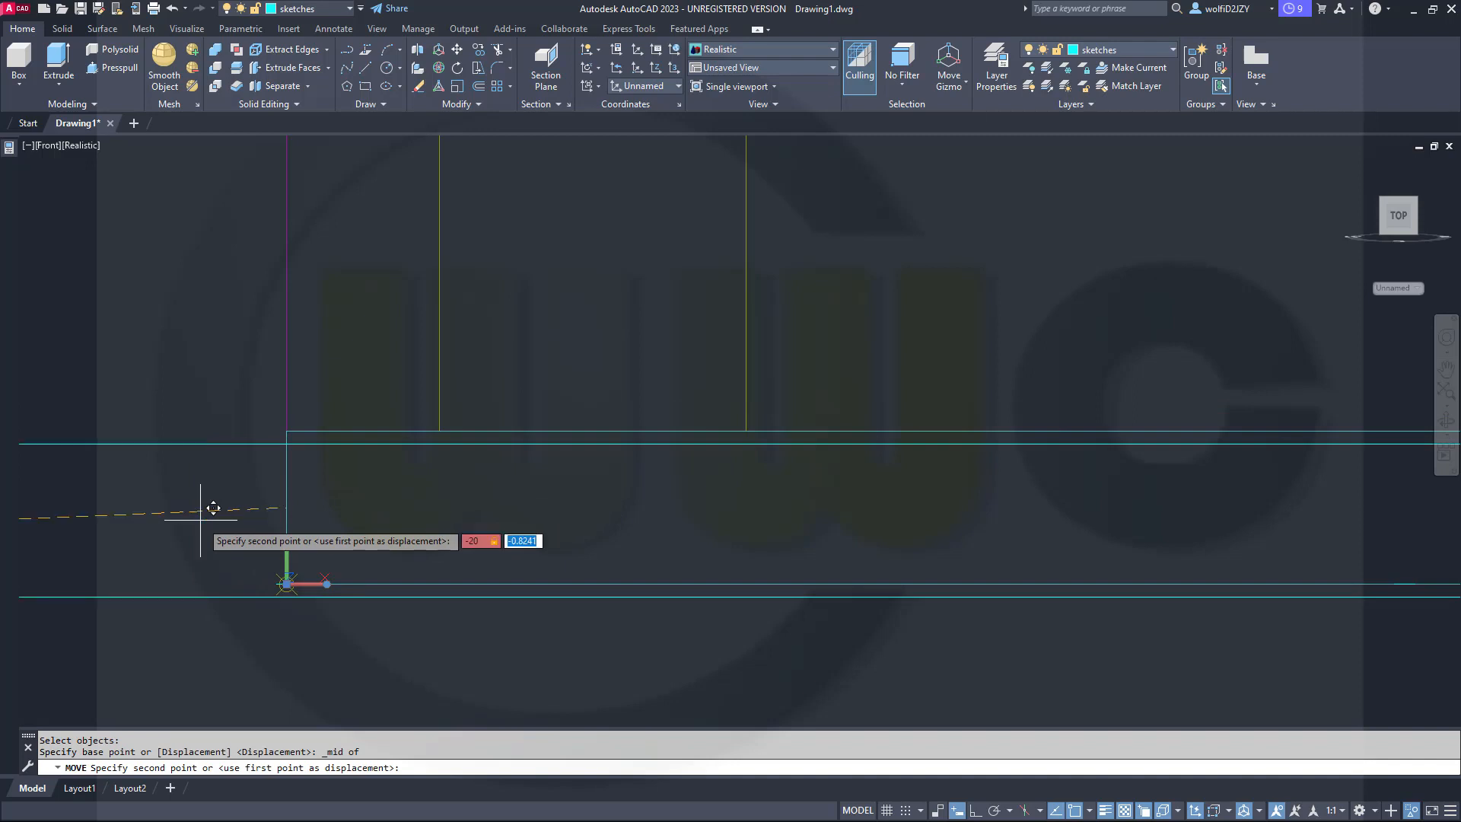
pyautogui.write('-5')
pyautogui.press('Return')
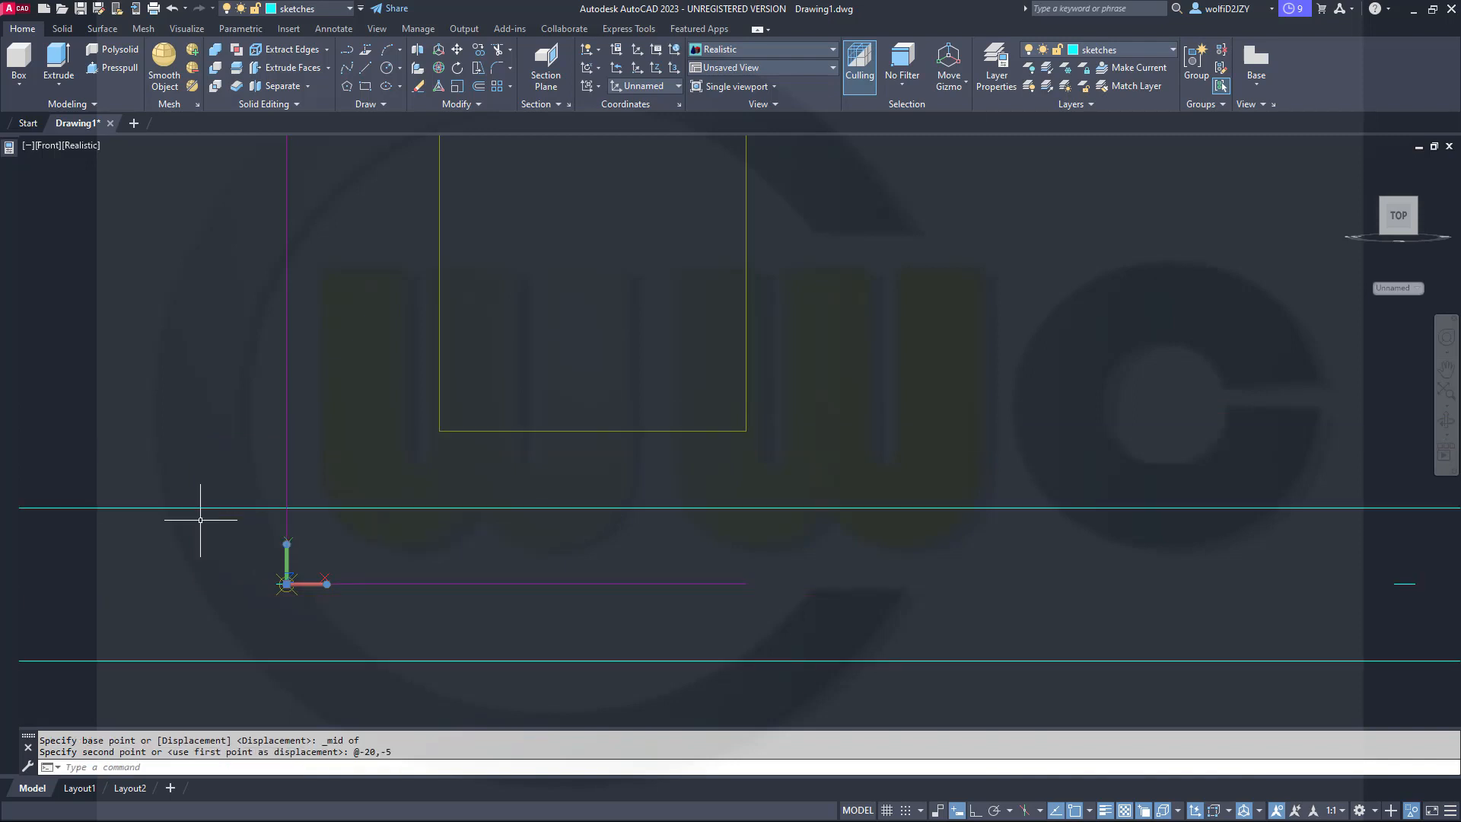
pyautogui.scroll(-4, 586, 529)
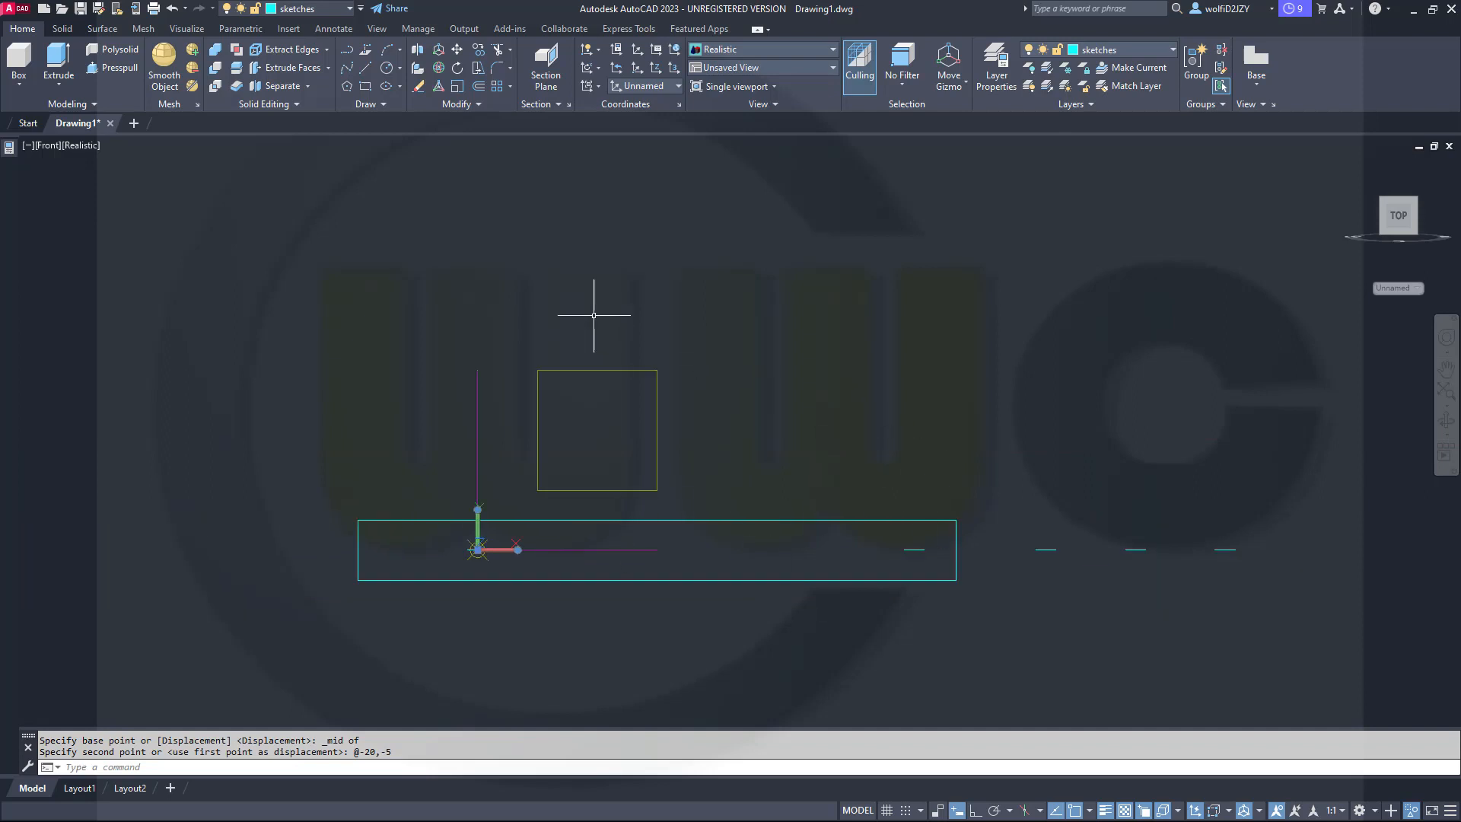
# Draw two concentric circles with radii 32 and 40, centred on the second of the four point nodes in the row.
pyautogui.click(389, 73)
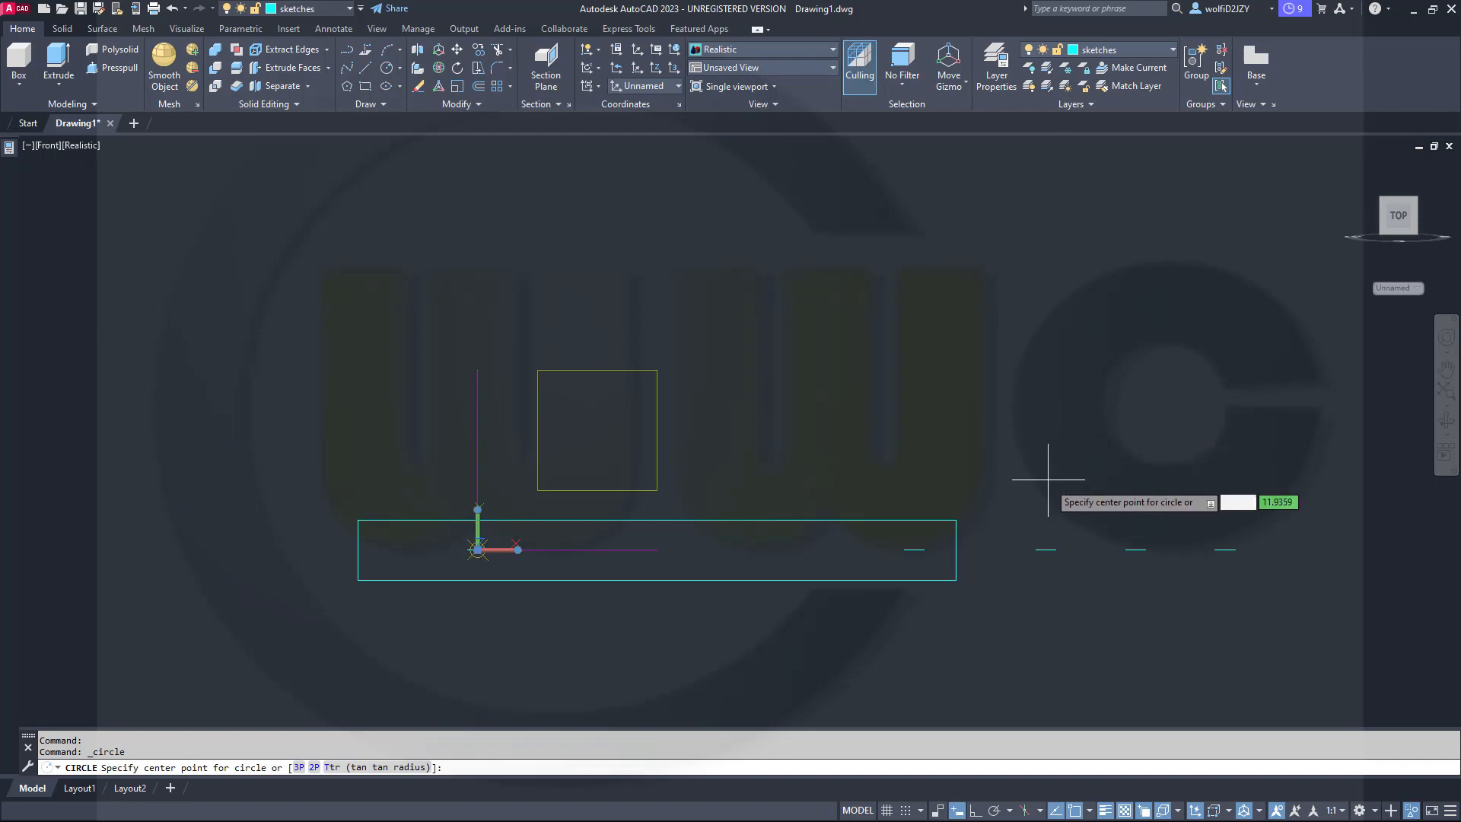
pyautogui.keyDown('shift'); pyautogui.rightClick(1036, 452); pyautogui.keyUp('shift')
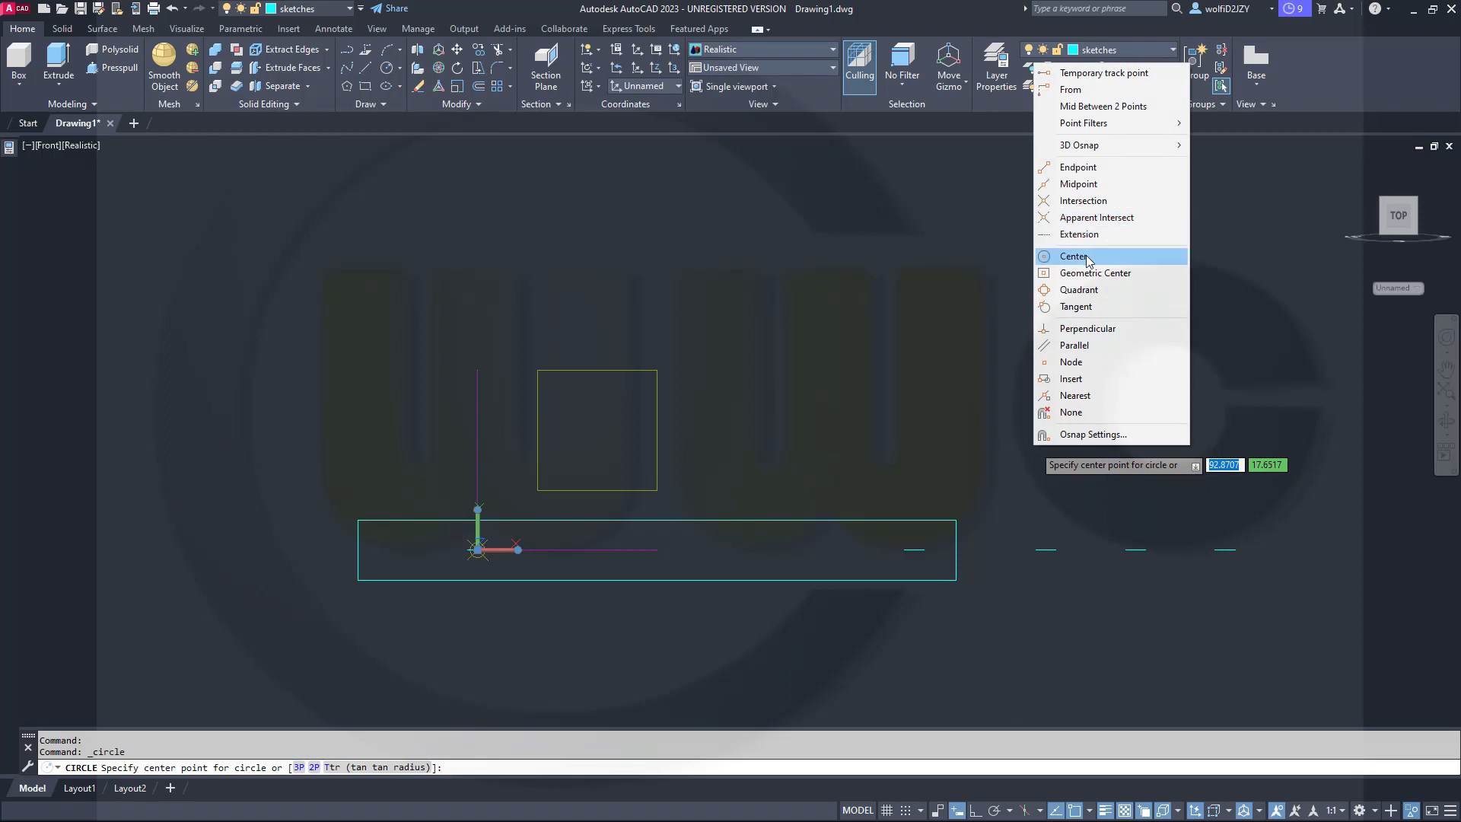
pyautogui.click(1073, 362)
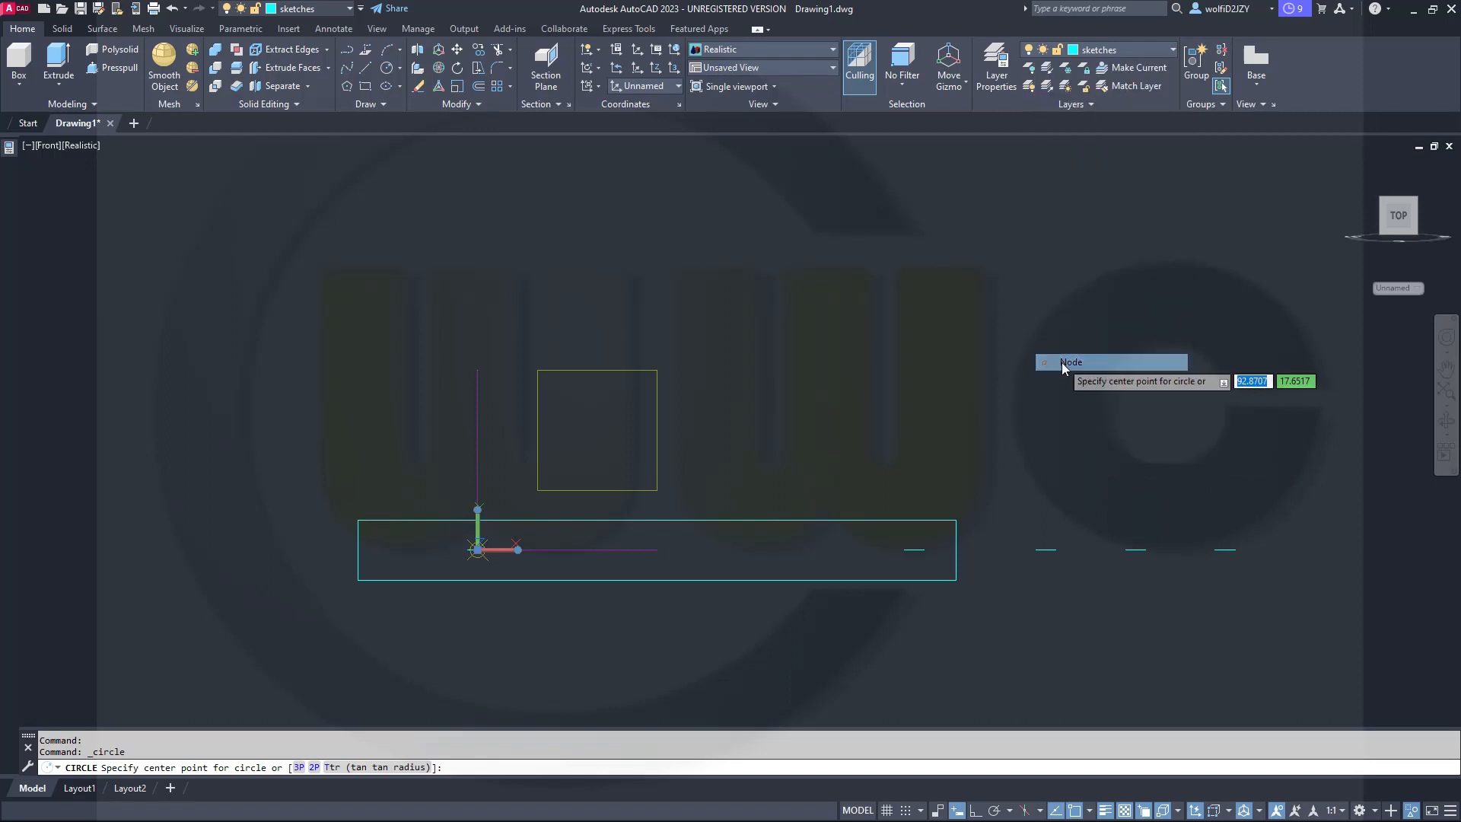
pyautogui.click(1045, 549)
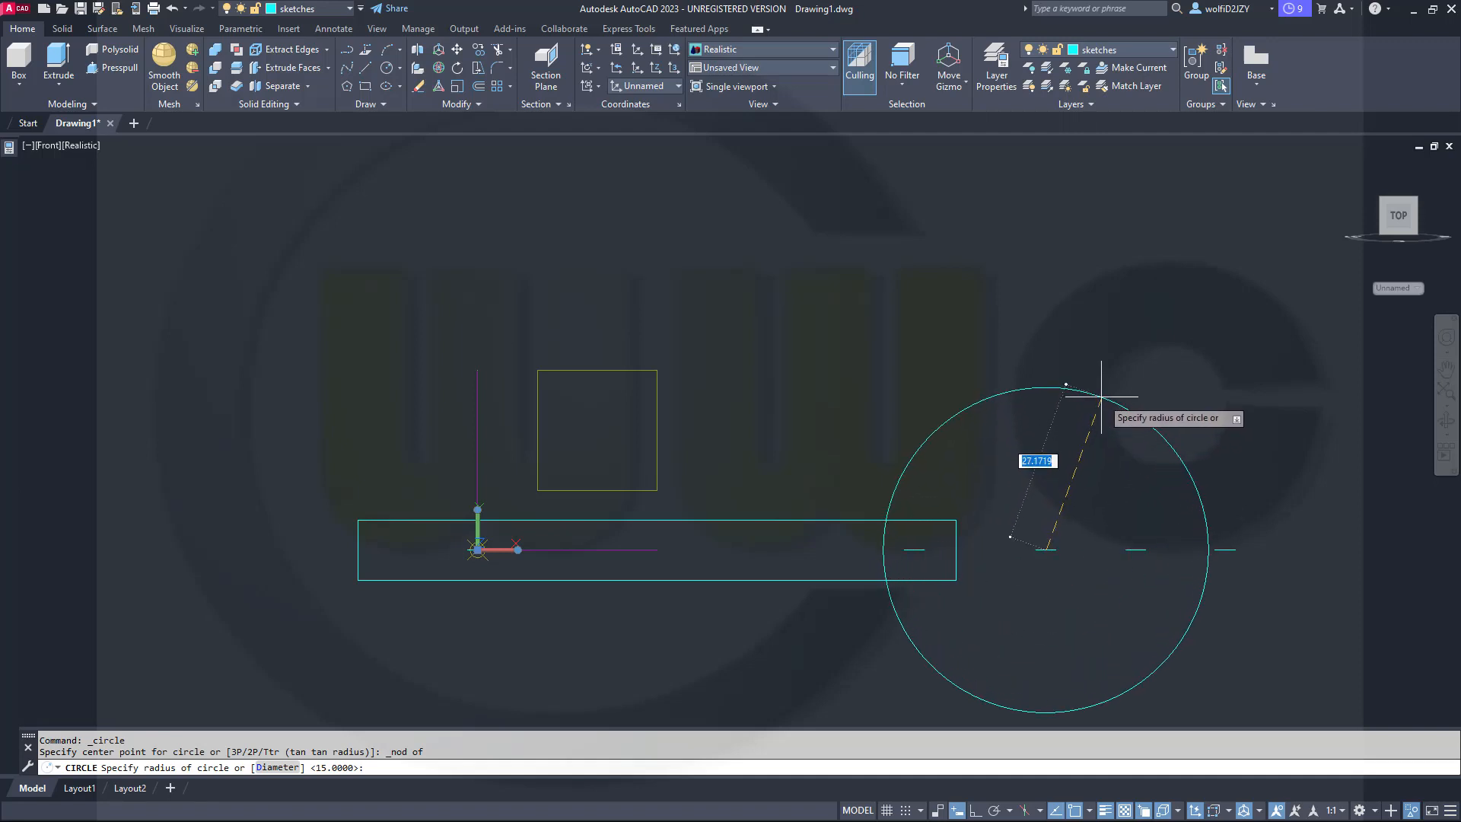
pyautogui.press('Return')
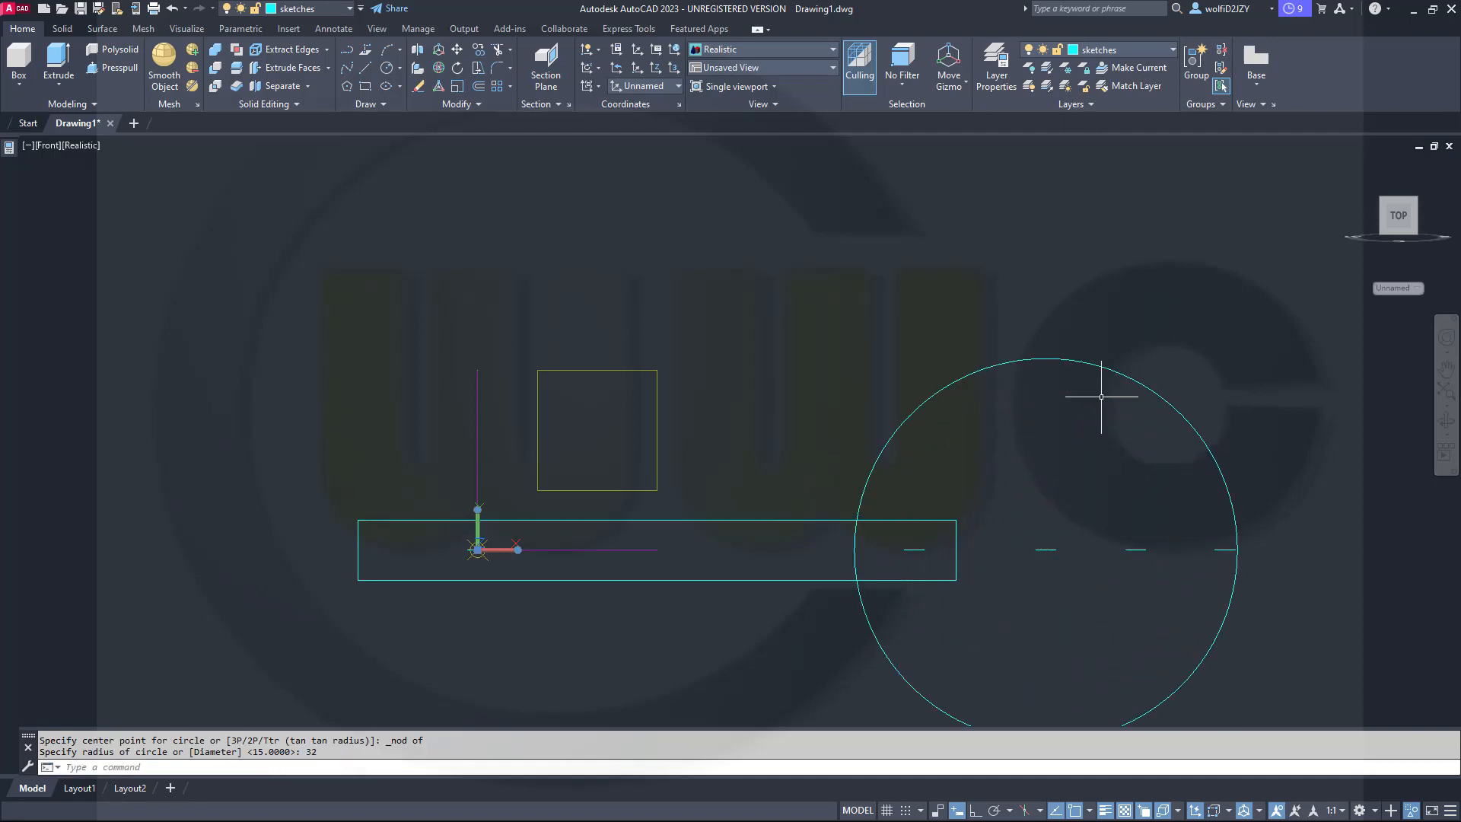
pyautogui.press('Return')
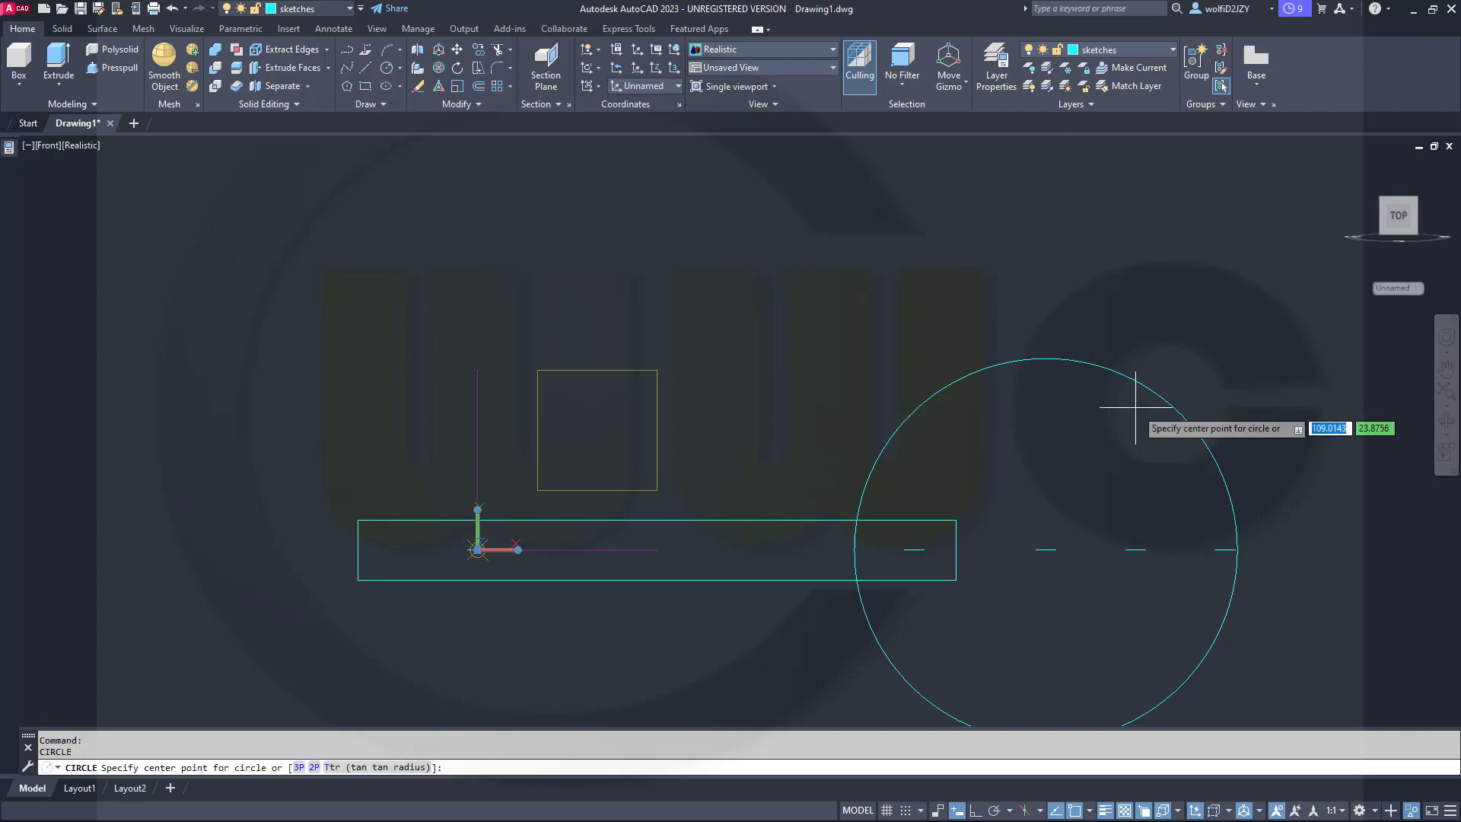
pyautogui.click(1166, 407)
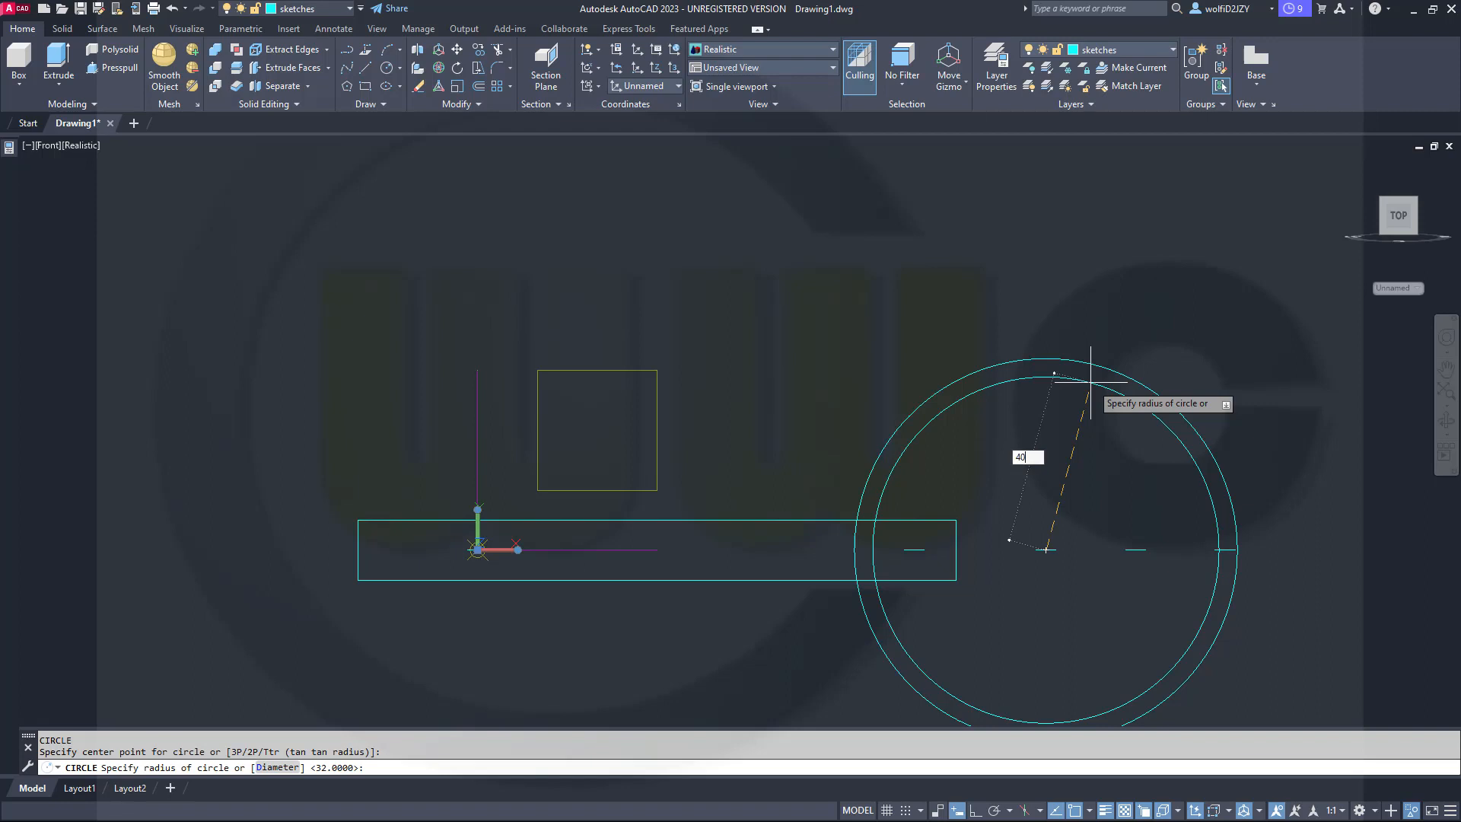
pyautogui.press('Return')
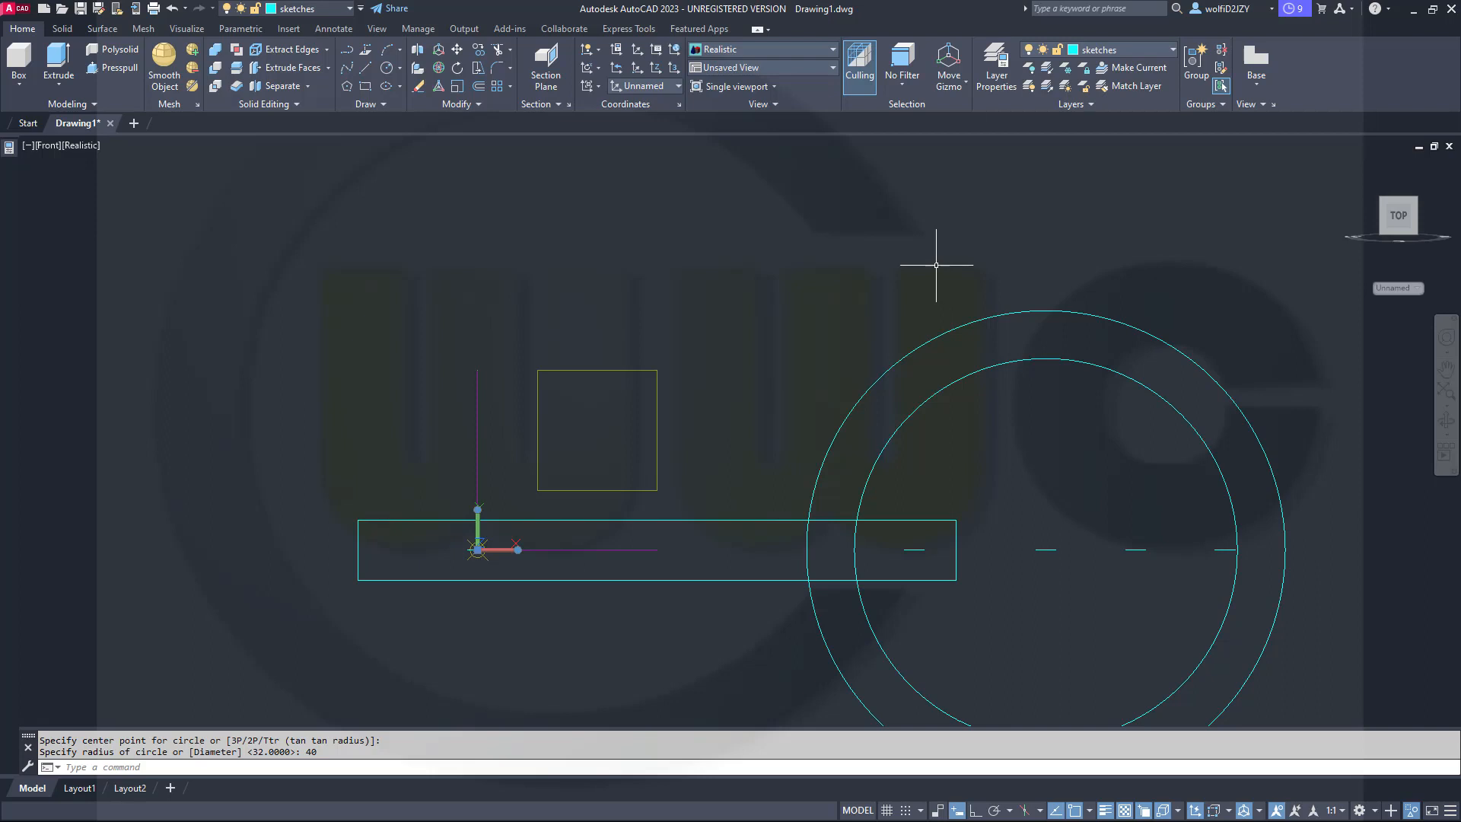
# Turn on polar tracking and draw a vertical line 100 long upward from a free point between the small square and the circles.
pyautogui.click(366, 68)
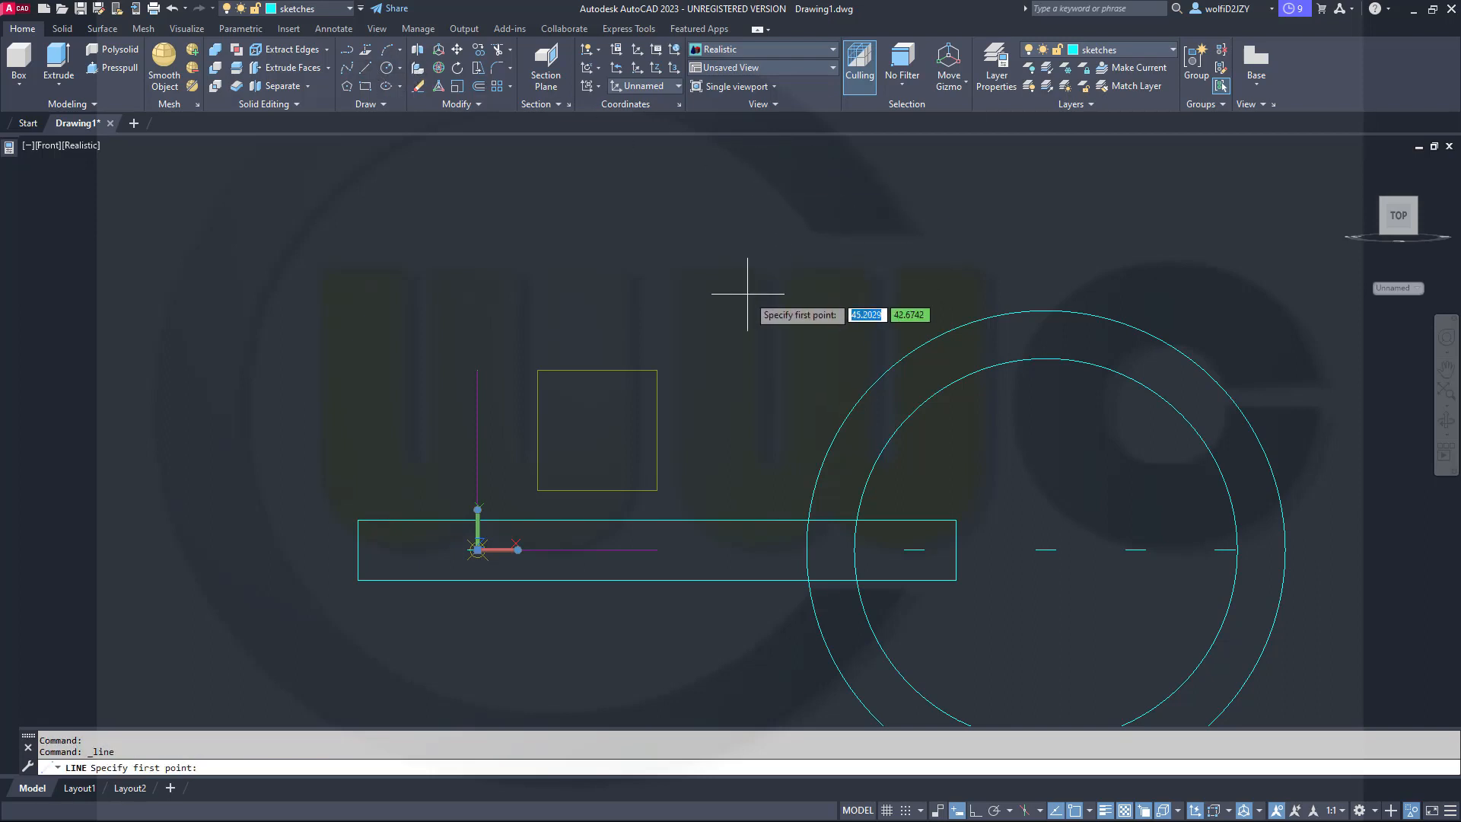
pyautogui.click(738, 421)
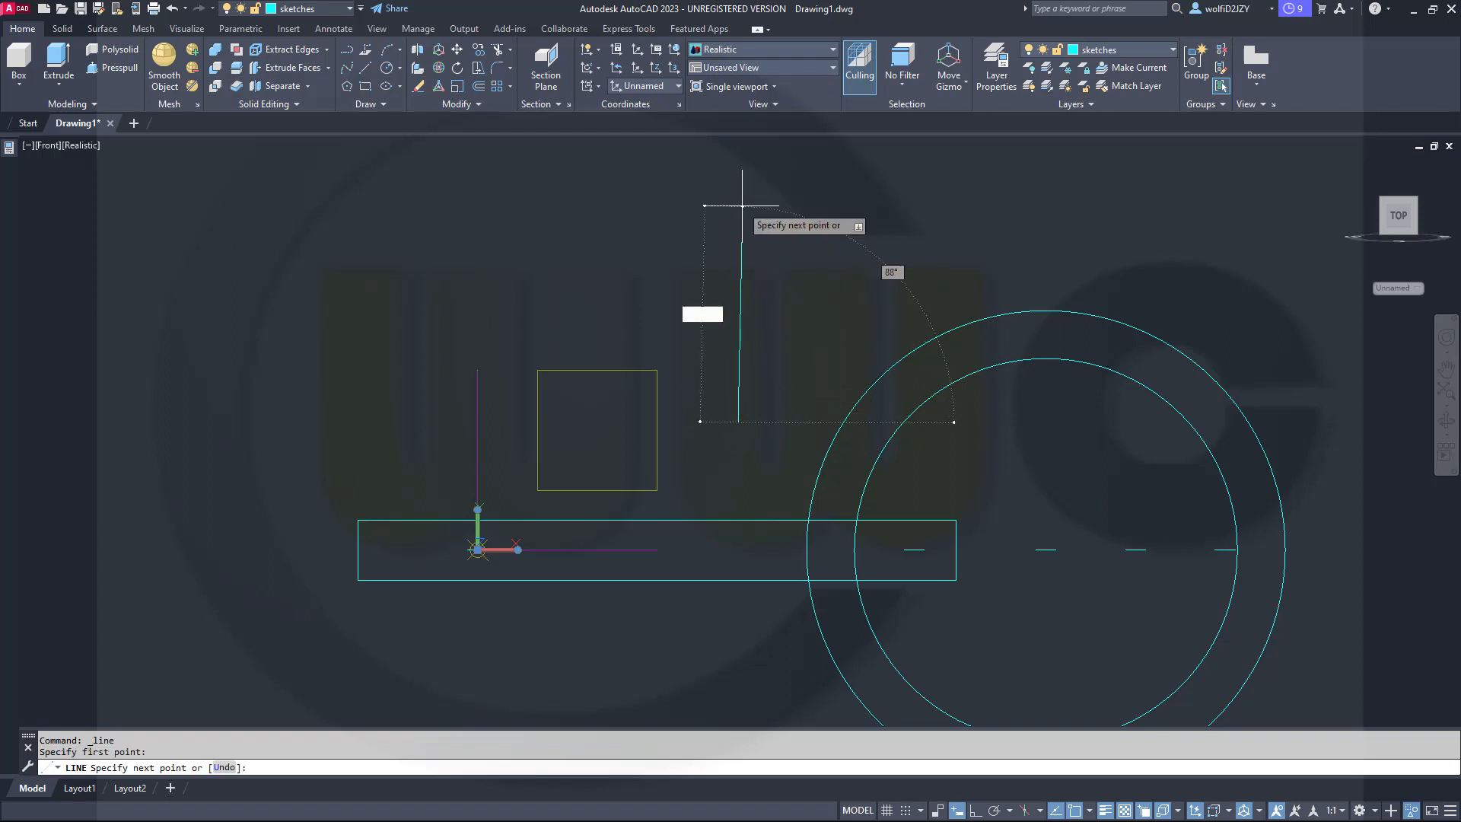
pyautogui.click(1003, 812)
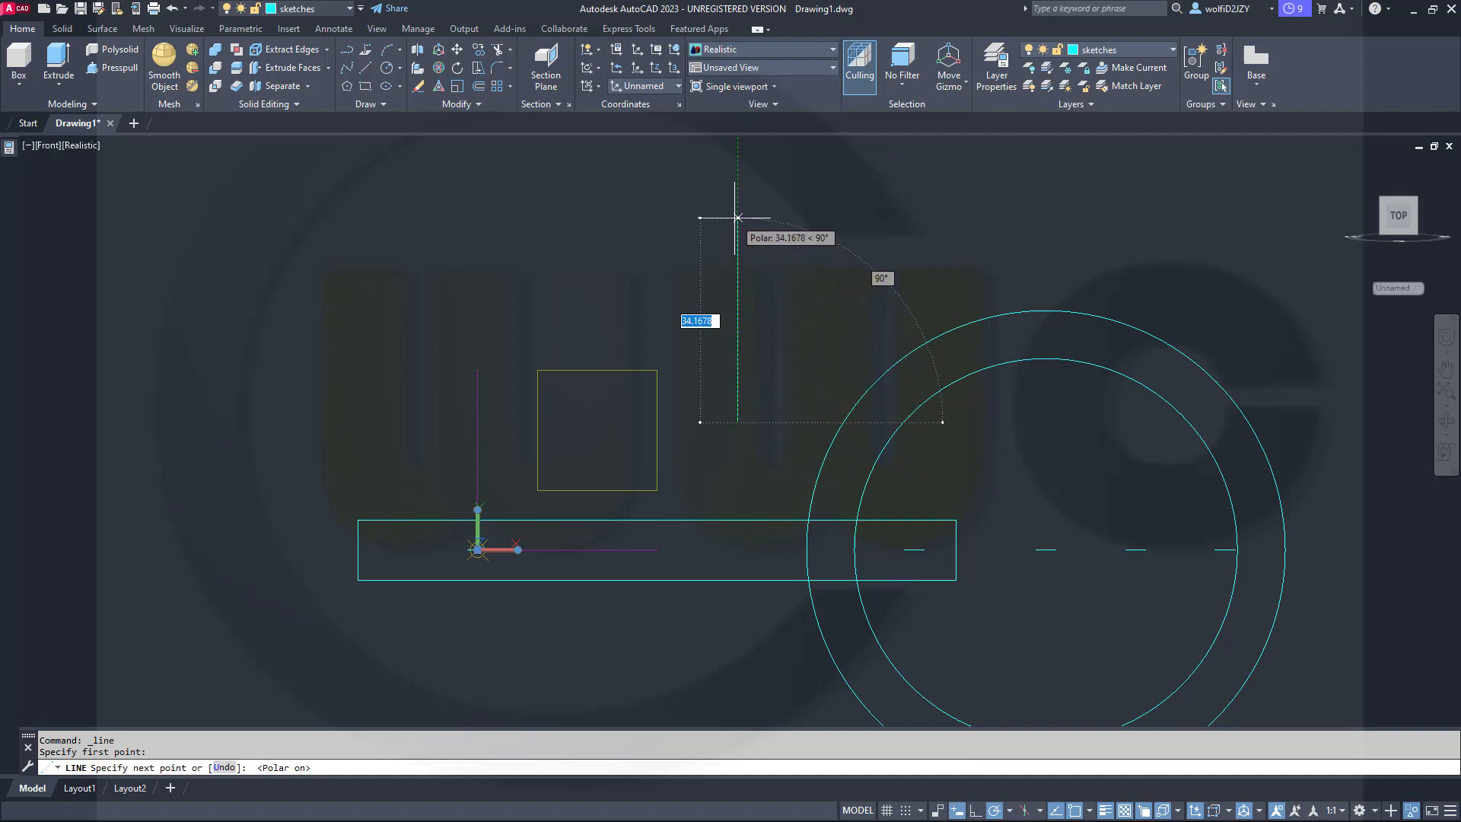
pyautogui.press('BackSpace')
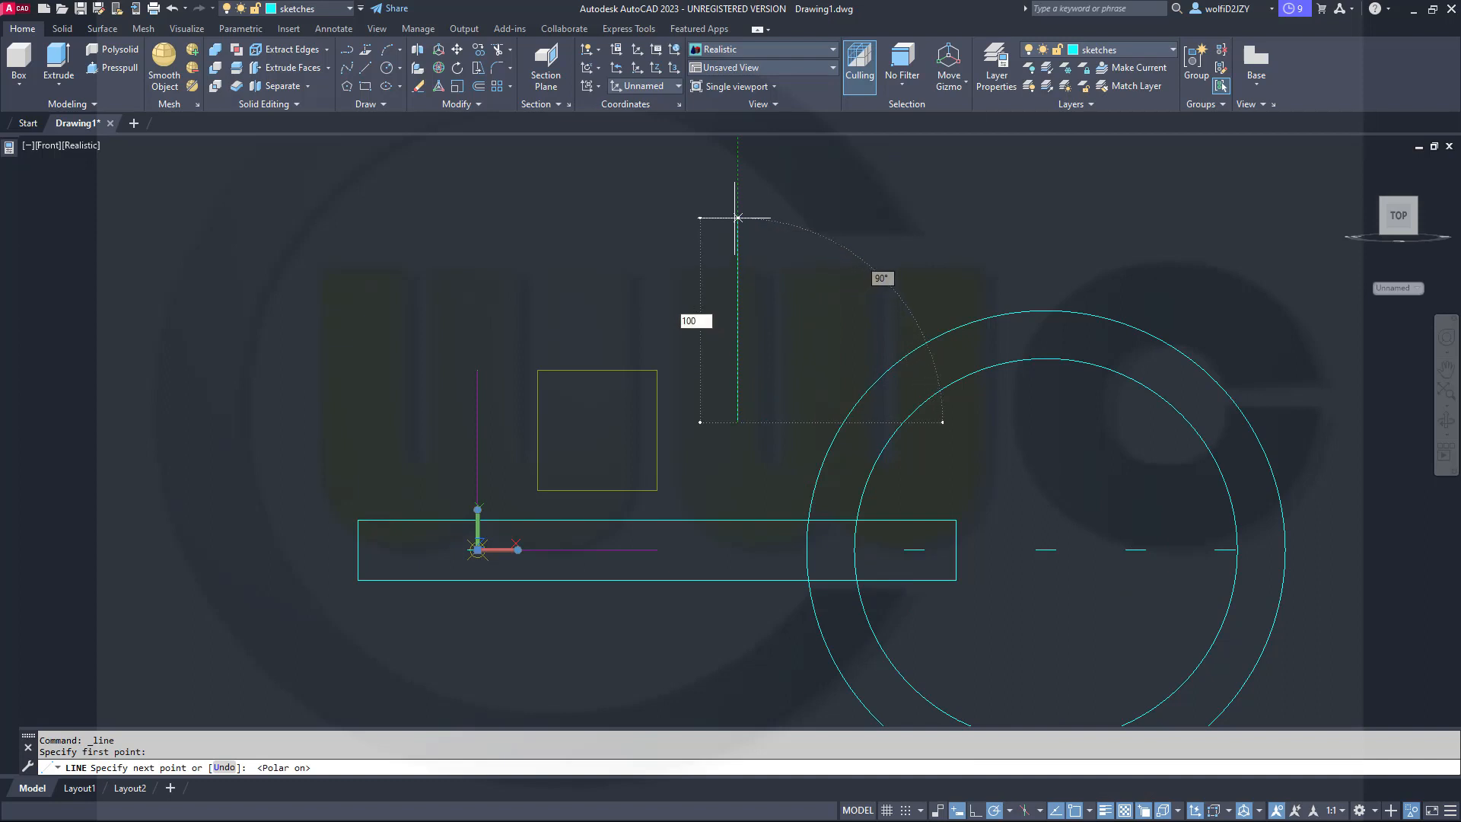
pyautogui.press('Return')
pyautogui.press('Escape')
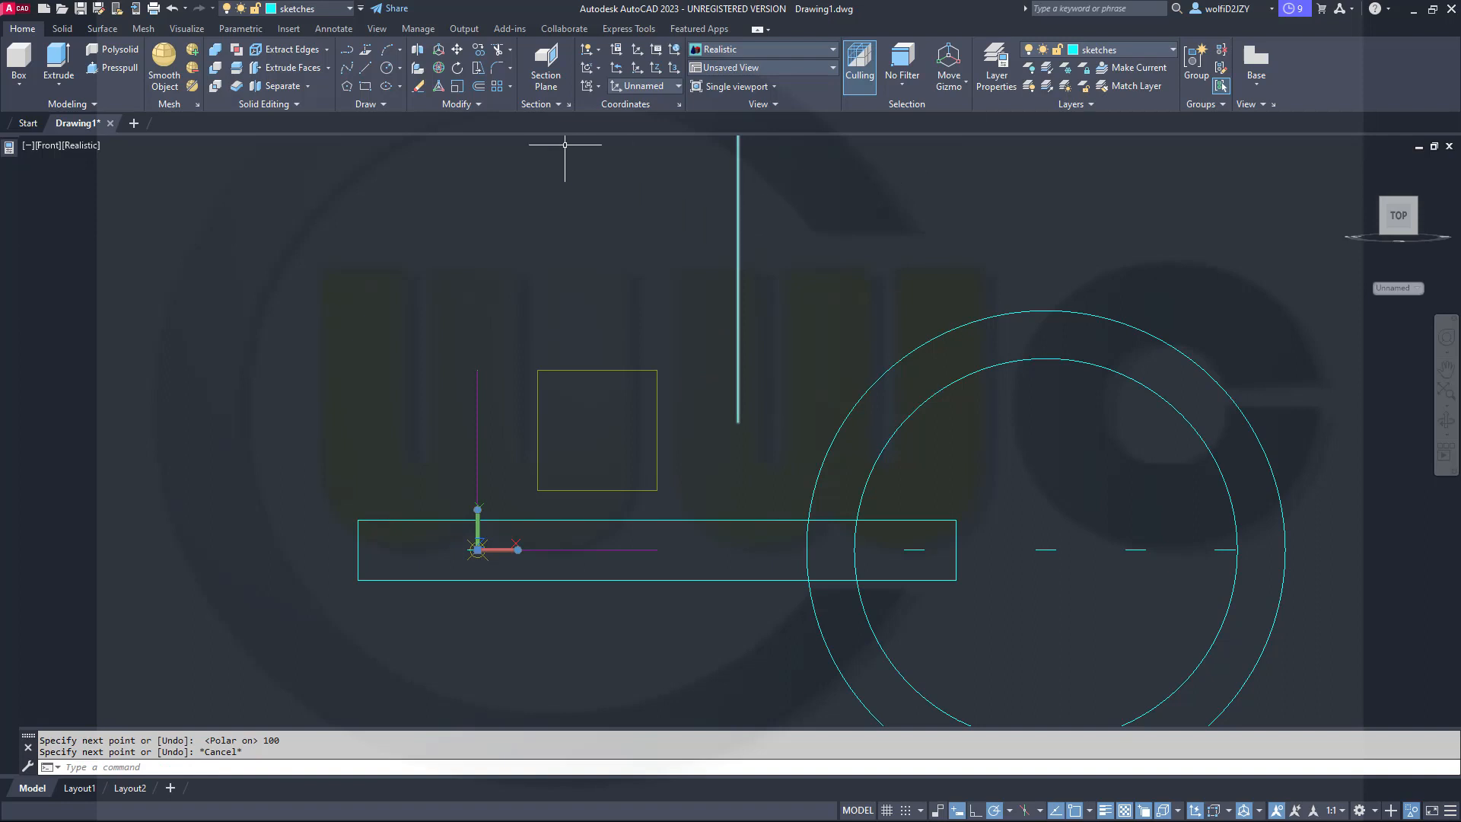
# Copy the vertical 100-long line by its midpoint onto the fourth point node in the row.
pyautogui.click(481, 53)
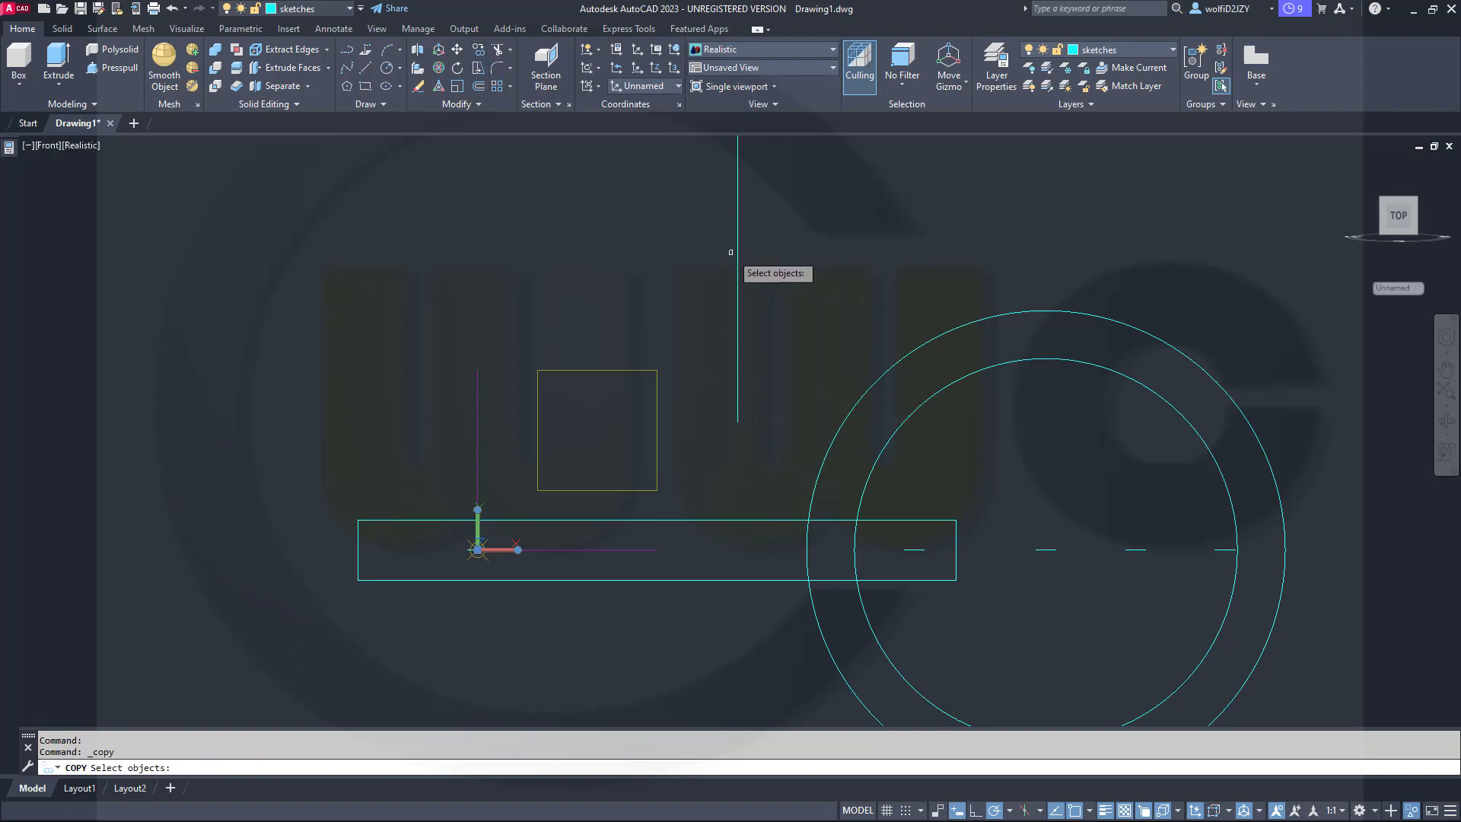
pyautogui.click(738, 254)
pyautogui.press('Return')
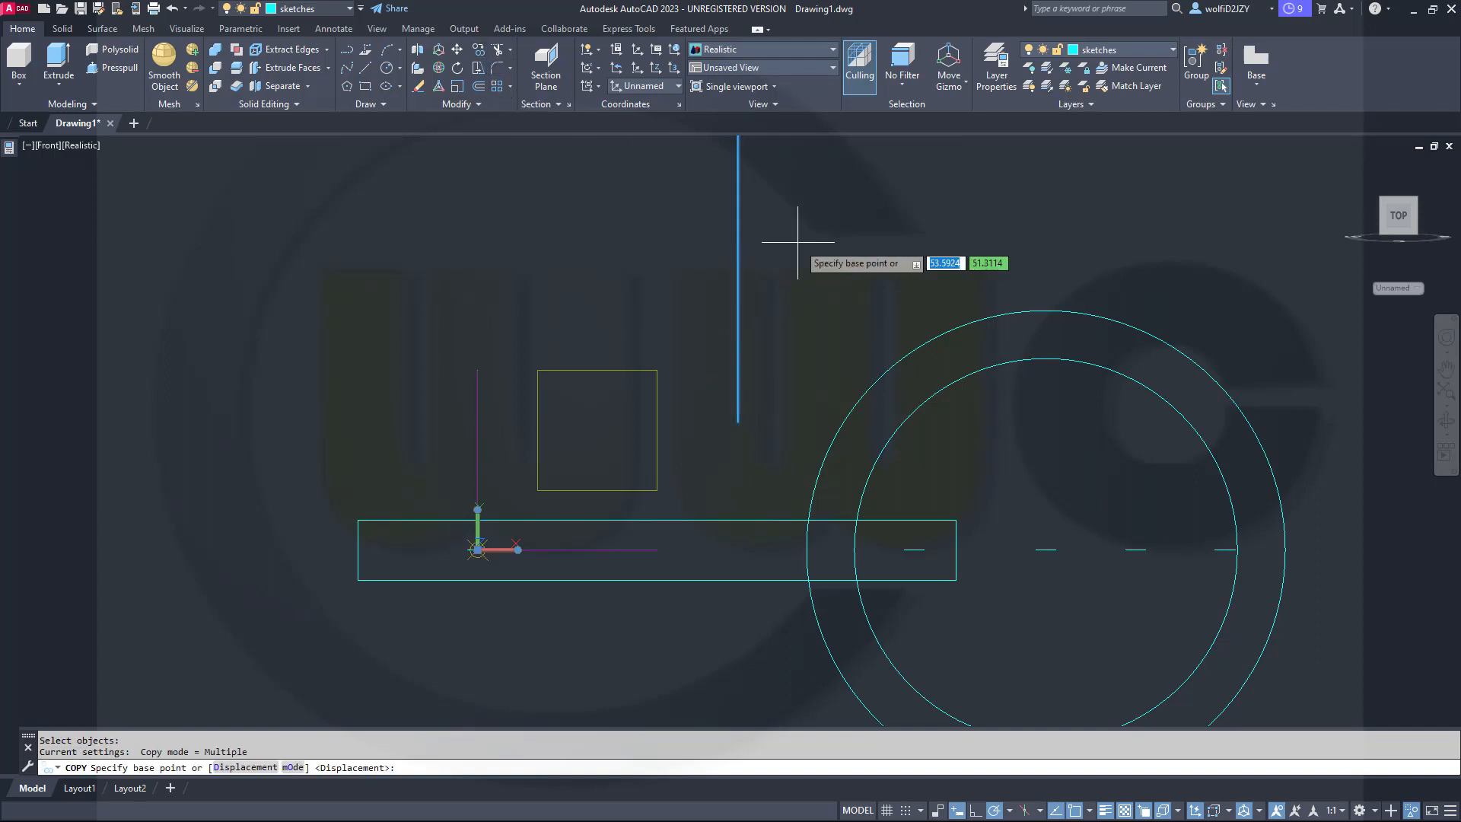
pyautogui.keyDown('shift'); pyautogui.rightClick(798, 242); pyautogui.keyUp('shift')
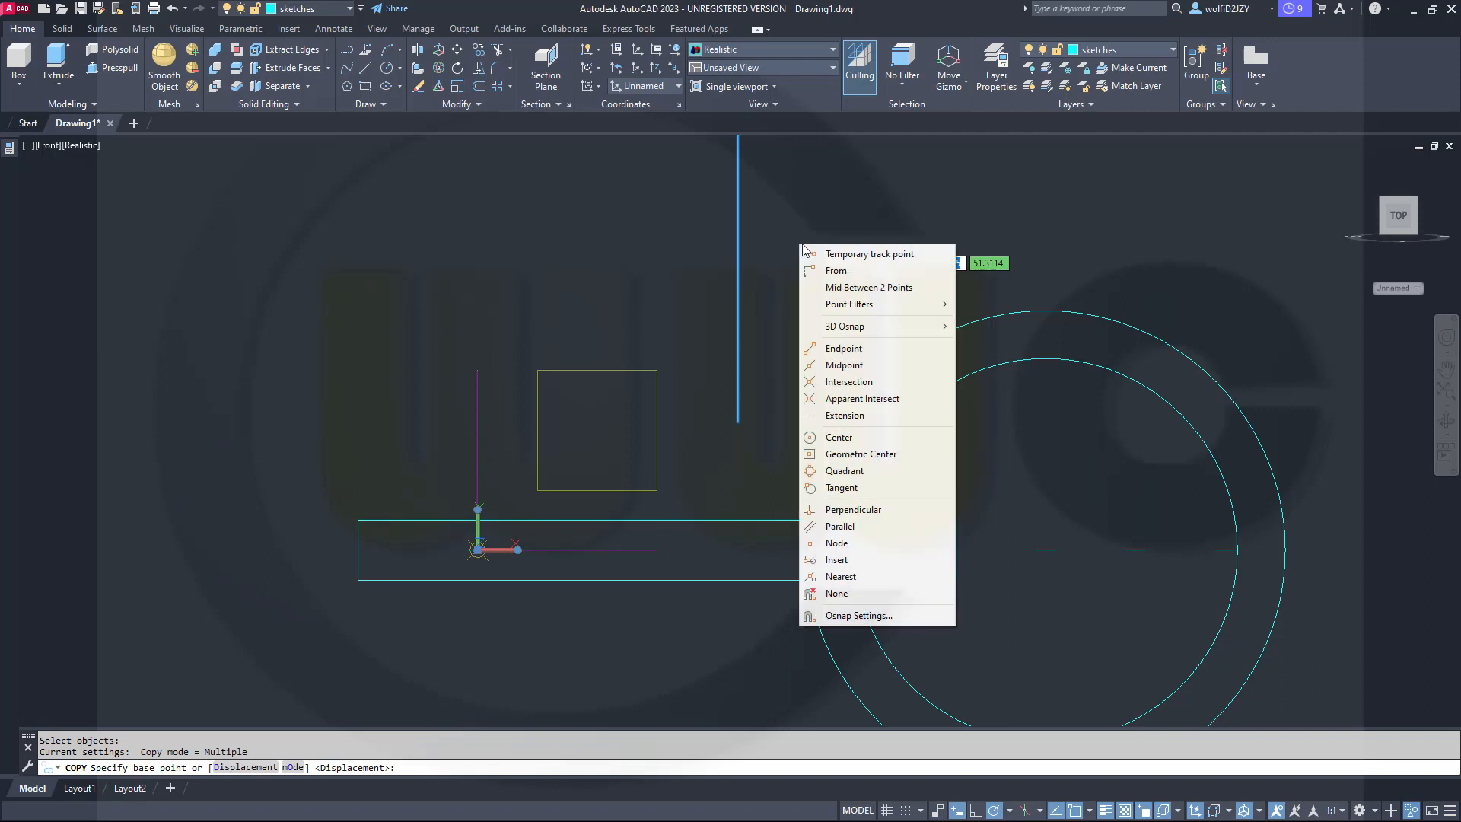
pyautogui.click(845, 365)
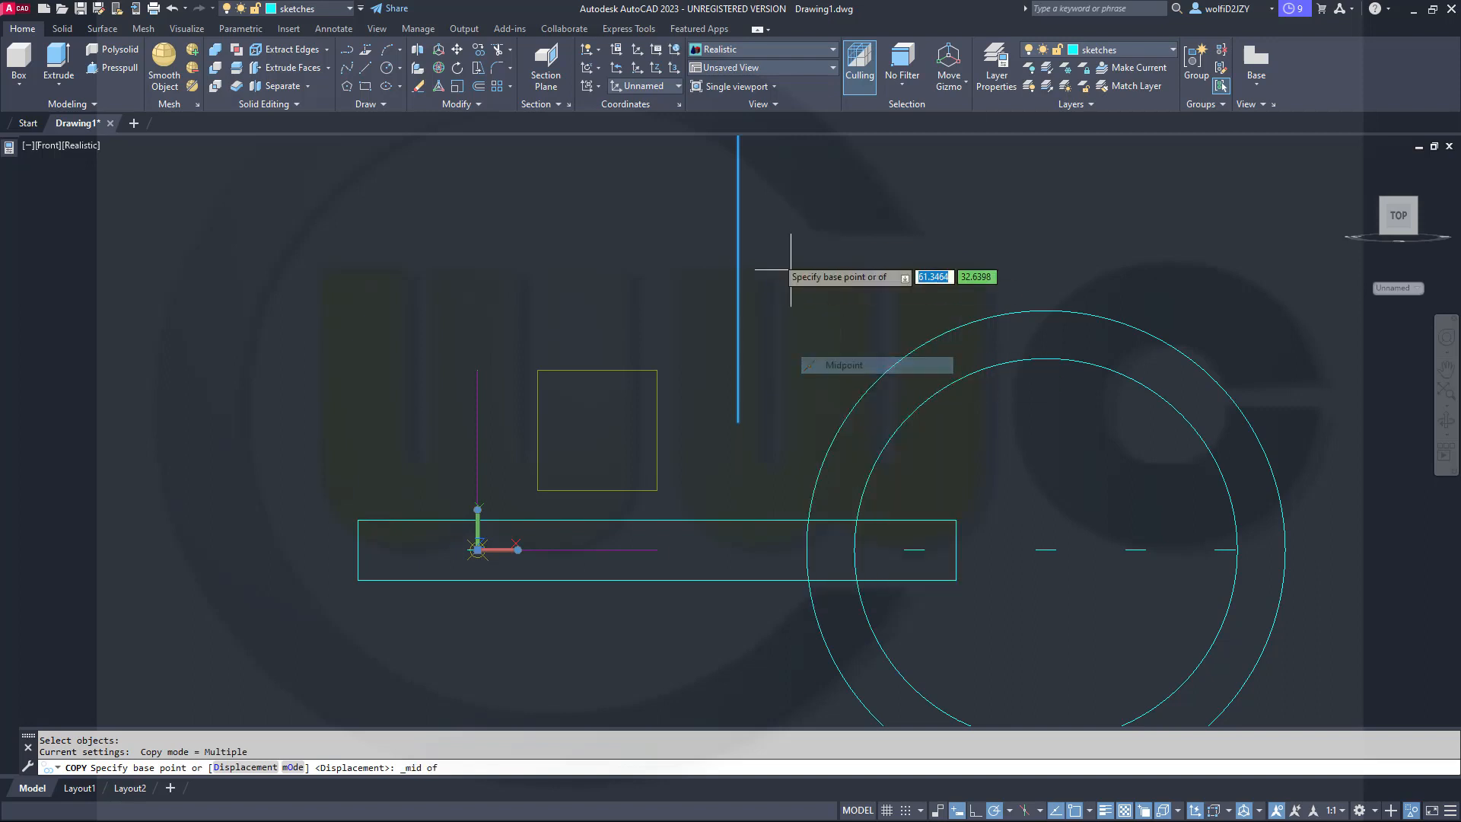
pyautogui.click(737, 228)
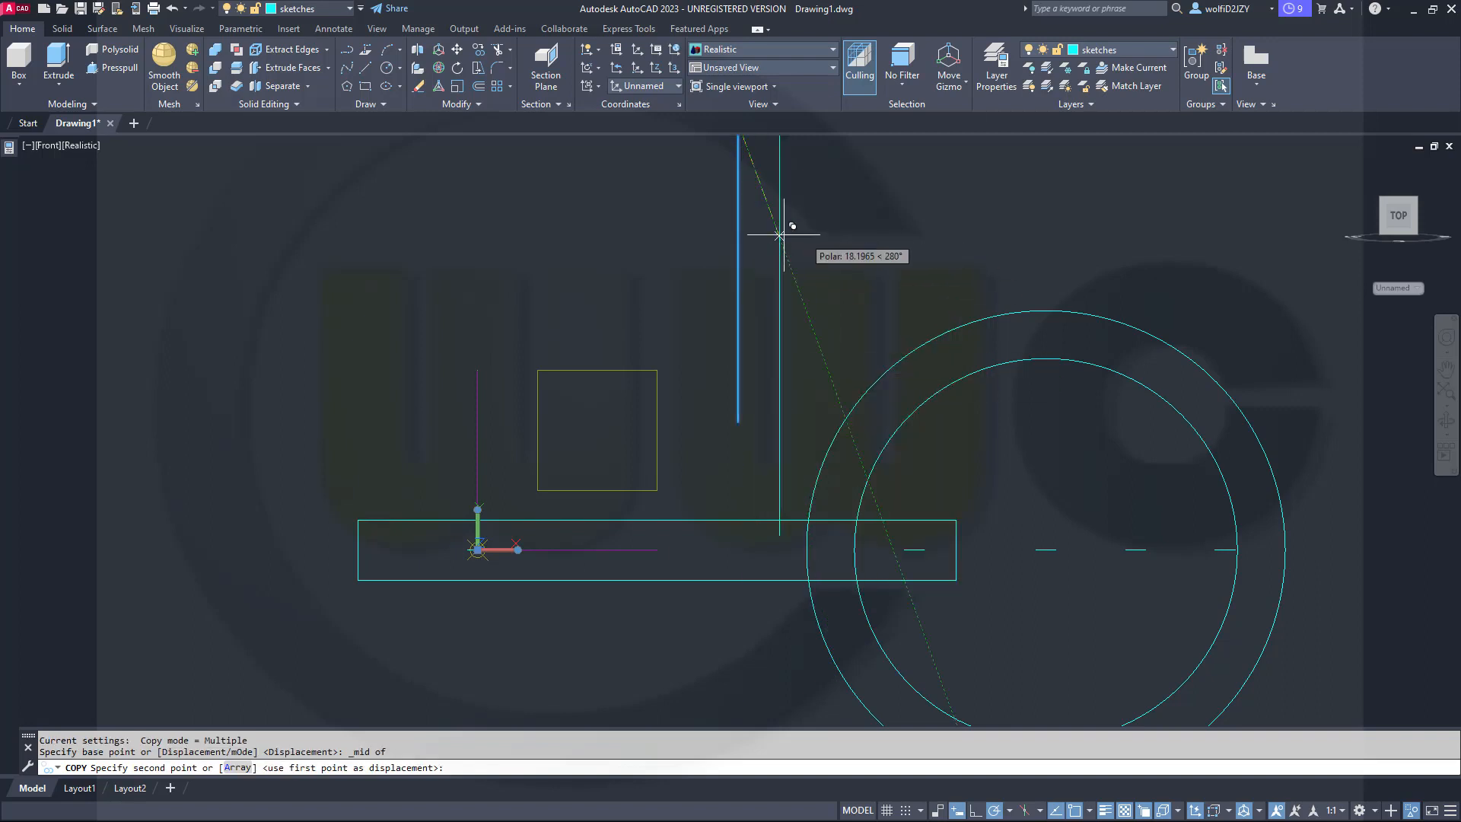
pyautogui.keyDown('shift'); pyautogui.rightClick(991, 418); pyautogui.keyUp('shift')
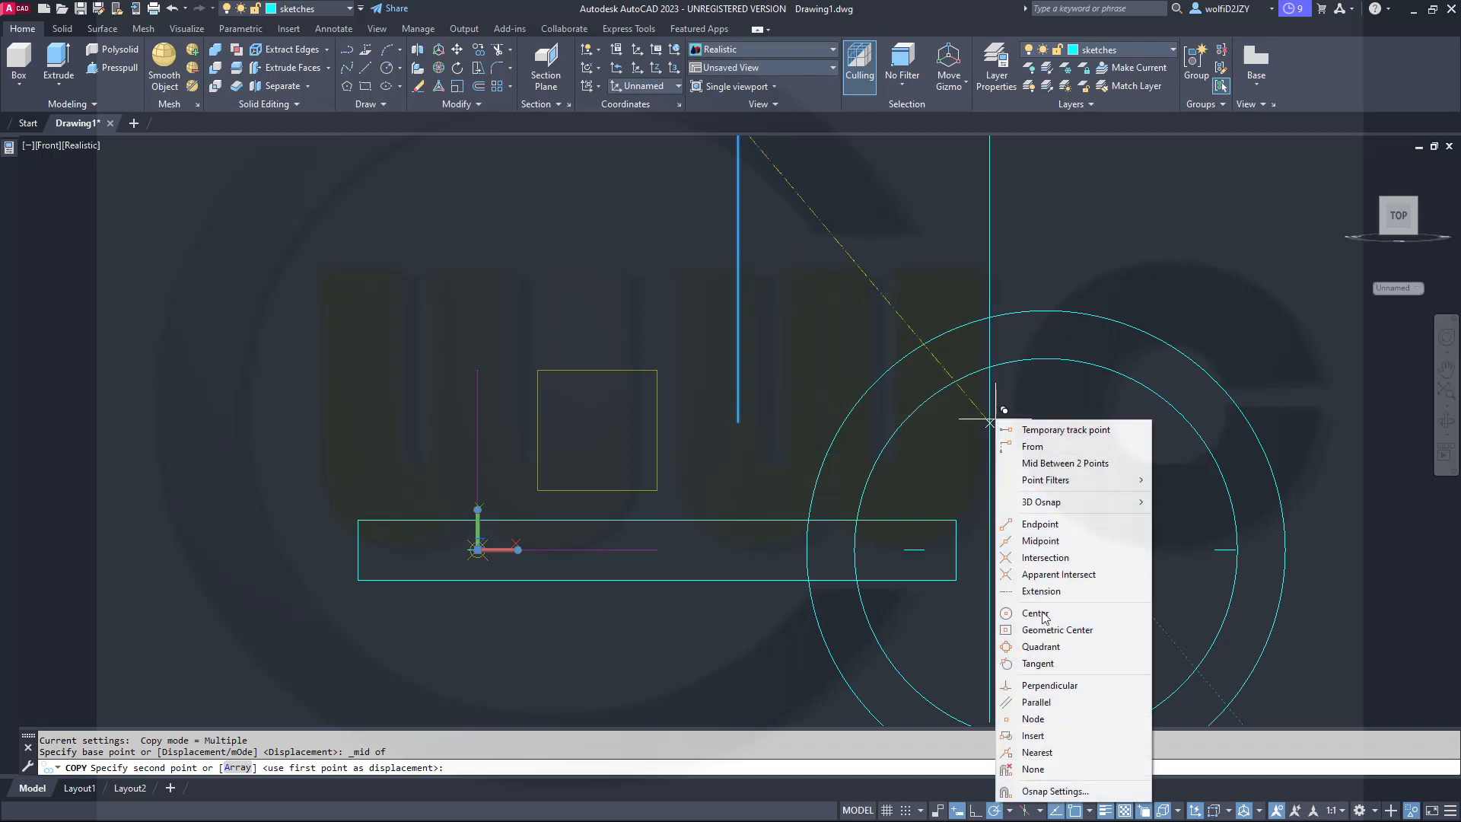
pyautogui.click(1033, 719)
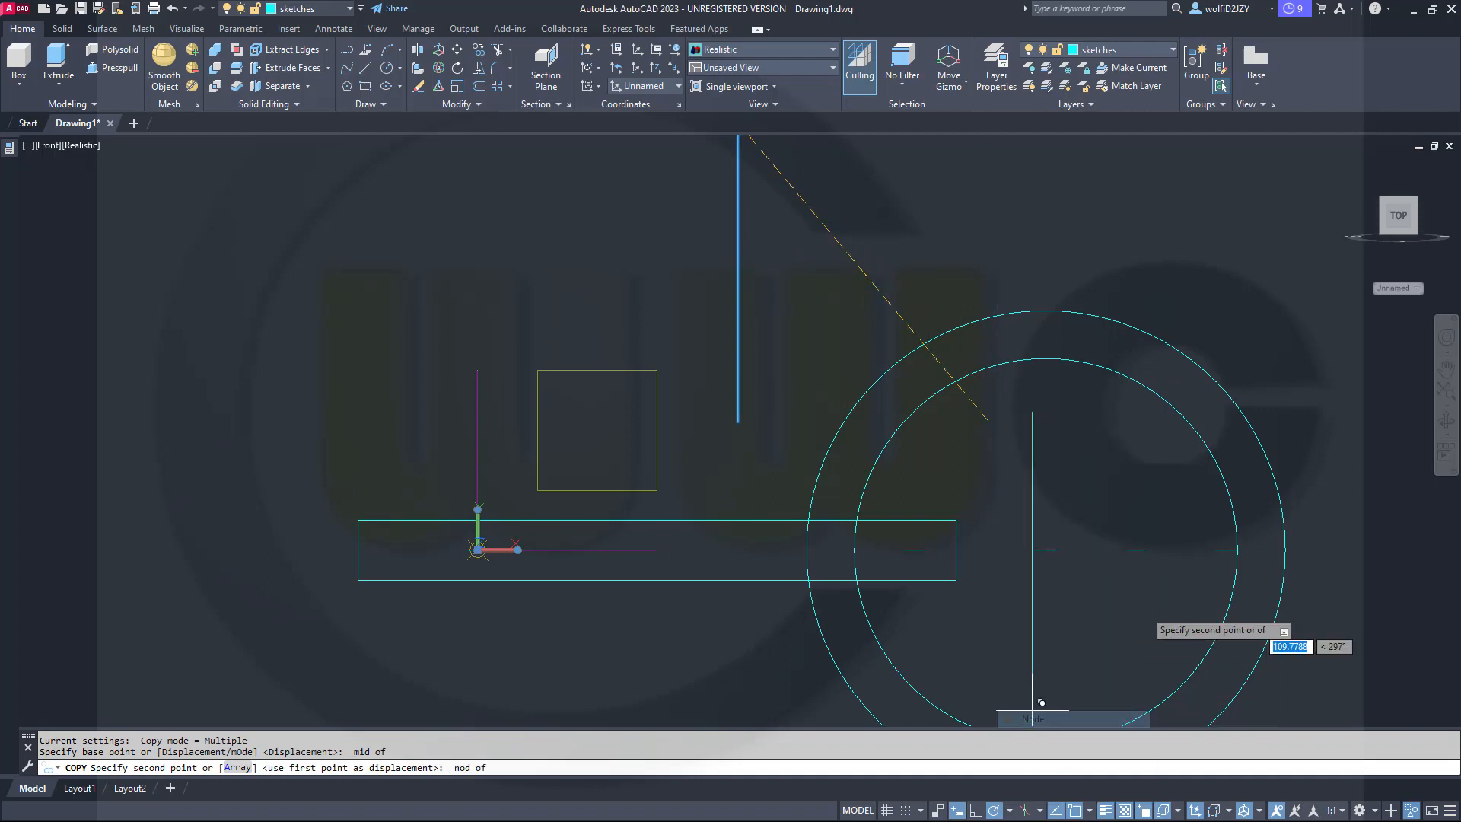
pyautogui.click(1226, 550)
# Place further copies of the vertical line, by its midpoint, on the third and second point nodes.
pyautogui.keyDown('shift'); pyautogui.rightClick(1109, 488); pyautogui.keyUp('shift')
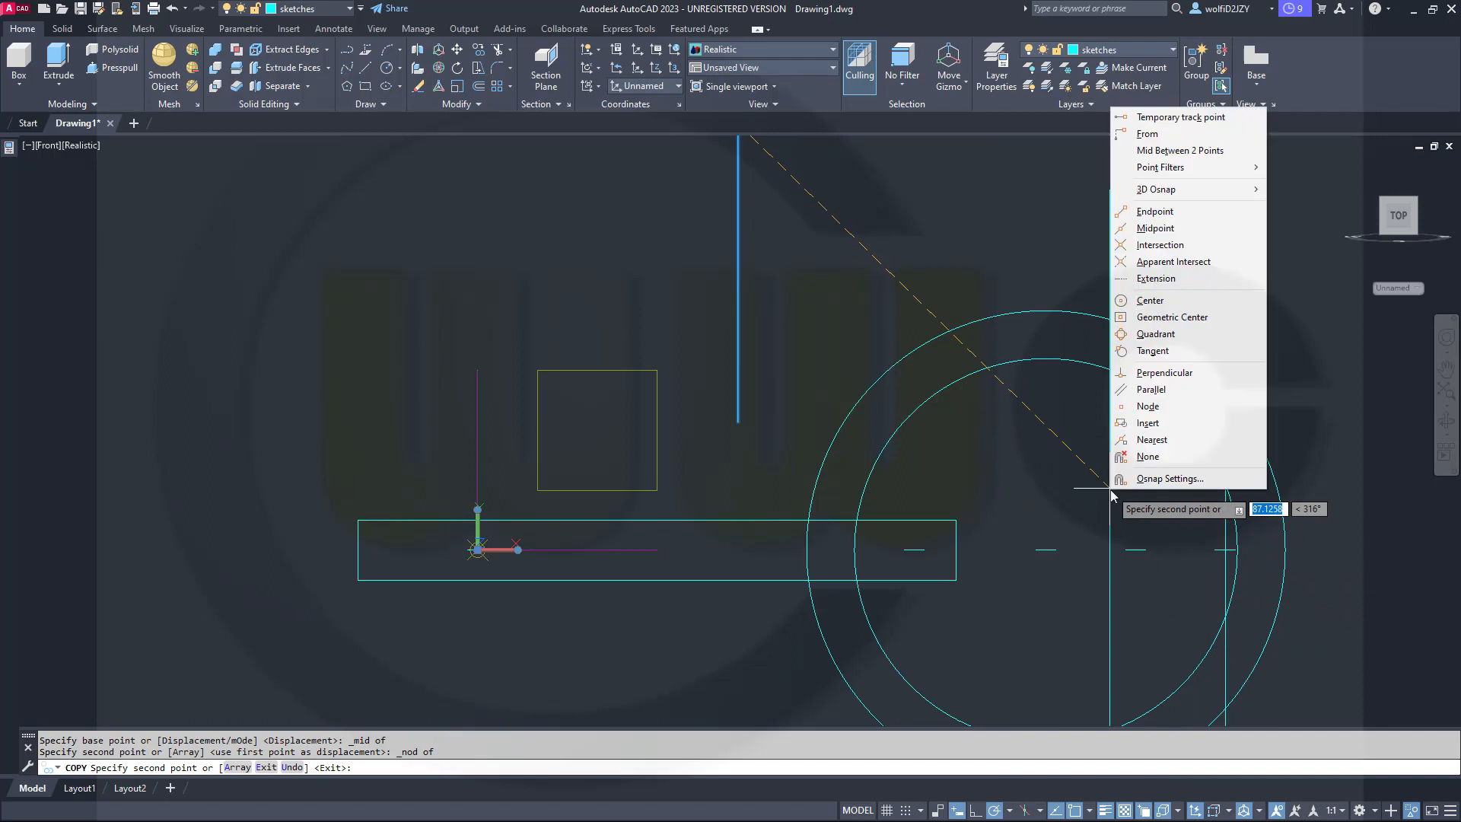
pyautogui.click(1150, 408)
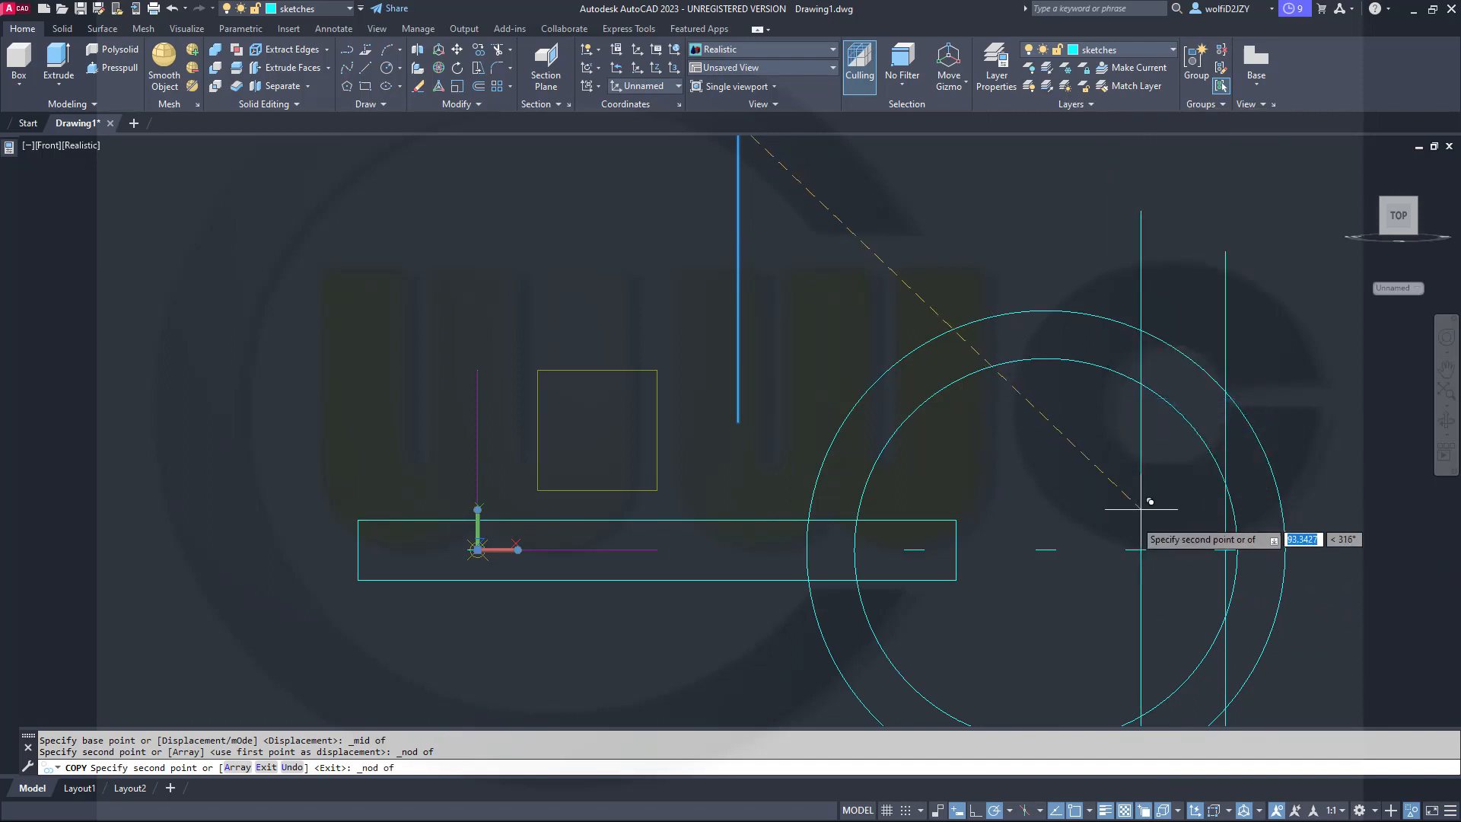
pyautogui.keyDown('shift'); pyautogui.rightClick(1068, 470); pyautogui.keyUp('shift')
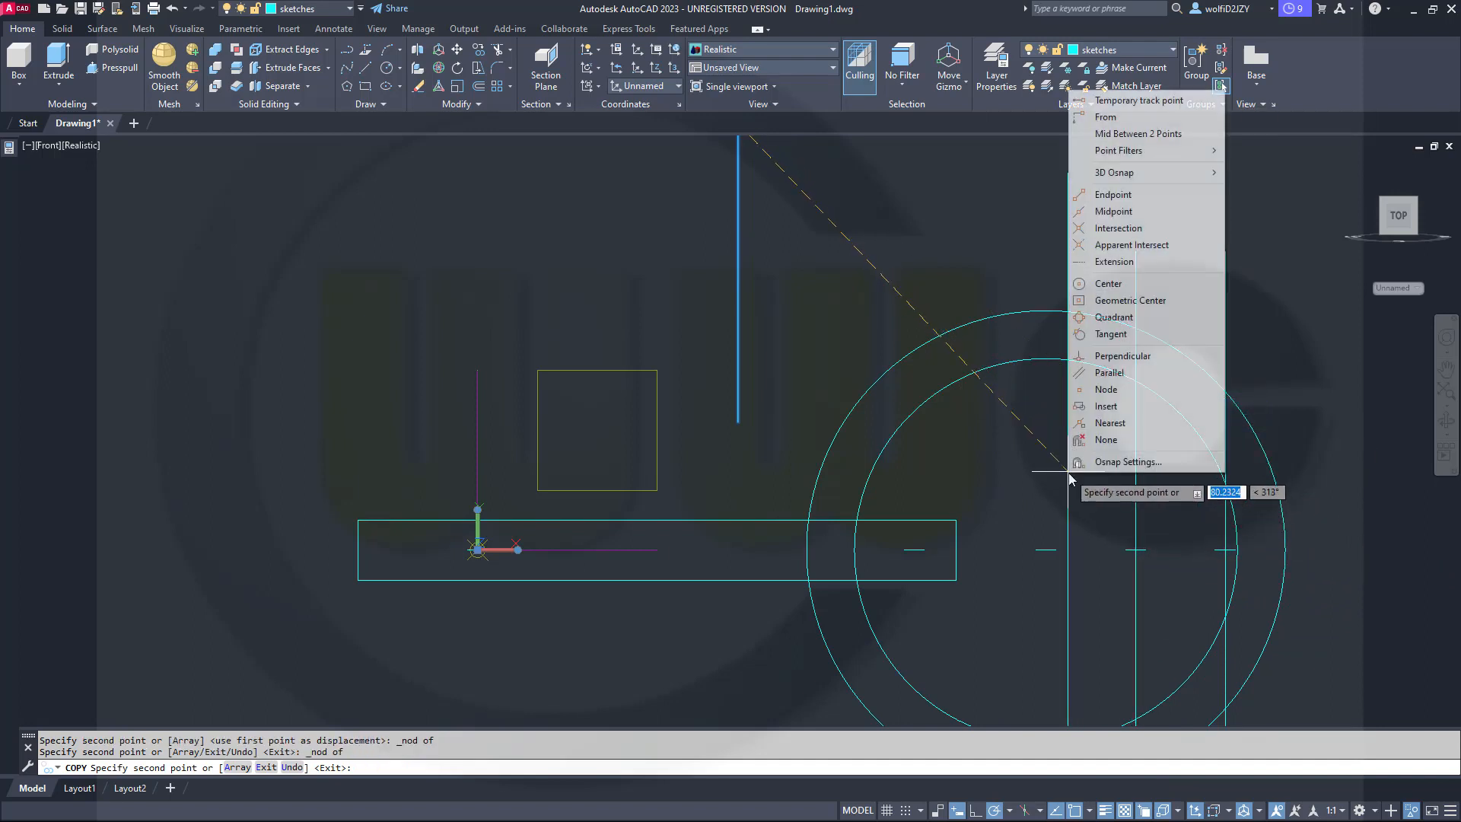
pyautogui.click(1106, 390)
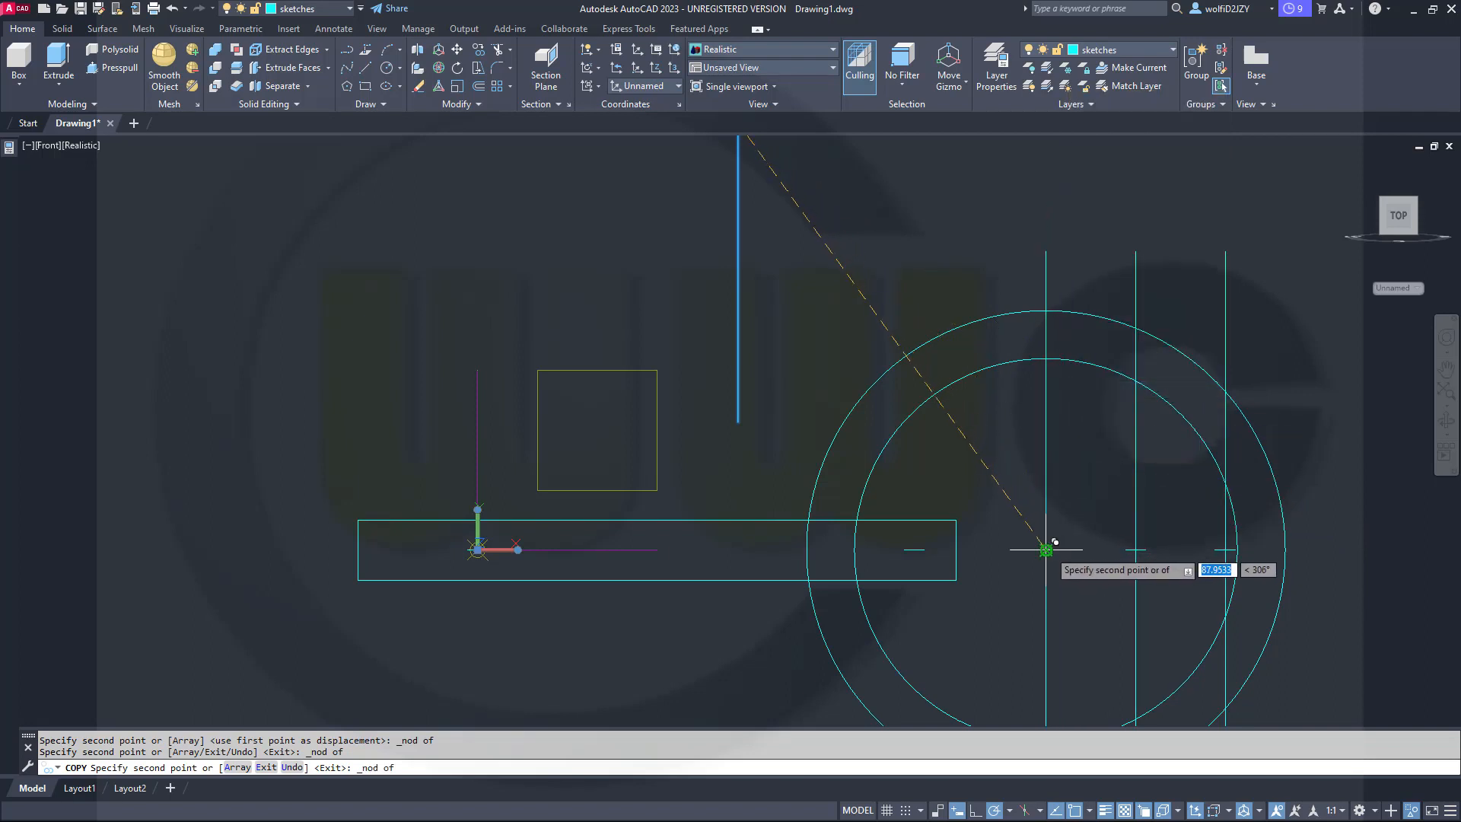
pyautogui.click(1049, 547)
# Place a last copy of the vertical line on the first point node and erase the original line.
pyautogui.keyDown('shift'); pyautogui.rightClick(981, 470); pyautogui.keyUp('shift')
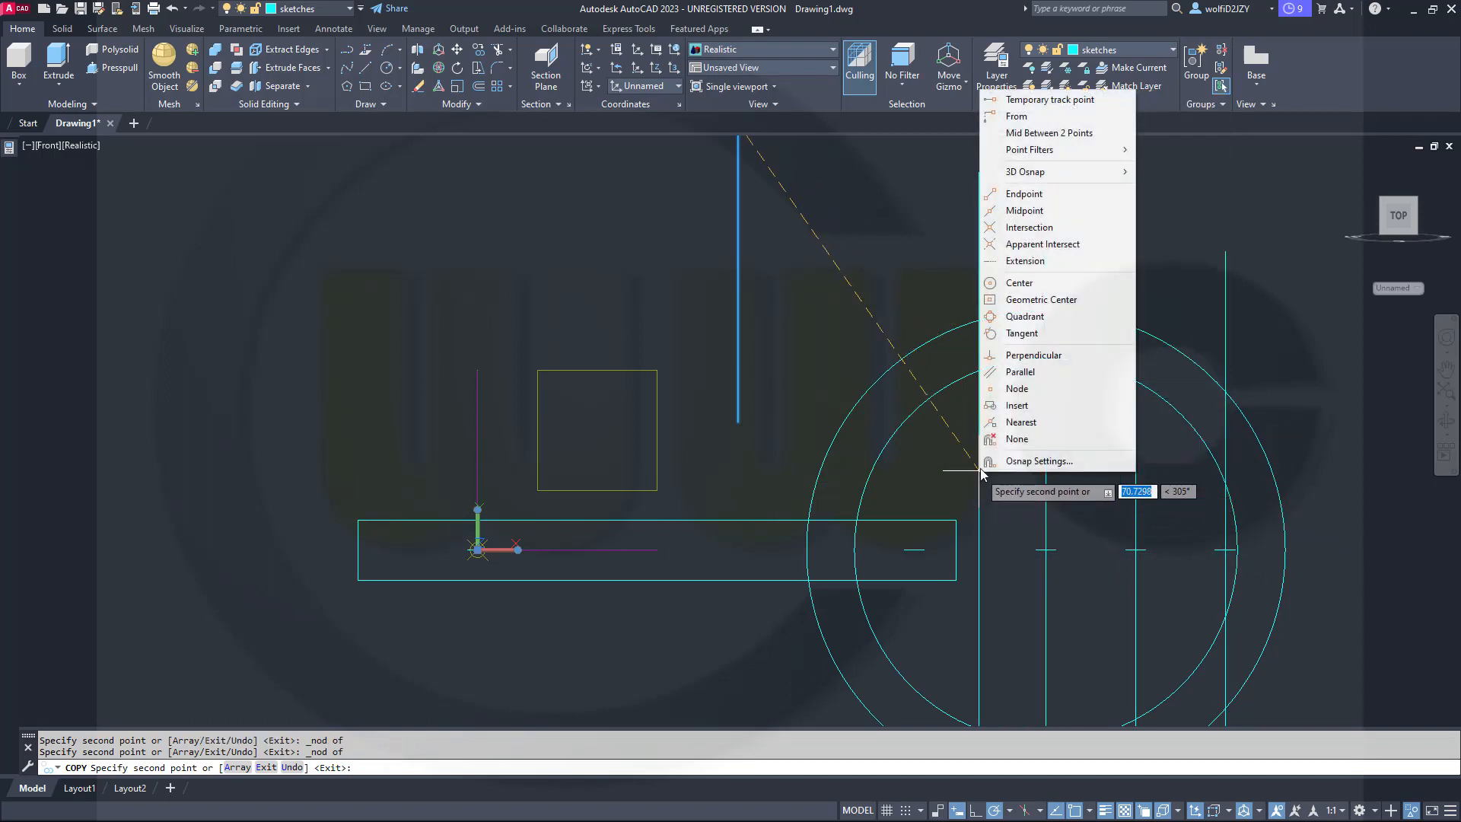
pyautogui.click(1020, 389)
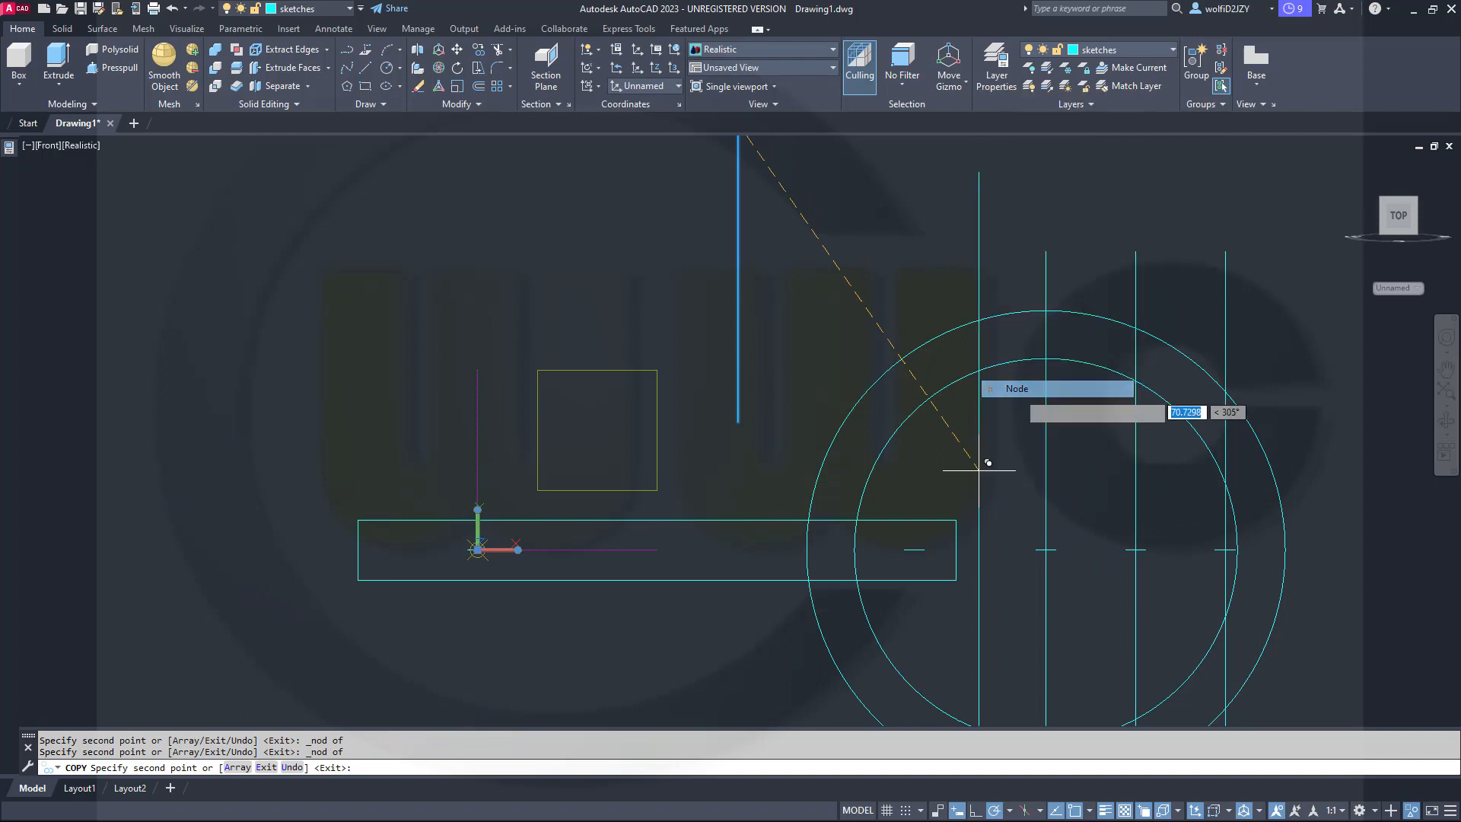
pyautogui.click(931, 542)
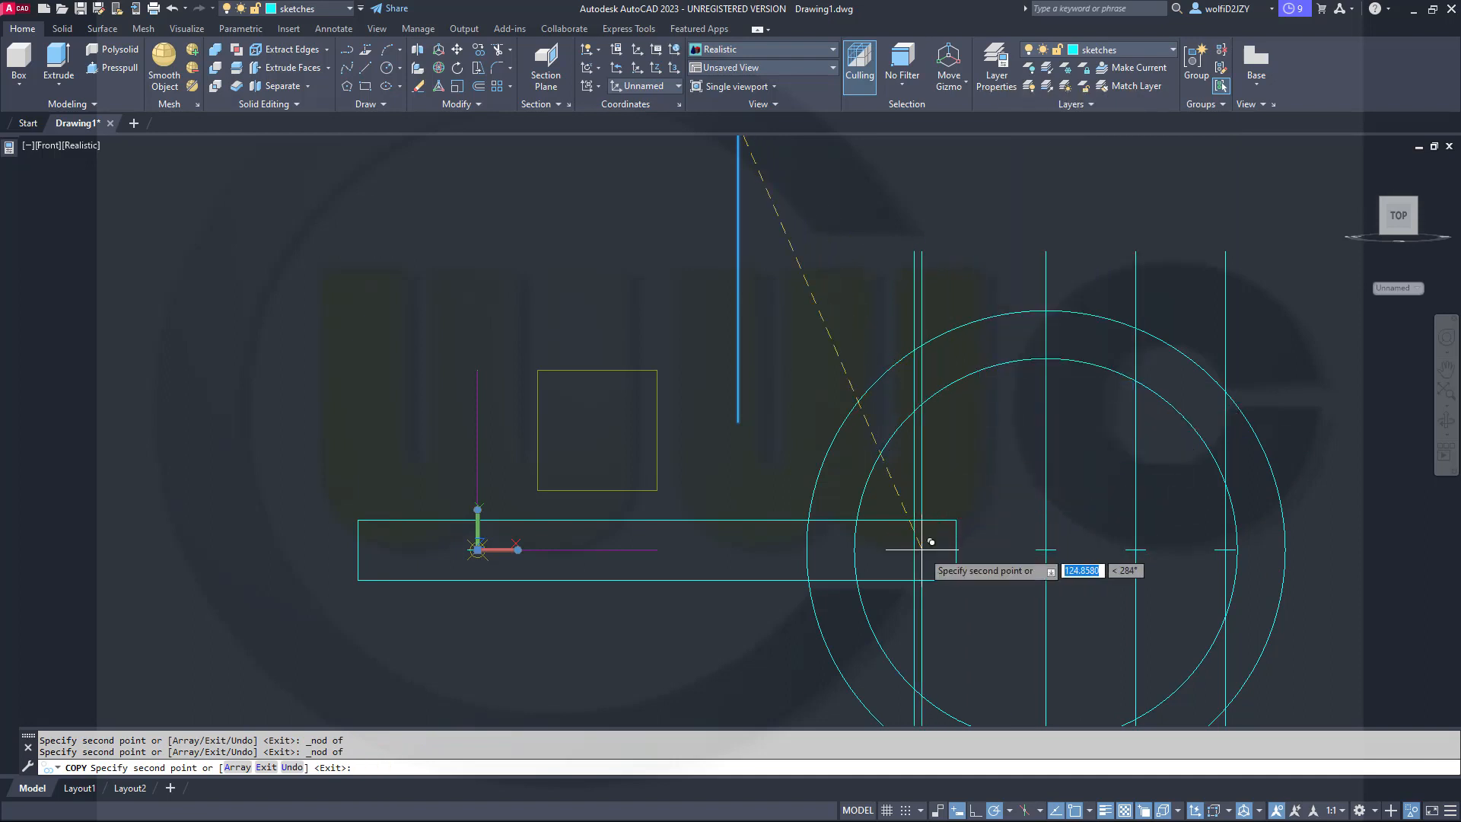
pyautogui.press('Escape')
pyautogui.press('Escape')
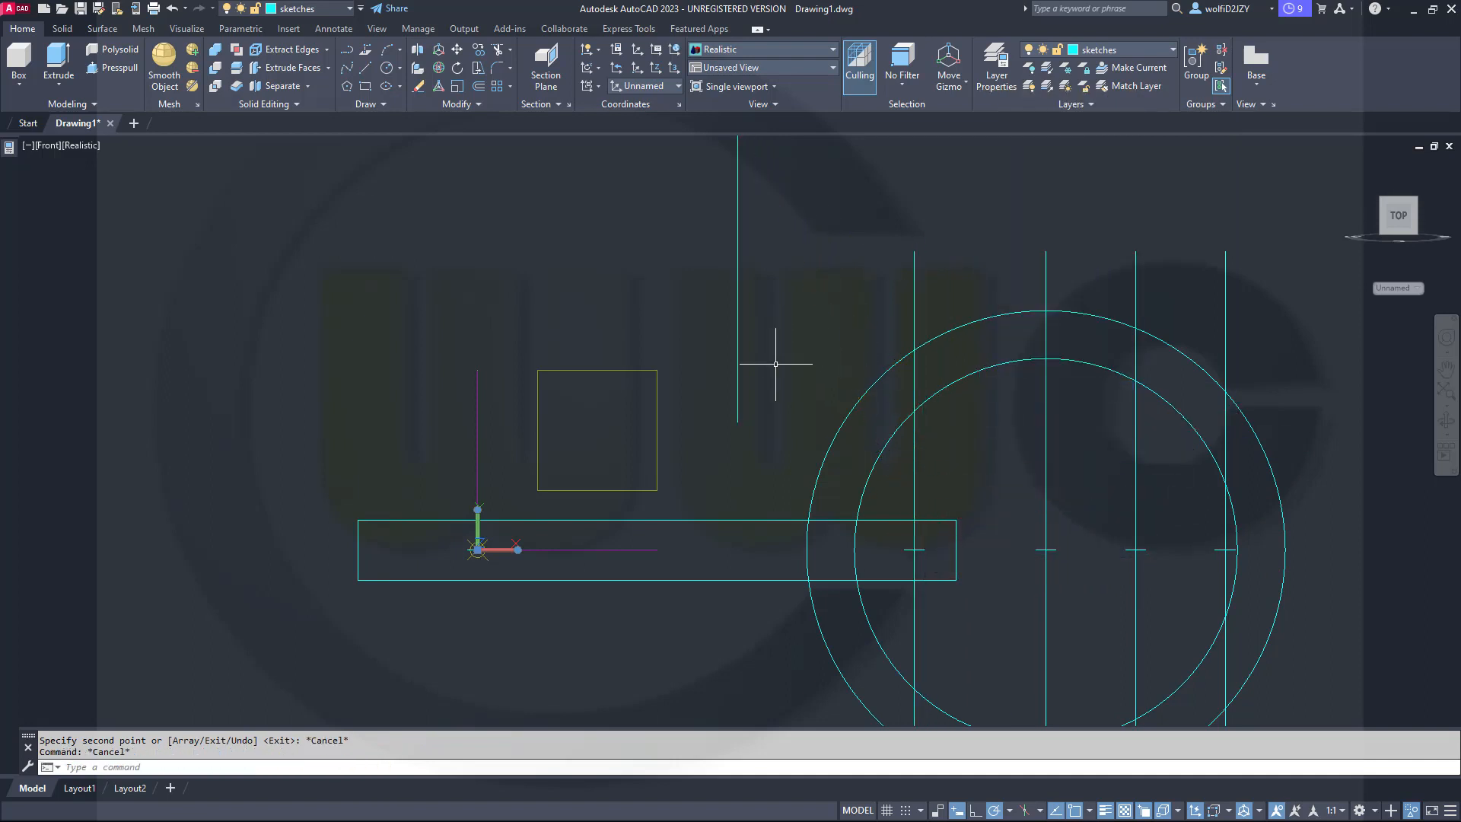
pyautogui.click(740, 380)
pyautogui.press('Delete')
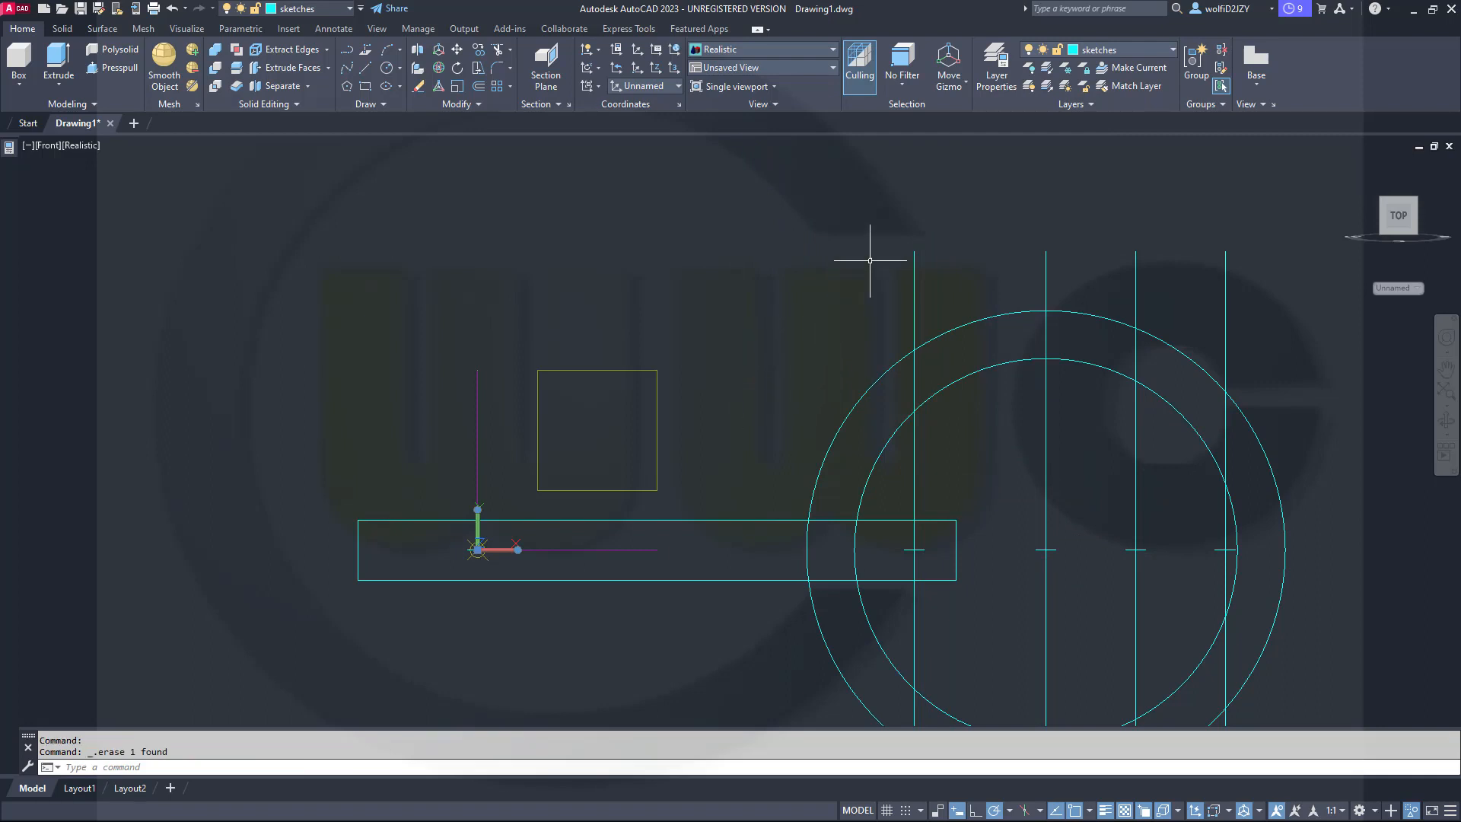
# Draw two horizontal lines from the tops of the outer and inner circles to the vertical line through the fourth node.
pyautogui.click(367, 68)
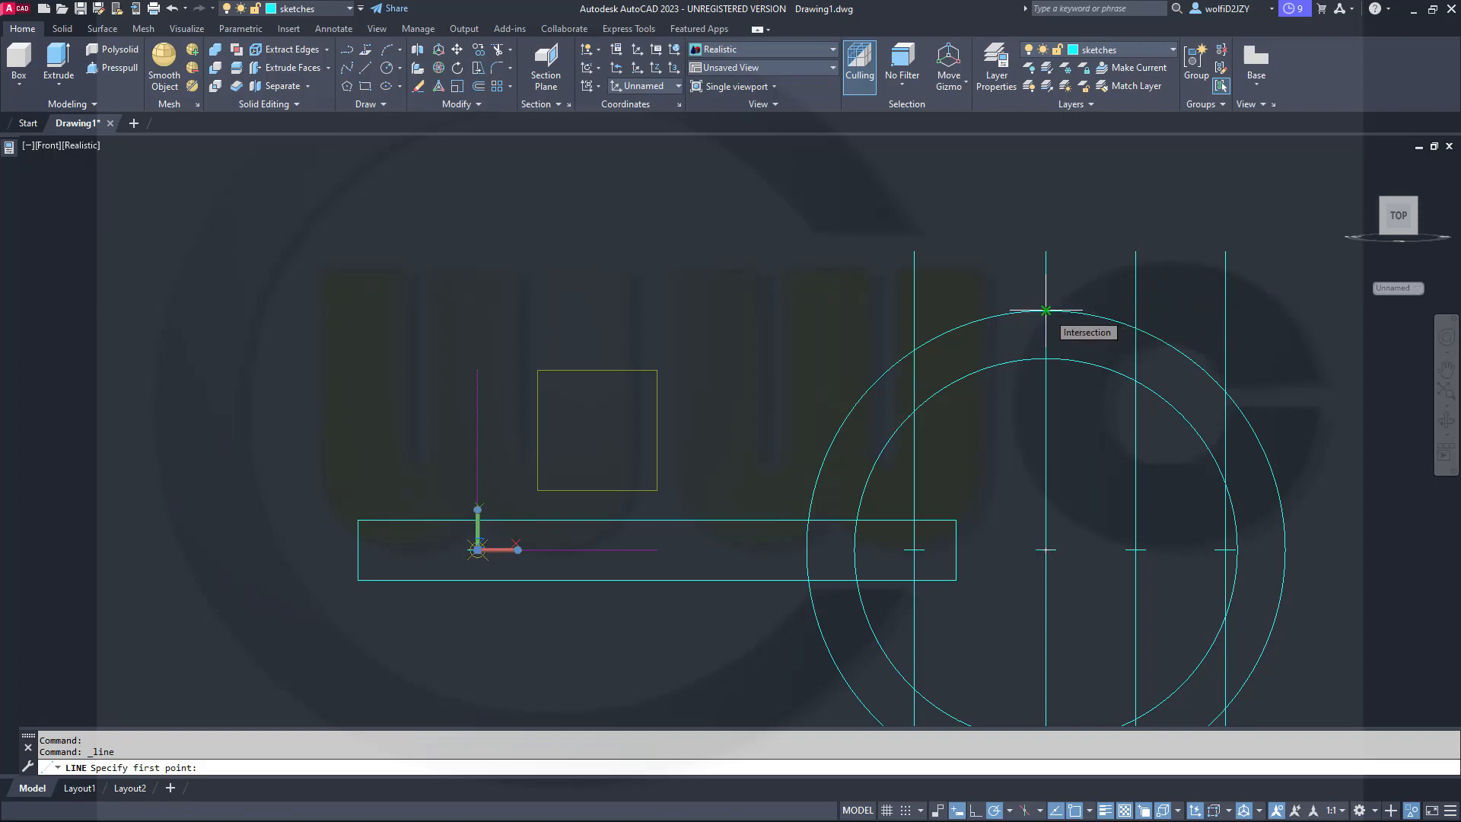
pyautogui.click(1046, 310)
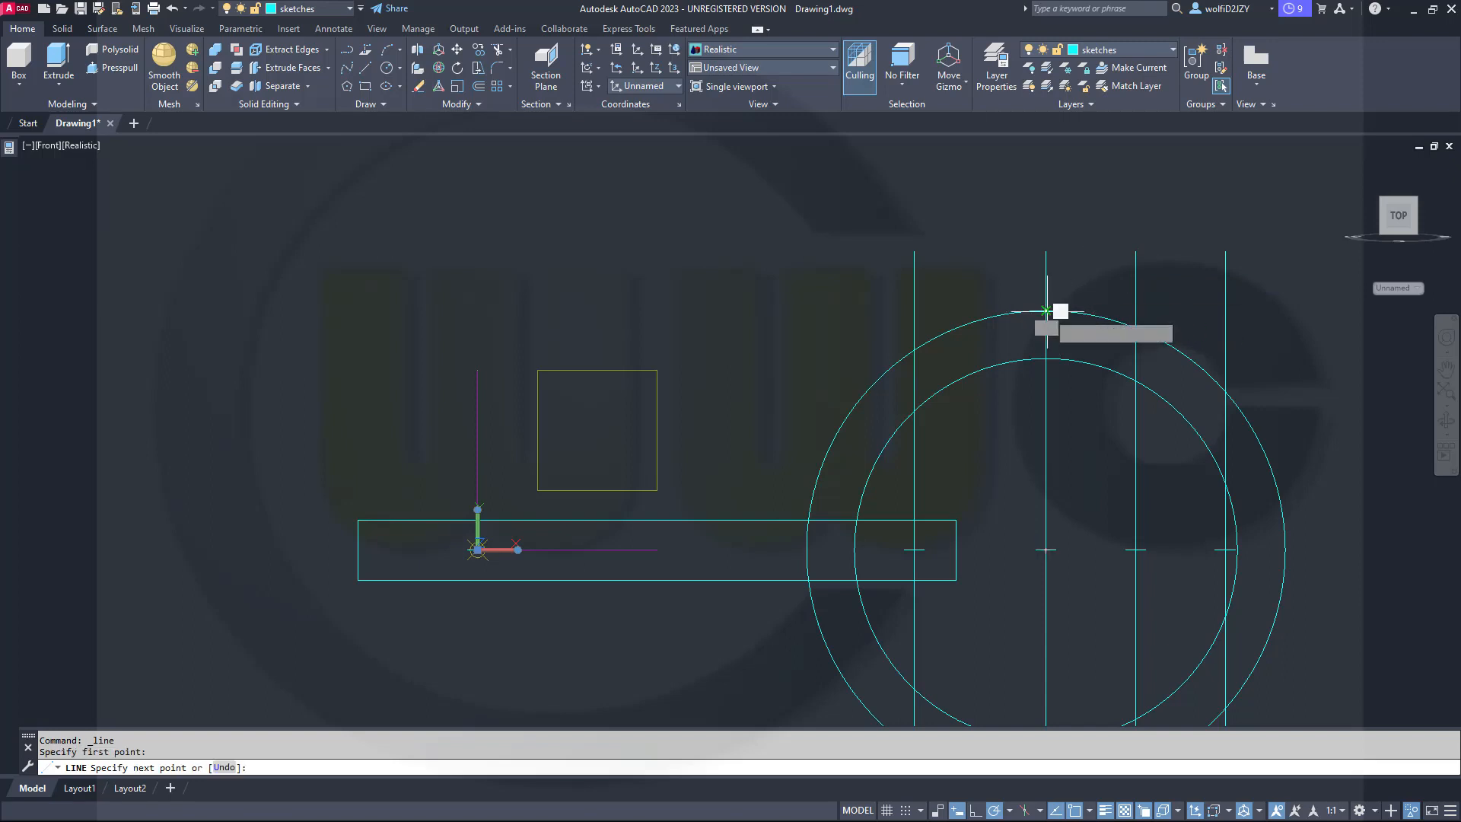
pyautogui.click(1226, 310)
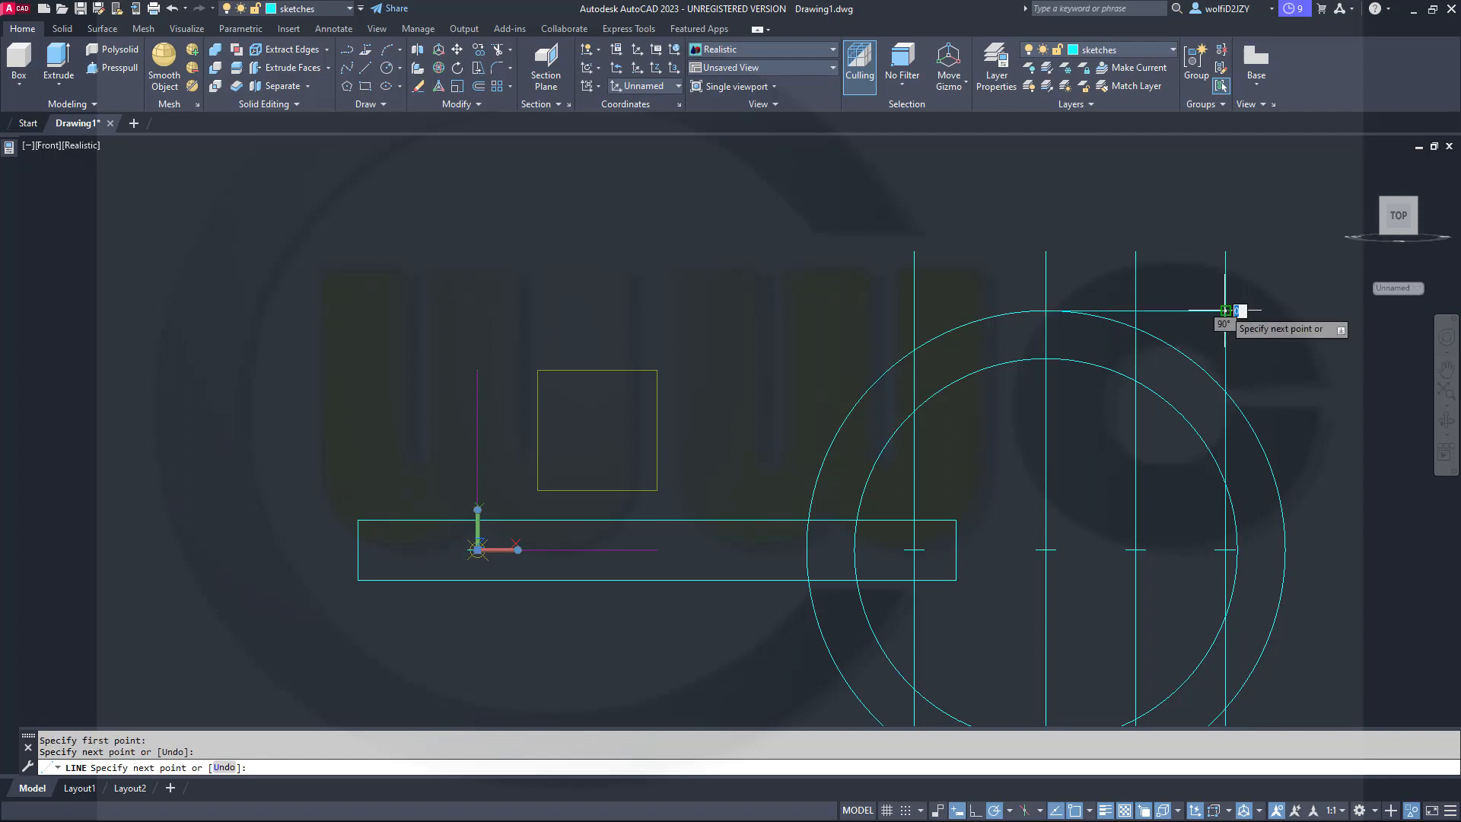
pyautogui.press('Return')
pyautogui.press('Return')
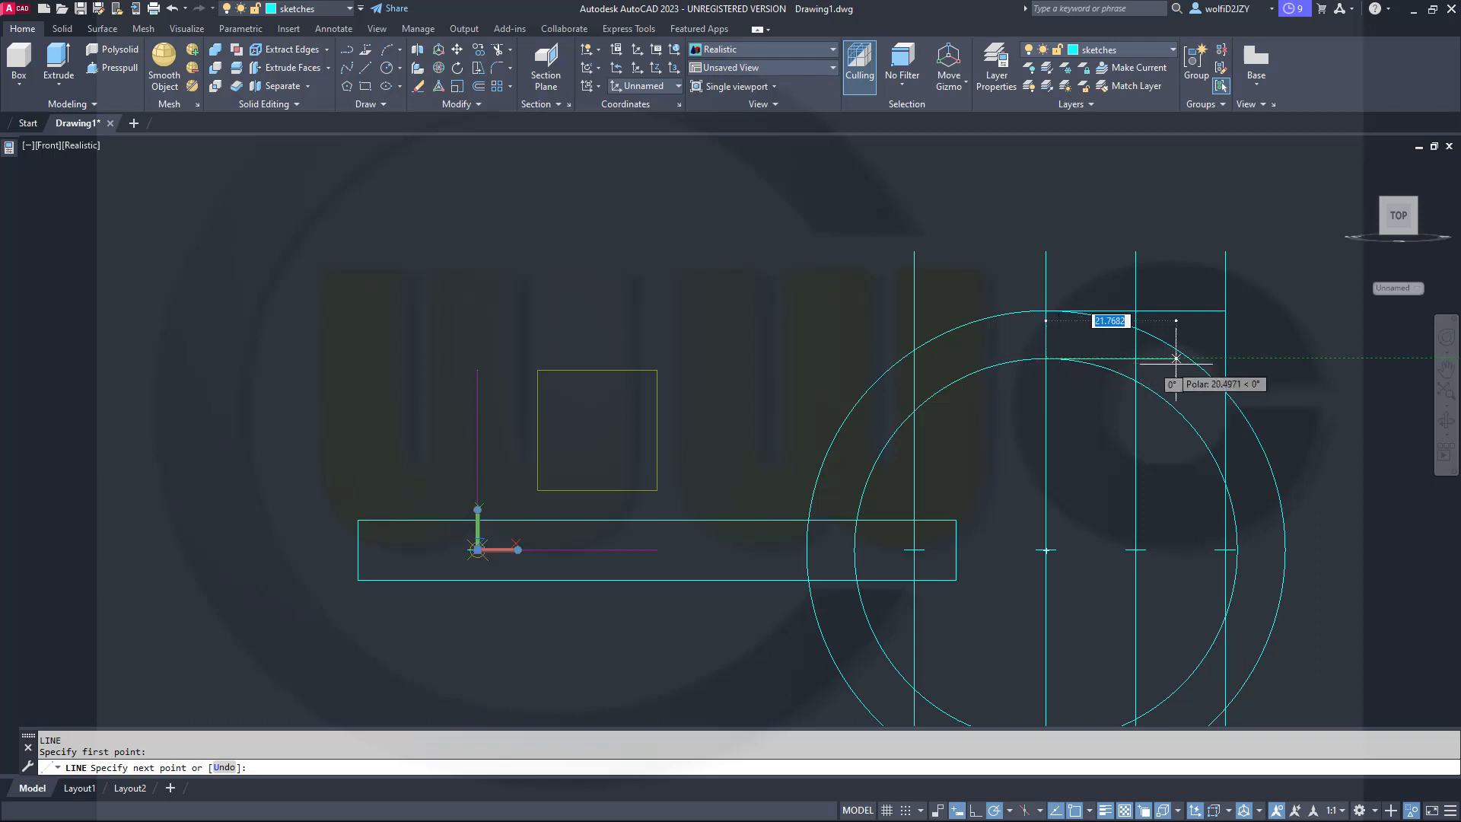
pyautogui.click(1225, 358)
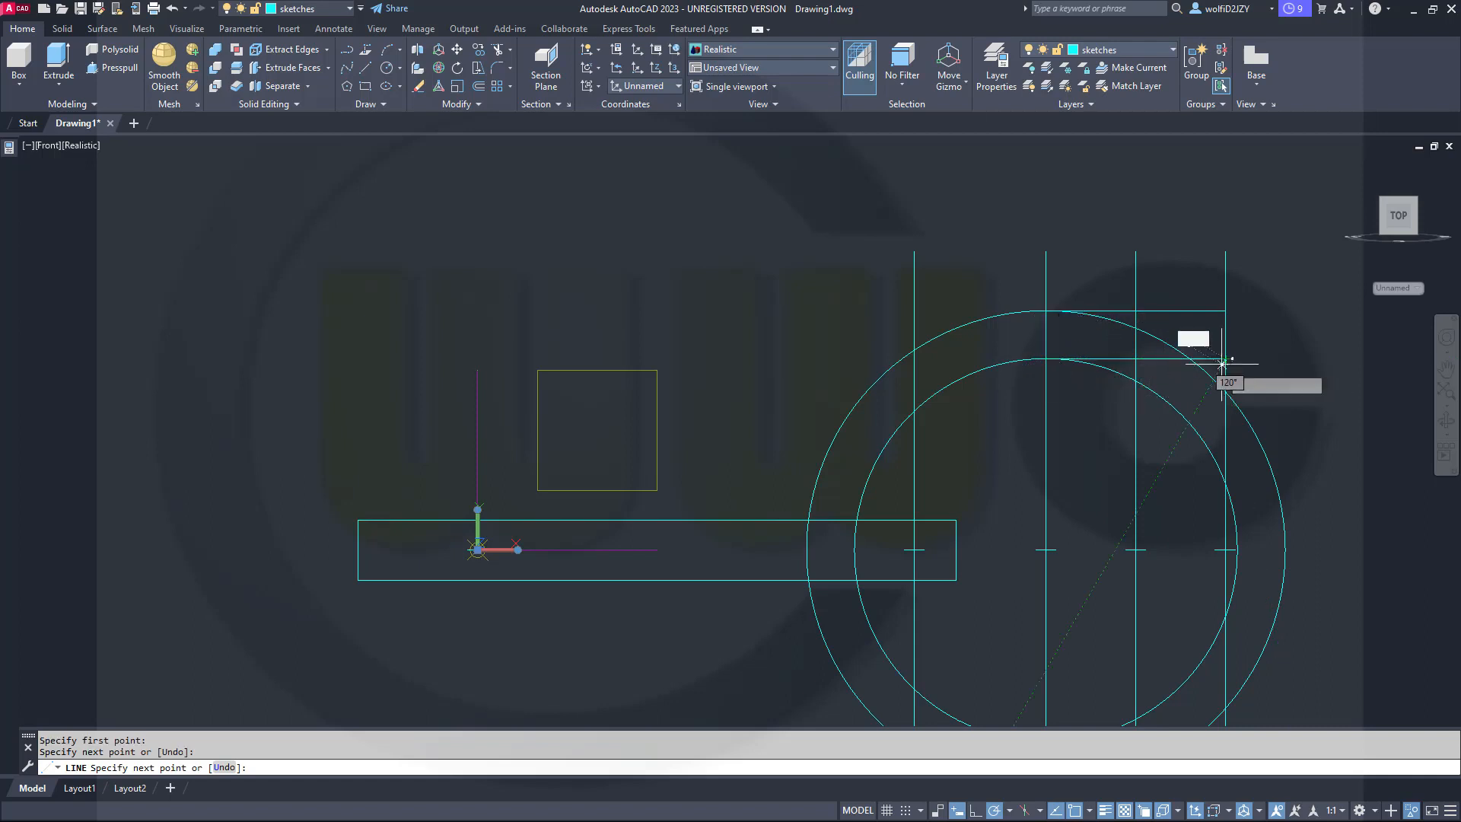
pyautogui.press('Return')
# Draw two horizontal lines from the lowest points of the inner and outer circles to the vertical line through the fourth node.
pyautogui.moveTo(1175, 456)
pyautogui.mouseDown(button='middle')
pyautogui.moveTo(1083, 326)
pyautogui.moveTo(1140, 234)
pyautogui.mouseUp(button='middle')
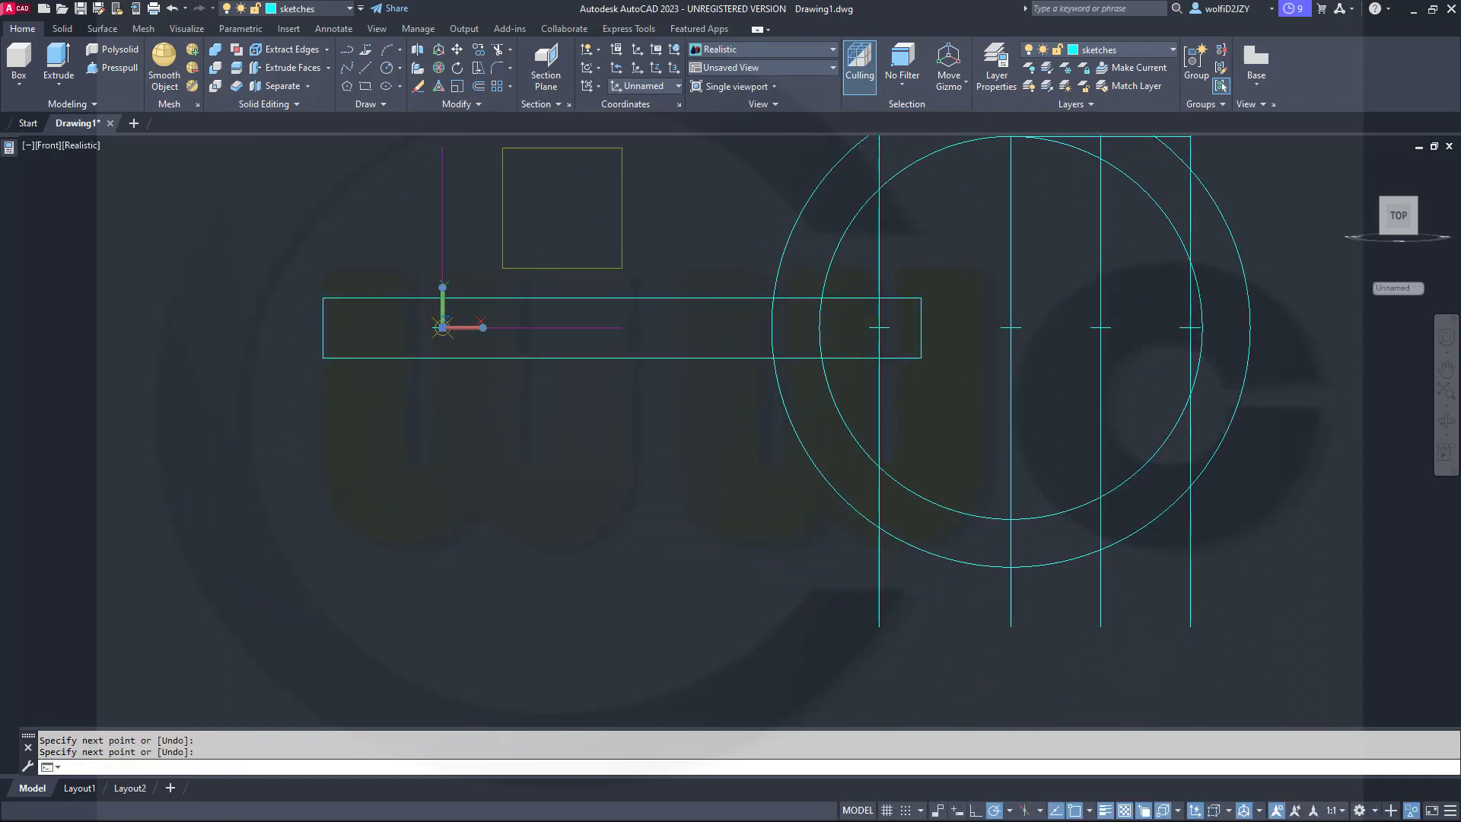
pyautogui.press('Return')
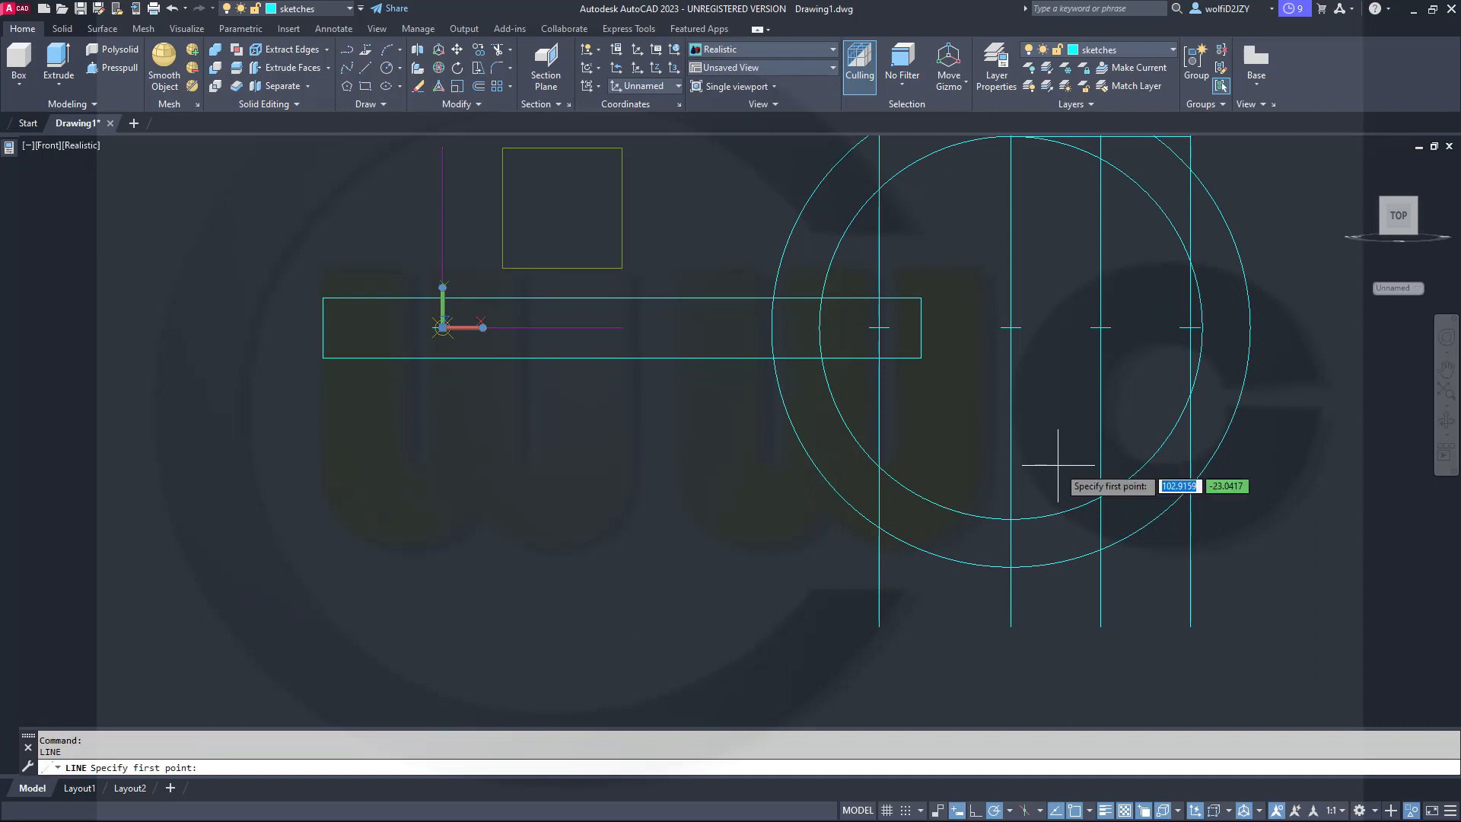
pyautogui.click(1010, 520)
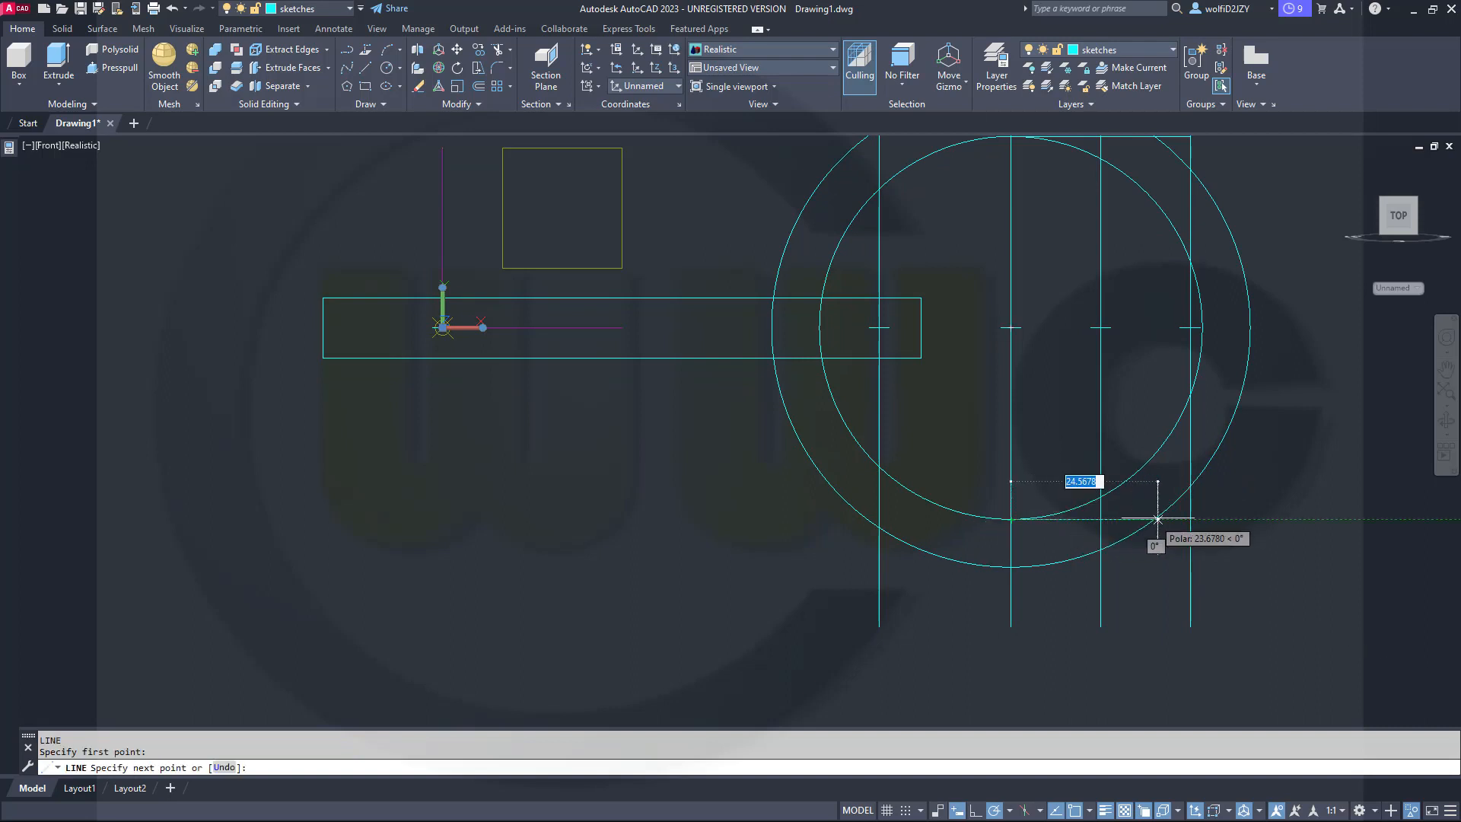
pyautogui.click(1190, 520)
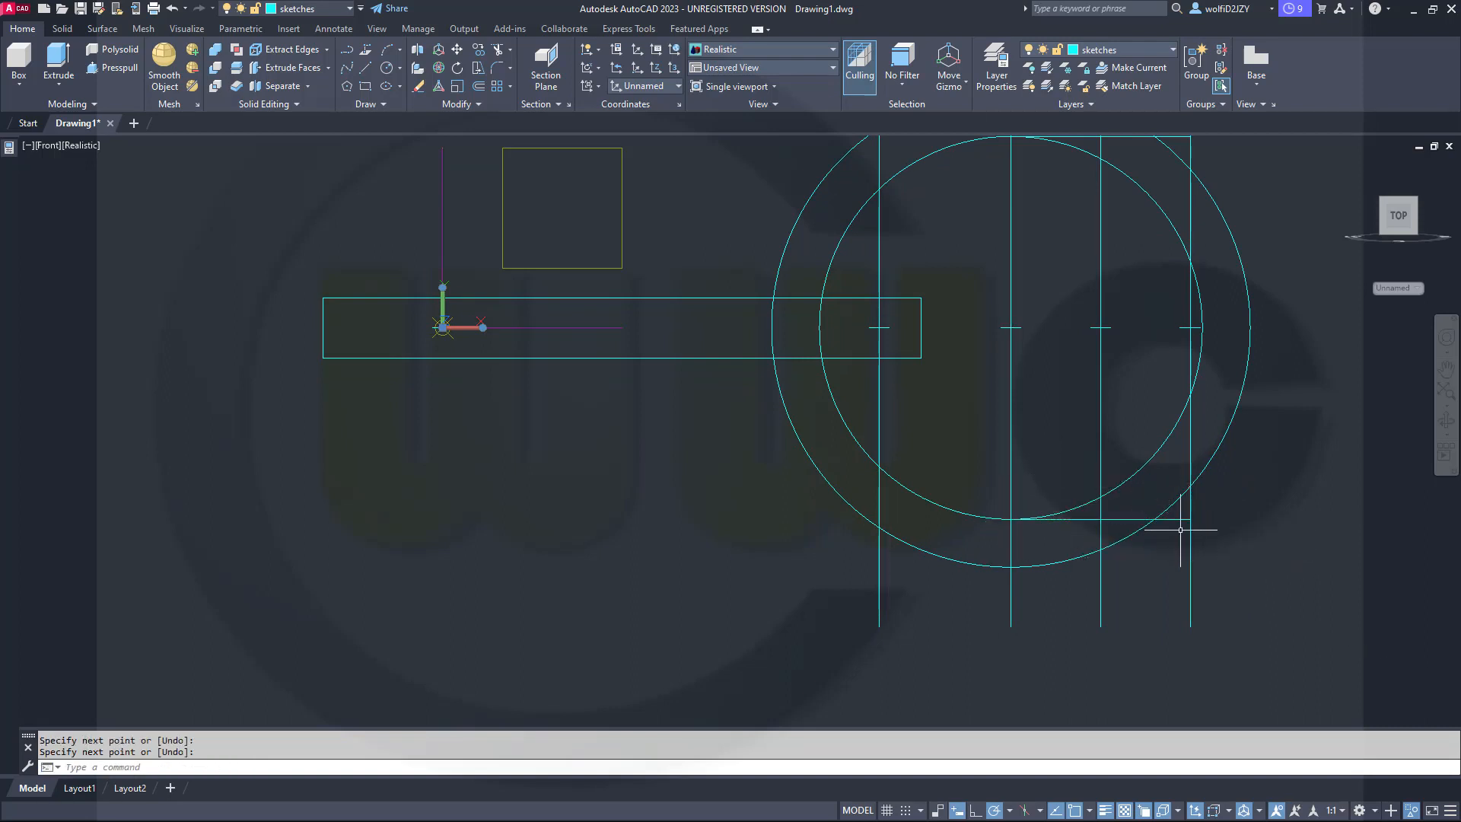
pyautogui.press('Return')
pyautogui.press('Return')
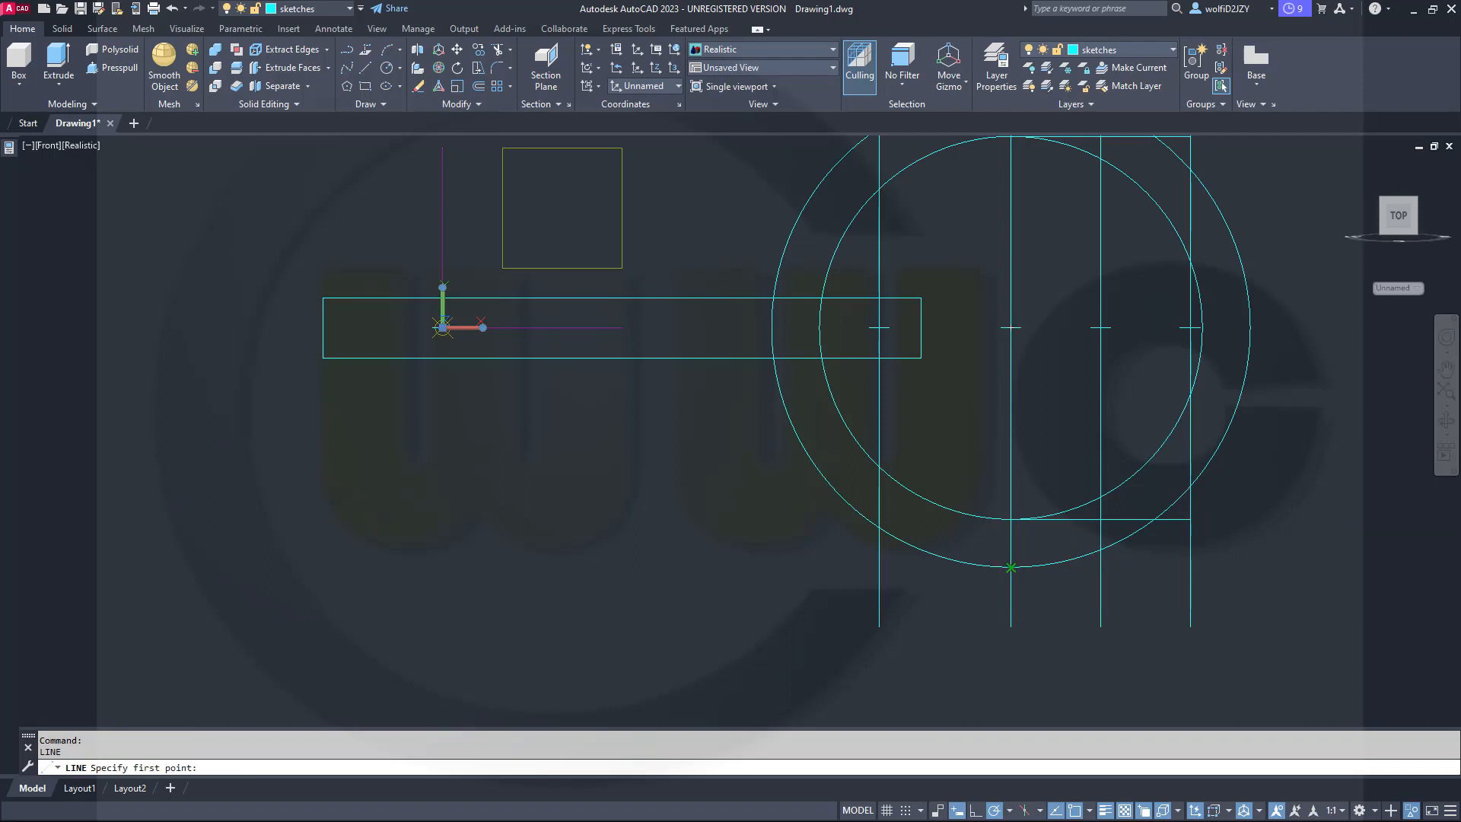
pyautogui.click(1011, 567)
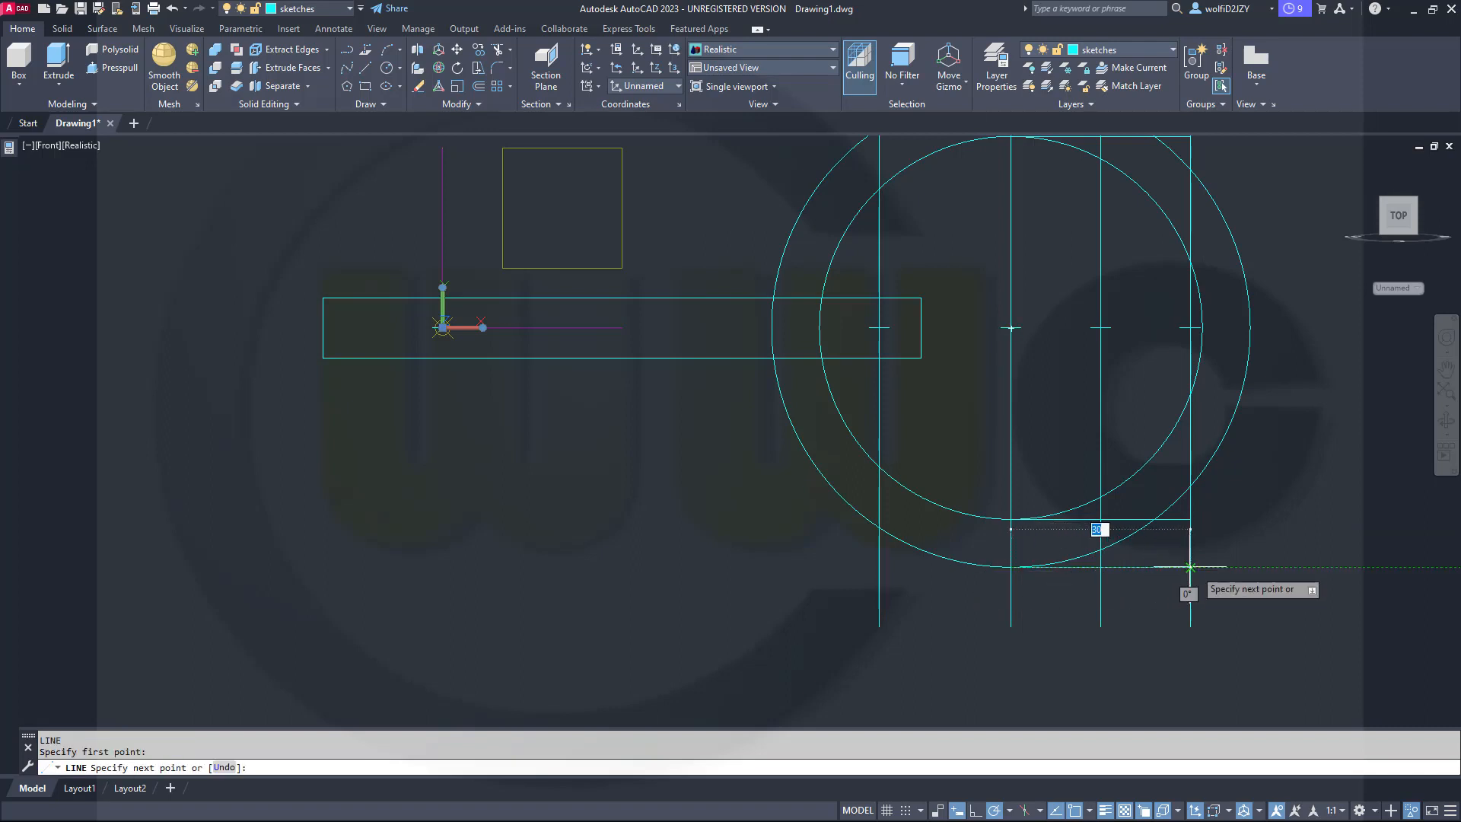
pyautogui.click(1192, 567)
pyautogui.press('Return')
pyautogui.press('Return')
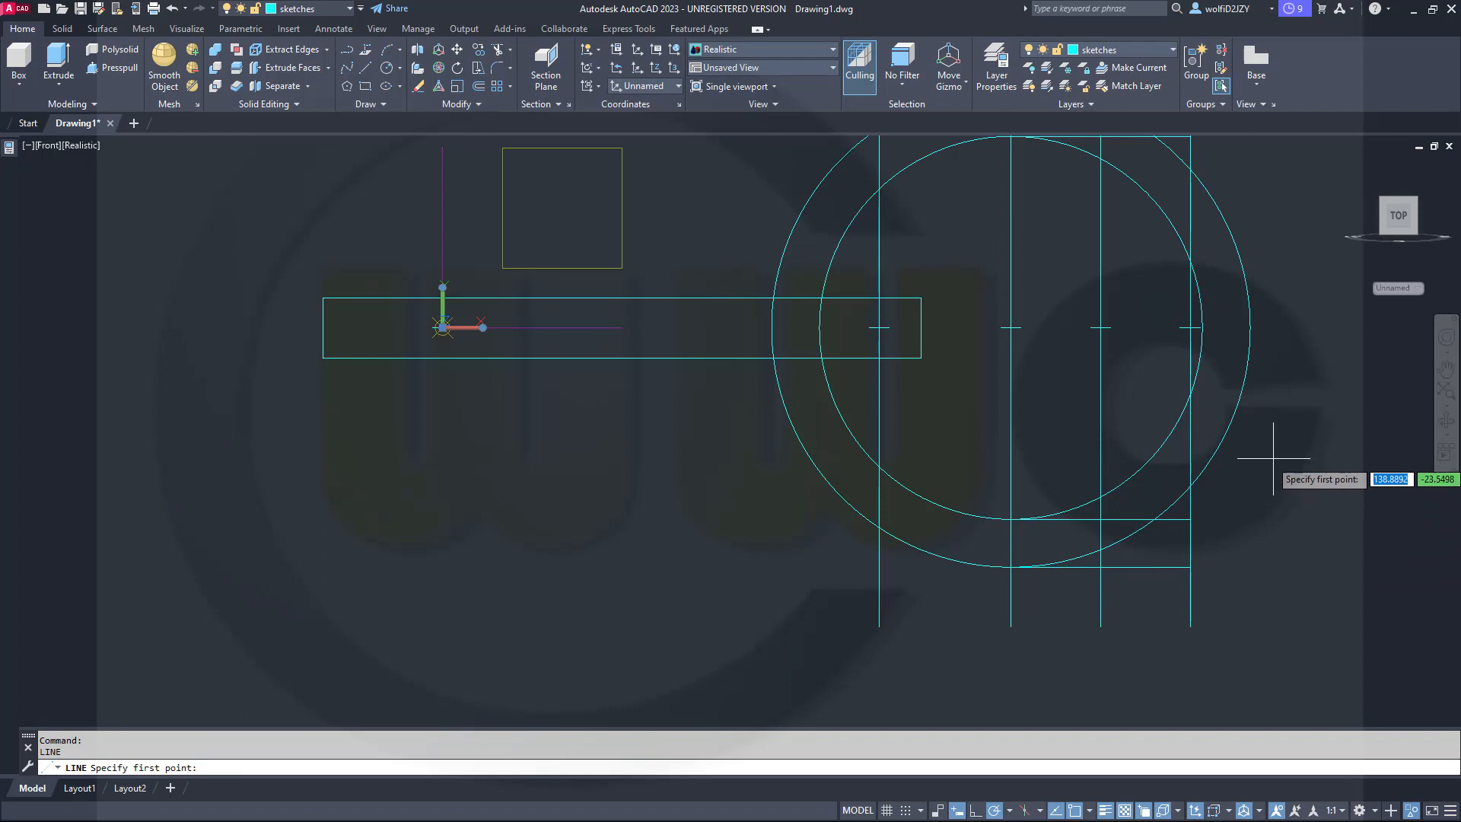
pyautogui.press('Escape')
# Trim the three outer vertical lines and the circle arcs inside the fork opening, using the whole profile as cutting edges.
pyautogui.scroll(-4, 1275, 459)
pyautogui.scroll(3, 1162, 379)
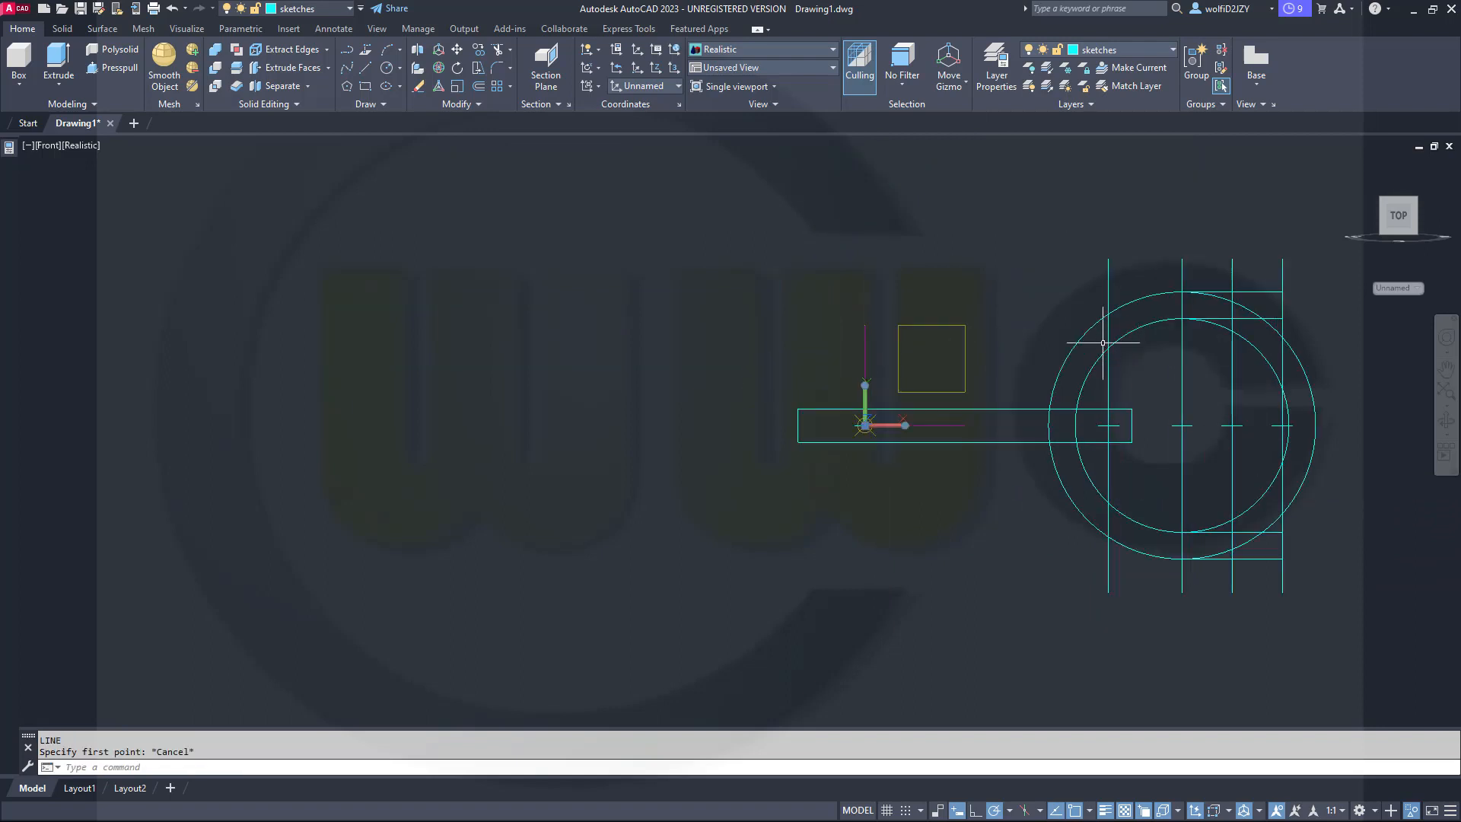
pyautogui.moveTo(844, 280); pyautogui.dragTo(624, 280, button='middle')
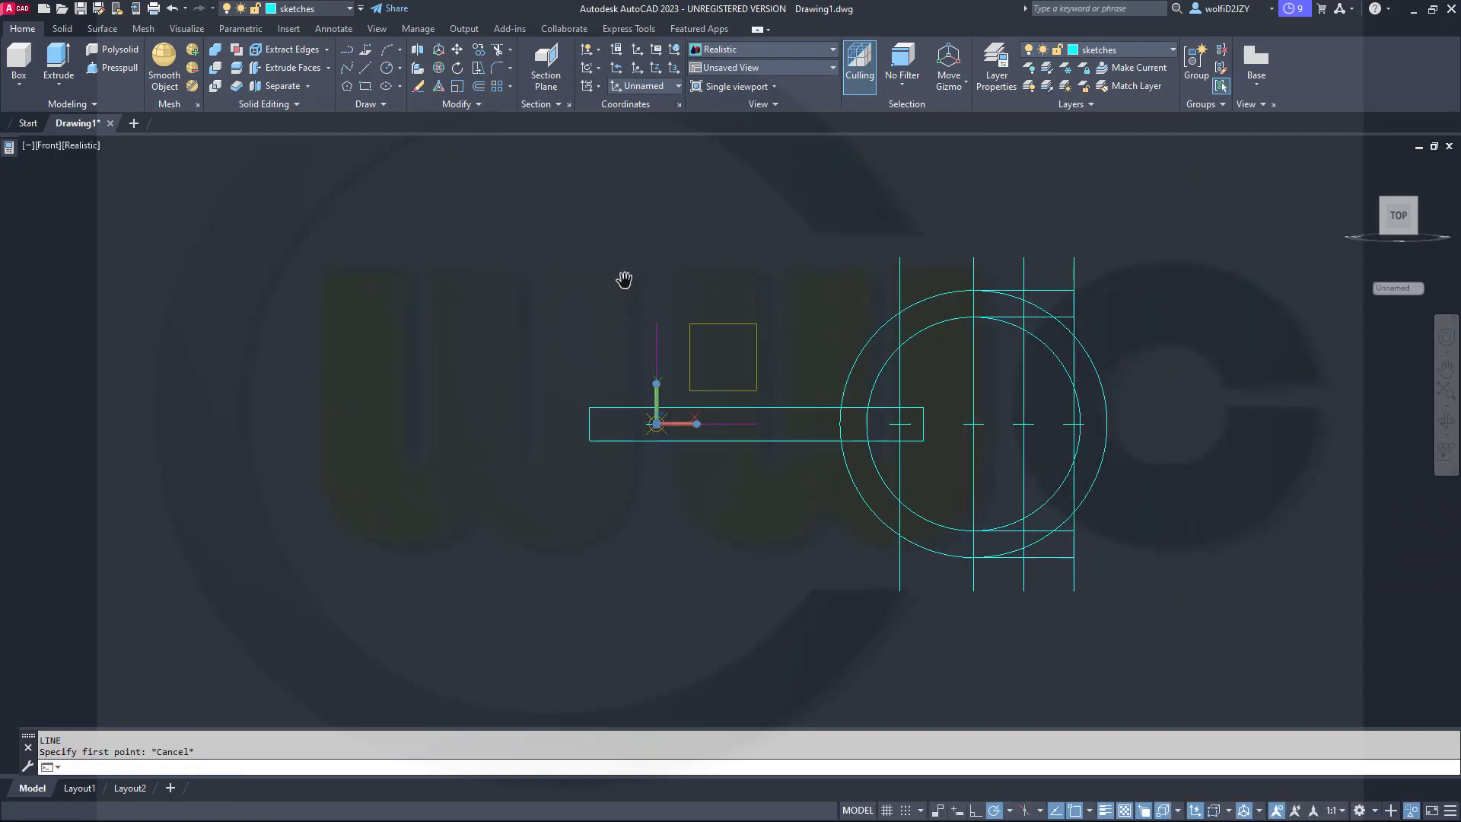
pyautogui.click(499, 52)
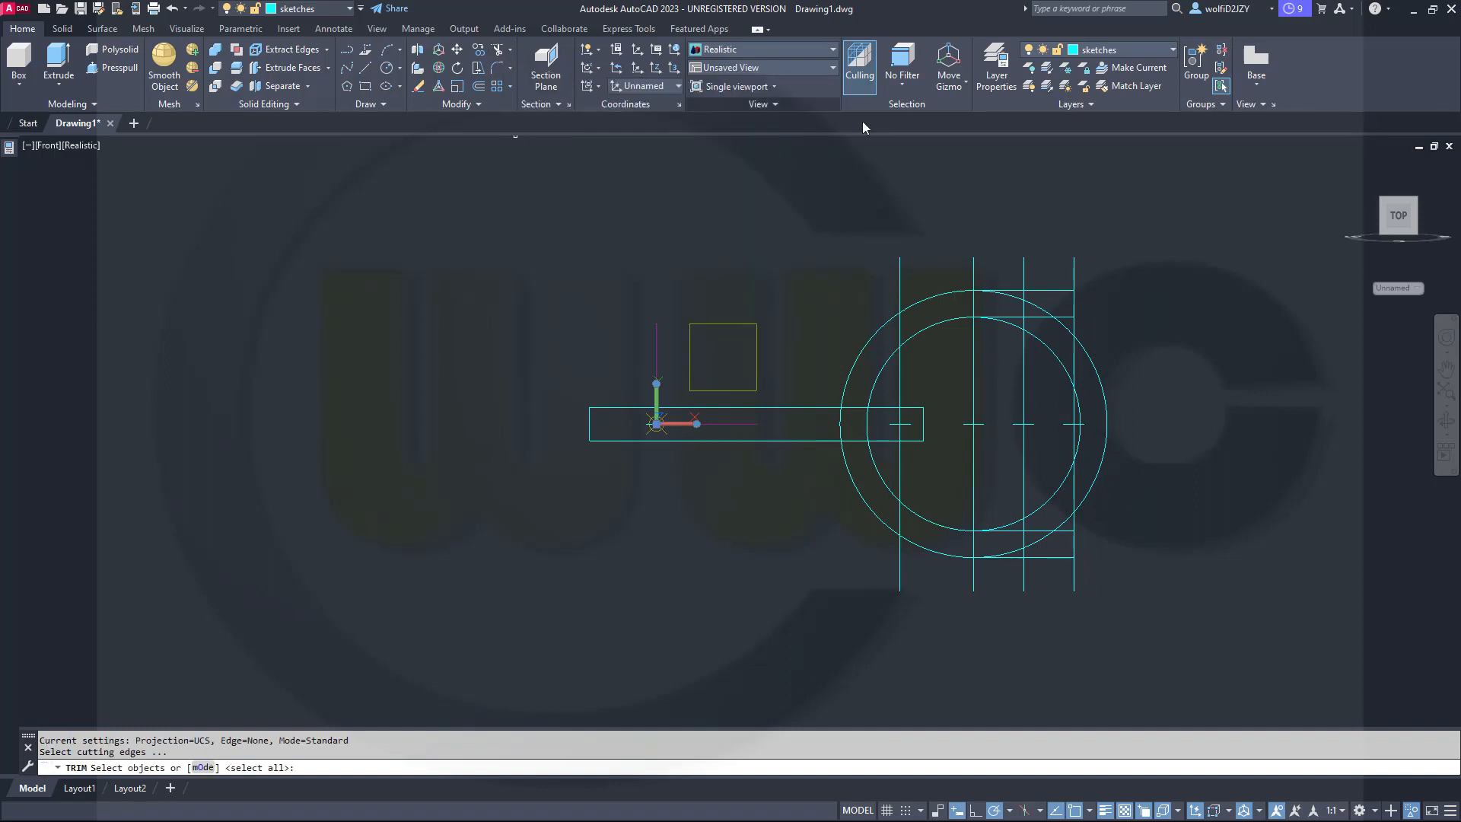
pyautogui.click(1183, 618)
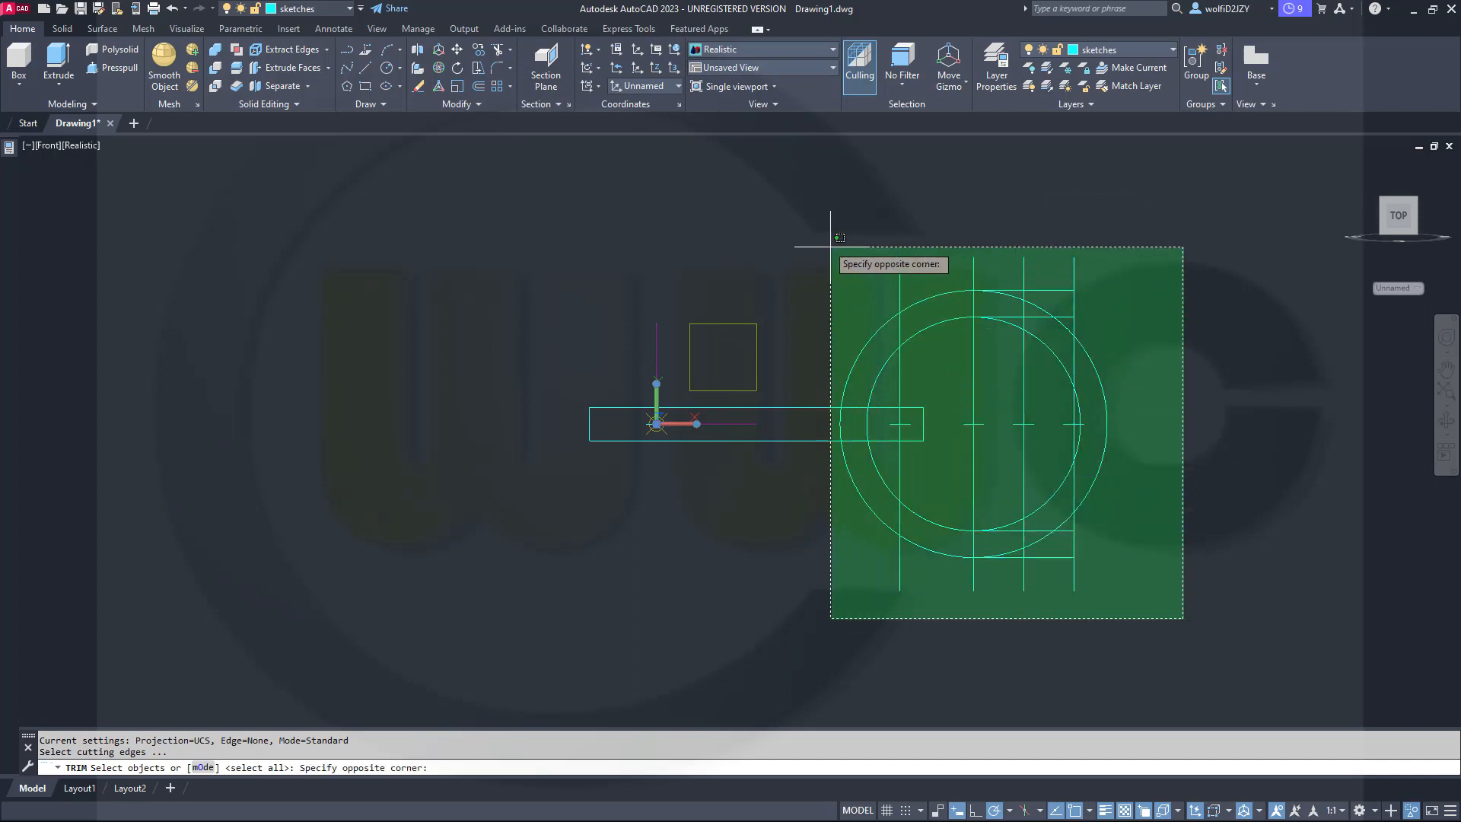
pyautogui.click(793, 219)
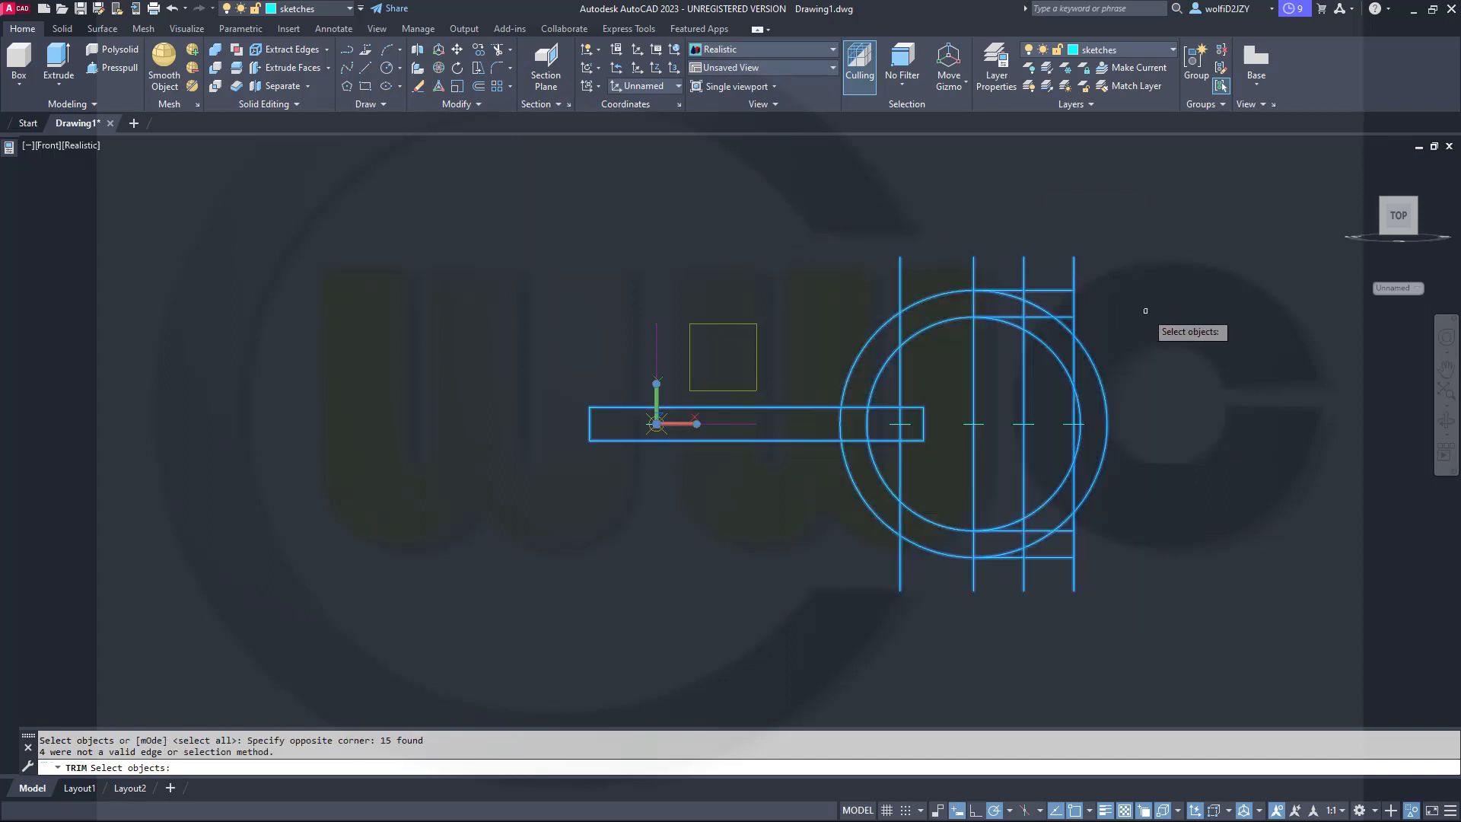
pyautogui.press('Return')
pyautogui.scroll(2, 1152, 326)
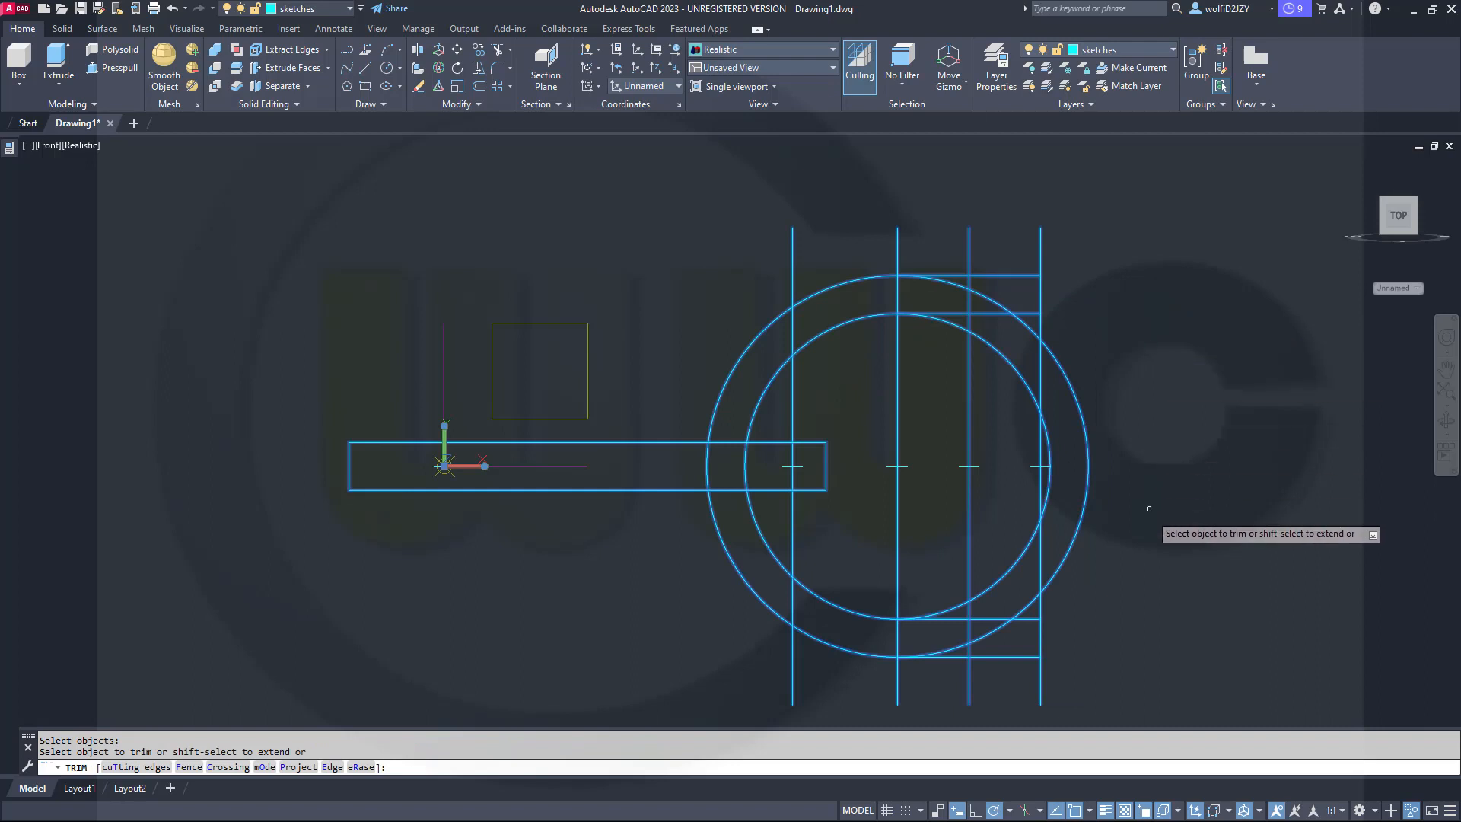
pyautogui.click(1114, 604)
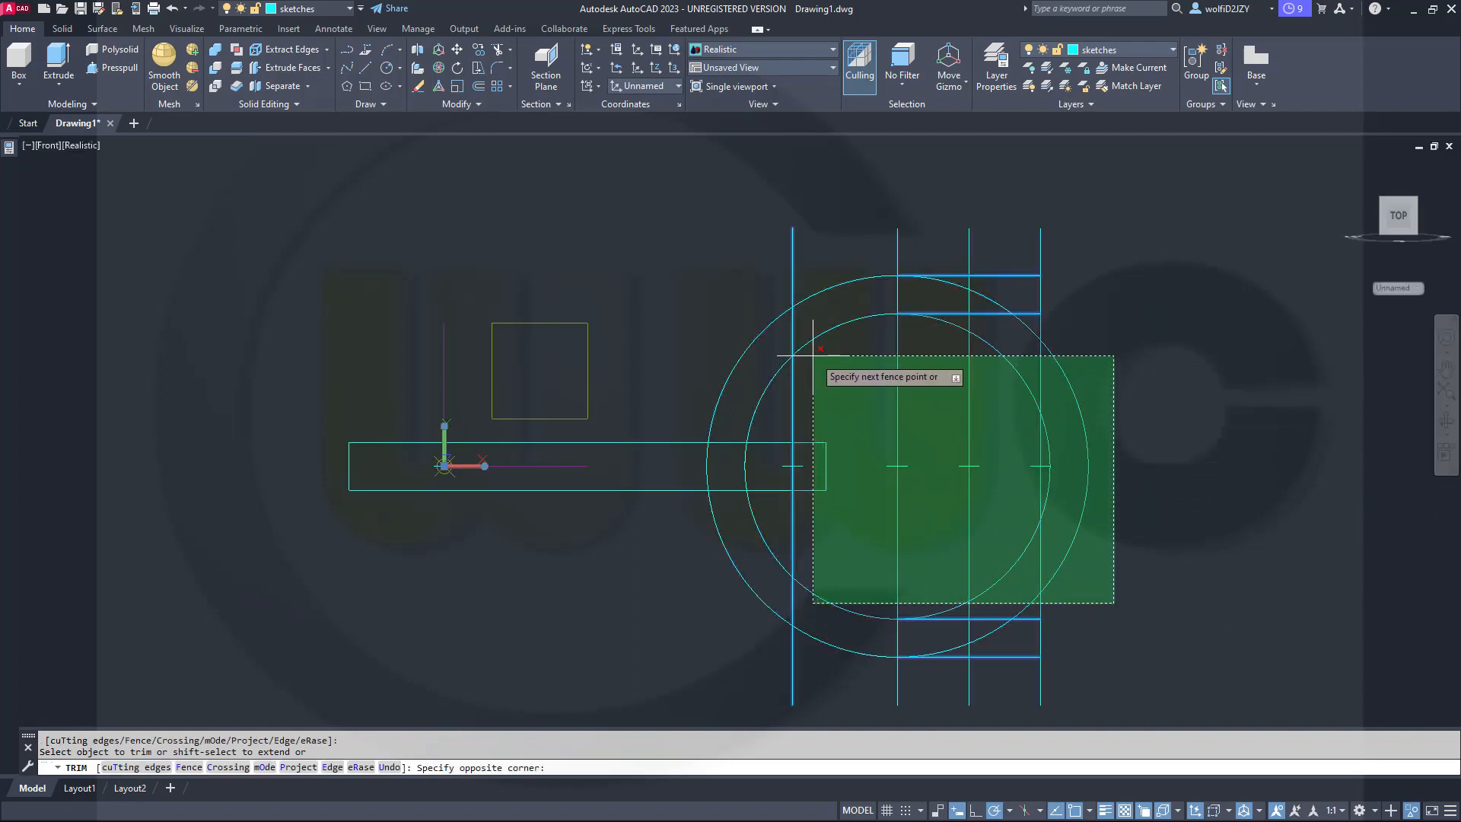
pyautogui.click(871, 335)
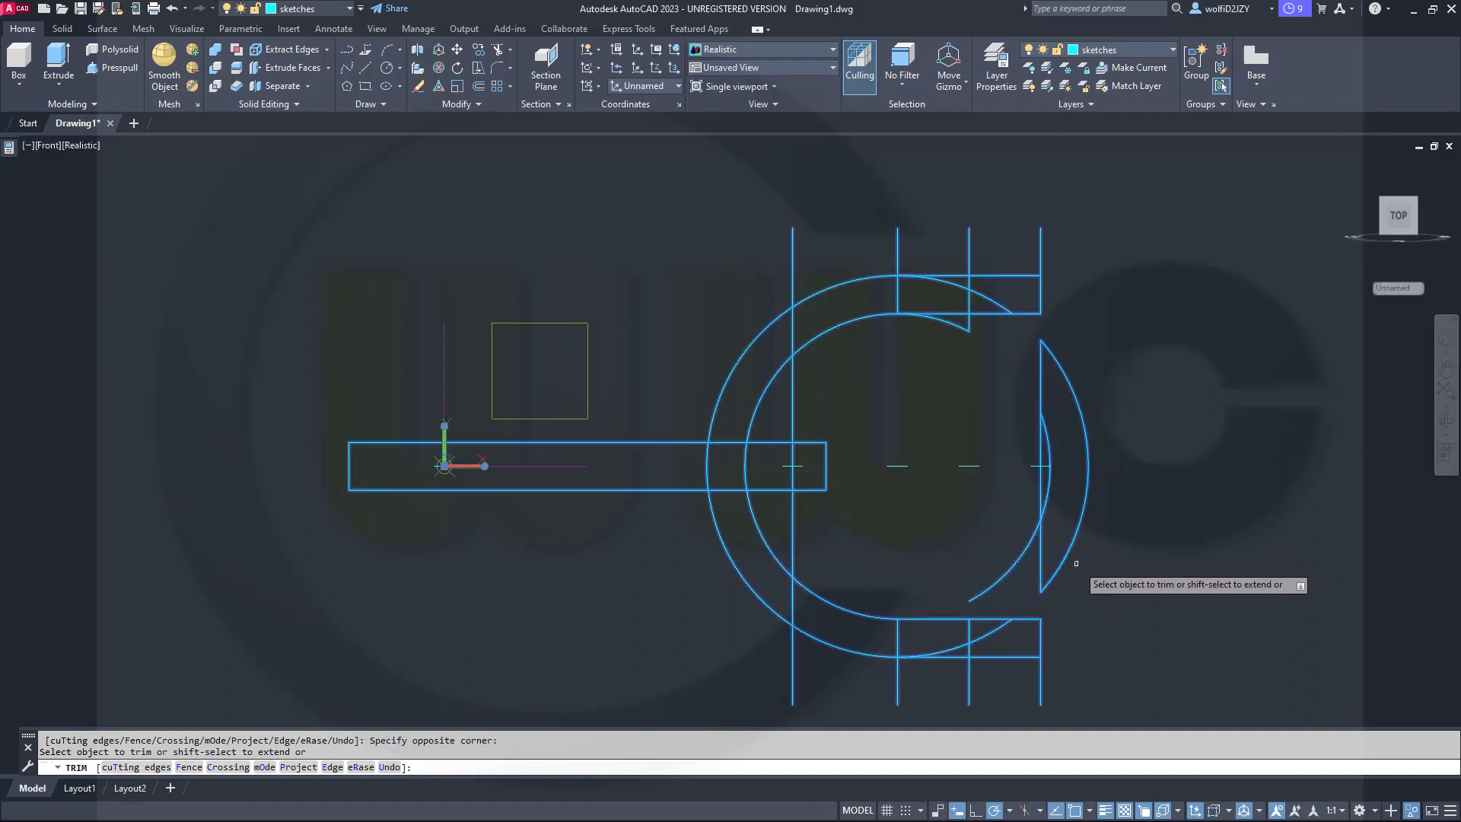
pyautogui.click(991, 395)
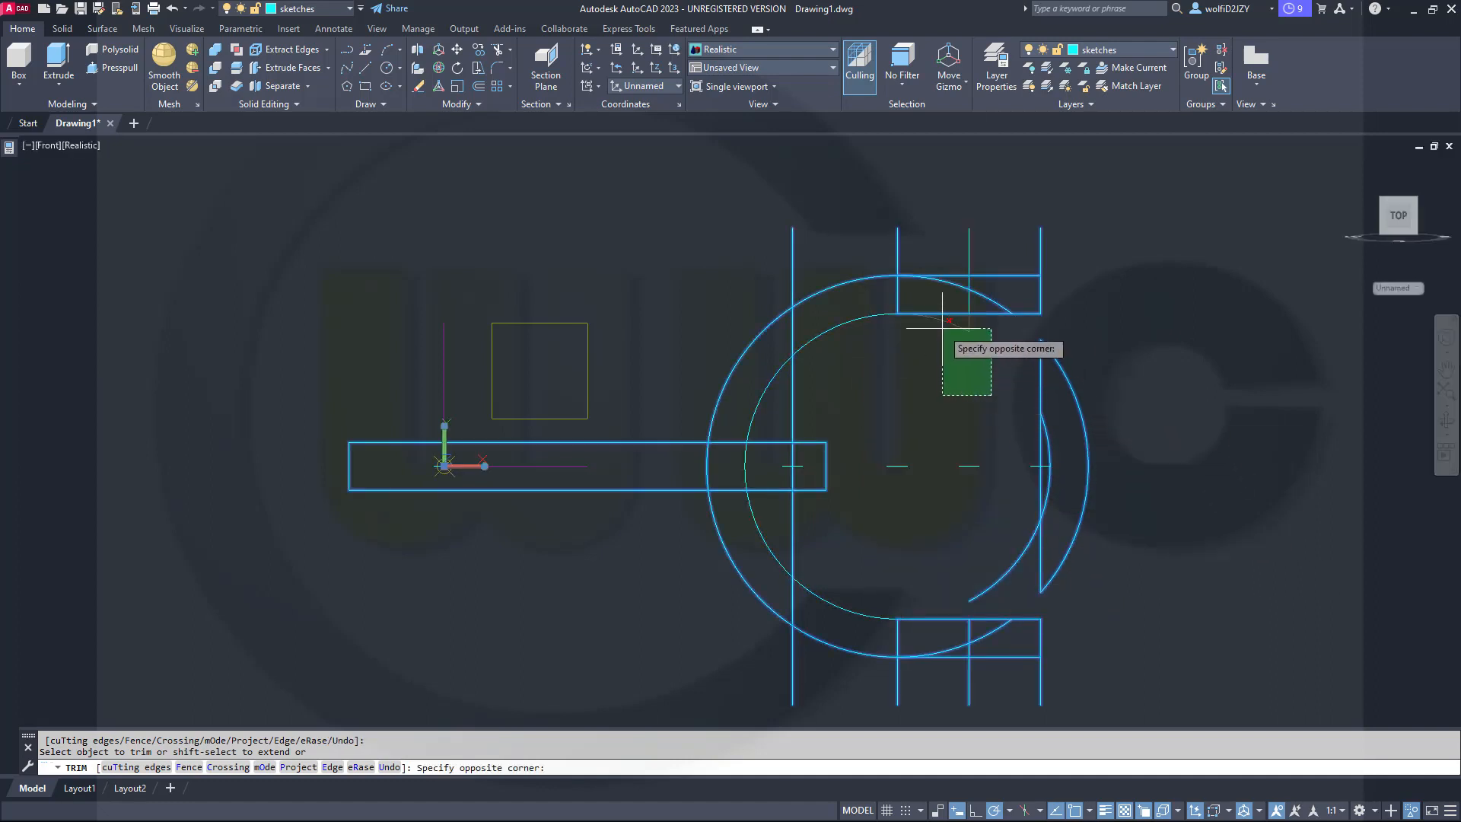
pyautogui.click(943, 319)
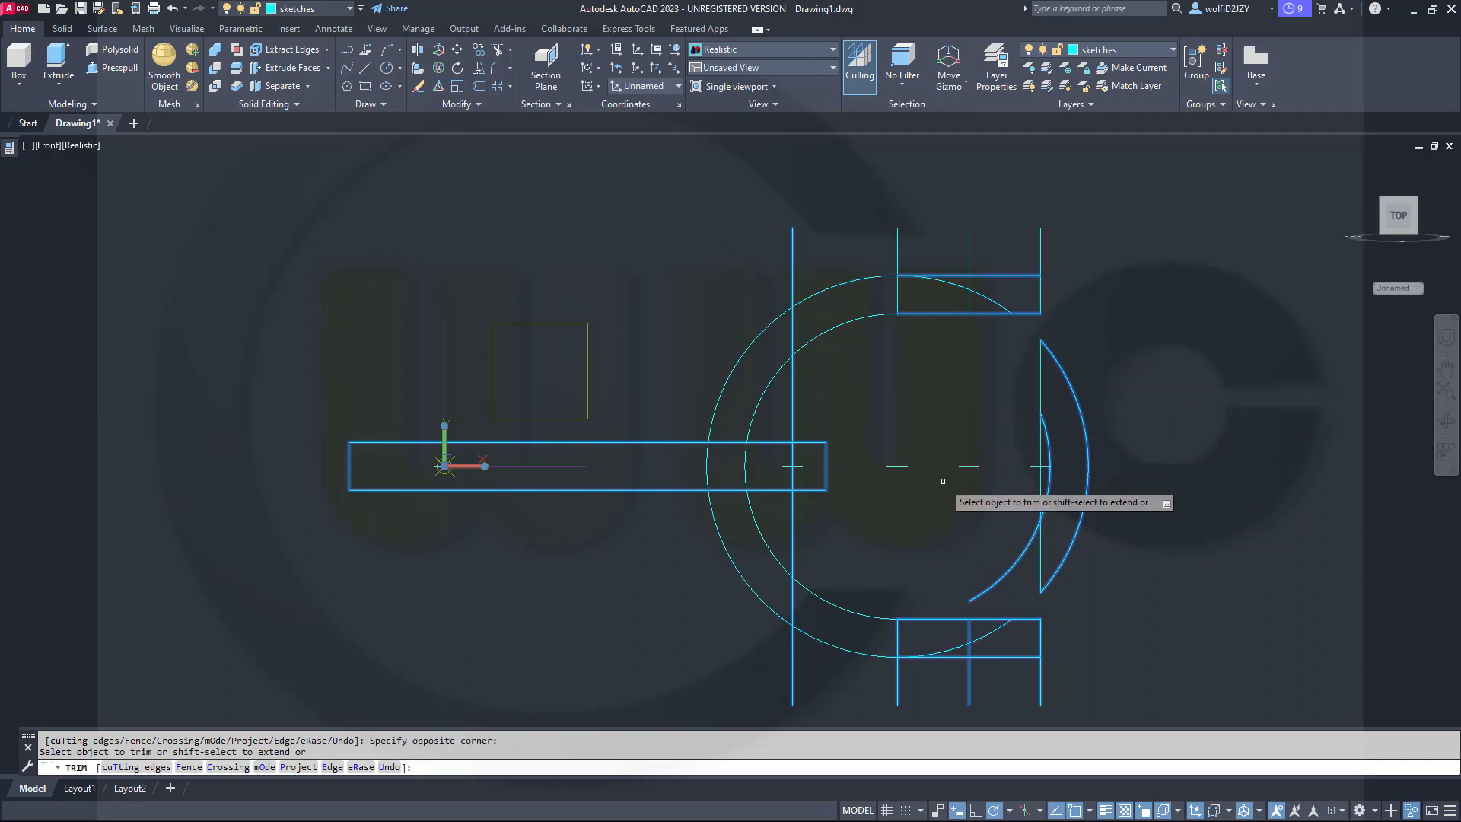
# Erase the leftover outer and inner circle arcs and the vertical segment at the fork's open end.
pyautogui.rightClick(1134, 492)
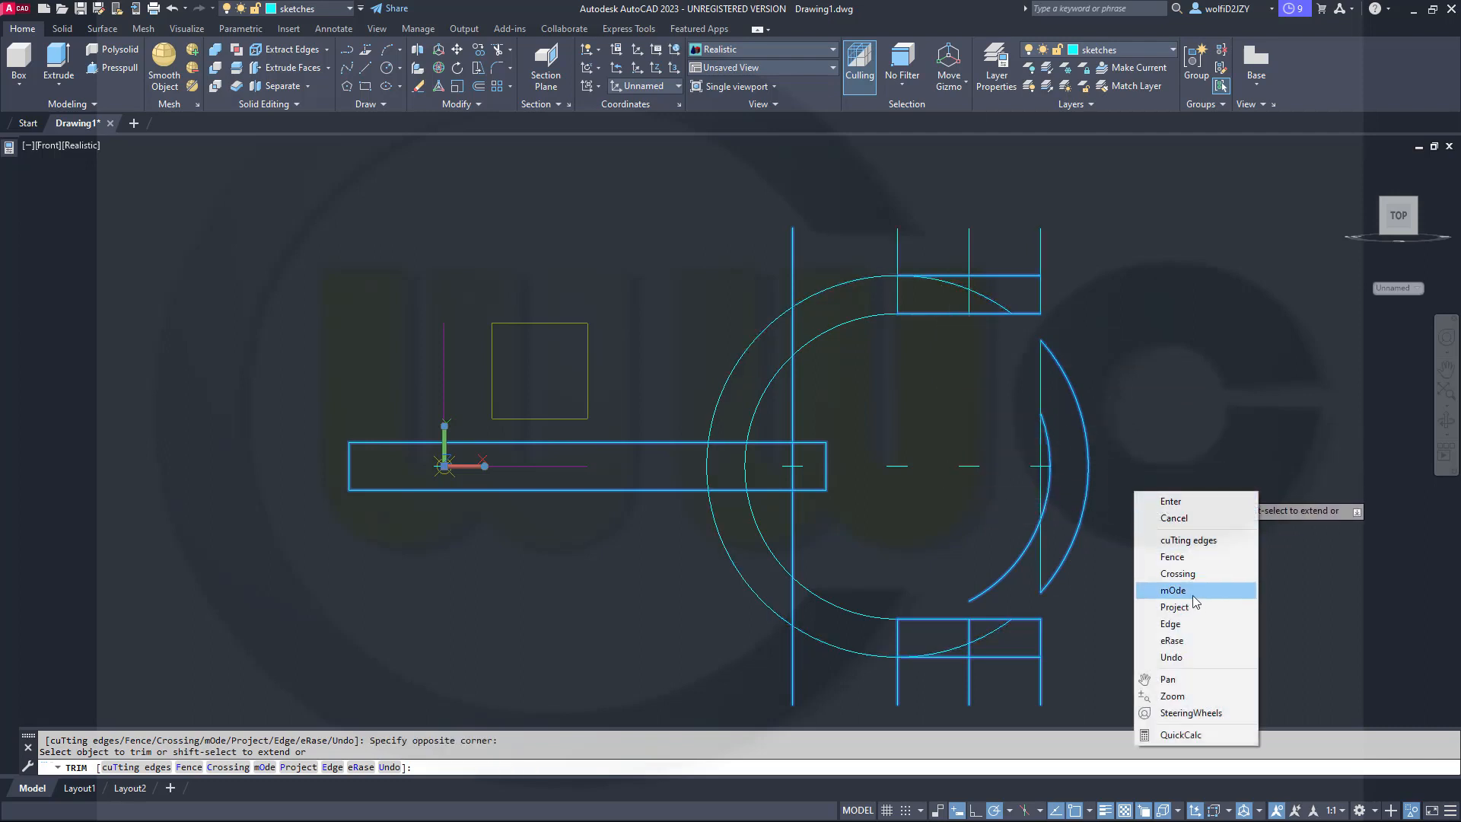
pyautogui.click(1172, 640)
pyautogui.click(1114, 576)
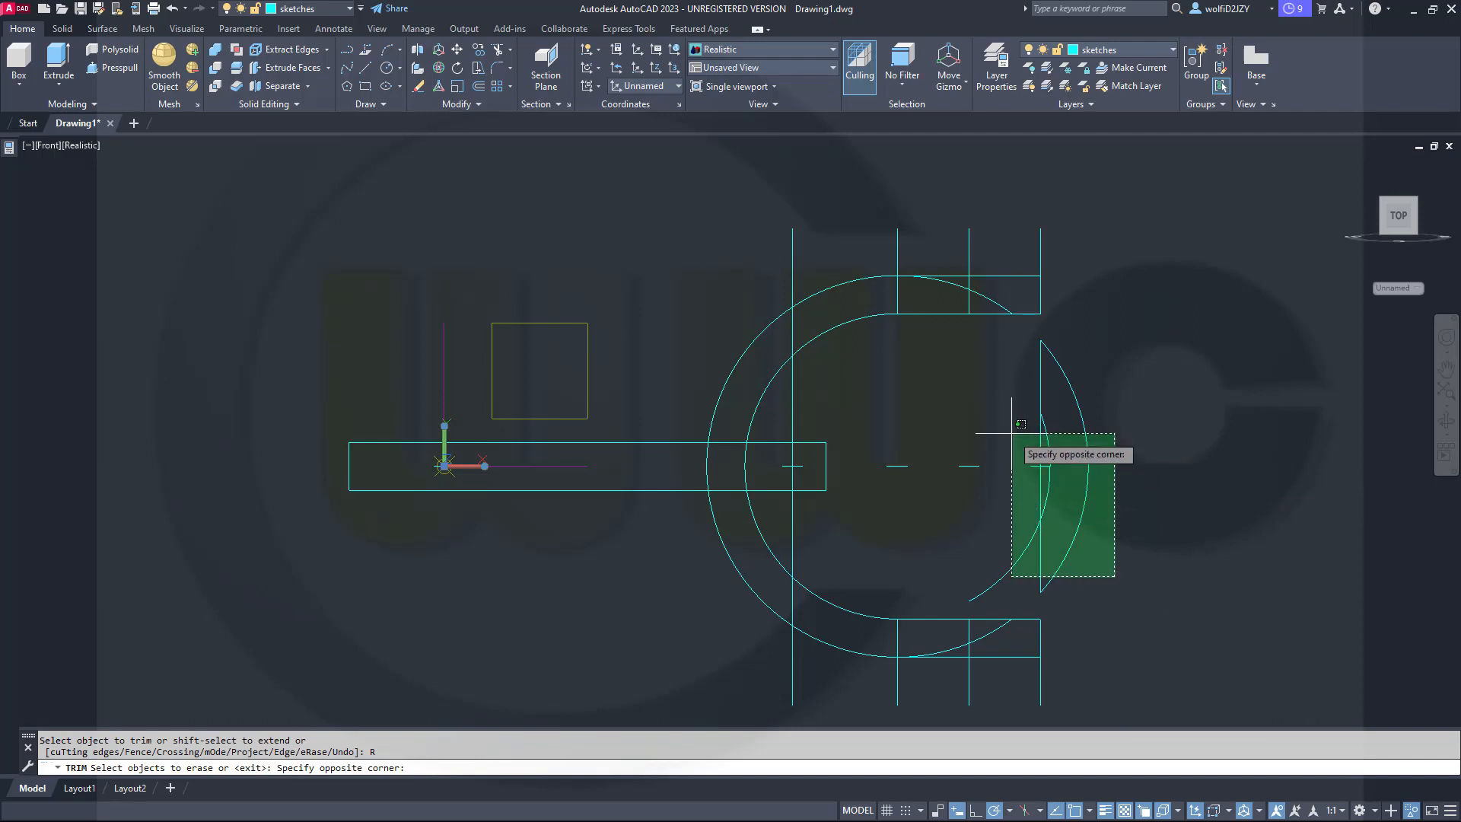
pyautogui.click(1011, 502)
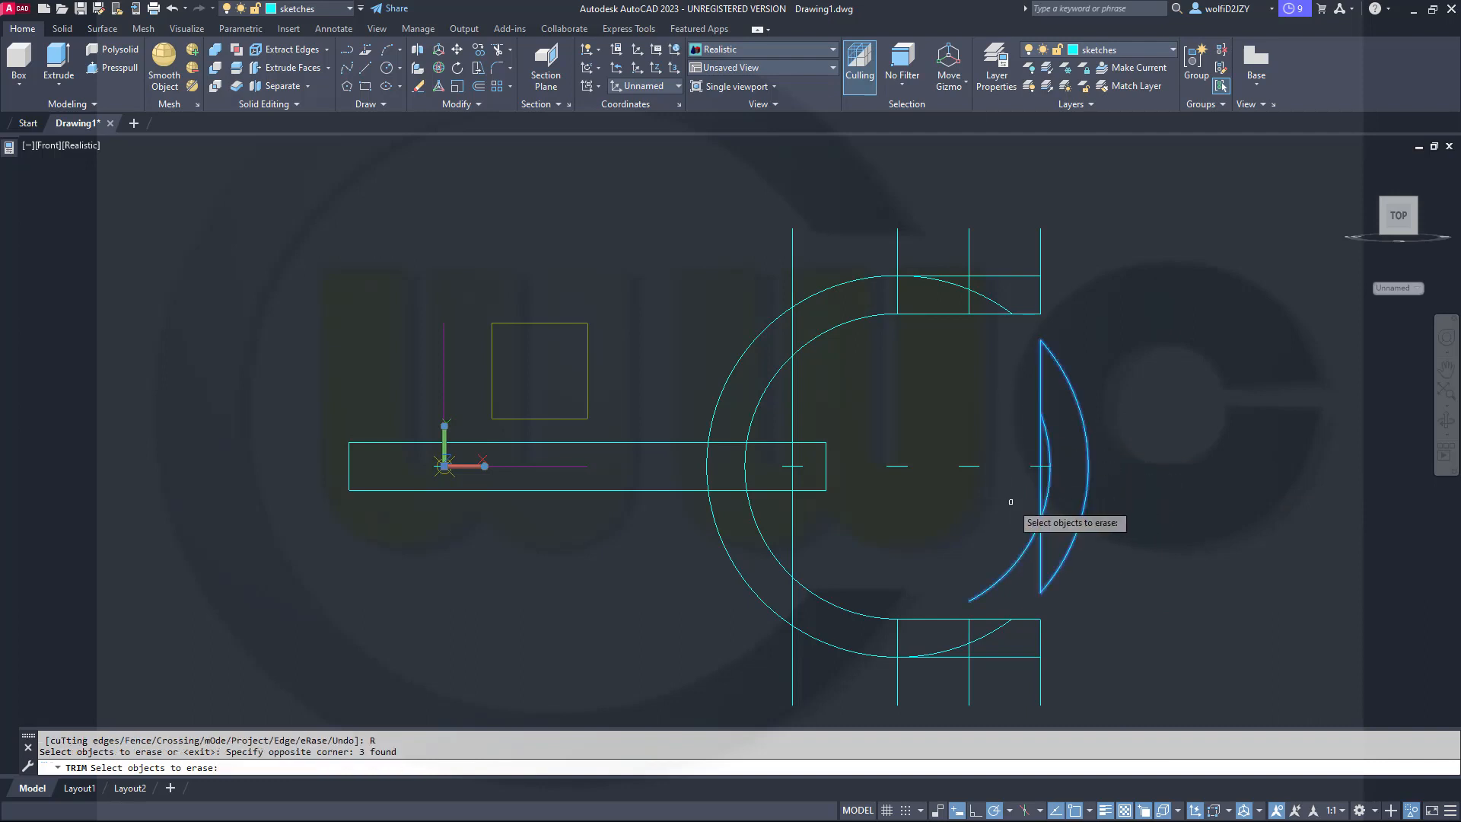
pyautogui.press('Return')
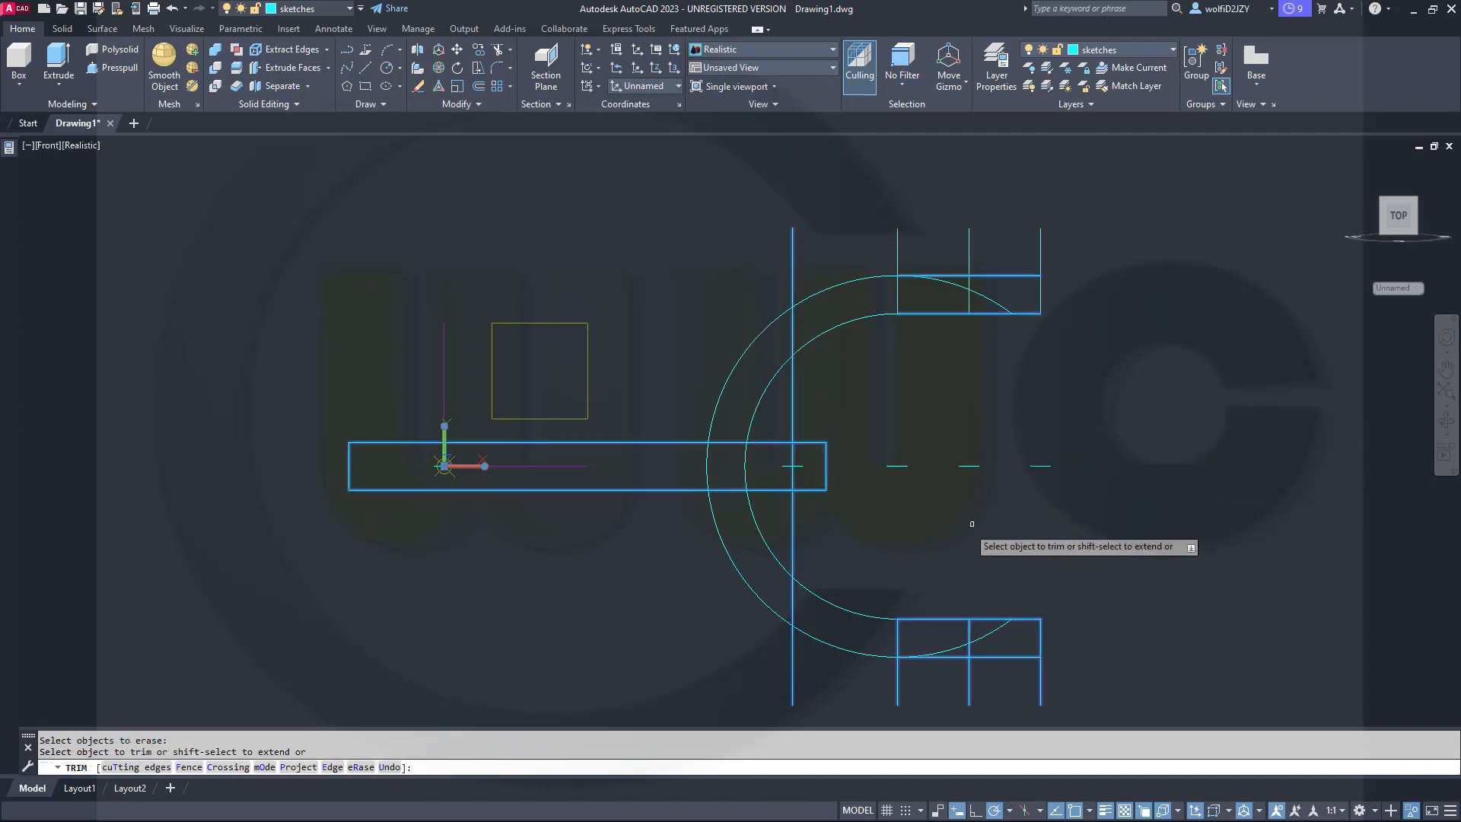
# Trim the rectangle's long edges beyond the first vertical line and the inner circle's arc on the shaft side of that line.
pyautogui.click(846, 518)
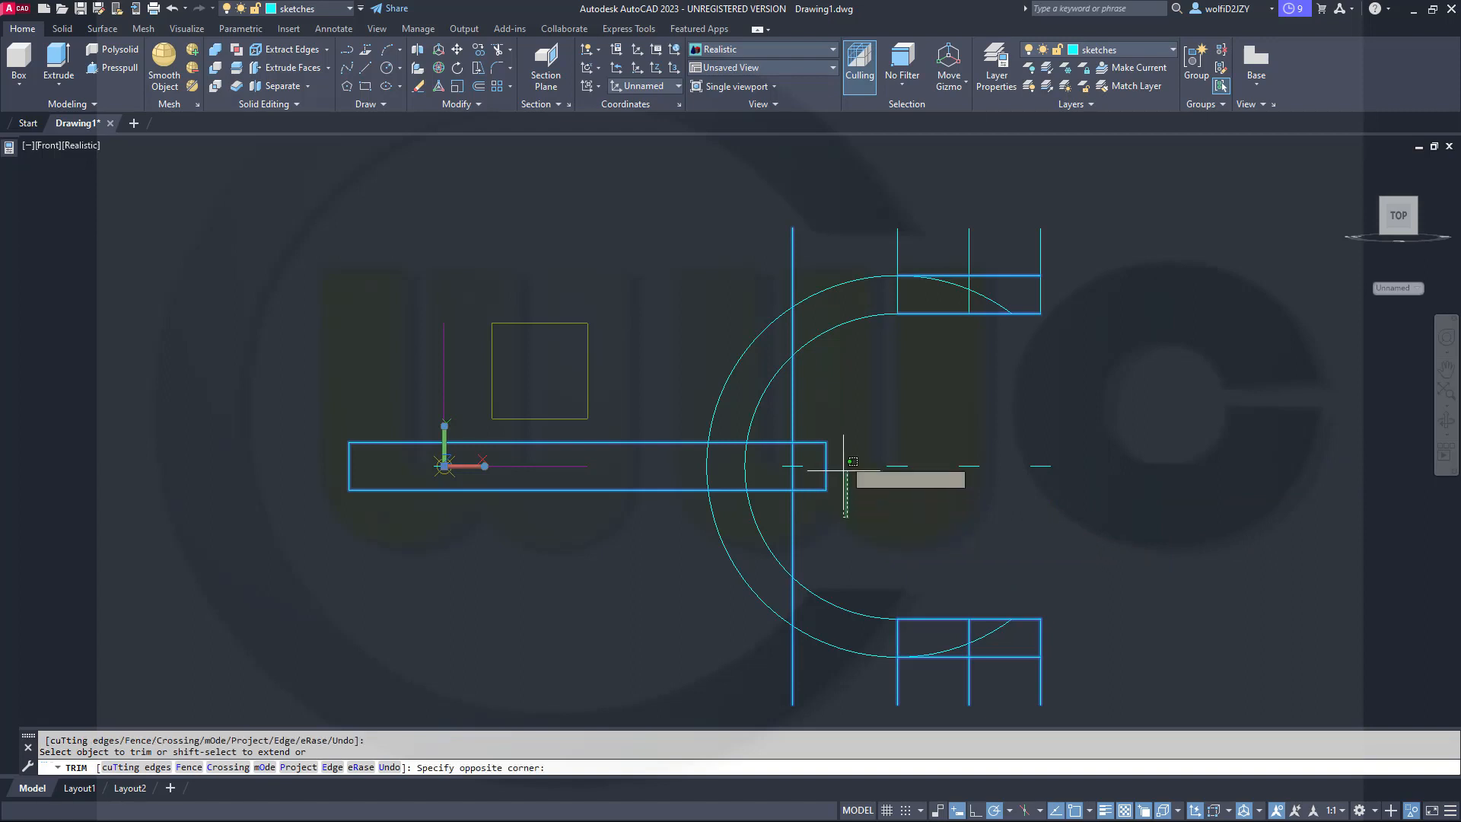
pyautogui.click(816, 428)
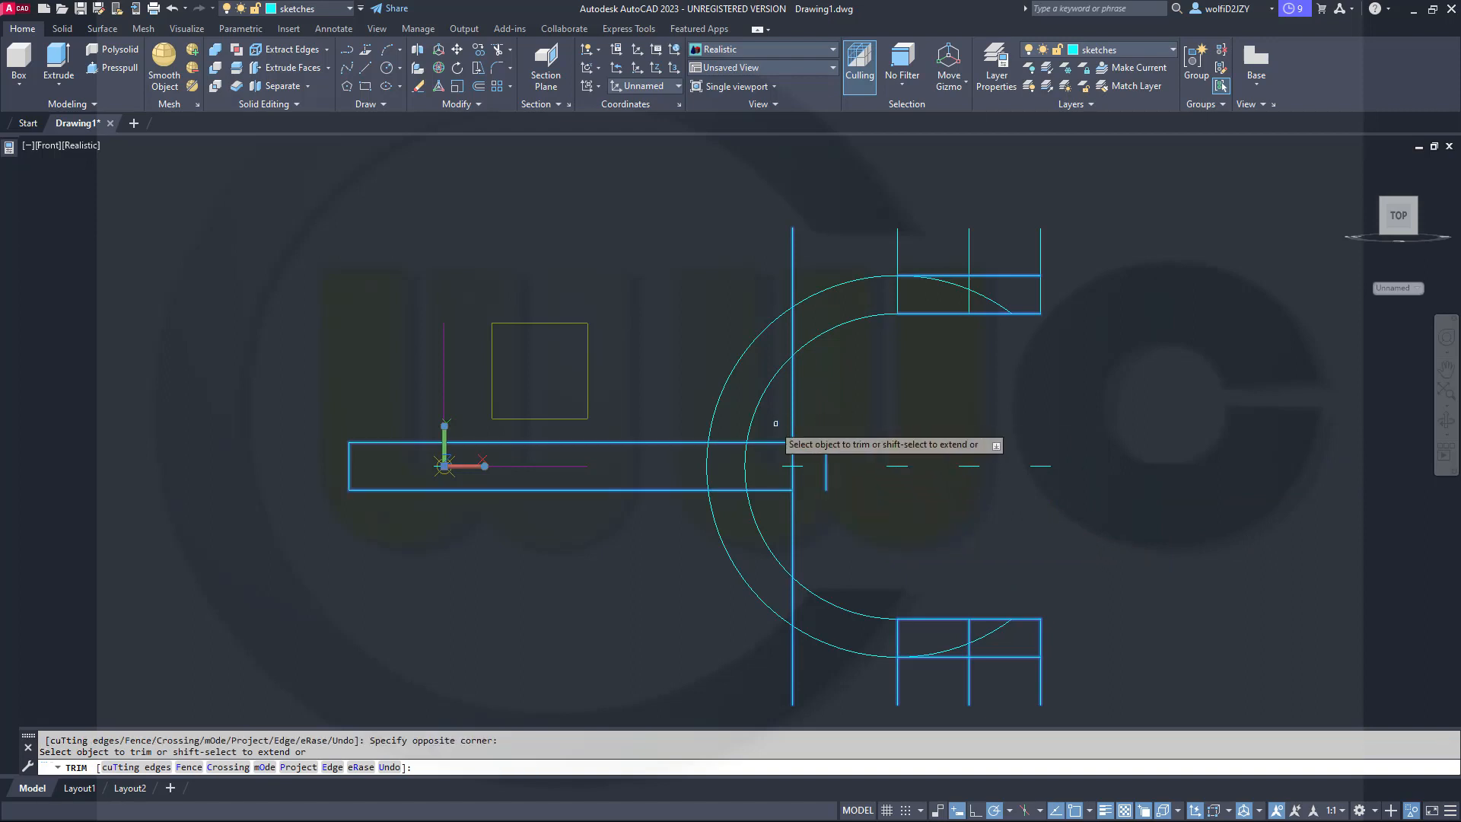
pyautogui.click(727, 415)
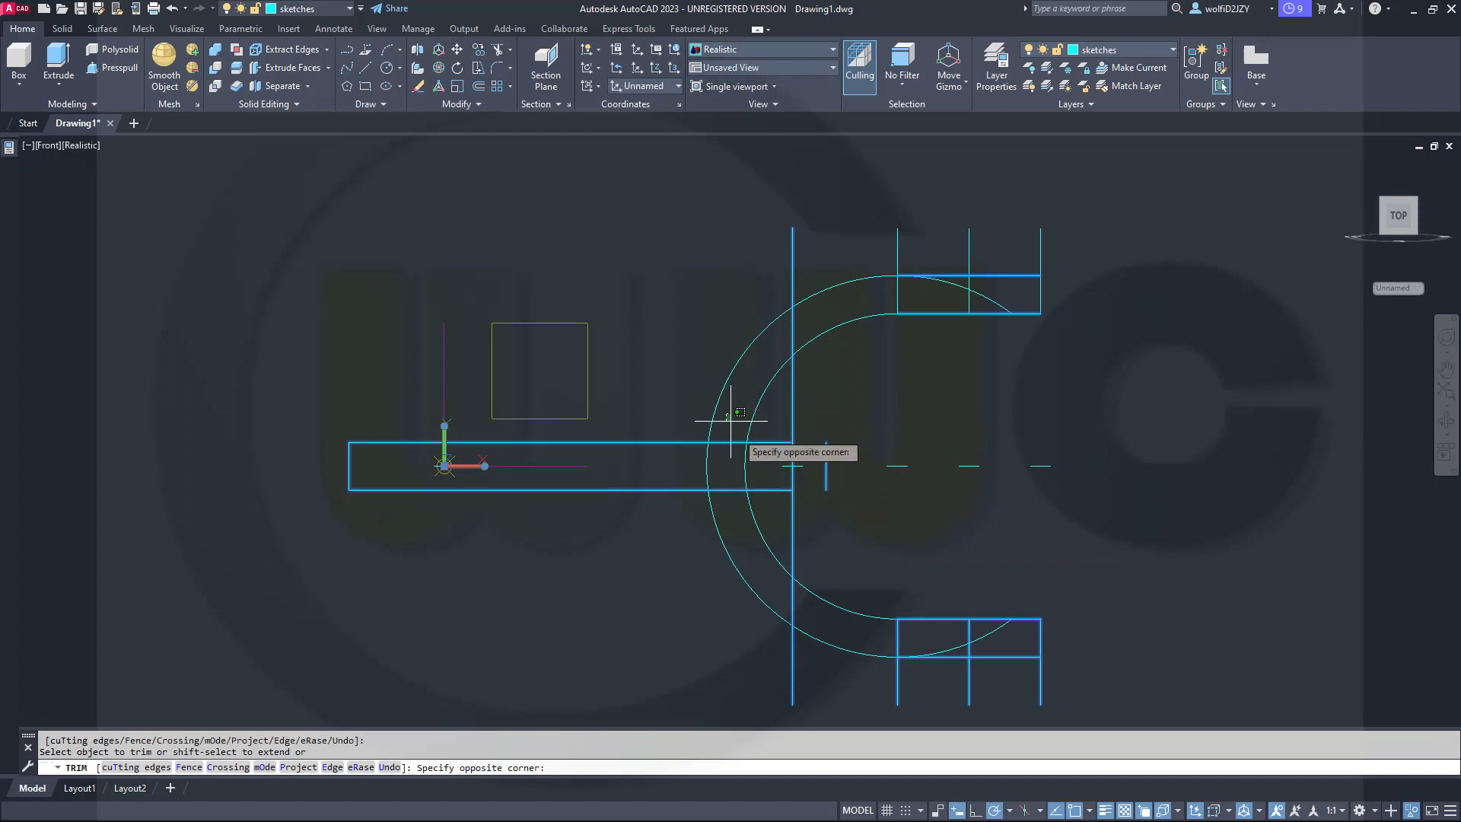
pyautogui.moveTo(758, 517); pyautogui.dragTo(760, 525)
pyautogui.click(760, 525)
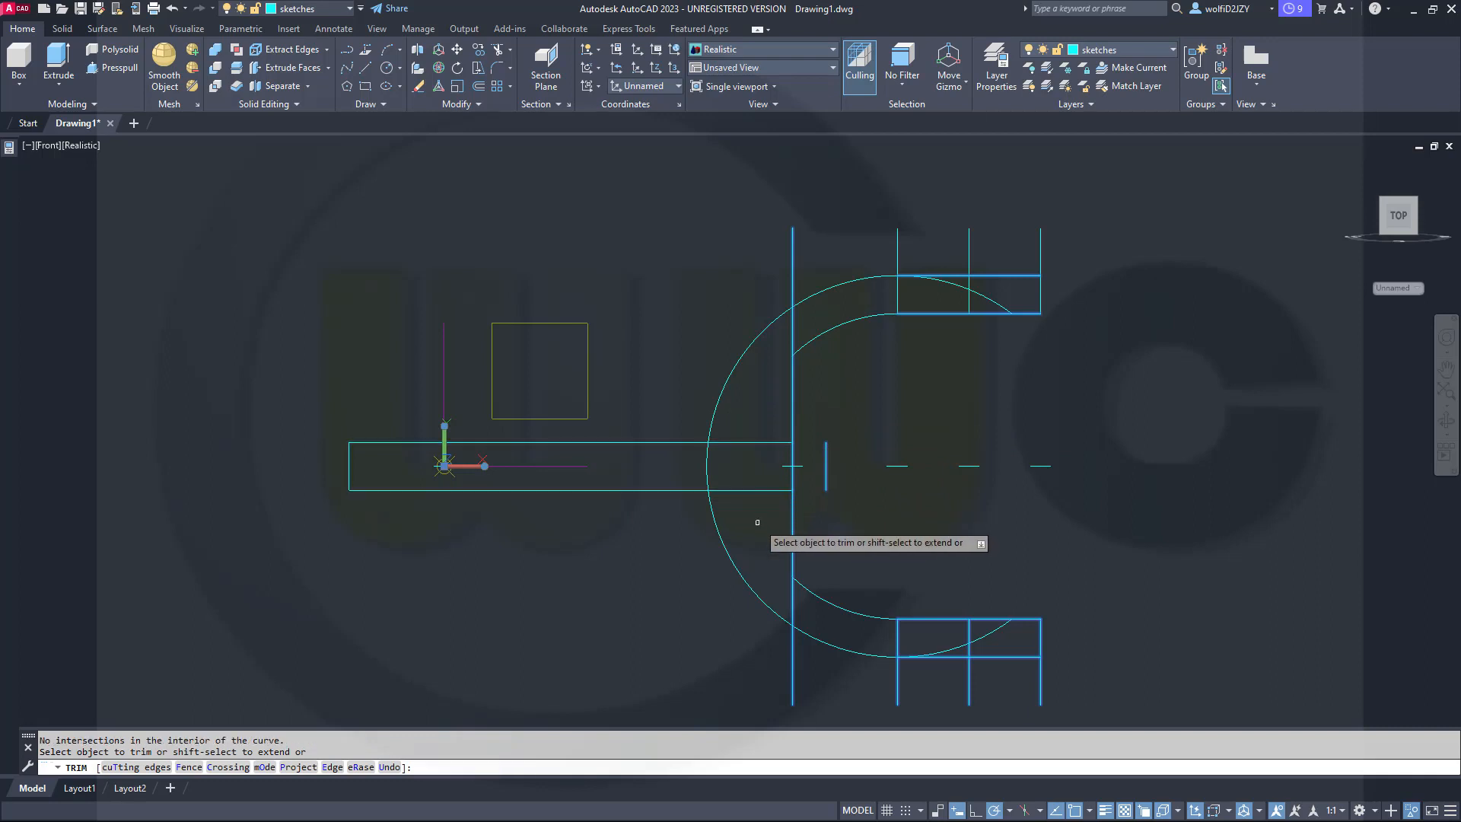
# Trim both long rectangle edges between the outer circle and the former inner circle.
pyautogui.click(757, 508)
pyautogui.click(743, 431)
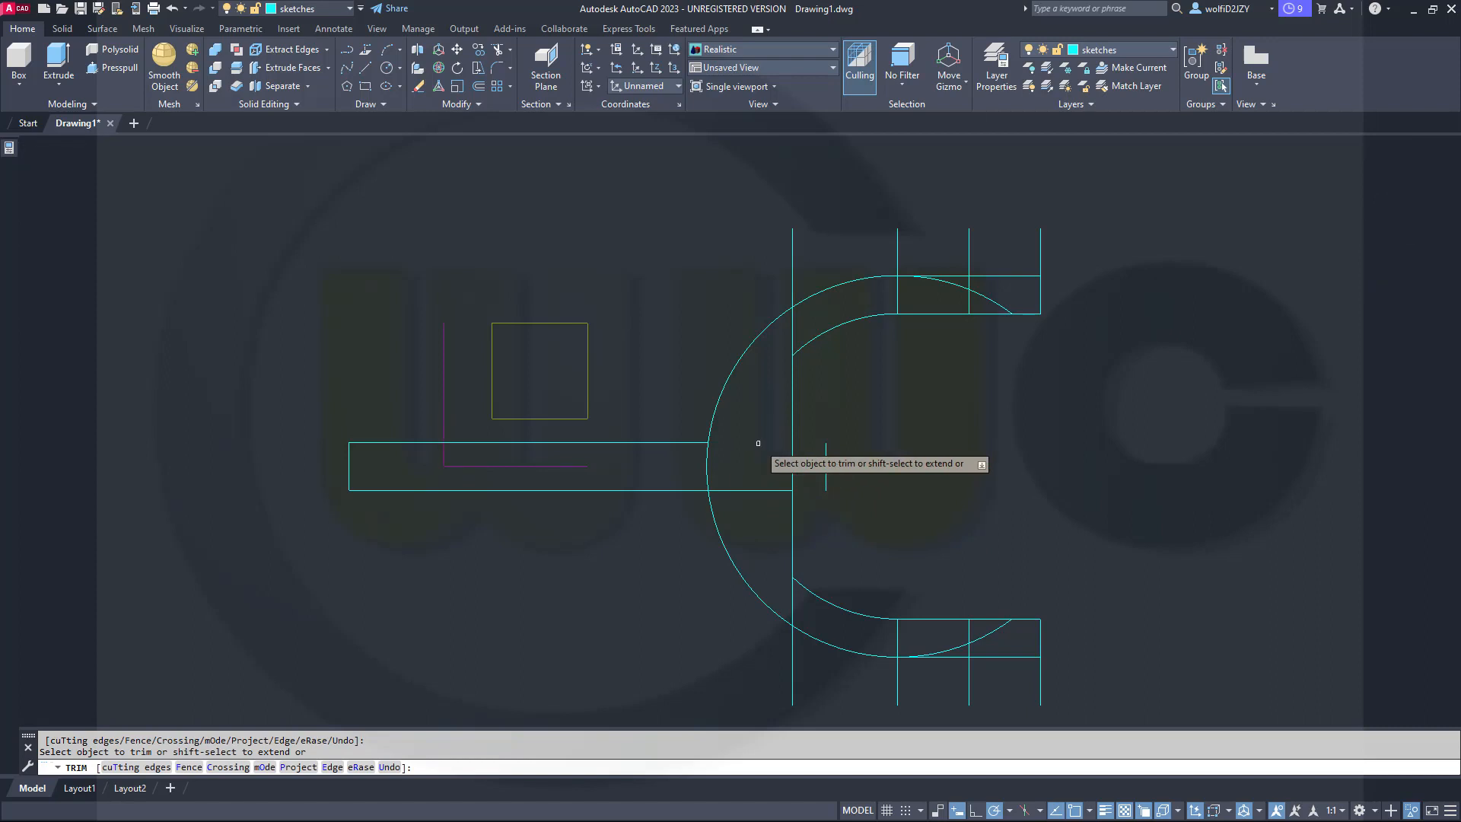
pyautogui.click(758, 442)
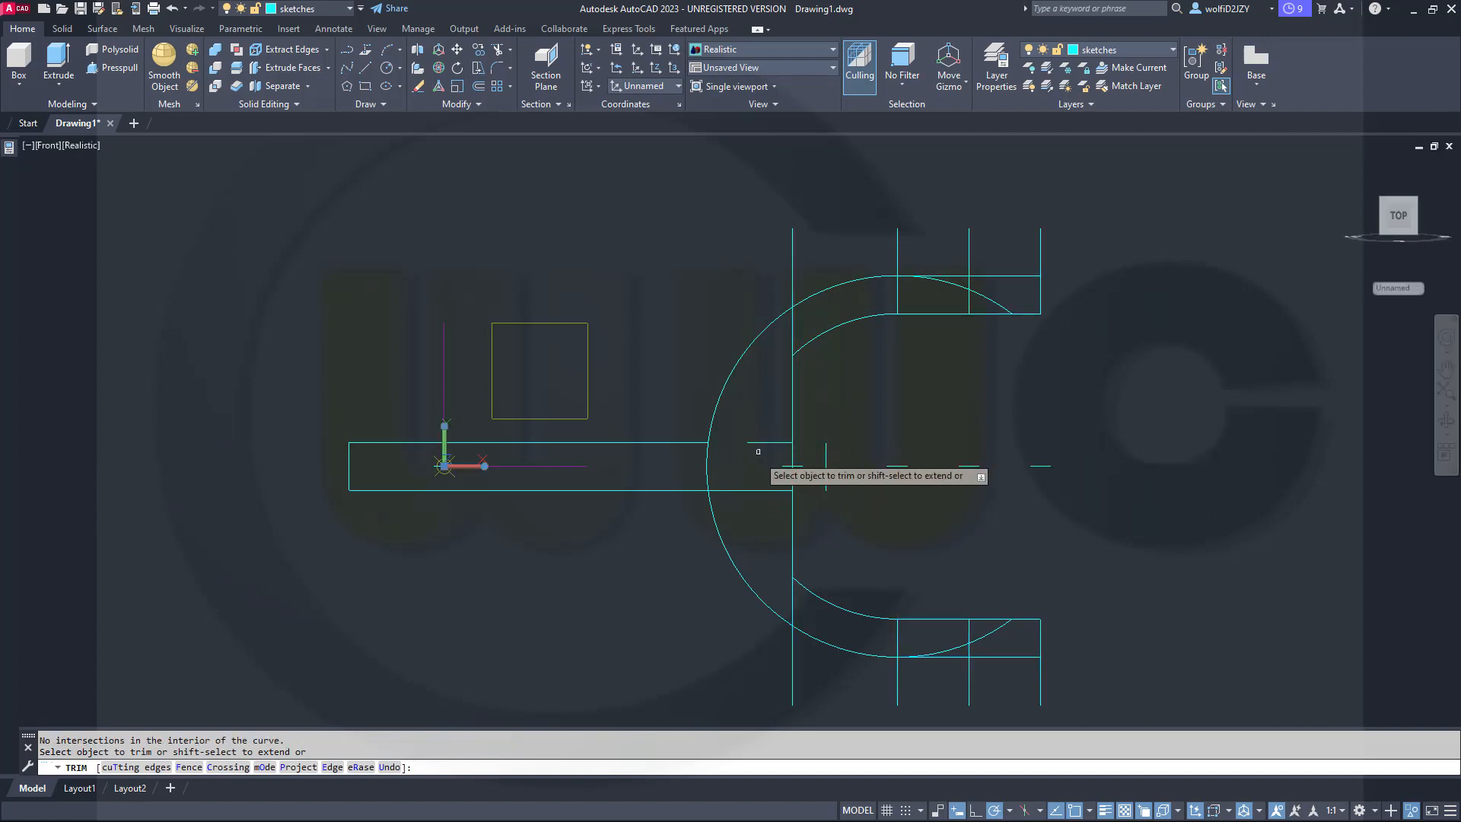
pyautogui.click(739, 491)
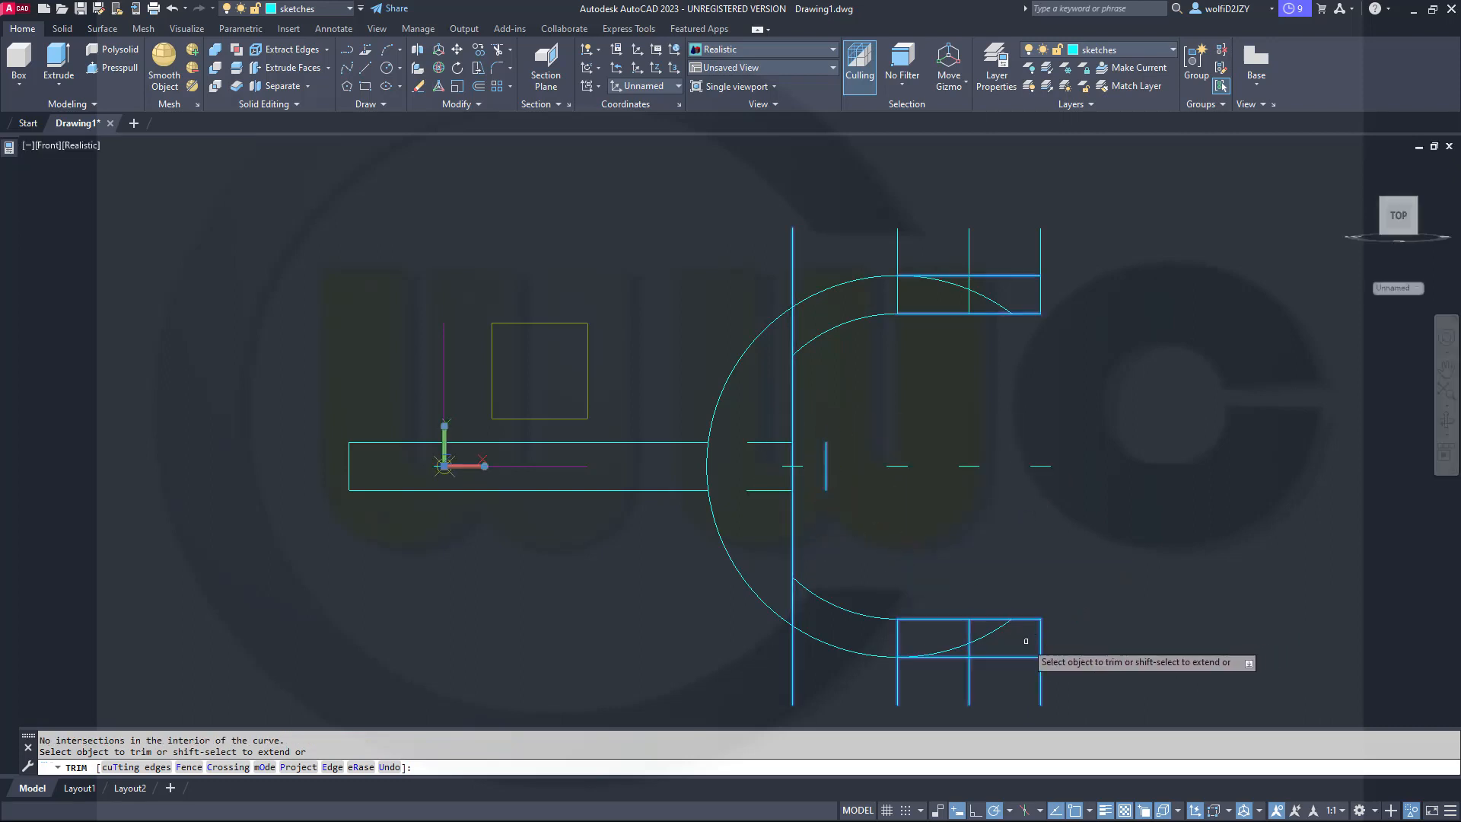
# Trim the overhanging ends of the three outer vertical lines below and above the fork arms.
pyautogui.click(1058, 702)
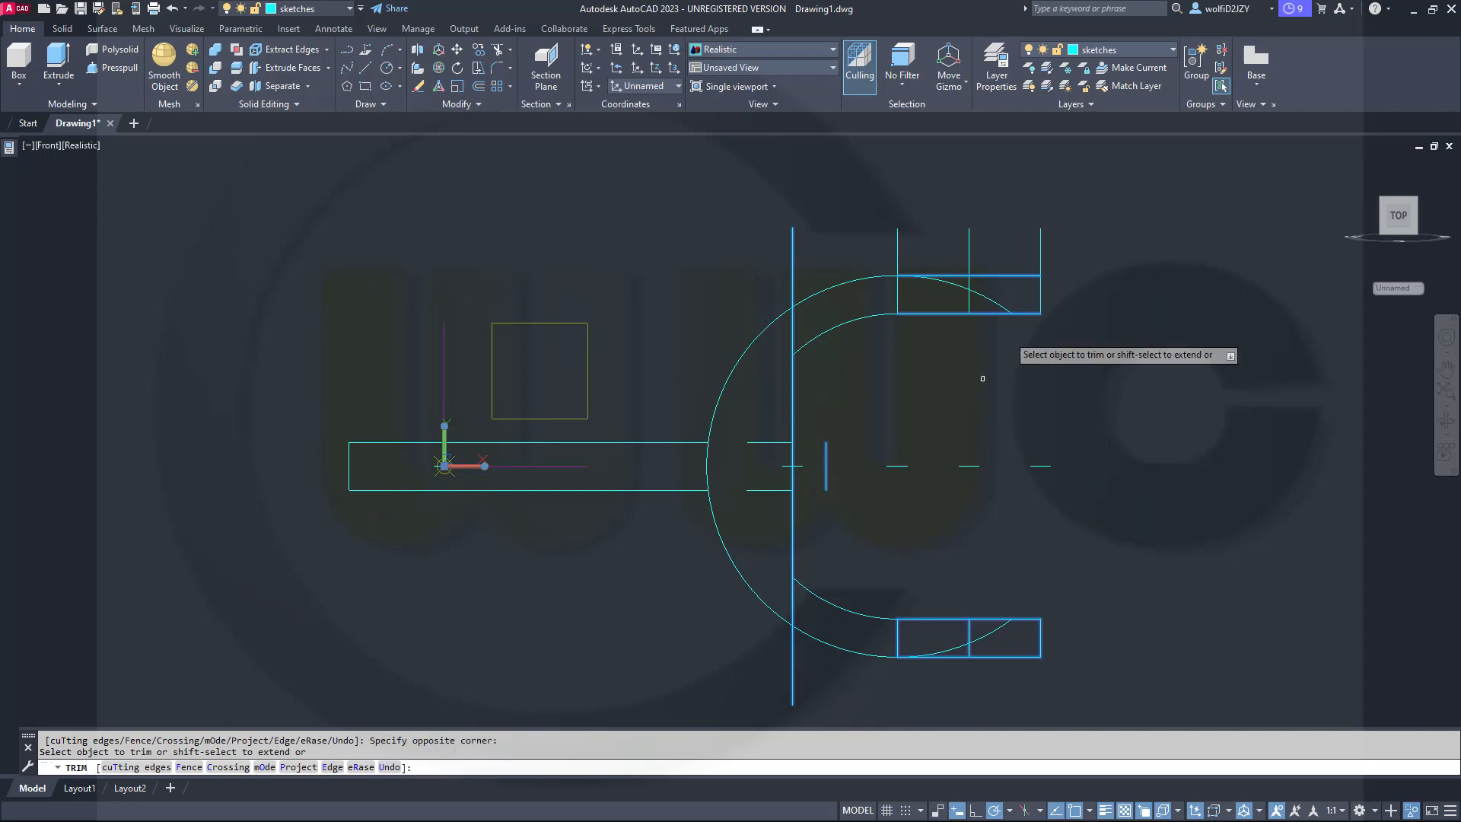
pyautogui.click(1060, 240)
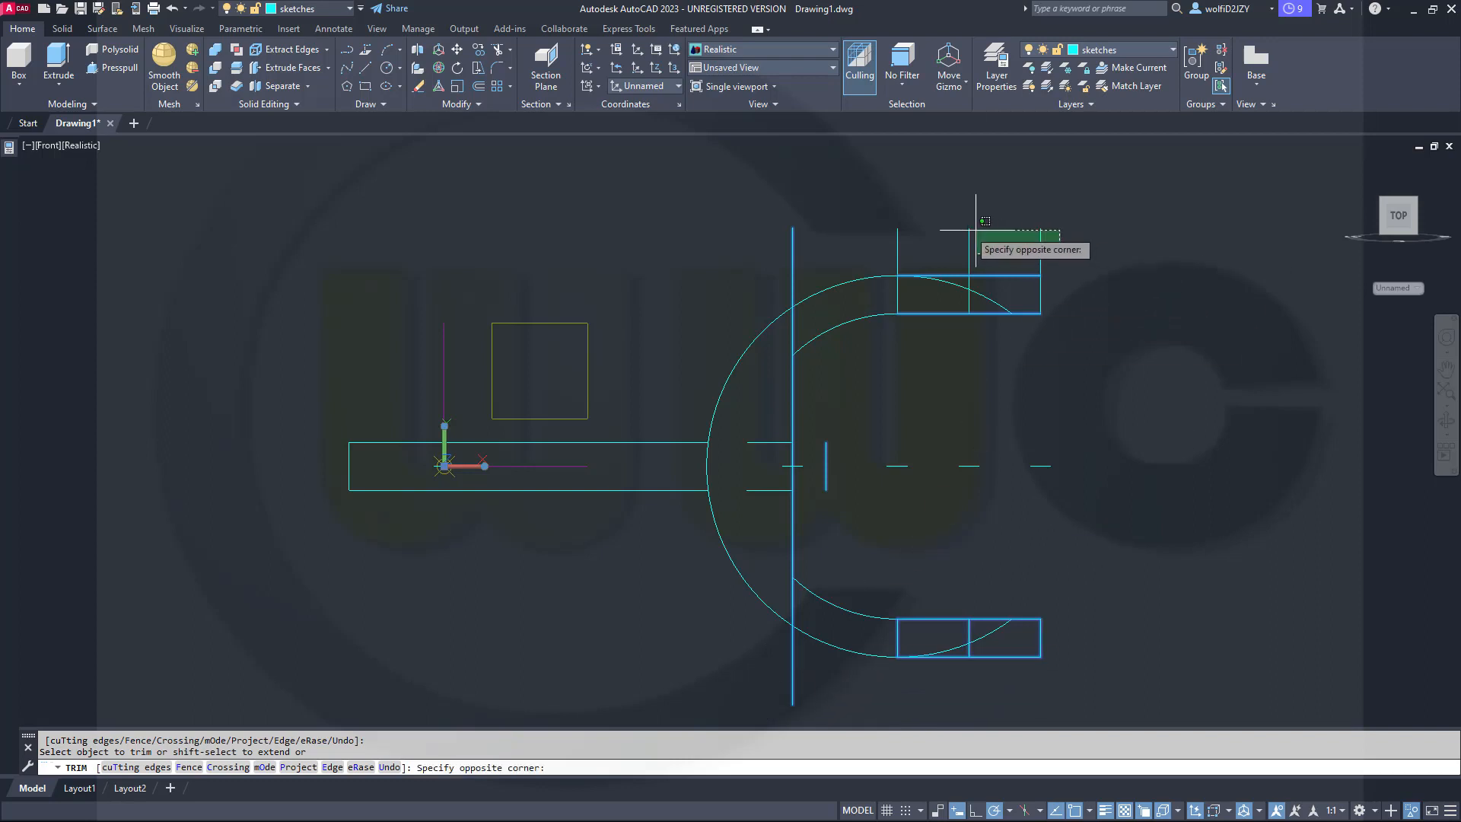
pyautogui.click(875, 228)
pyautogui.rightClick(1125, 297)
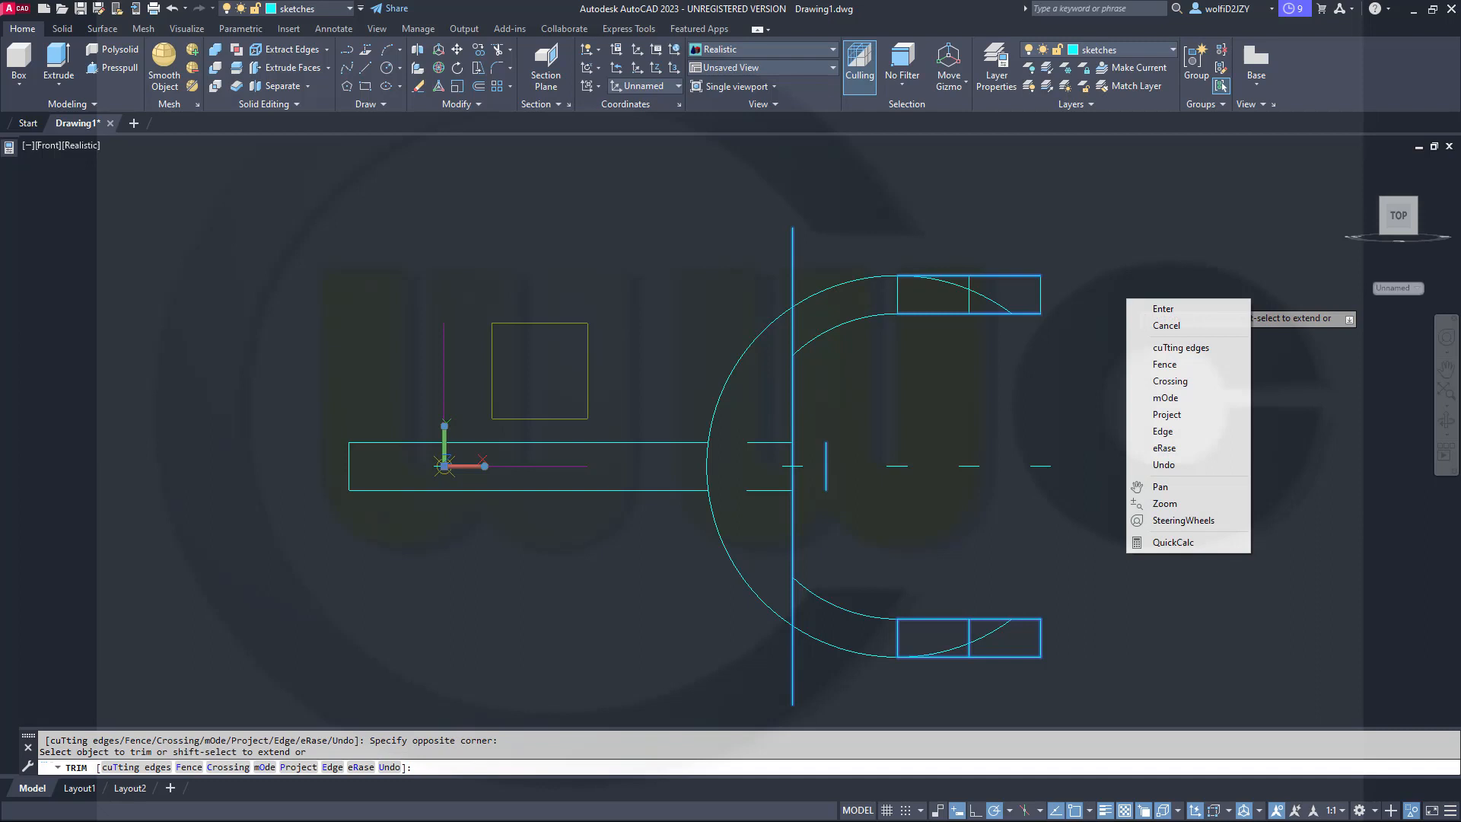
pyautogui.click(1162, 309)
# Erase the leftover rectangle pieces inside the fork and the inner vertical segments crossing both fork arms within a new Trim command.
pyautogui.press('Return')
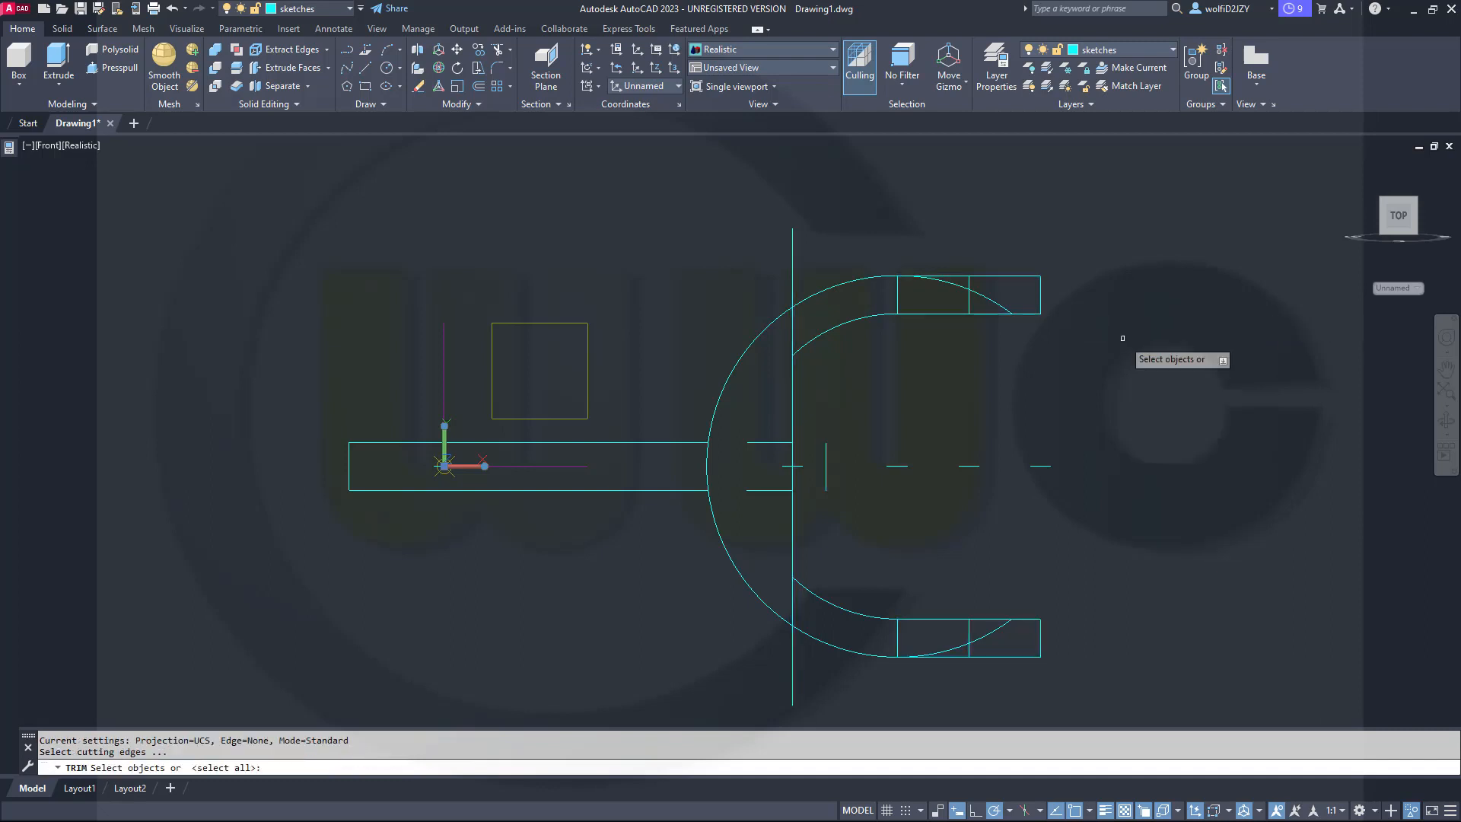
pyautogui.click(1067, 686)
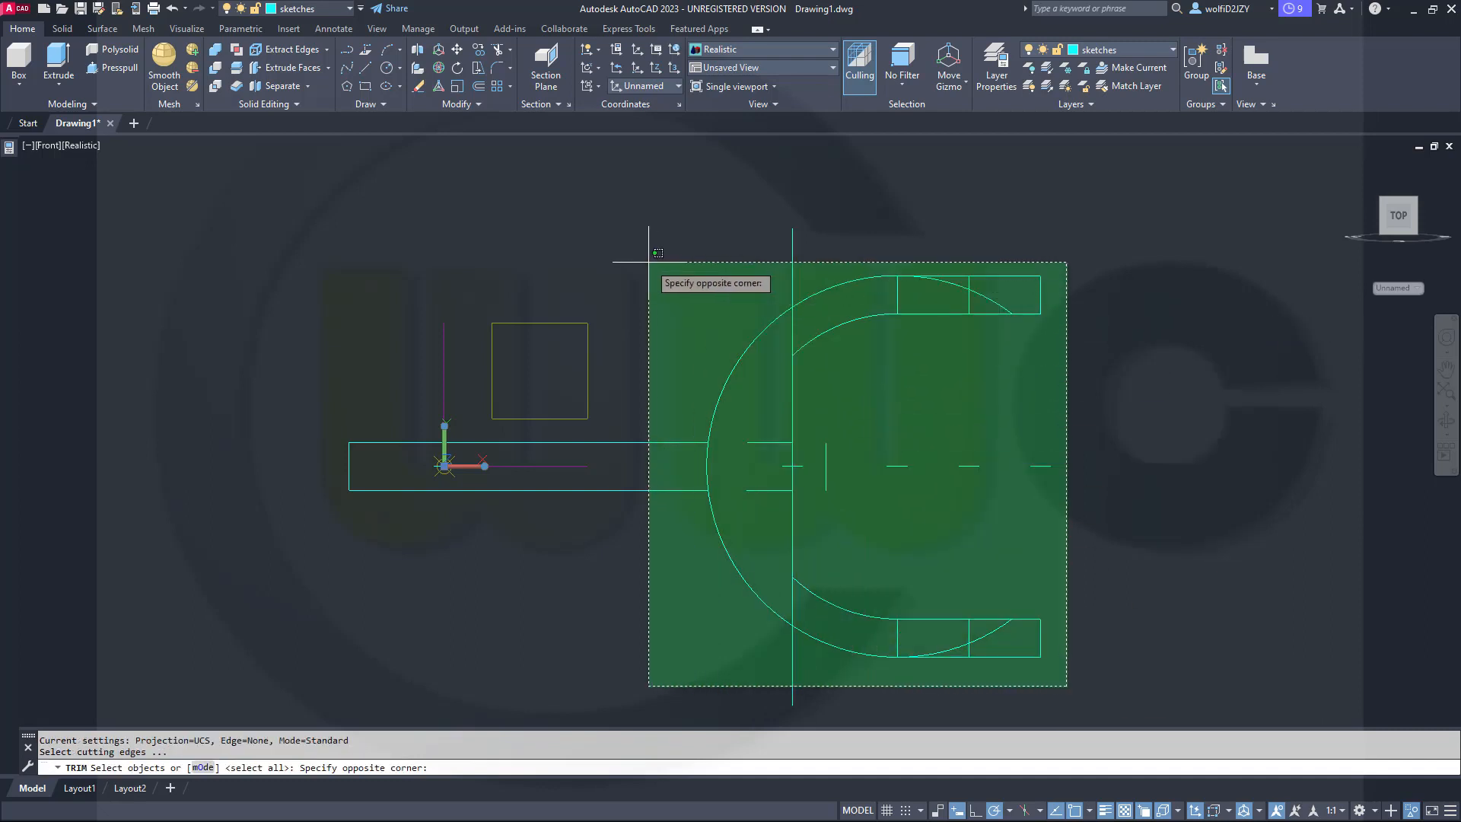
pyautogui.click(646, 236)
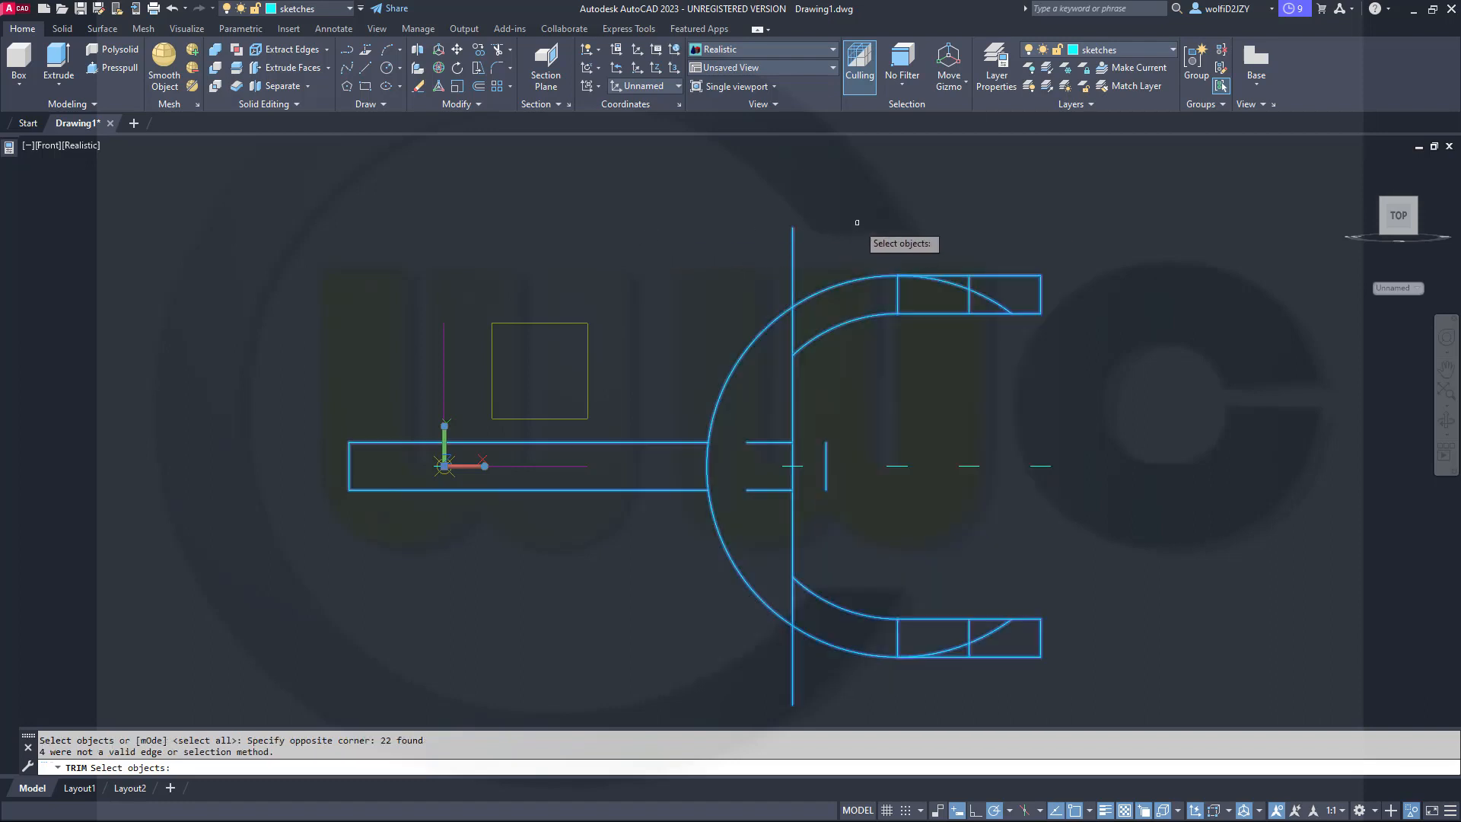
pyautogui.press('Return')
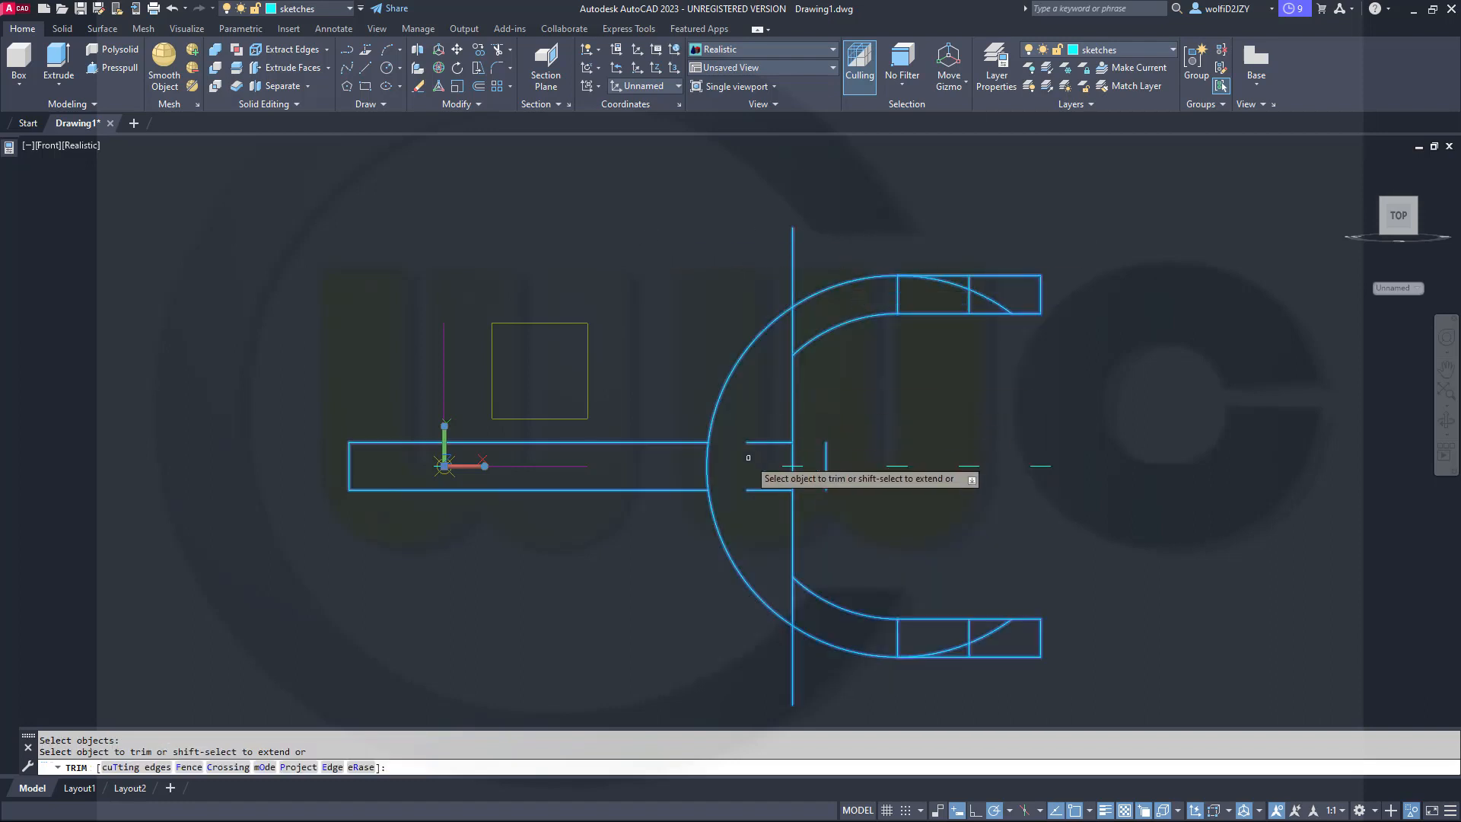
pyautogui.rightClick(761, 409)
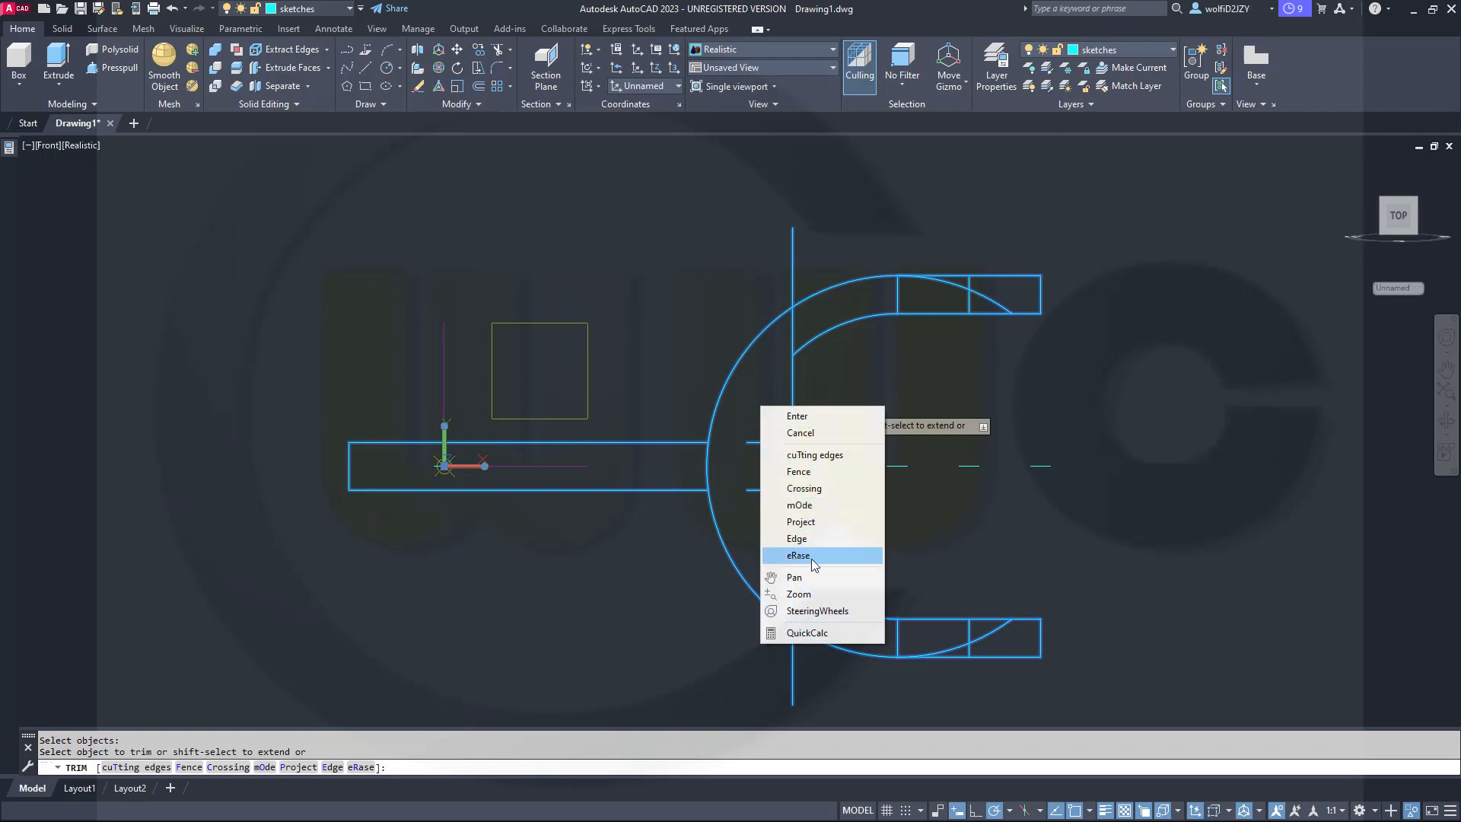
pyautogui.click(811, 559)
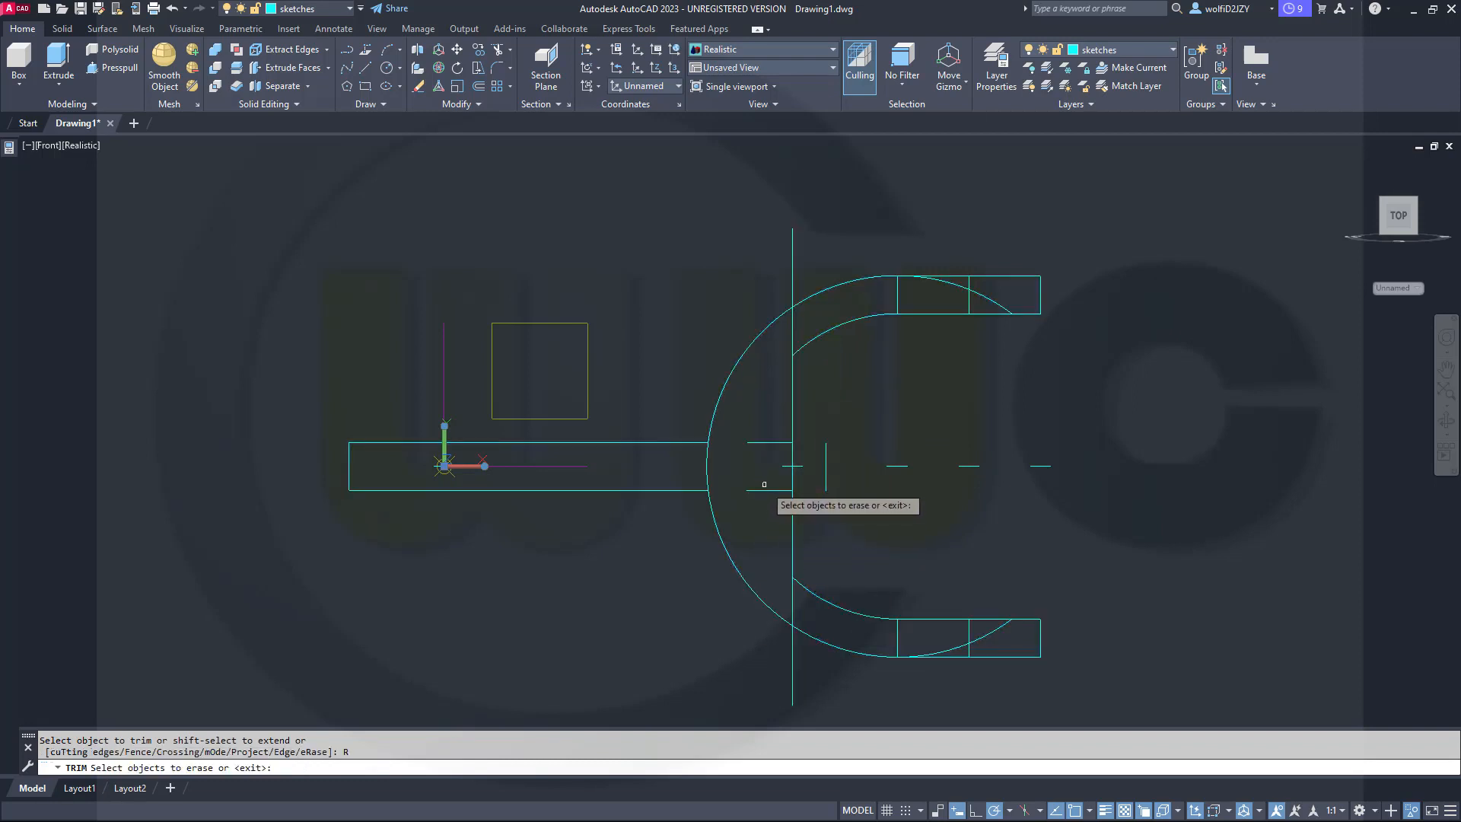
pyautogui.click(761, 491)
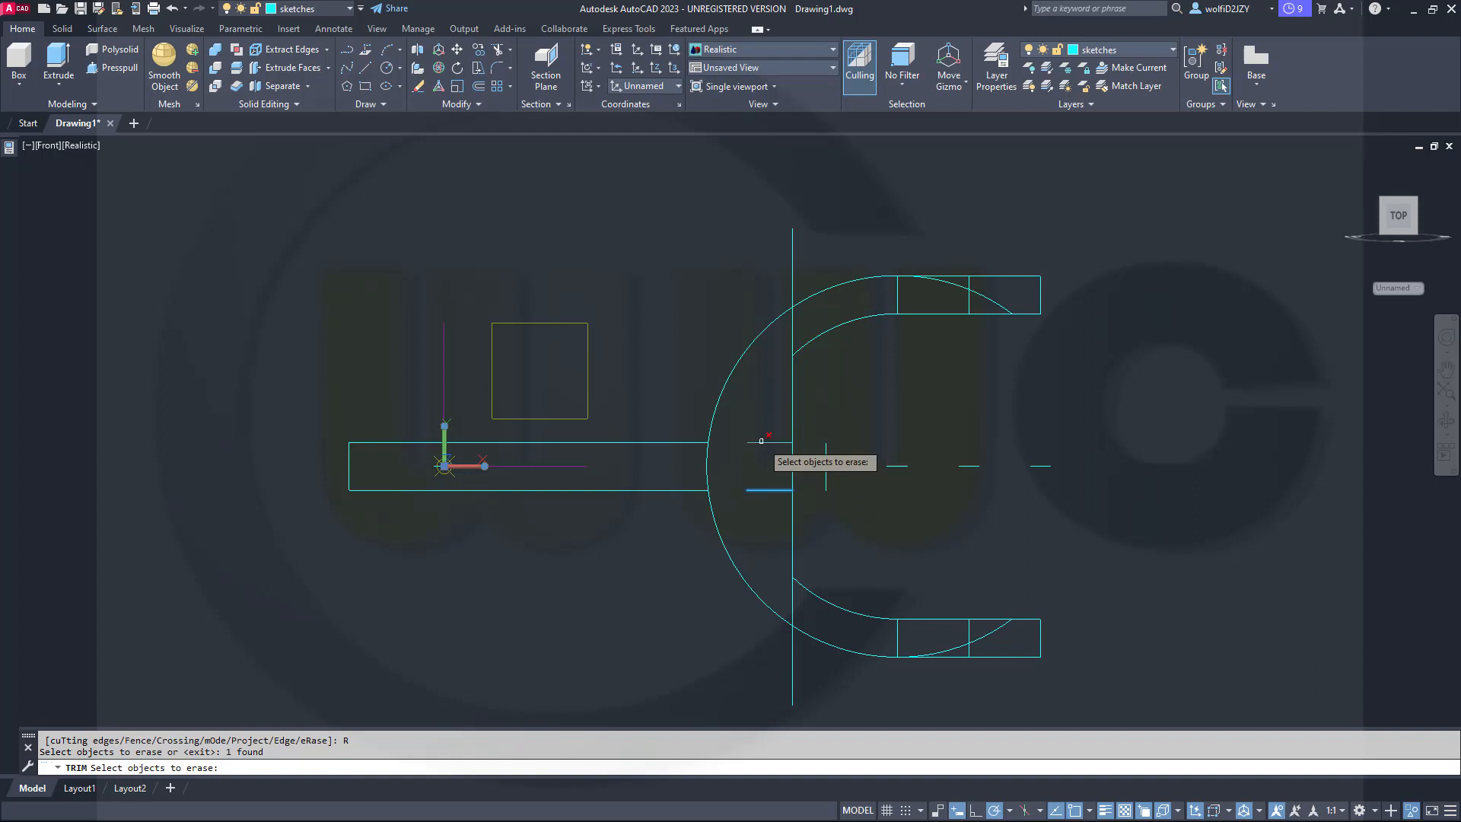
pyautogui.click(761, 441)
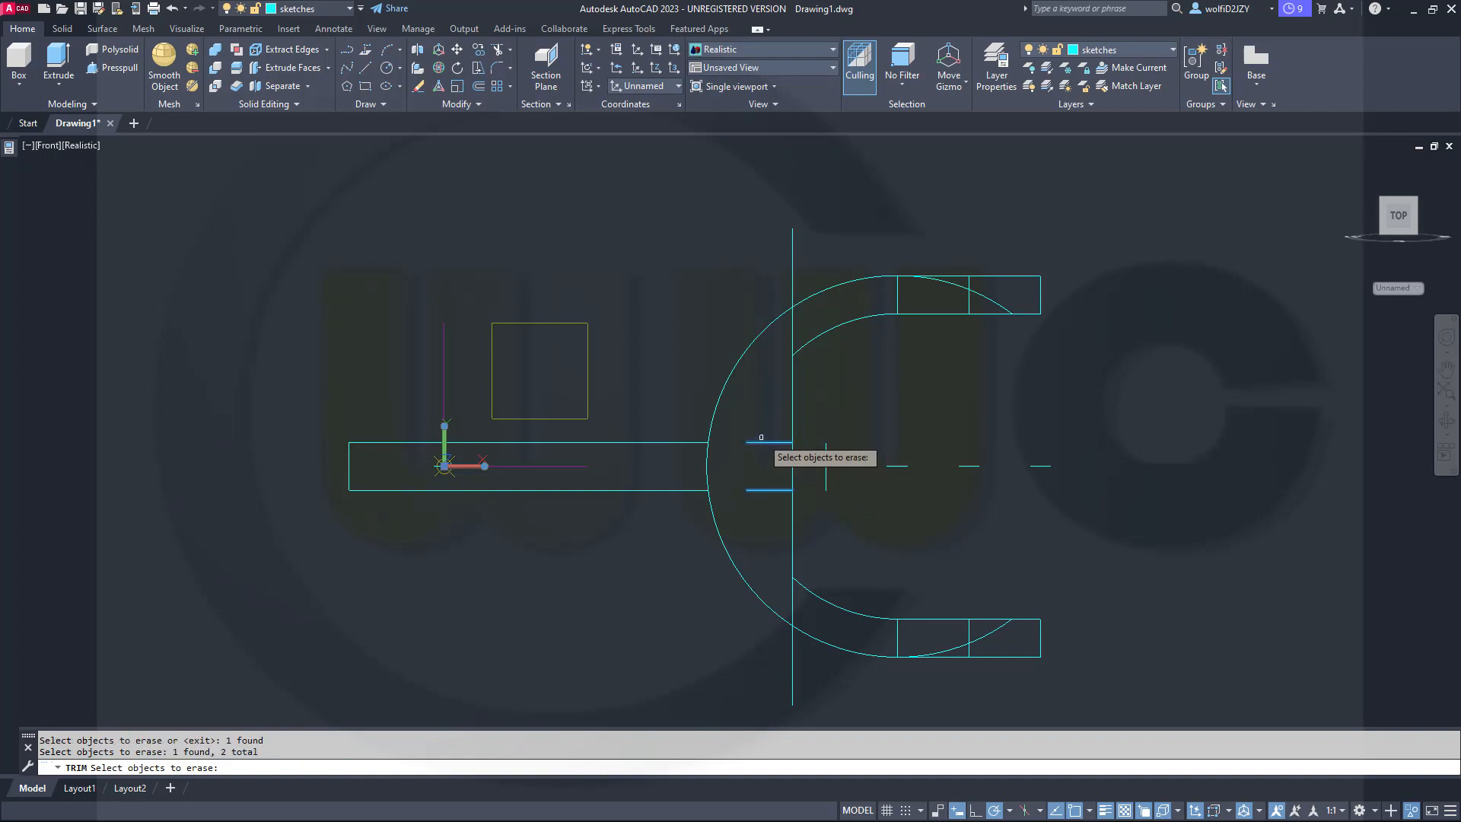
pyautogui.click(826, 458)
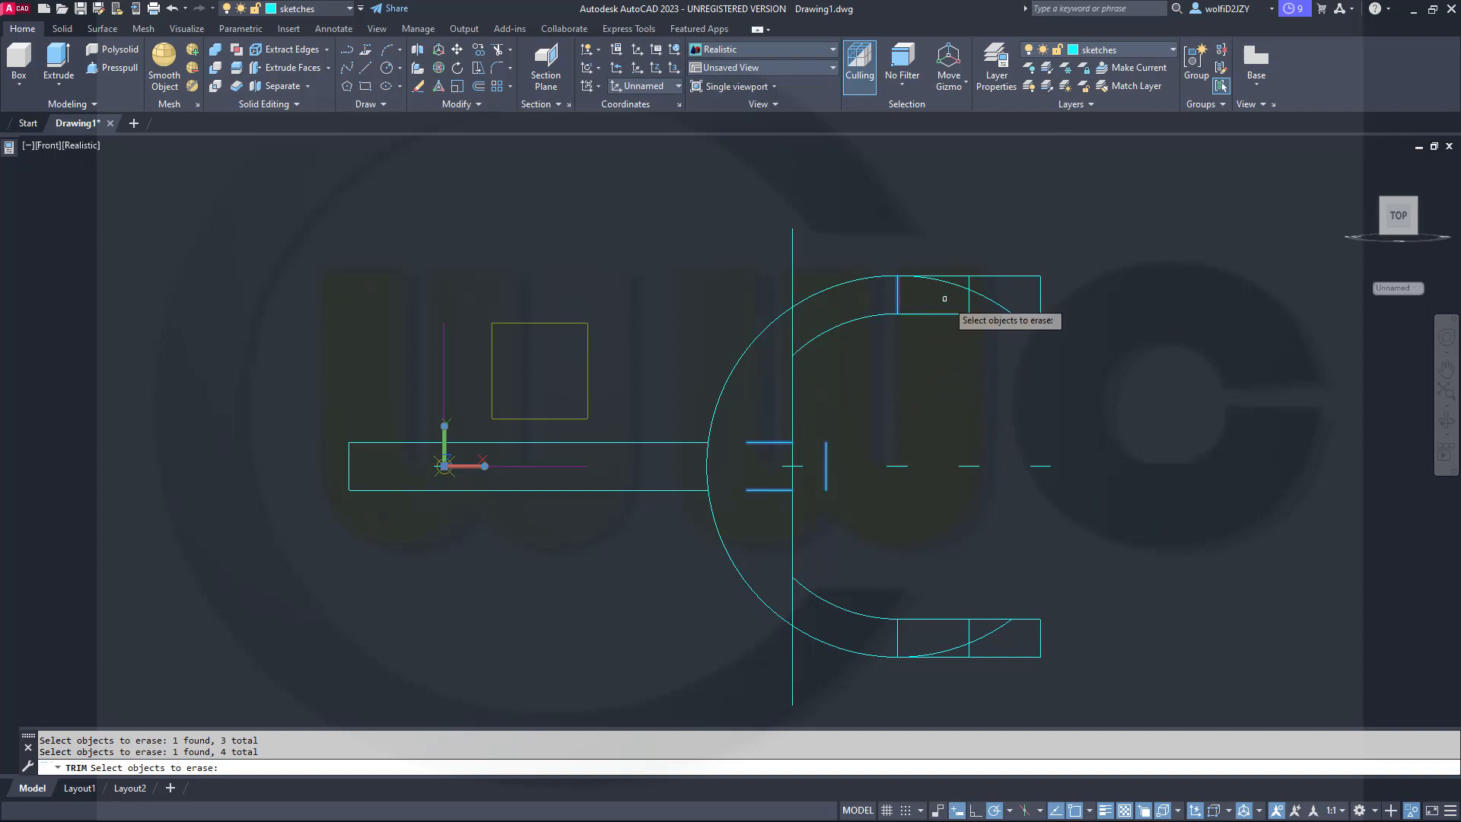
pyautogui.click(969, 303)
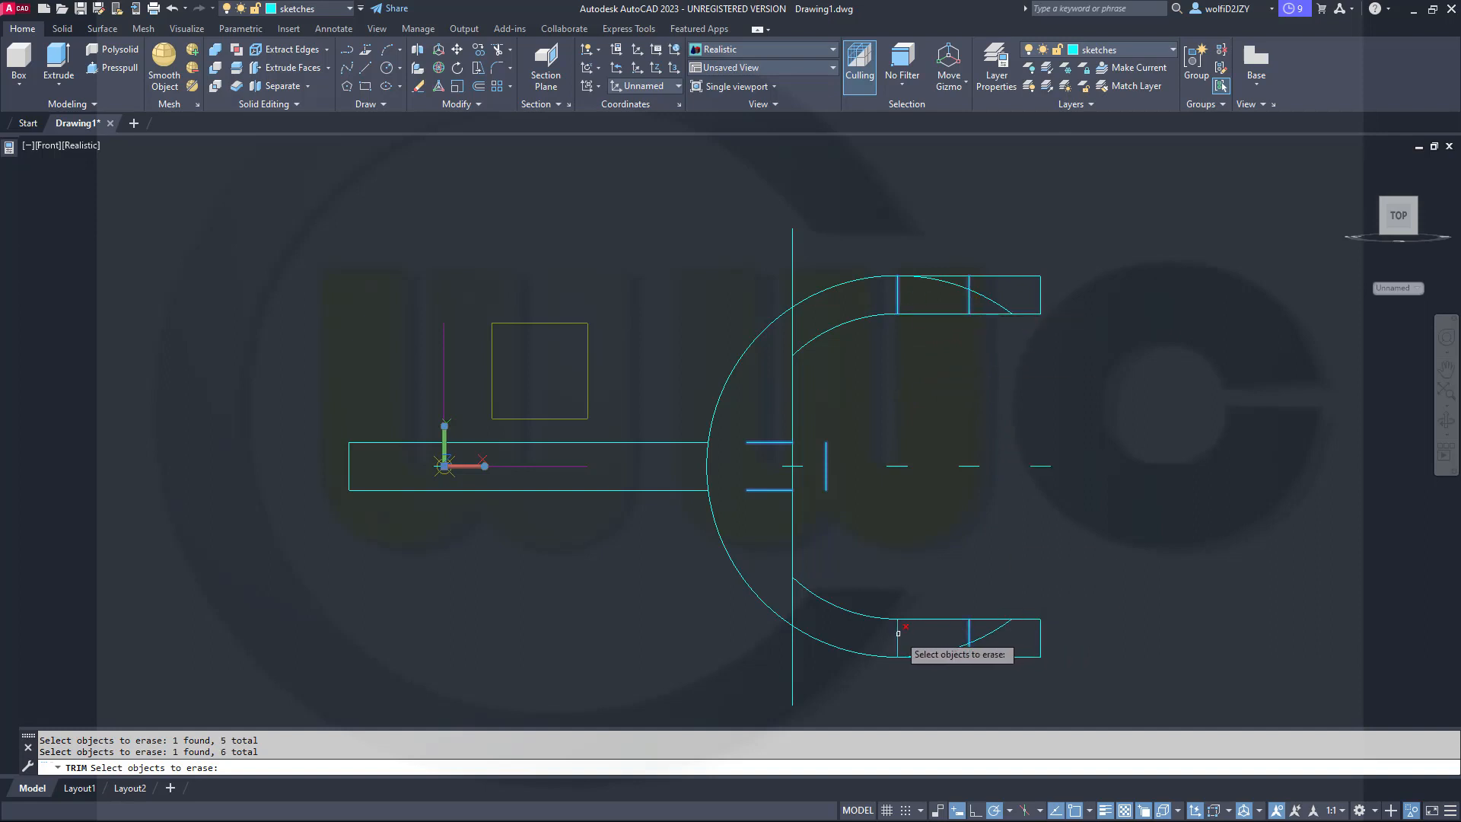
pyautogui.press('Return')
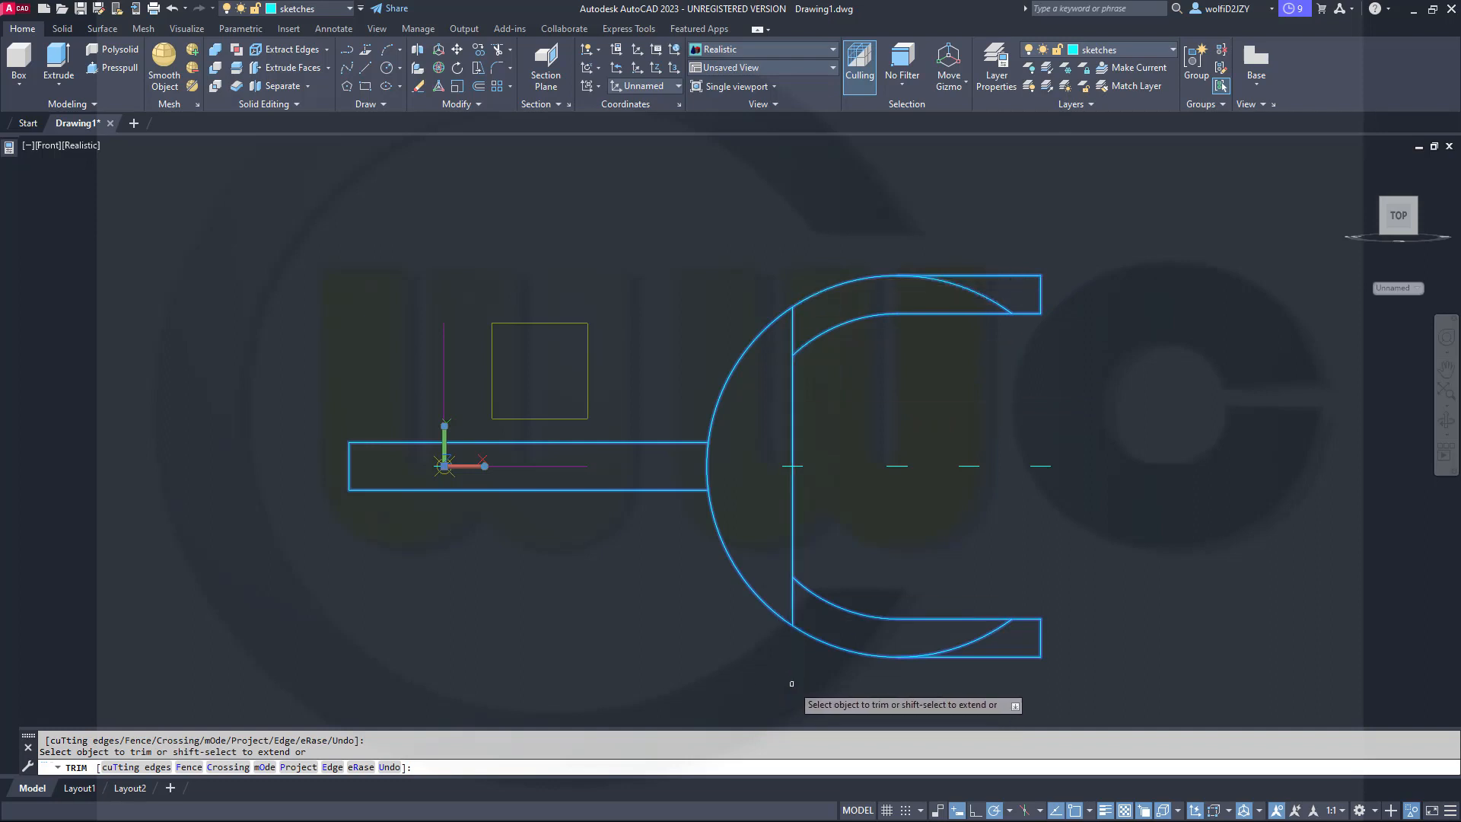
# Trim the inner vertical line's ends inside the fork wall and the outer circle's arcs inside both arms and across the shaft.
pyautogui.click(790, 607)
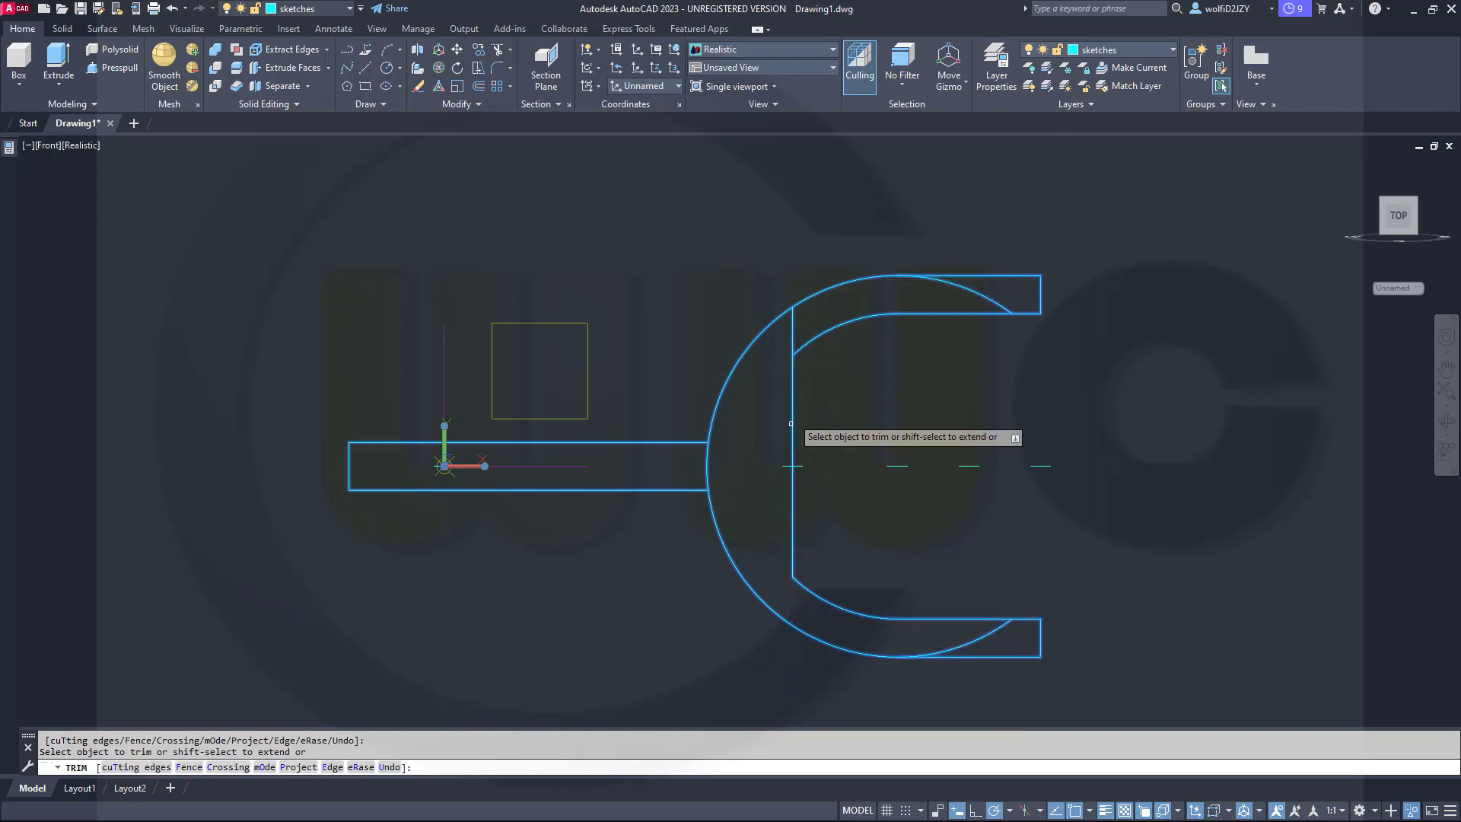
pyautogui.click(791, 333)
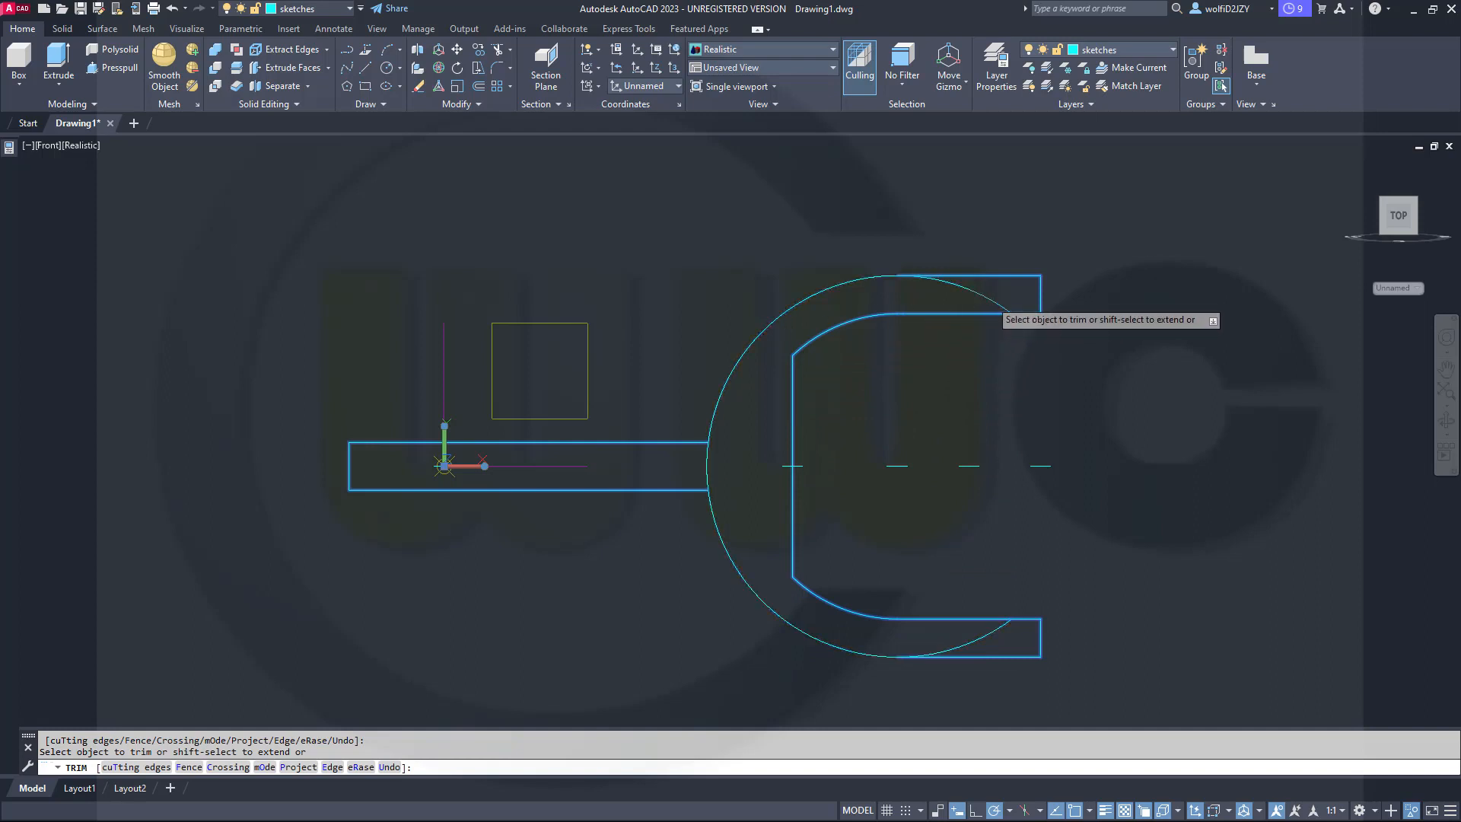
pyautogui.click(956, 286)
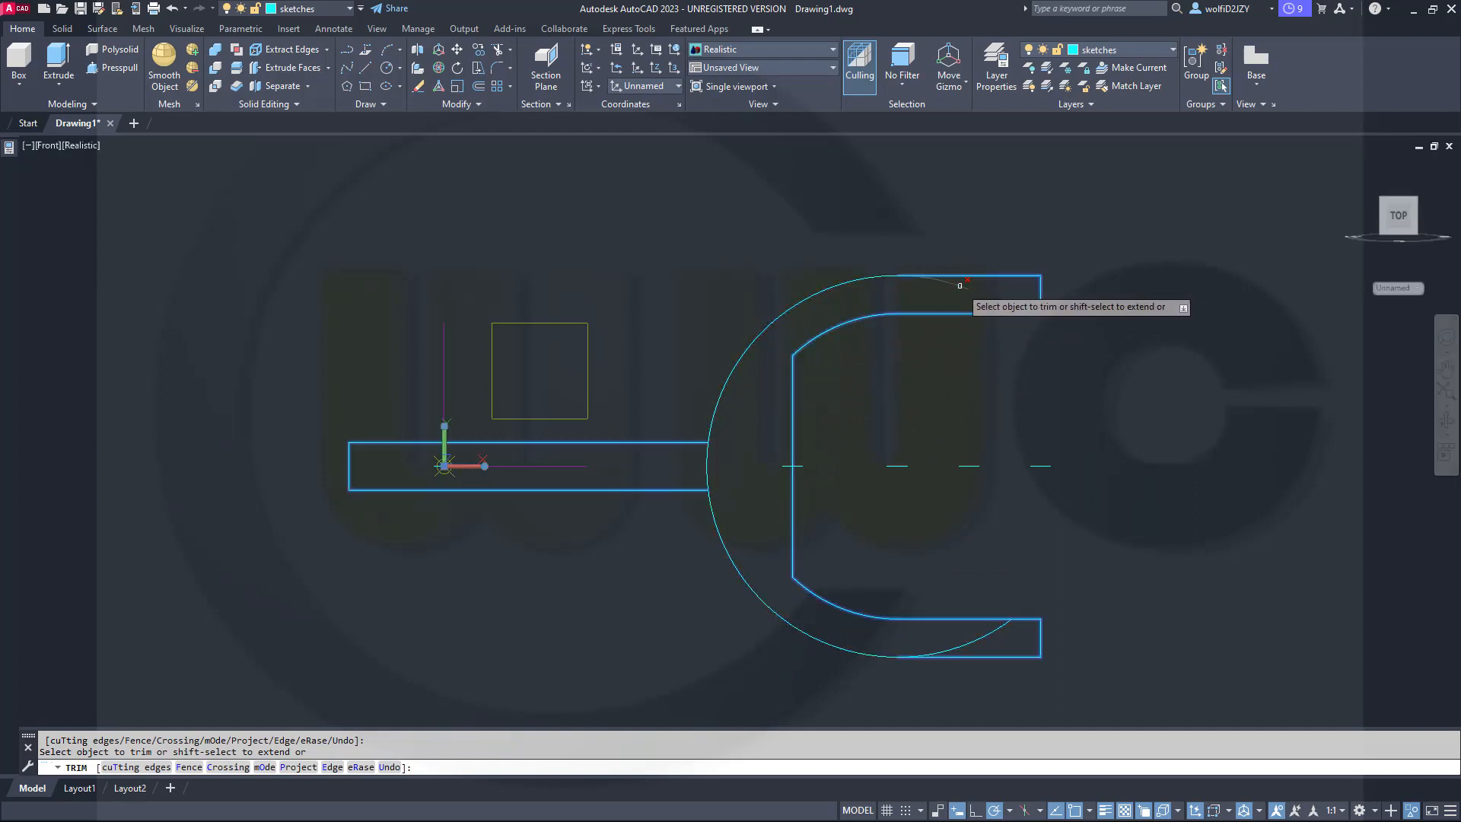
pyautogui.click(960, 285)
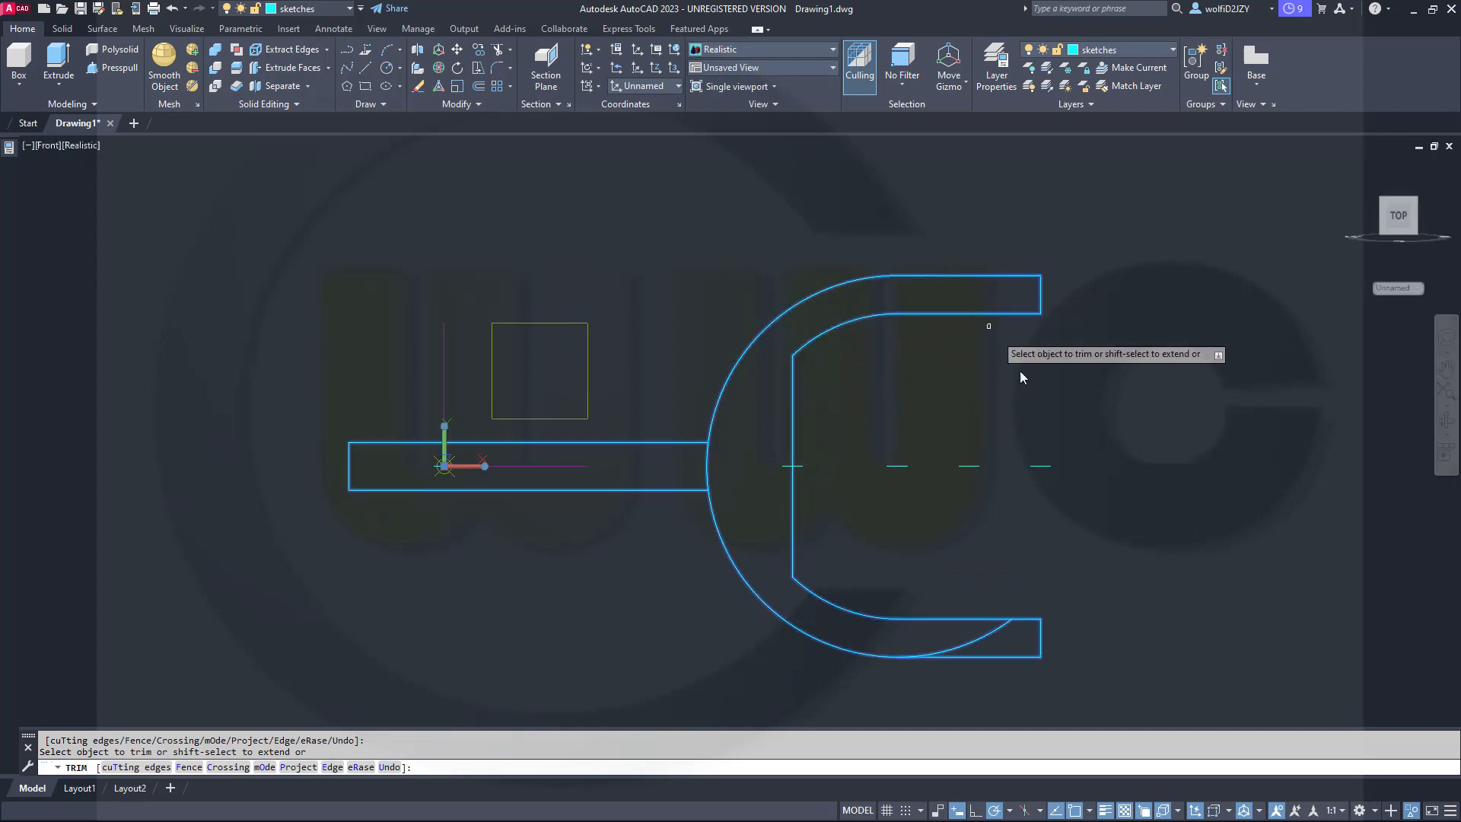
pyautogui.click(982, 638)
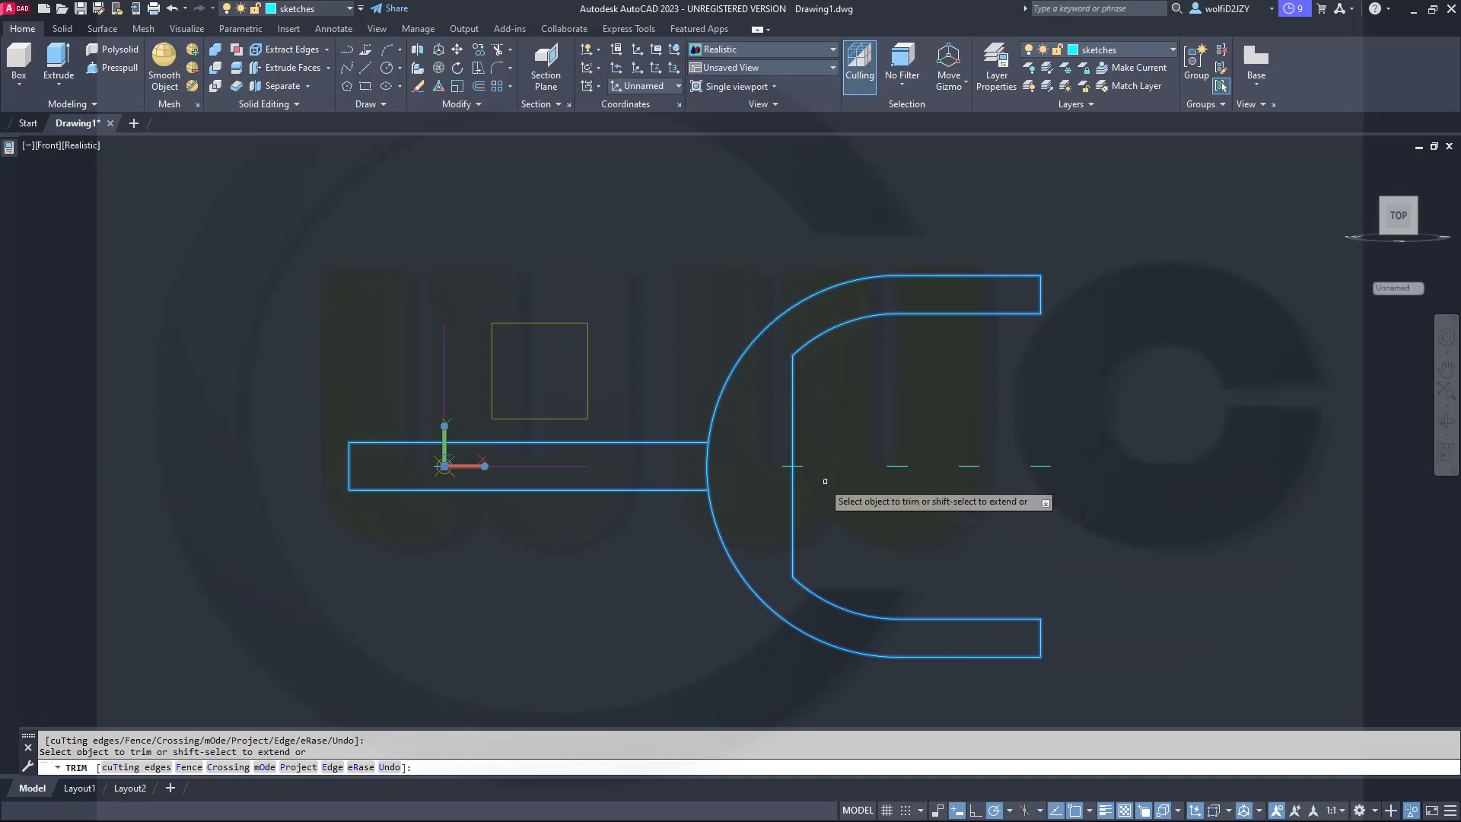
pyautogui.click(709, 463)
pyautogui.press('Return')
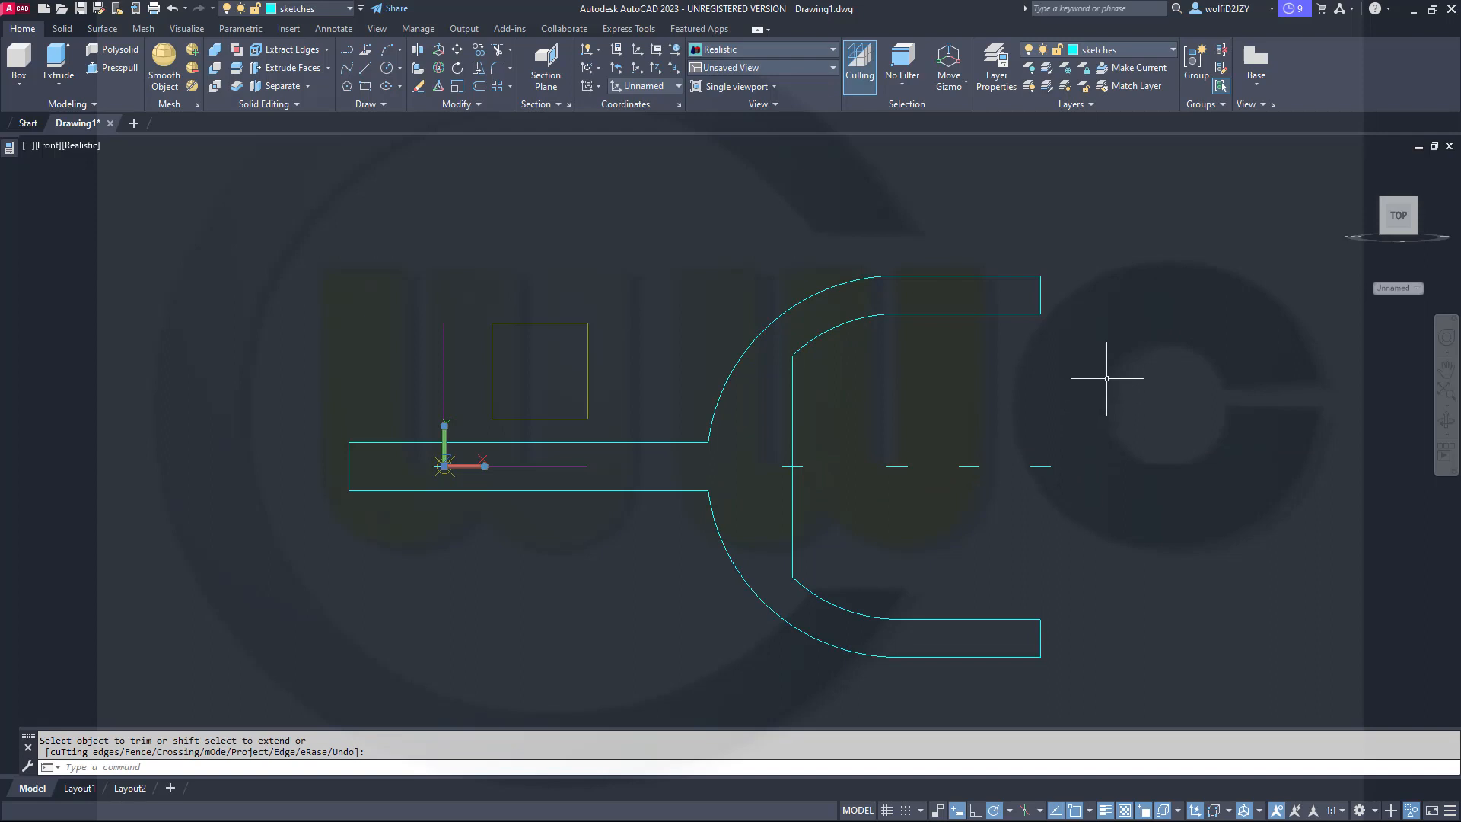
# Convert the fork's inner vertical line into a polyline with PEDIT.
pyautogui.write('pedit')
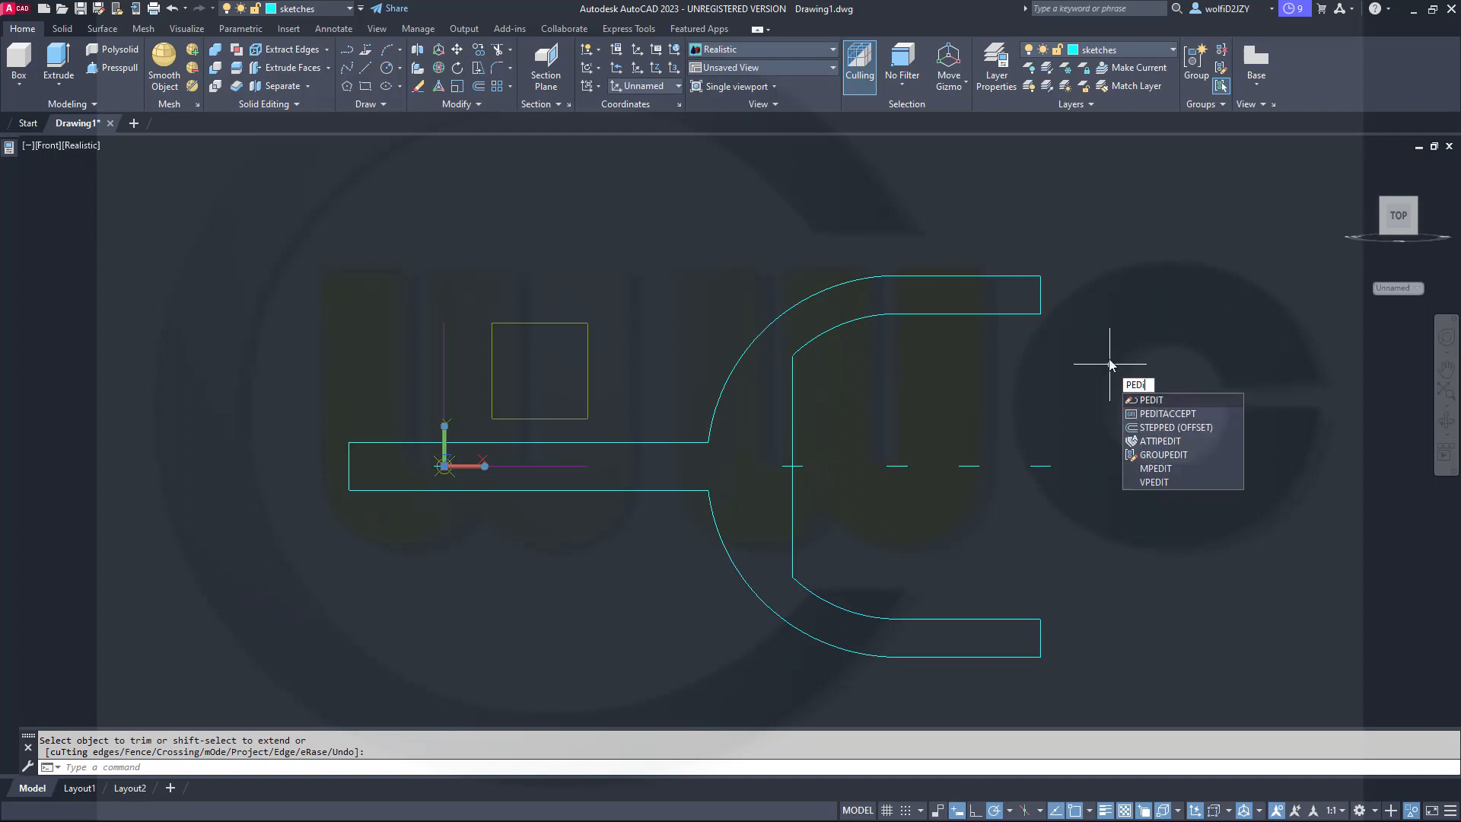
pyautogui.press('Return')
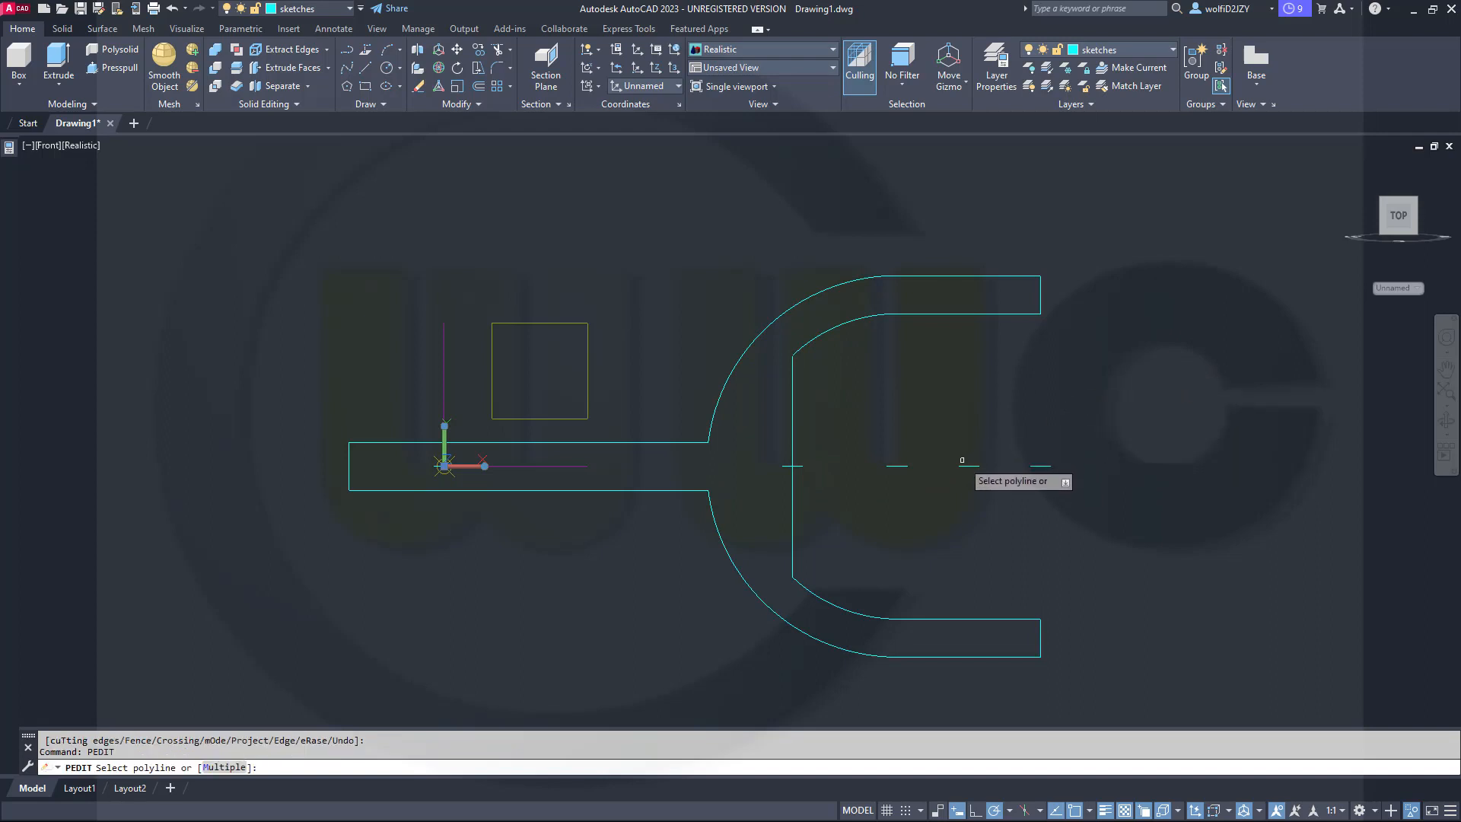
pyautogui.click(791, 521)
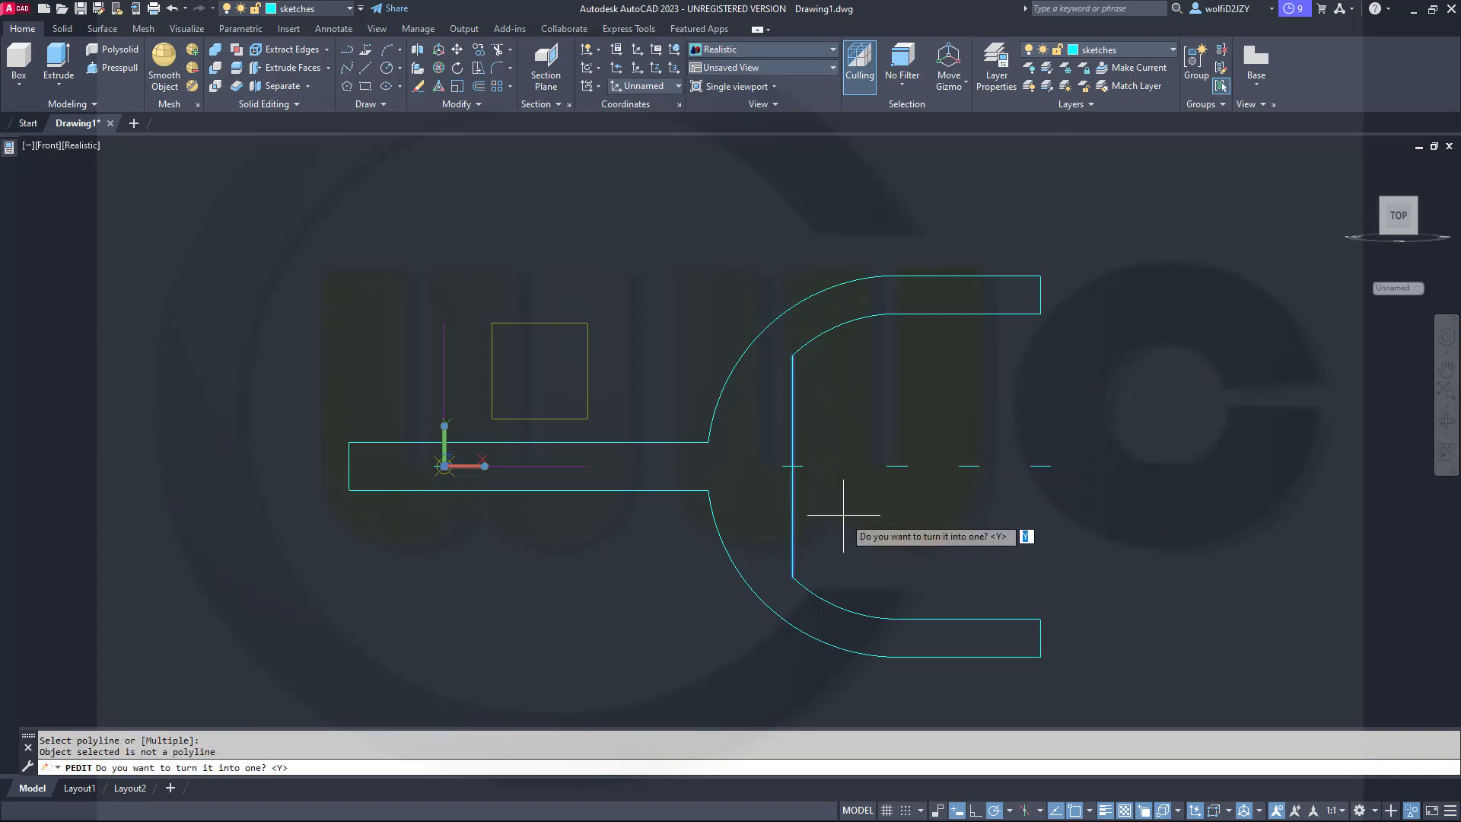
pyautogui.press('Return')
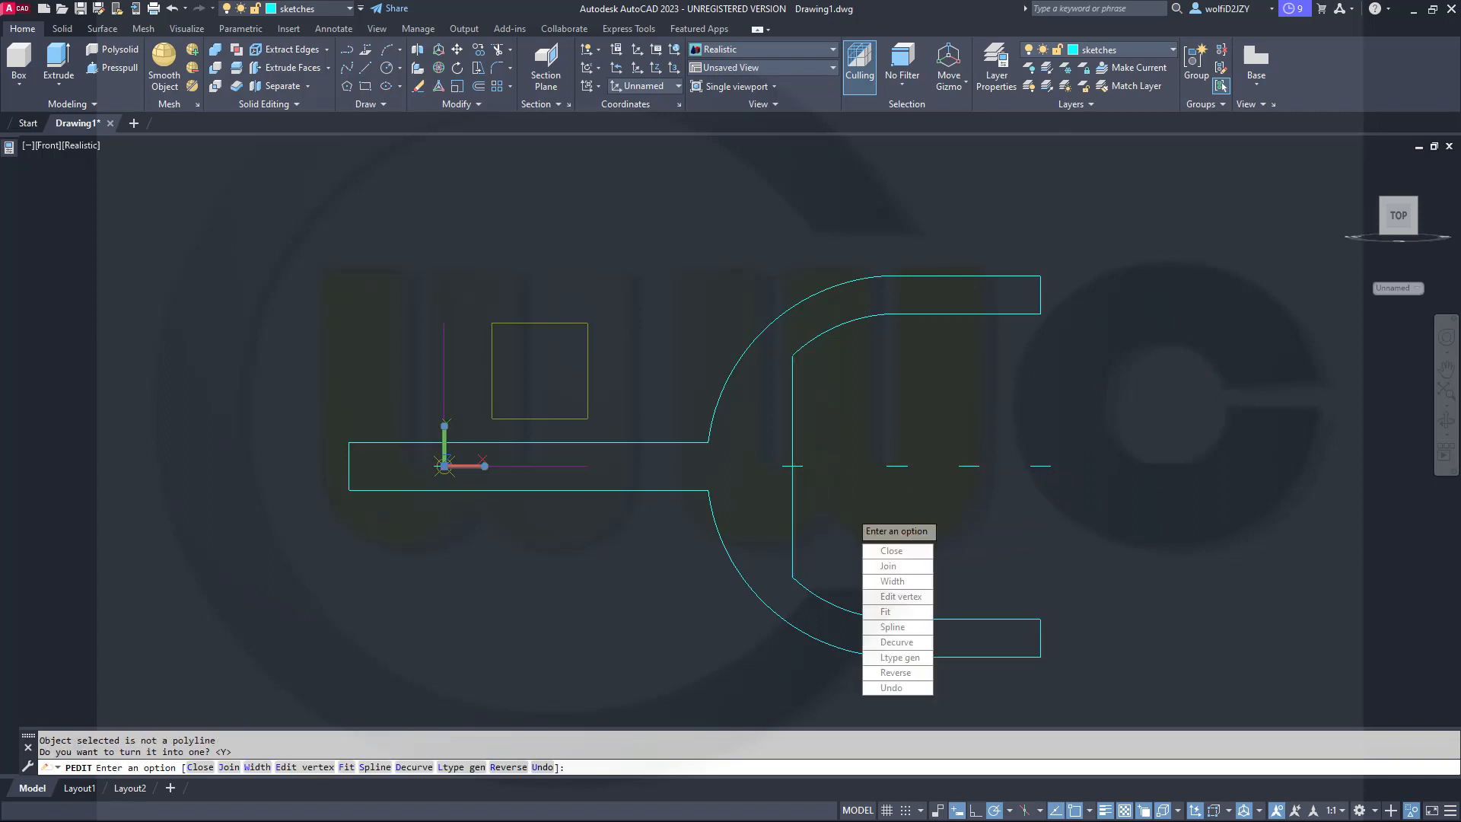
# Join all shaft, arc and fork-arm segments to that polyline to form one closed profile.
pyautogui.click(889, 567)
pyautogui.click(649, 412)
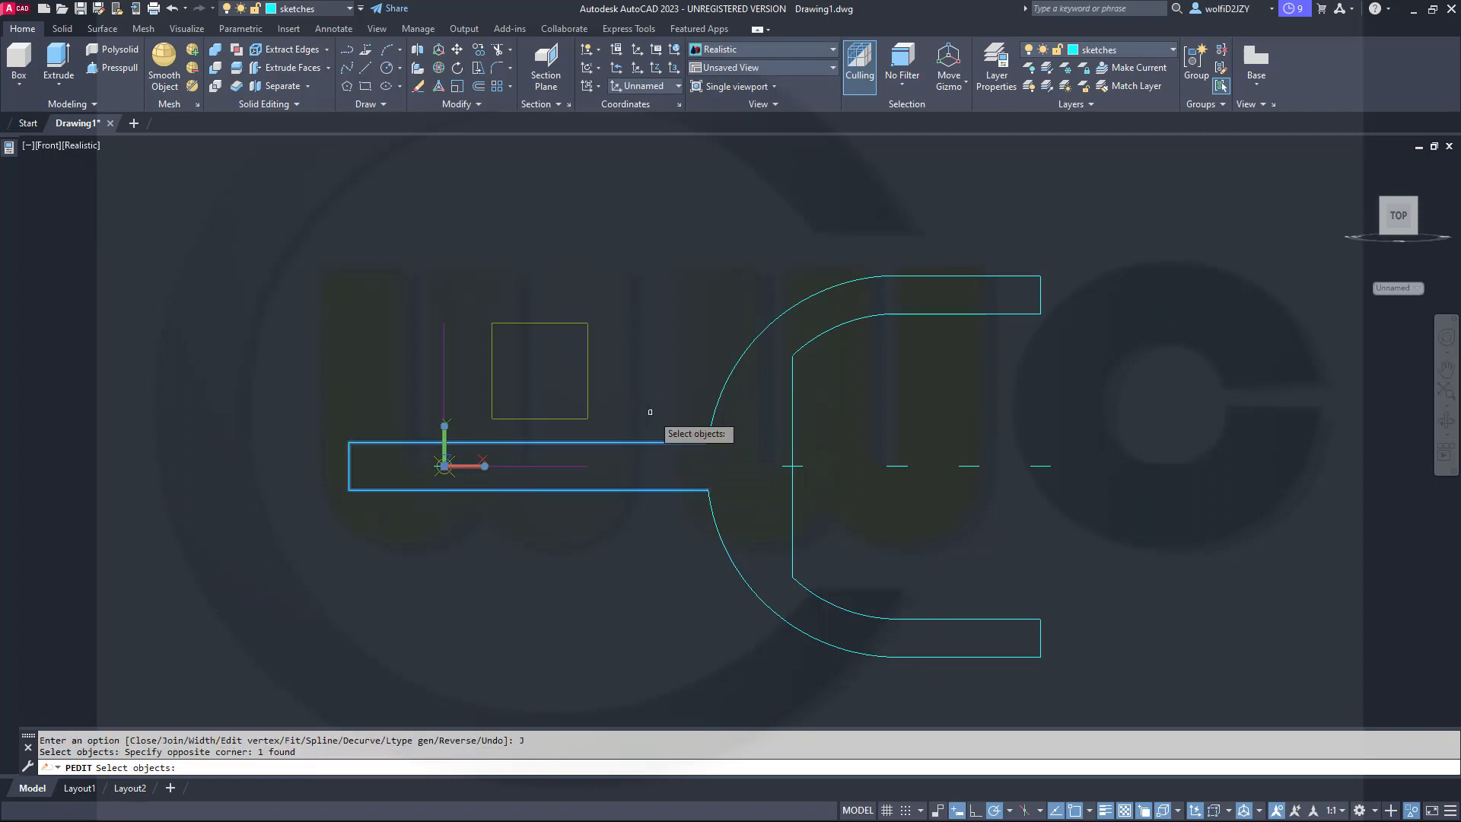
pyautogui.click(723, 493)
pyautogui.click(684, 361)
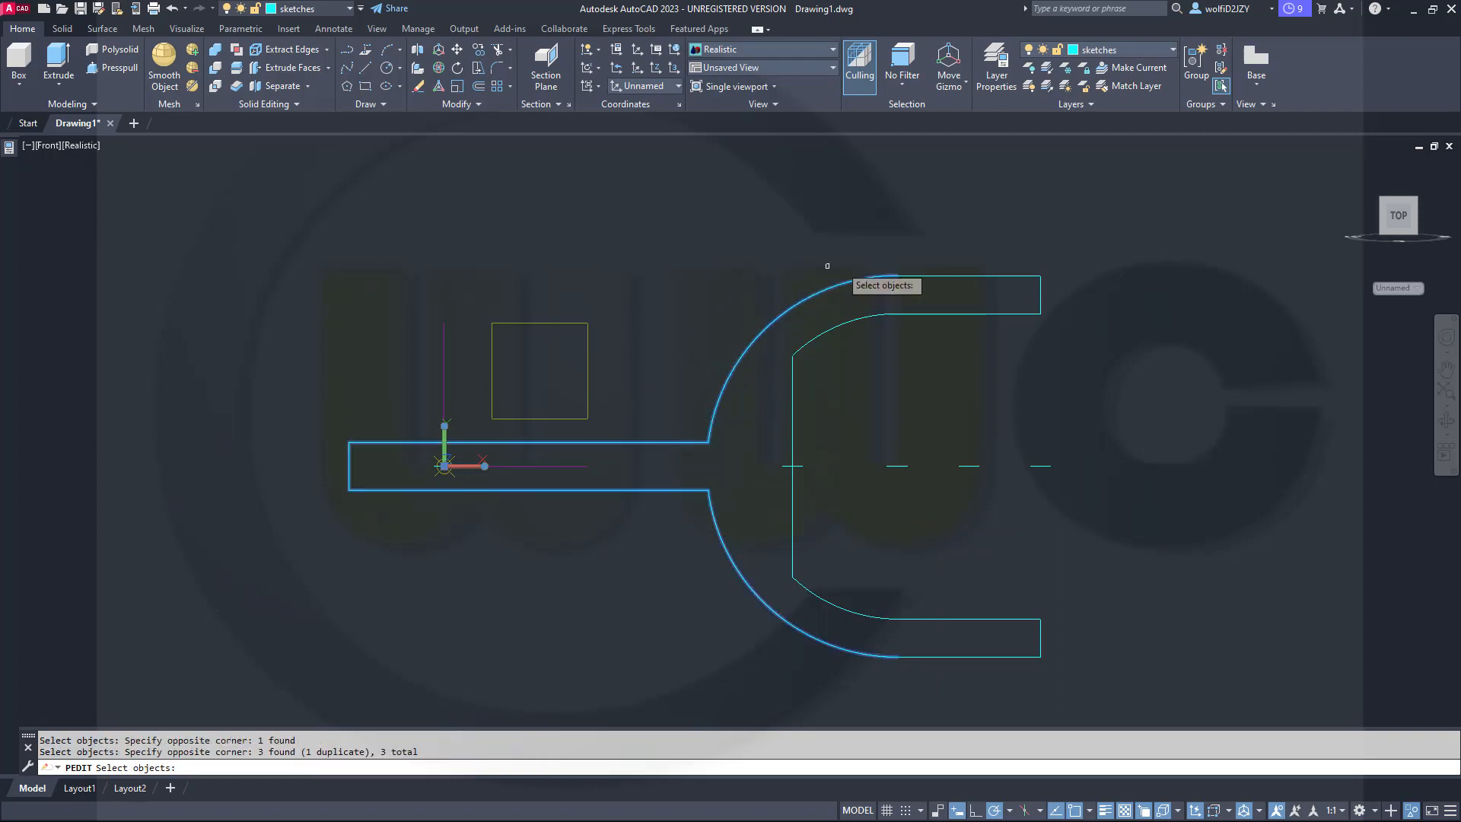
pyautogui.click(1086, 334)
pyautogui.click(815, 248)
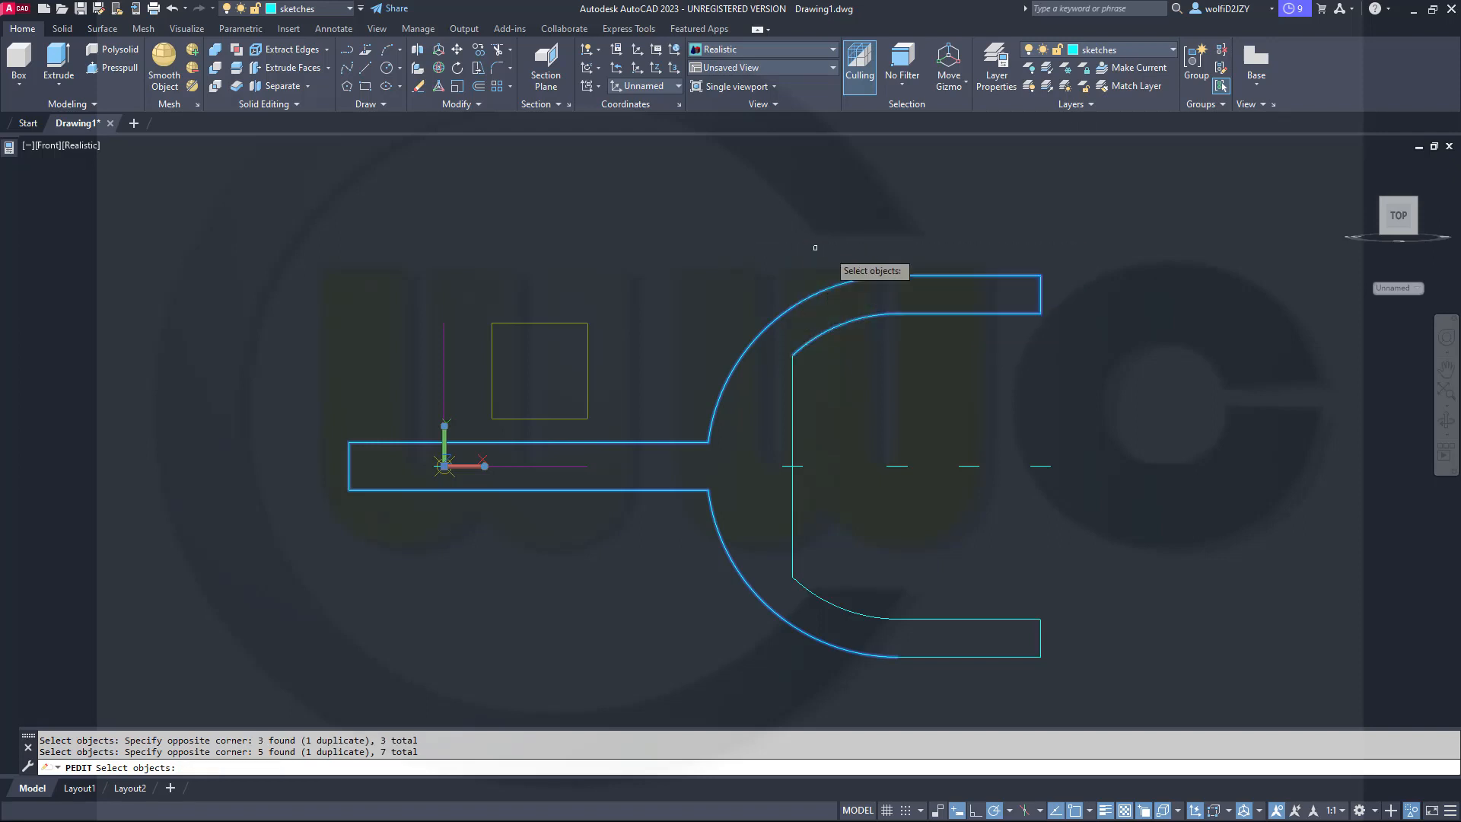
pyautogui.click(704, 584)
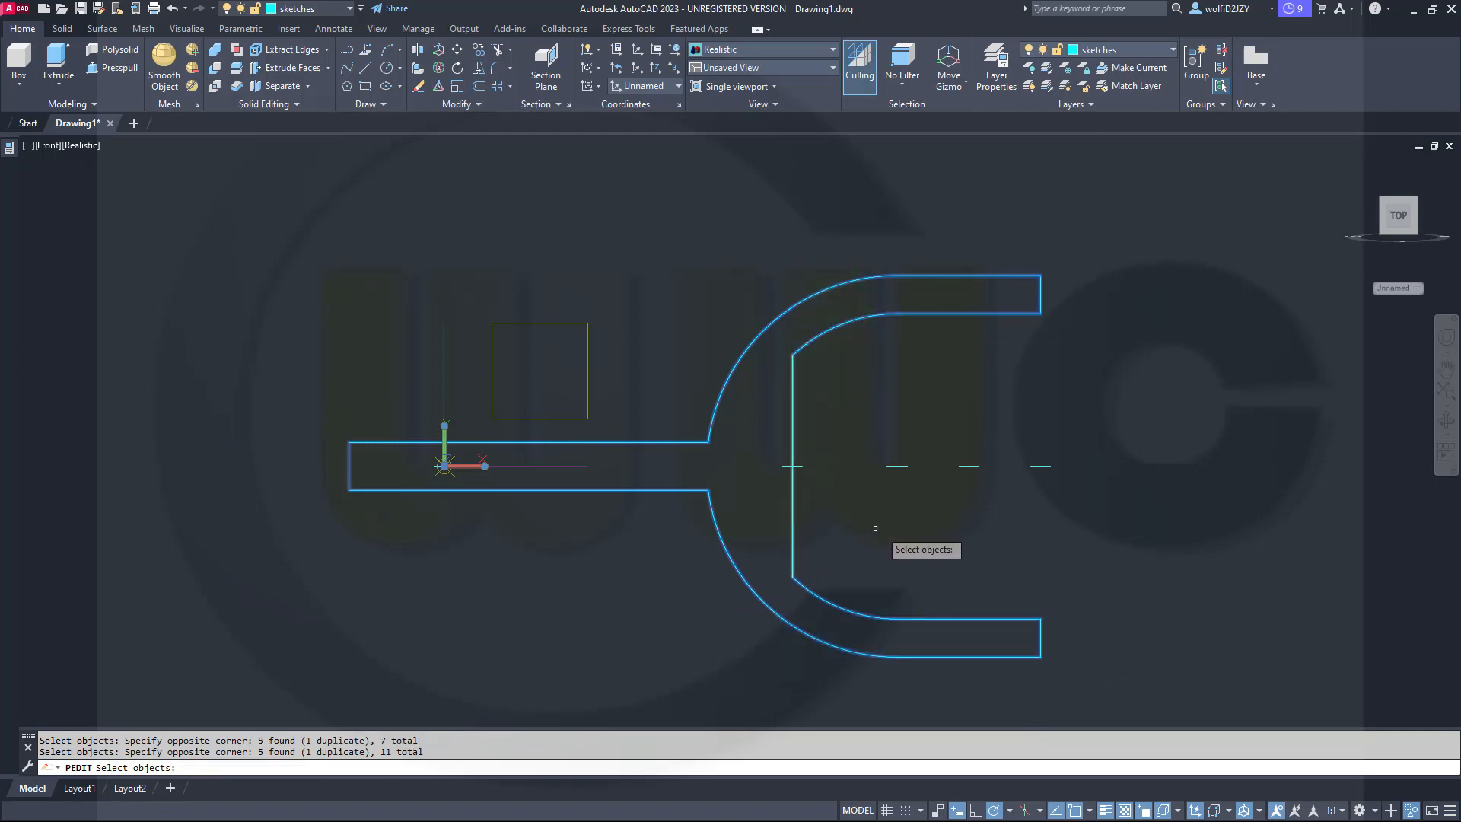
pyautogui.press('Return')
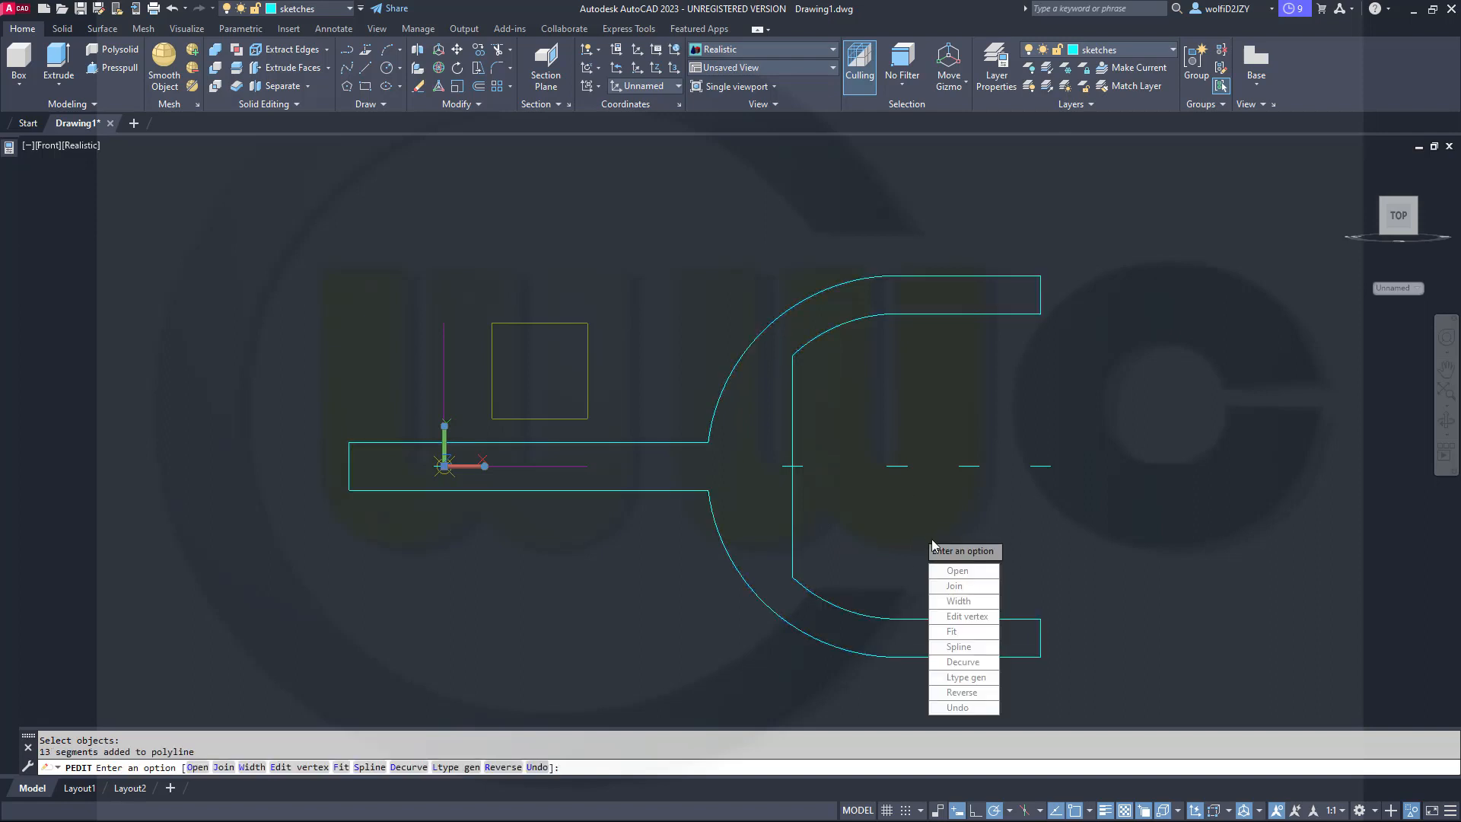
pyautogui.press('Return')
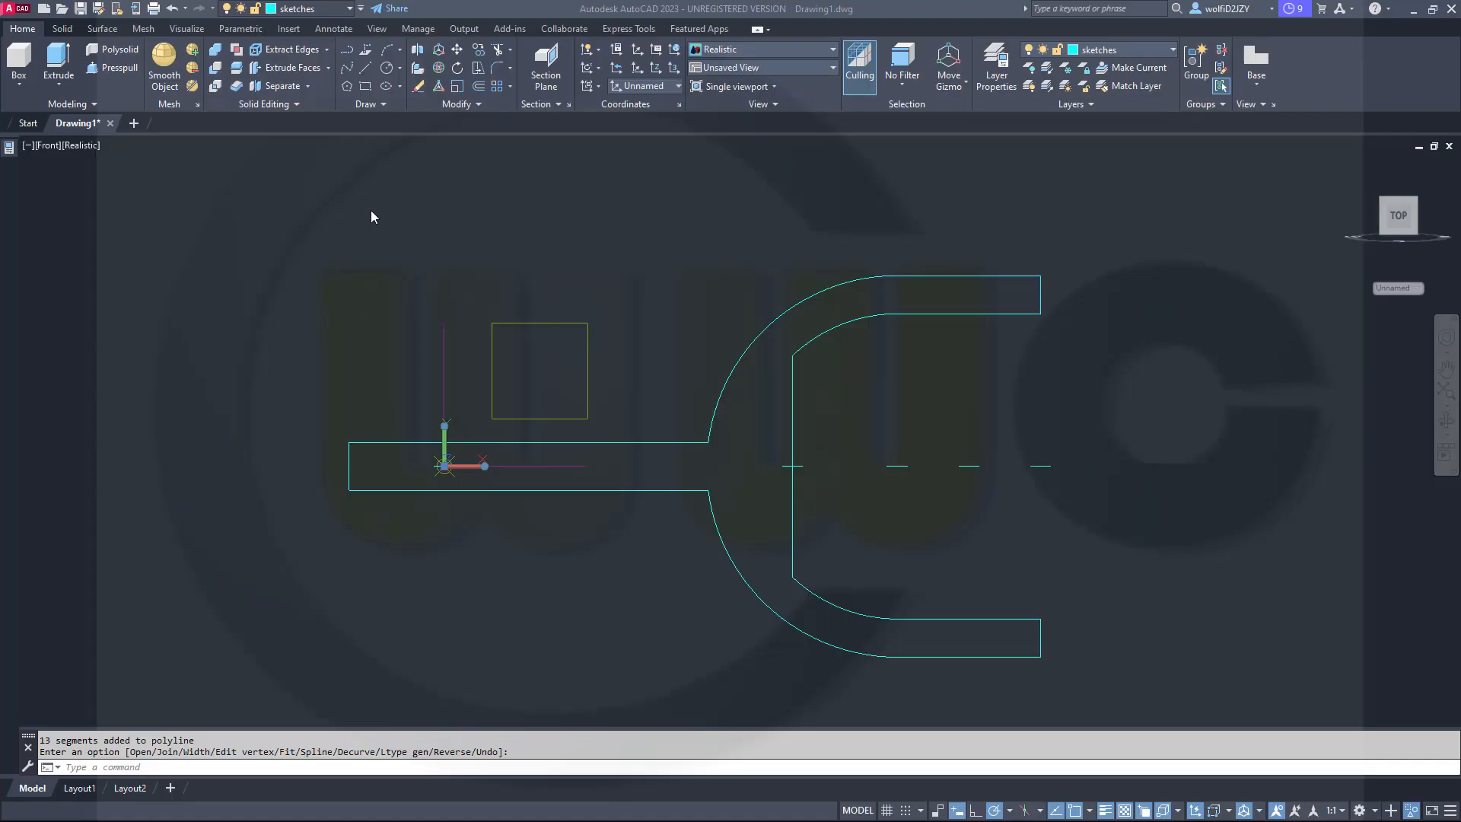
# End the object isolation and extrude the joined fork profile as a solid with a height of 150.
pyautogui.click(1411, 811)
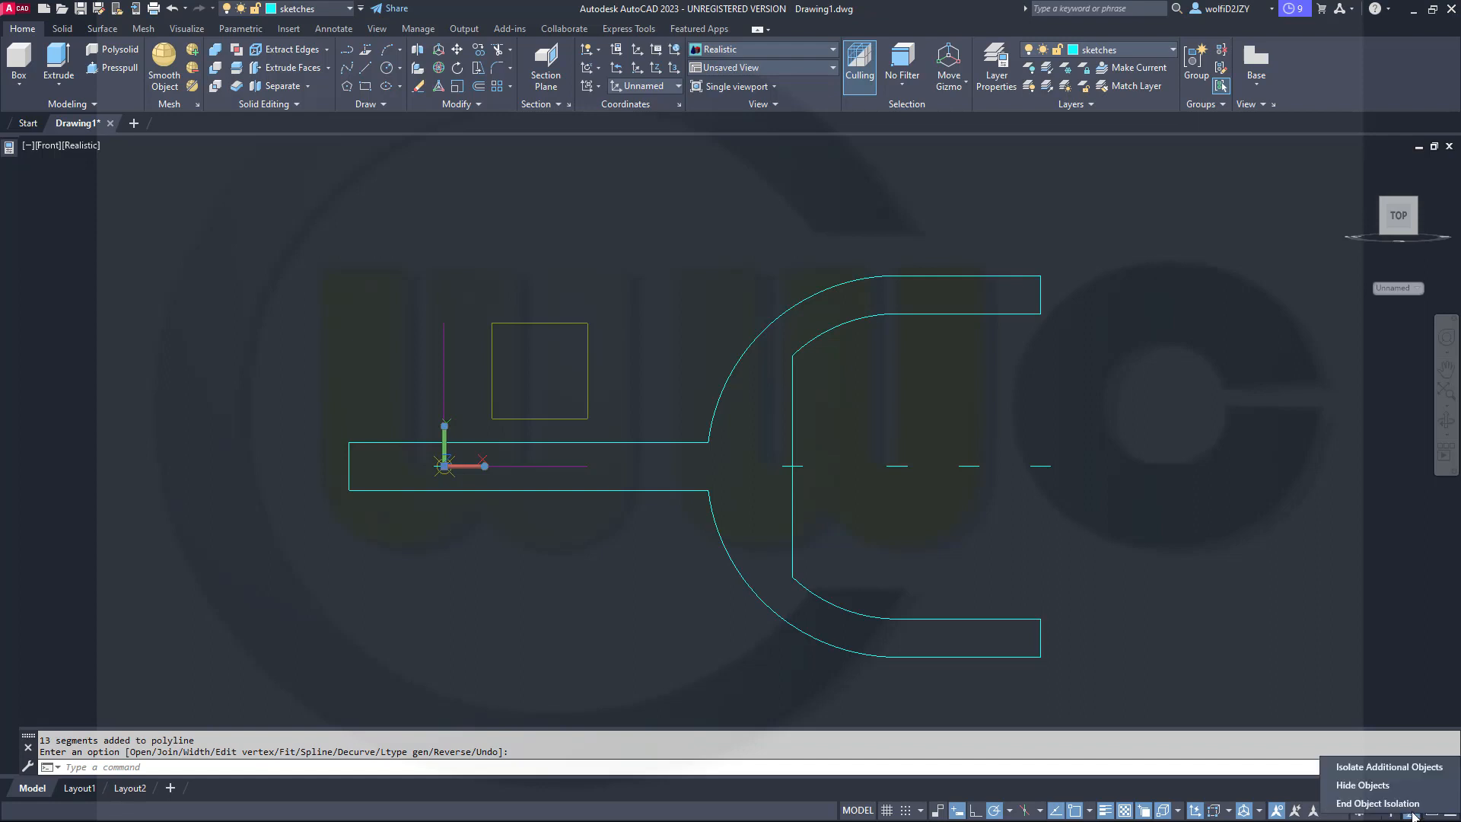
pyautogui.click(1396, 804)
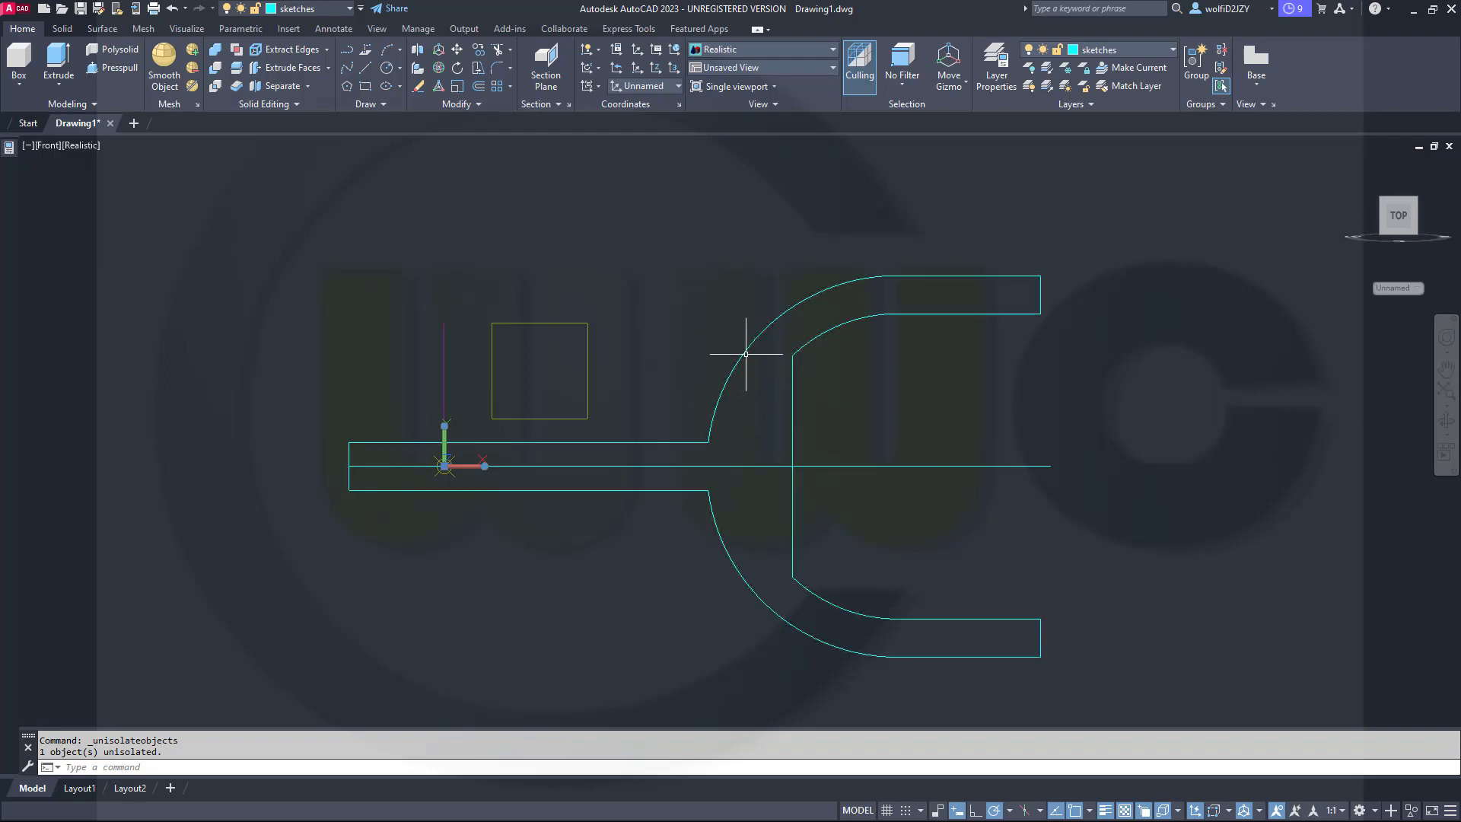
pyautogui.click(57, 54)
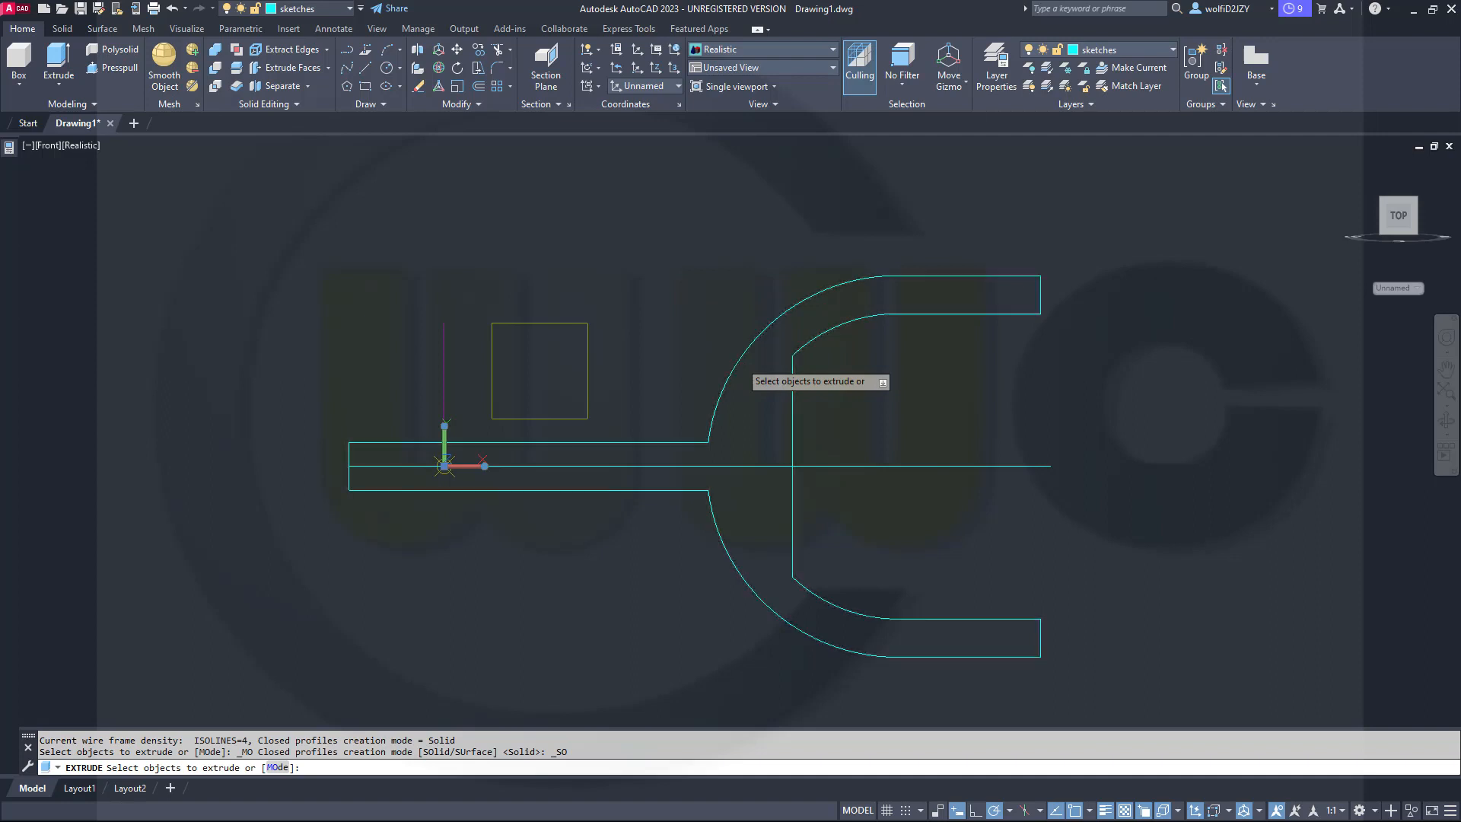
pyautogui.click(738, 358)
pyautogui.rightClick(666, 239)
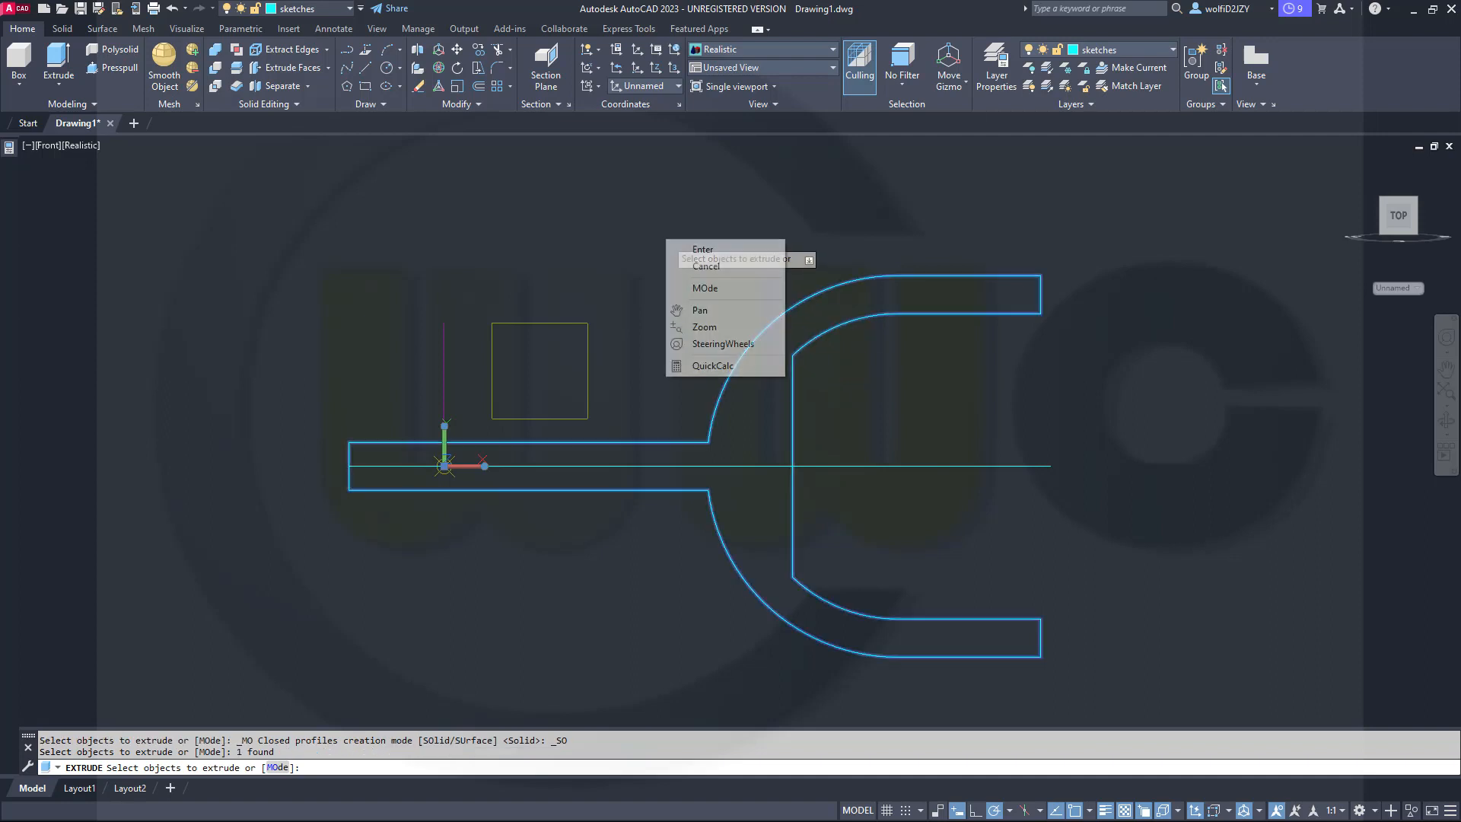
pyautogui.click(702, 250)
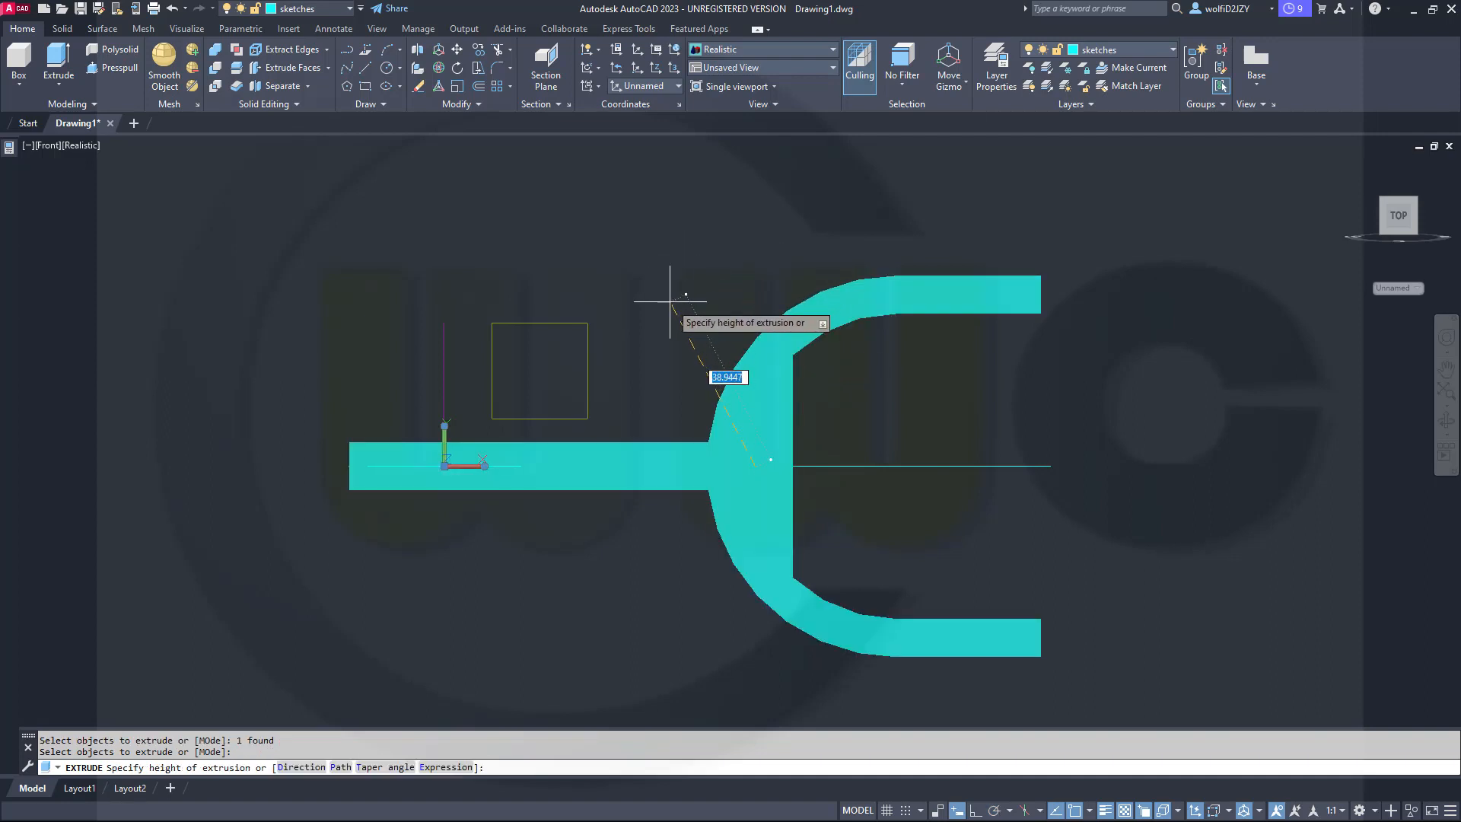
pyautogui.scroll(2, 663, 297)
pyautogui.scroll(-2, 655, 292)
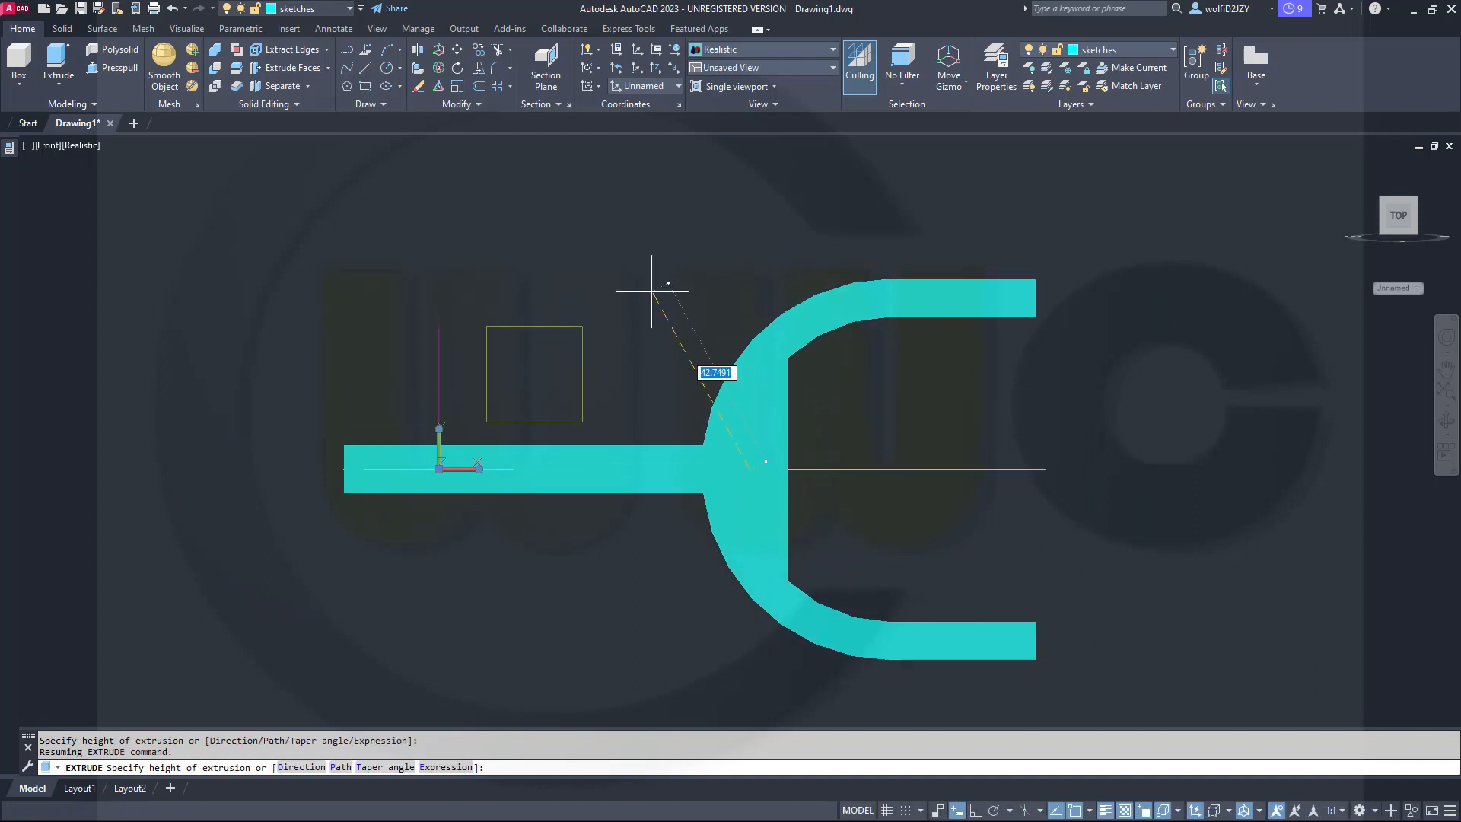
pyautogui.keyDown('shift'); pyautogui.moveTo(655, 293); pyautogui.dragTo(677, 216, button='middle'); pyautogui.keyUp('shift')
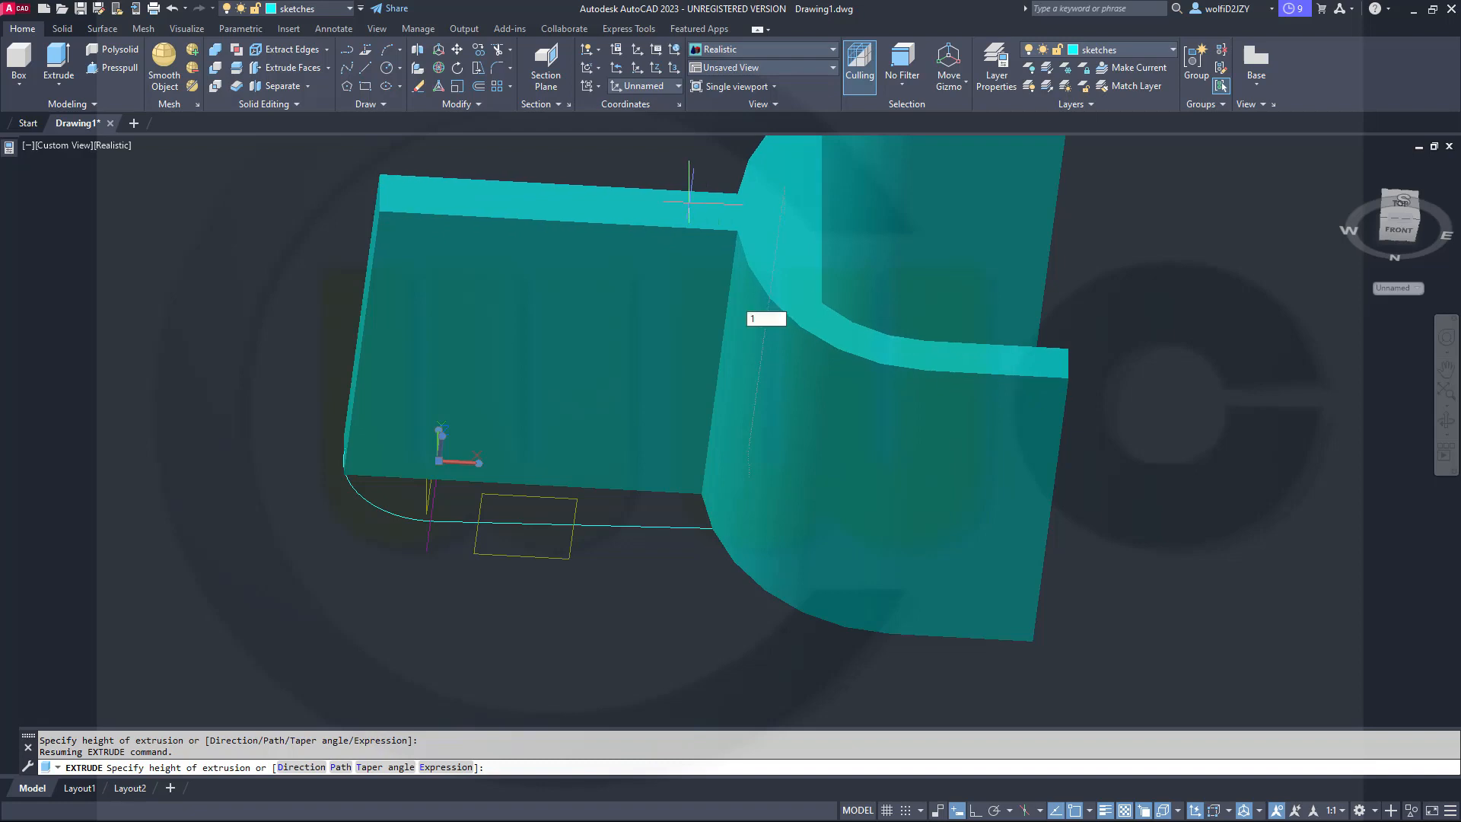
pyautogui.press('Return')
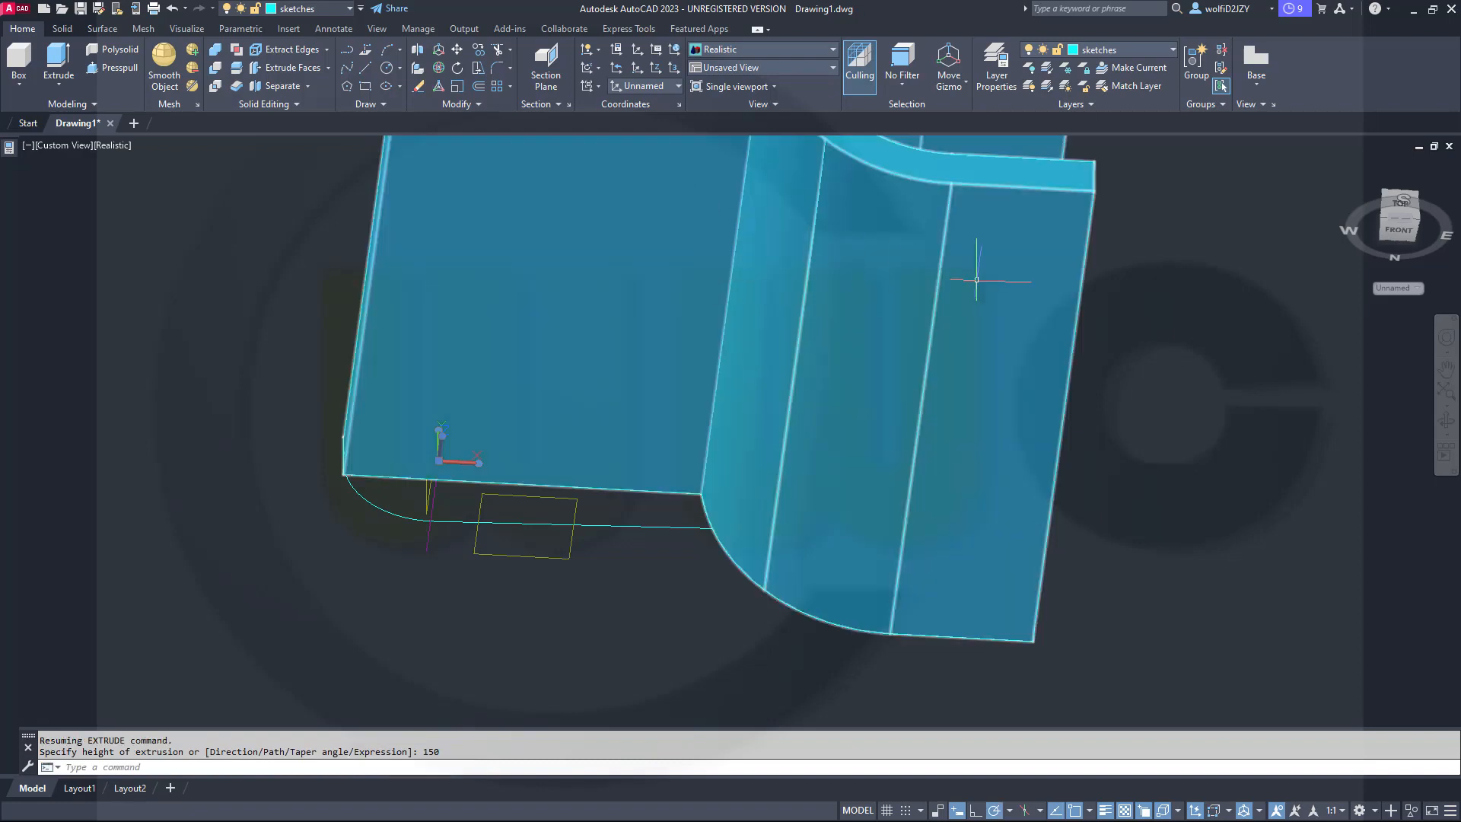
pyautogui.press('Escape')
pyautogui.scroll(-2, 1128, 354)
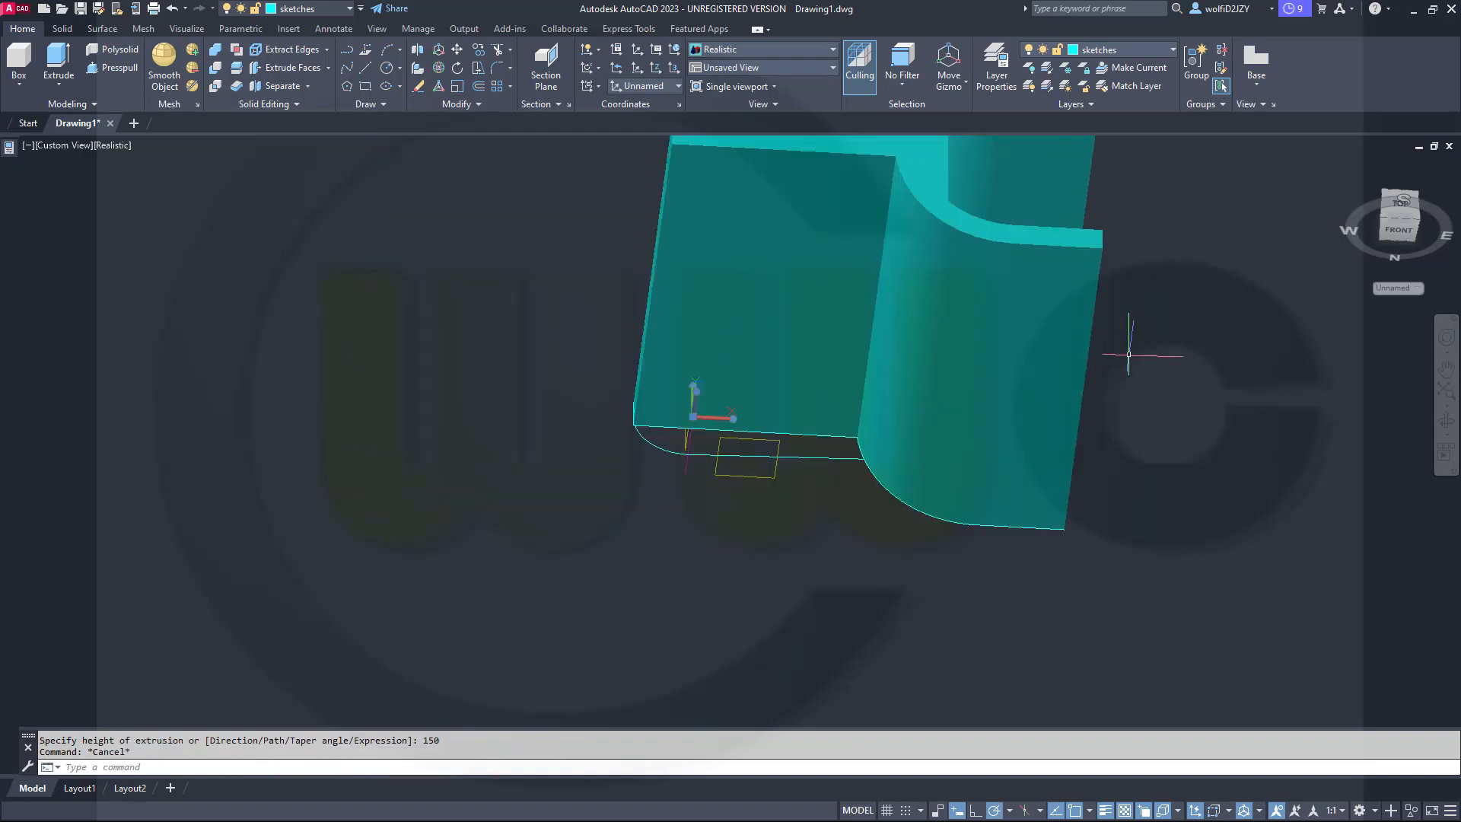
# Restore the World coordinate system and move the extruded fork solid to the solid_minus layer.
pyautogui.click(1417, 290)
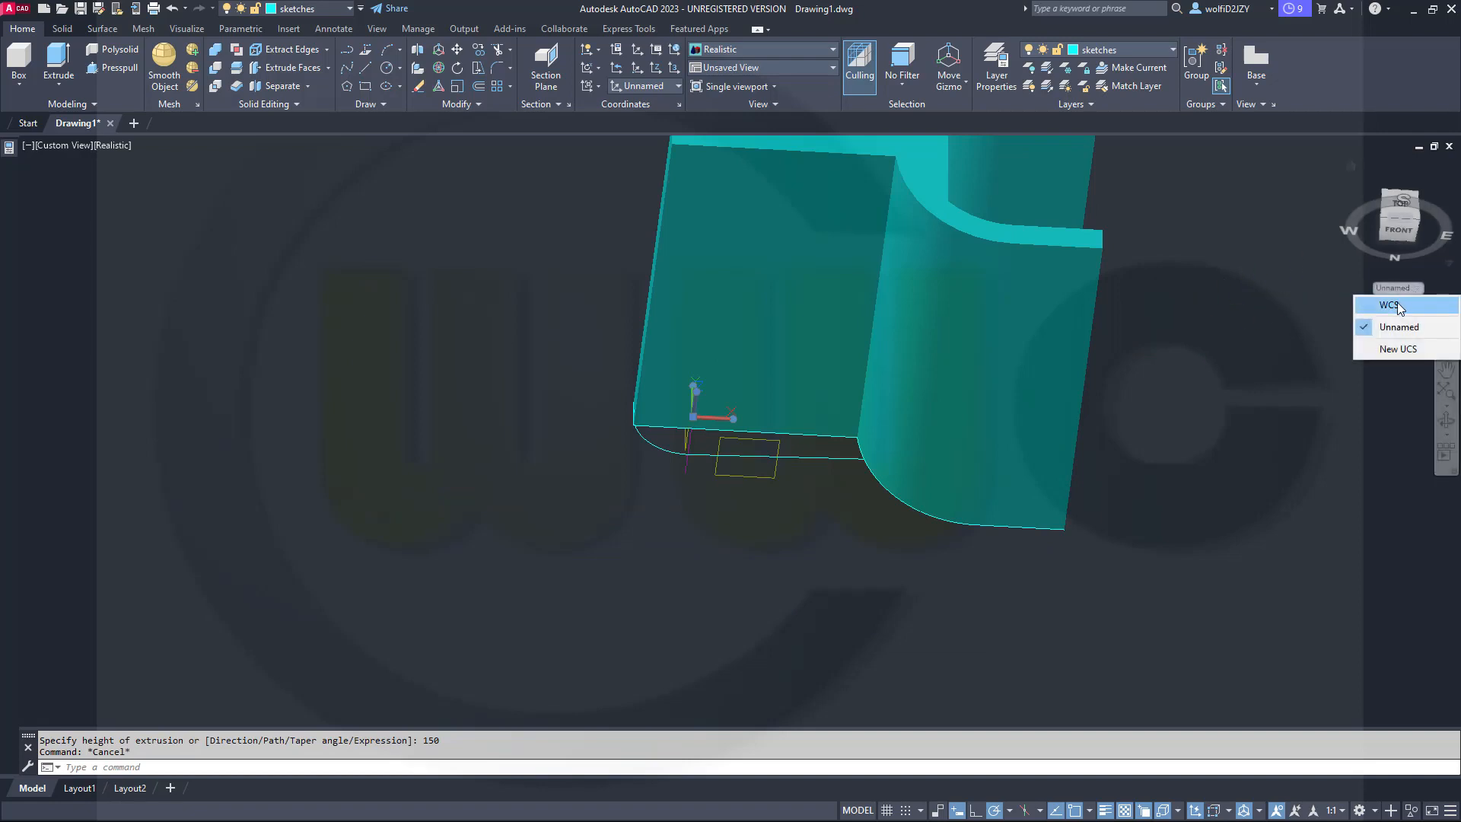
pyautogui.click(1397, 303)
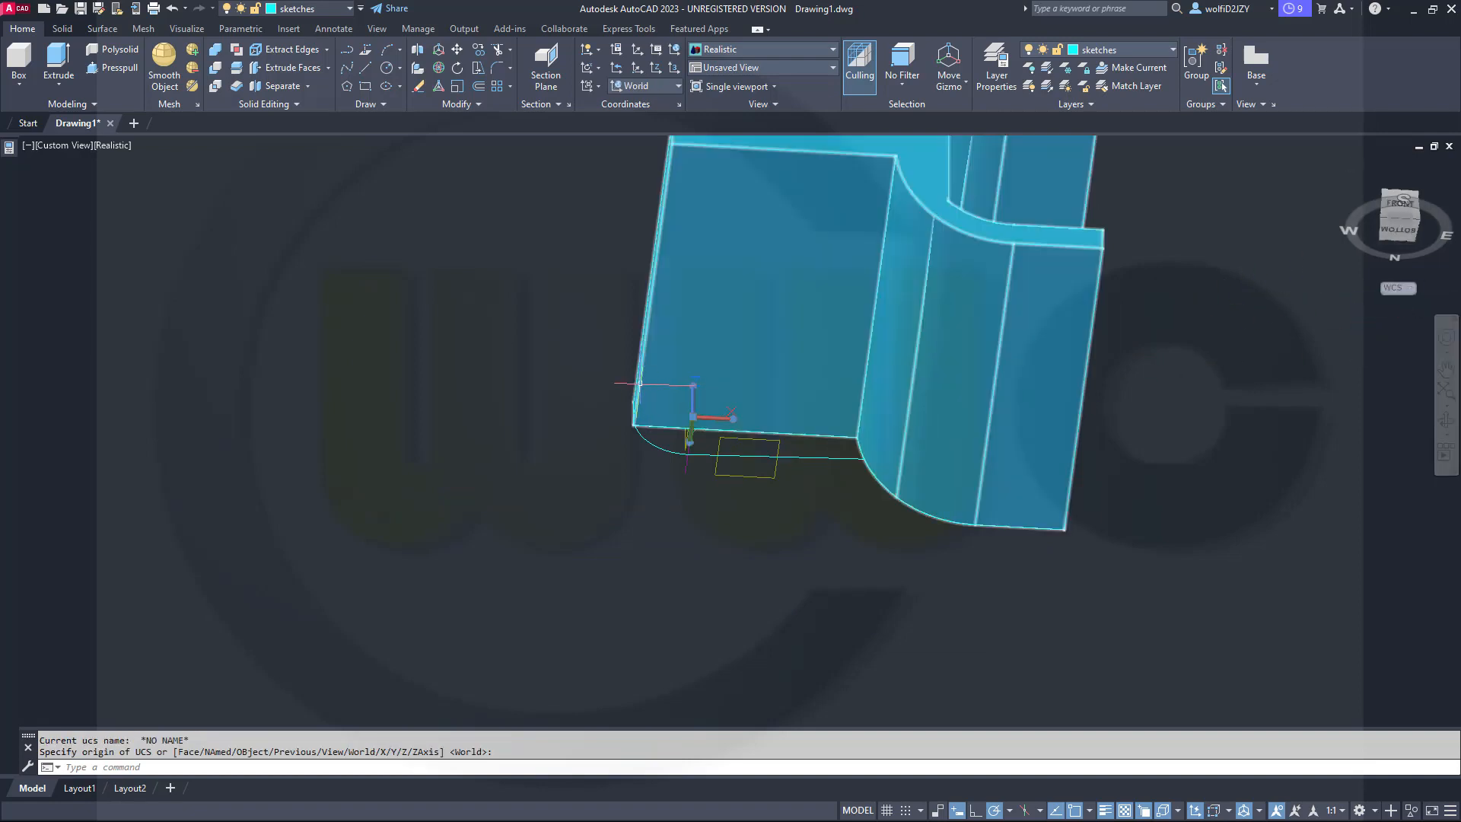
pyautogui.keyDown('shift'); pyautogui.moveTo(639, 383); pyautogui.dragTo(596, 304, button='middle'); pyautogui.keyUp('shift')
pyautogui.press('Return')
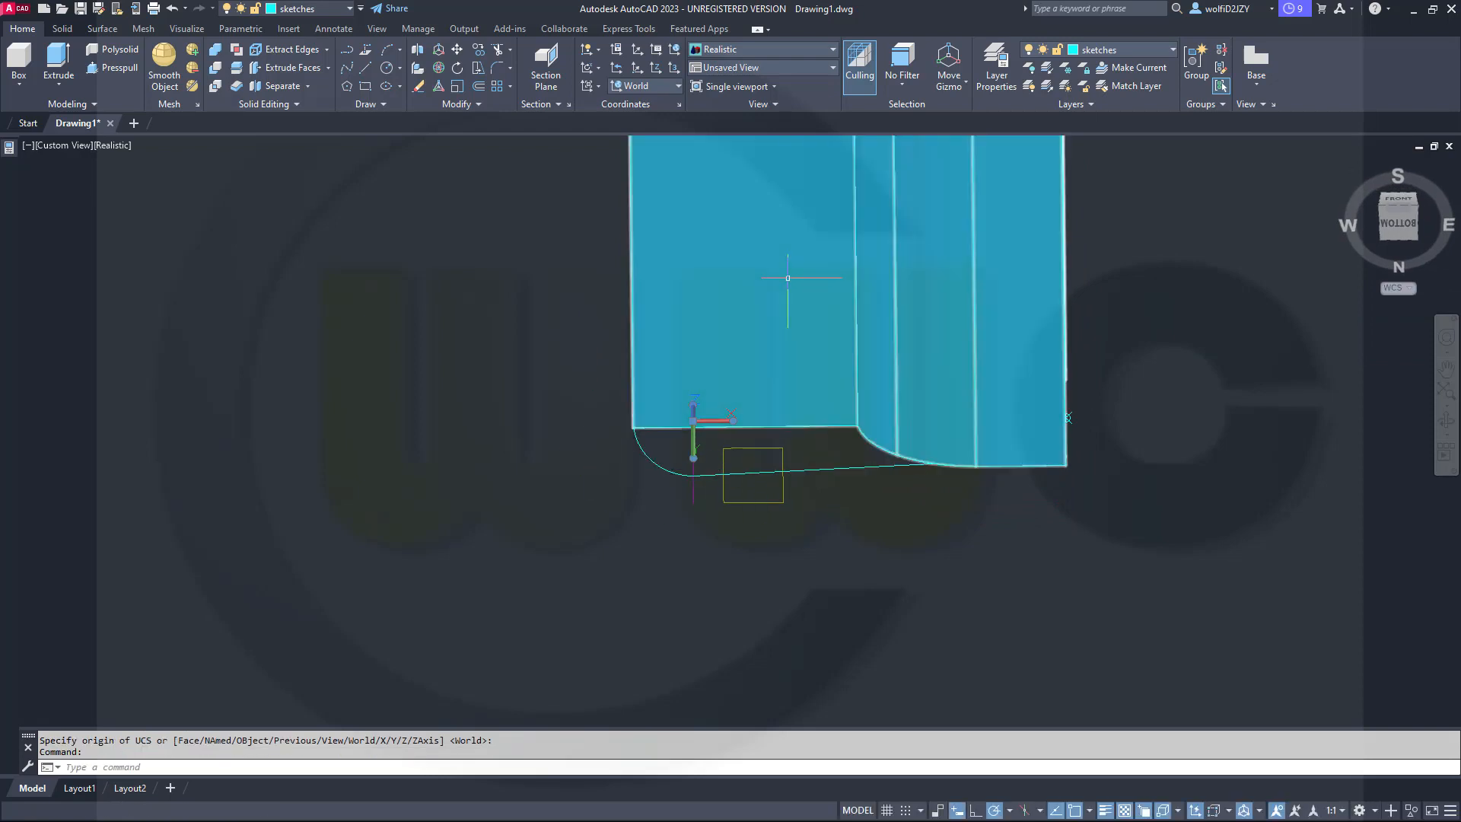
pyautogui.click(784, 278)
pyautogui.click(350, 10)
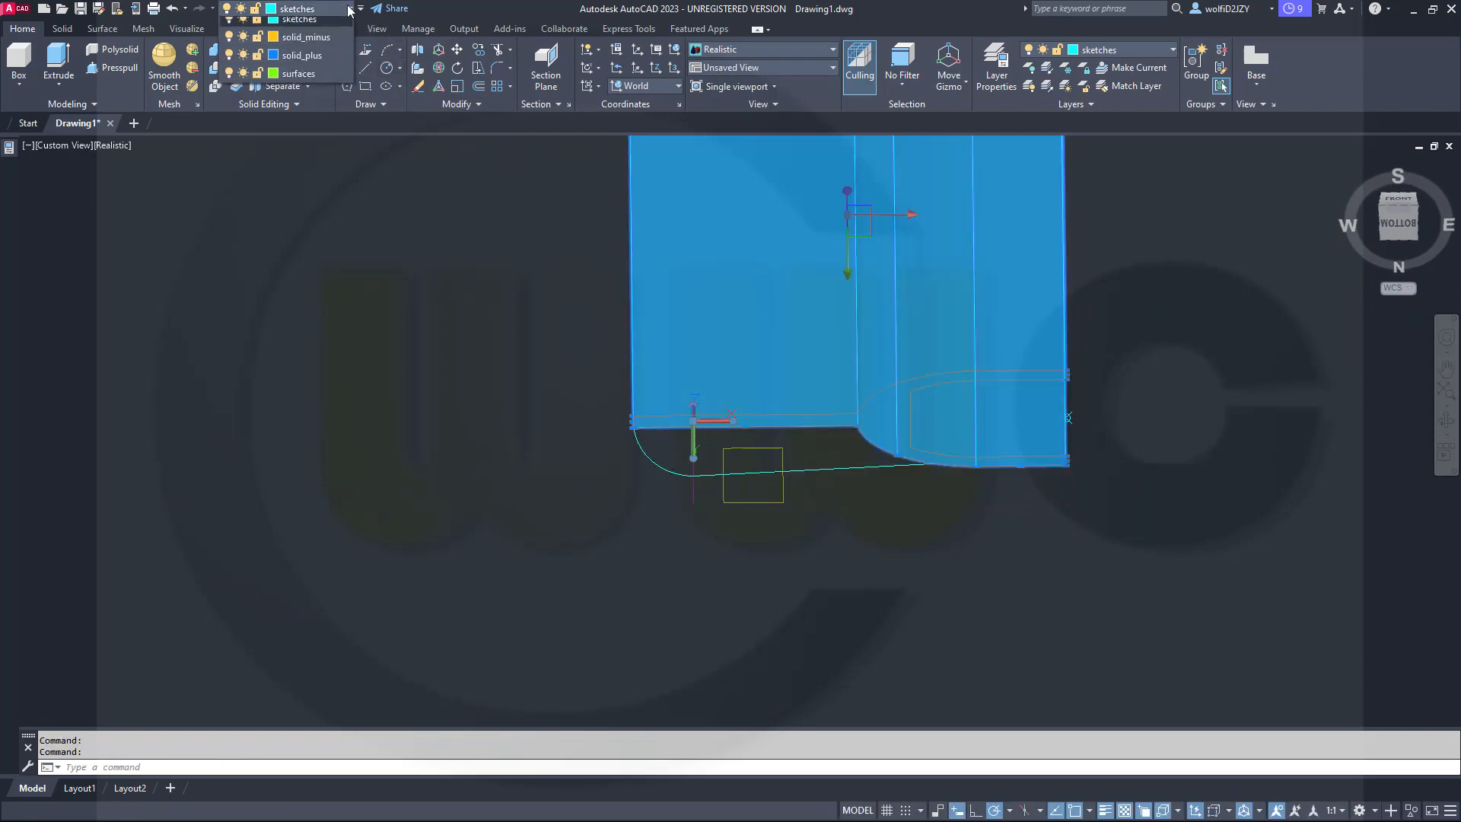
pyautogui.click(327, 120)
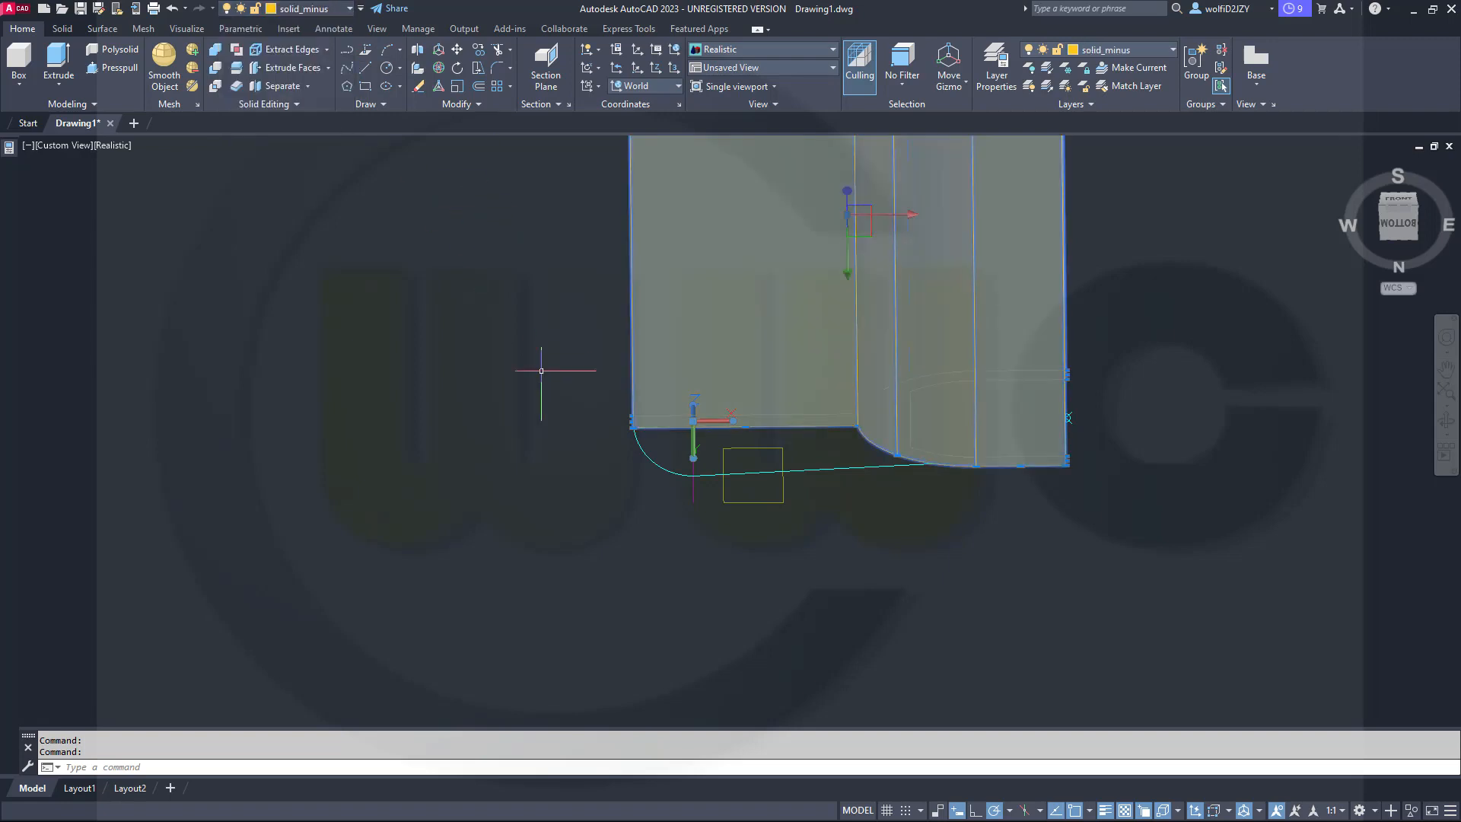
pyautogui.press('Escape')
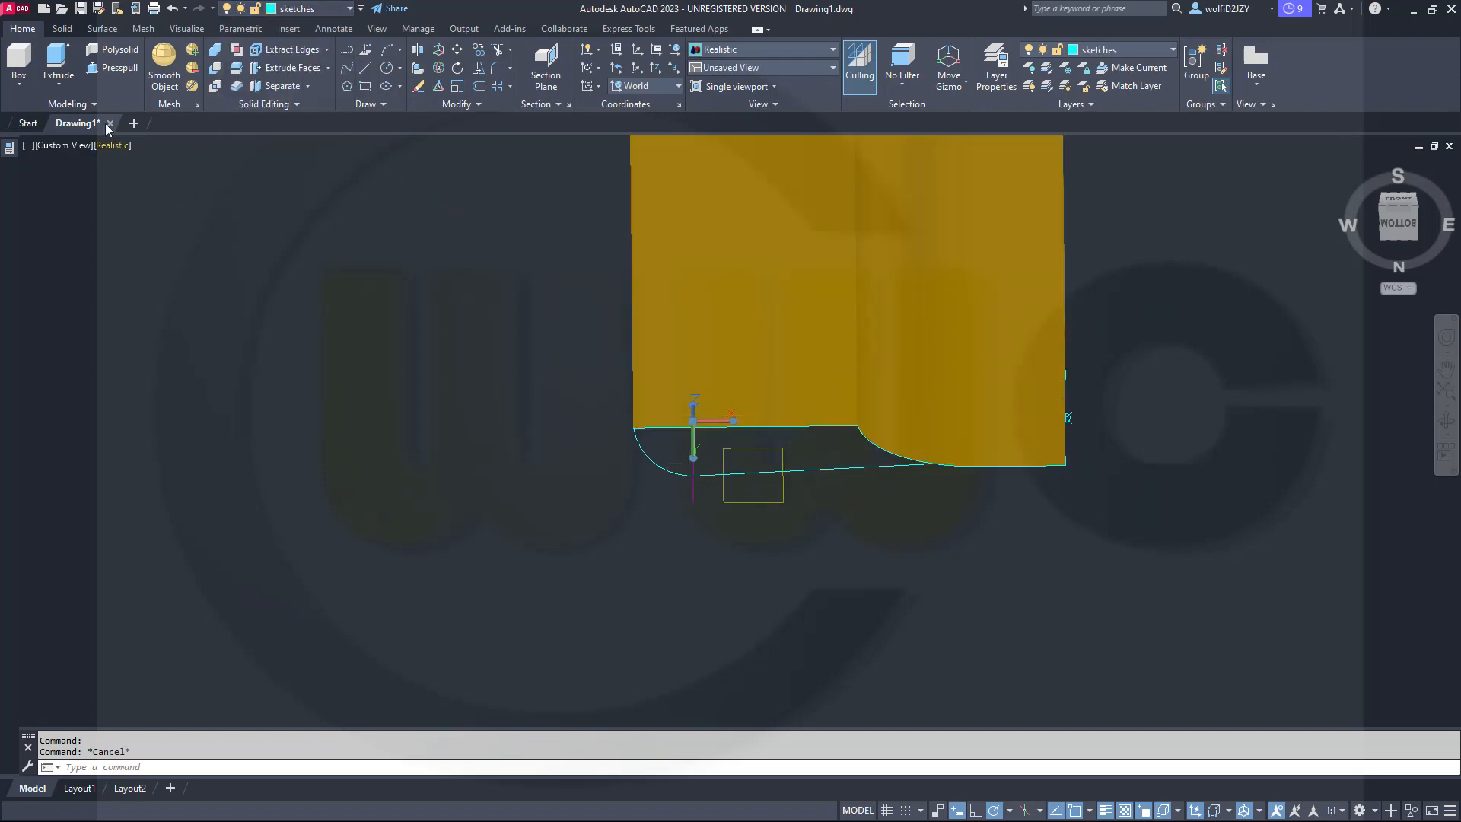
# Extrude the closed L-shaped profile with rounded ends as a solid with a height of 100.
pyautogui.click(59, 61)
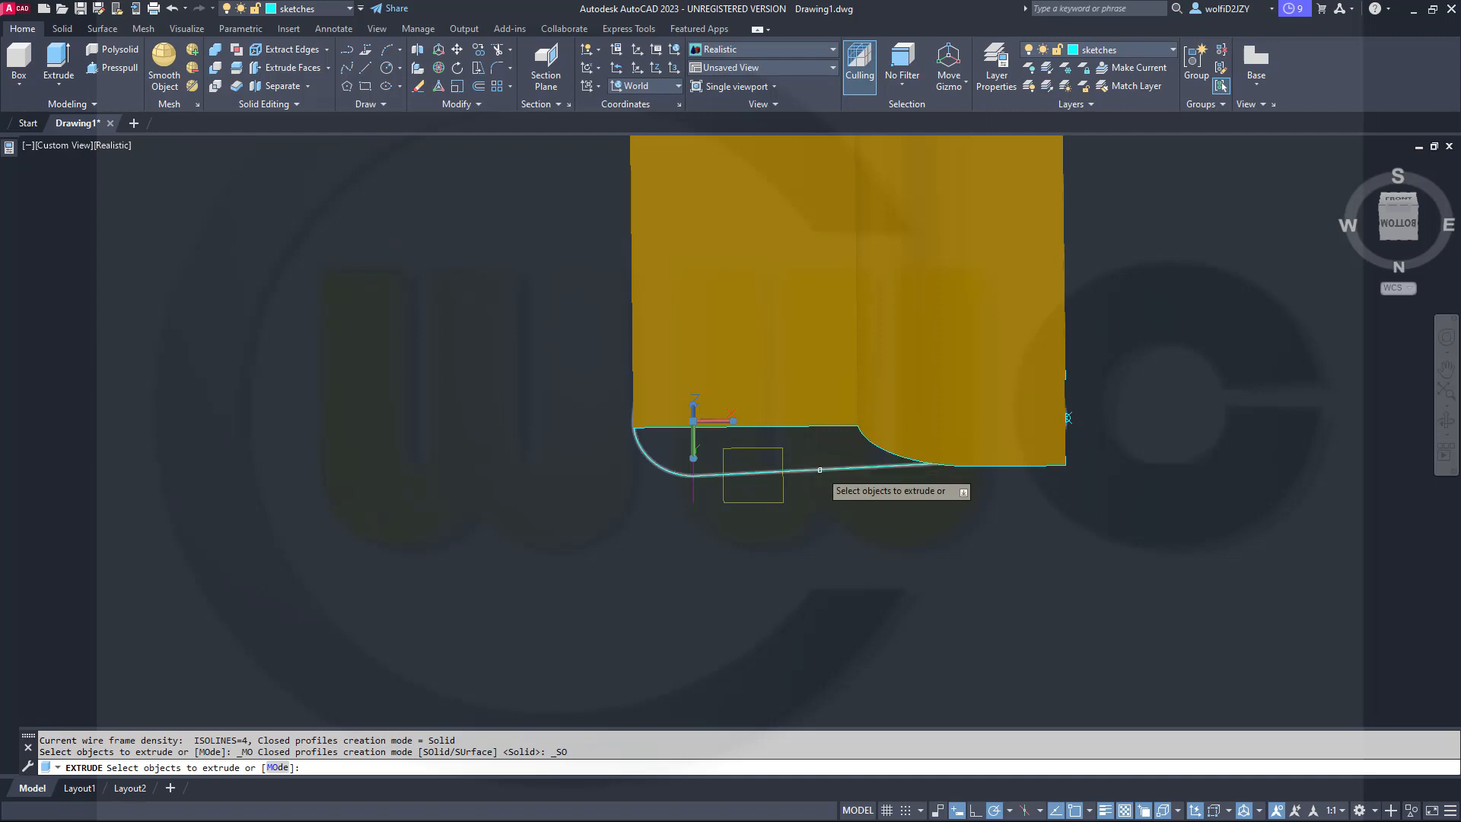
pyautogui.click(819, 469)
pyautogui.rightClick(869, 506)
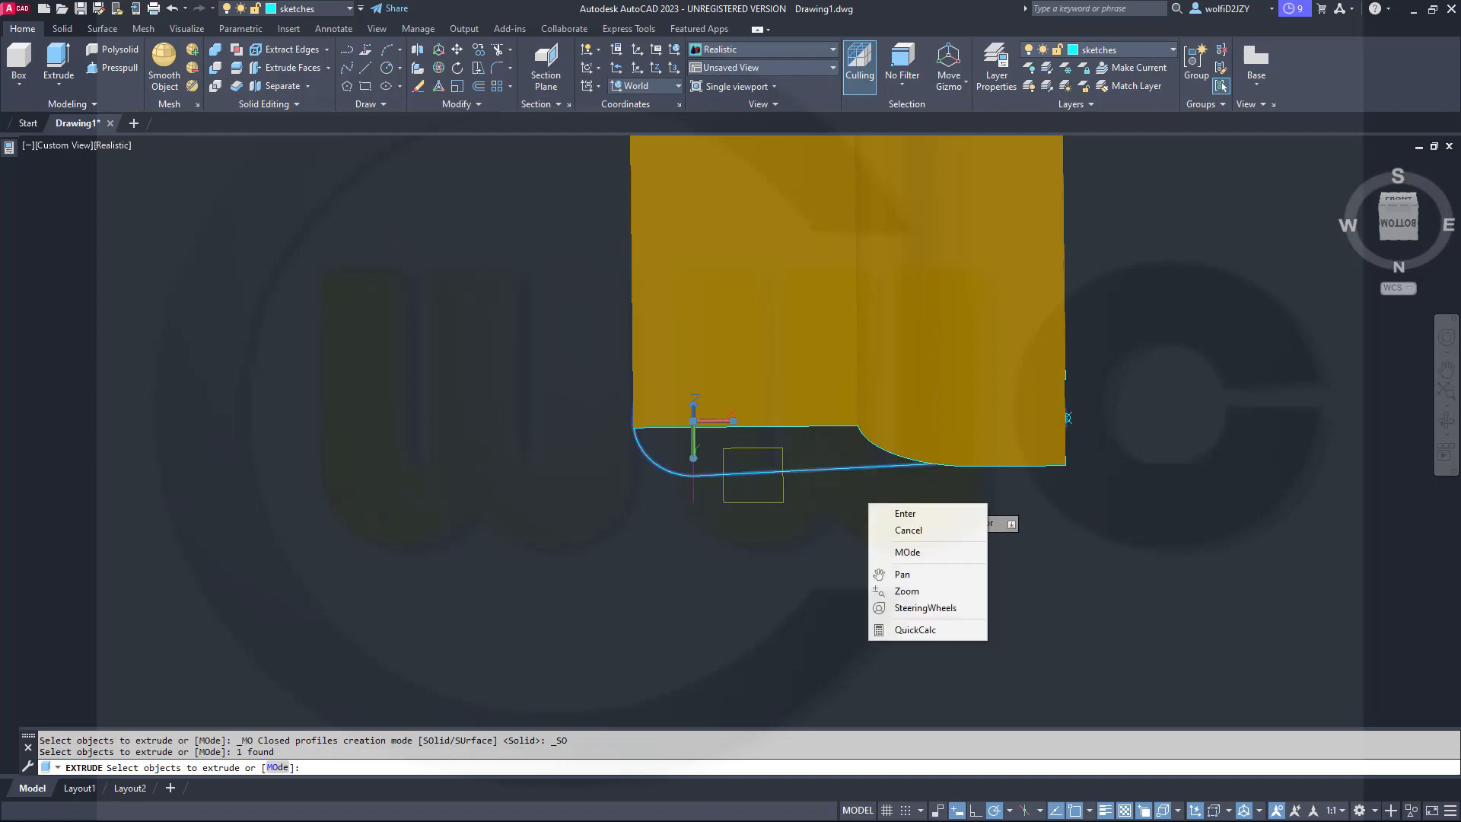
pyautogui.click(905, 515)
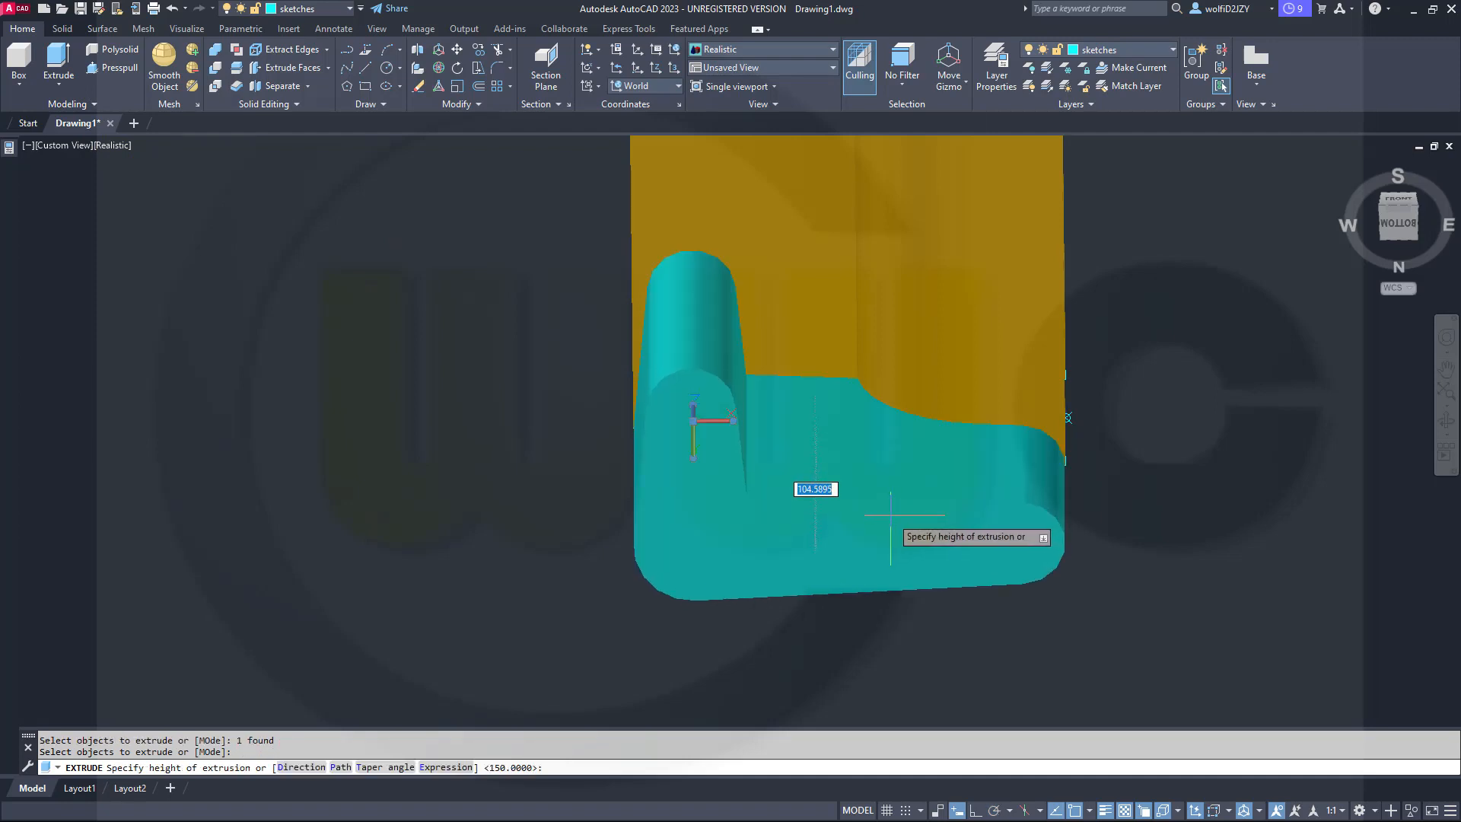
pyautogui.write('100')
pyautogui.press('Return')
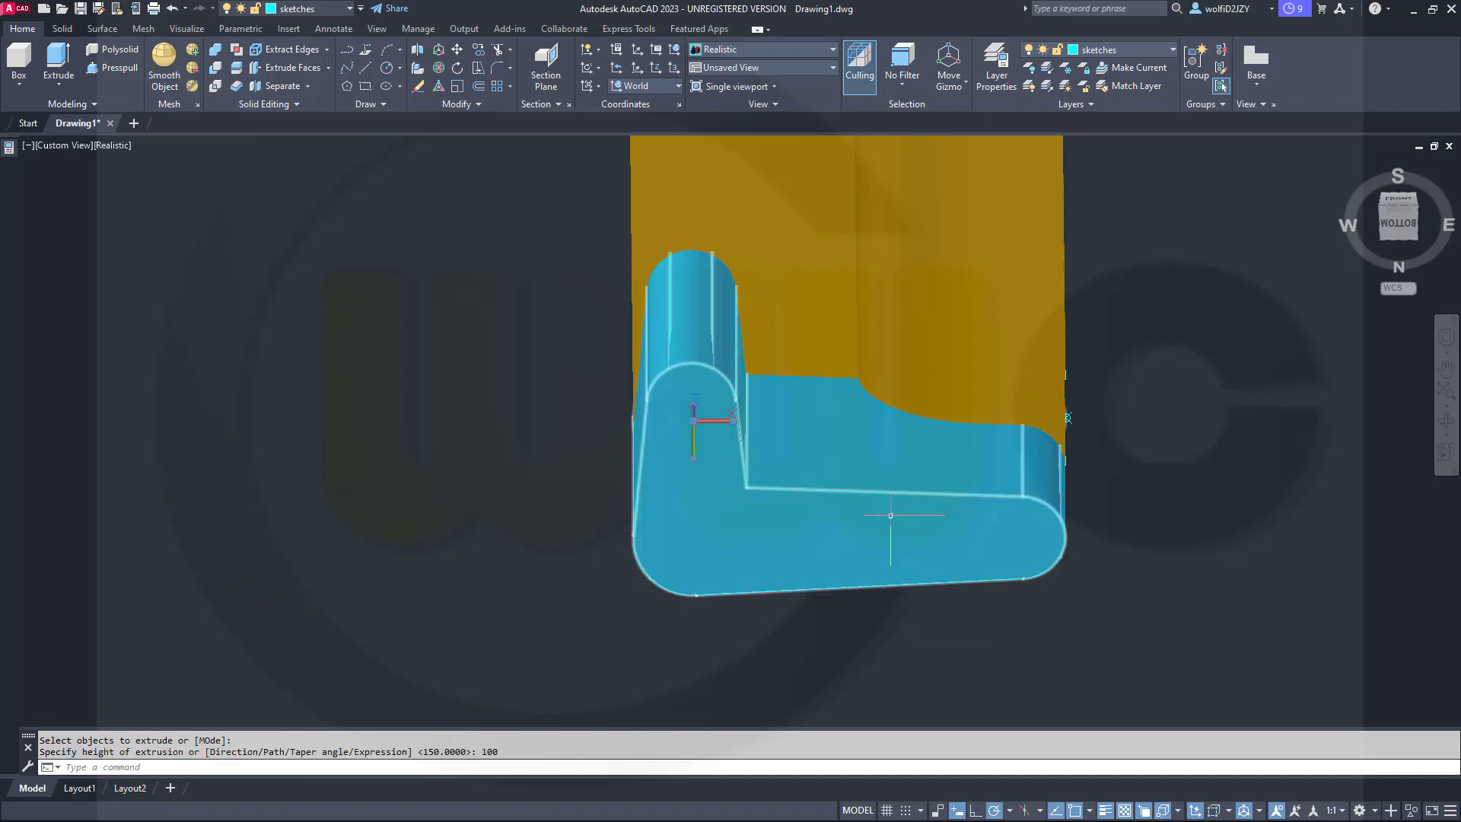
# Move the extruded L-shaped solid to the solid_plus layer.
pyautogui.click(788, 530)
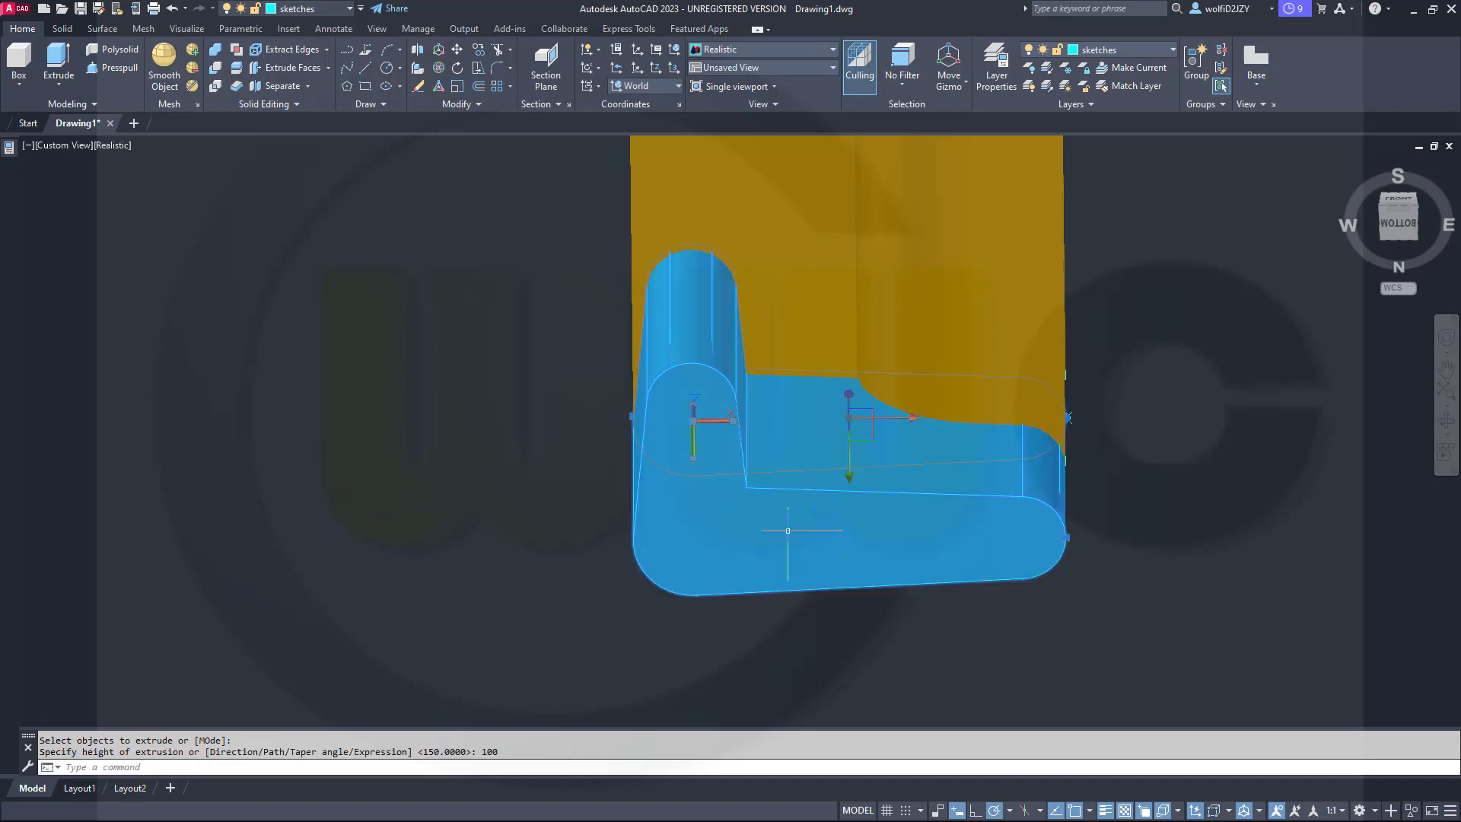
pyautogui.click(349, 10)
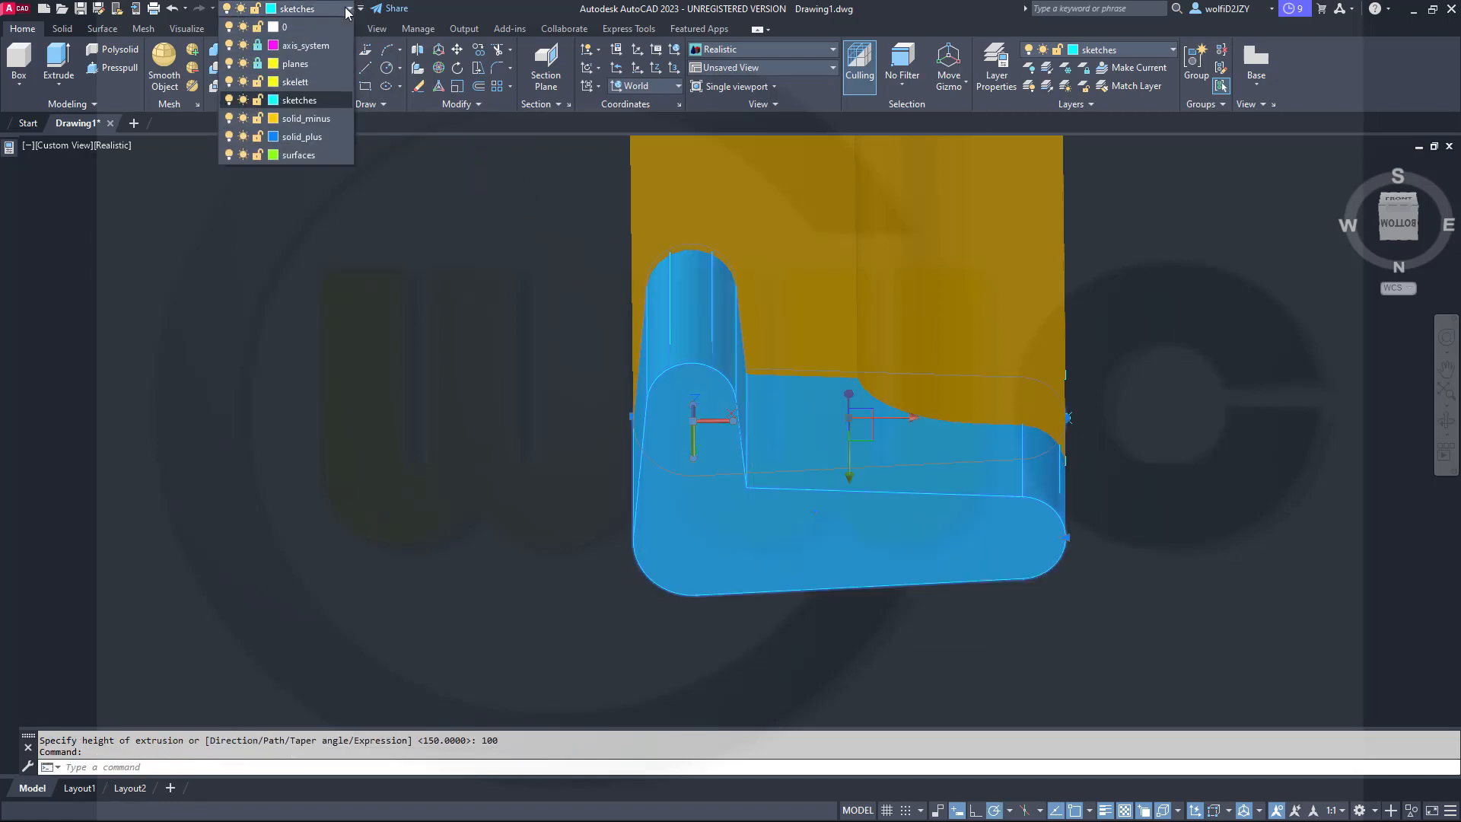
pyautogui.click(294, 137)
pyautogui.press('Escape')
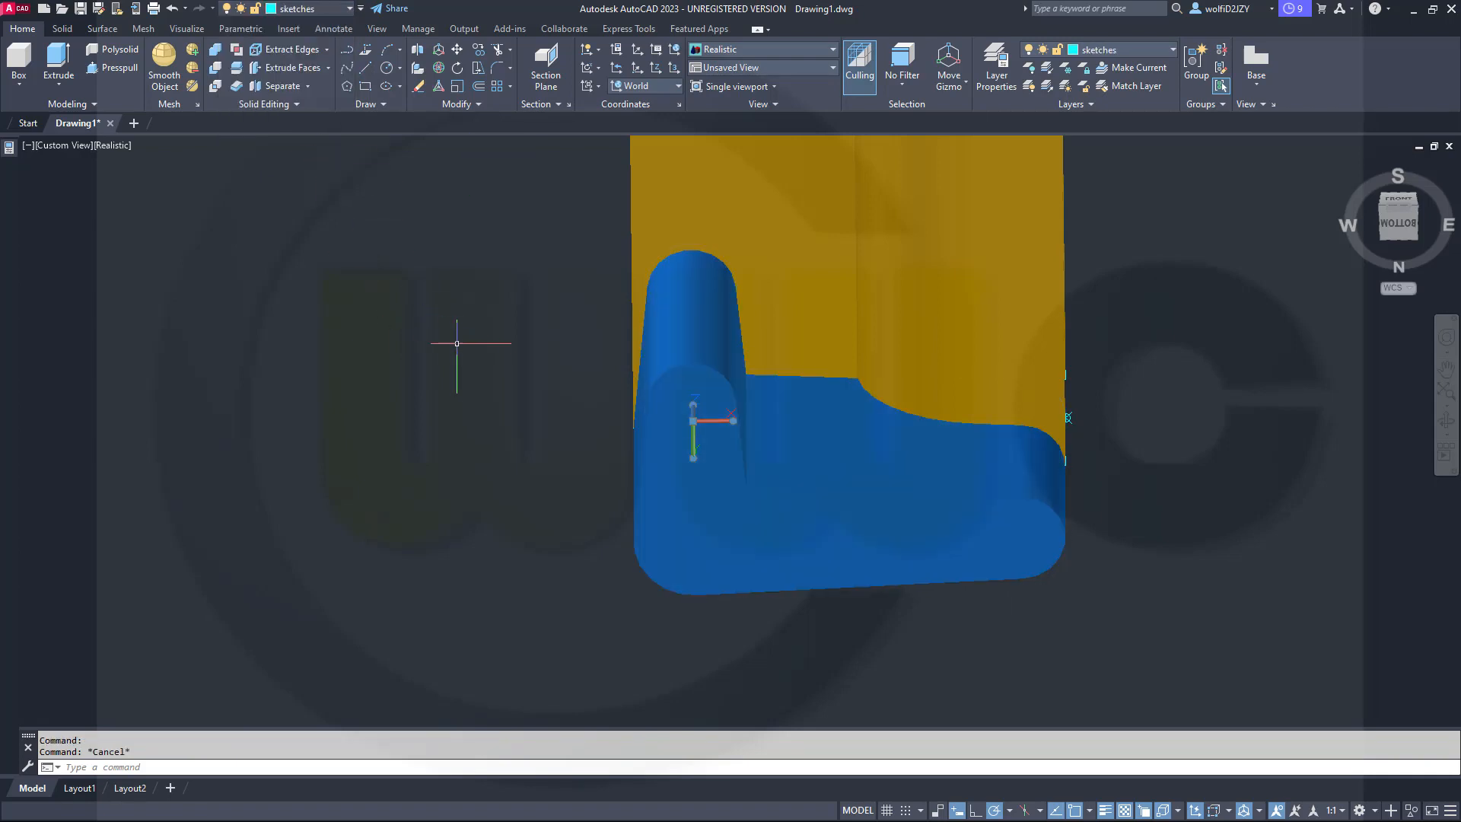
# Move the L-shaped solid 50 units upward along the Z axis with 3D Move.
pyautogui.keyDown('shift'); pyautogui.moveTo(480, 385); pyautogui.dragTo(734, 571, button='middle'); pyautogui.keyUp('shift')
pyautogui.keyDown('shift'); pyautogui.moveTo(959, 583); pyautogui.dragTo(664, 240, button='middle'); pyautogui.keyUp('shift')
pyautogui.moveTo(582, 435); pyautogui.dragTo(551, 482, button='middle')
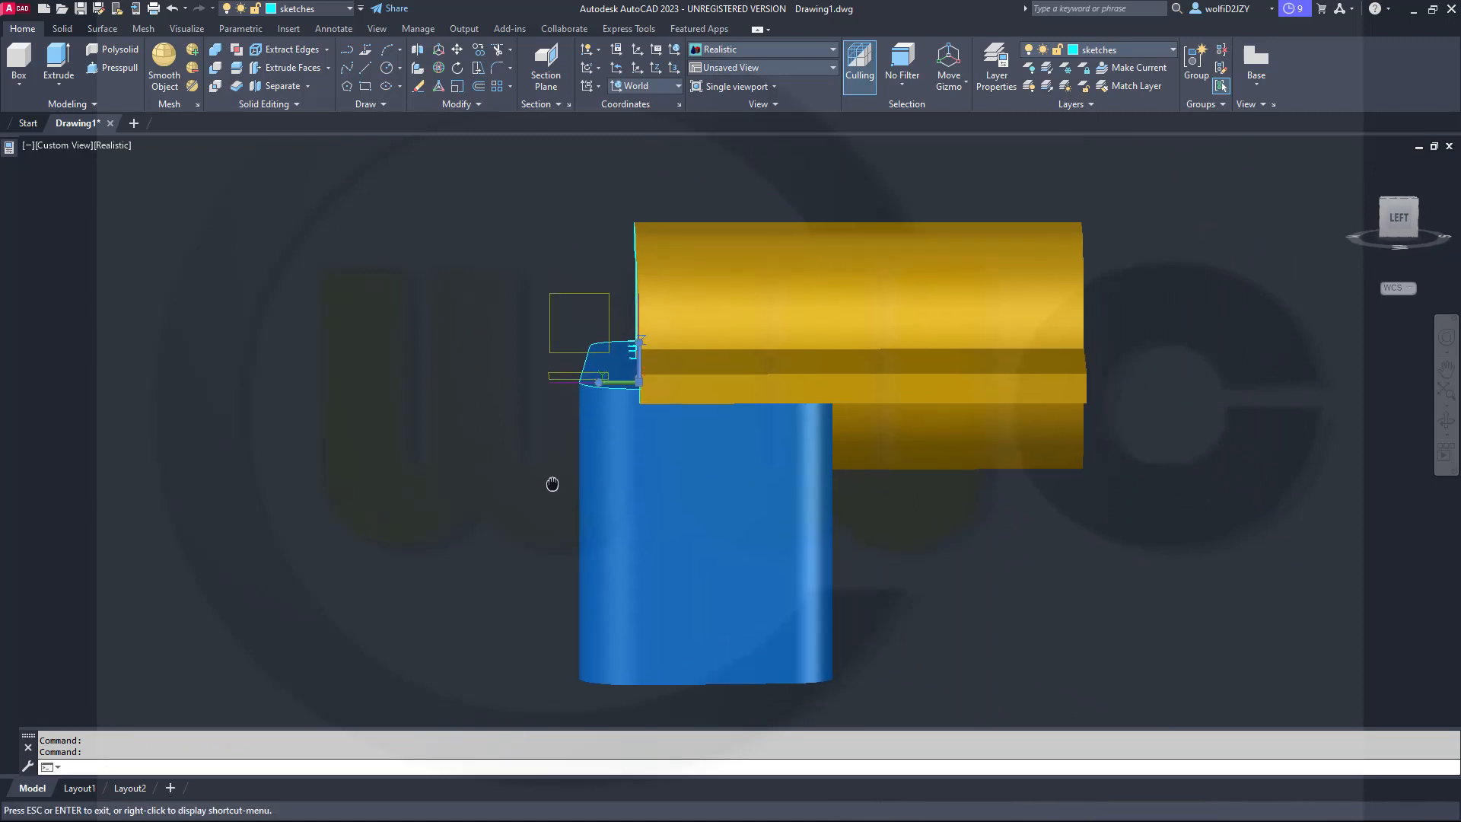
pyautogui.click(436, 56)
pyautogui.click(631, 540)
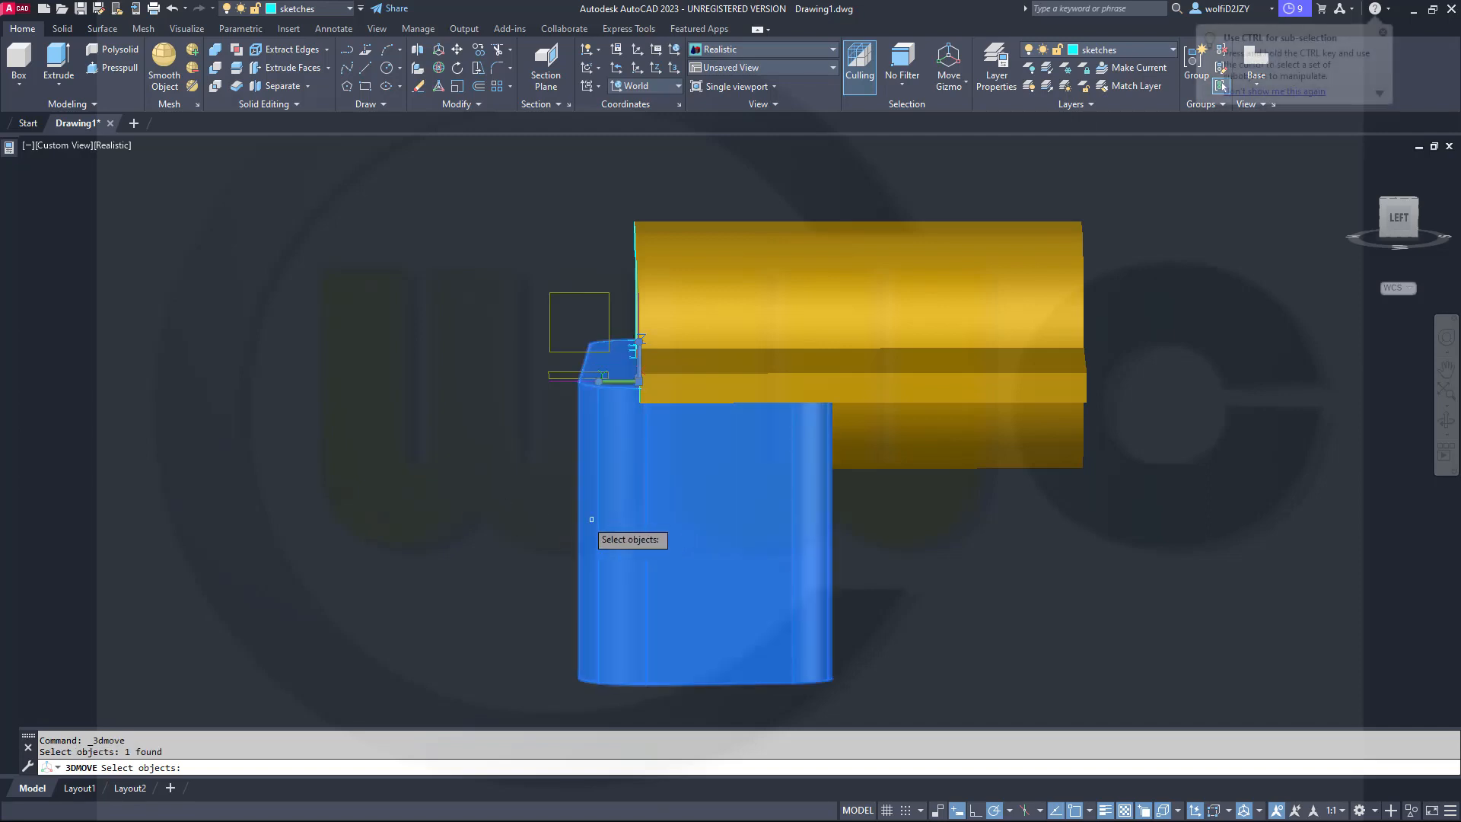
pyautogui.press('Return')
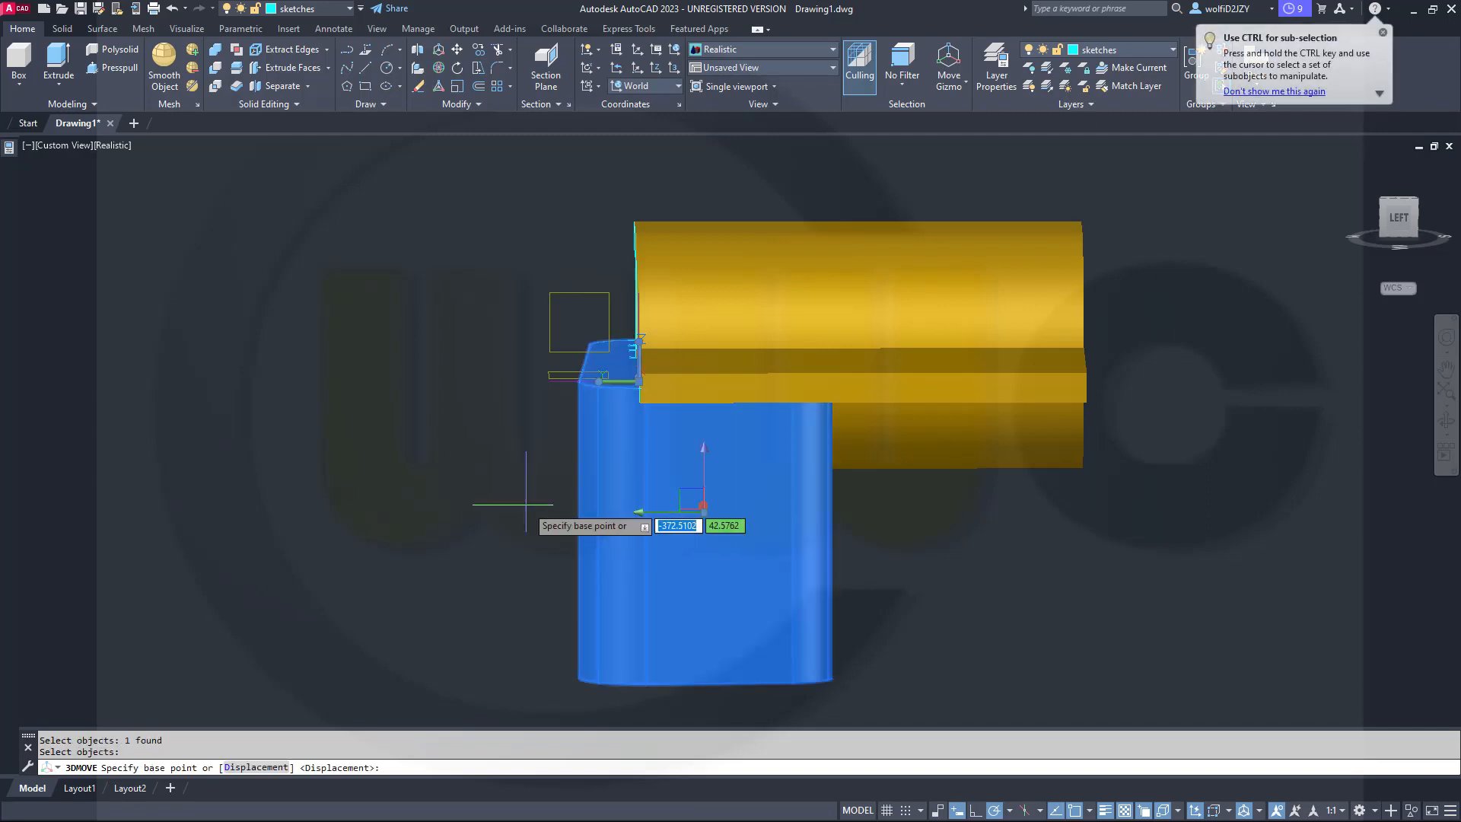
pyautogui.click(706, 451)
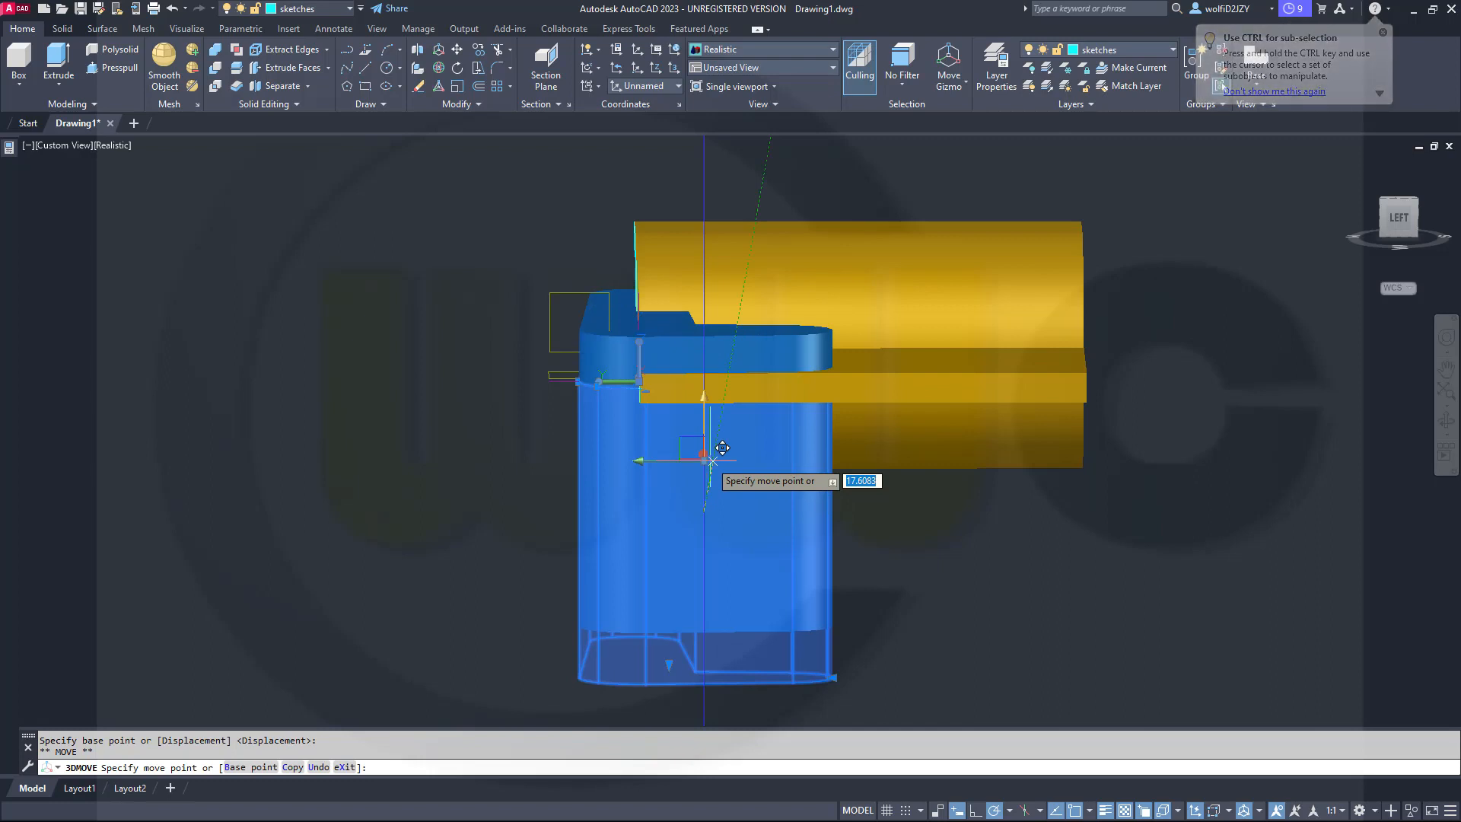
pyautogui.write('50')
pyautogui.press('Return')
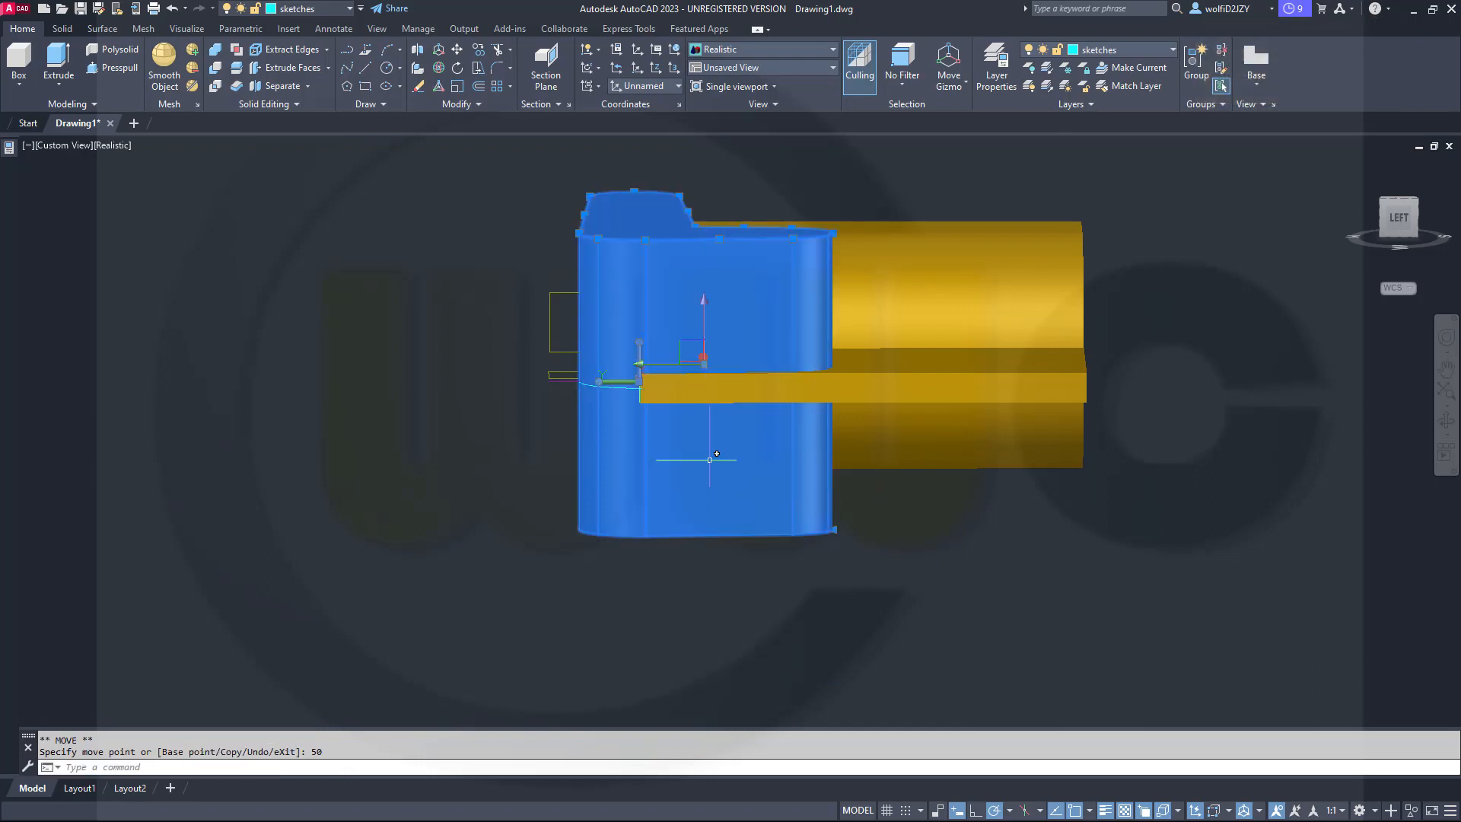
pyautogui.press('Escape')
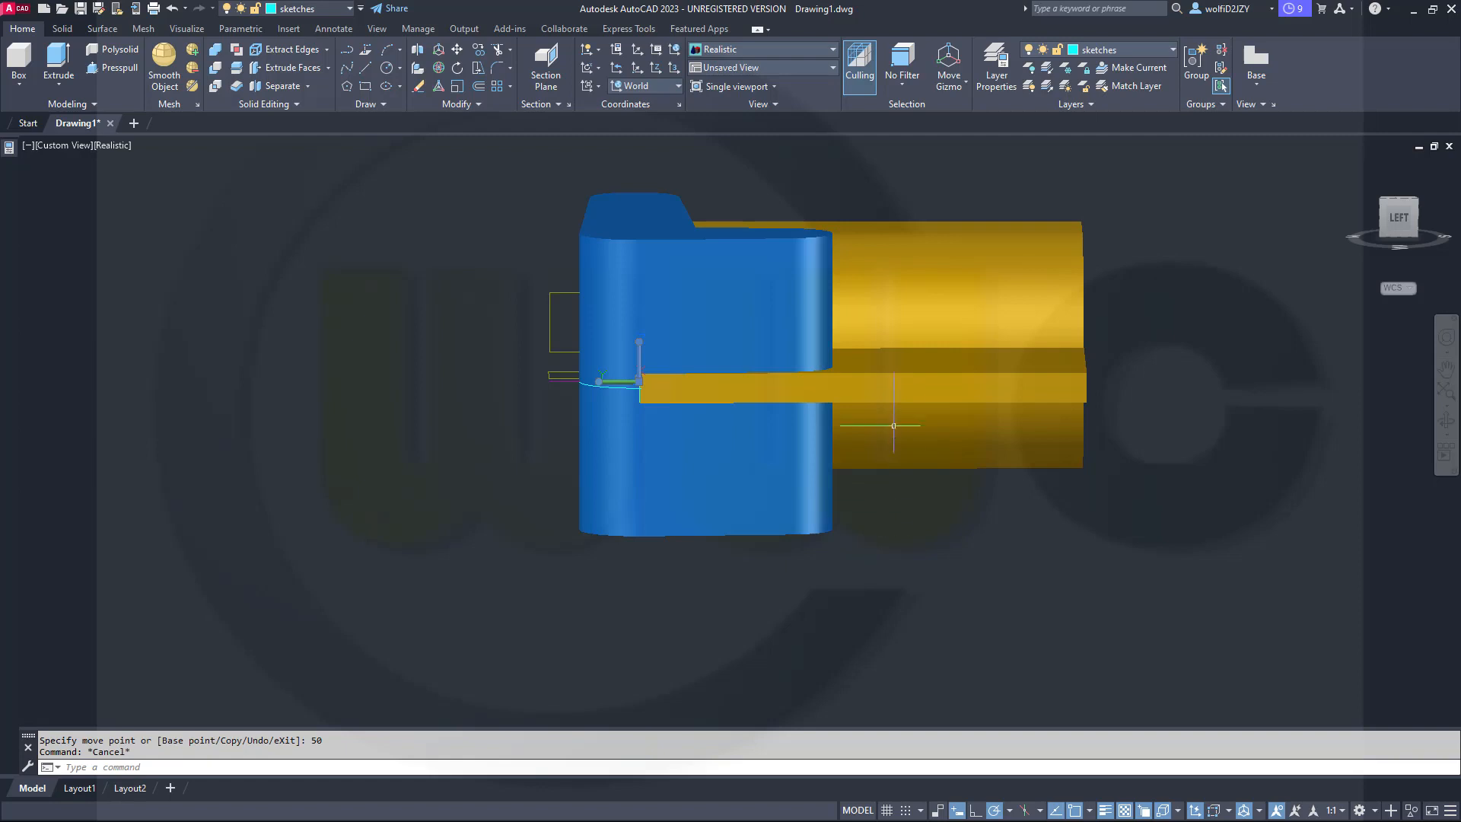
# Move the fork solid 75 units along the Y axis toward the L-shaped solid with 3D Move.
pyautogui.click(896, 323)
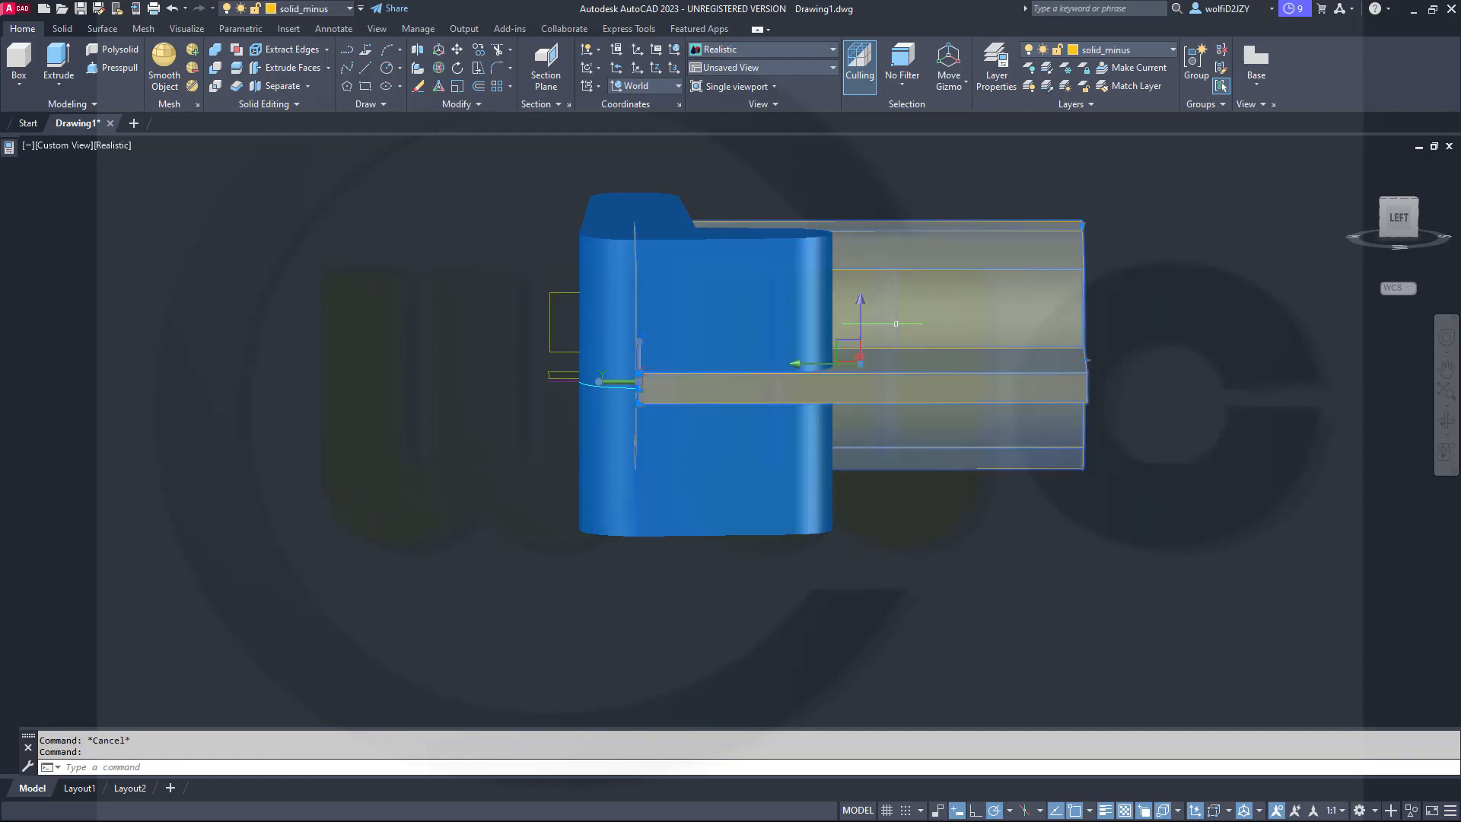
pyautogui.click(439, 50)
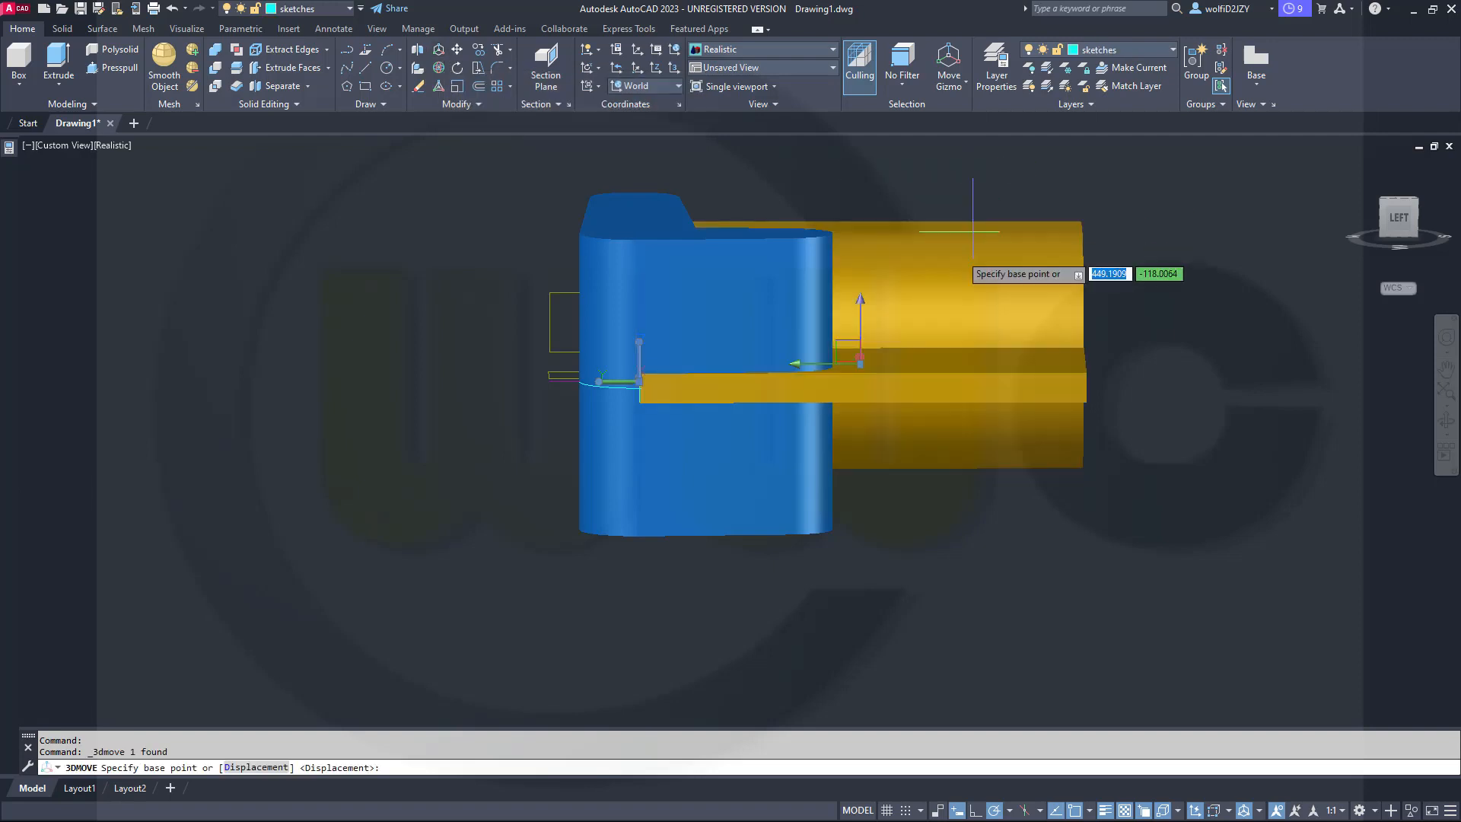
pyautogui.click(794, 365)
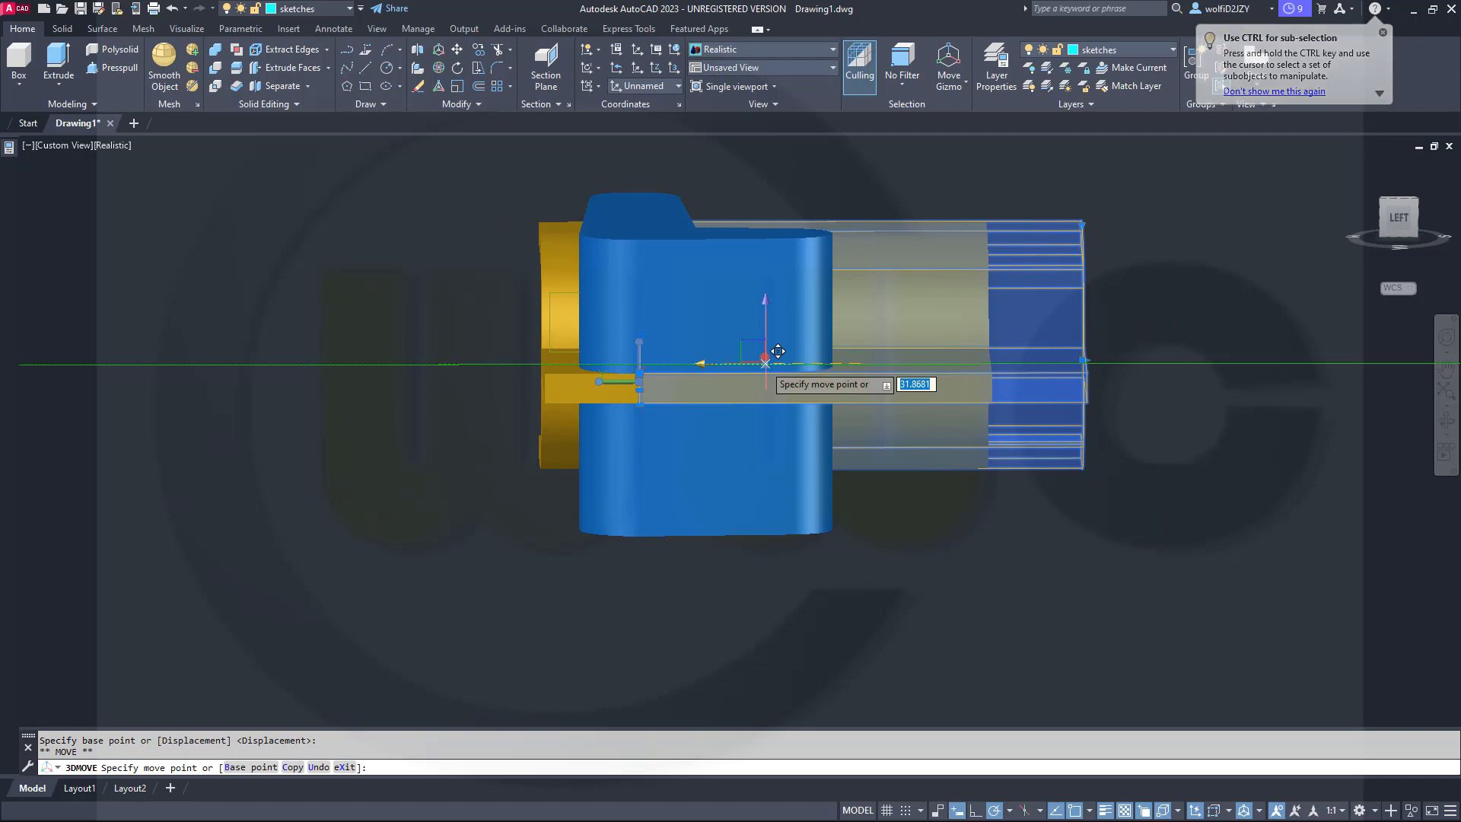
pyautogui.write('75')
pyautogui.press('Return')
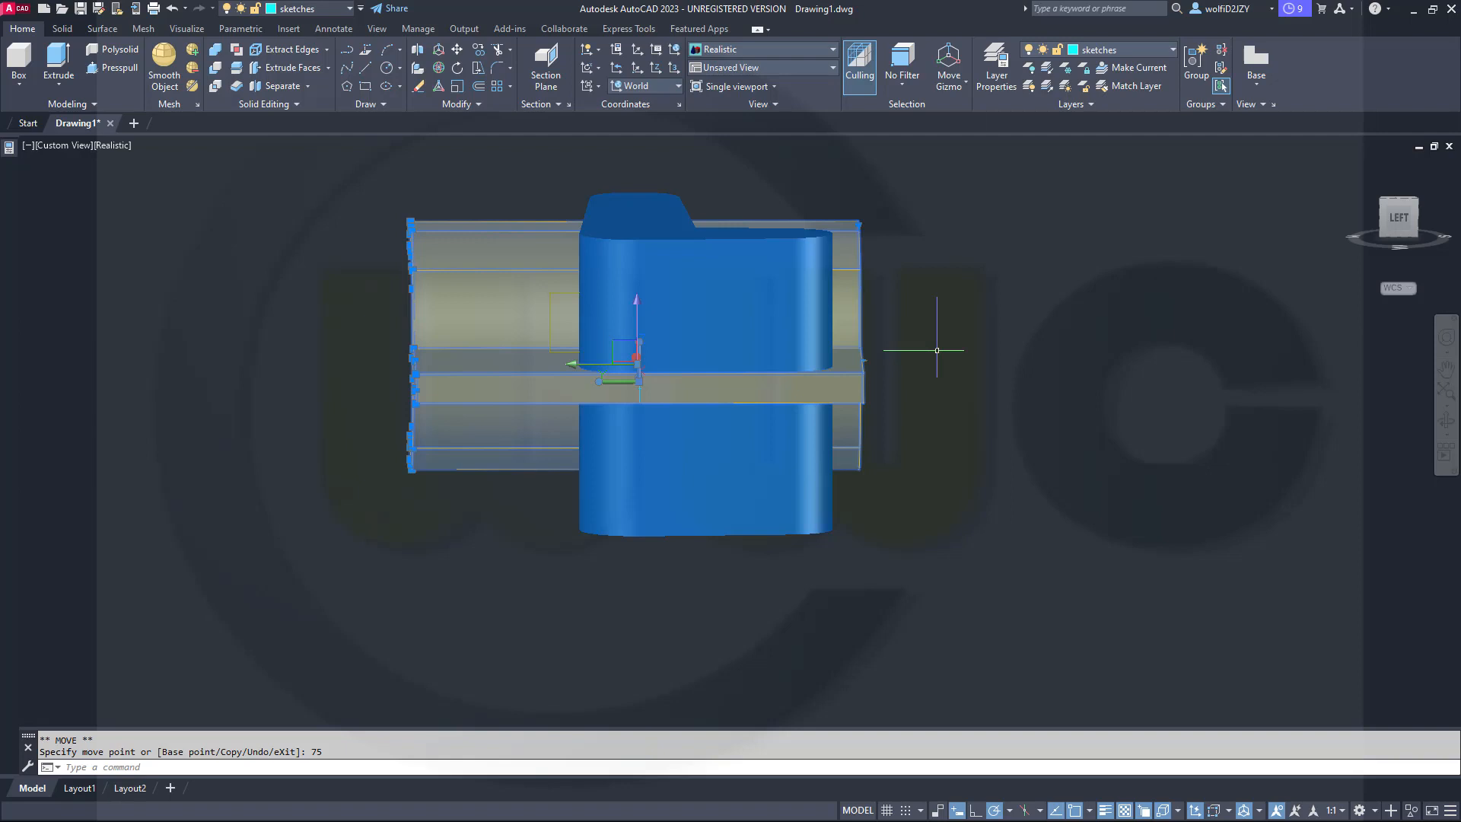
pyautogui.keyDown('shift'); pyautogui.moveTo(929, 353); pyautogui.dragTo(807, 357, button='middle'); pyautogui.keyUp('shift')
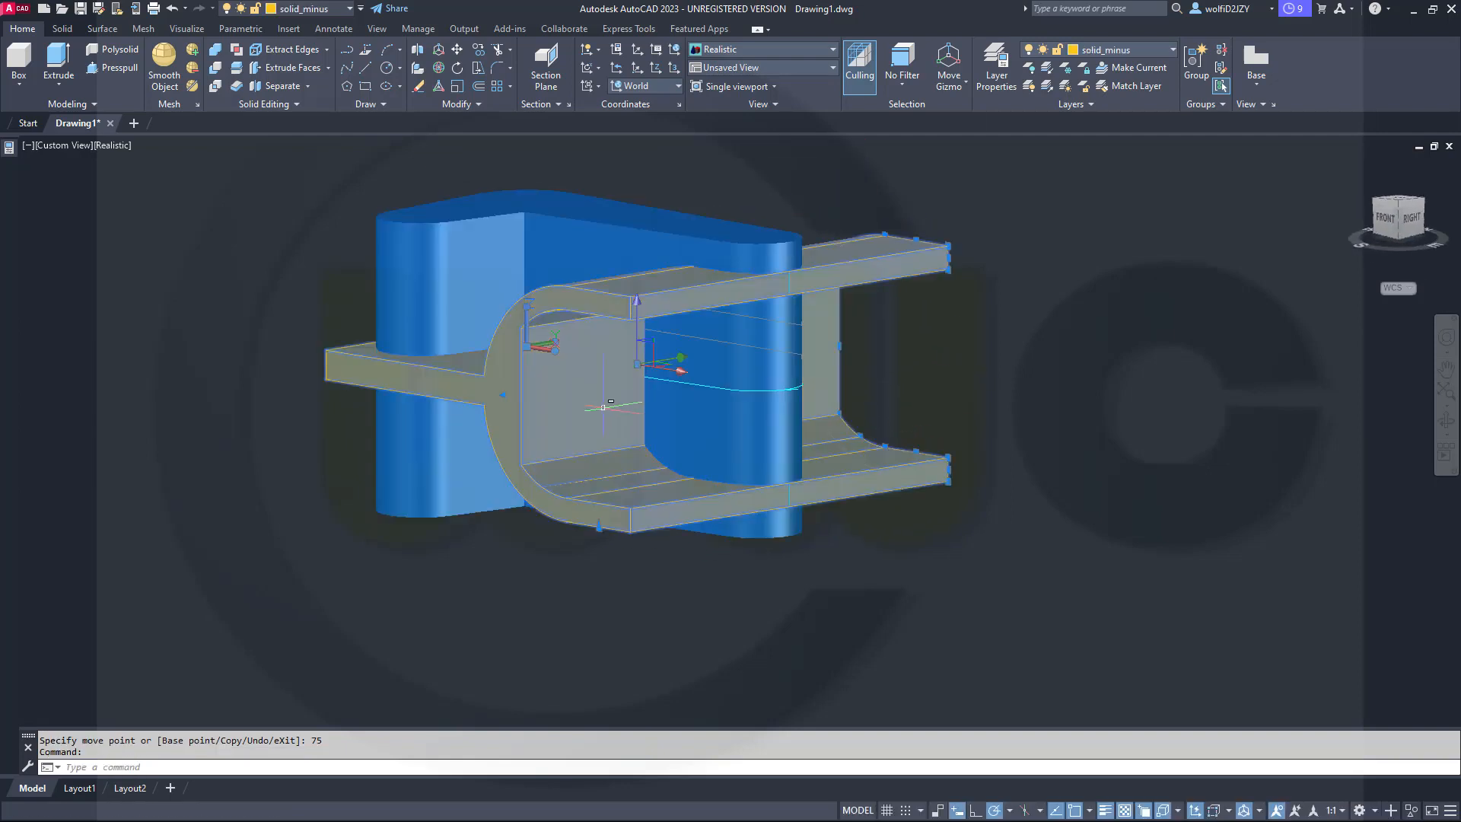
pyautogui.keyDown('shift'); pyautogui.moveTo(532, 376); pyautogui.dragTo(1038, 388, button='middle'); pyautogui.keyUp('shift')
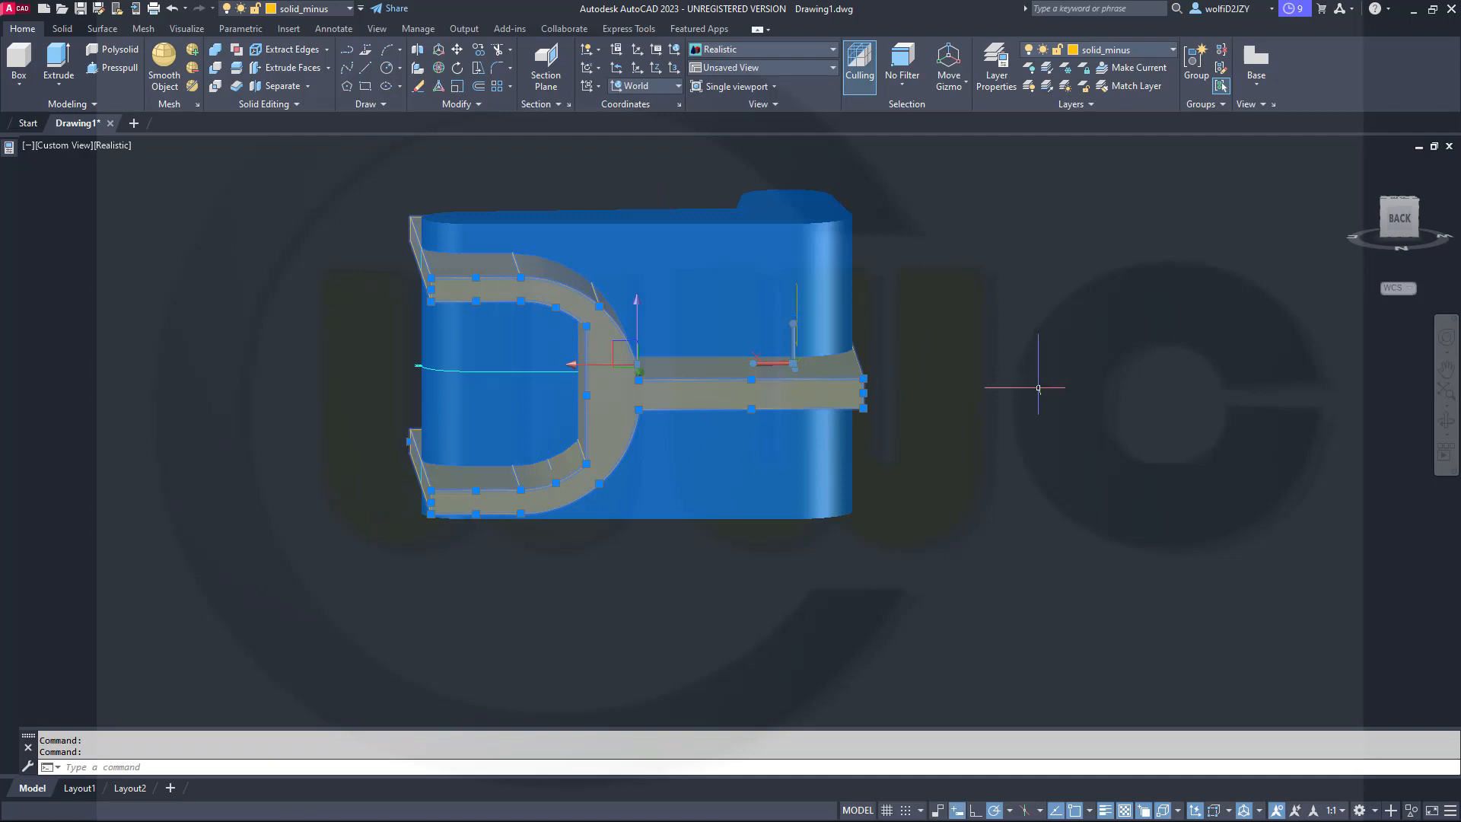
pyautogui.press('Escape')
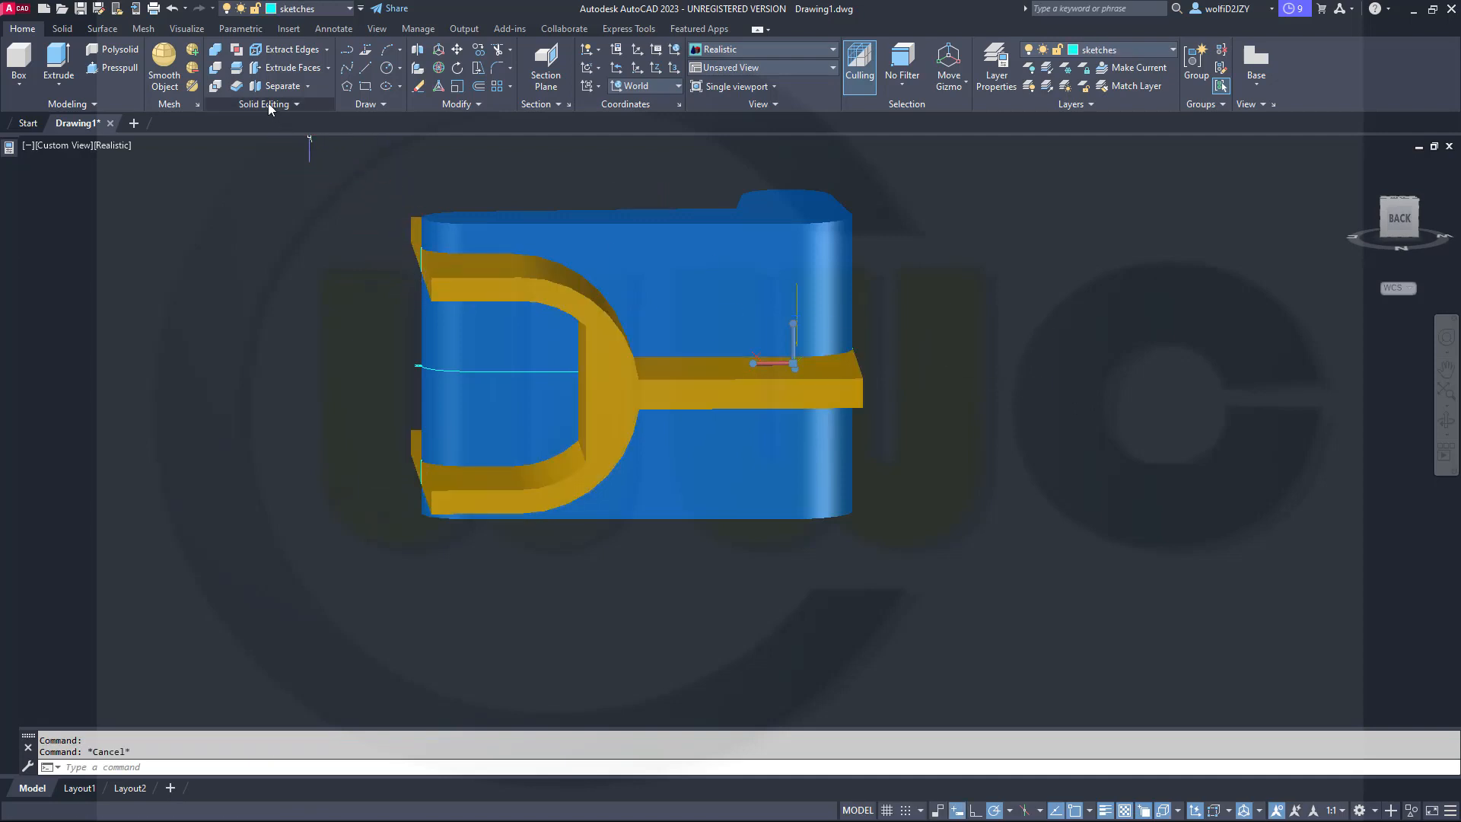
# Intersect the L-shaped solid with the fork solid to form a single fork body.
pyautogui.click(217, 71)
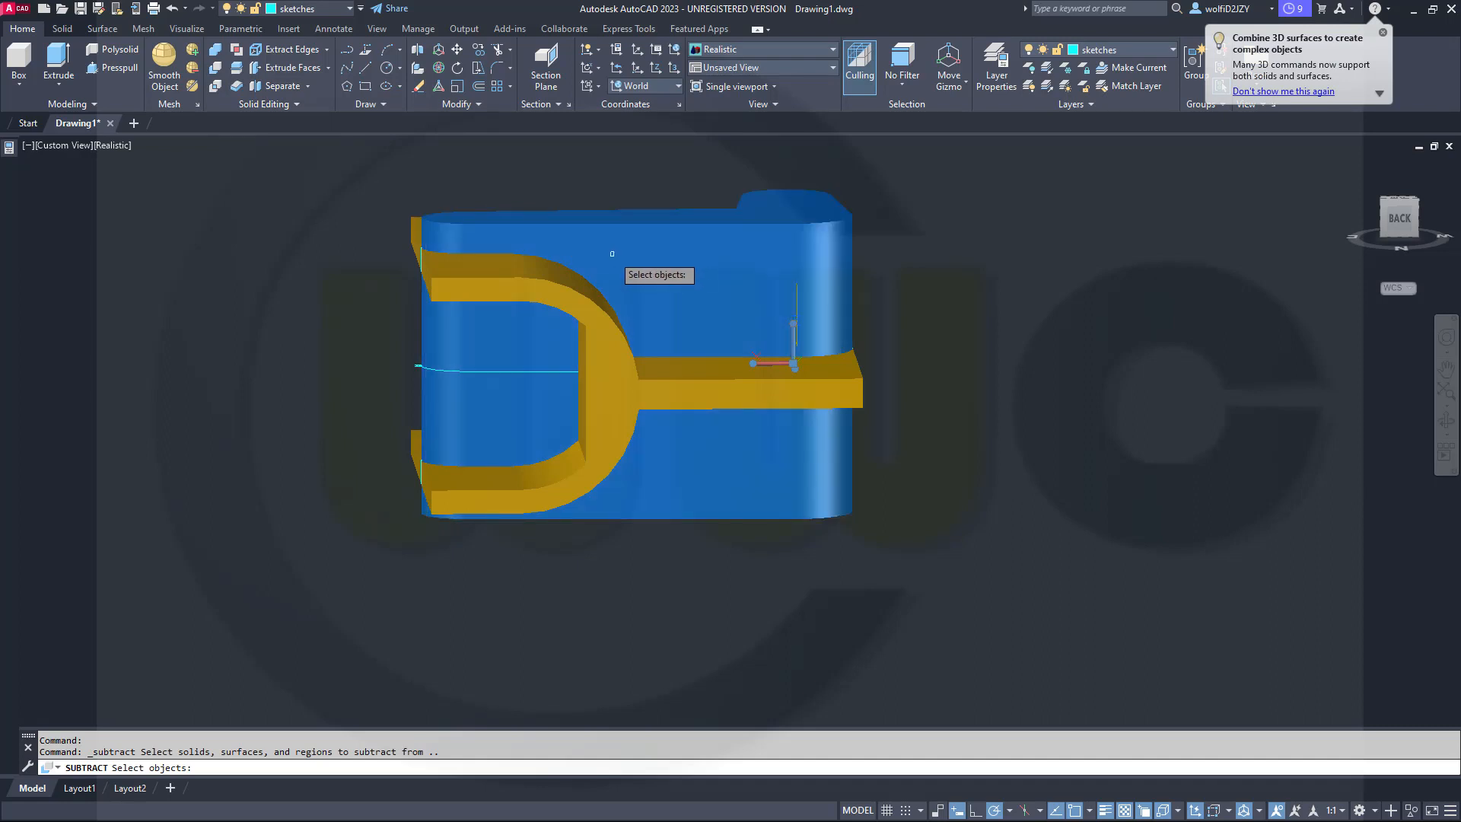
pyautogui.click(218, 87)
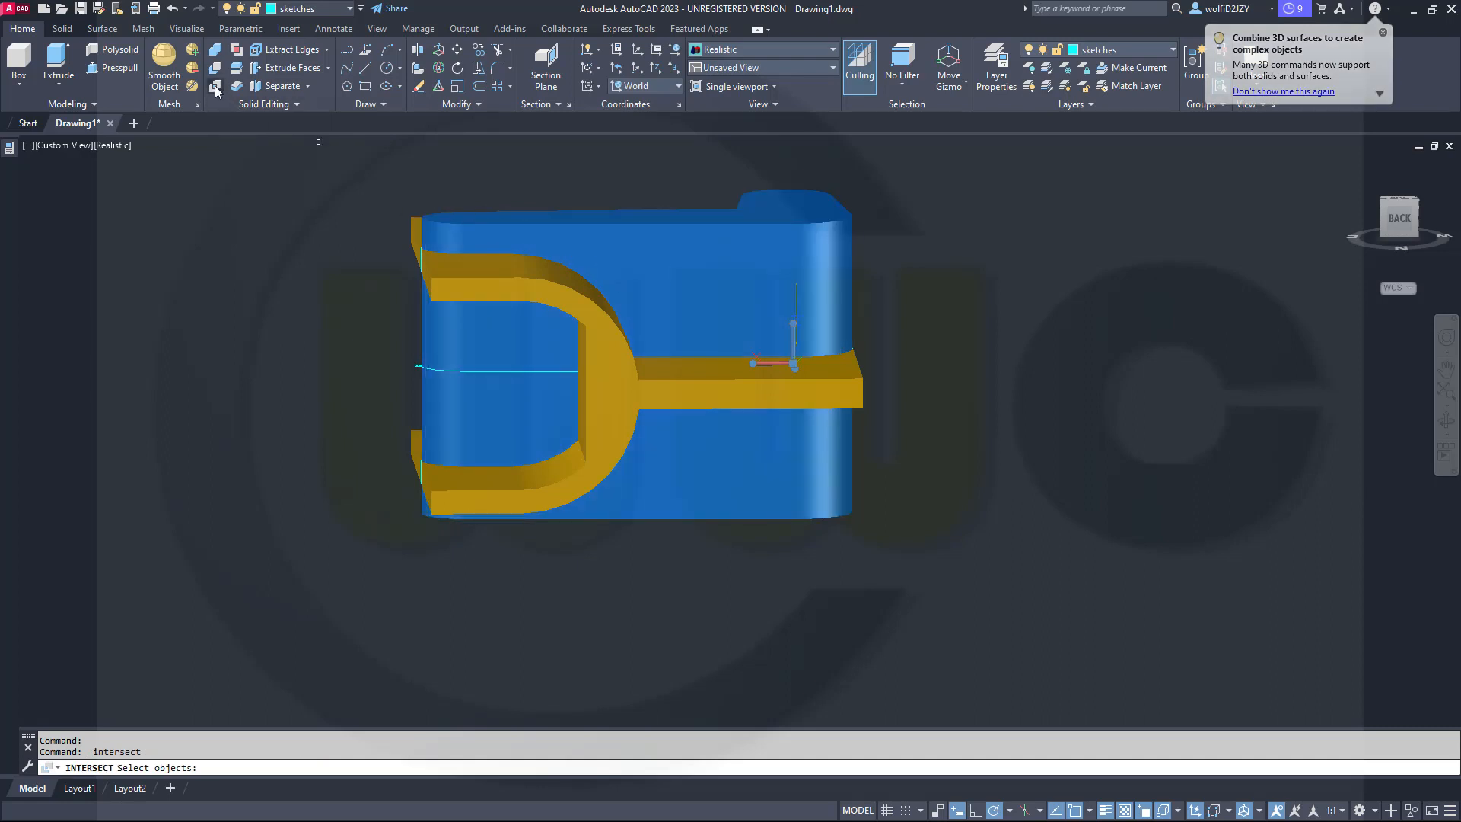
pyautogui.click(637, 262)
pyautogui.click(590, 314)
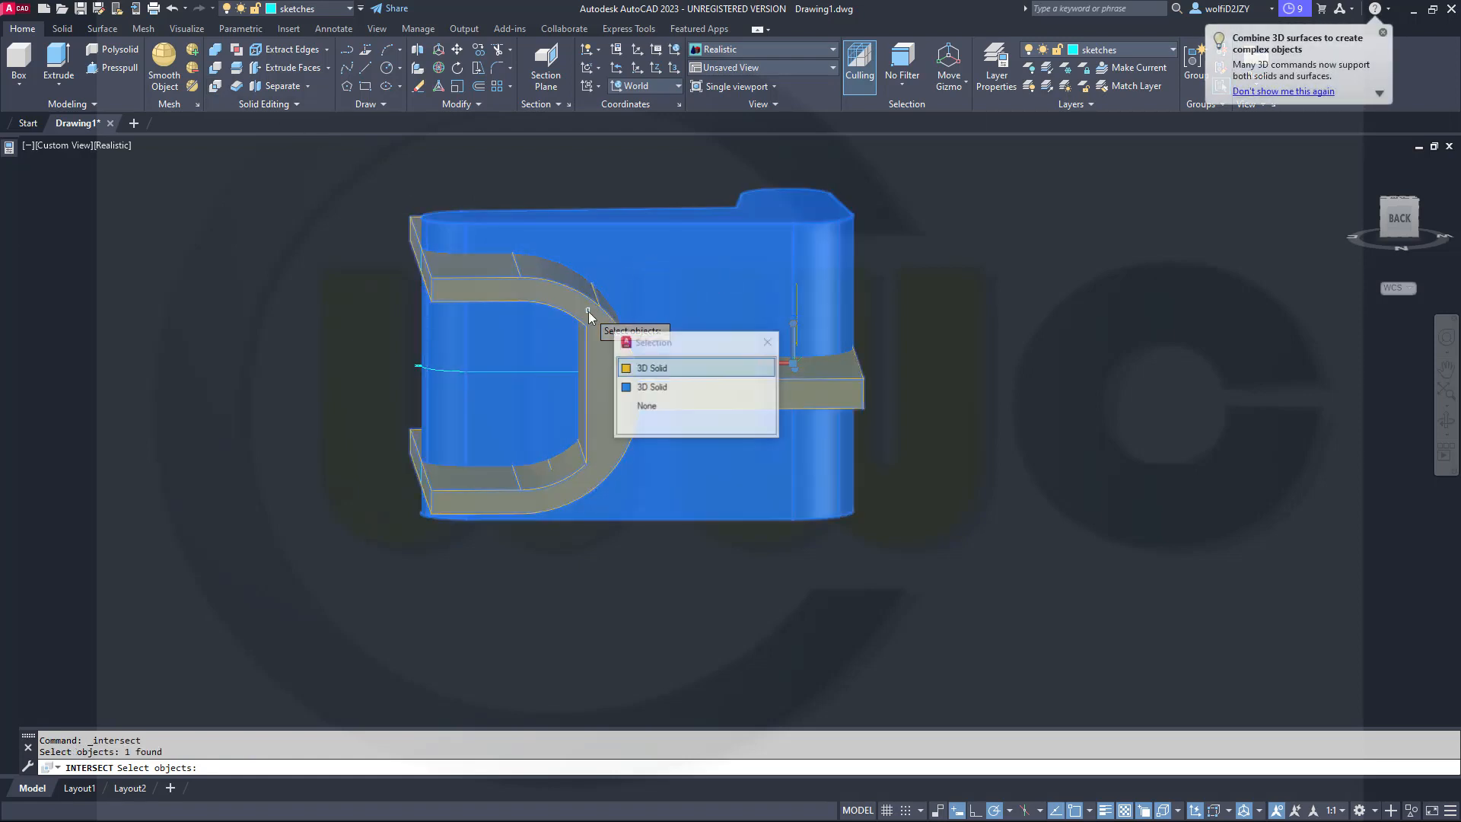
pyautogui.click(650, 368)
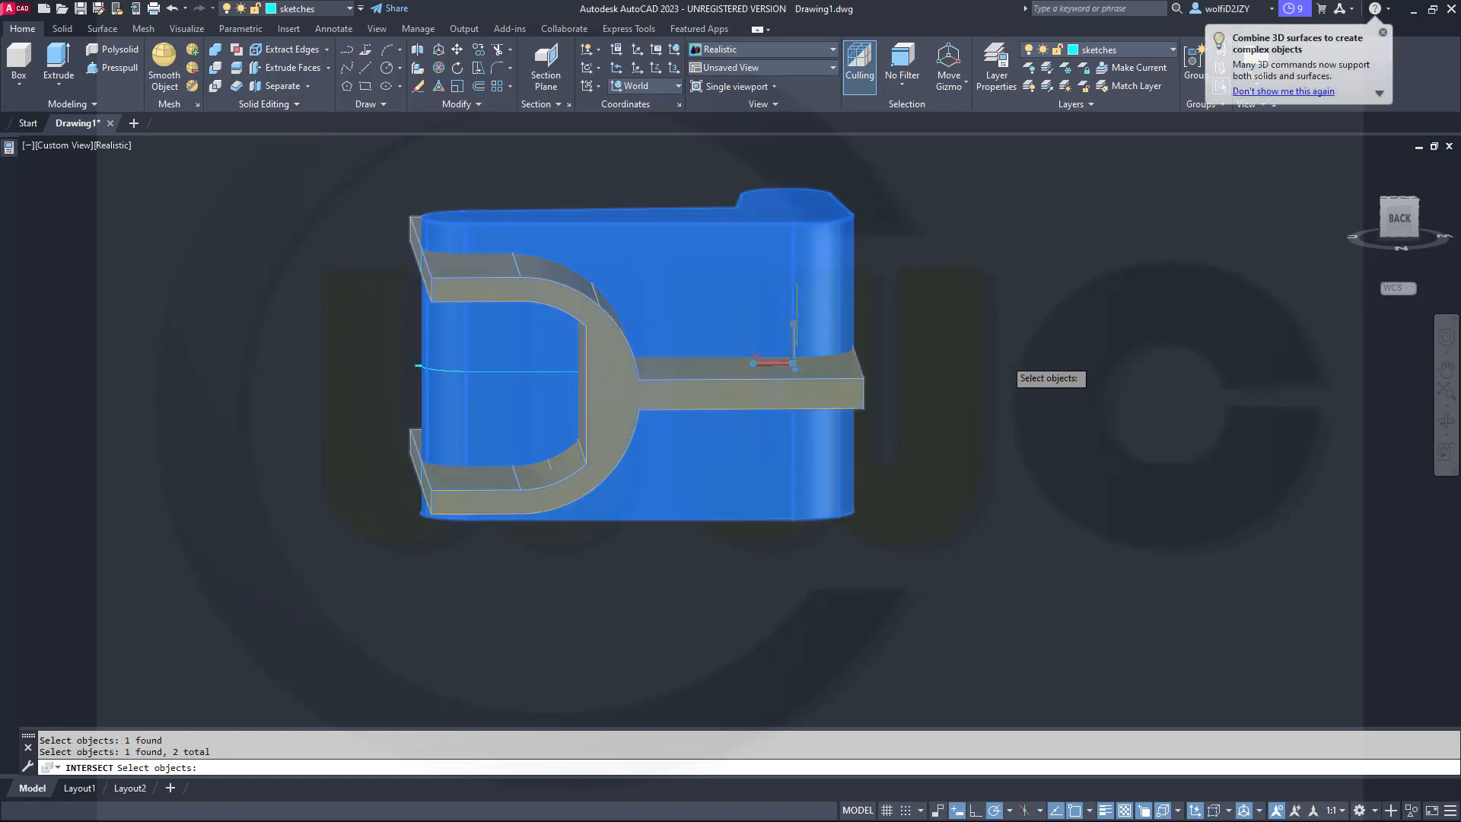
pyautogui.press('Return')
pyautogui.keyDown('shift'); pyautogui.moveTo(809, 483); pyautogui.dragTo(1169, 461, button='middle'); pyautogui.keyUp('shift')
pyautogui.keyDown('shift'); pyautogui.moveTo(571, 391); pyautogui.dragTo(612, 495, button='middle'); pyautogui.keyUp('shift')
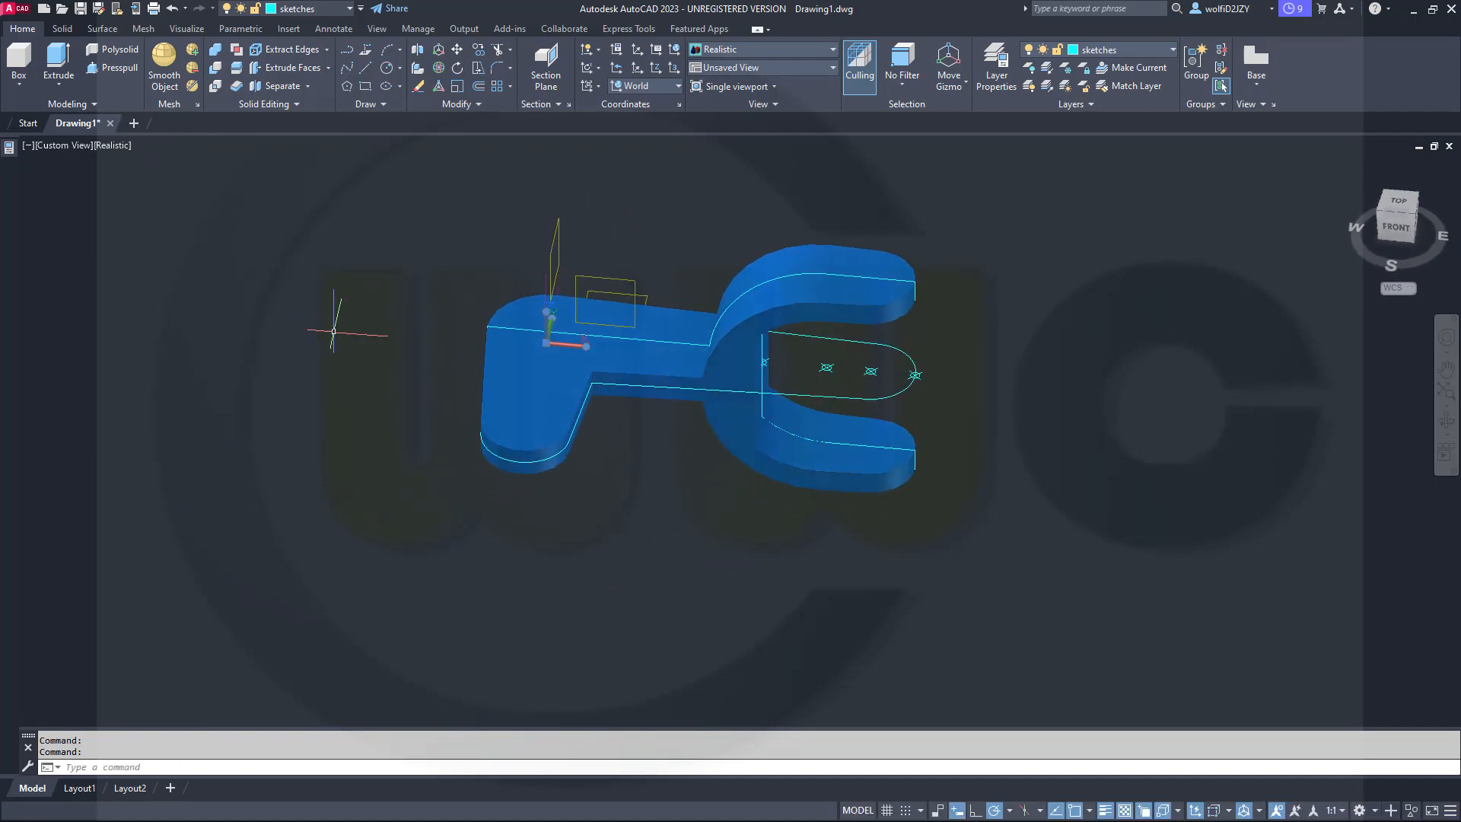
# Make solid_minus the current layer.
pyautogui.keyDown('shift'); pyautogui.moveTo(340, 324); pyautogui.dragTo(342, 221, button='middle'); pyautogui.keyUp('shift')
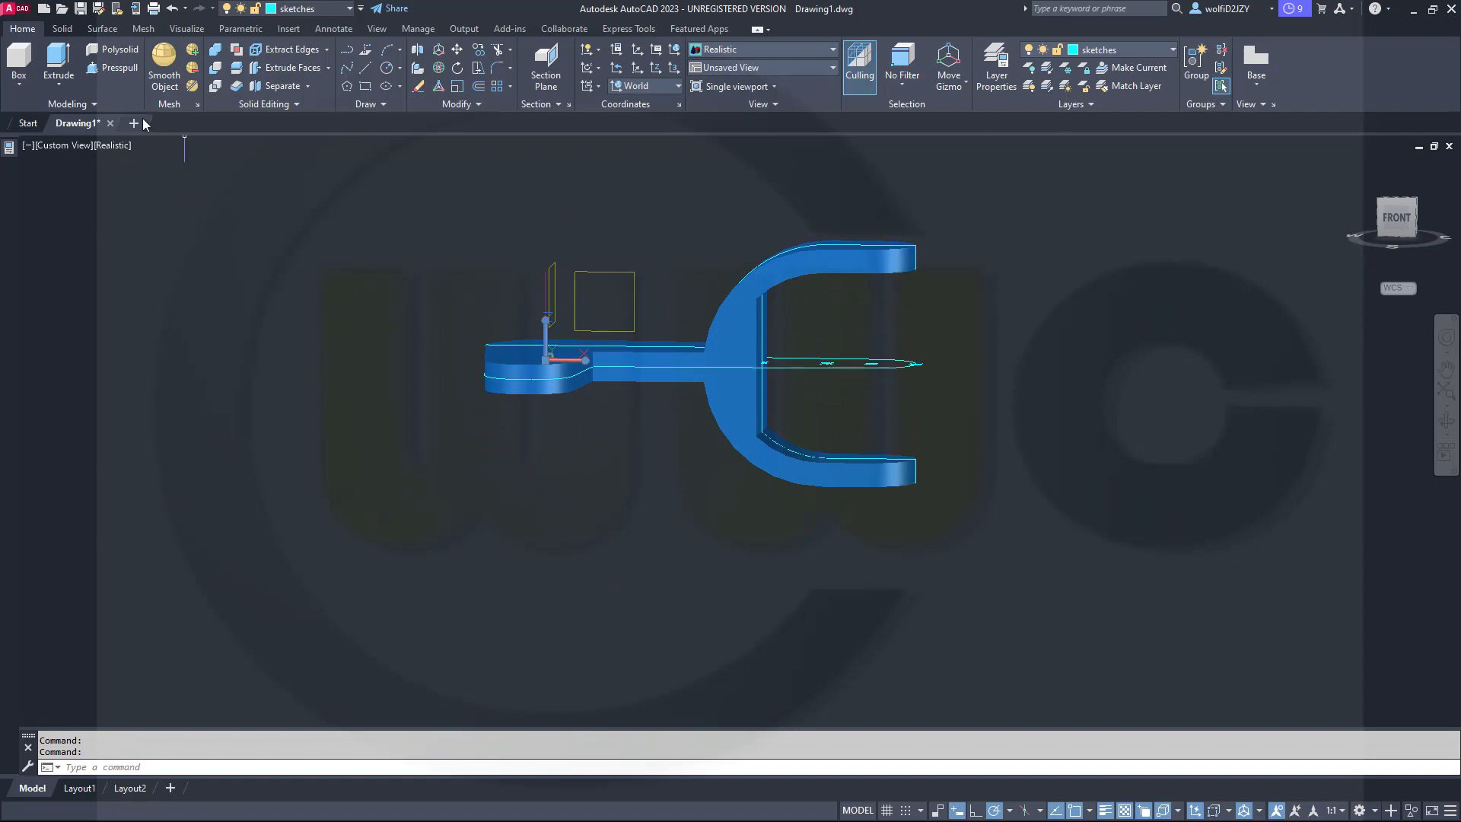
pyautogui.click(349, 9)
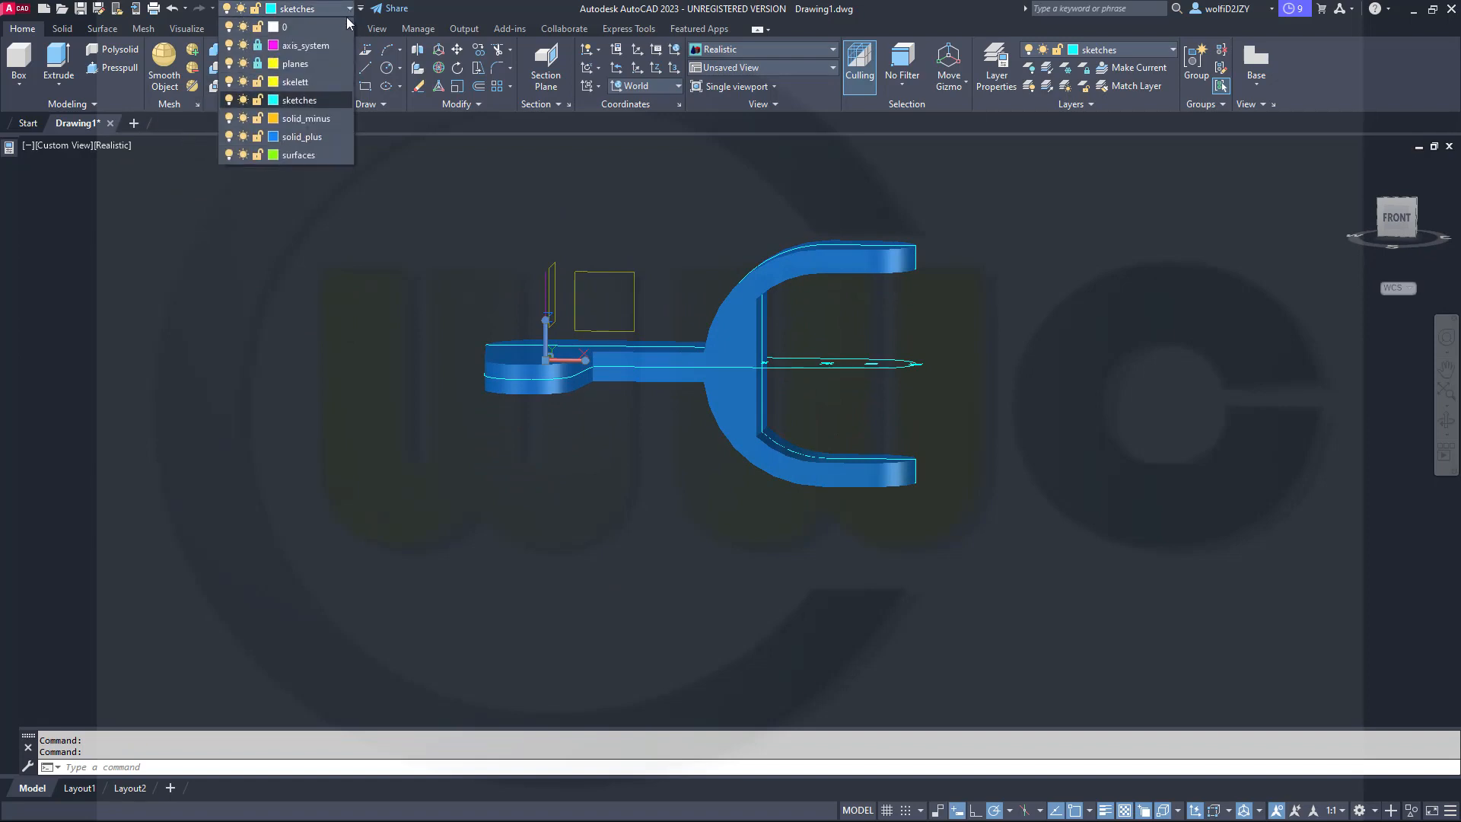
pyautogui.click(327, 118)
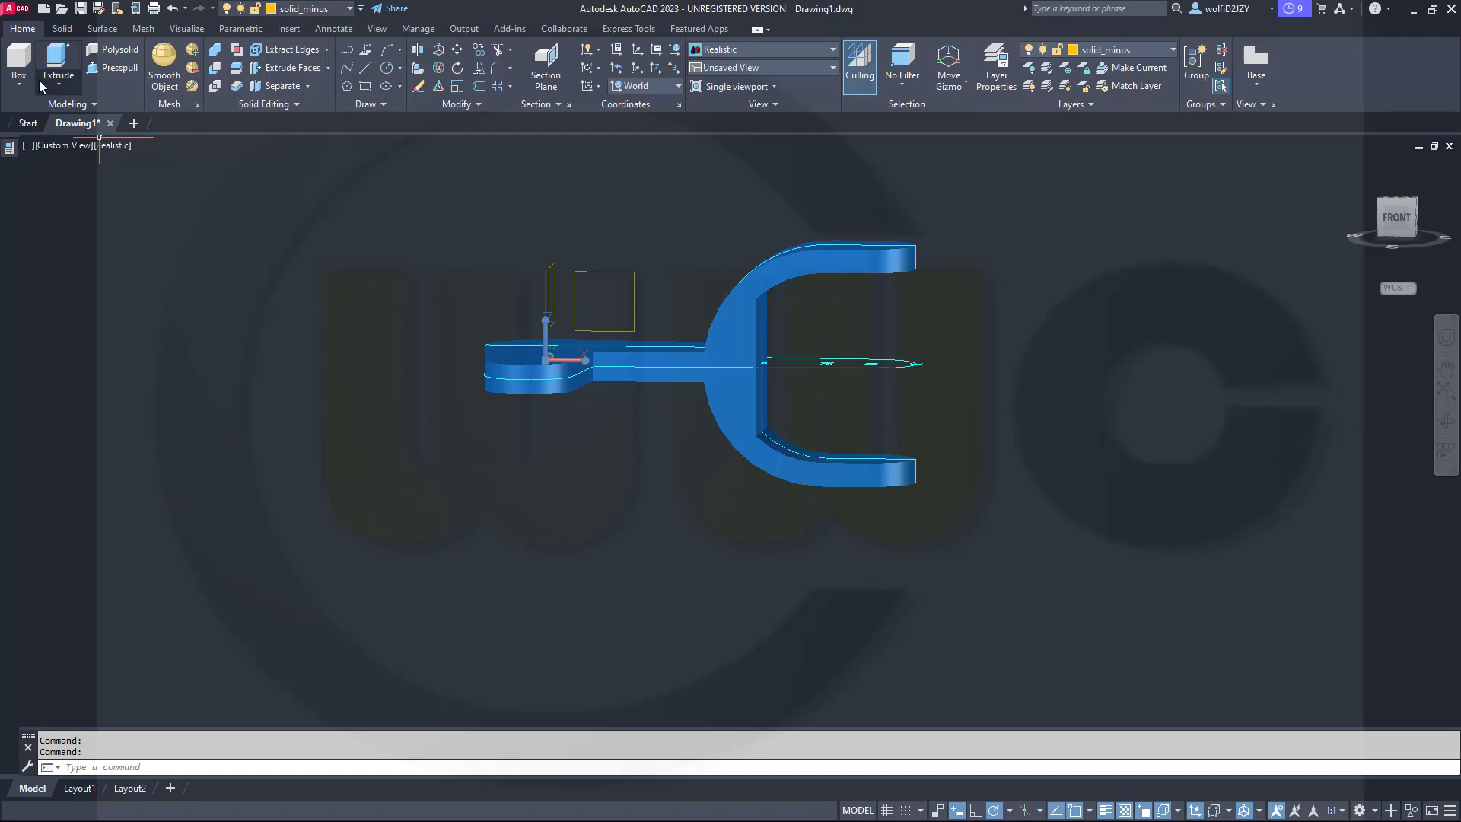
# Create a cylinder with its base centre at 0,0,10, a radius of 20 and a height of 20 extending downward.
pyautogui.click(20, 87)
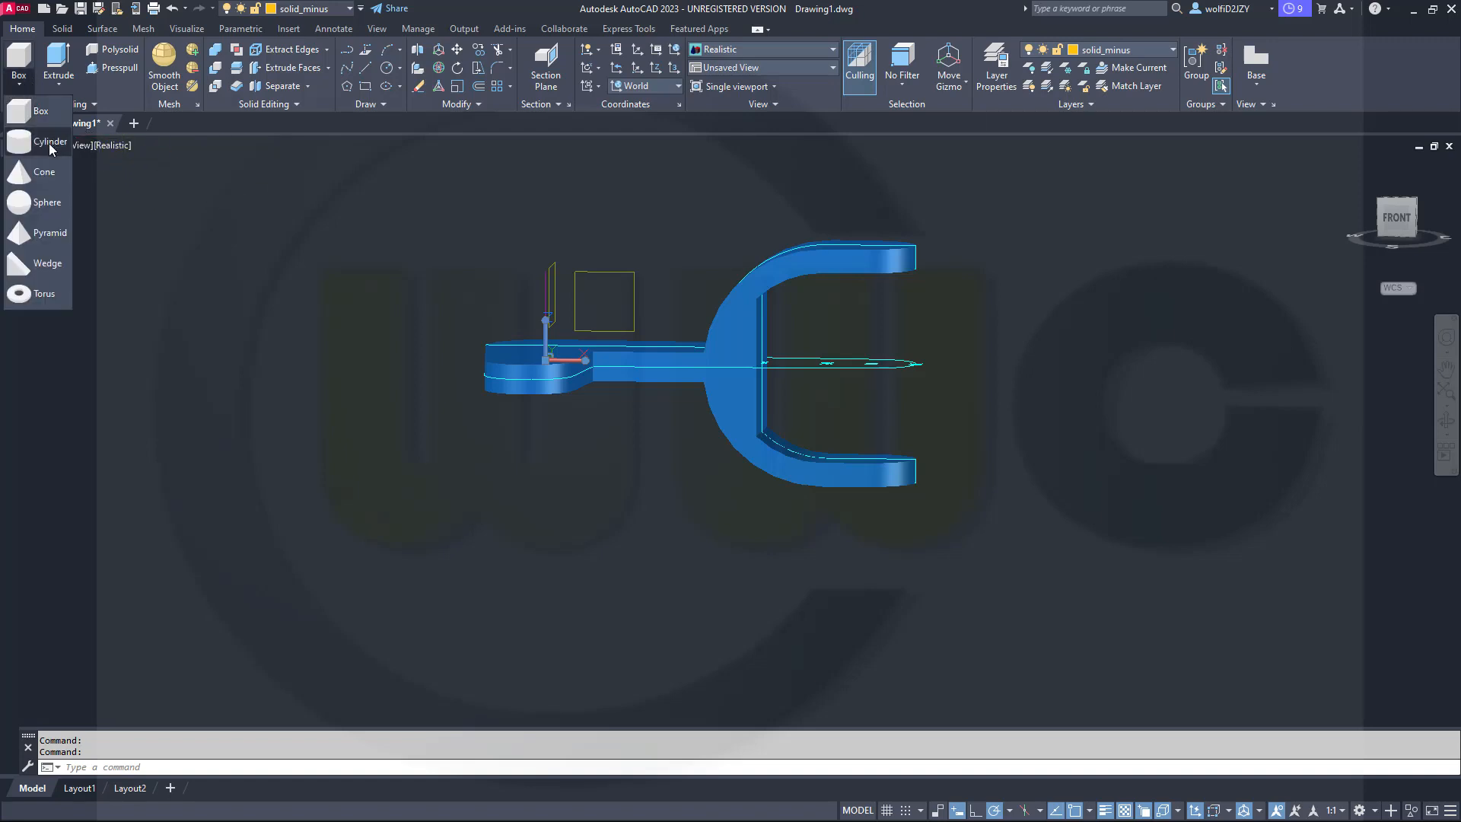
pyautogui.click(19, 145)
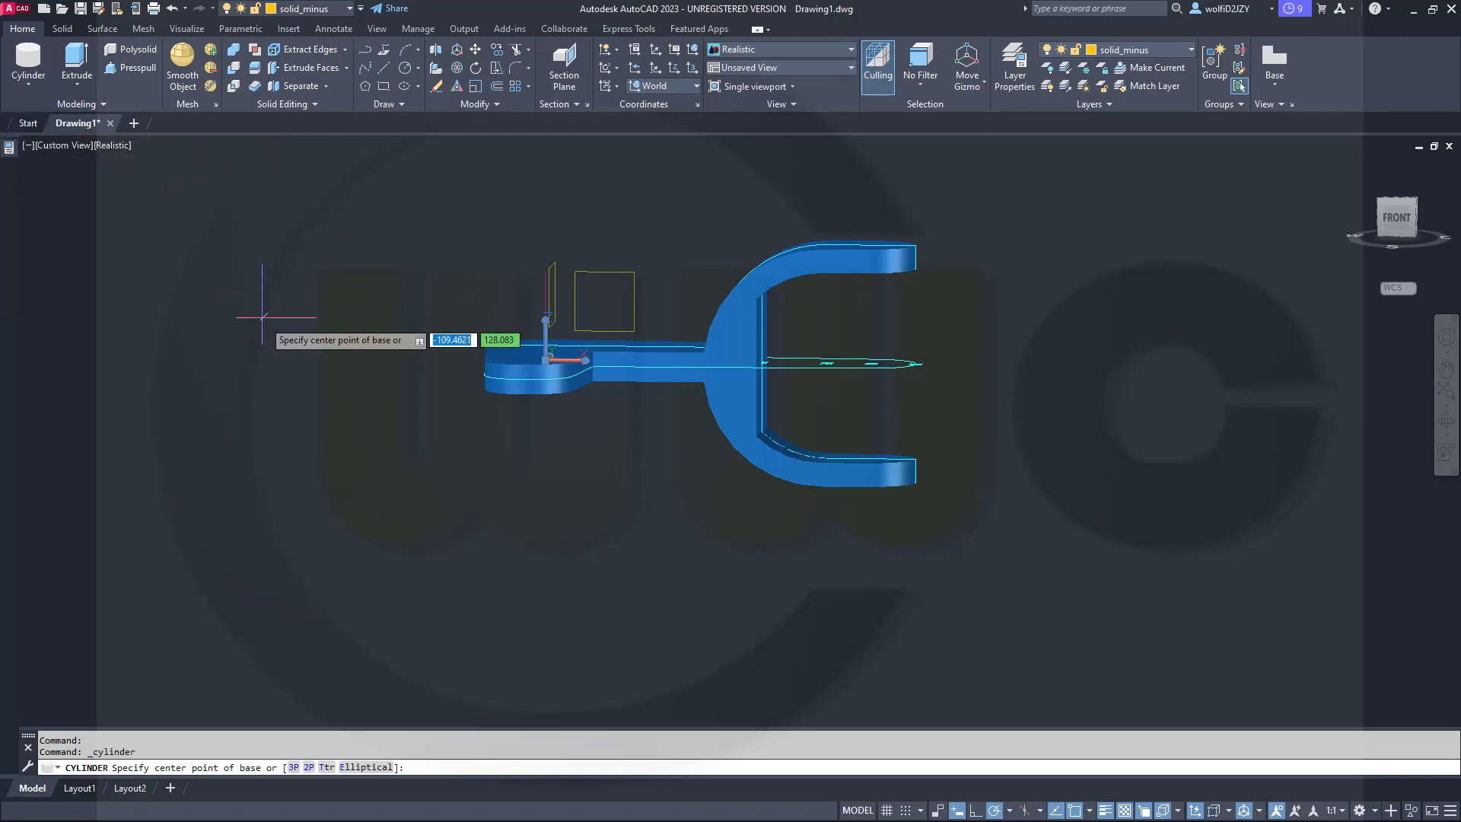
pyautogui.moveTo(286, 219)
pyautogui.keyDown('shift'); pyautogui.mouseDown(button='middle')
pyautogui.moveTo(277, 245)
pyautogui.moveTo(283, 223)
pyautogui.mouseUp(button='middle'); pyautogui.keyUp('shift')
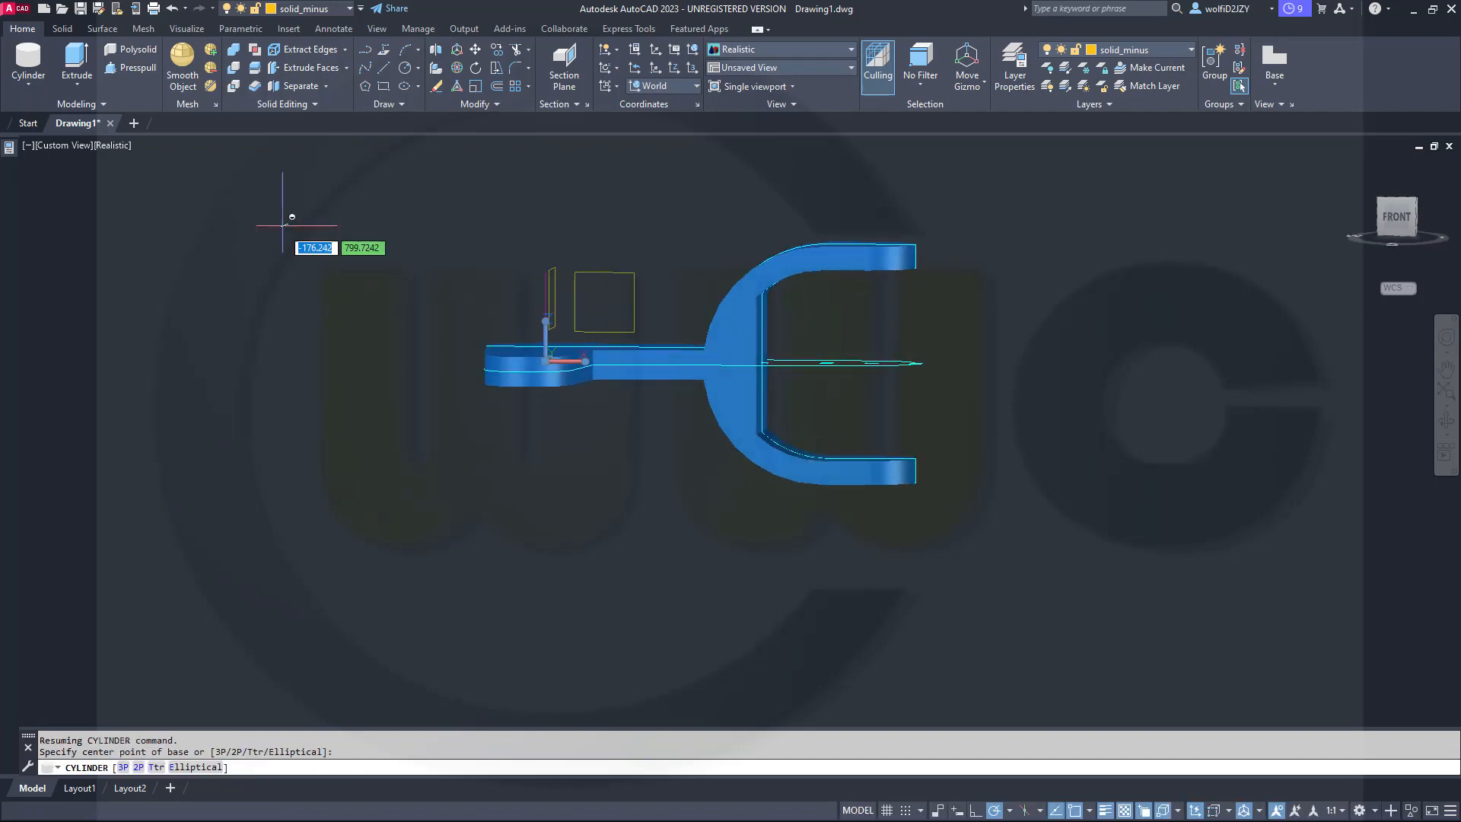
pyautogui.write('0')
pyautogui.press('Tab')
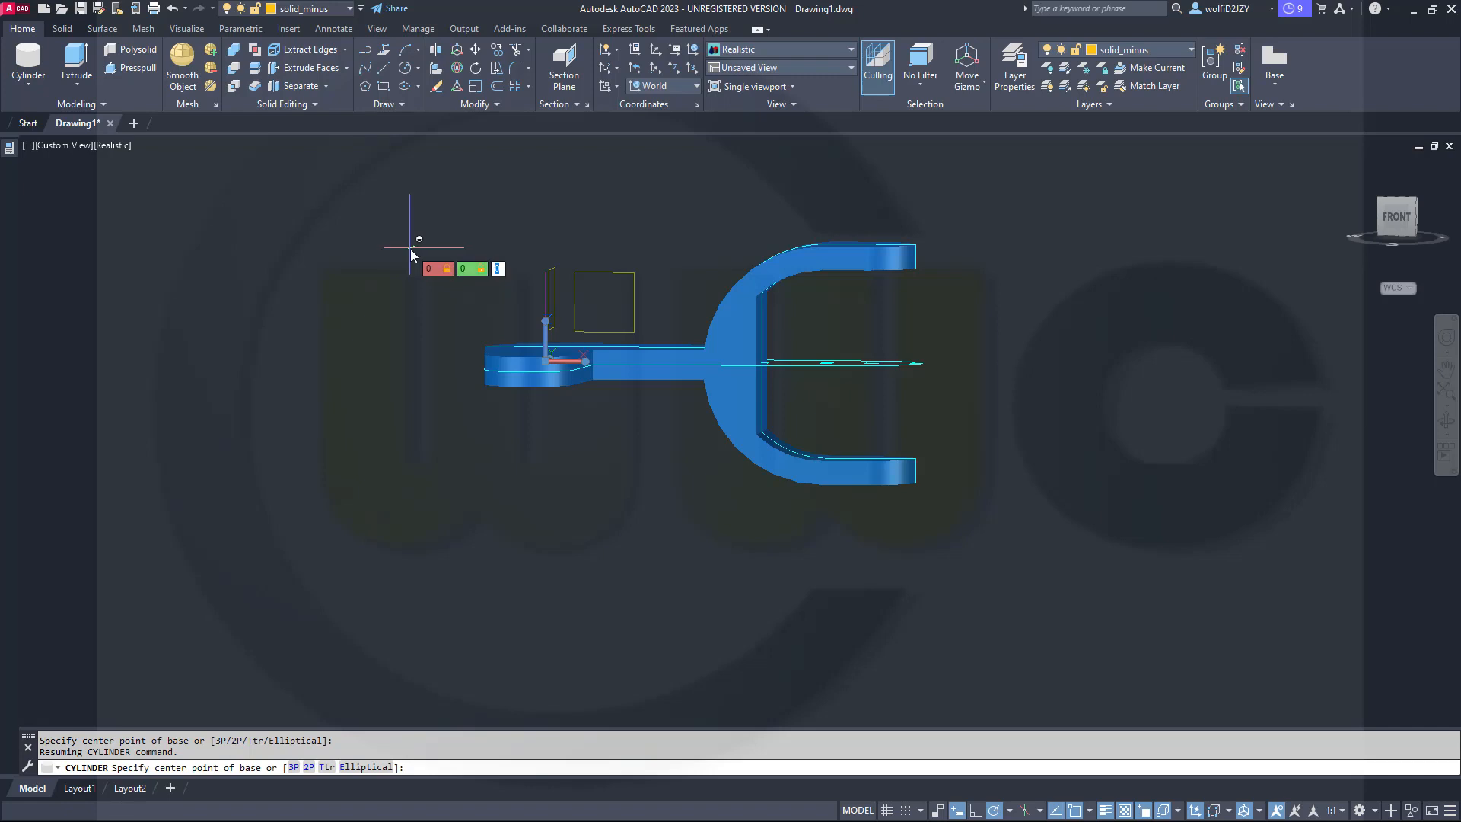
pyautogui.write('10')
pyautogui.press('Return')
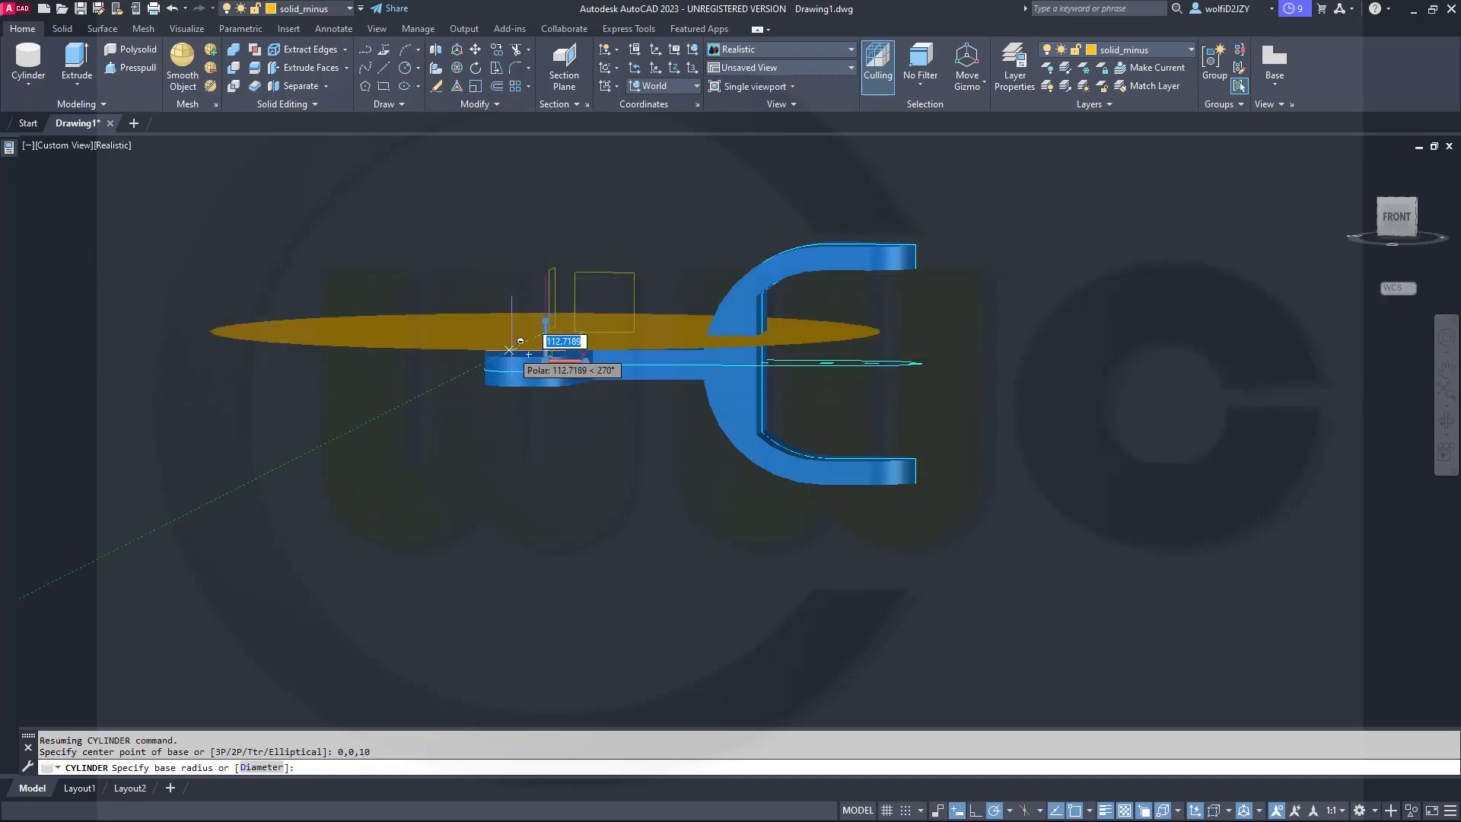
pyautogui.write('20')
pyautogui.press('Return')
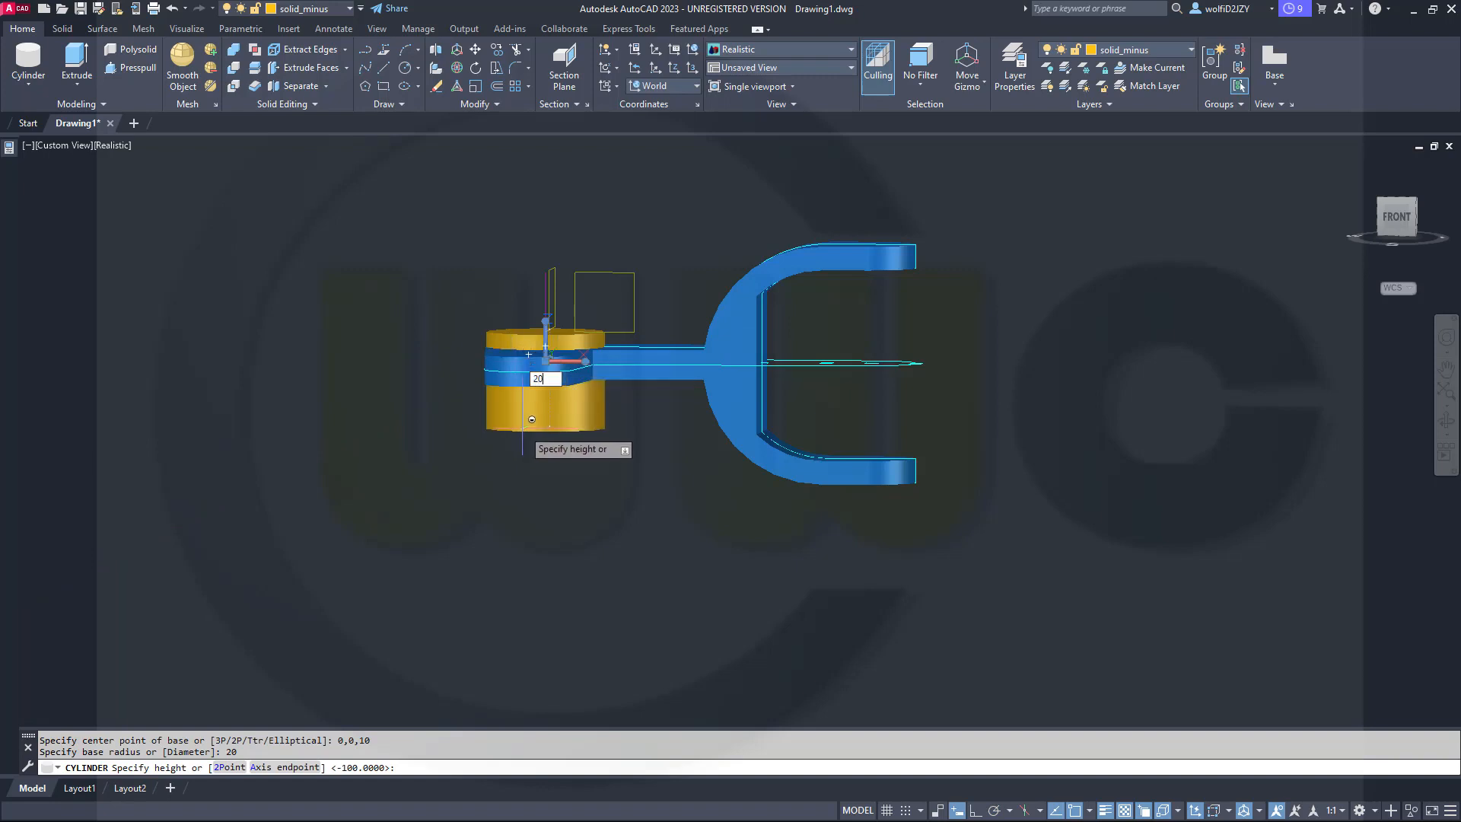
pyautogui.write('20')
pyautogui.press('Return')
pyautogui.press('Escape')
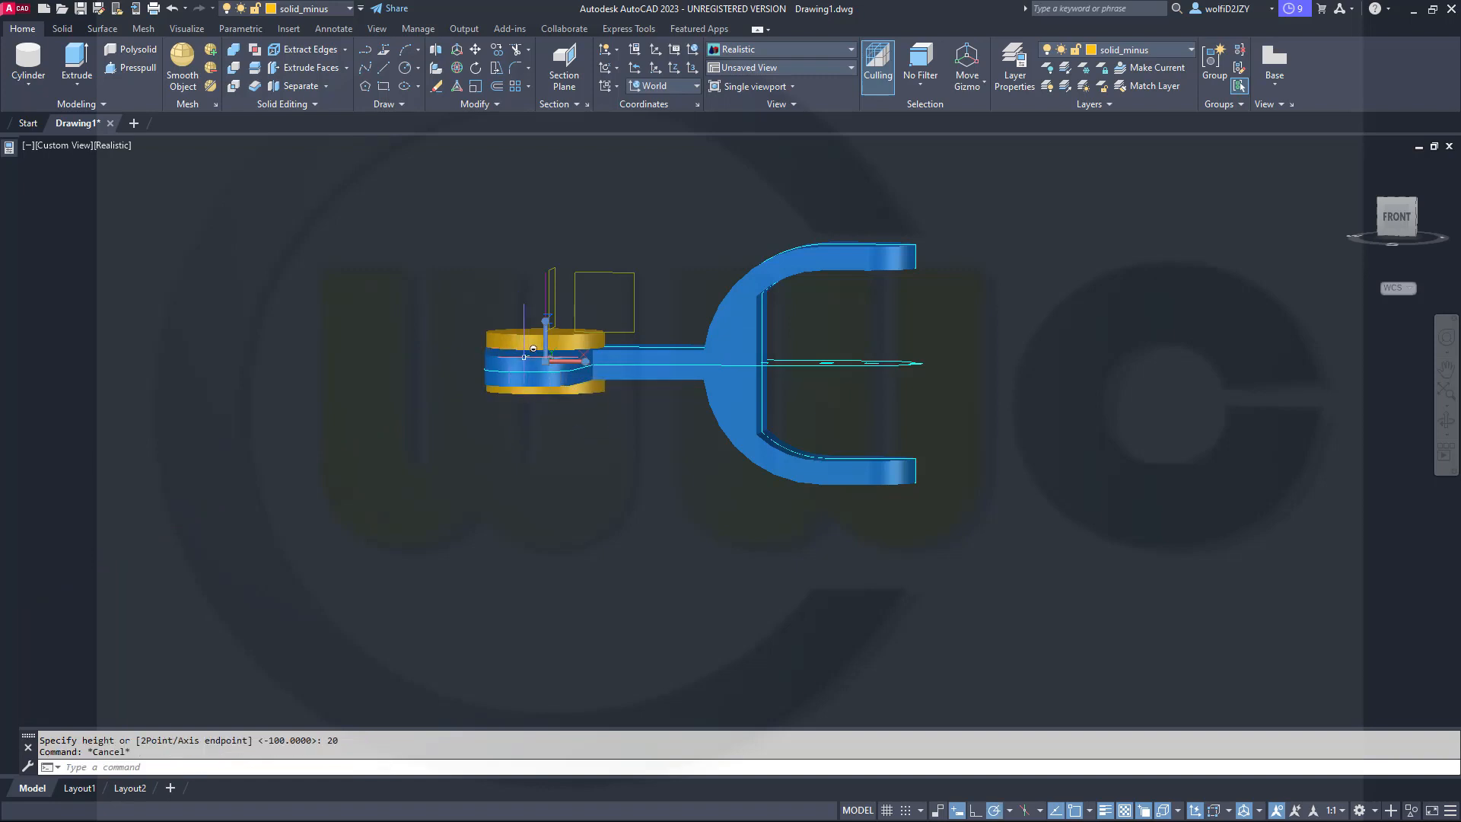
# Union the fork body with the cylinder at the origin into a single solid.
pyautogui.keyDown('shift'); pyautogui.moveTo(533, 347); pyautogui.dragTo(549, 503, button='middle'); pyautogui.keyUp('shift')
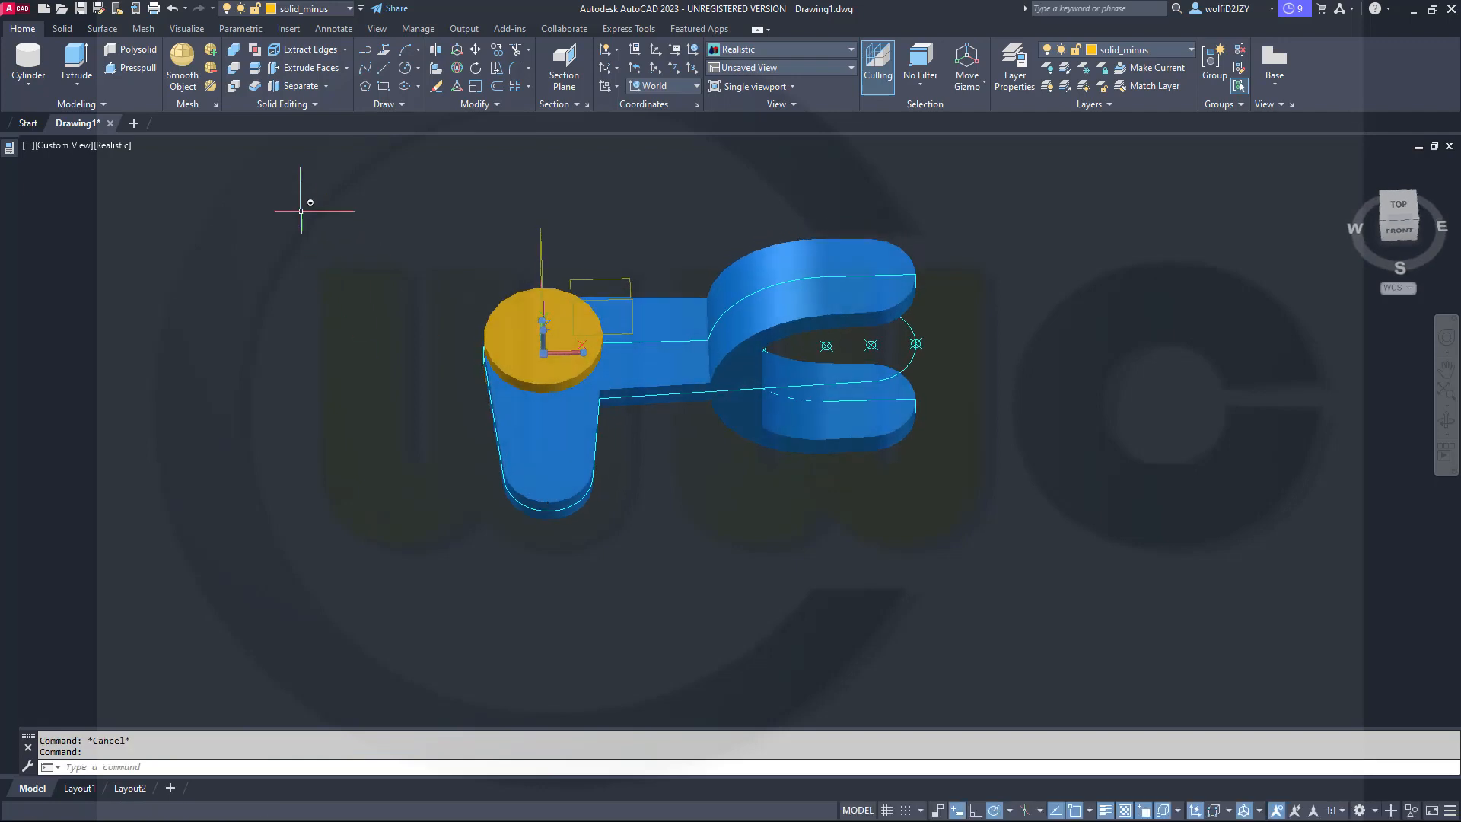
pyautogui.click(235, 50)
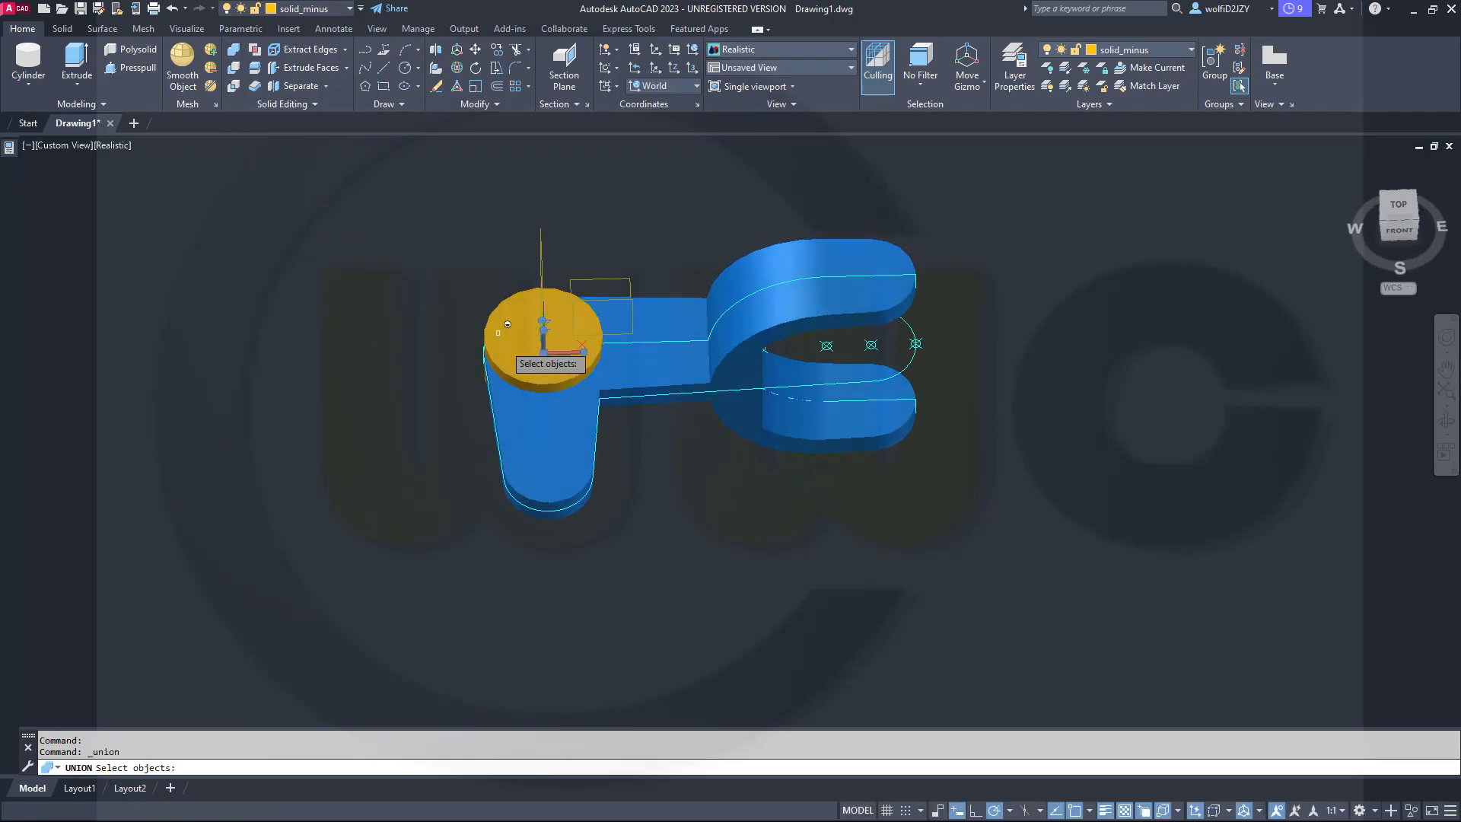
pyautogui.click(545, 418)
pyautogui.click(571, 389)
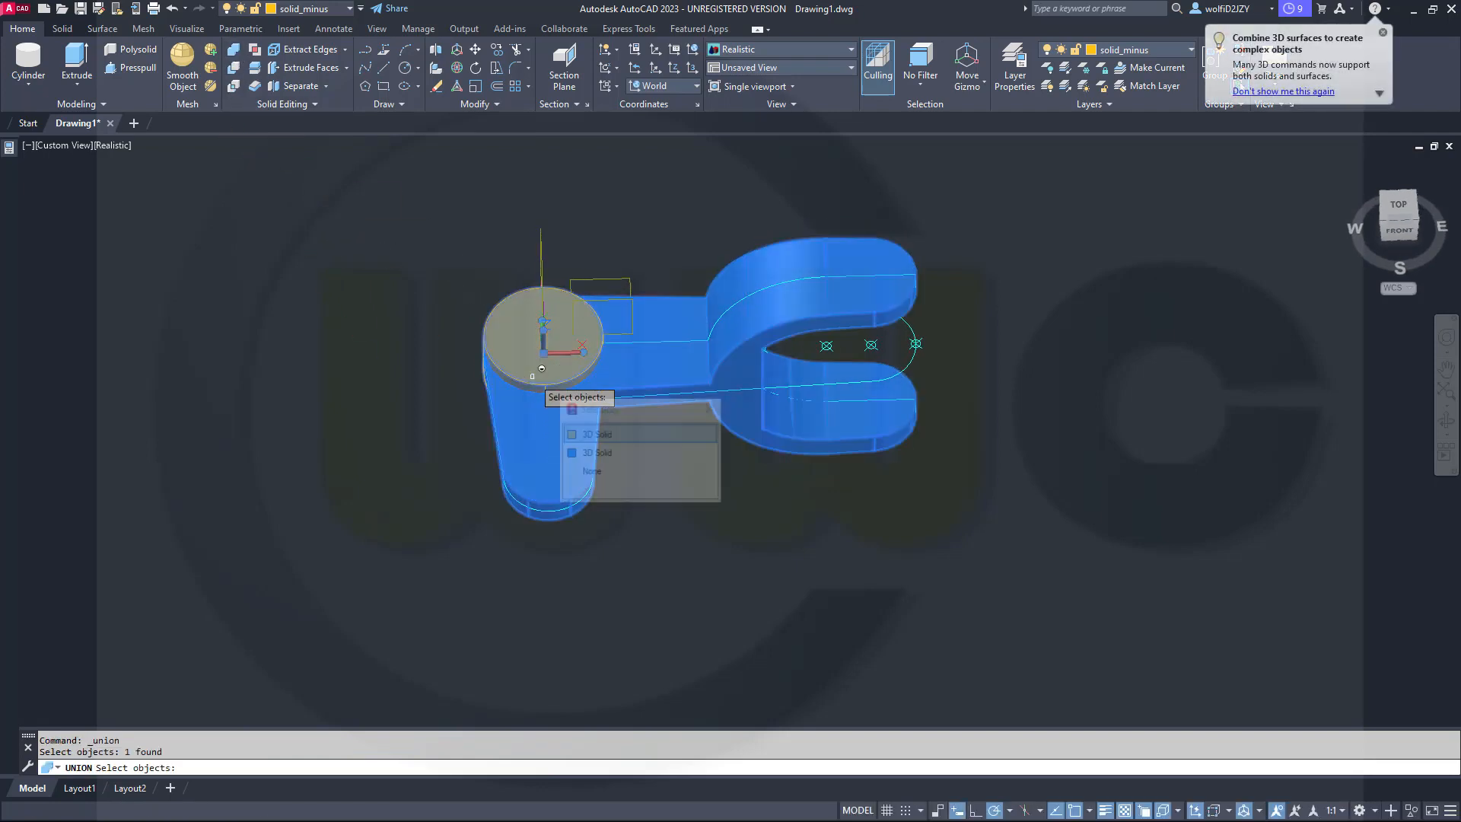
pyautogui.click(593, 435)
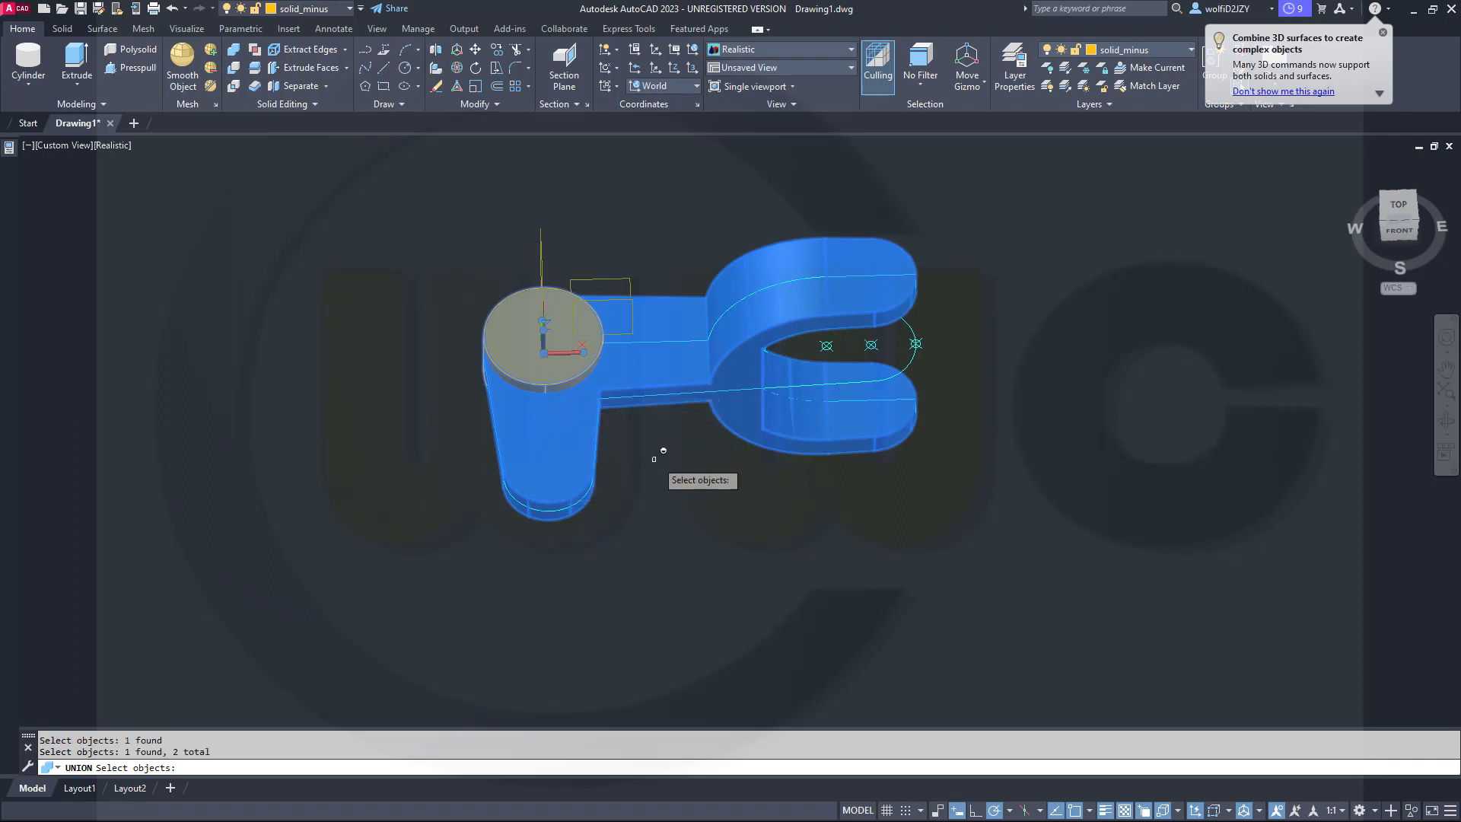
pyautogui.press('Return')
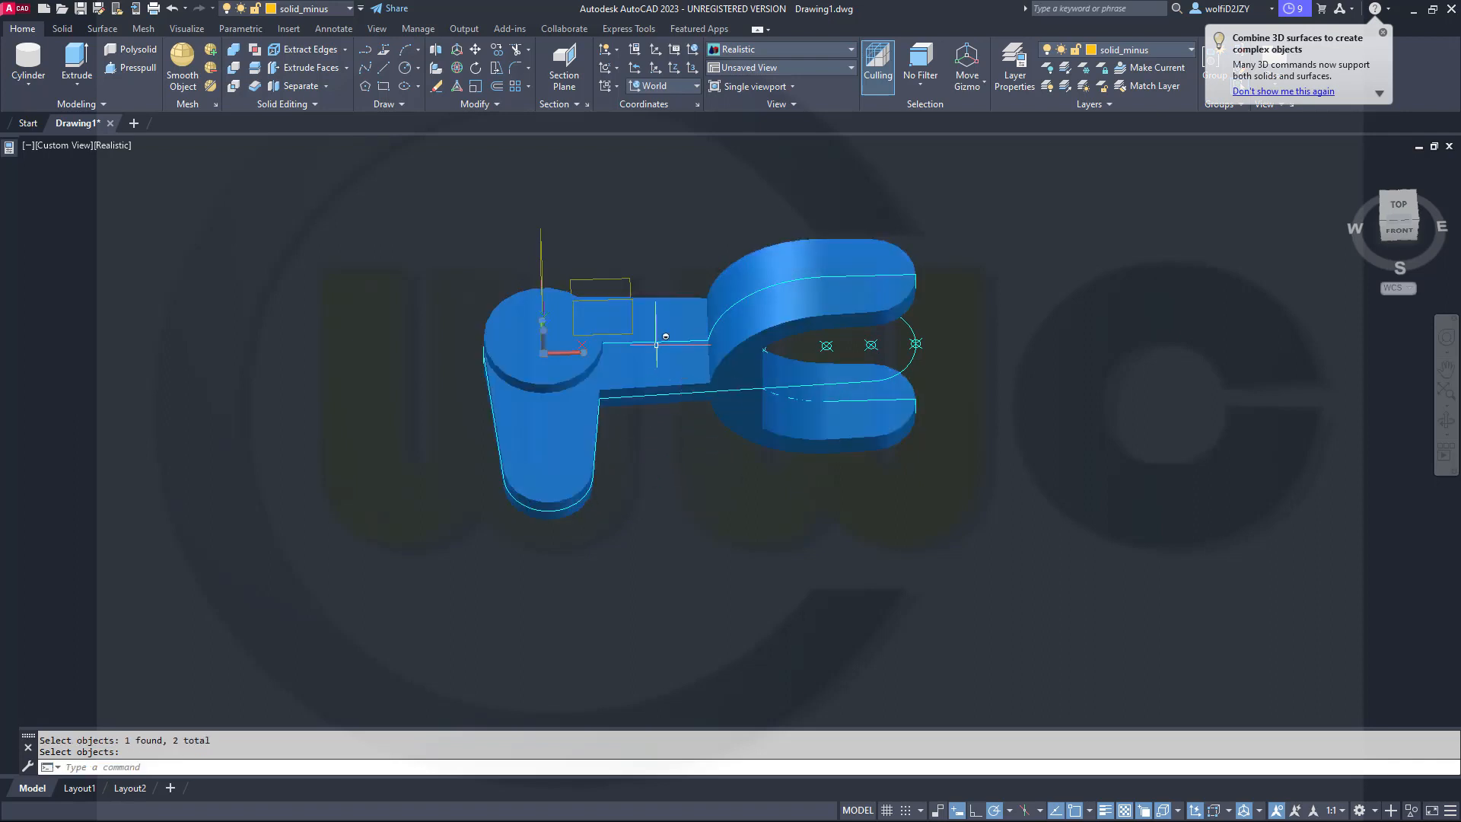
# Turn off the sketches layer to hide the sketch curves.
pyautogui.keyDown('shift'); pyautogui.moveTo(656, 345); pyautogui.dragTo(510, 236, button='middle'); pyautogui.keyUp('shift')
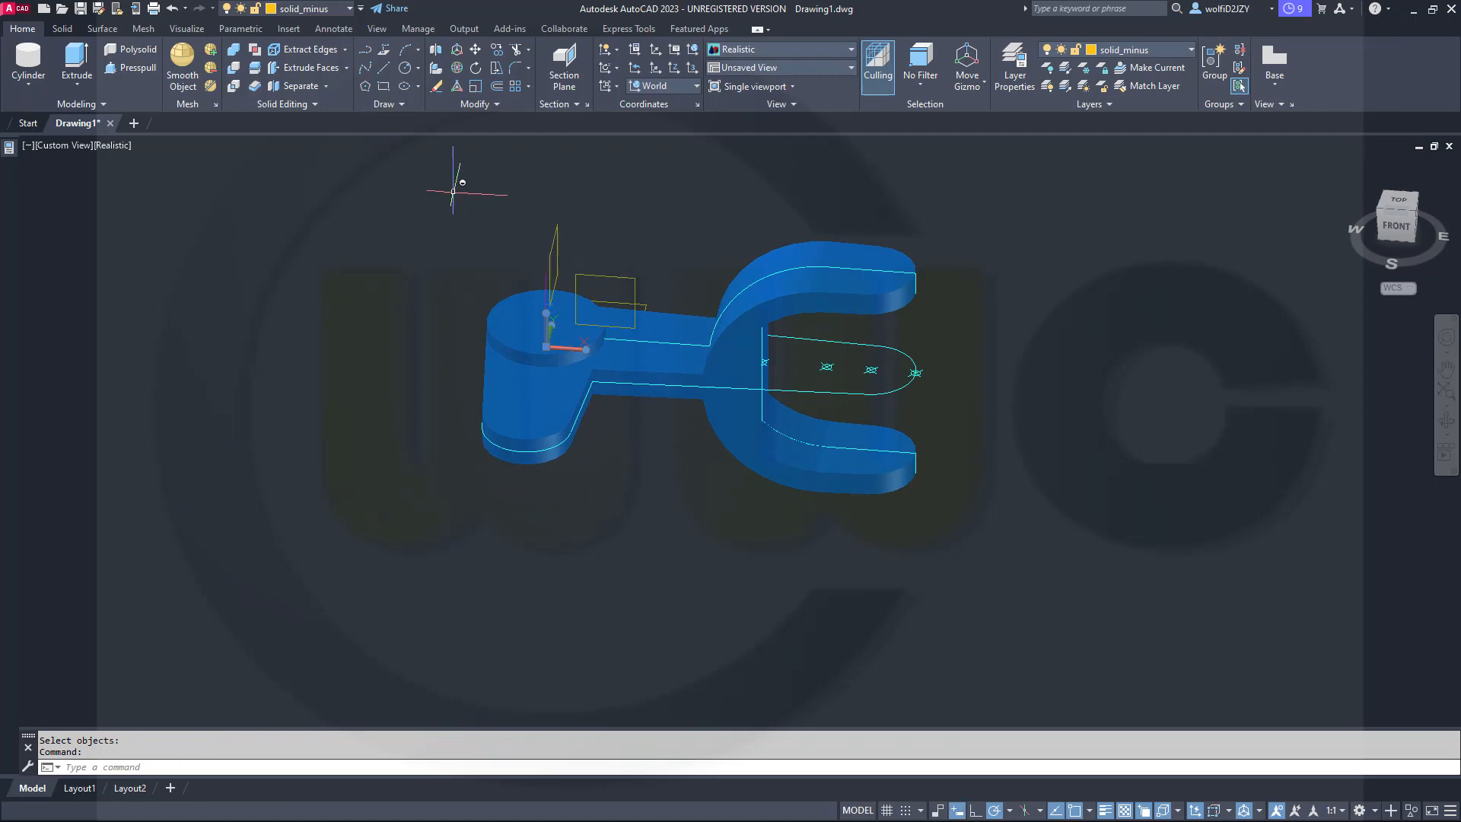
pyautogui.click(350, 9)
pyautogui.click(229, 99)
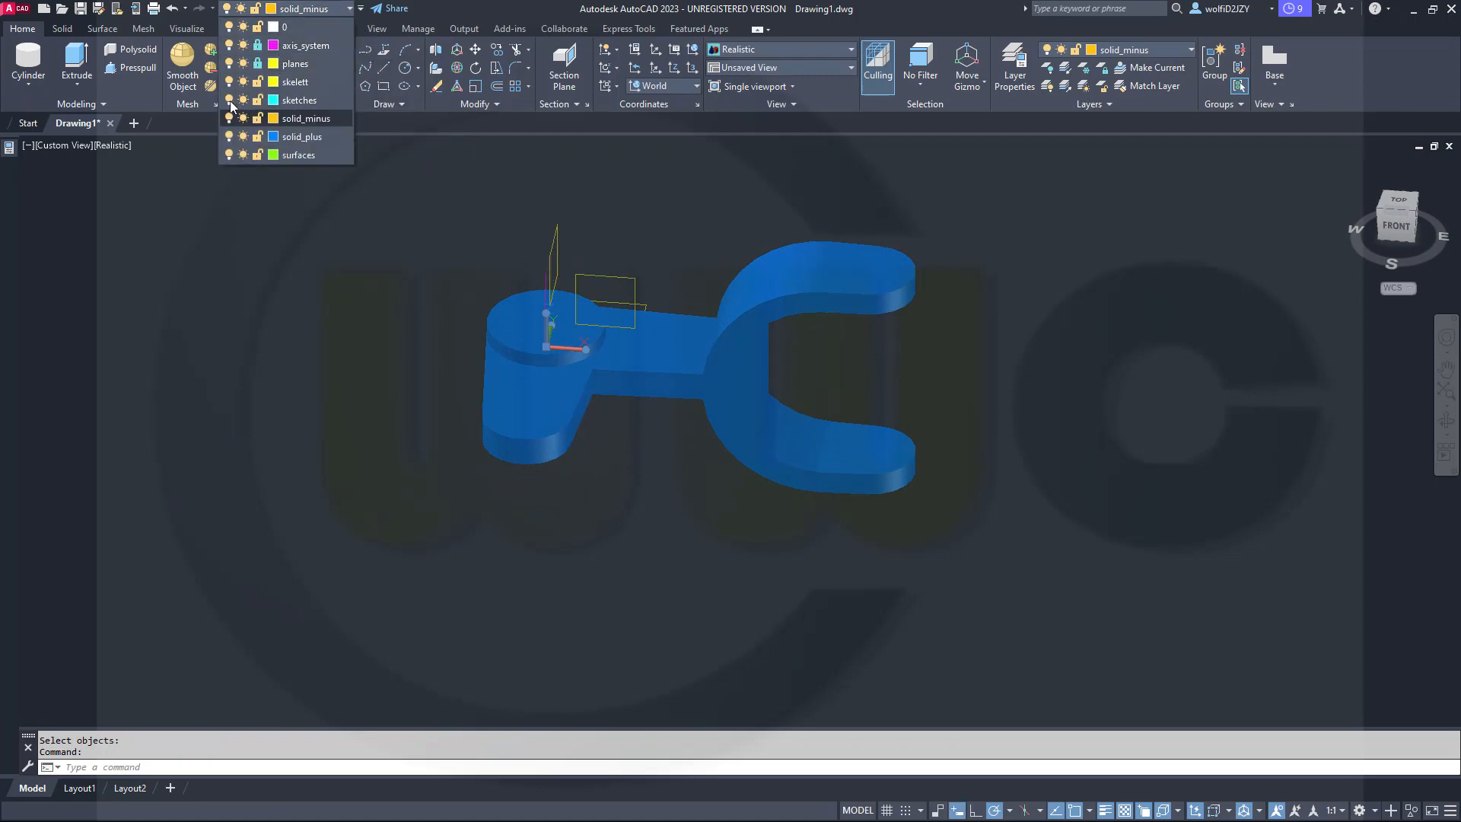
pyautogui.click(543, 376)
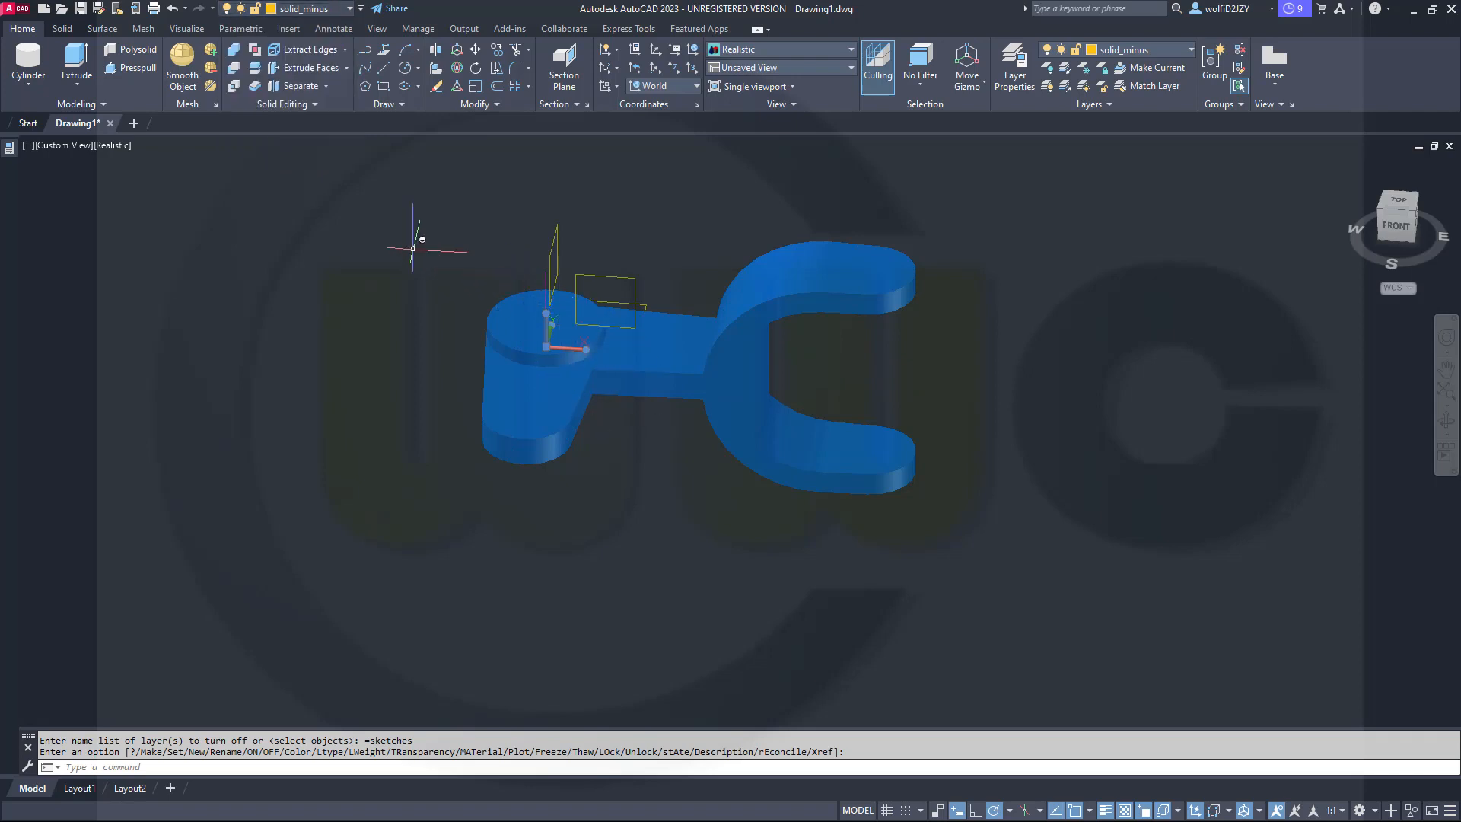
# Fillet the two outer edges where the straight arm meets the fork with a radius of 15.
pyautogui.click(62, 29)
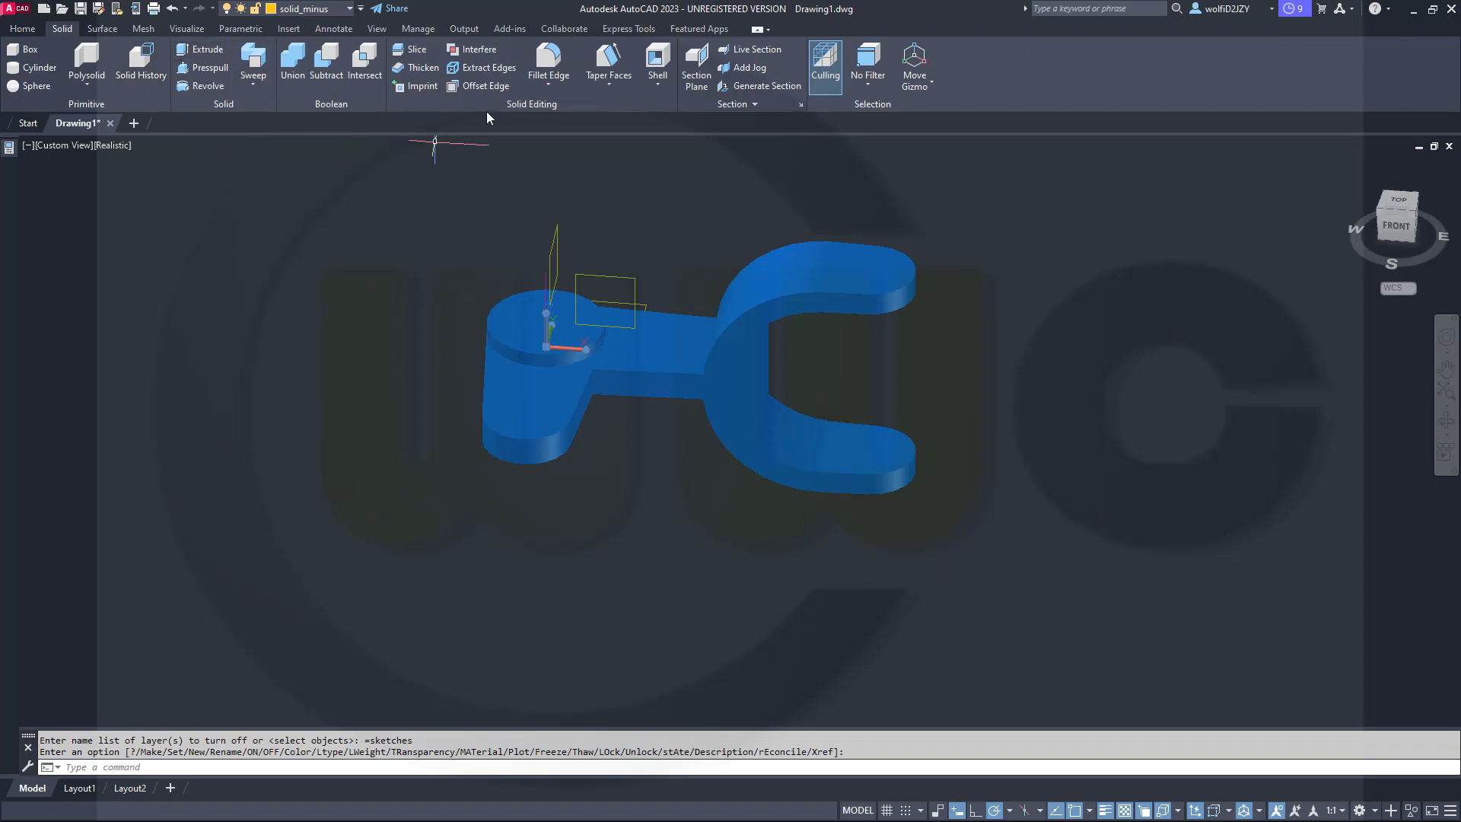
pyautogui.click(549, 65)
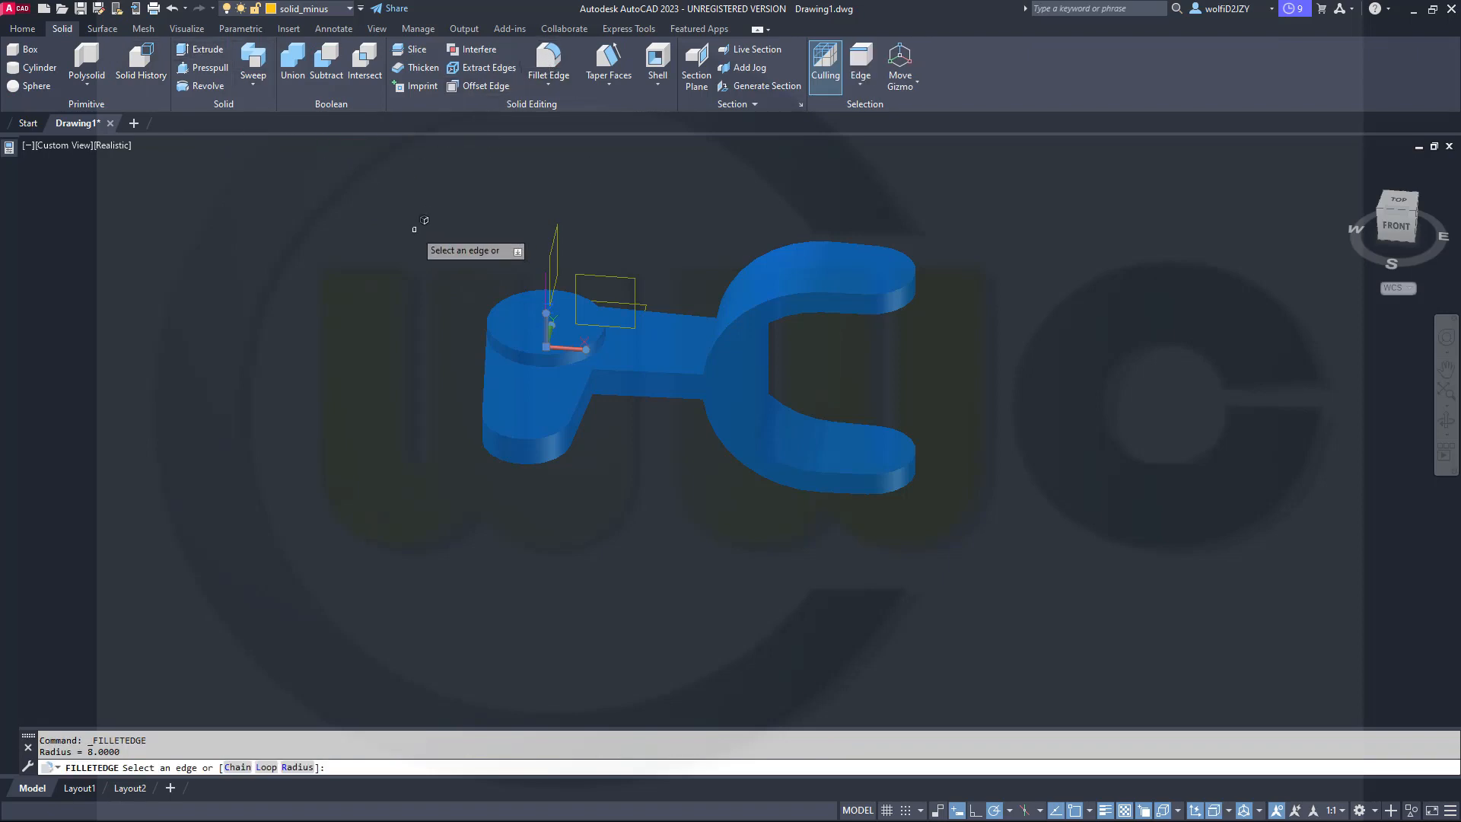
pyautogui.rightClick(372, 257)
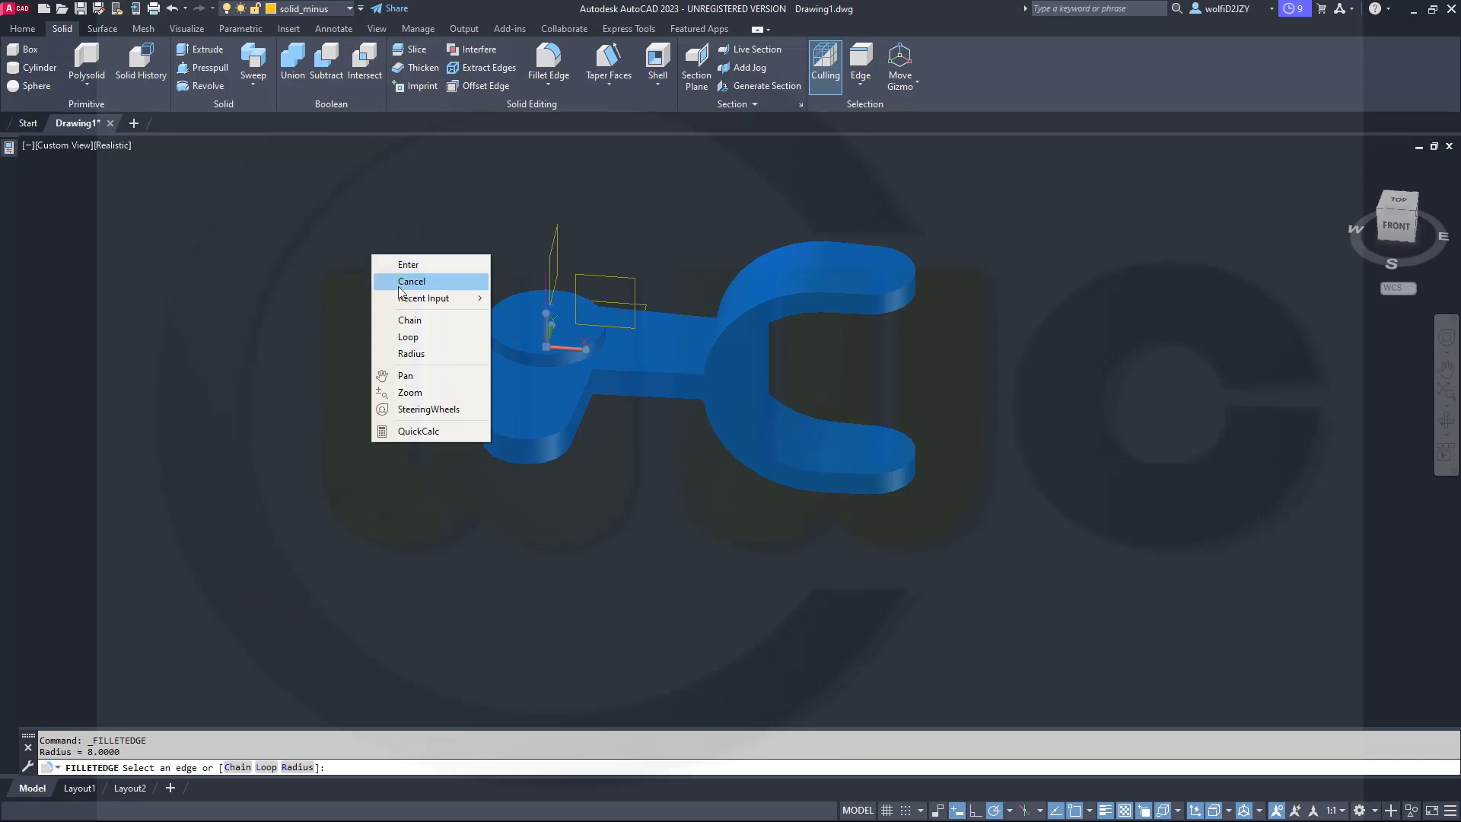
pyautogui.click(413, 352)
pyautogui.write('15')
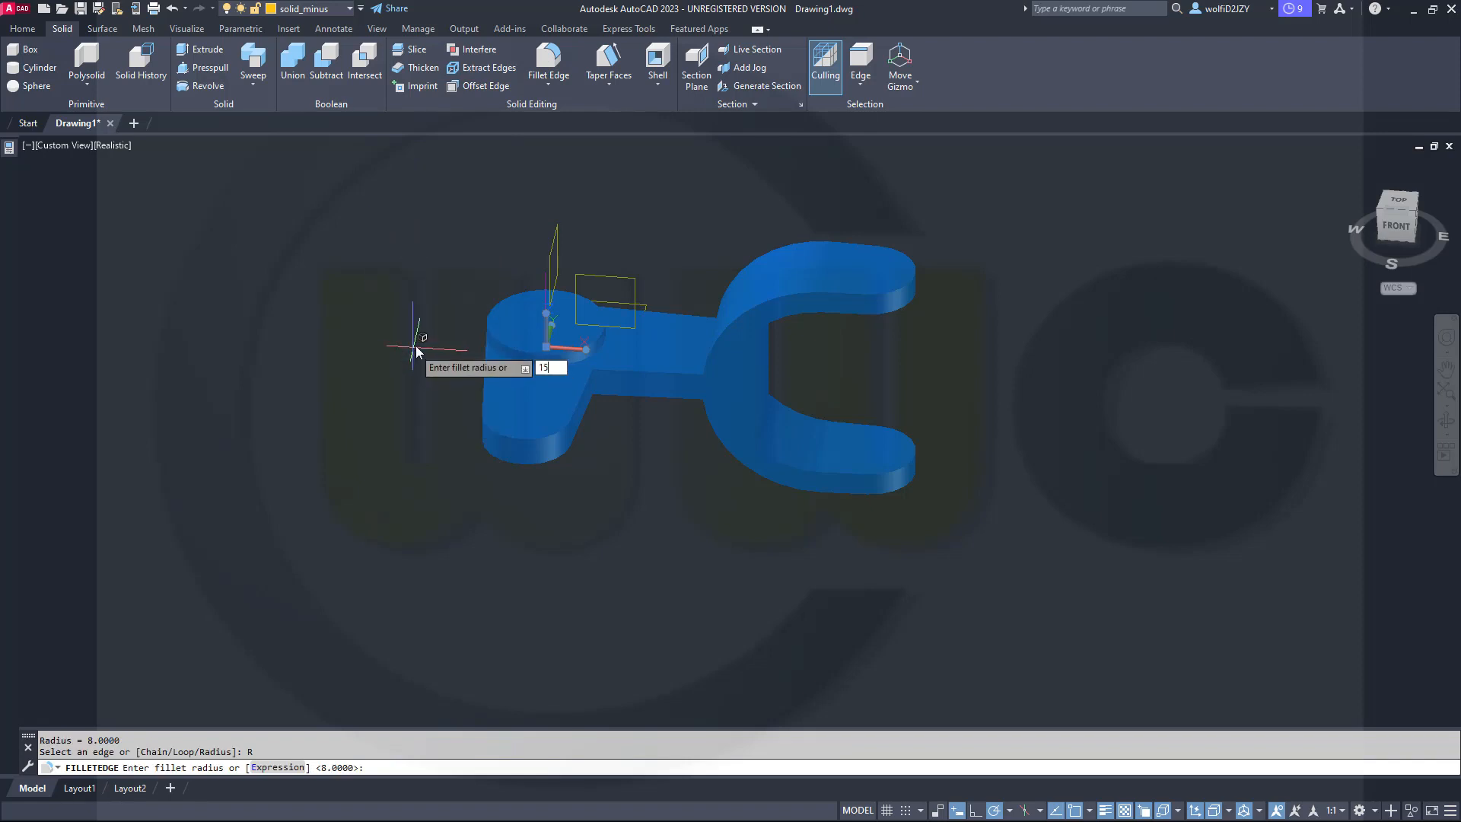
pyautogui.press('Return')
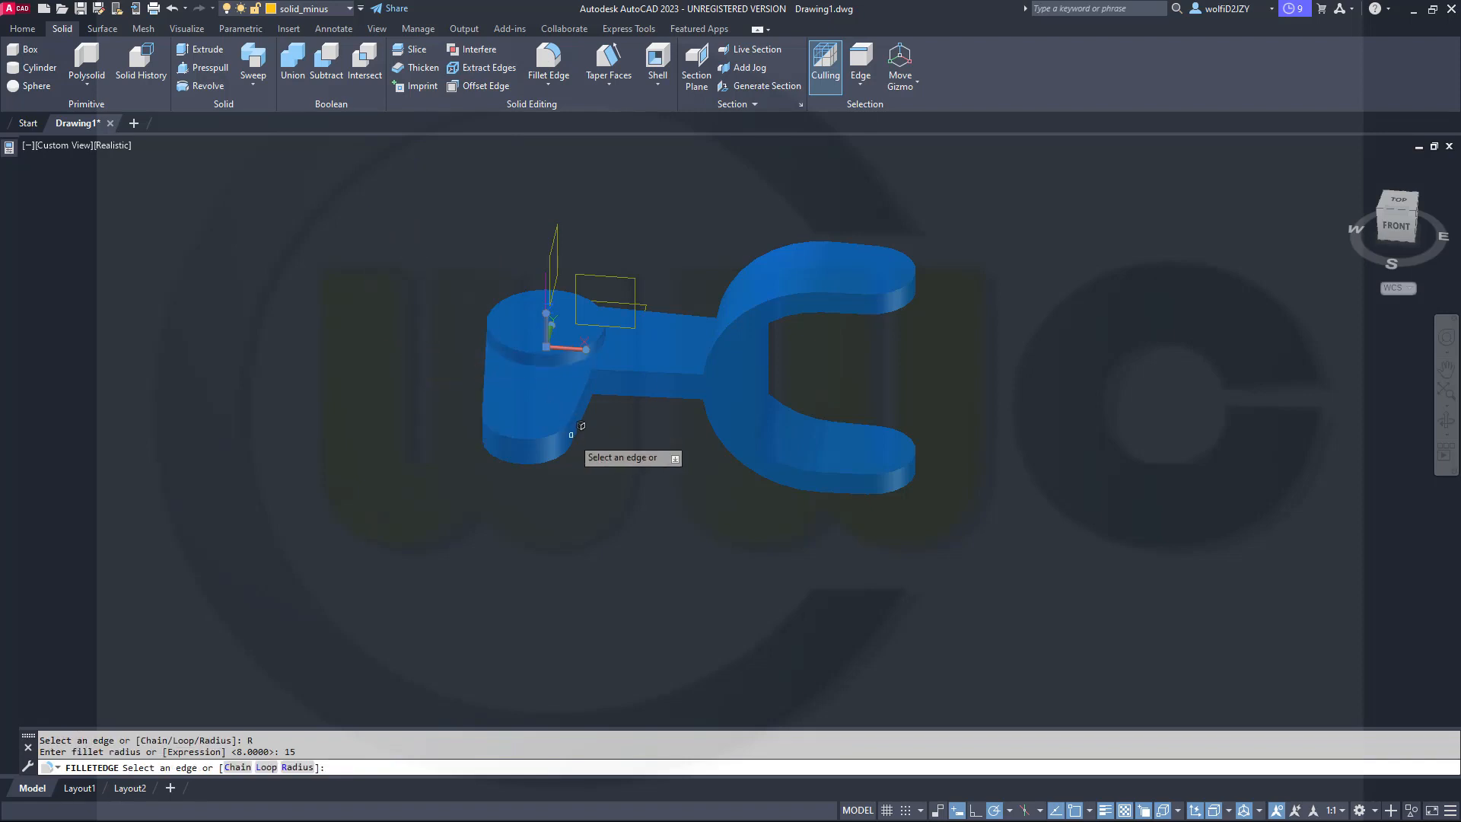
pyautogui.keyDown('shift'); pyautogui.moveTo(644, 473); pyautogui.dragTo(675, 447, button='middle'); pyautogui.keyUp('shift')
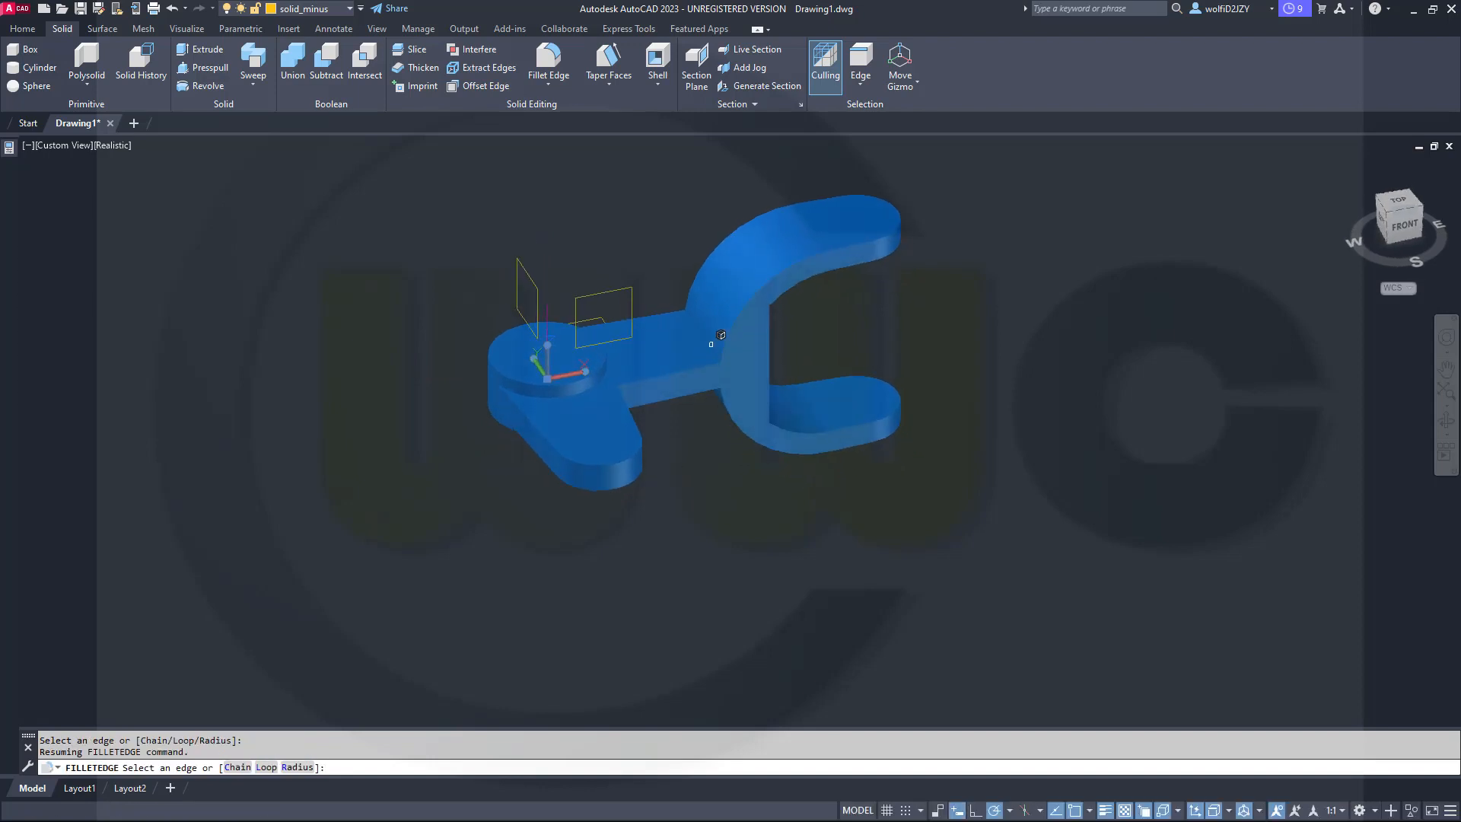
pyautogui.click(734, 426)
pyautogui.keyDown('shift'); pyautogui.moveTo(734, 426); pyautogui.dragTo(721, 253, button='middle'); pyautogui.keyUp('shift')
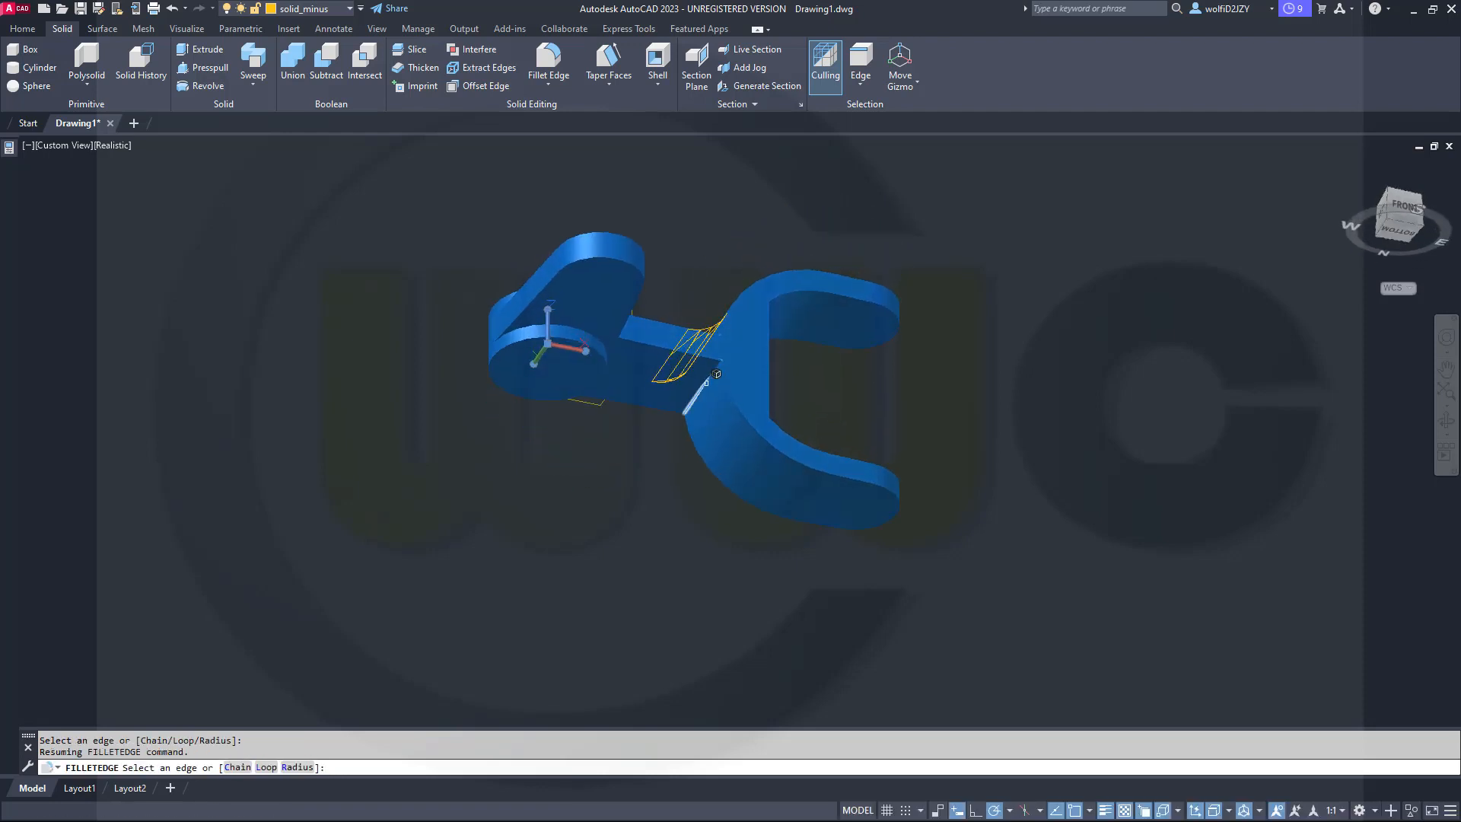
pyautogui.press('Return')
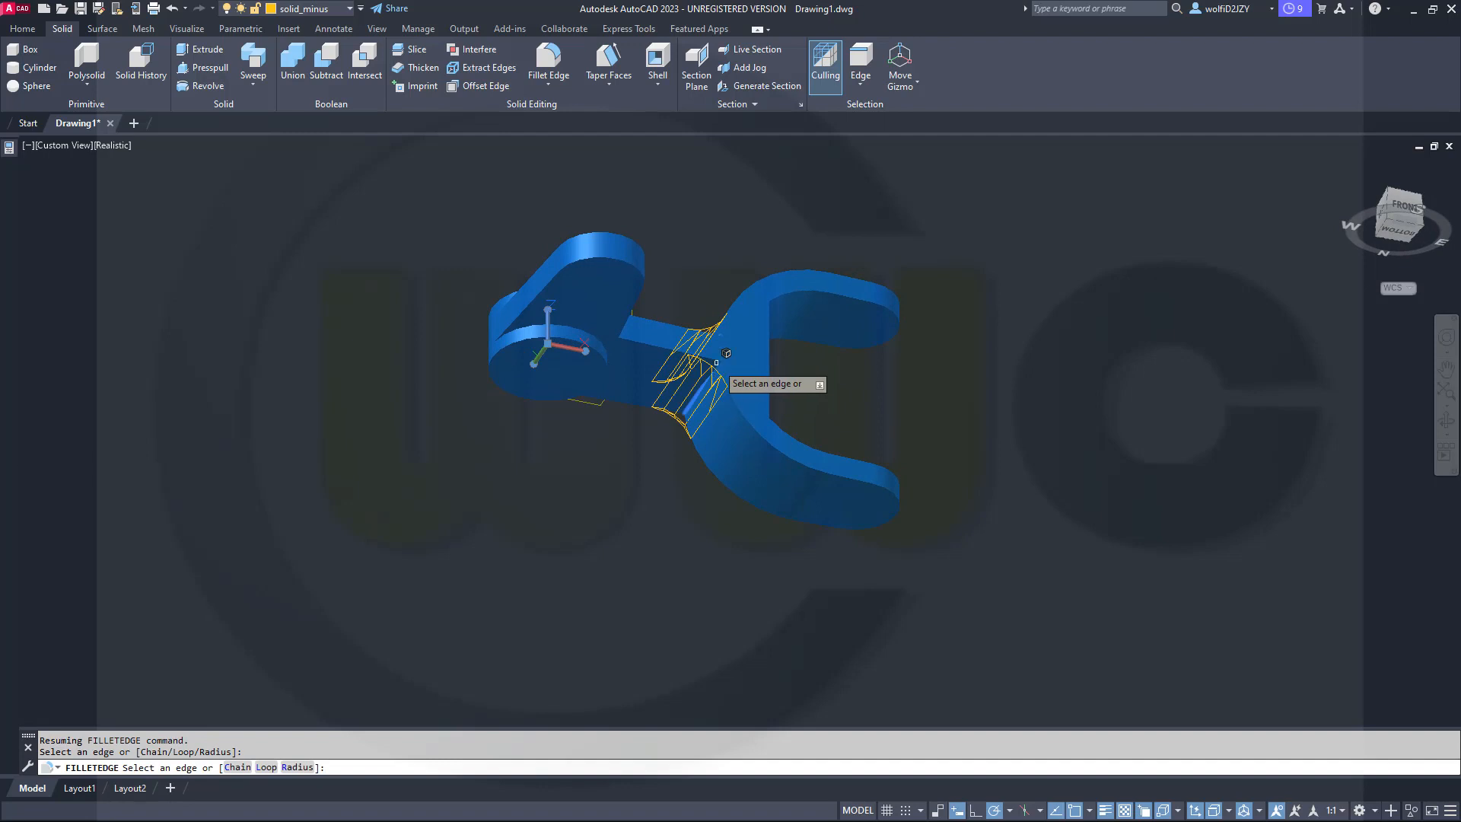
pyautogui.press('Return')
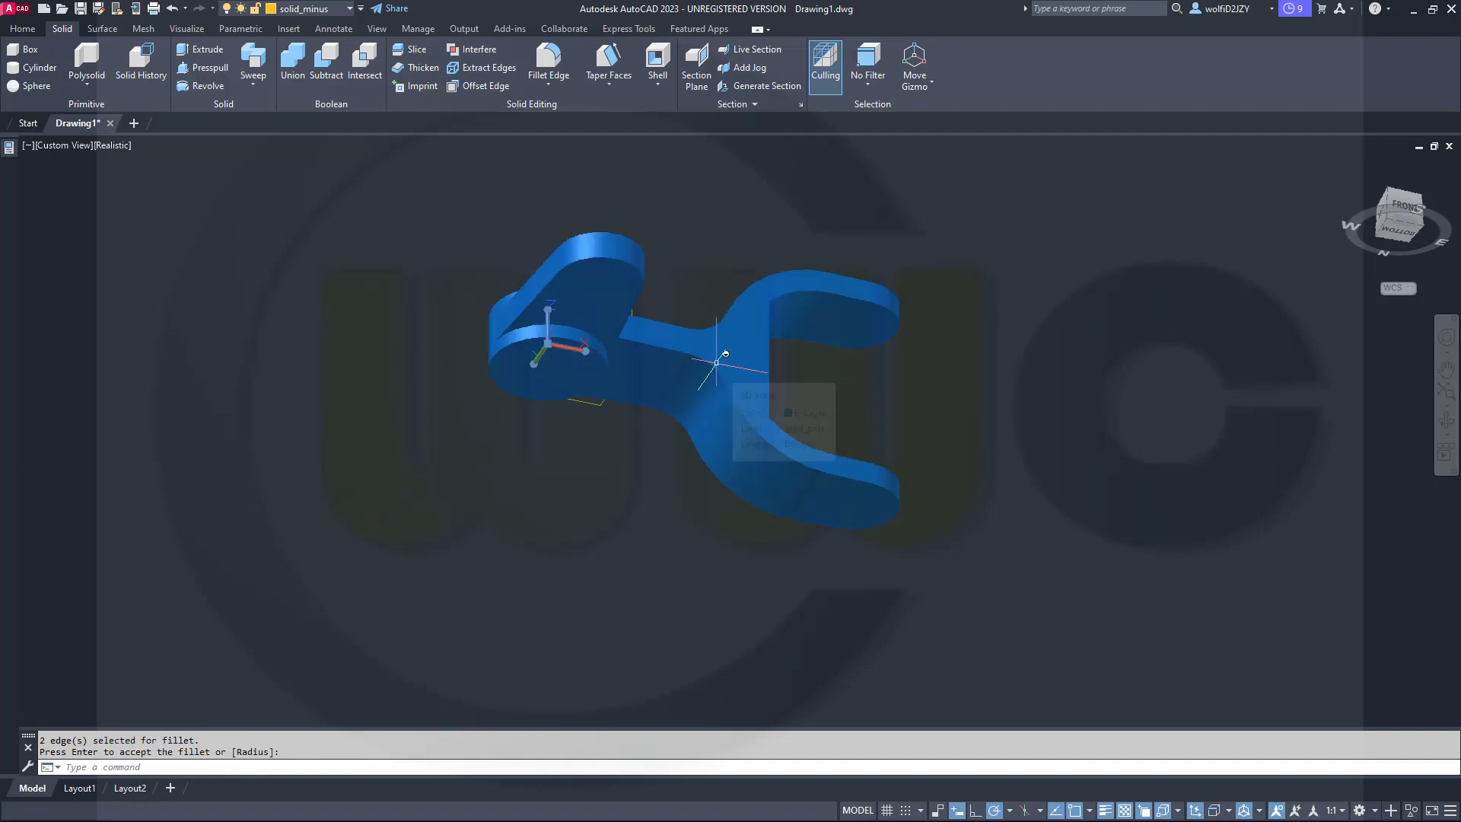
# Fillet the upper and lower inner corner edges of the fork opening with a radius of 10.
pyautogui.press('Return')
pyautogui.rightClick(563, 475)
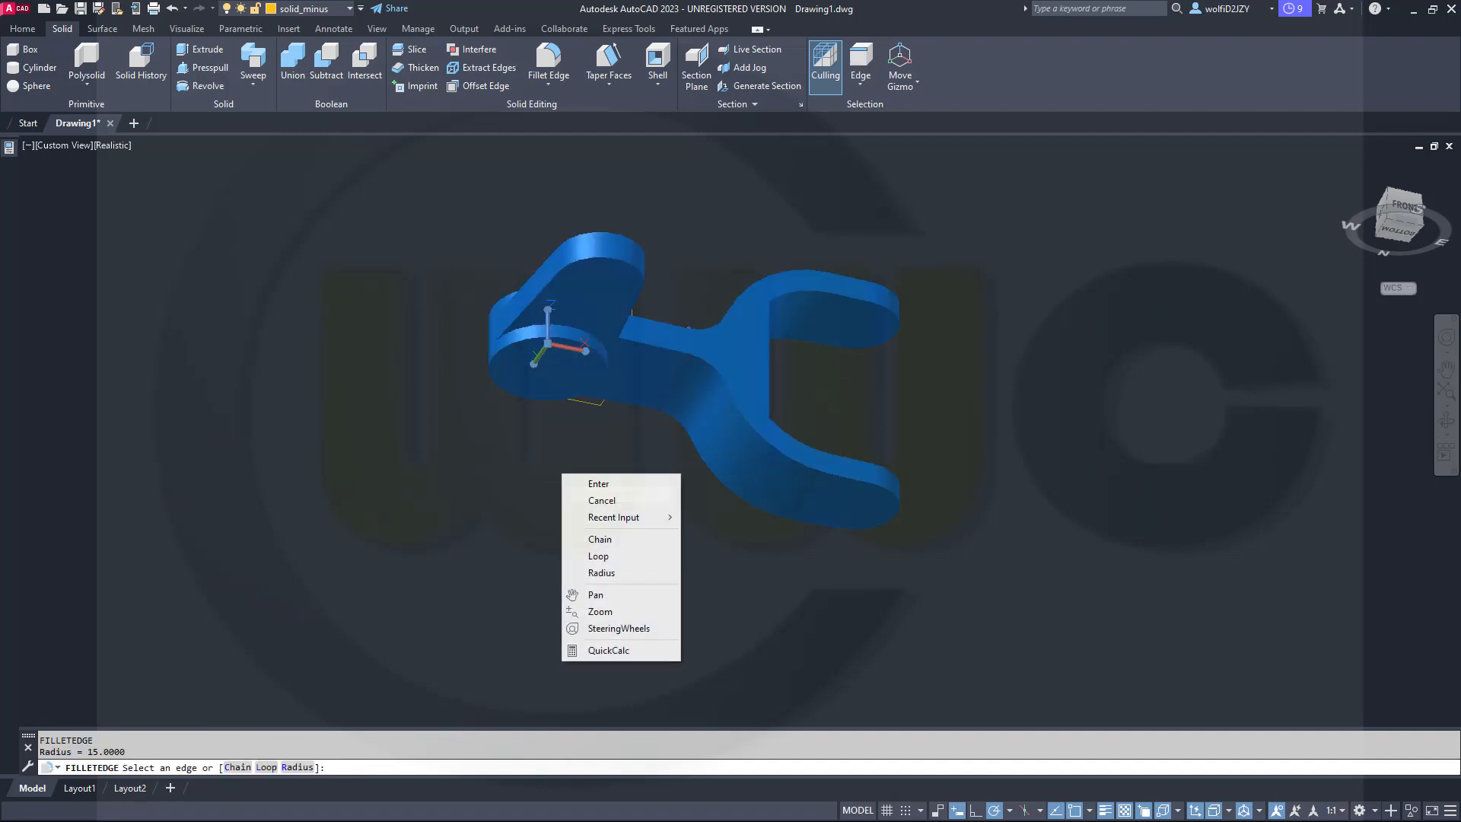
pyautogui.click(601, 573)
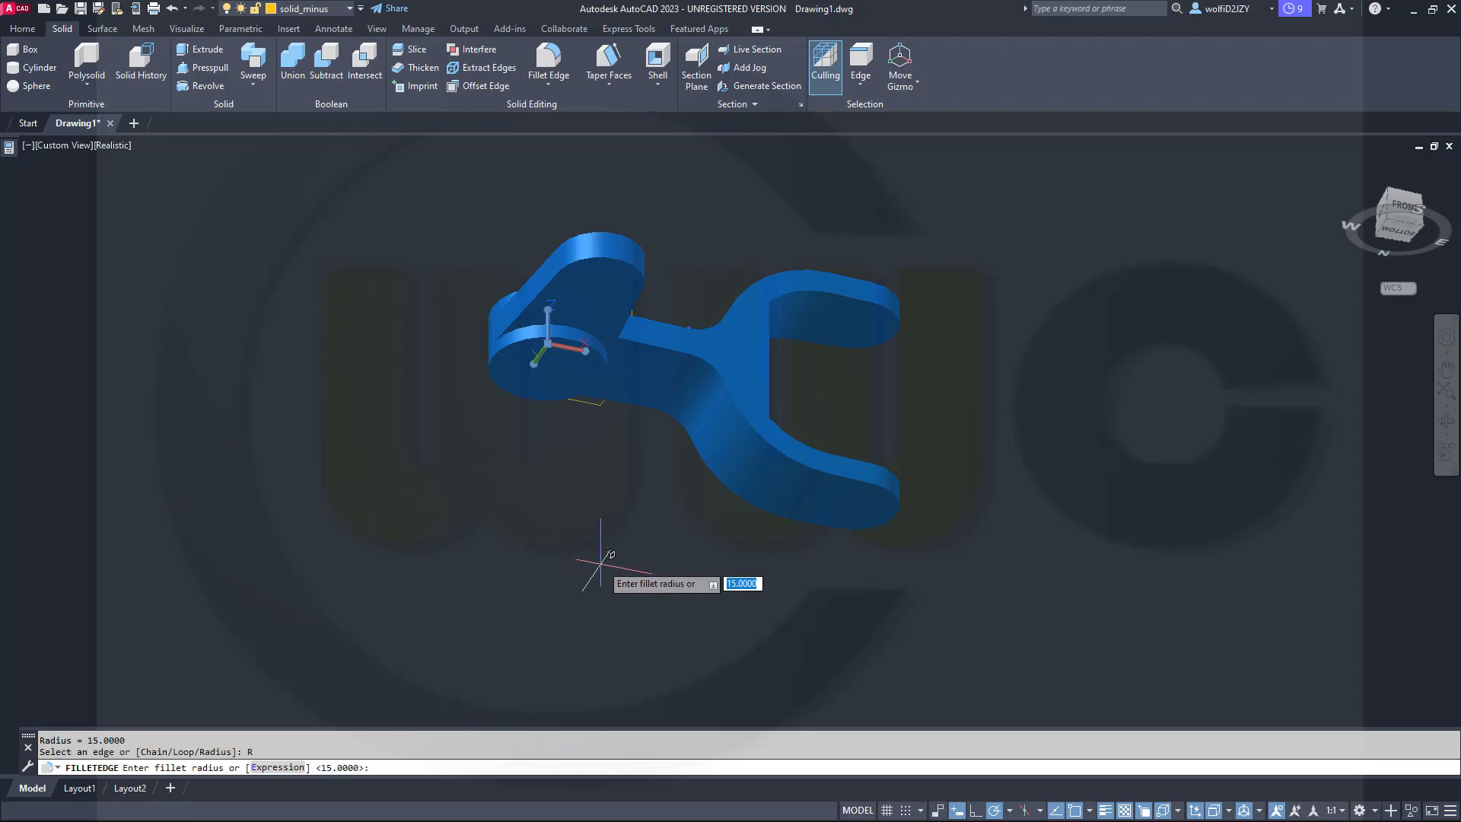
pyautogui.write('10')
pyautogui.press('Return')
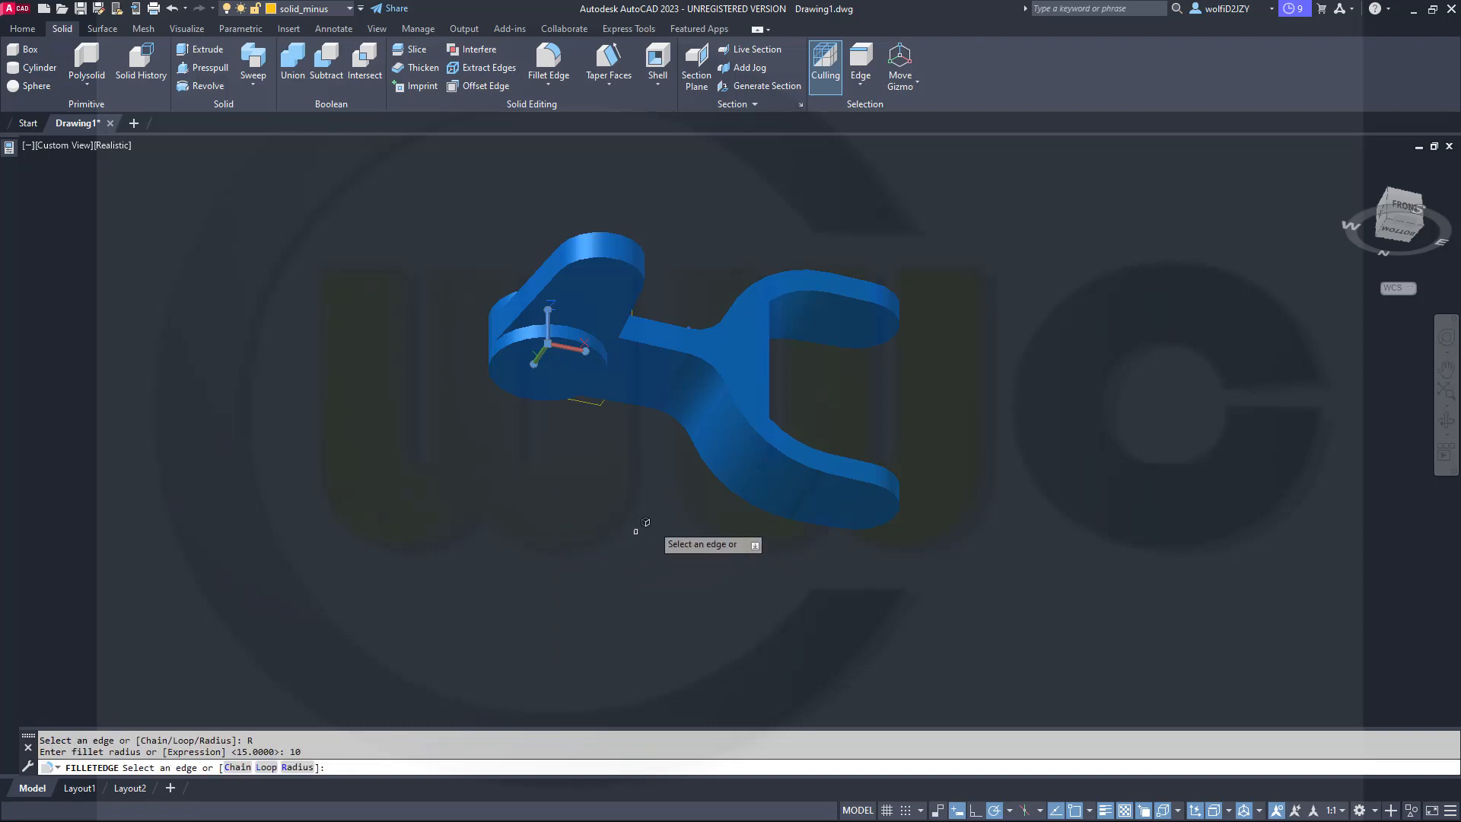
pyautogui.keyDown('shift'); pyautogui.moveTo(649, 525); pyautogui.dragTo(482, 597, button='middle'); pyautogui.keyUp('shift')
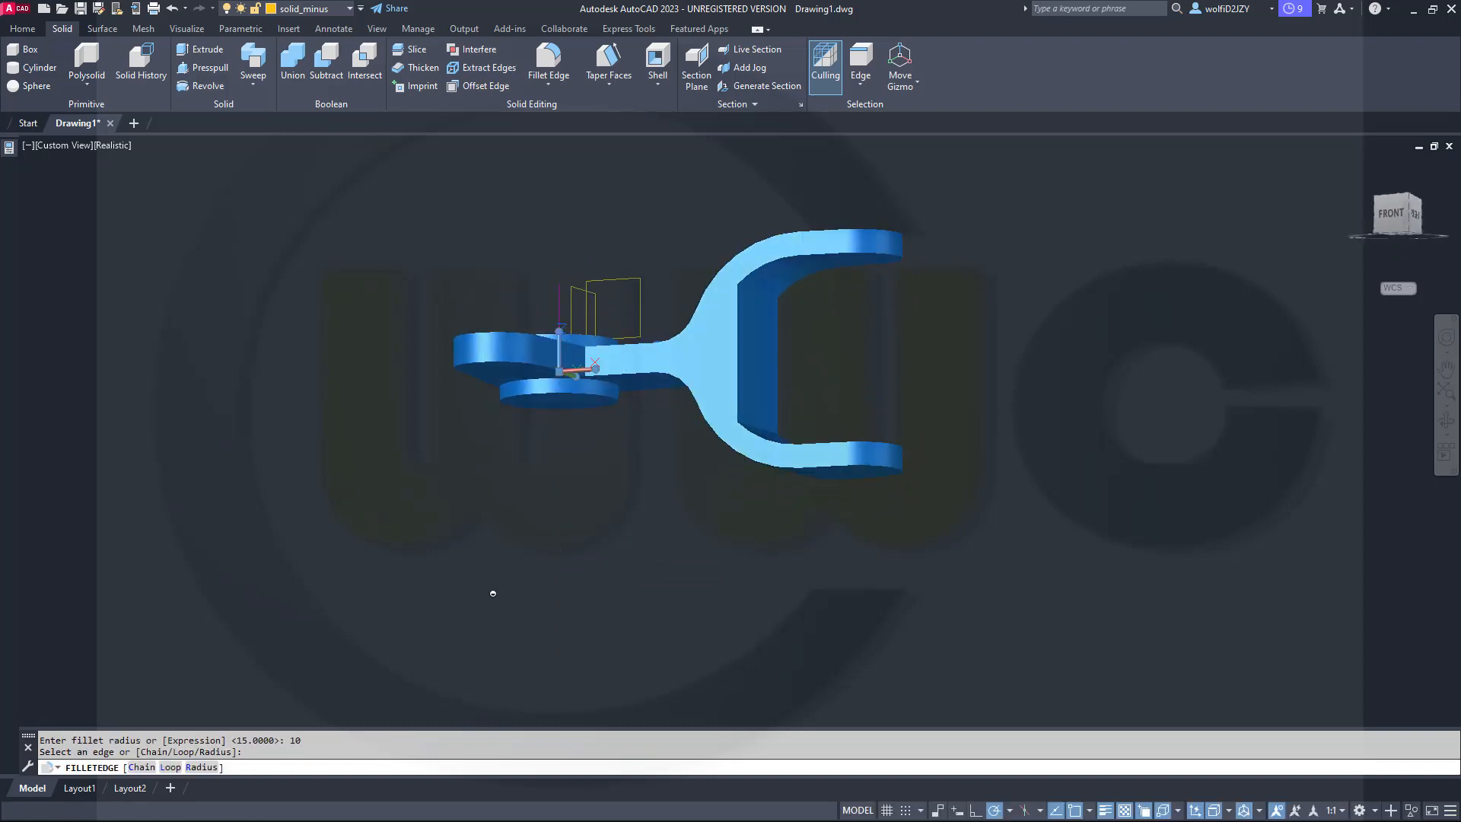
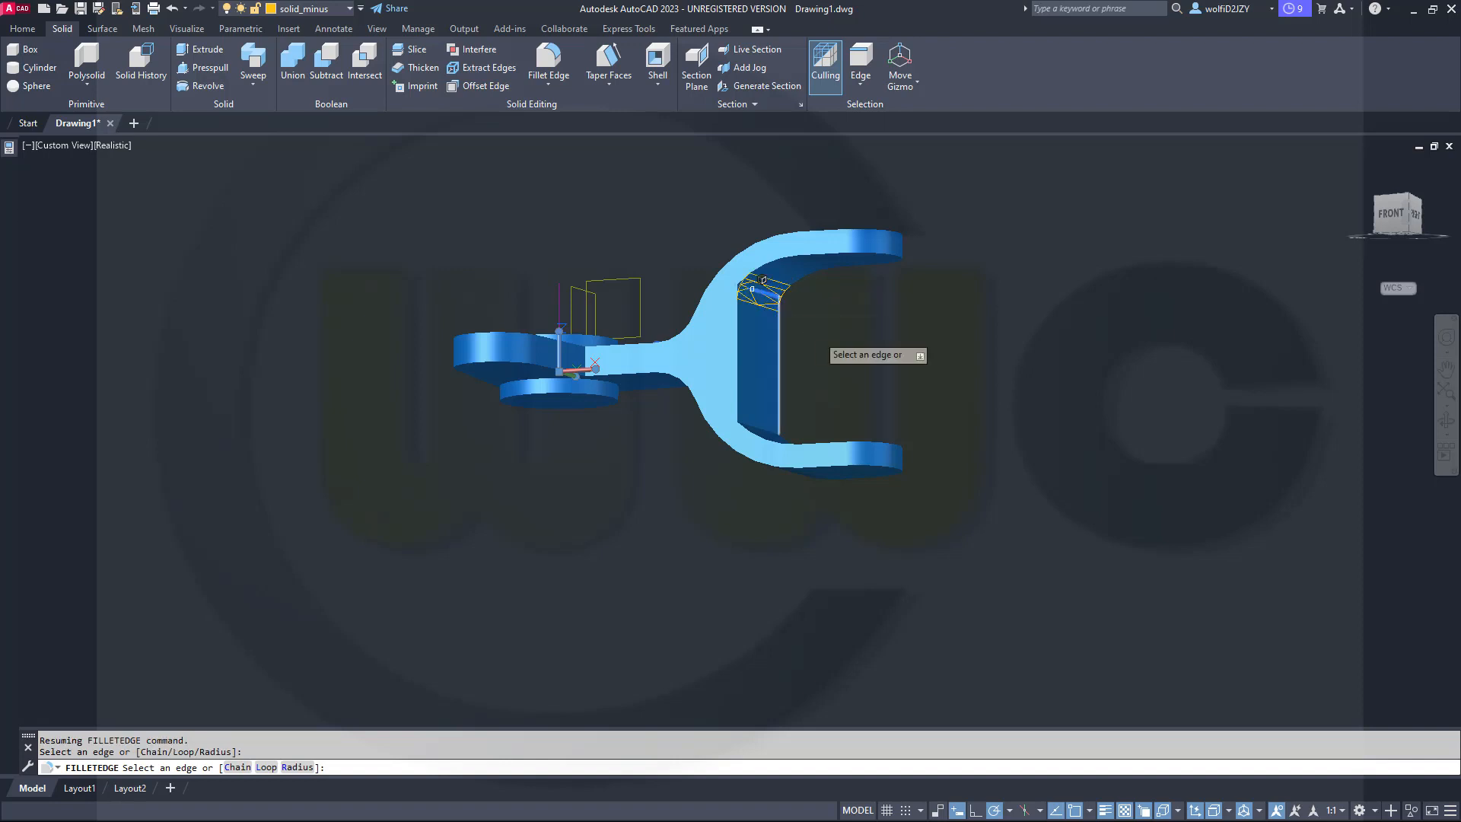
pyautogui.keyDown('shift'); pyautogui.moveTo(783, 353); pyautogui.dragTo(815, 411, button='middle'); pyautogui.keyUp('shift')
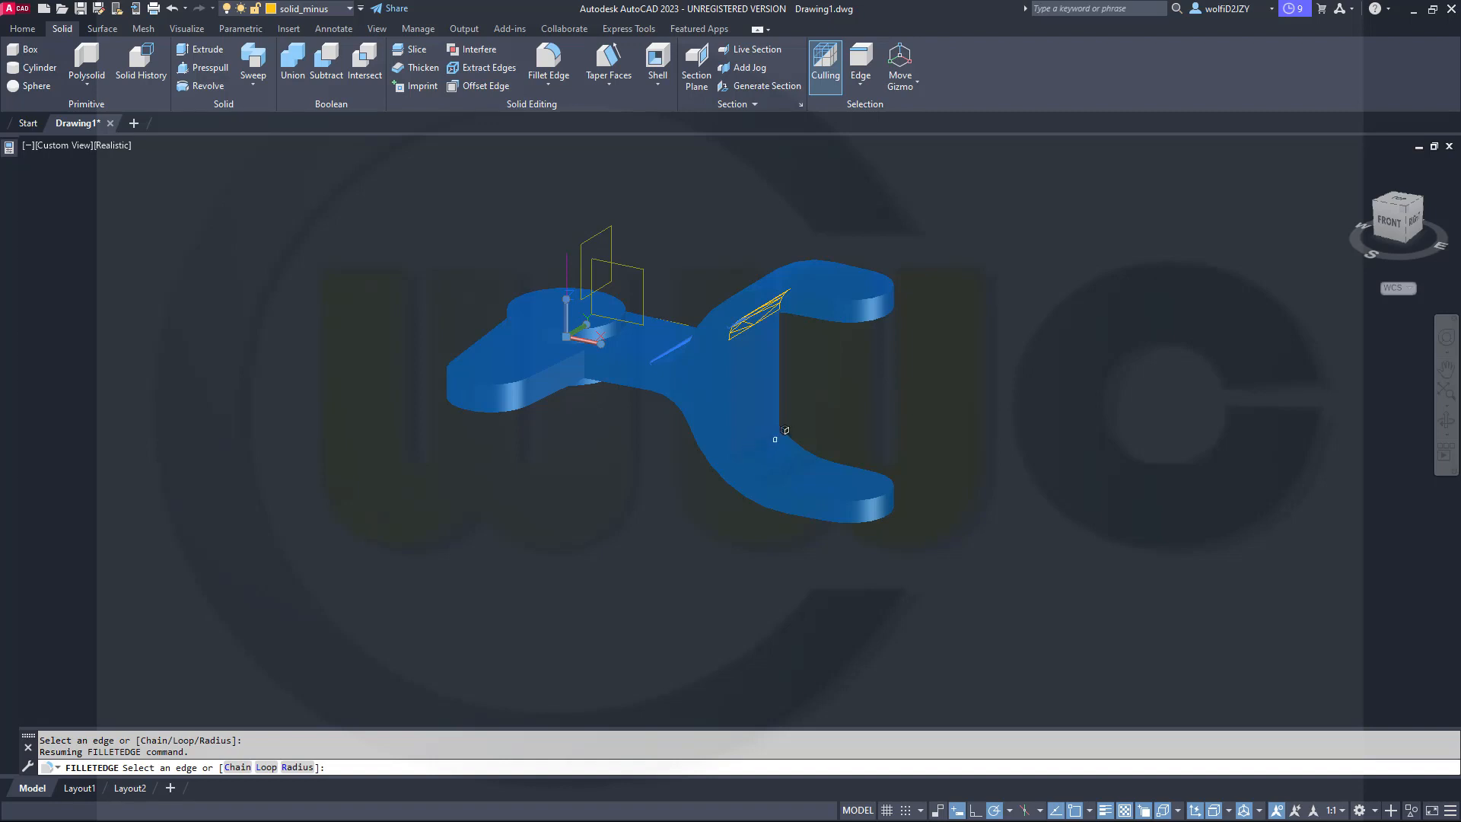
pyautogui.keyDown('shift'); pyautogui.moveTo(786, 428); pyautogui.dragTo(799, 382, button='middle'); pyautogui.keyUp('shift')
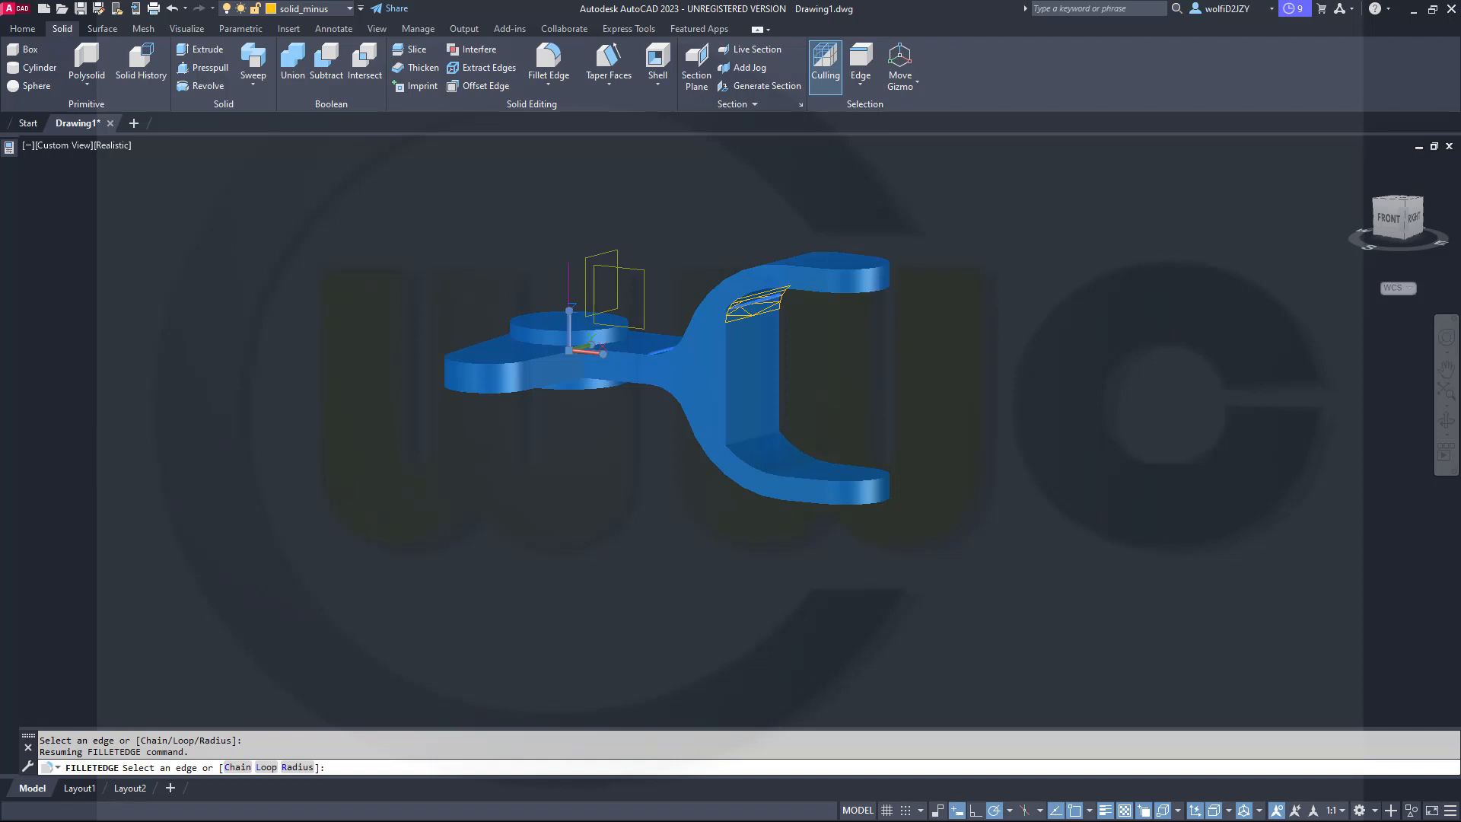
pyautogui.click(755, 437)
pyautogui.press('Return')
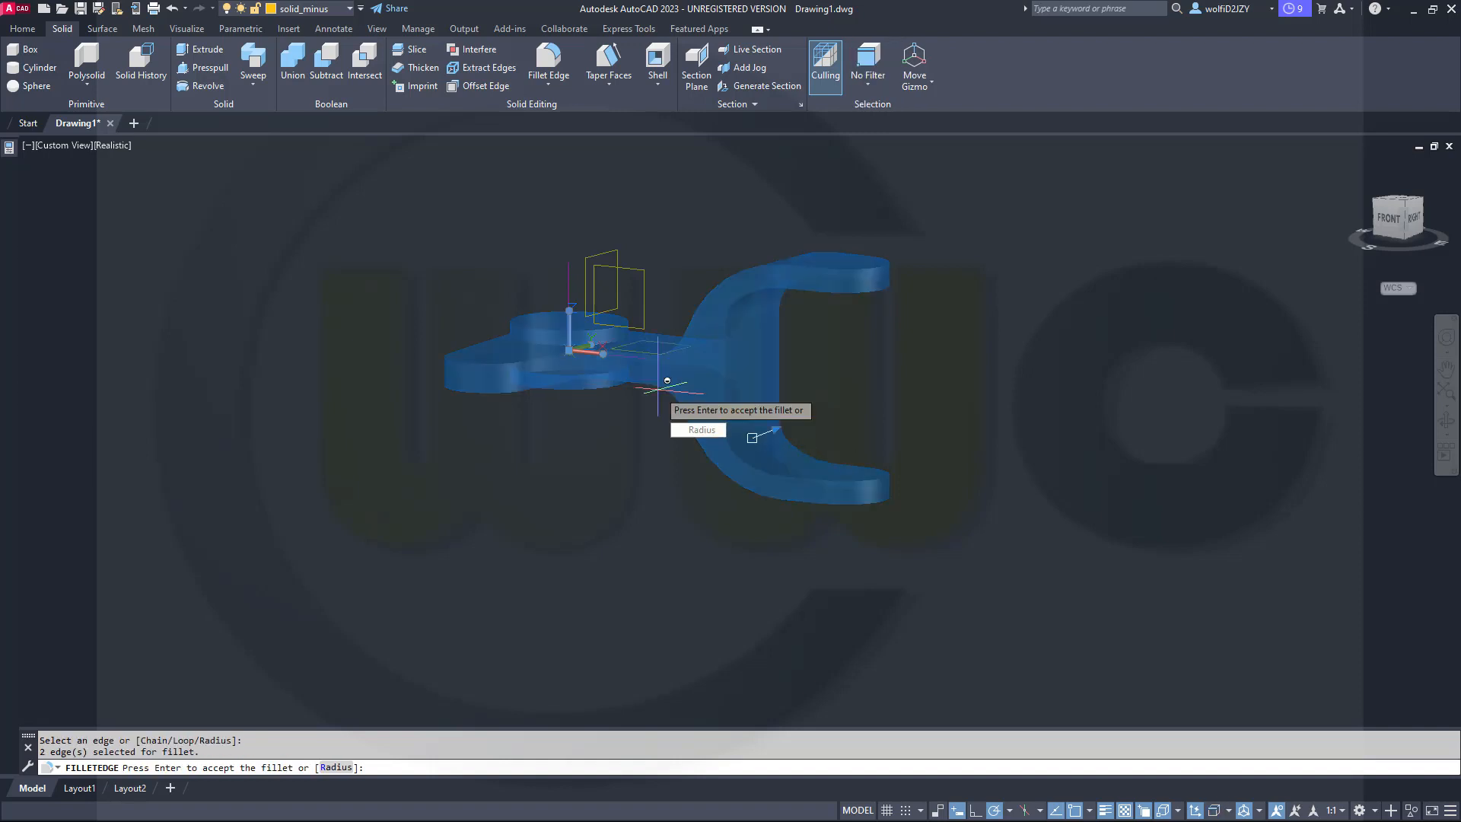
pyautogui.press('Return')
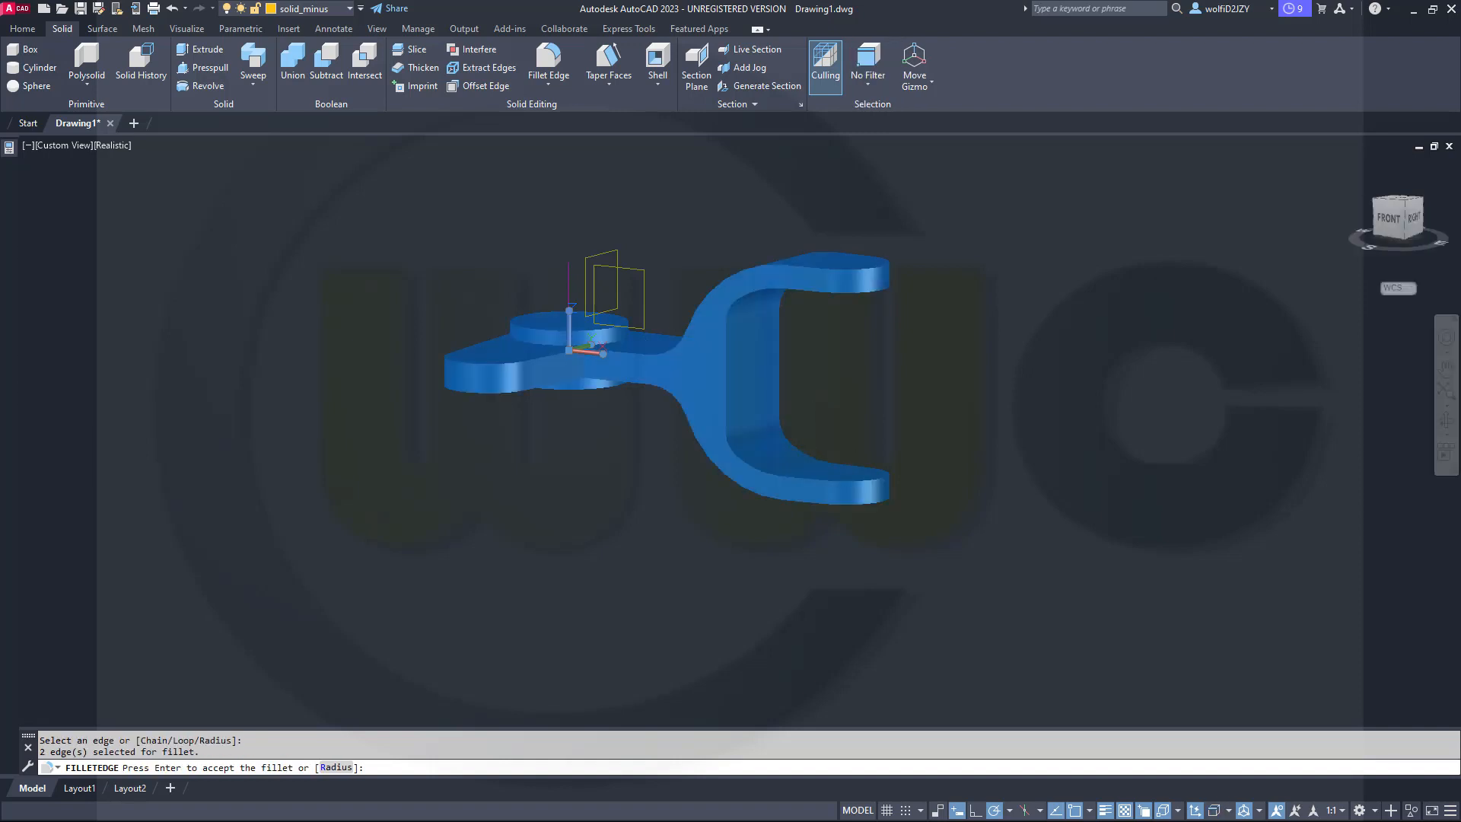
# Fillet the vertical inner corner edge between the two arms at the hub with a radius of 5.
pyautogui.press('Return')
pyautogui.rightClick(596, 513)
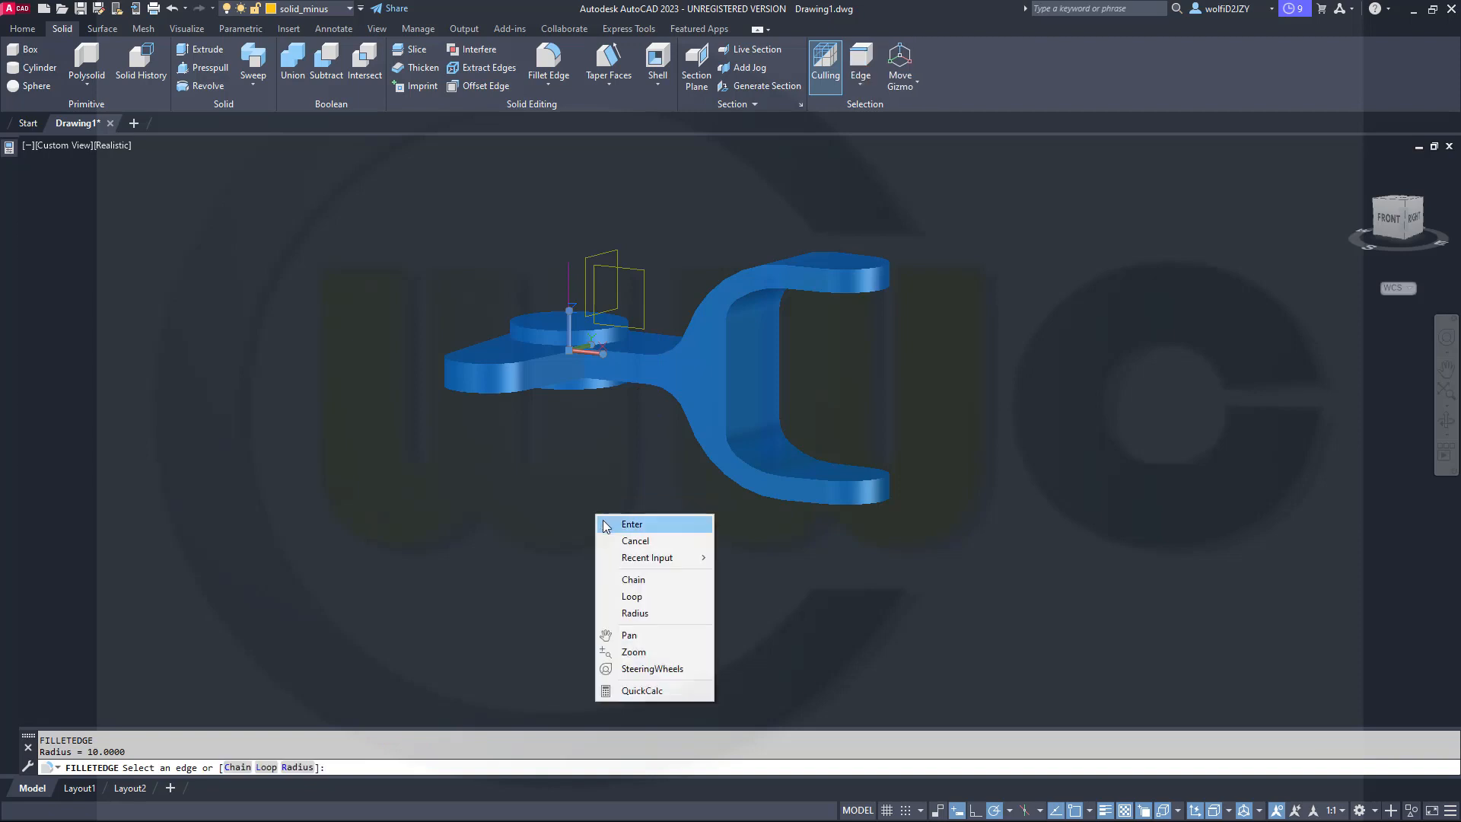
pyautogui.click(633, 613)
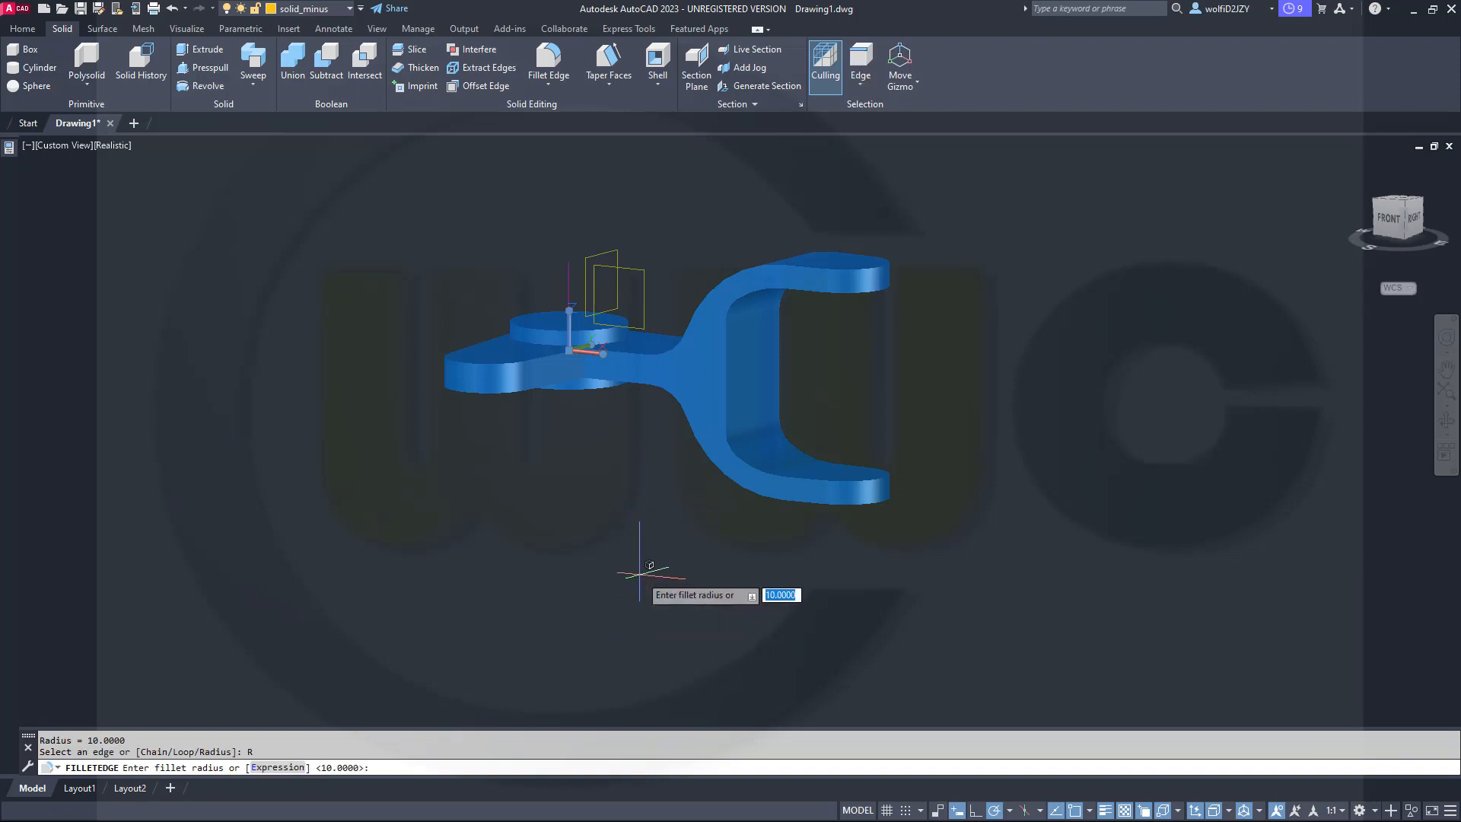
pyautogui.write('5')
pyautogui.press('Return')
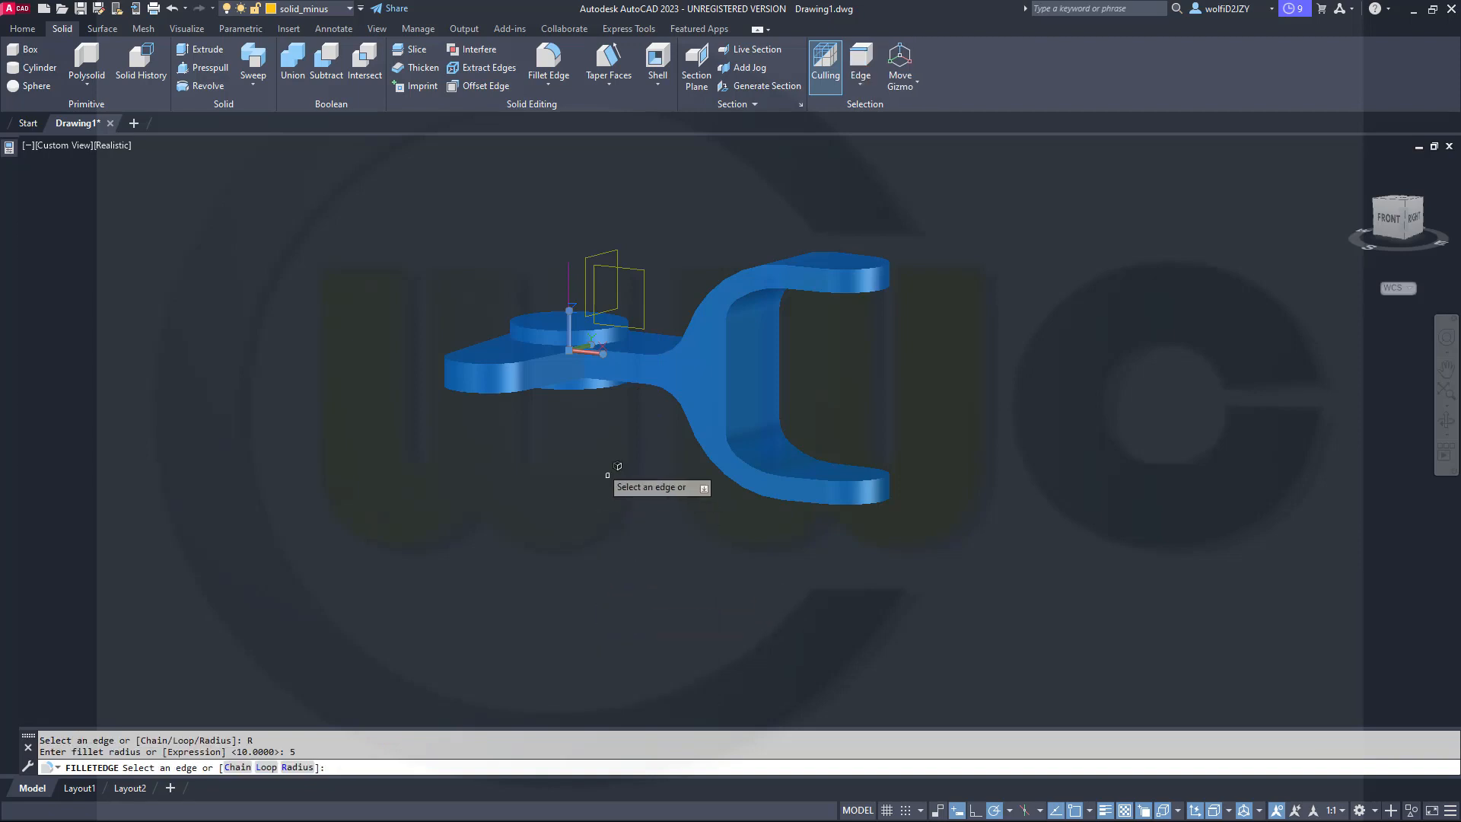
pyautogui.click(595, 360)
pyautogui.press('Return')
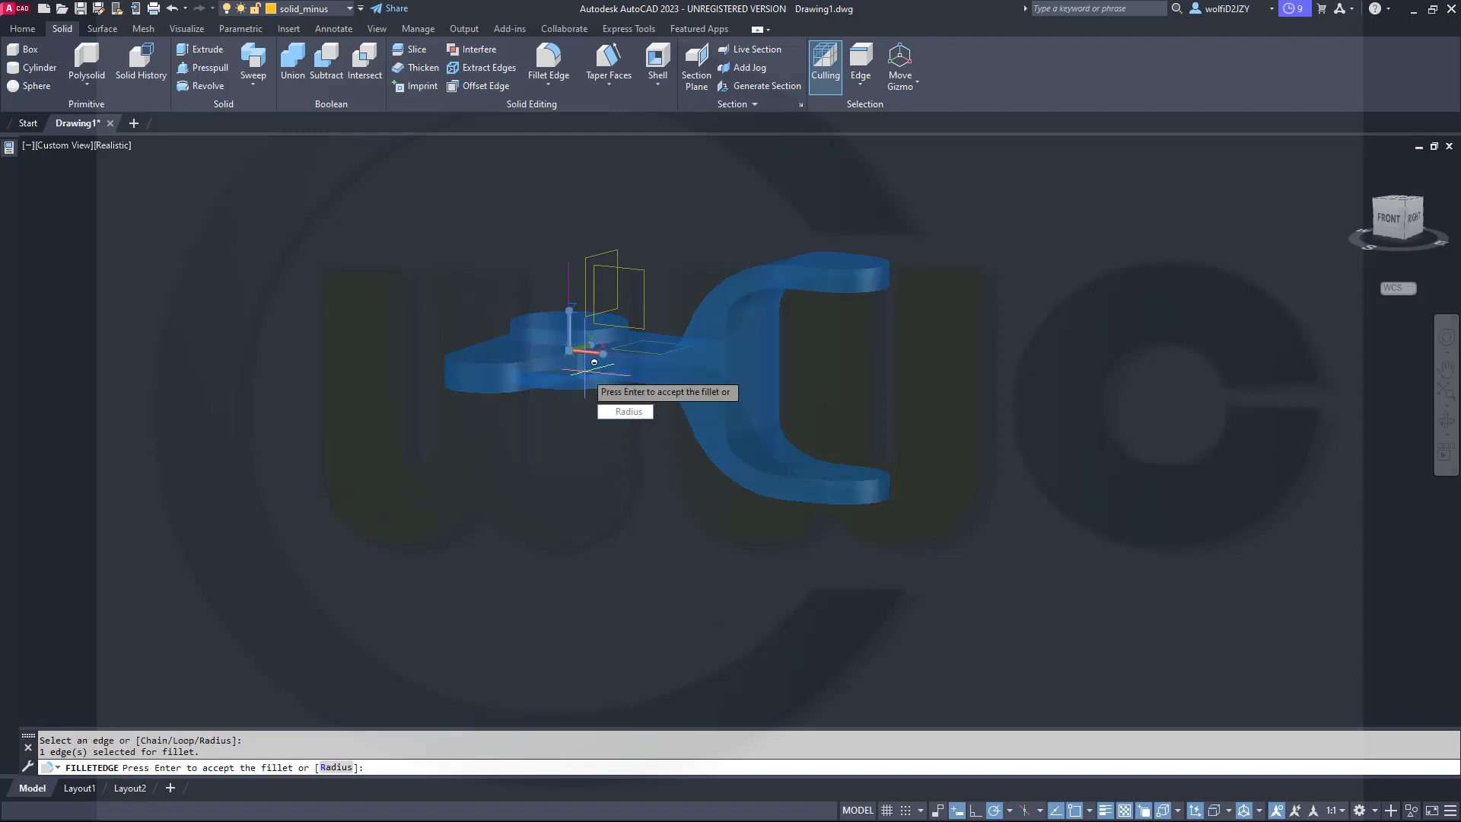
pyautogui.press('Return')
# Accept the inner corner fillet and fillet the hub's upper and lower circular base edges with a radius of 5.
pyautogui.rightClick(600, 390)
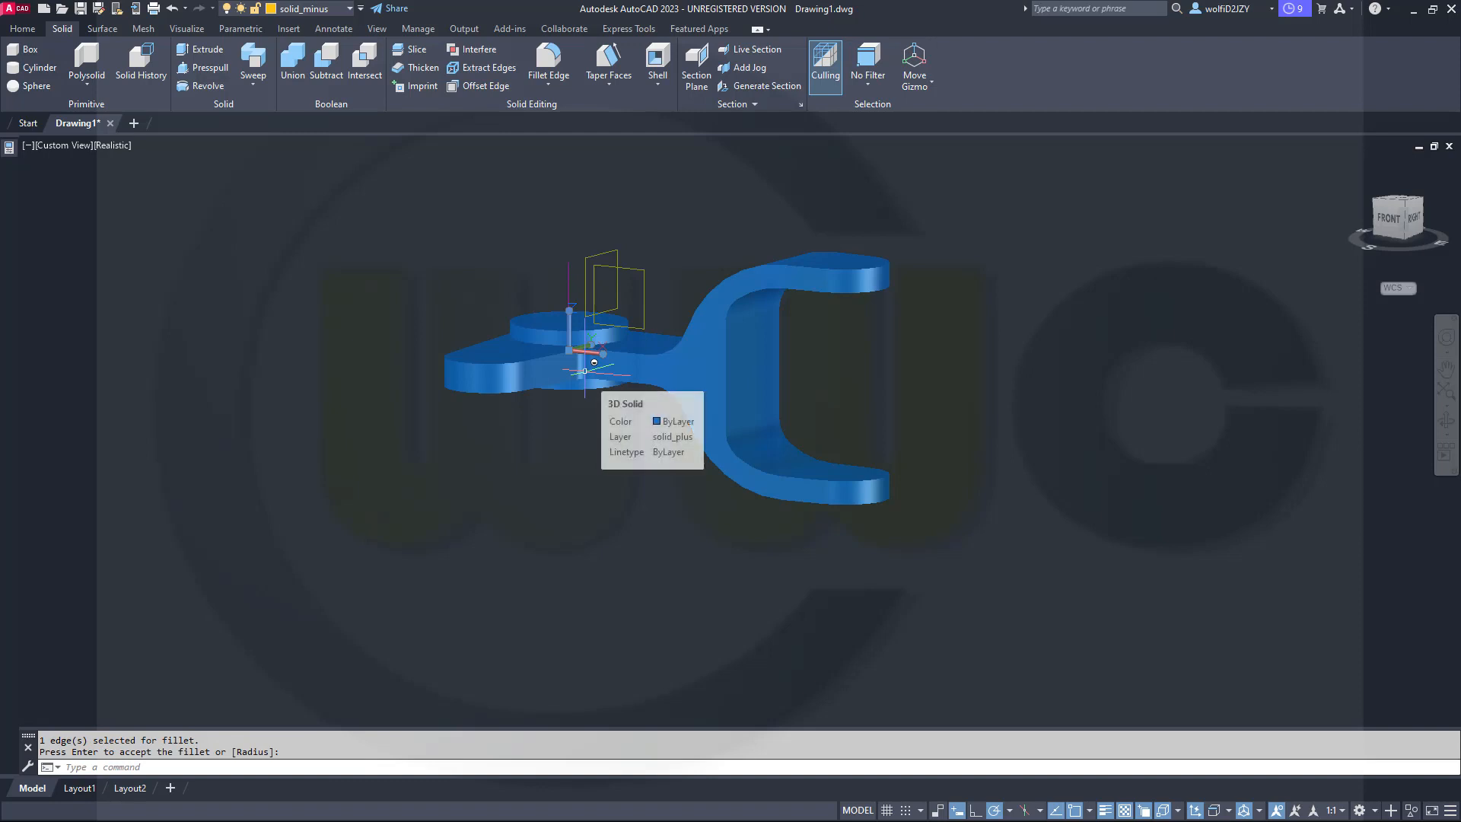
pyautogui.click(609, 398)
pyautogui.press('Return')
pyautogui.scroll(2, 547, 334)
pyautogui.scroll(3, 547, 335)
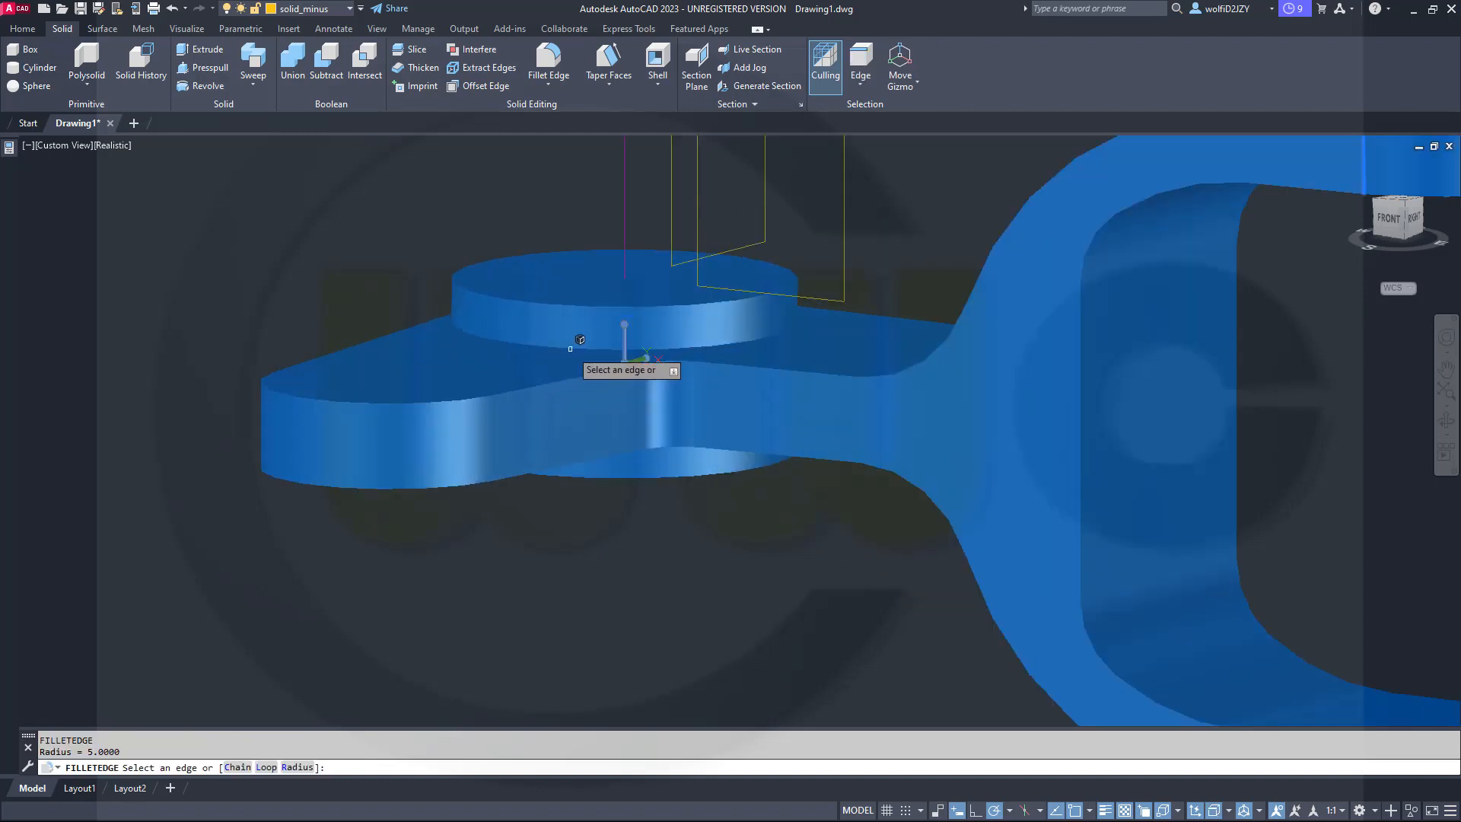
pyautogui.click(581, 337)
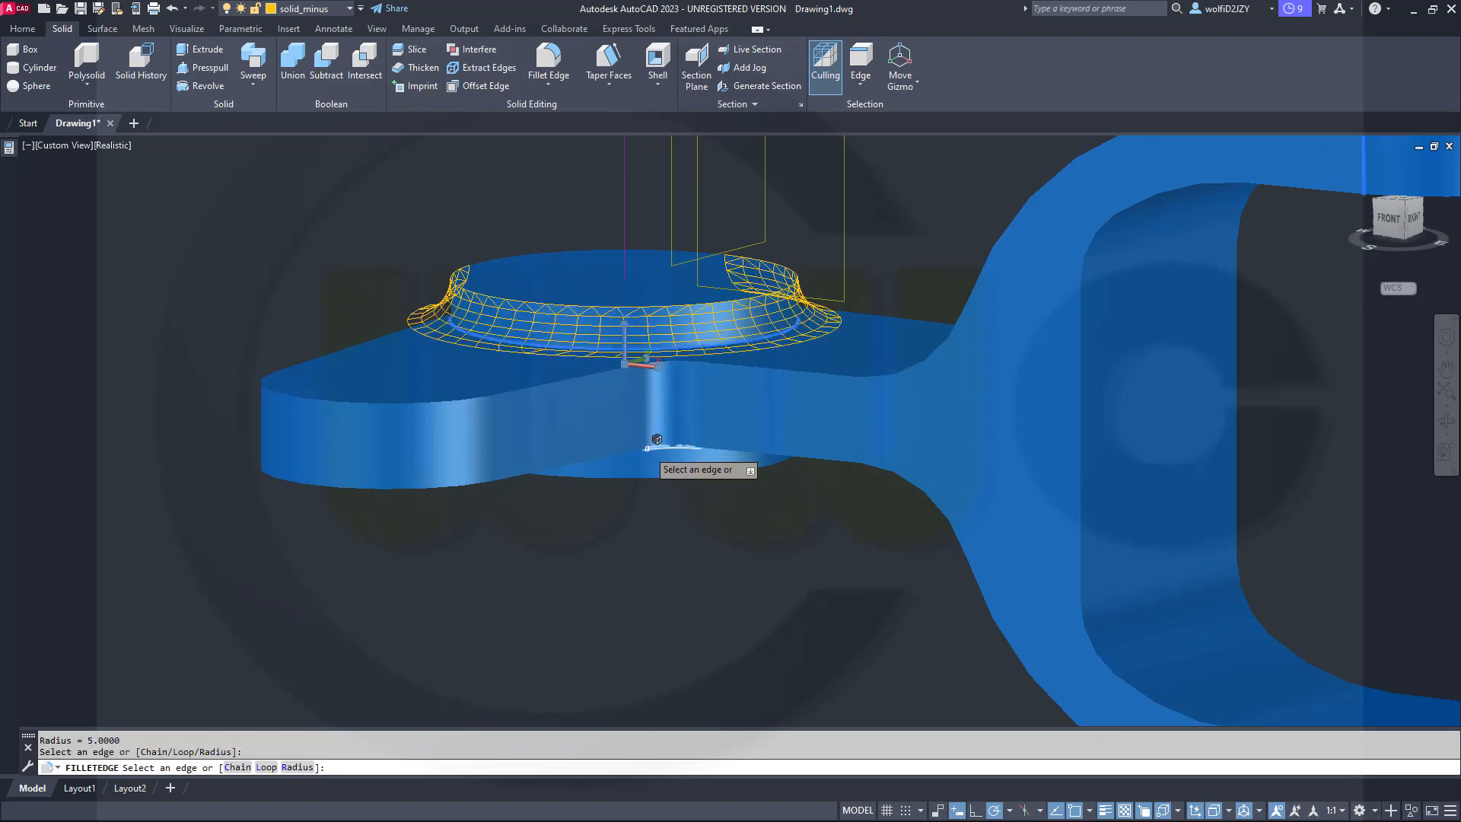
pyautogui.keyDown('shift'); pyautogui.moveTo(652, 426); pyautogui.dragTo(646, 379, button='middle'); pyautogui.keyUp('shift')
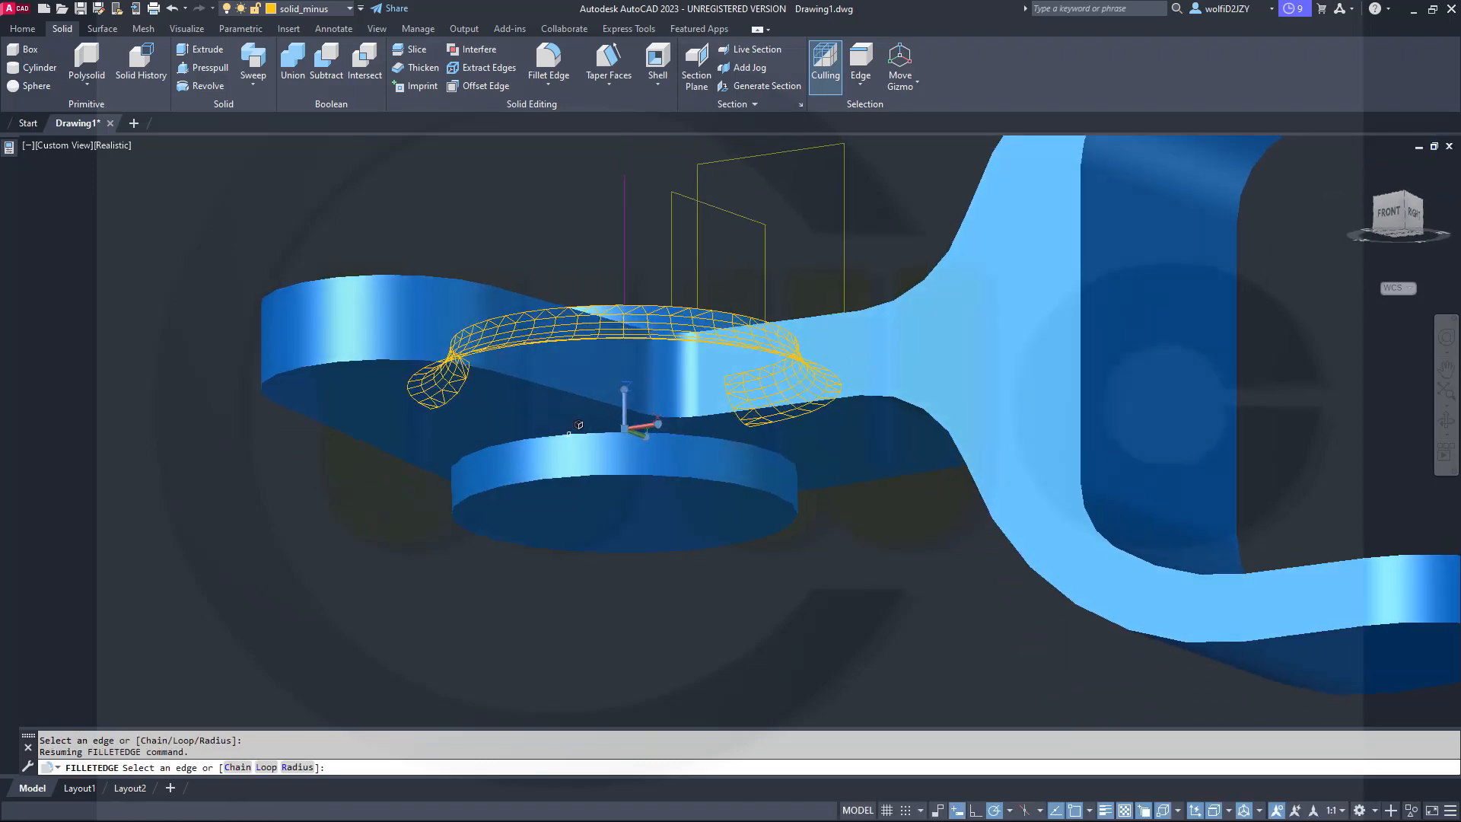
pyautogui.click(576, 415)
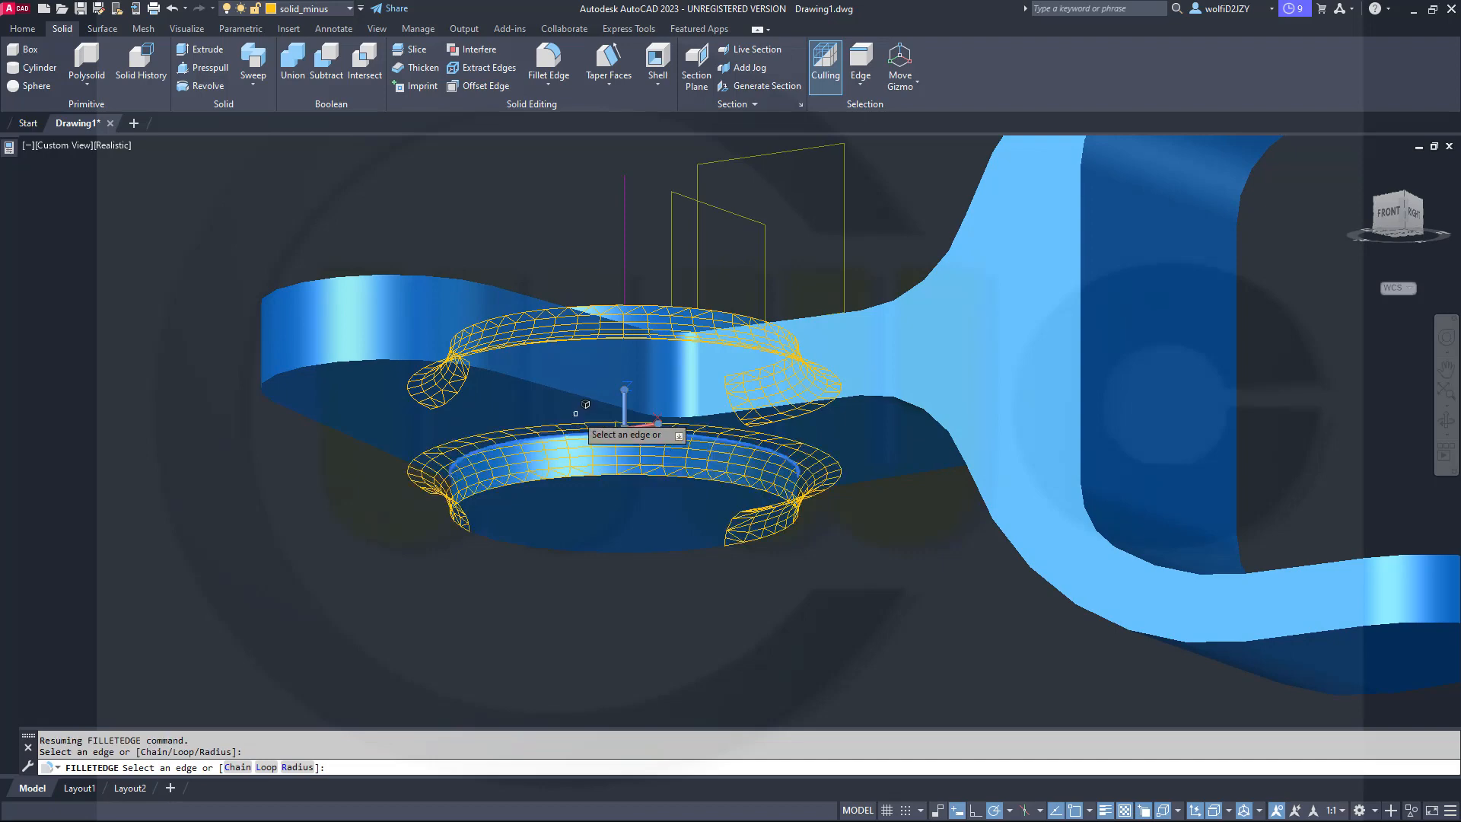
pyautogui.press('Return')
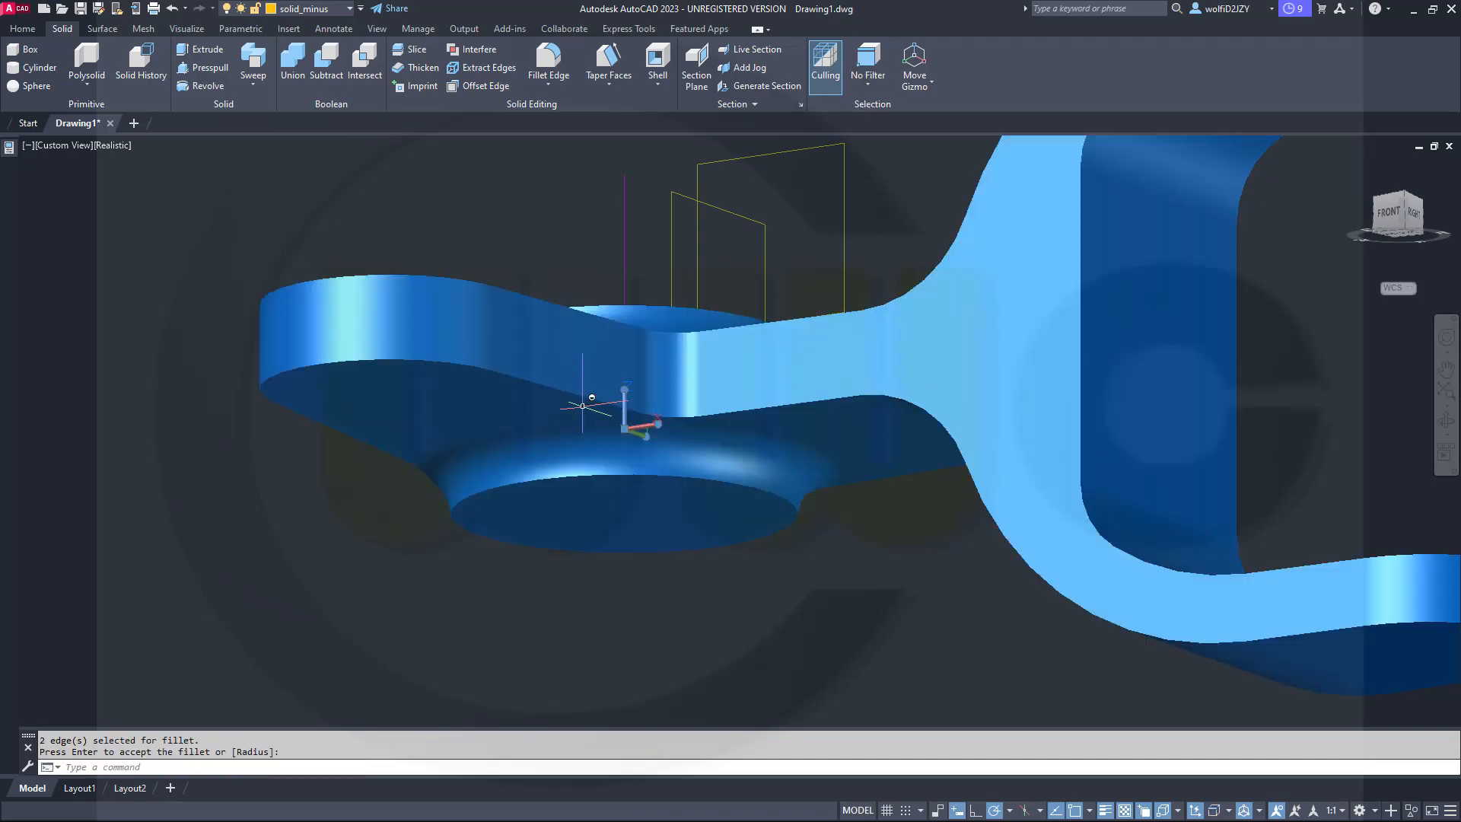
# Switch the model's visual style from Realistic to Wireframe.
pyautogui.keyDown('shift'); pyautogui.moveTo(592, 398); pyautogui.dragTo(721, 609, button='middle'); pyautogui.keyUp('shift')
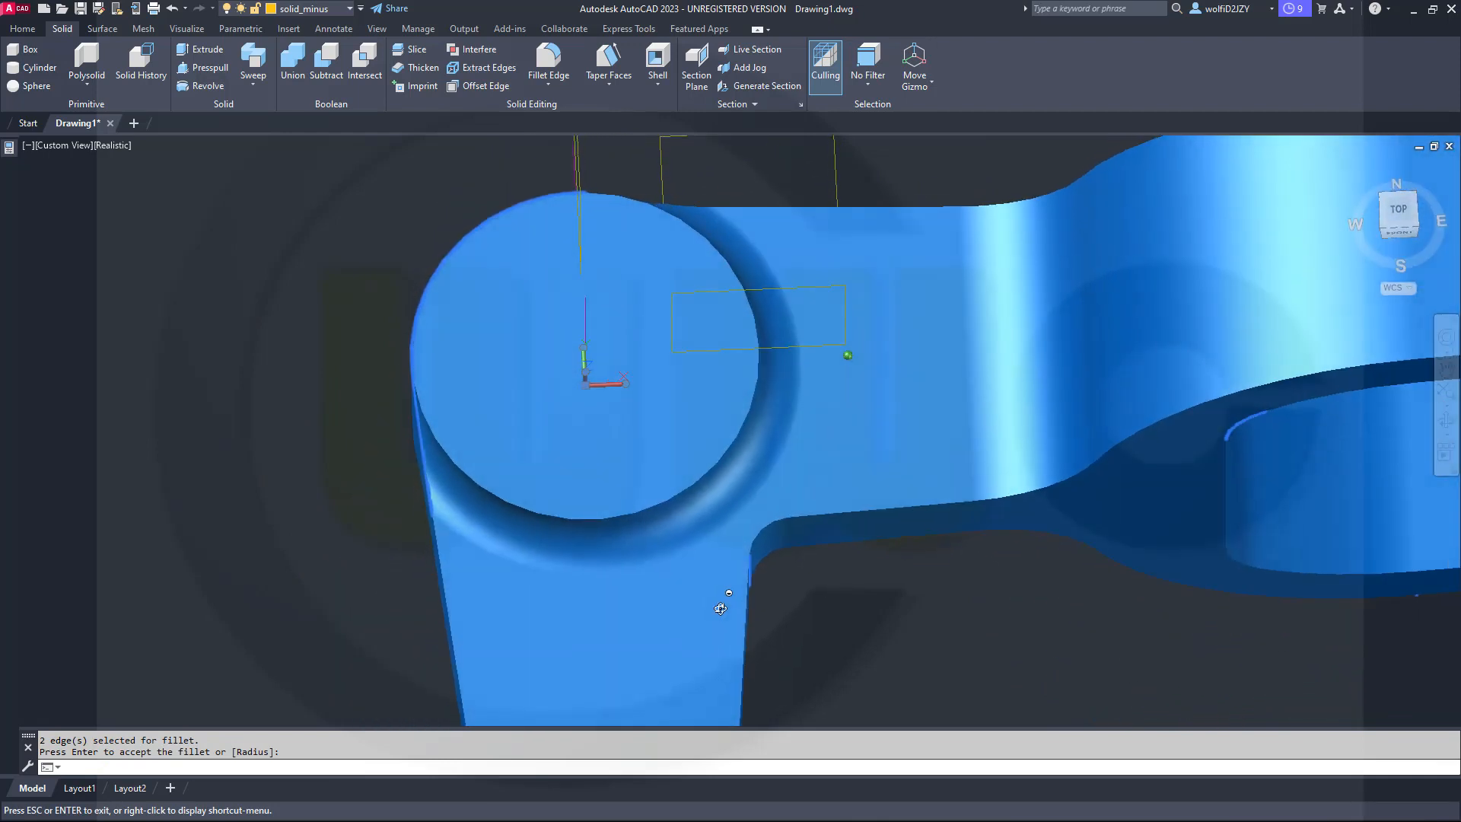
pyautogui.press('Return')
pyautogui.scroll(3, 723, 597)
pyautogui.scroll(-8, 754, 597)
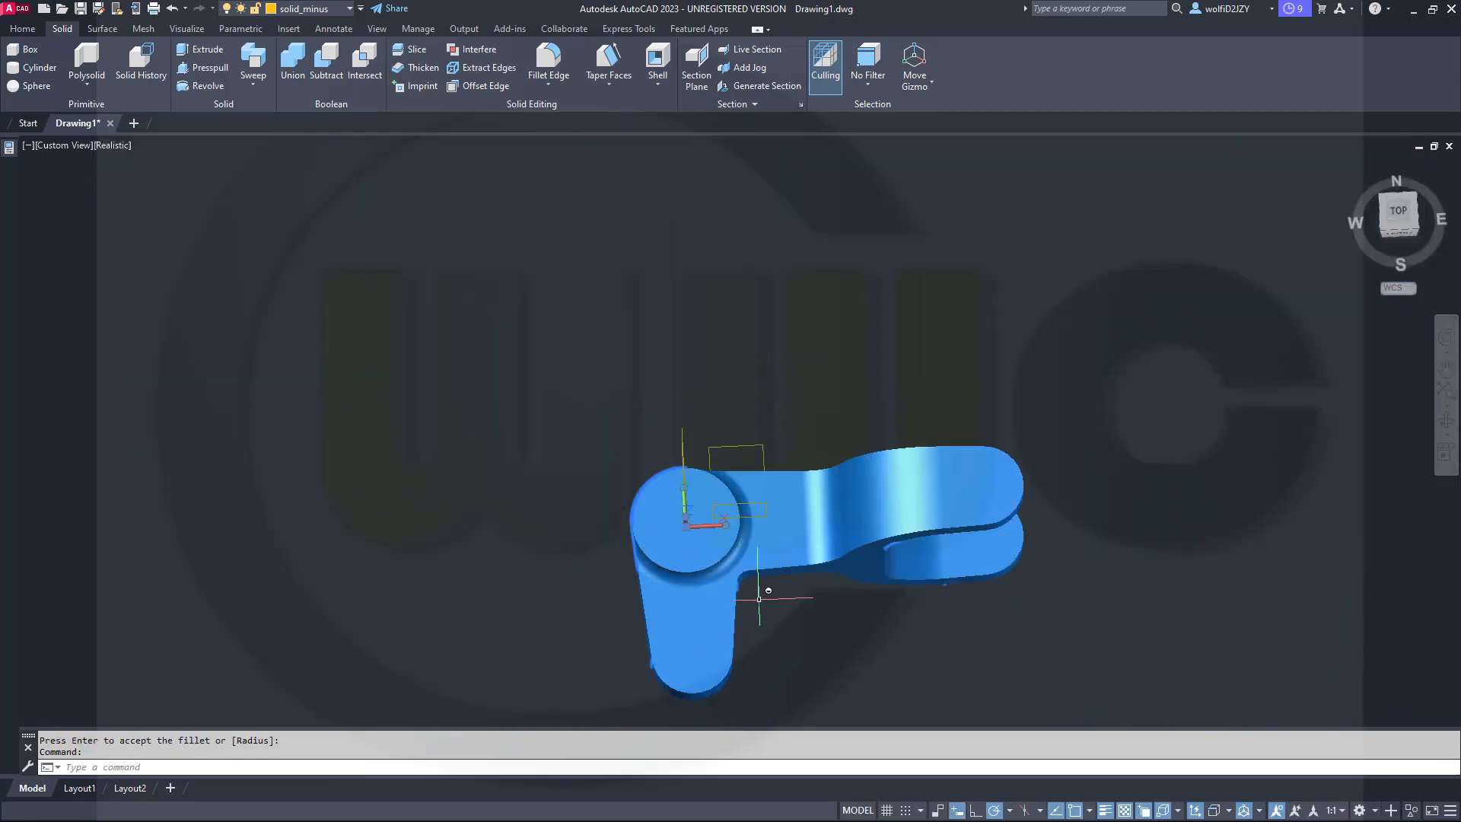
pyautogui.scroll(2, 765, 606)
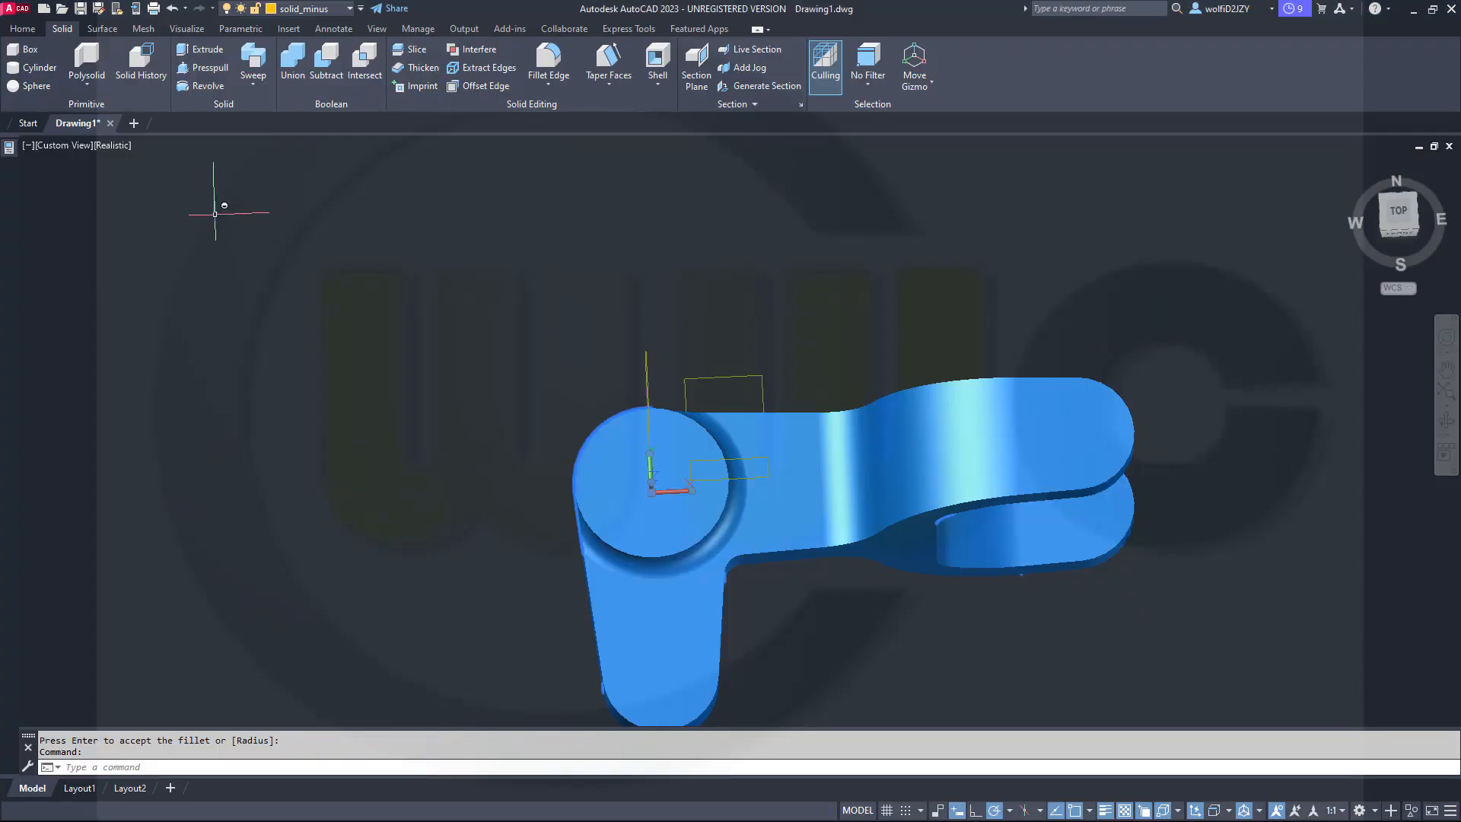
pyautogui.click(116, 147)
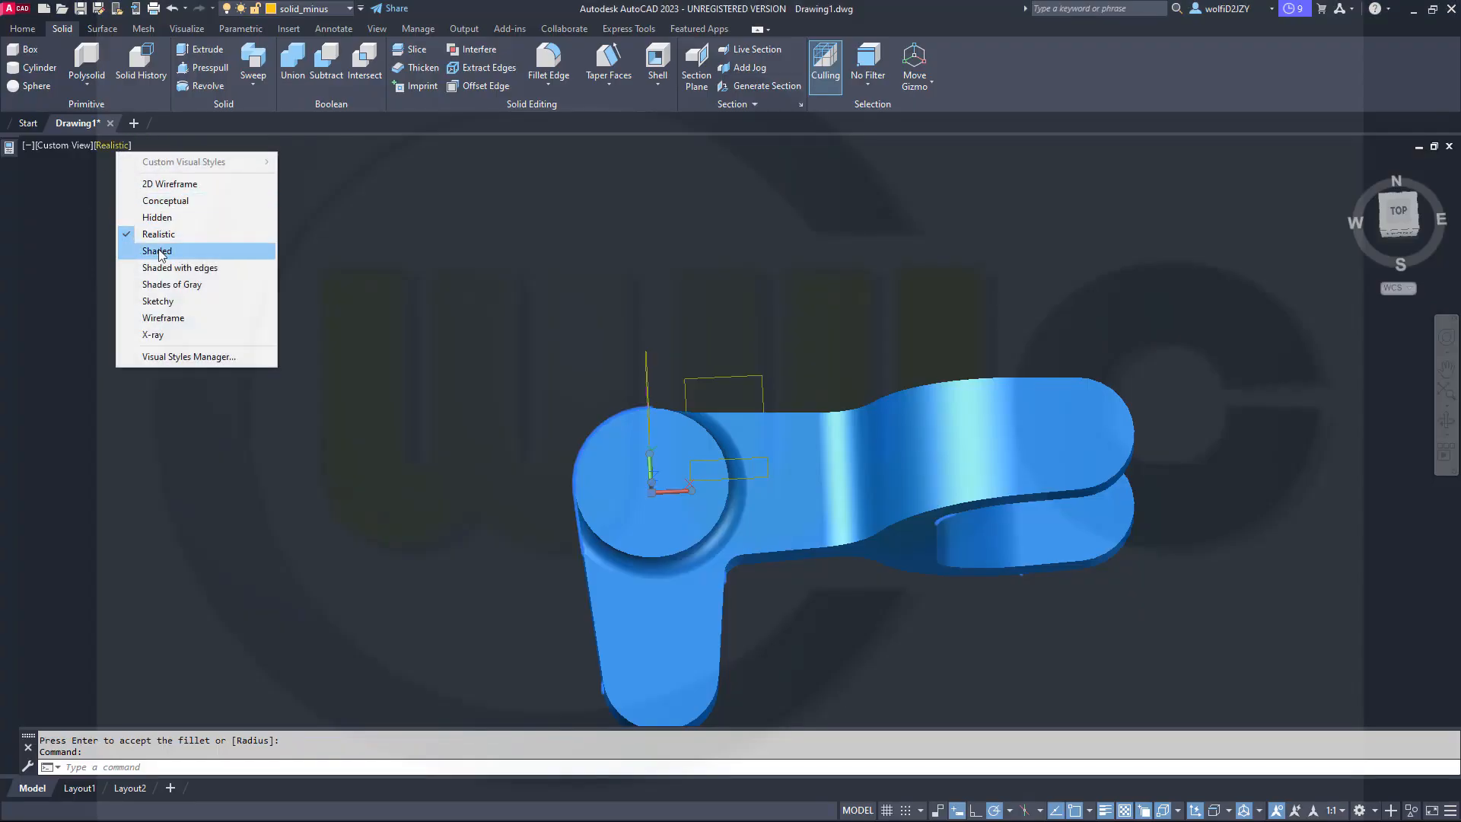
pyautogui.click(163, 318)
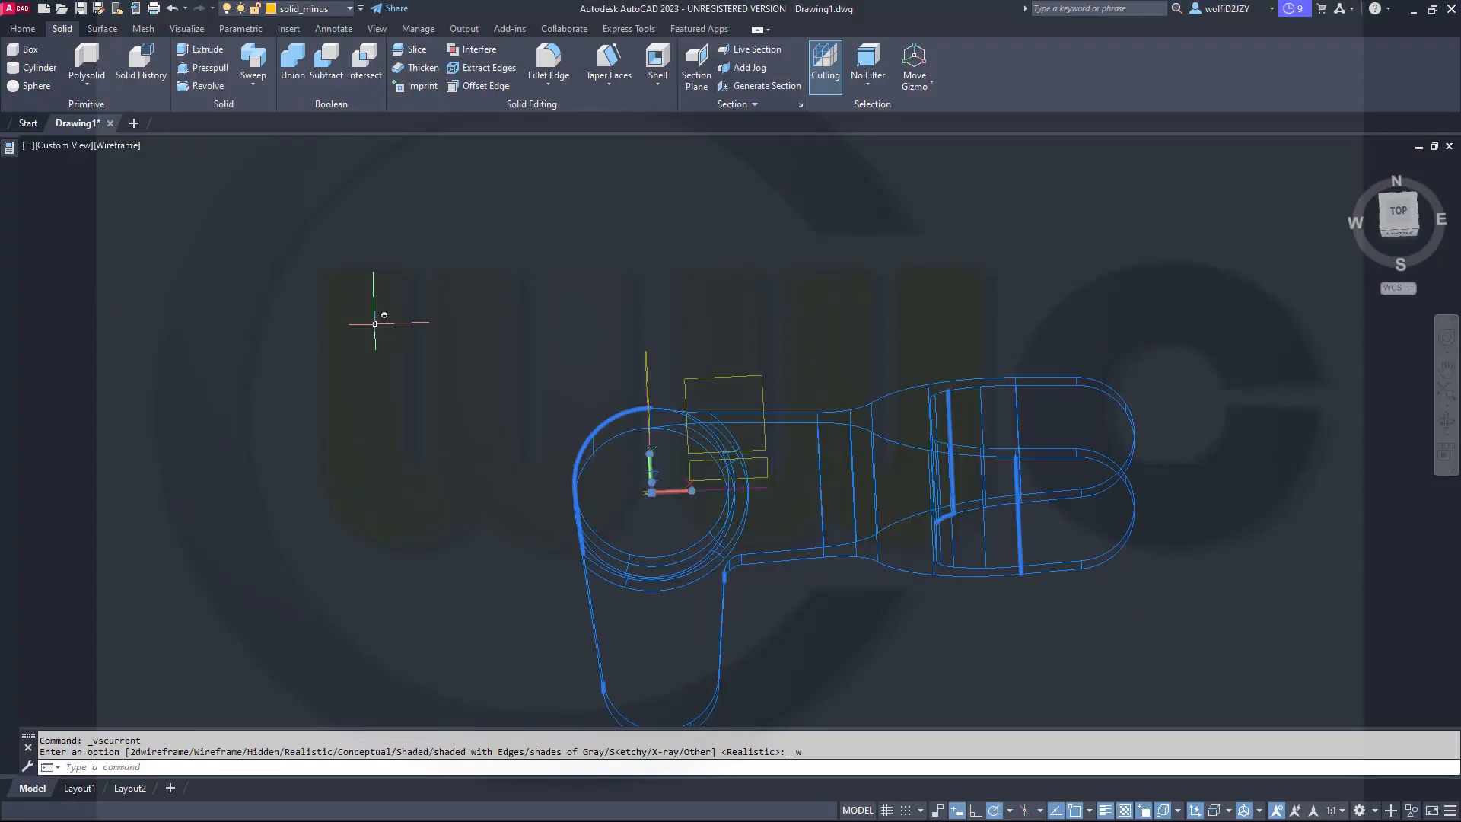
pyautogui.moveTo(375, 324)
pyautogui.keyDown('shift'); pyautogui.mouseDown(button='middle')
pyautogui.moveTo(349, 287)
pyautogui.moveTo(349, 229)
pyautogui.moveTo(350, 312)
pyautogui.mouseUp(button='middle'); pyautogui.keyUp('shift')
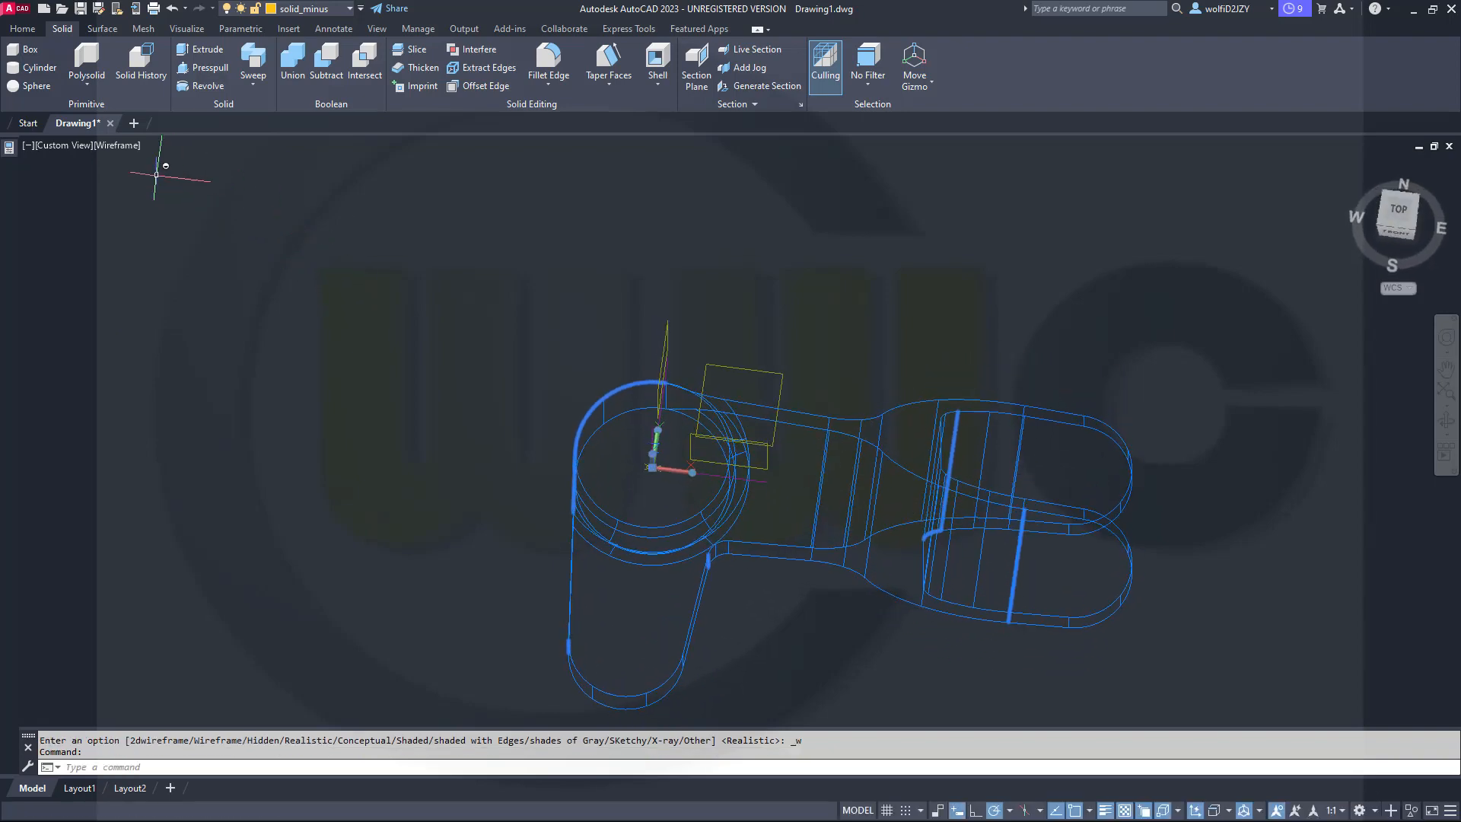
# Create a cylinder with radius 9 and height 30 downward from the centre of the hub's top face.
pyautogui.click(34, 69)
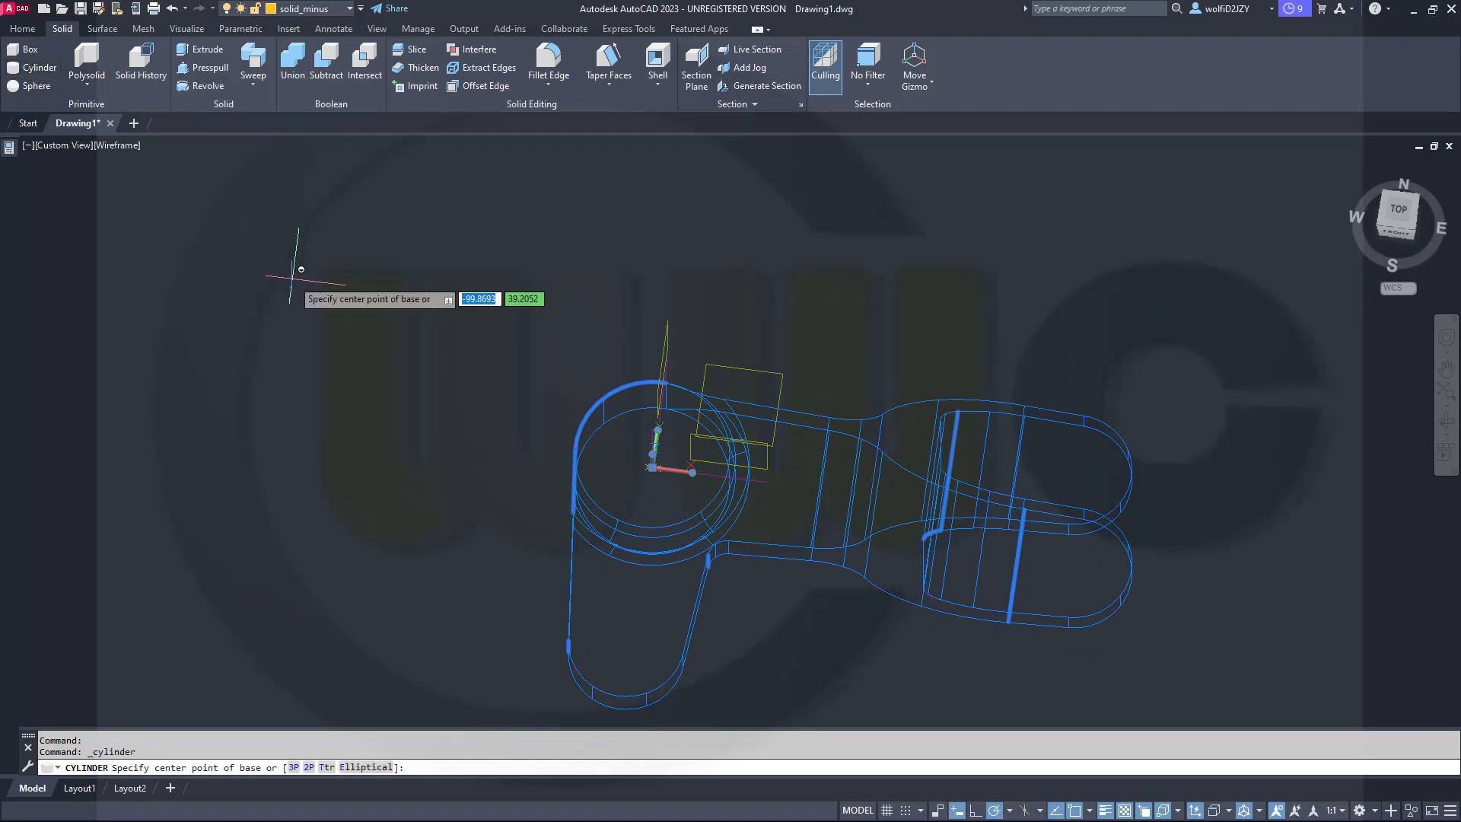
pyautogui.scroll(3, 540, 461)
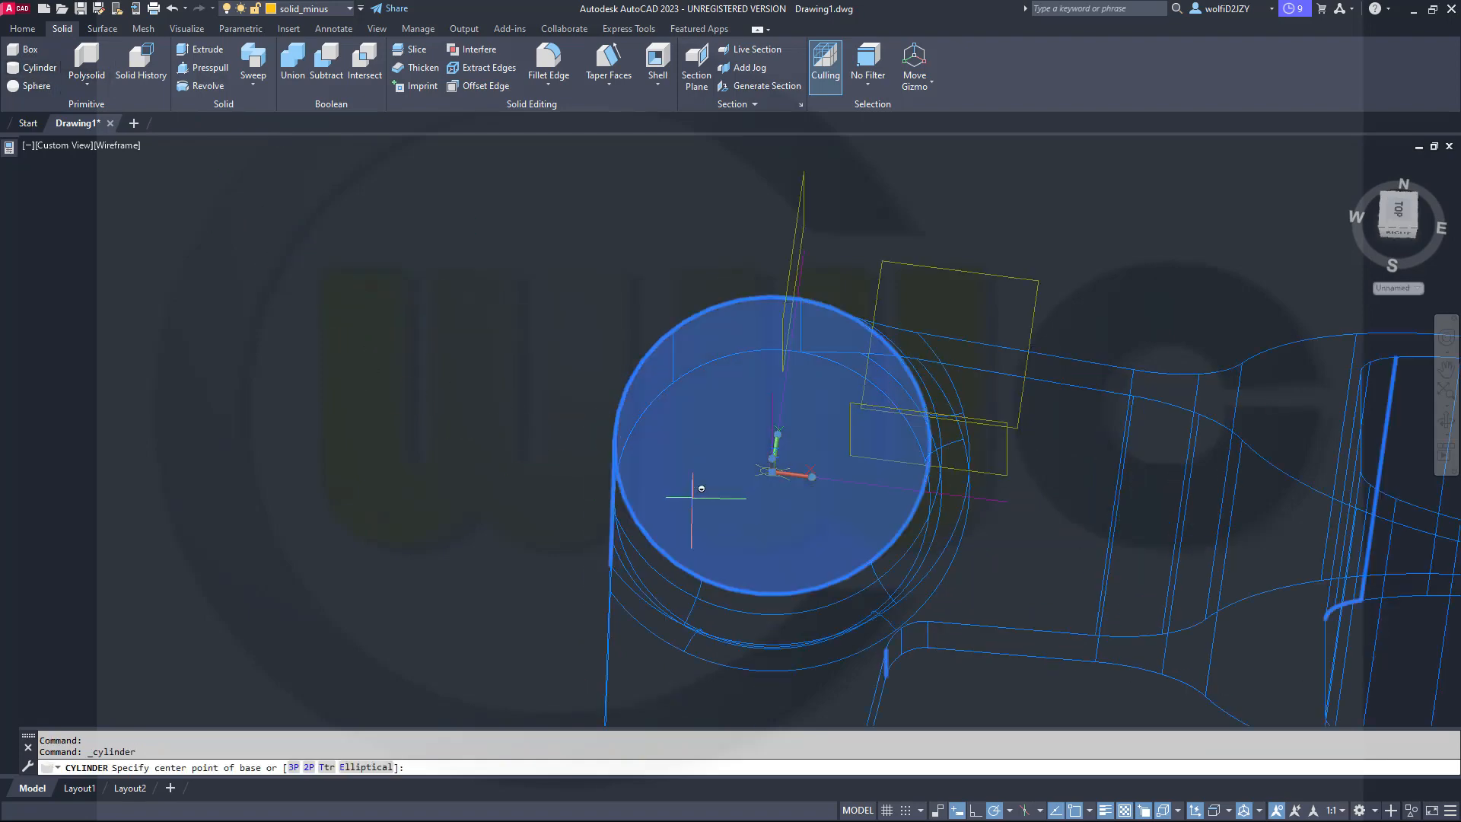
pyautogui.click(776, 592)
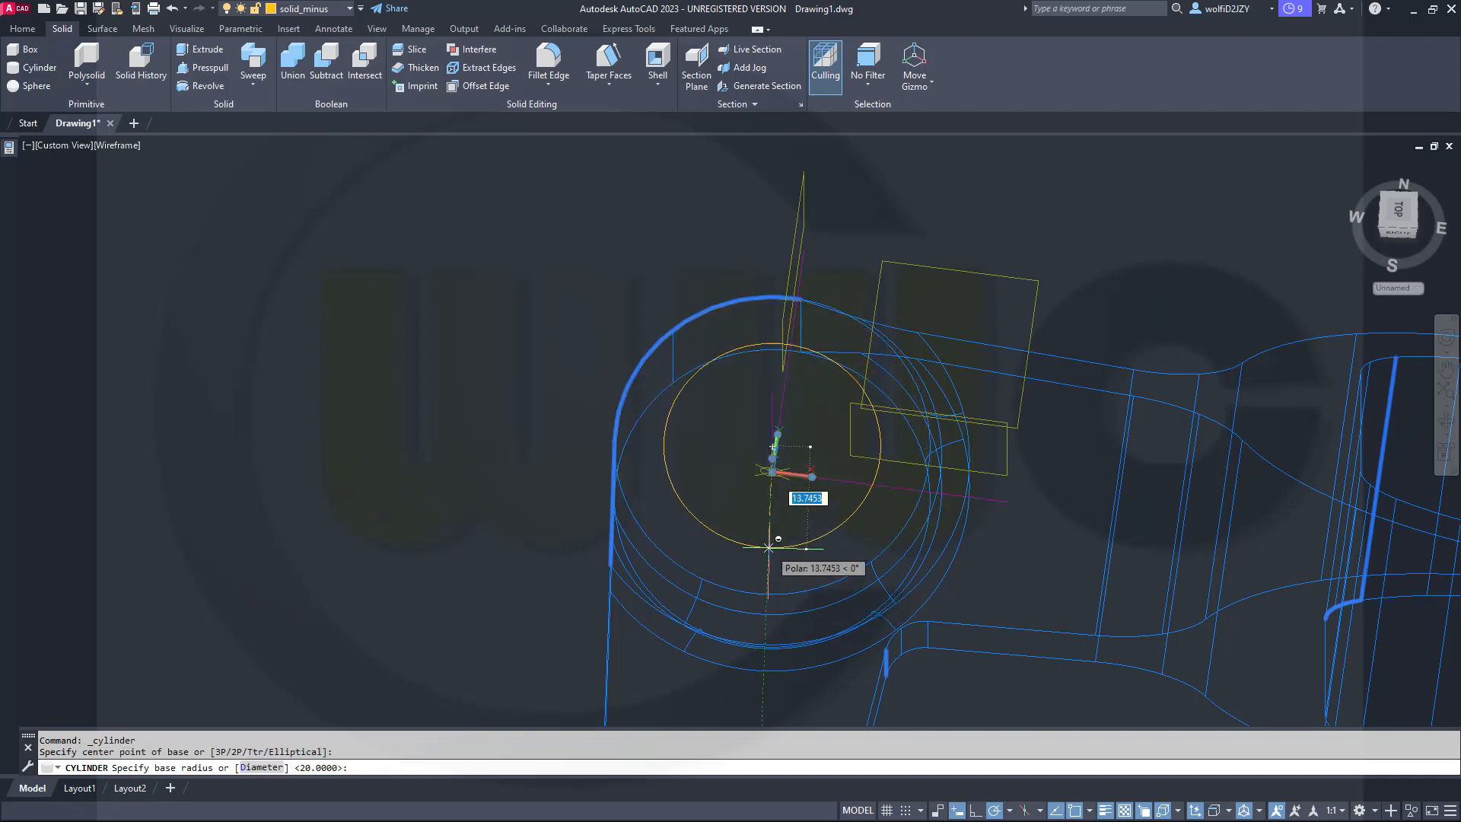
pyautogui.write('9')
pyautogui.press('Return')
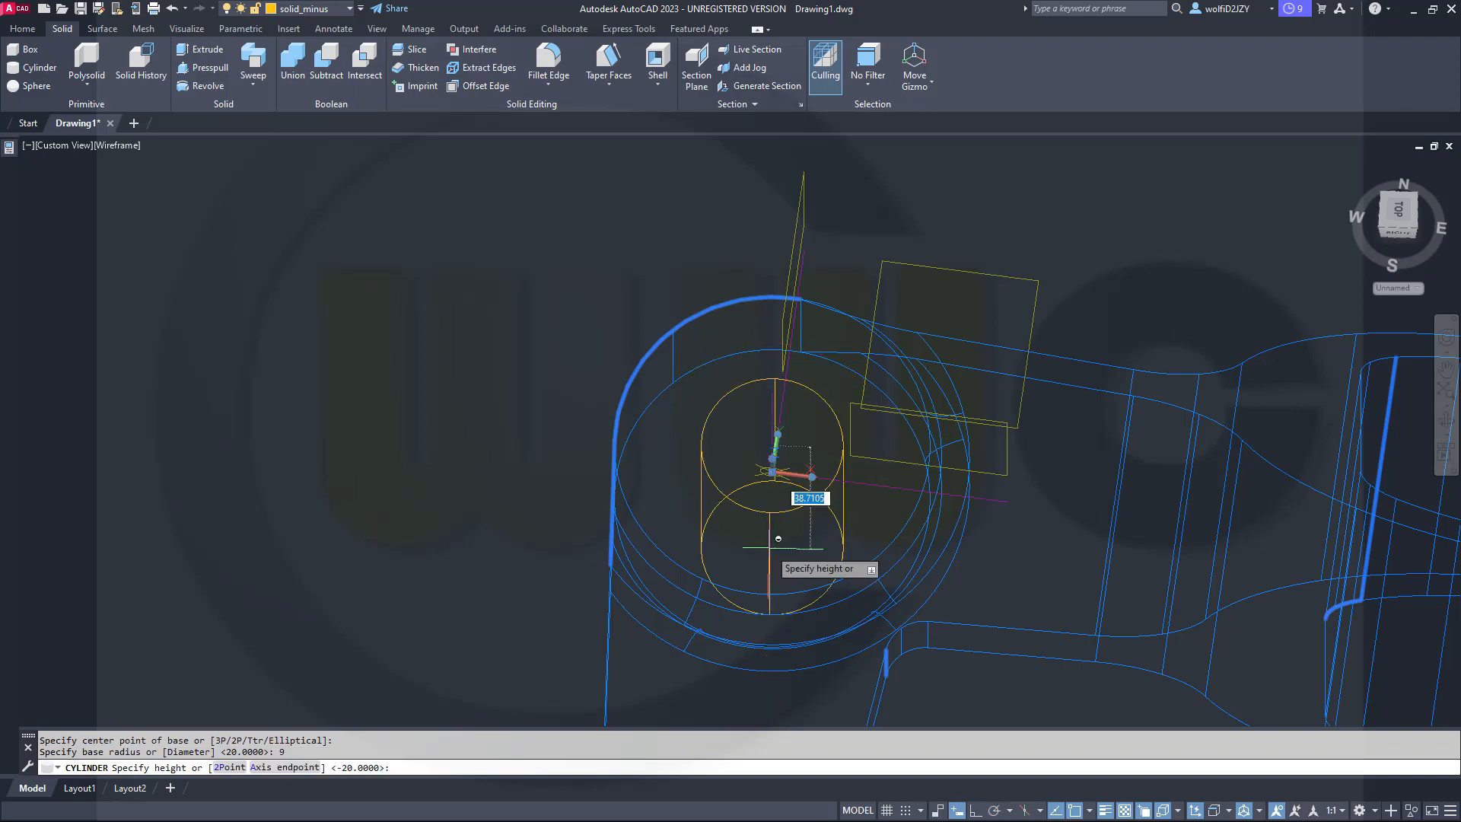
pyautogui.keyDown('shift'); pyautogui.moveTo(746, 538); pyautogui.dragTo(750, 409, button='middle'); pyautogui.keyUp('shift')
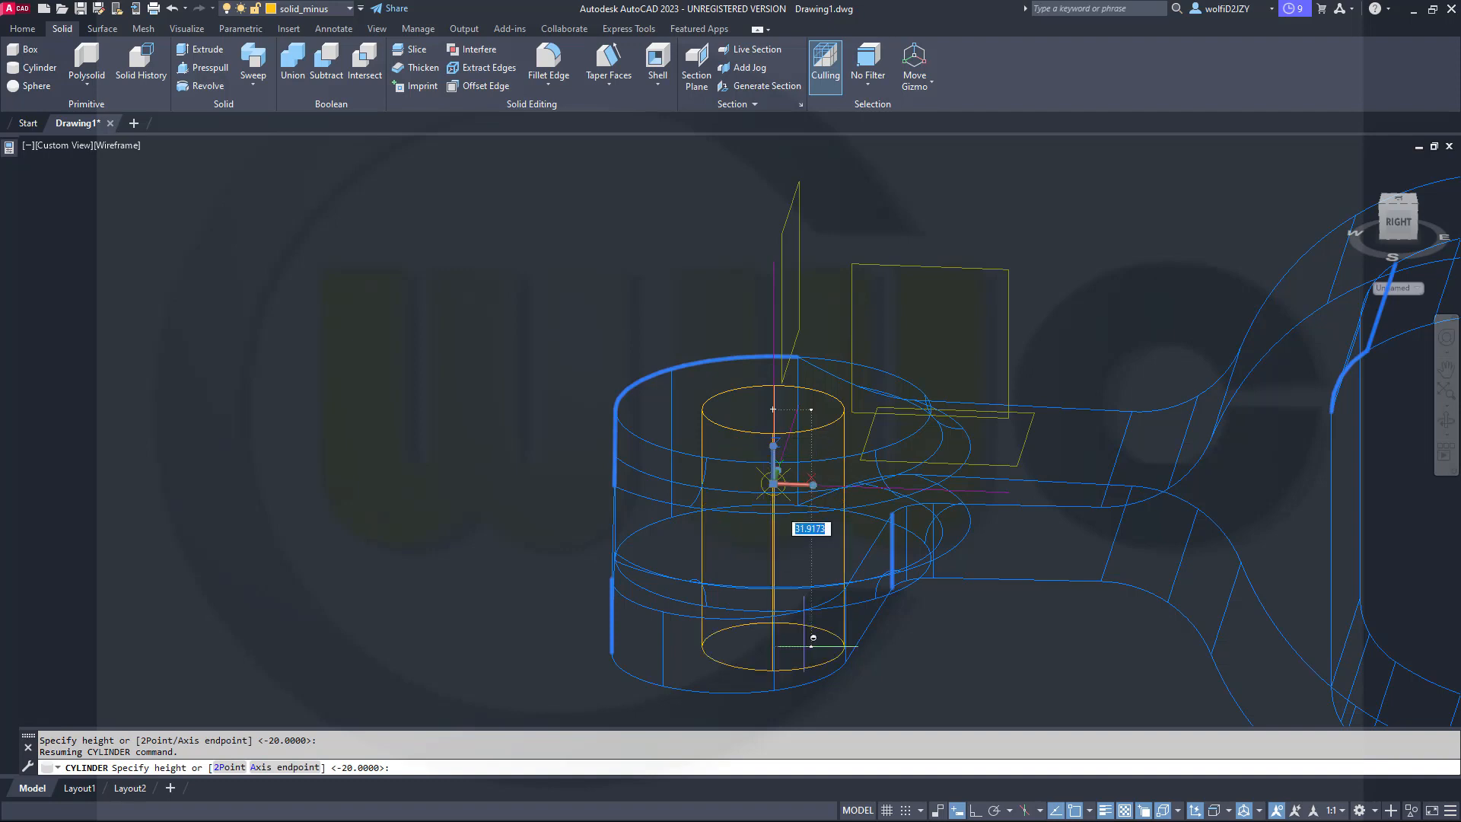
pyautogui.press('Return')
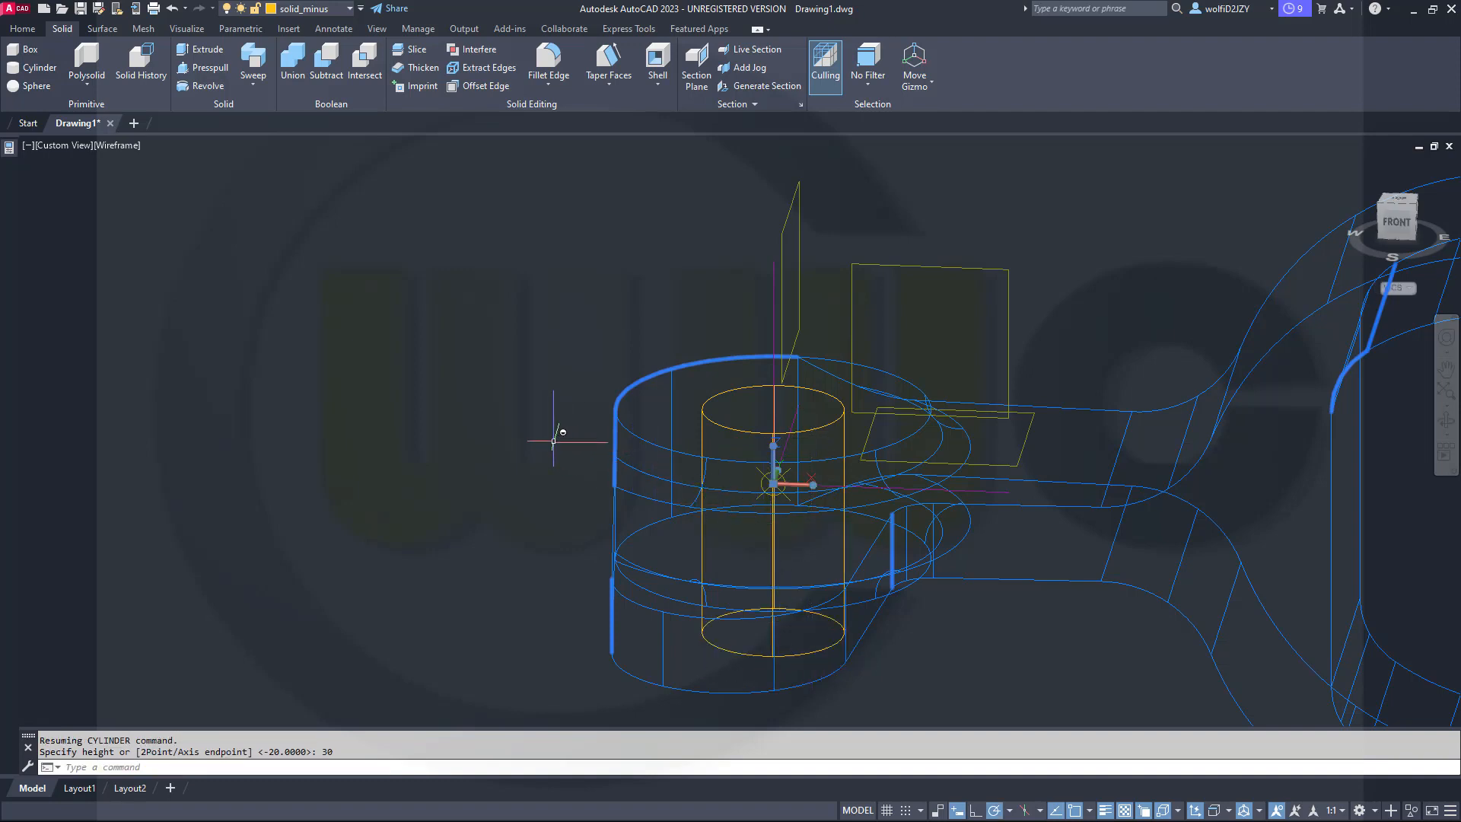
# Copy the hub's hole cylinder from its top centre to the centre of the short arm's rounded end.
pyautogui.scroll(-5, 553, 442)
pyautogui.scroll(2, 647, 503)
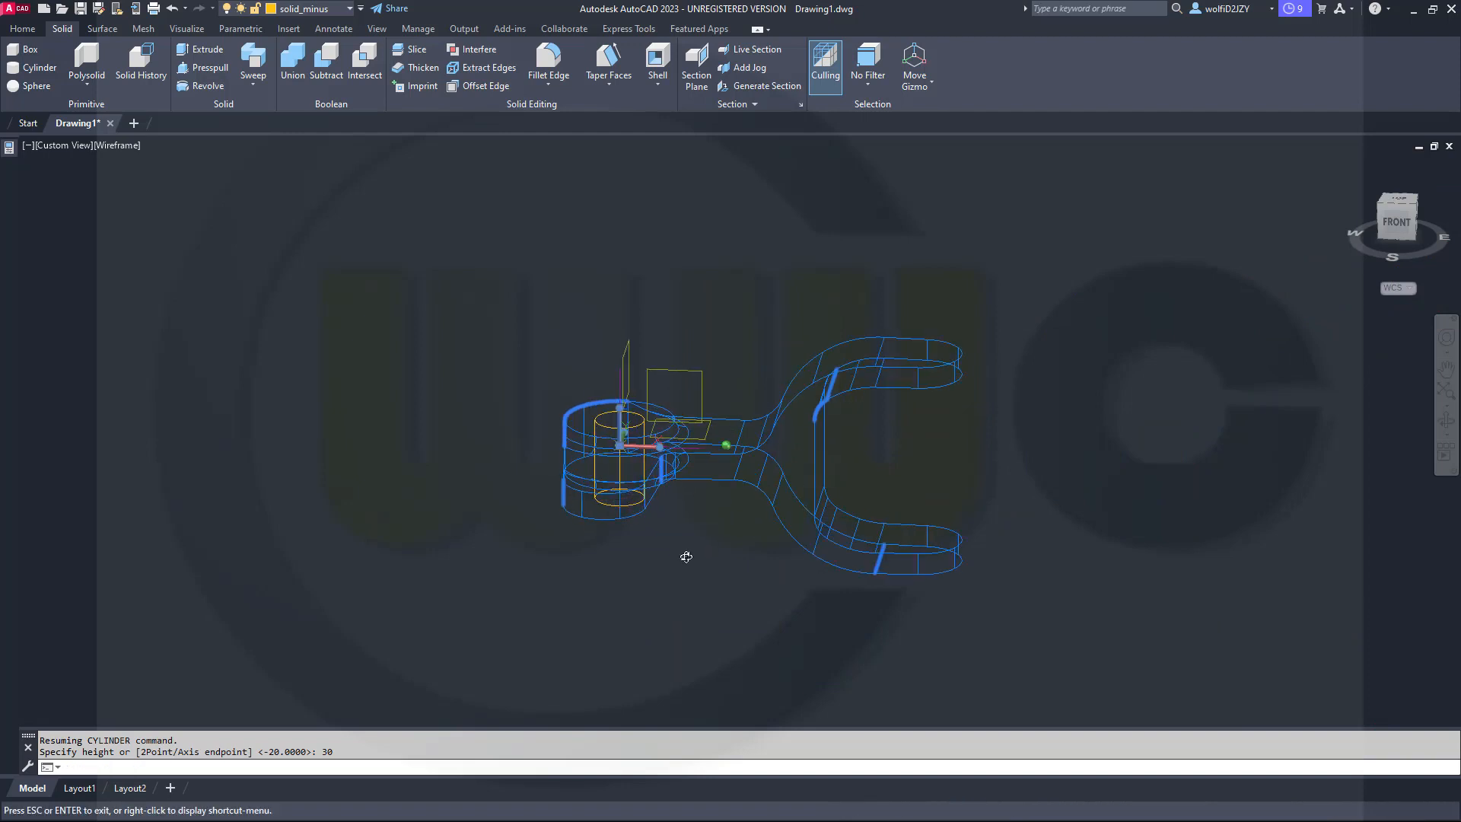
pyautogui.keyDown('shift'); pyautogui.moveTo(687, 557); pyautogui.dragTo(748, 584, button='middle'); pyautogui.keyUp('shift')
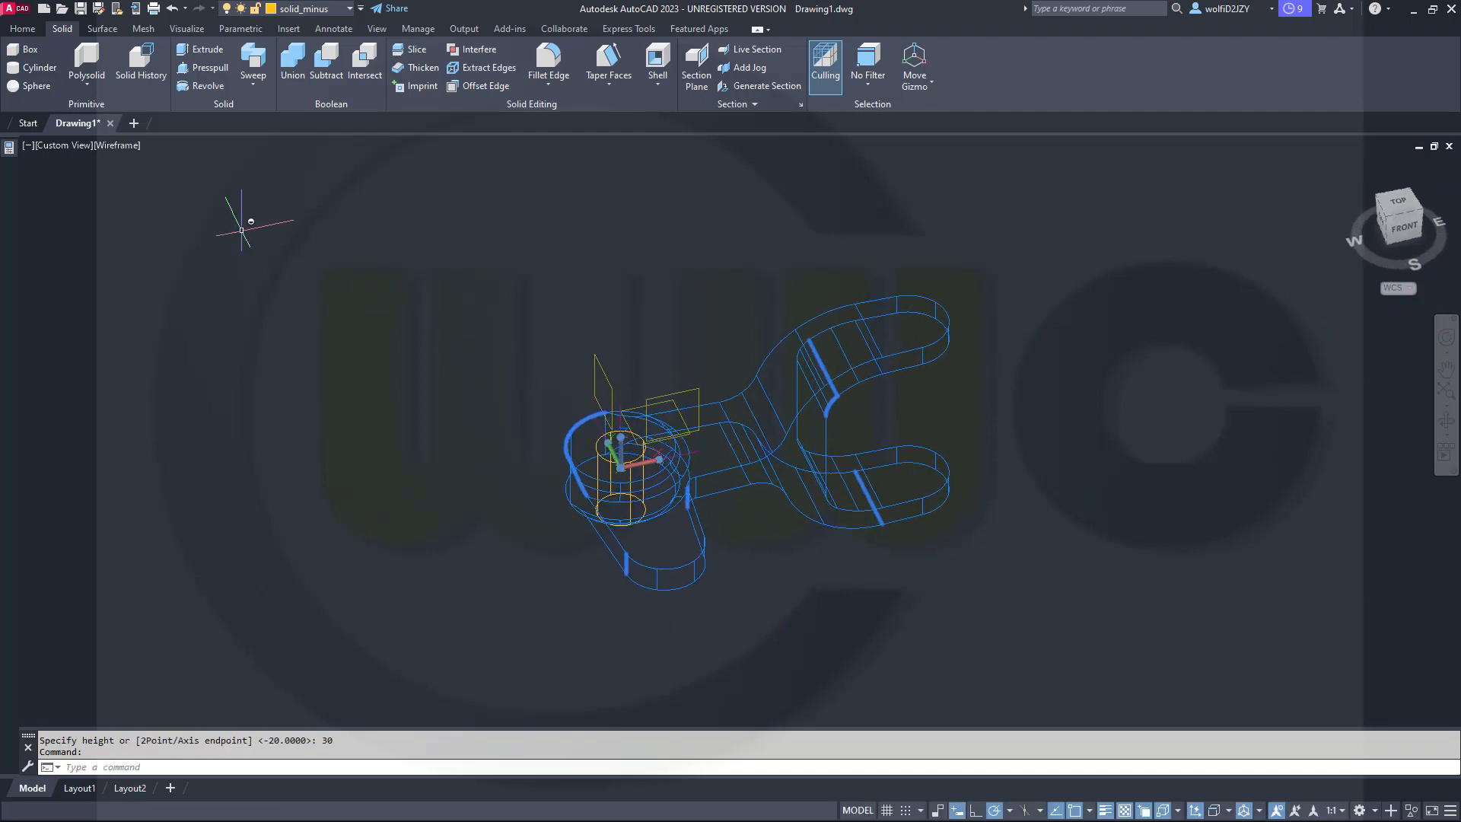
pyautogui.click(29, 30)
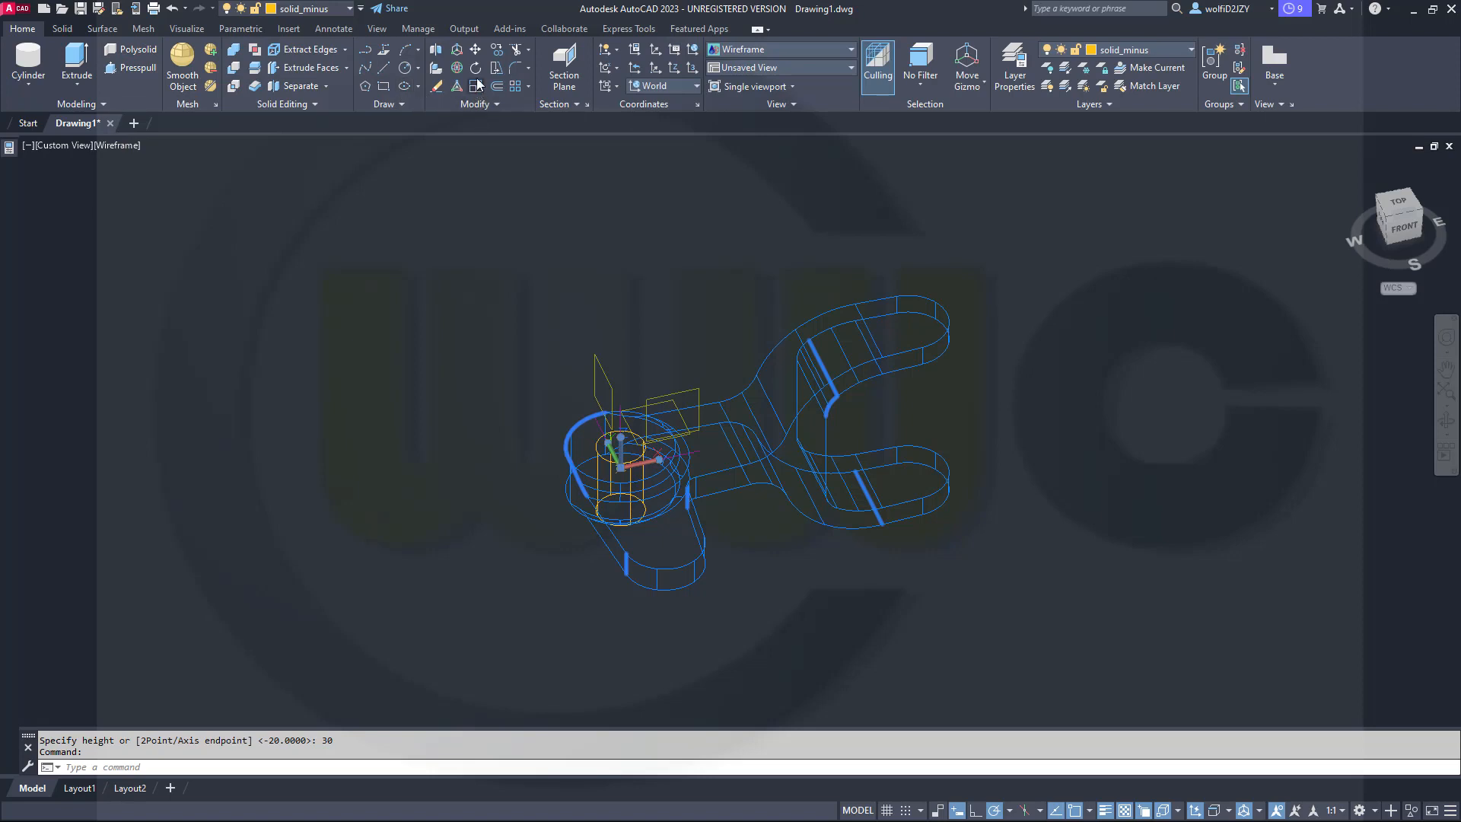
pyautogui.click(497, 51)
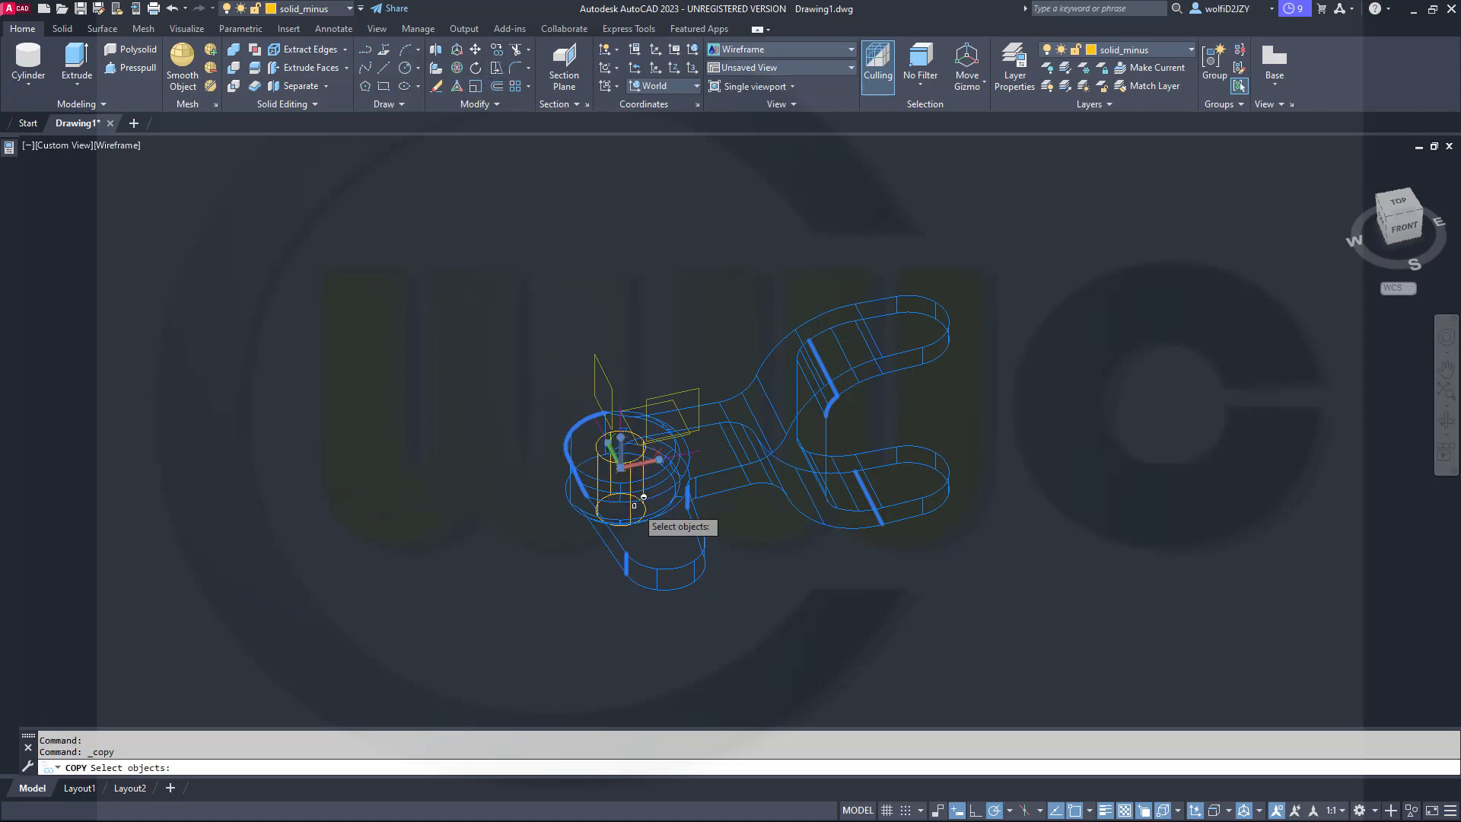
pyautogui.scroll(4, 649, 522)
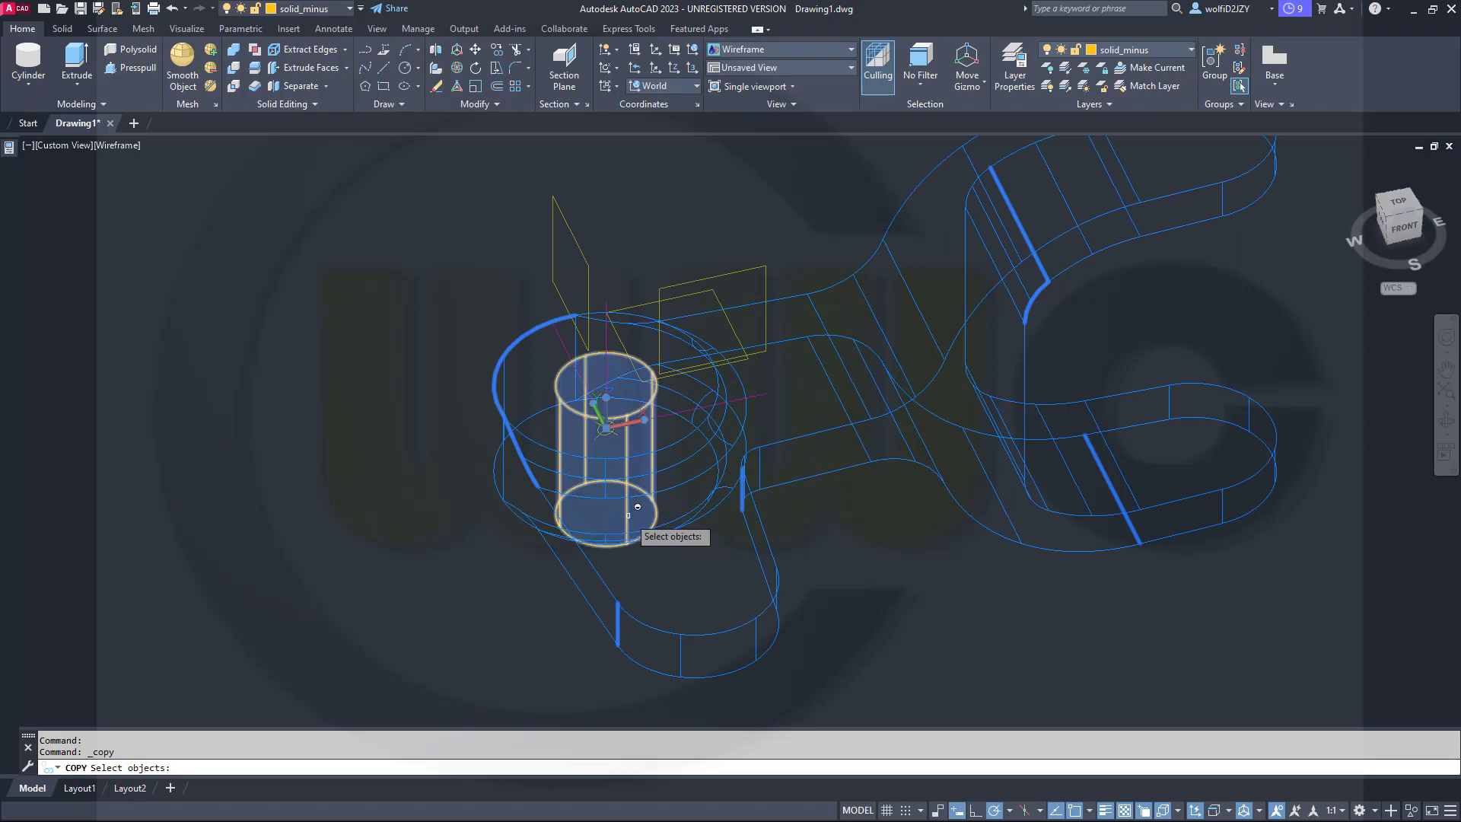
pyautogui.click(628, 515)
pyautogui.press('Return')
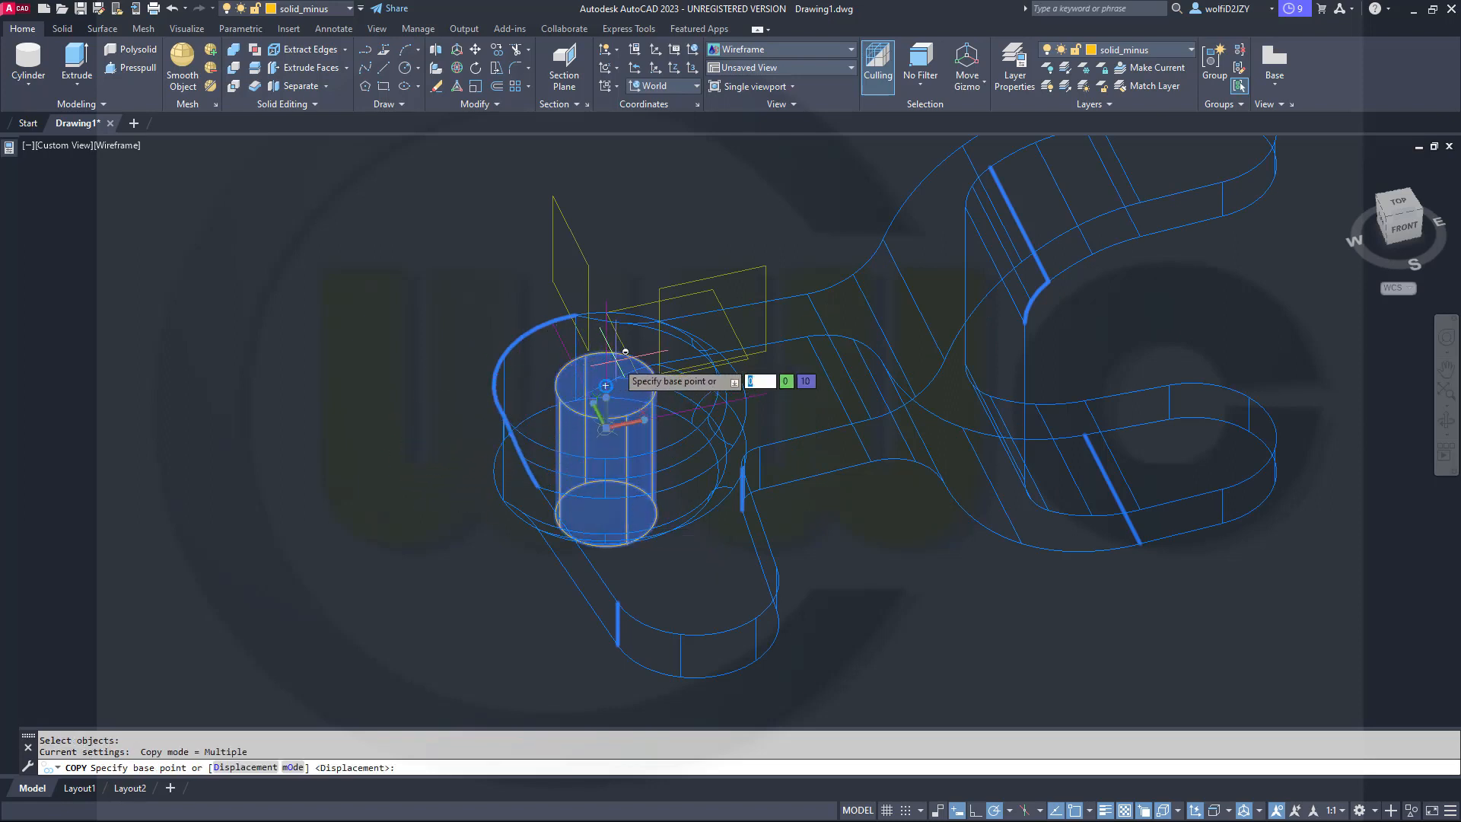
pyautogui.click(626, 352)
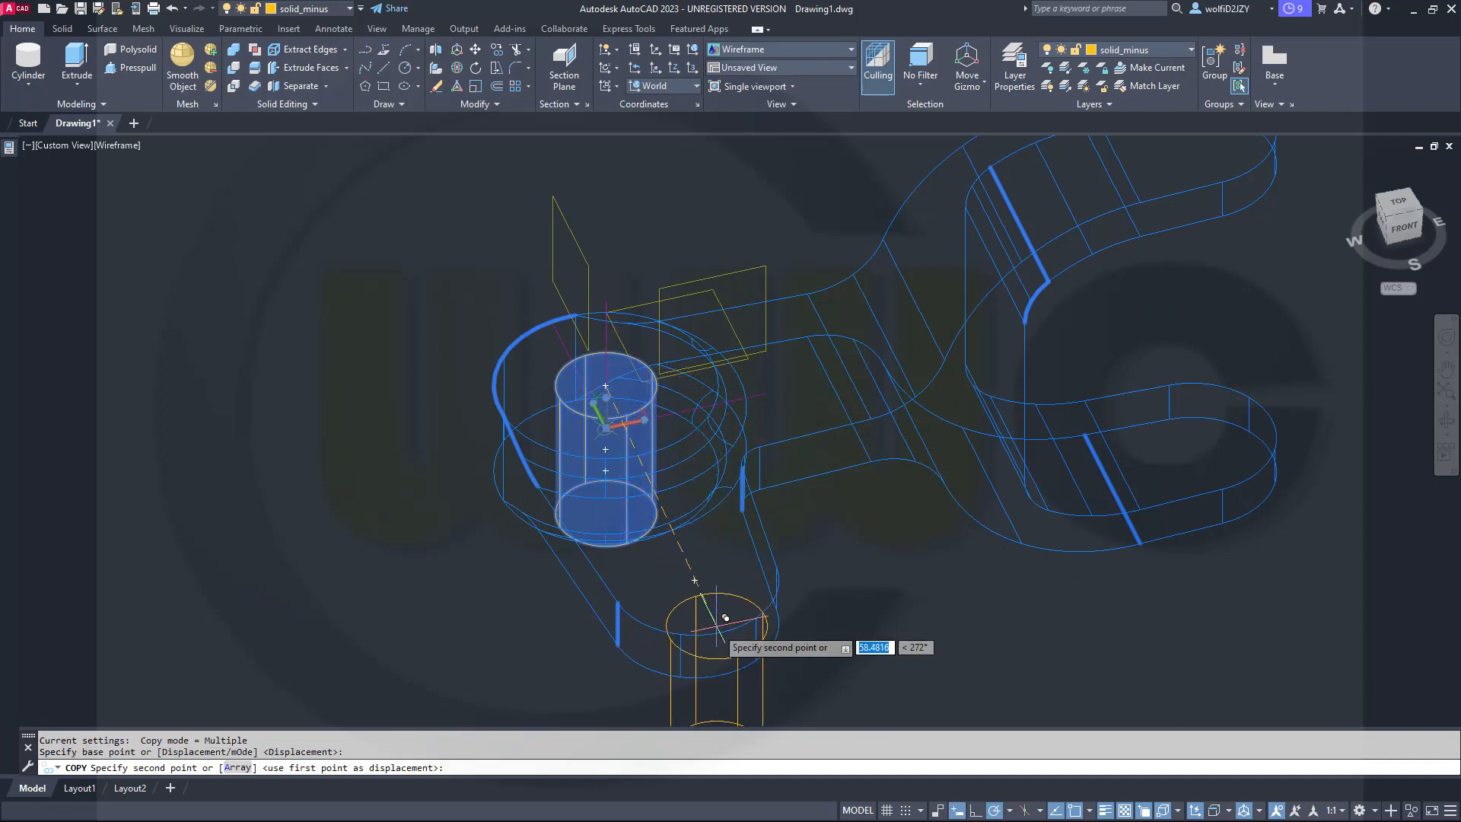
pyautogui.click(721, 618)
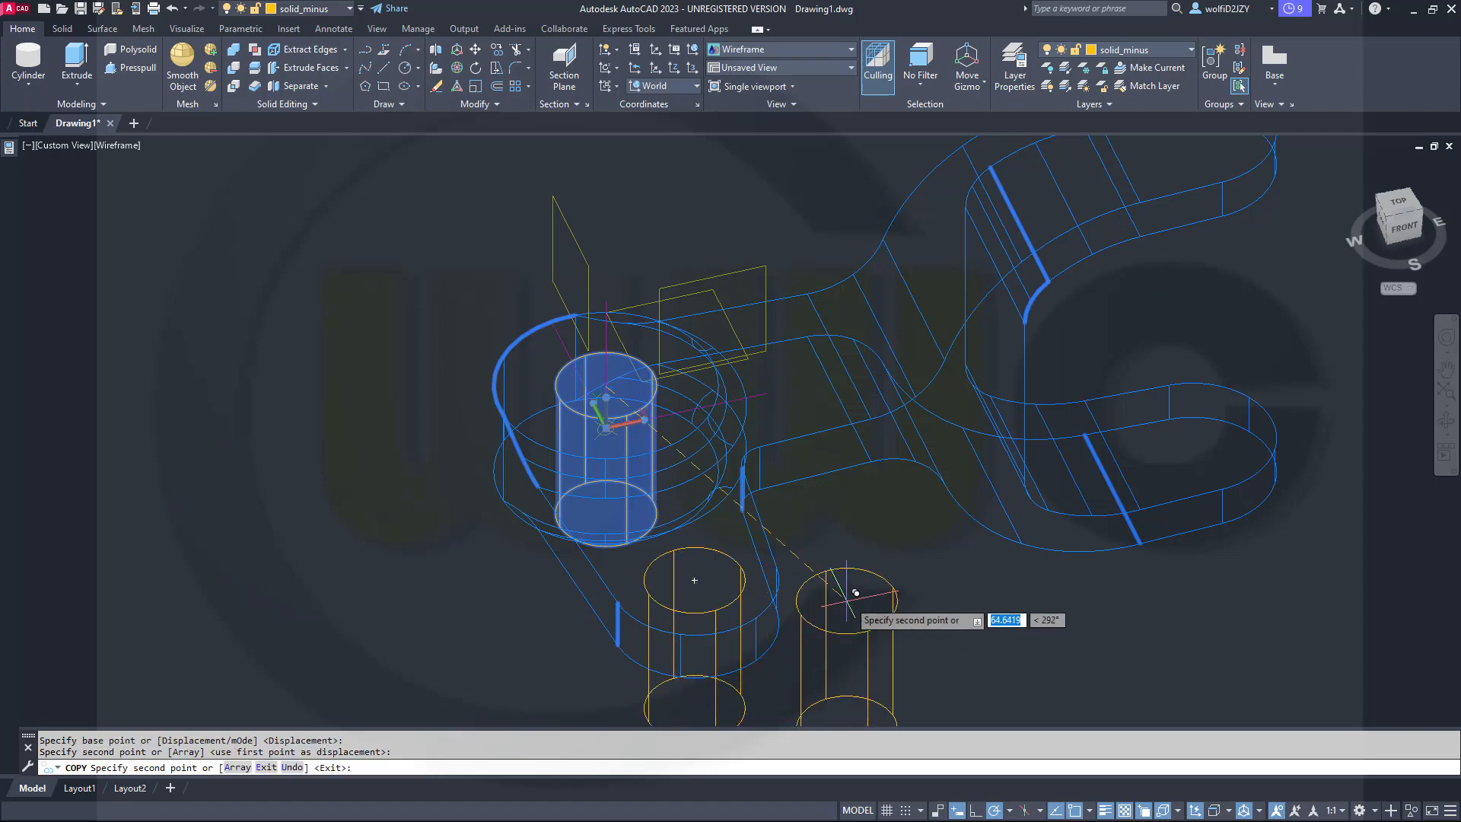
# Place further copies of the cylinder at the centres of the upper and lower fork arms' rounded ends.
pyautogui.scroll(-2, 1111, 529)
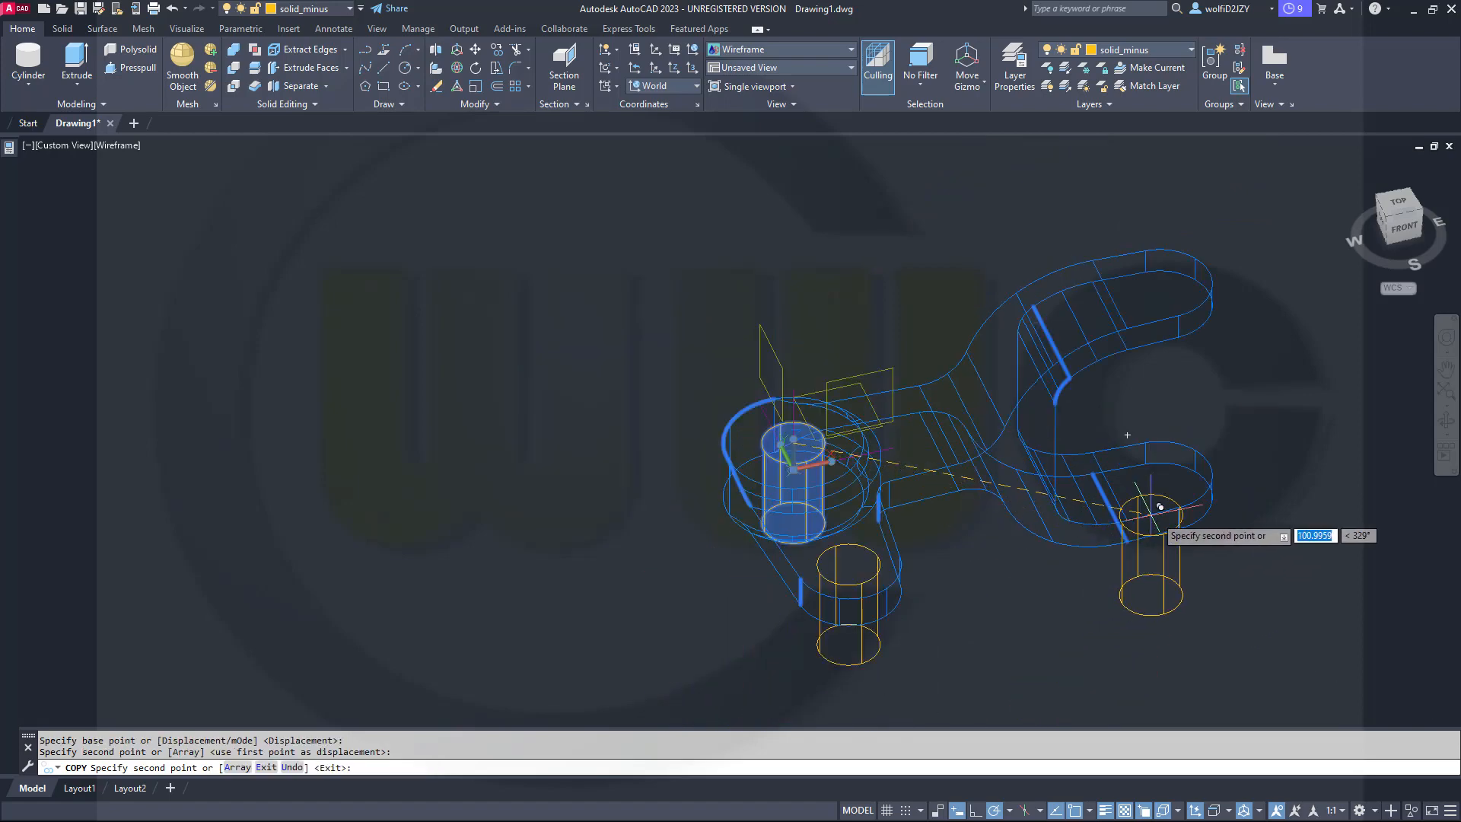
pyautogui.moveTo(1236, 455); pyautogui.dragTo(1233, 425, button='middle')
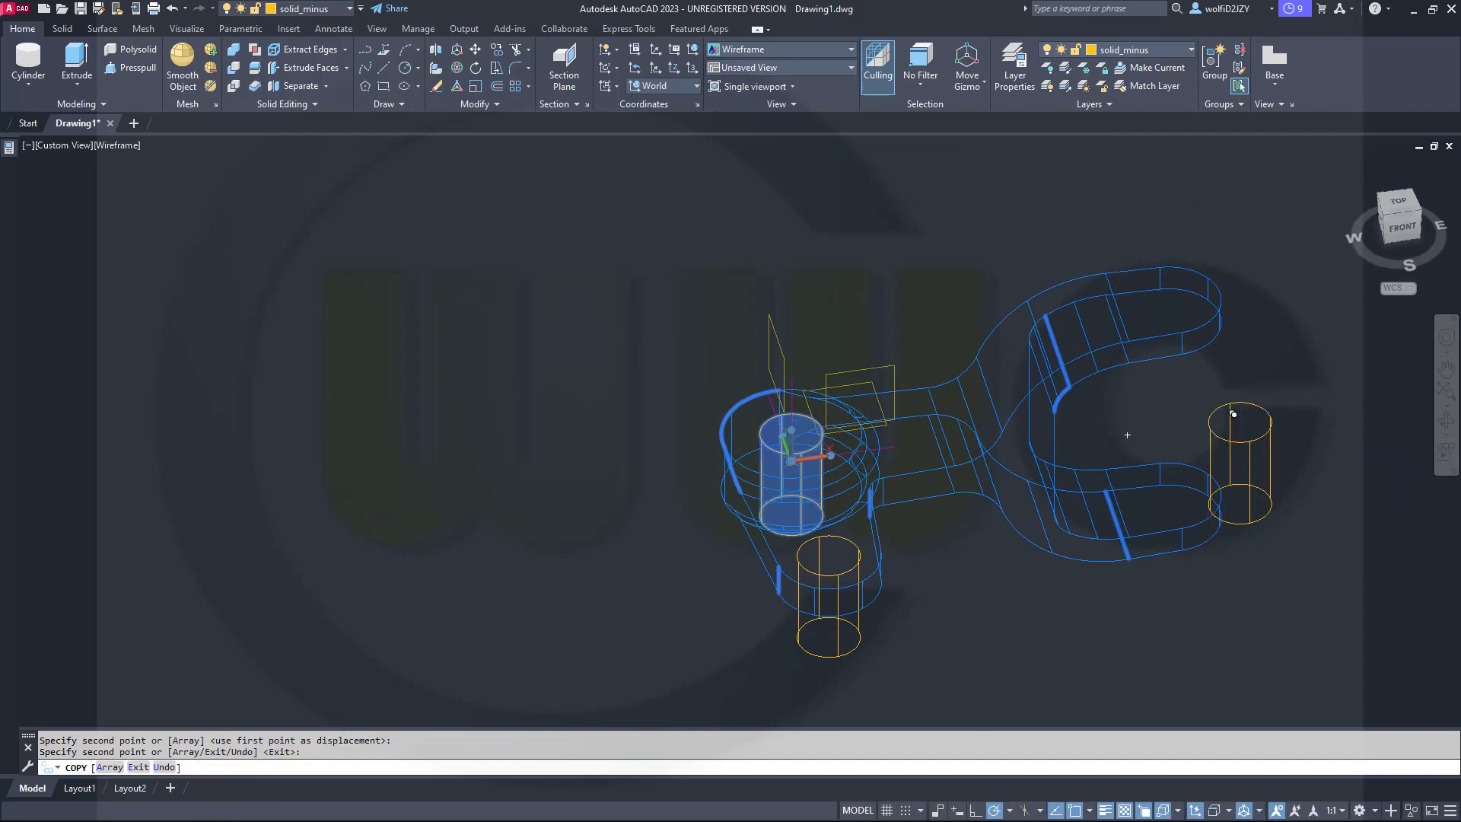
pyautogui.scroll(4, 1270, 304)
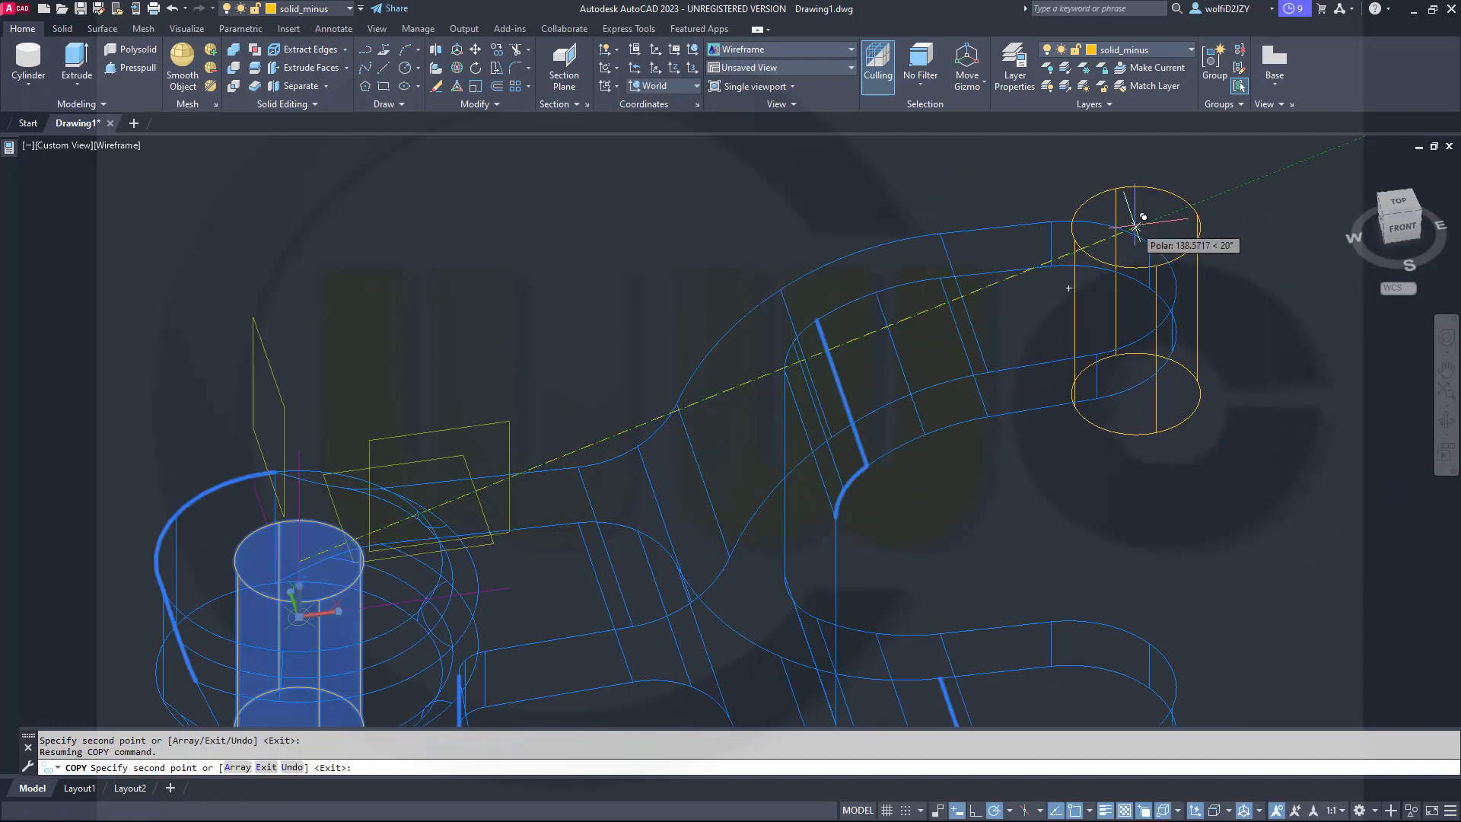
pyautogui.click(1072, 290)
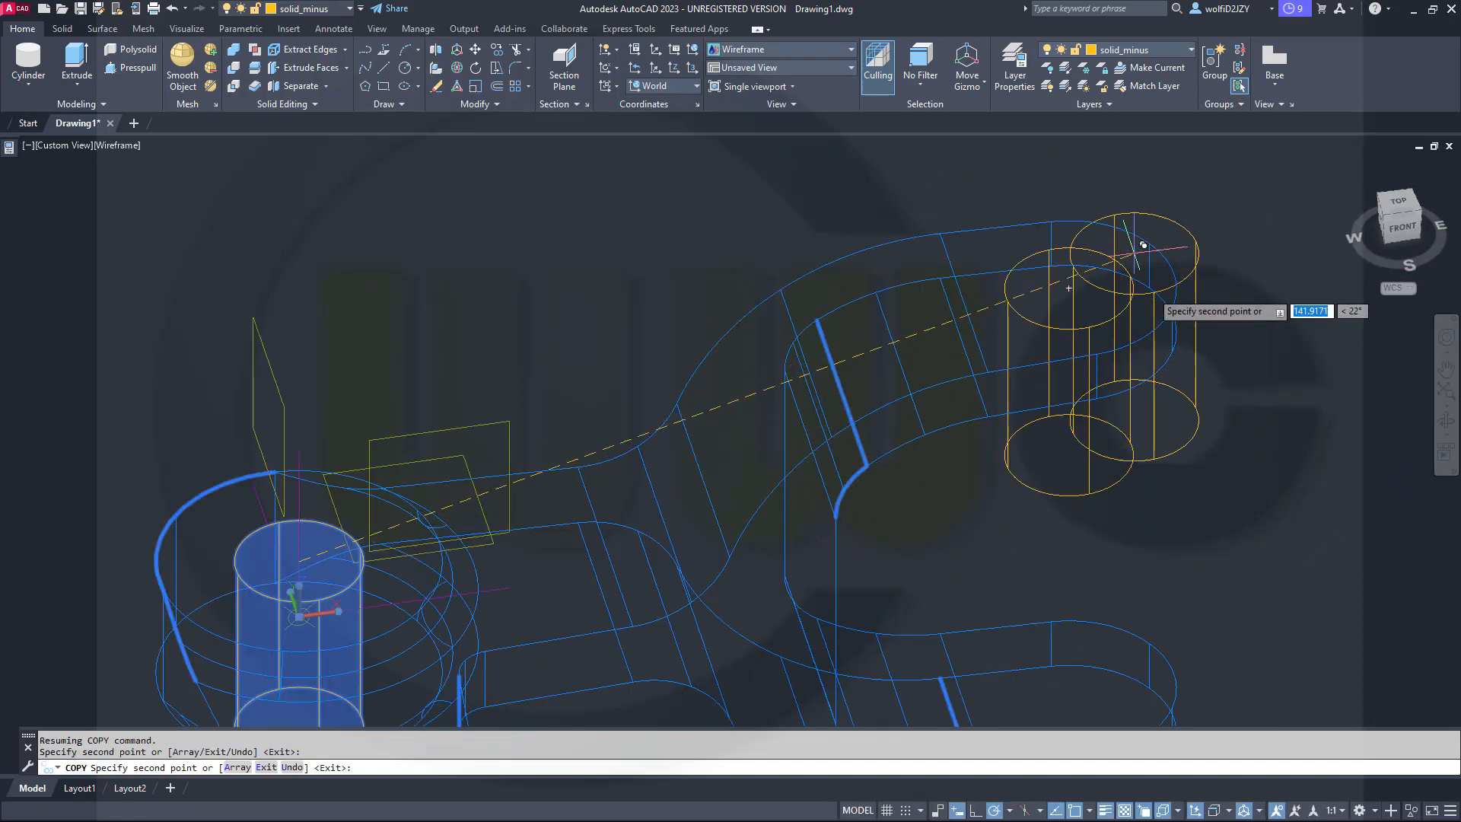
pyautogui.scroll(-3, 1142, 242)
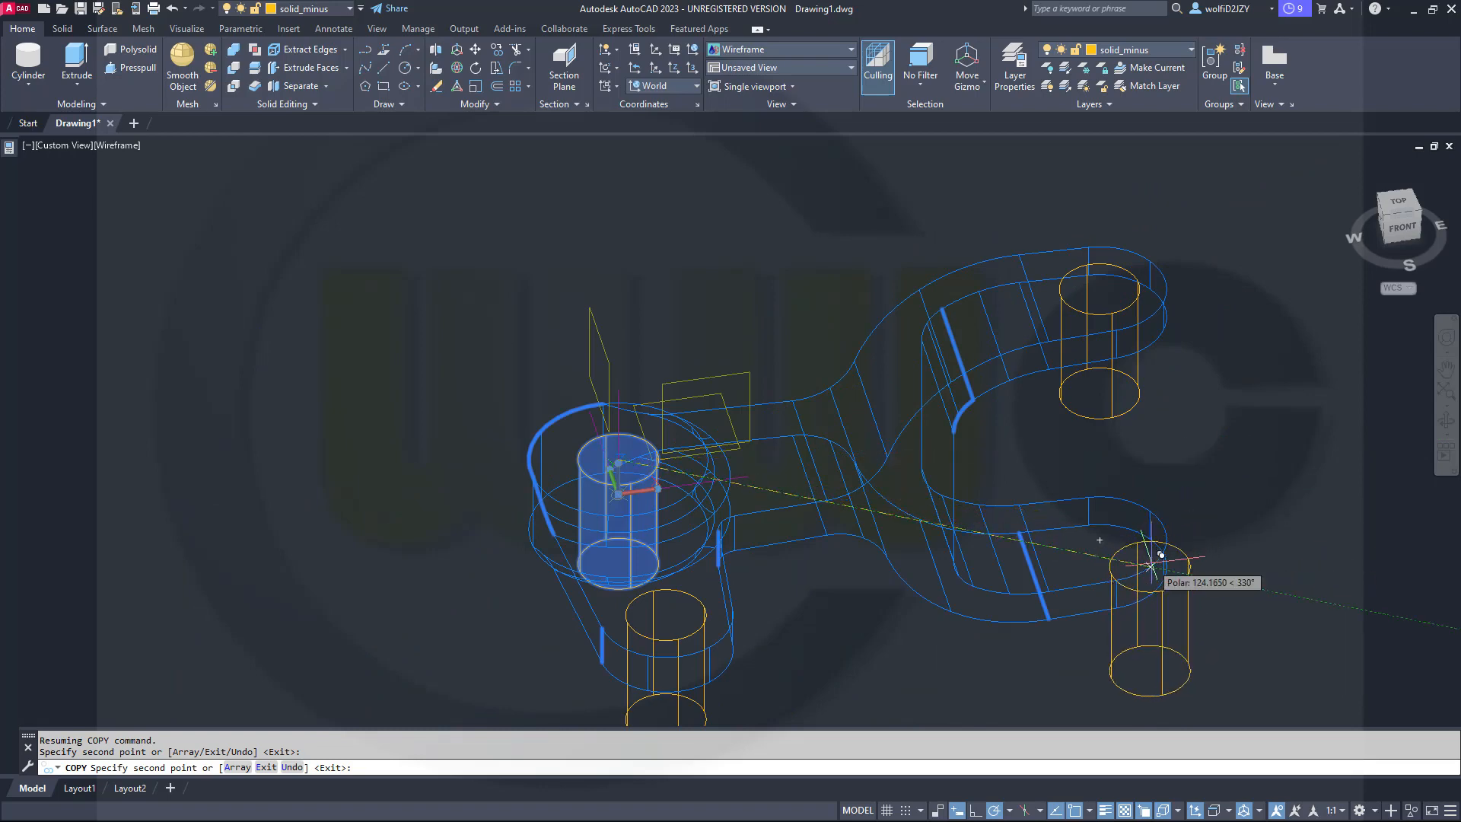
pyautogui.scroll(3, 1161, 552)
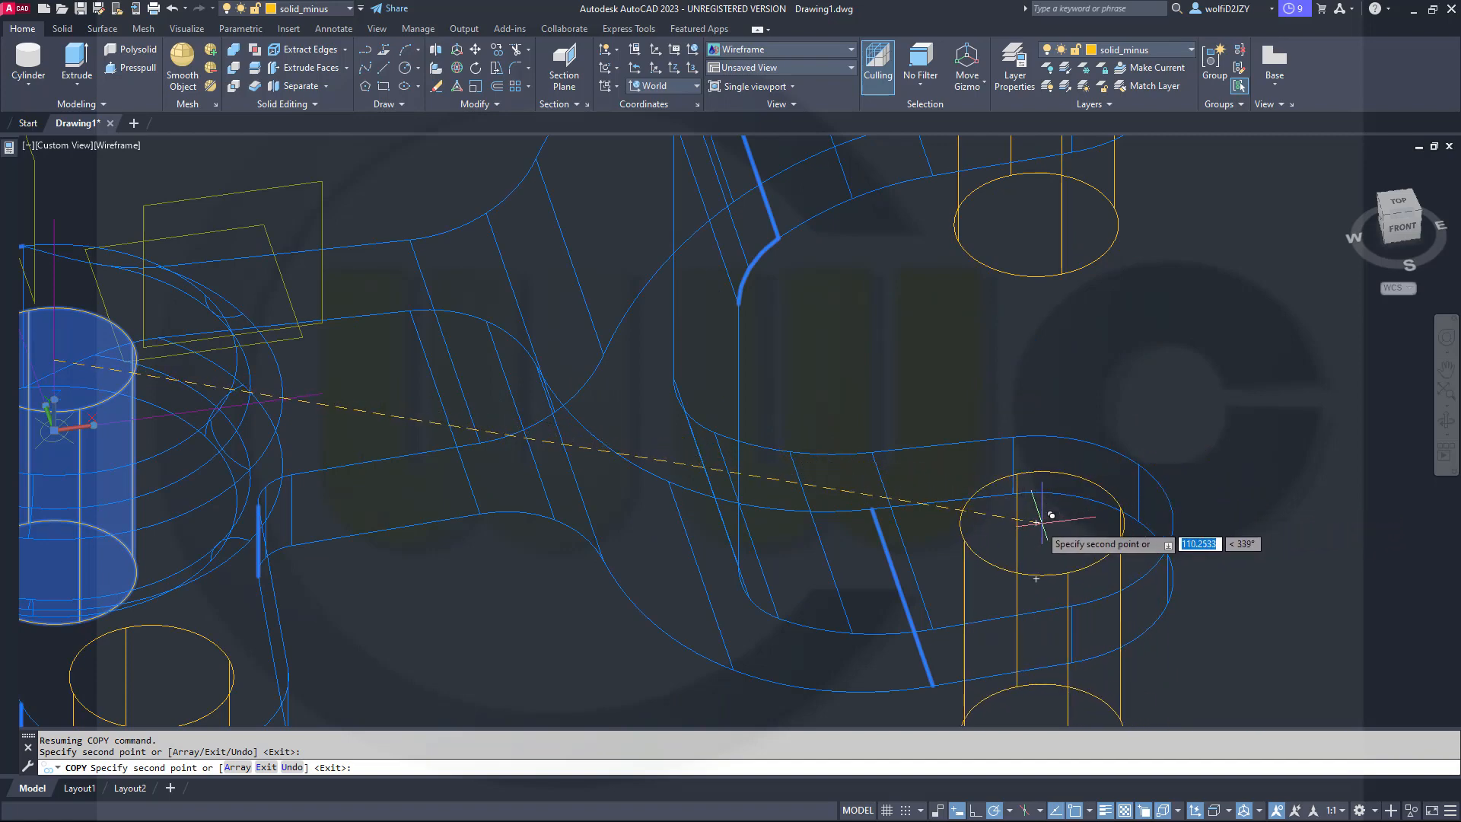
pyautogui.press('Escape')
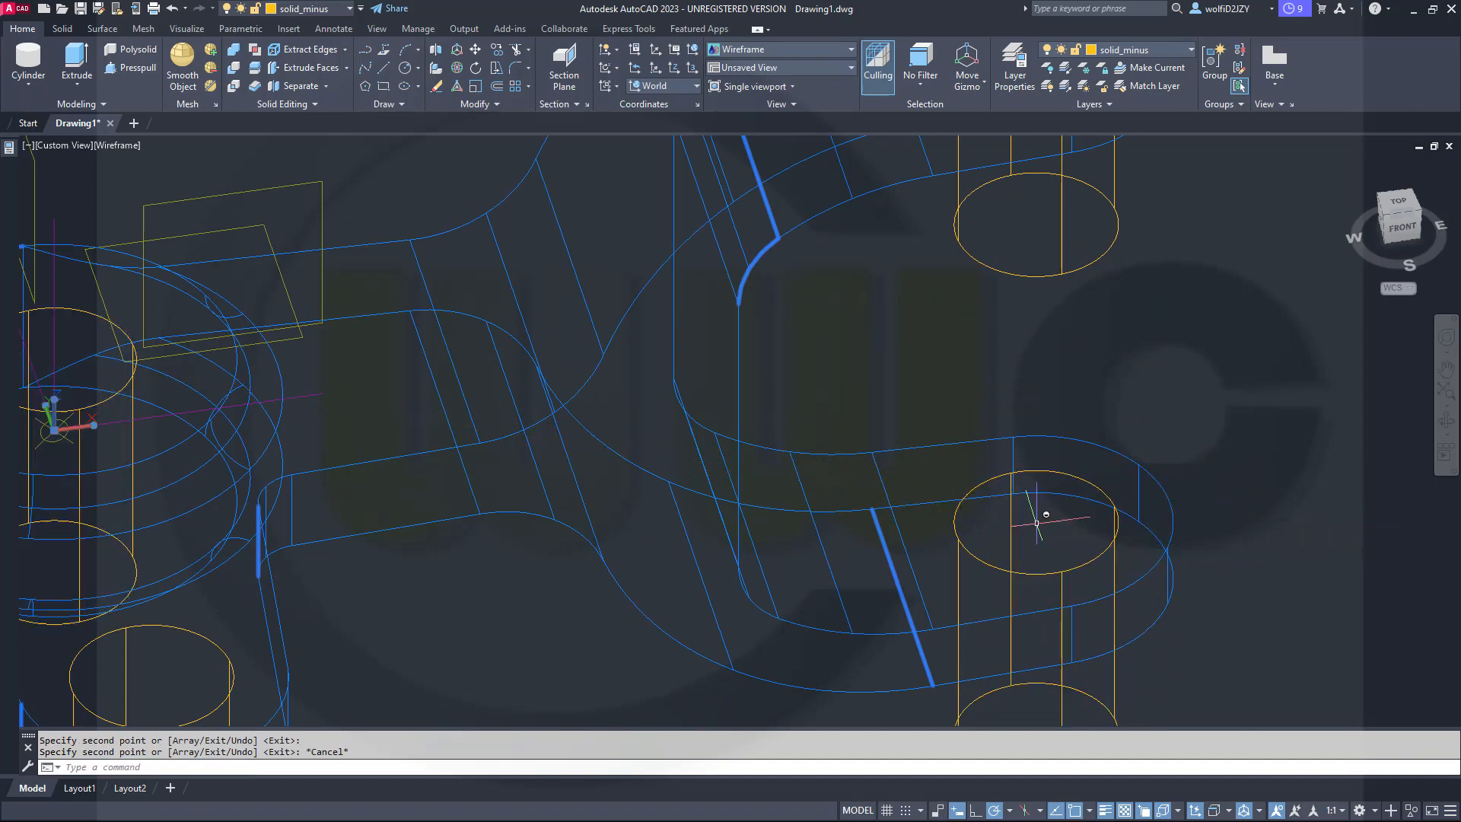
# Subtract the four hole cylinders in the hub, short arm and both fork arm ends from the fork body.
pyautogui.scroll(-5, 1046, 514)
pyautogui.keyDown('shift'); pyautogui.moveTo(952, 599); pyautogui.dragTo(884, 600, button='middle'); pyautogui.keyUp('shift')
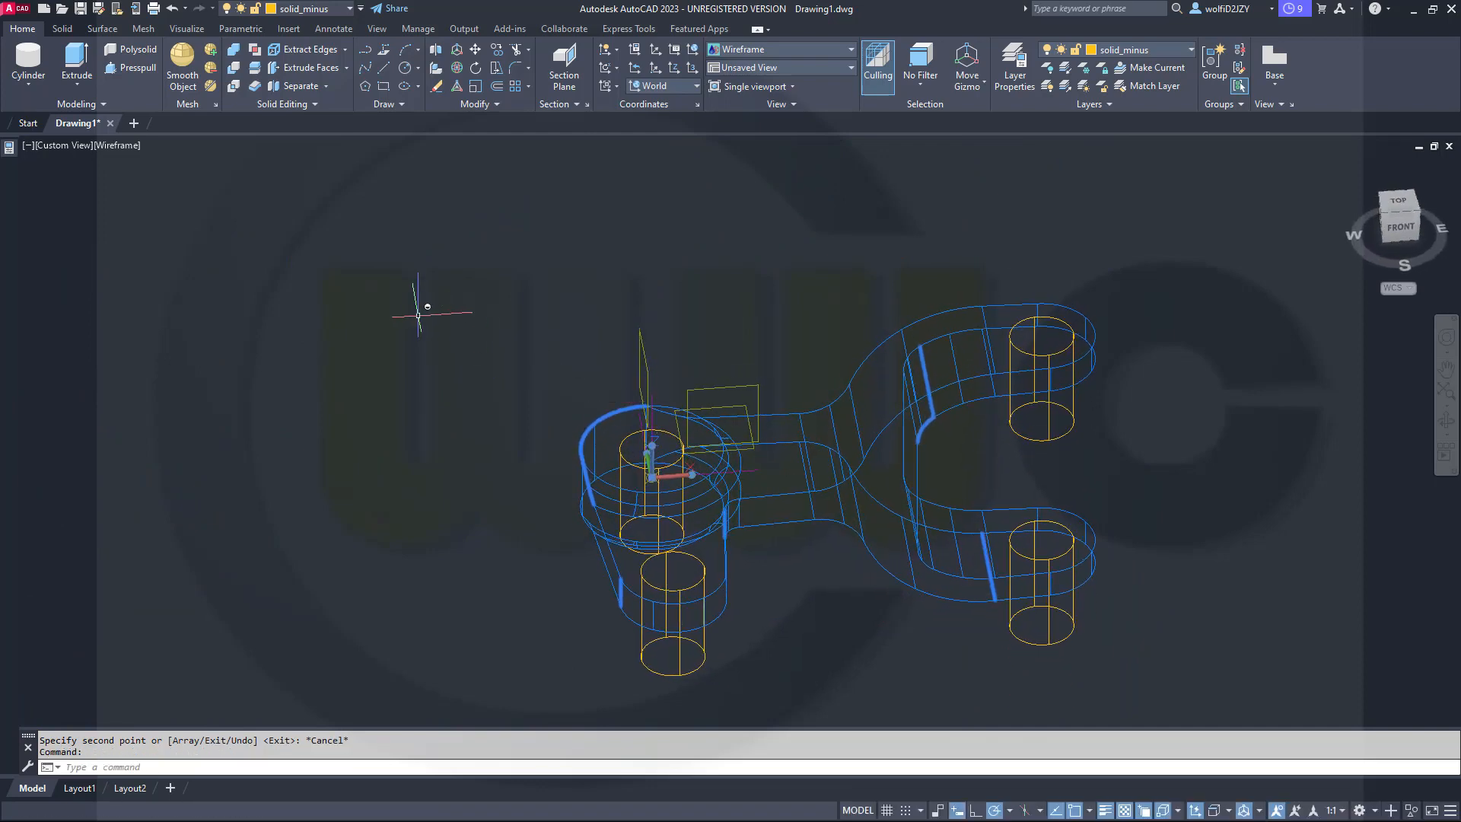
pyautogui.click(233, 68)
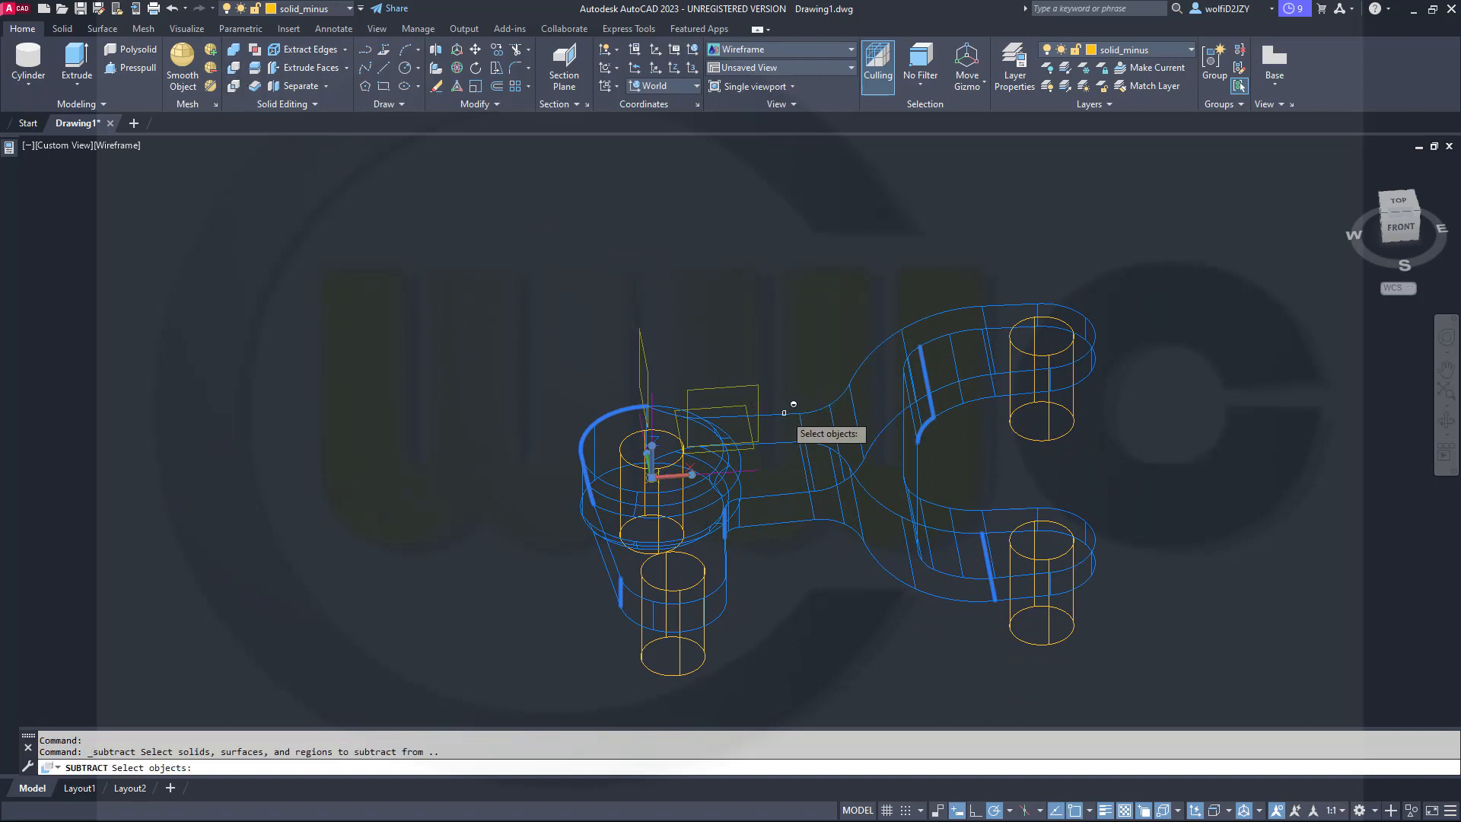
pyautogui.click(784, 415)
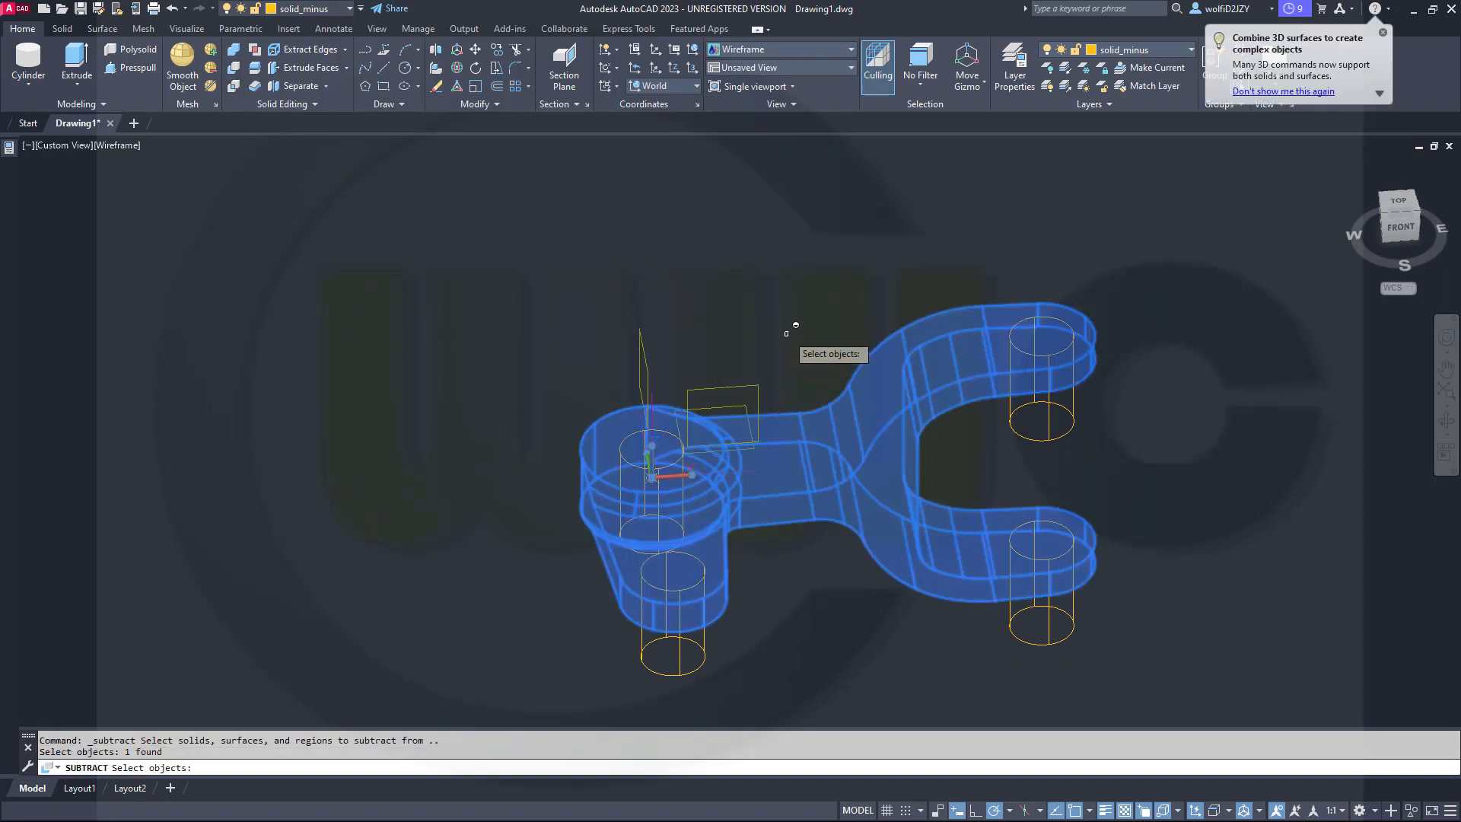
pyautogui.press('Return')
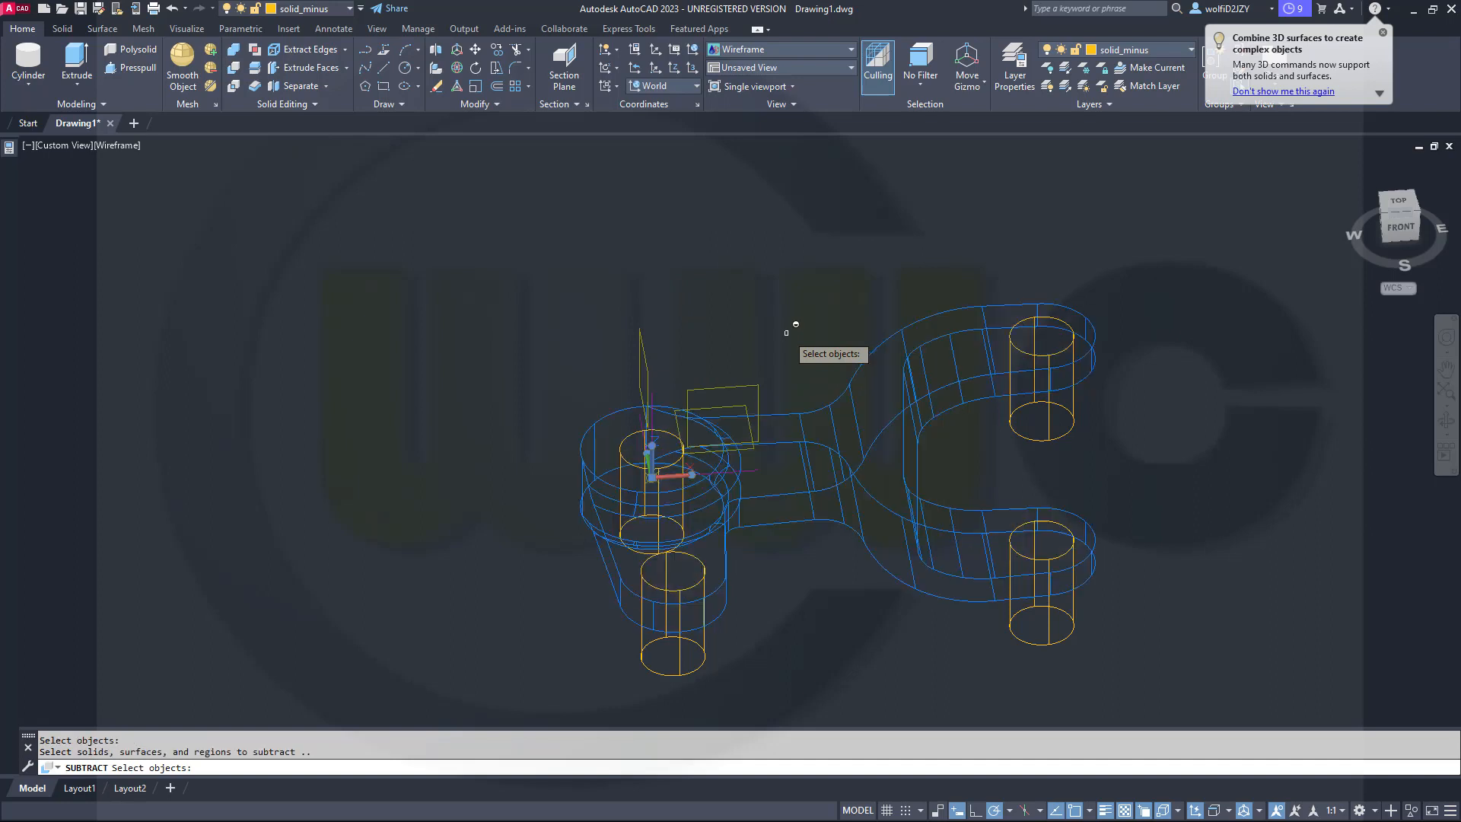
pyautogui.click(1034, 440)
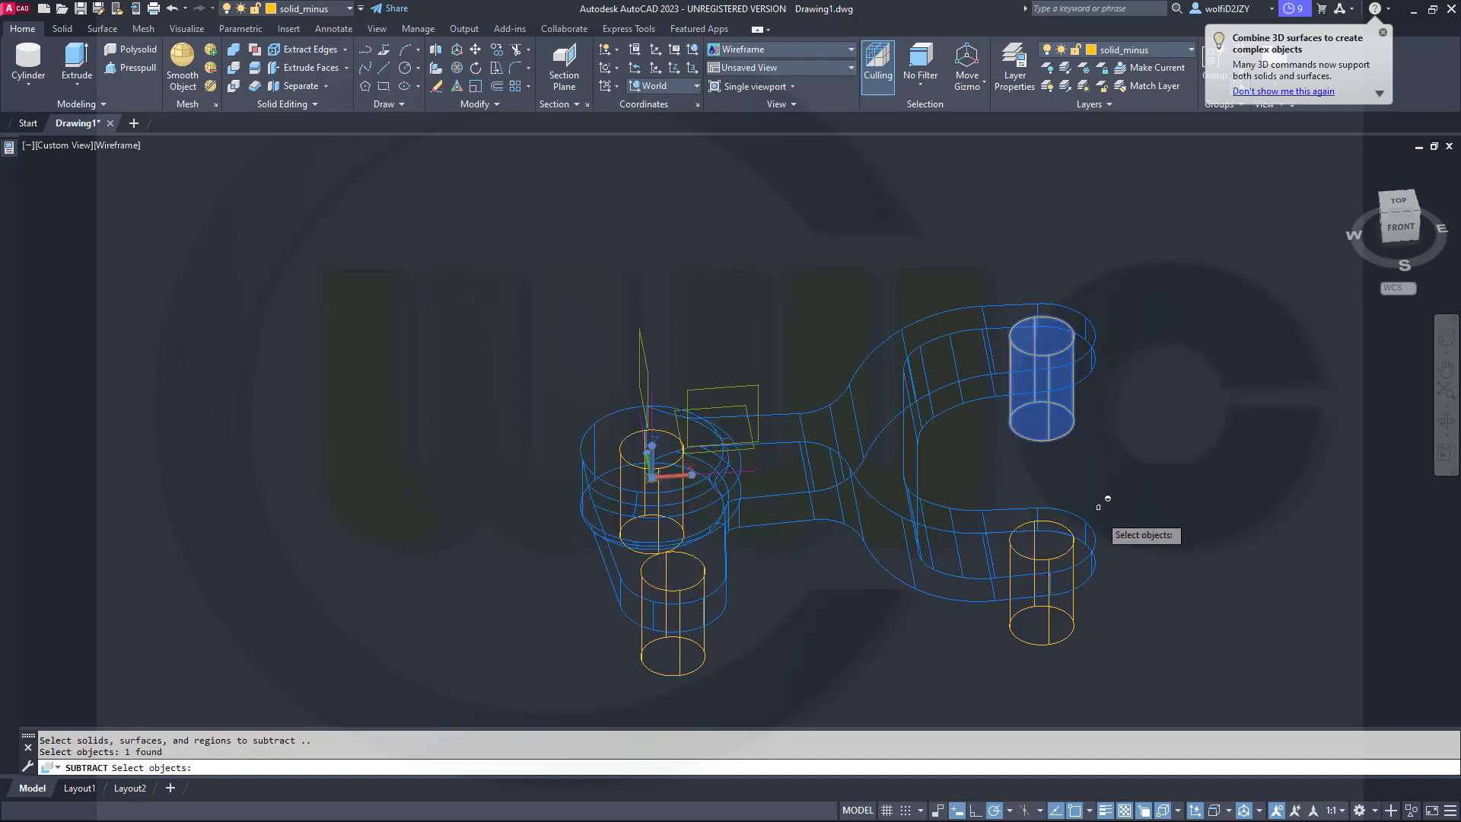
pyautogui.click(1060, 619)
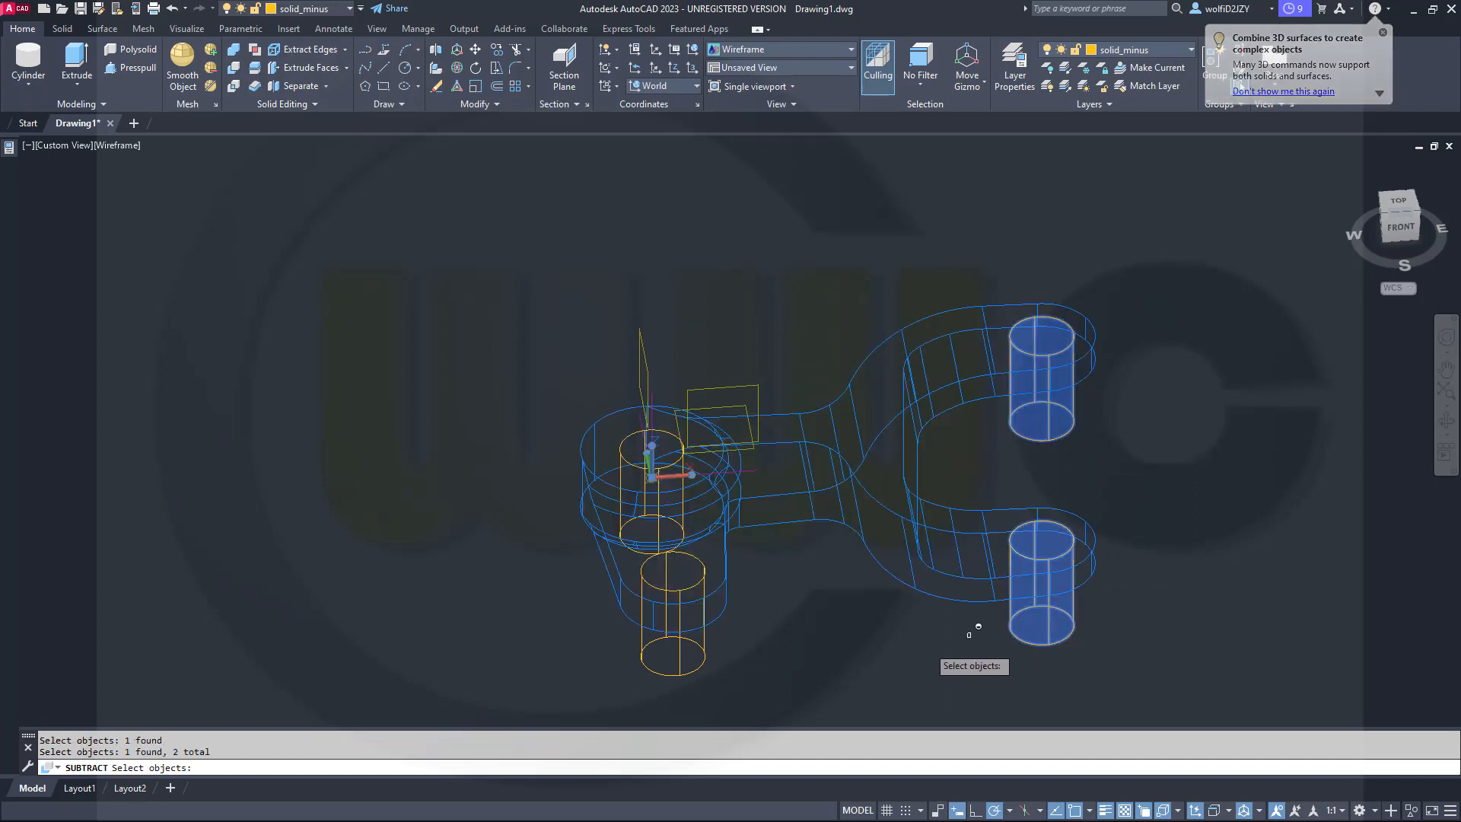
pyautogui.click(690, 655)
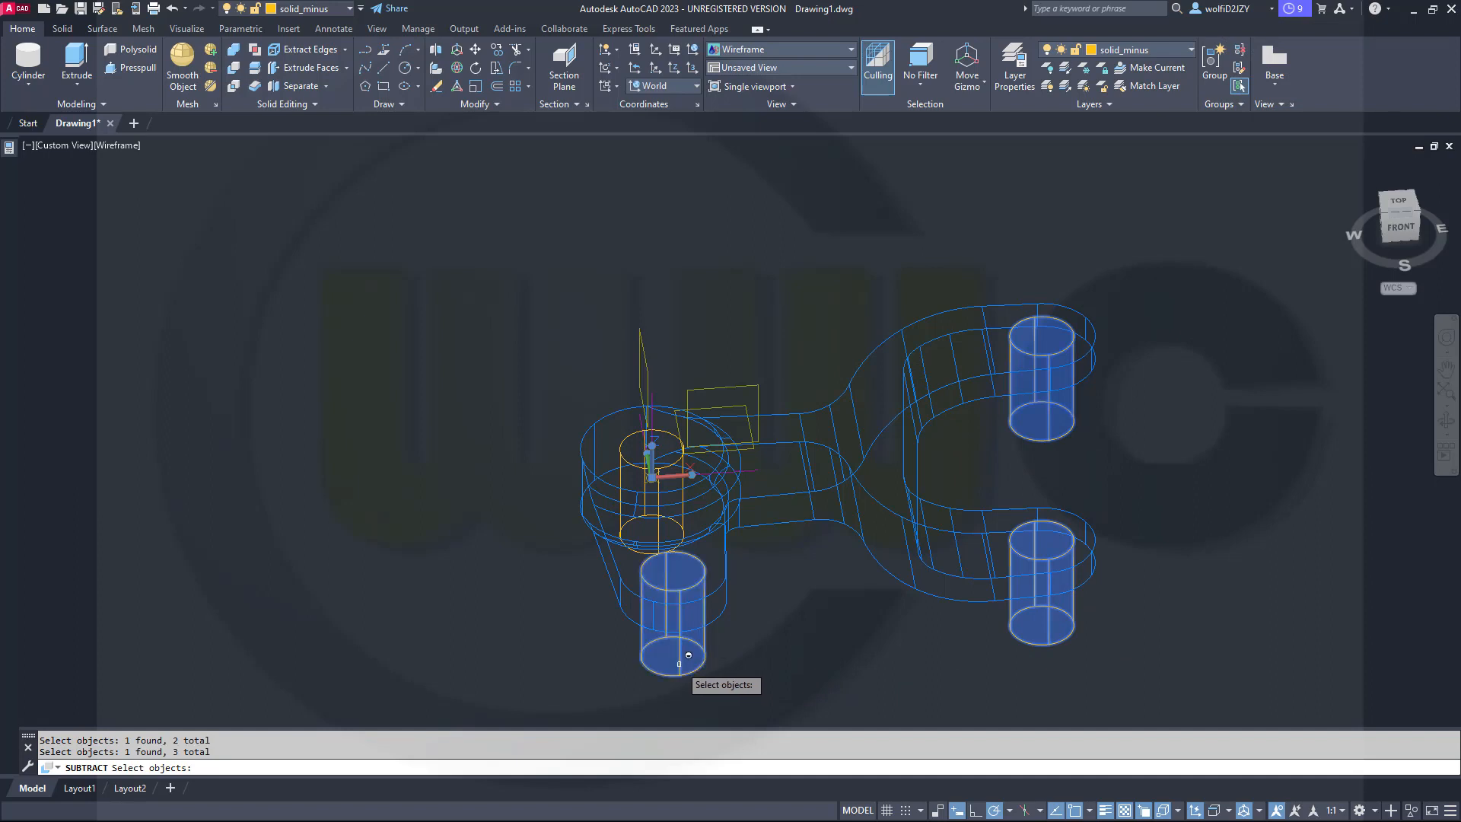
pyautogui.click(660, 521)
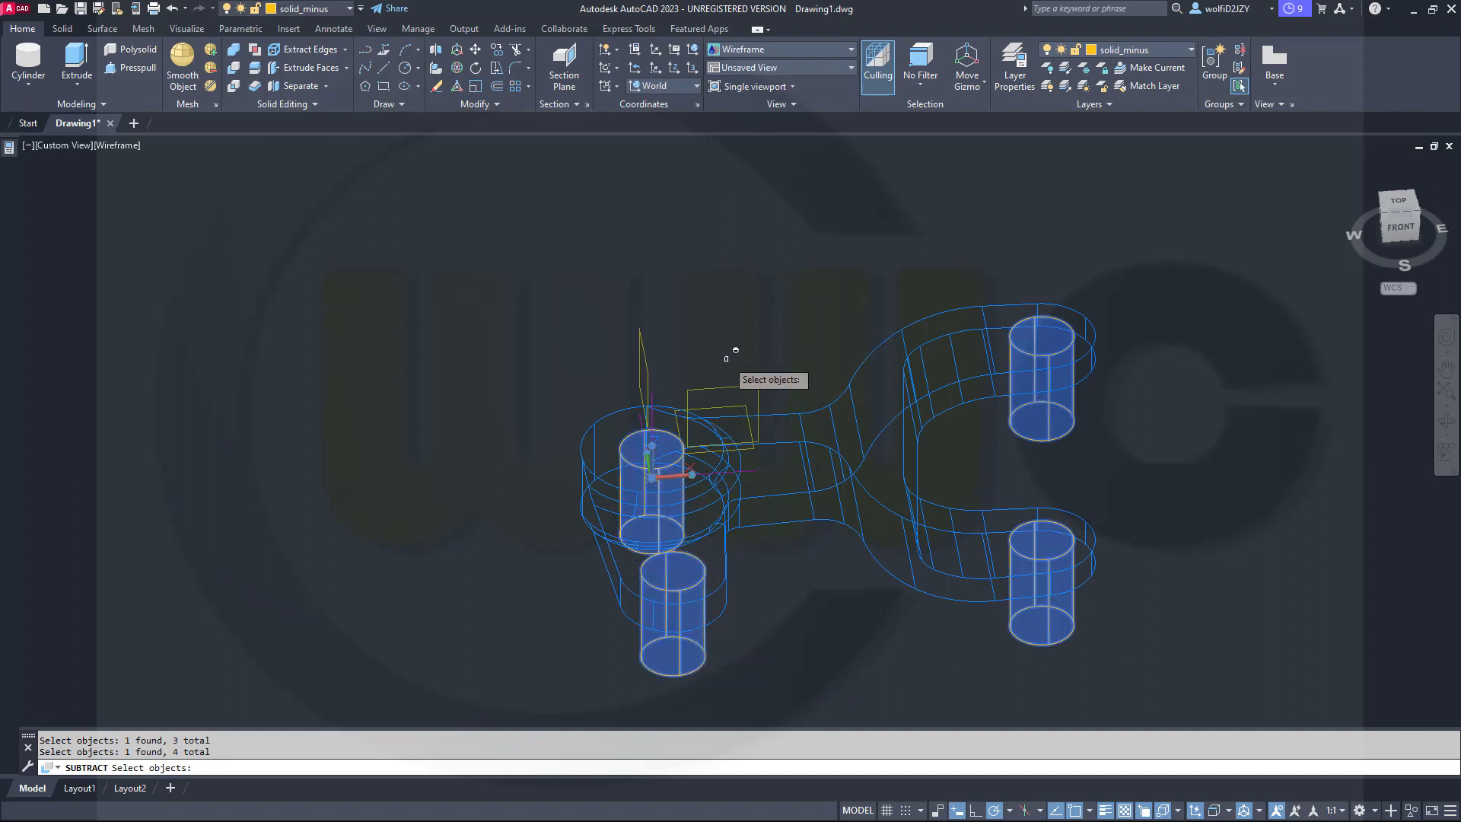
pyautogui.press('Return')
# Create a cylinder with radius 12.5 and height 2.5 downward from the centre of the upper fork arm's hole on its top face.
pyautogui.keyDown('shift'); pyautogui.moveTo(750, 393); pyautogui.dragTo(723, 397, button='middle'); pyautogui.keyUp('shift')
pyautogui.moveTo(810, 381); pyautogui.dragTo(692, 408, button='middle')
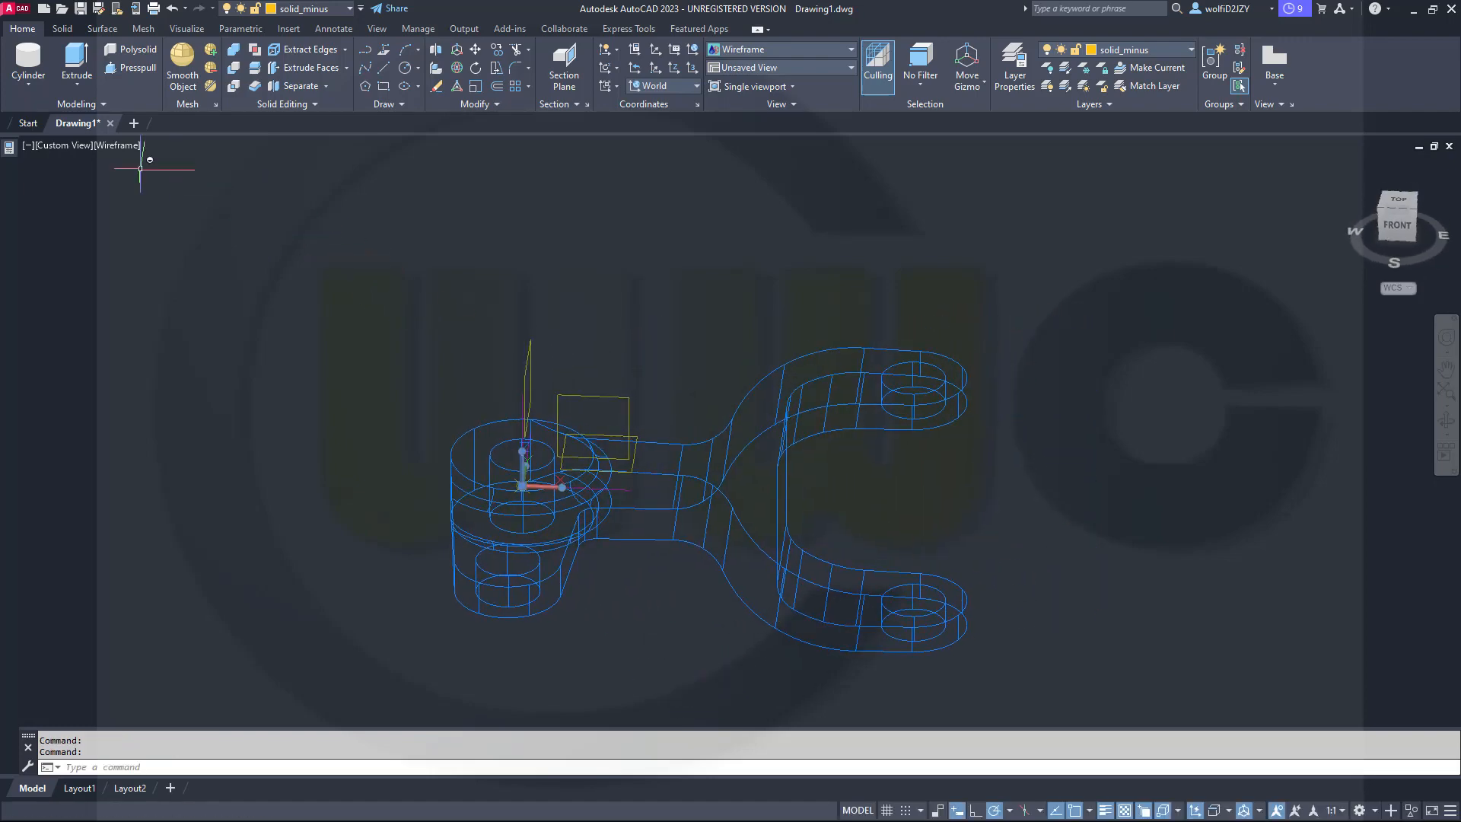
pyautogui.click(28, 61)
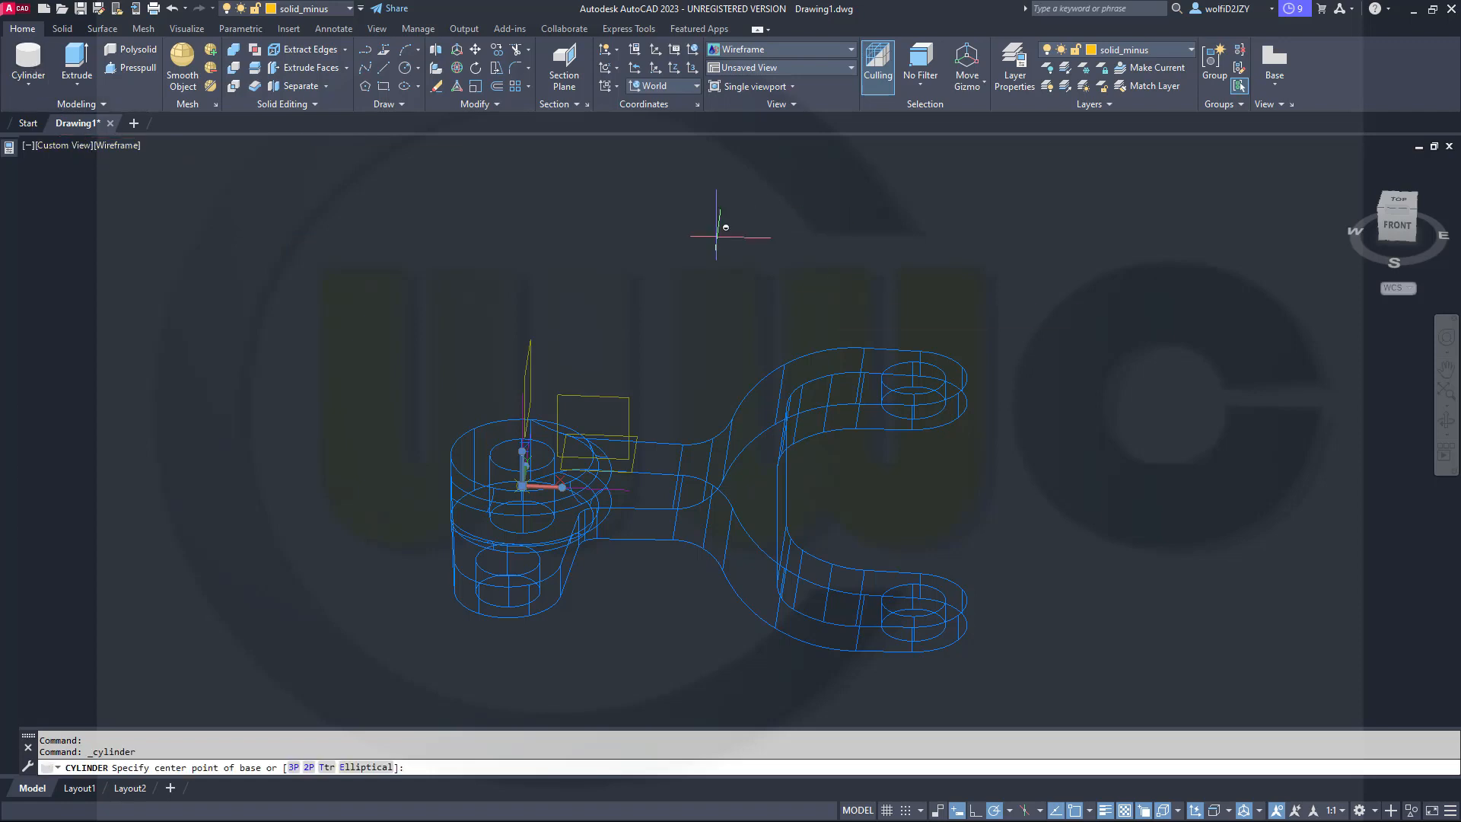
pyautogui.scroll(3, 823, 260)
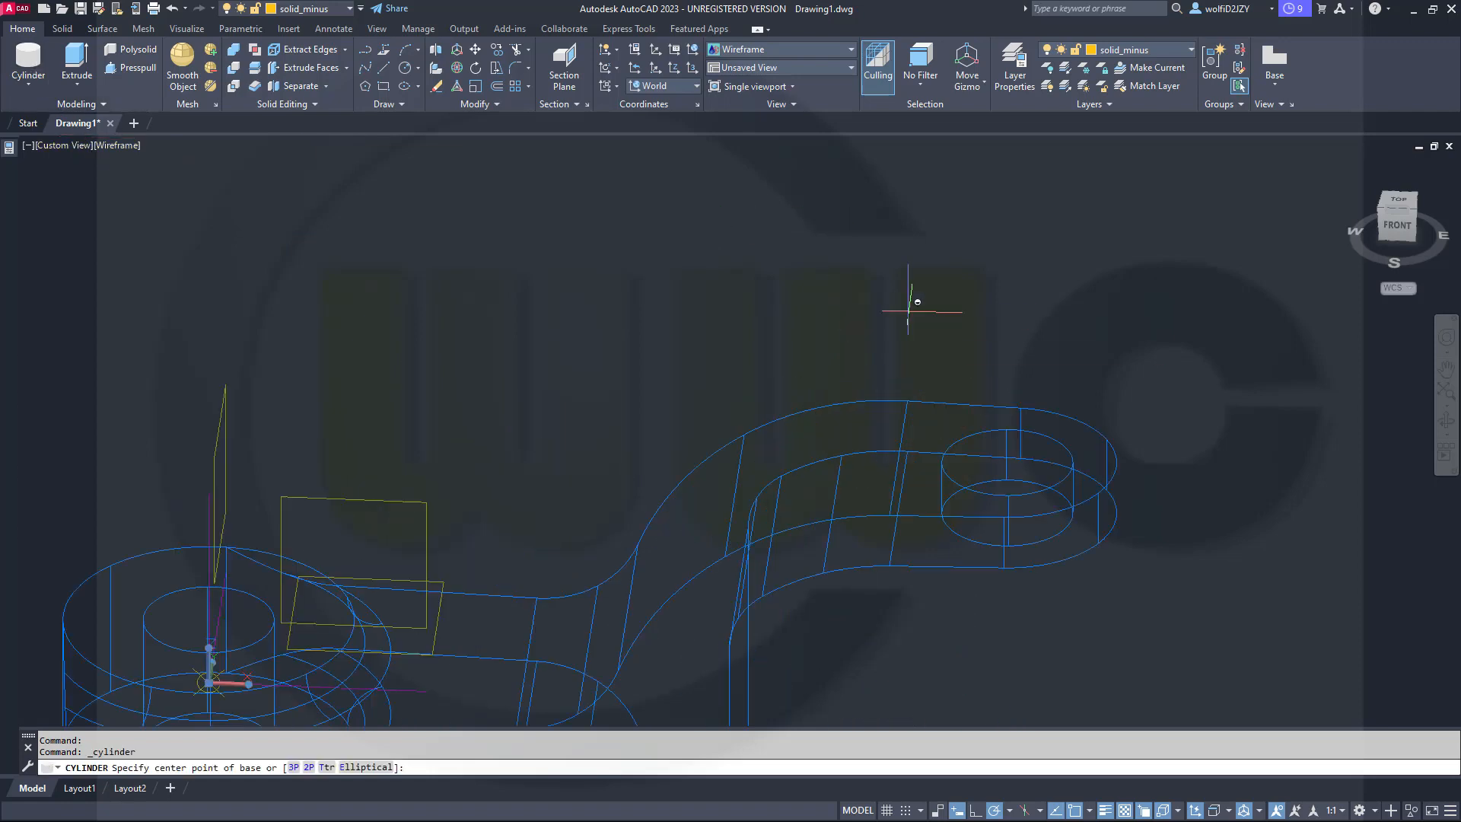
pyautogui.click(1058, 445)
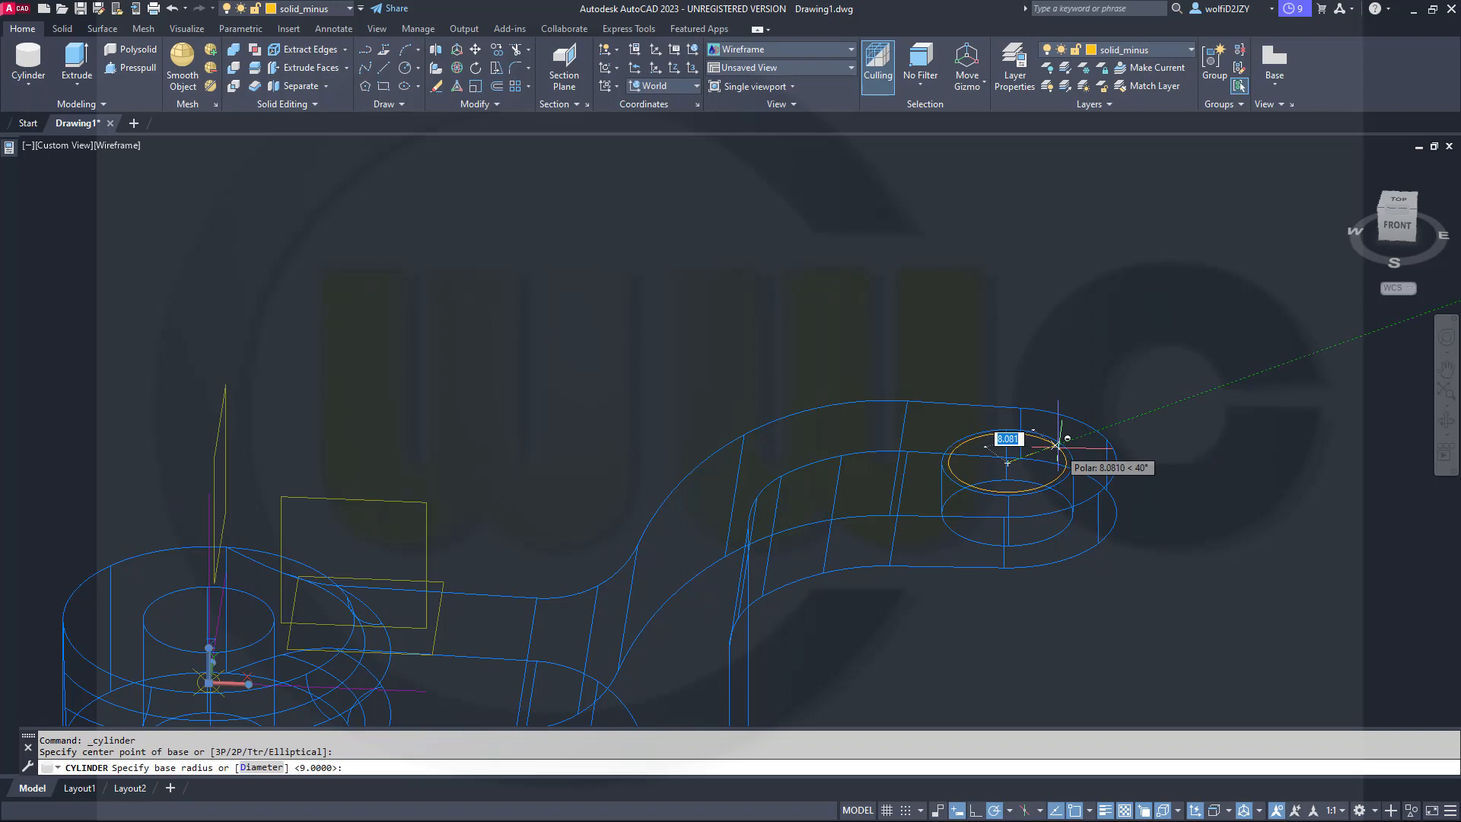
pyautogui.write('12')
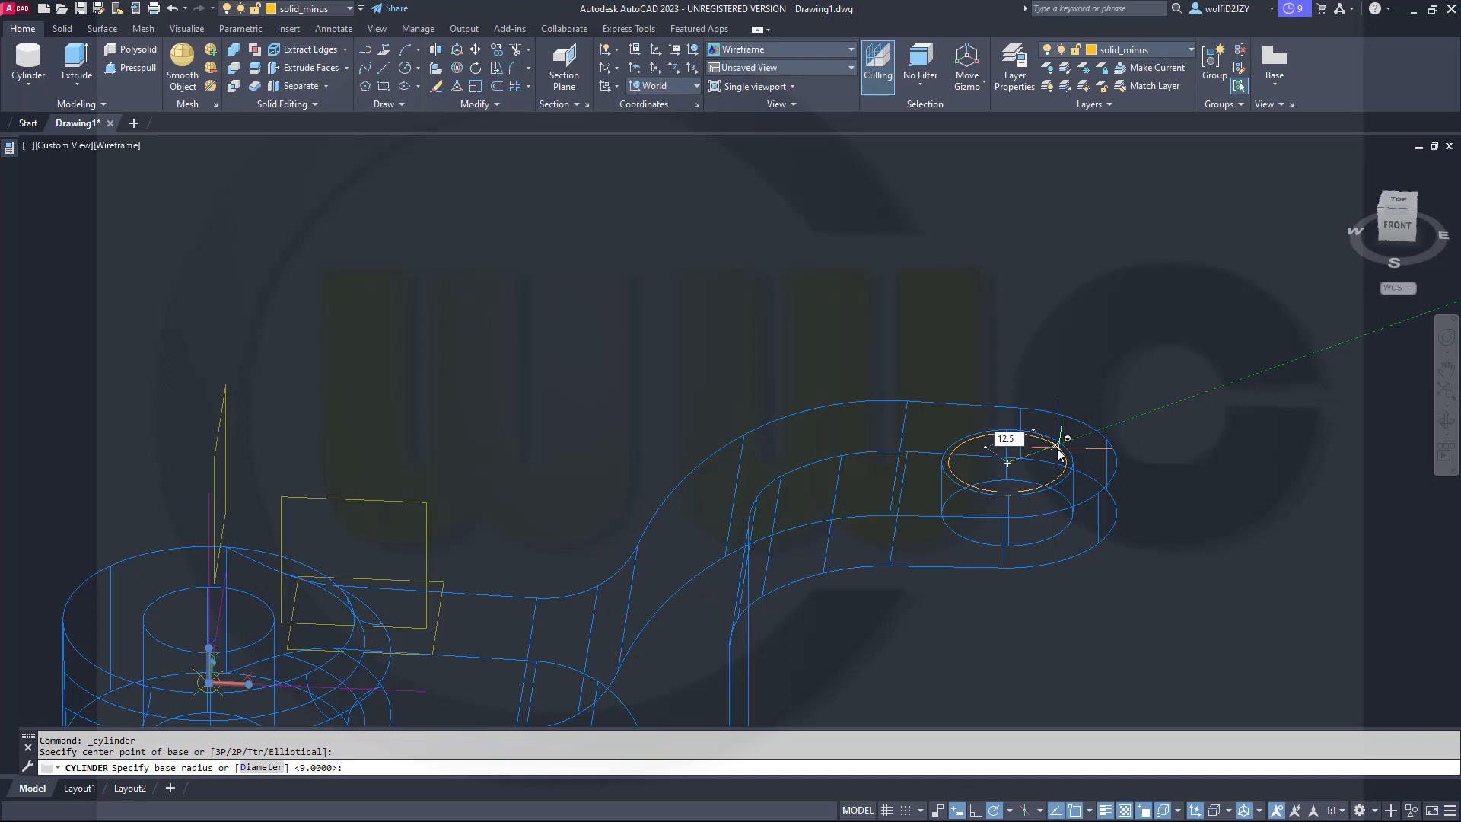
pyautogui.write('.5')
pyautogui.press('Return')
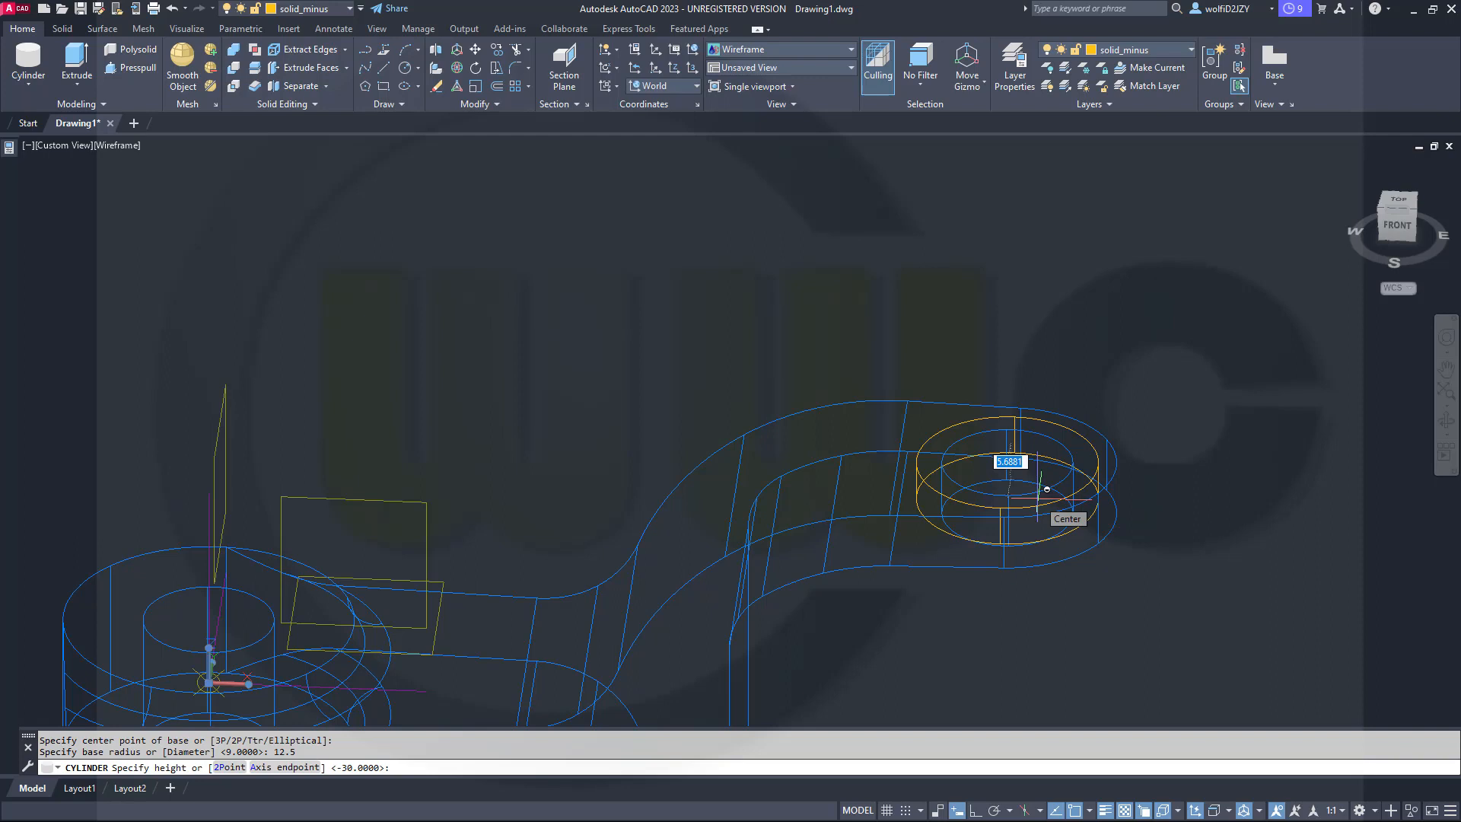
pyautogui.write('2.5')
pyautogui.press('Return')
# Create a cylinder with radius 12.5 and height 2.5 upward into the lower fork arm from the hole centre on its underside.
pyautogui.keyDown('shift'); pyautogui.moveTo(1099, 569); pyautogui.dragTo(1105, 228, button='middle'); pyautogui.keyUp('shift')
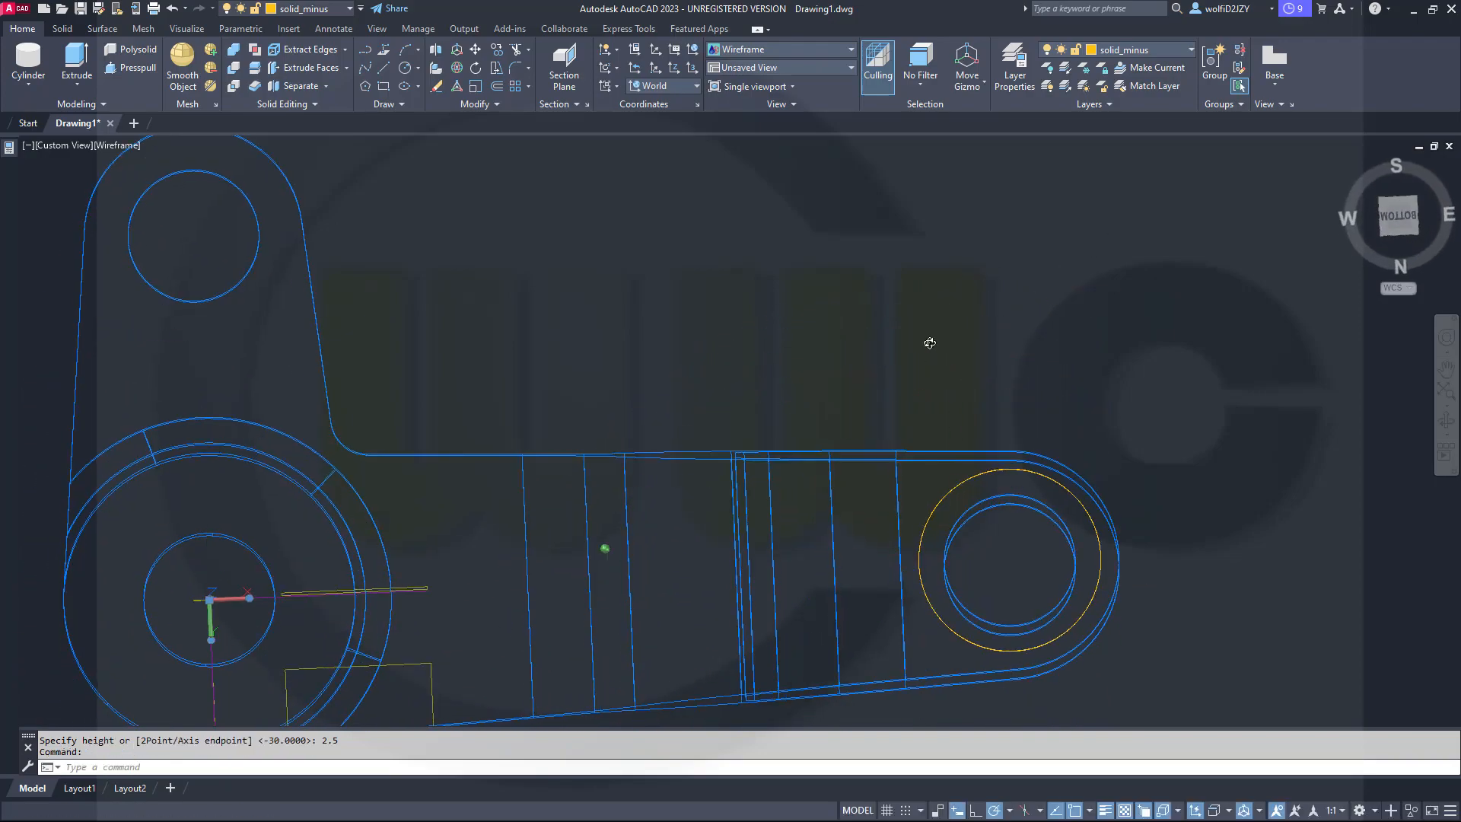
pyautogui.keyDown('shift'); pyautogui.moveTo(929, 339); pyautogui.dragTo(648, 281, button='middle'); pyautogui.keyUp('shift')
pyautogui.keyDown('shift'); pyautogui.rightClick(532, 445); pyautogui.keyUp('shift')
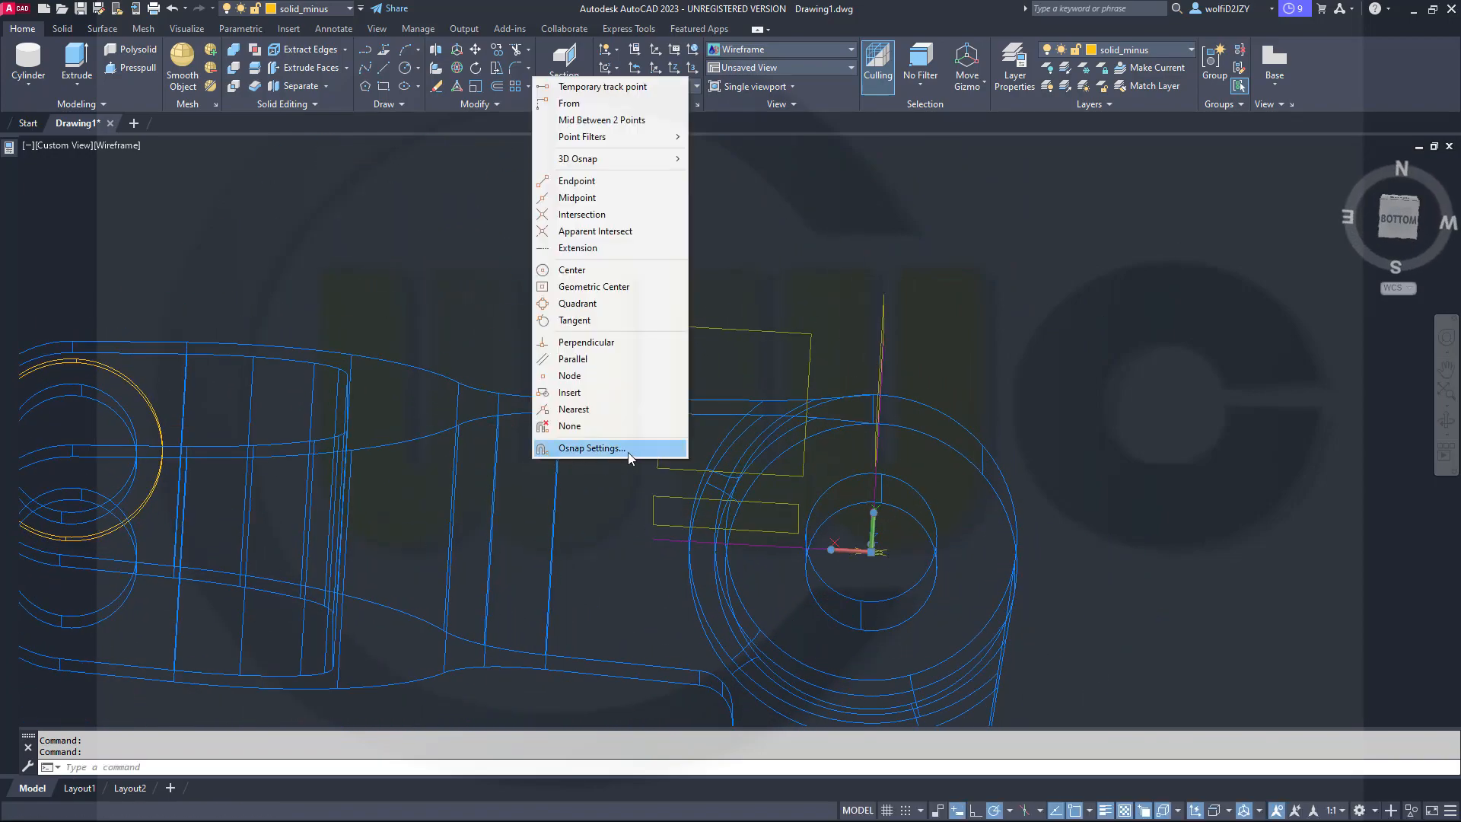
pyautogui.click(631, 449)
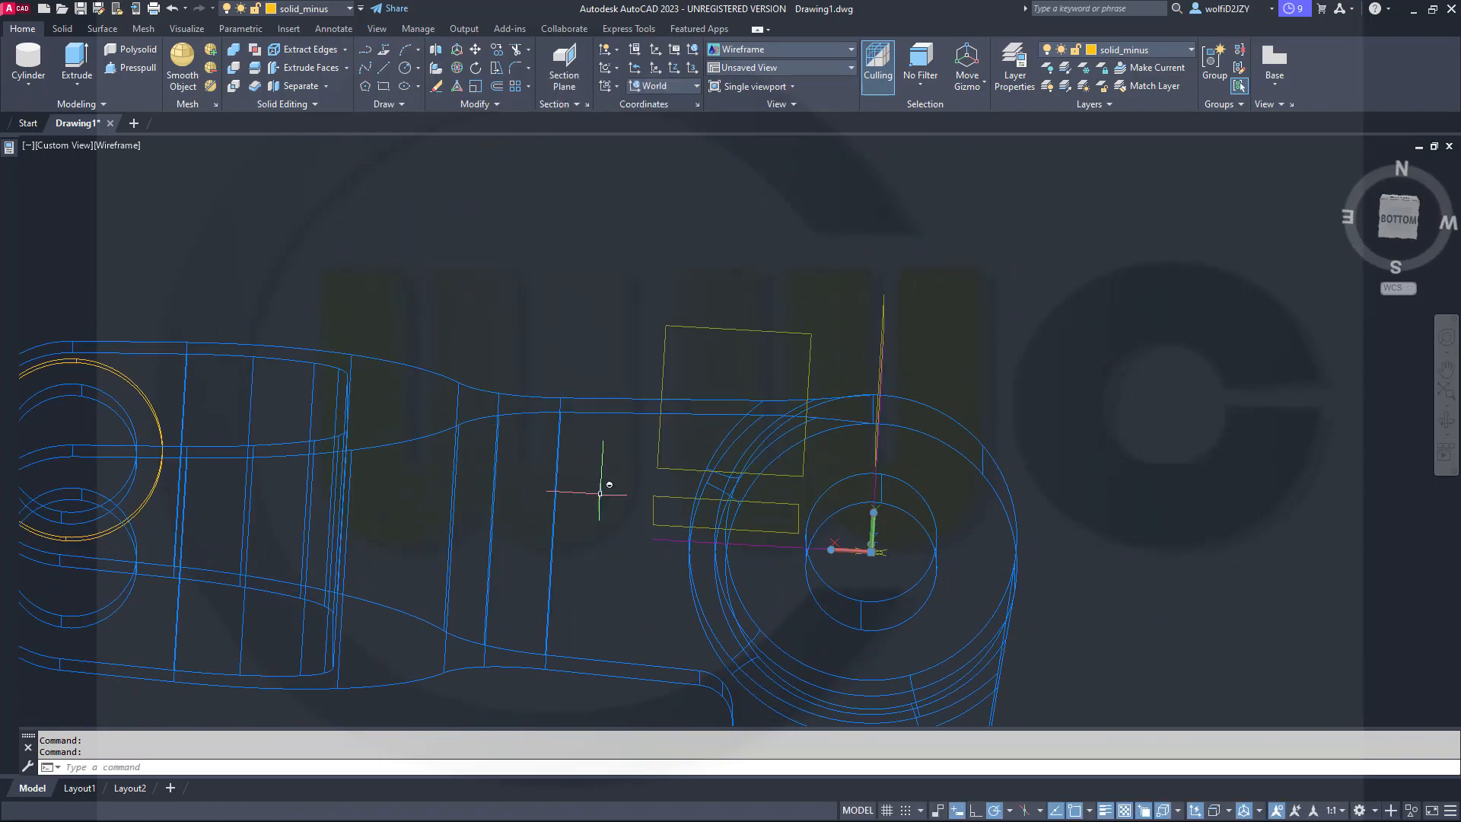
pyautogui.moveTo(601, 493); pyautogui.dragTo(843, 441, button='middle')
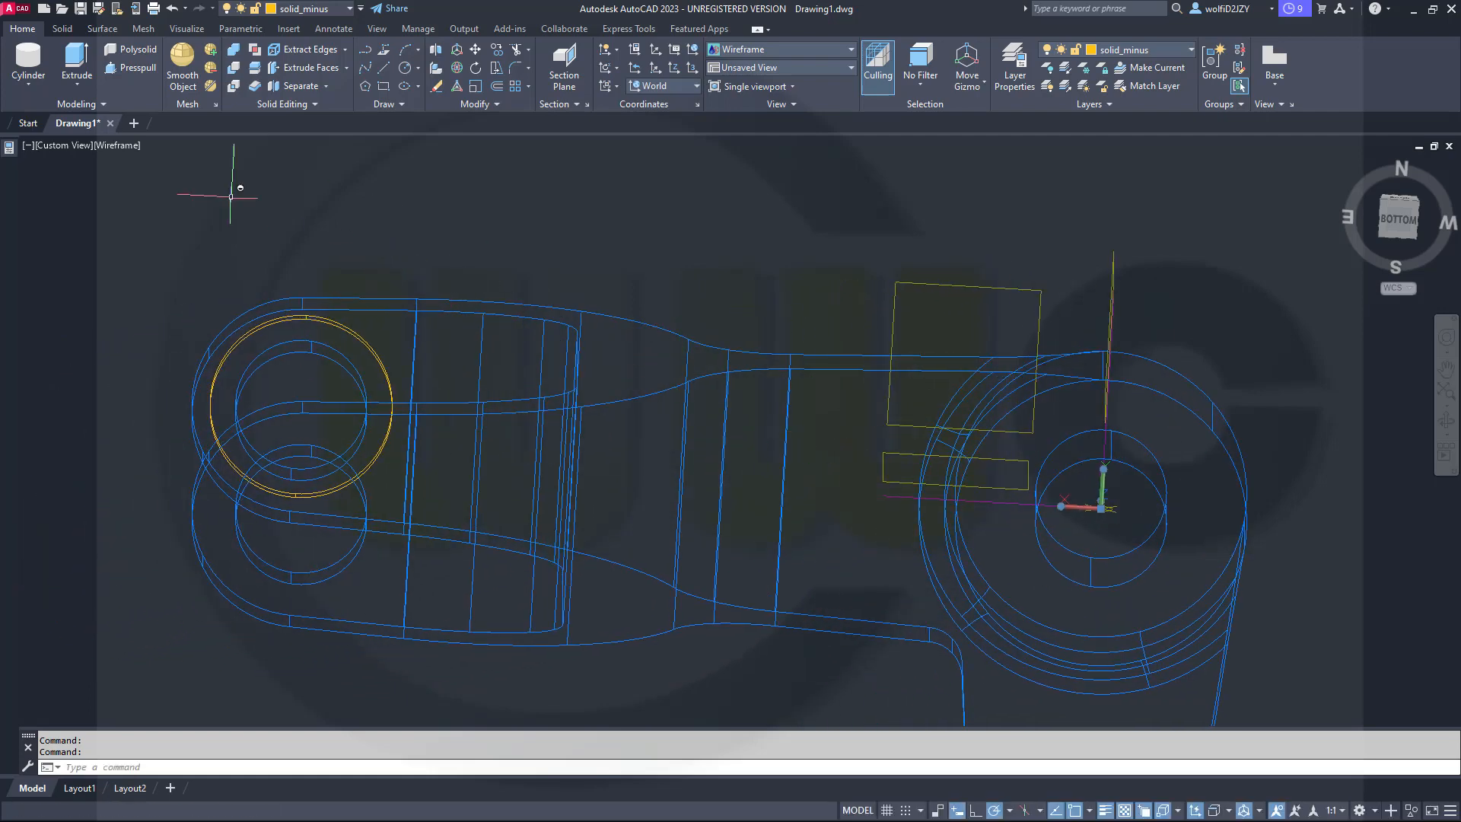
pyautogui.click(28, 60)
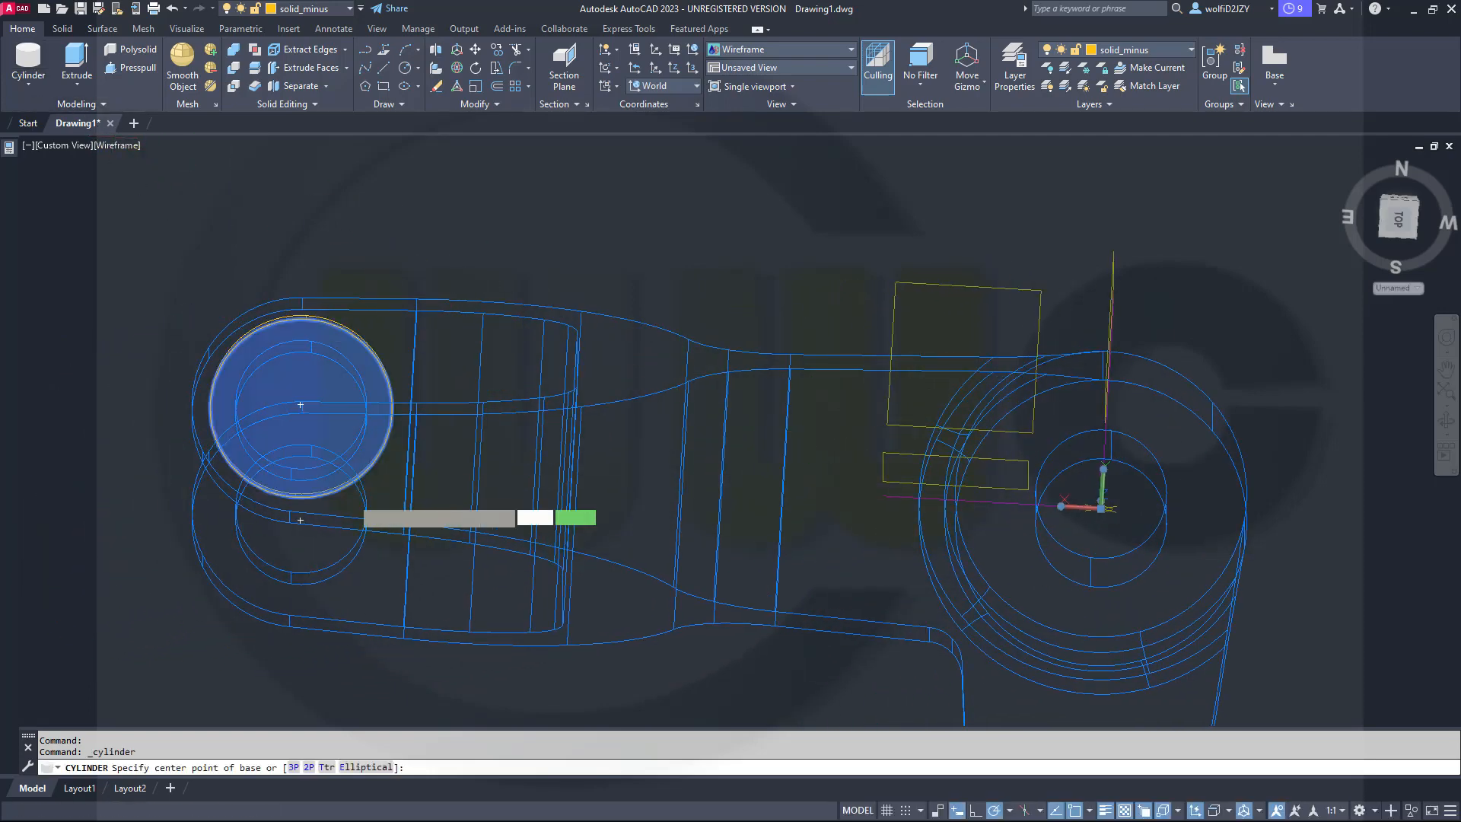
pyautogui.scroll(2, 369, 605)
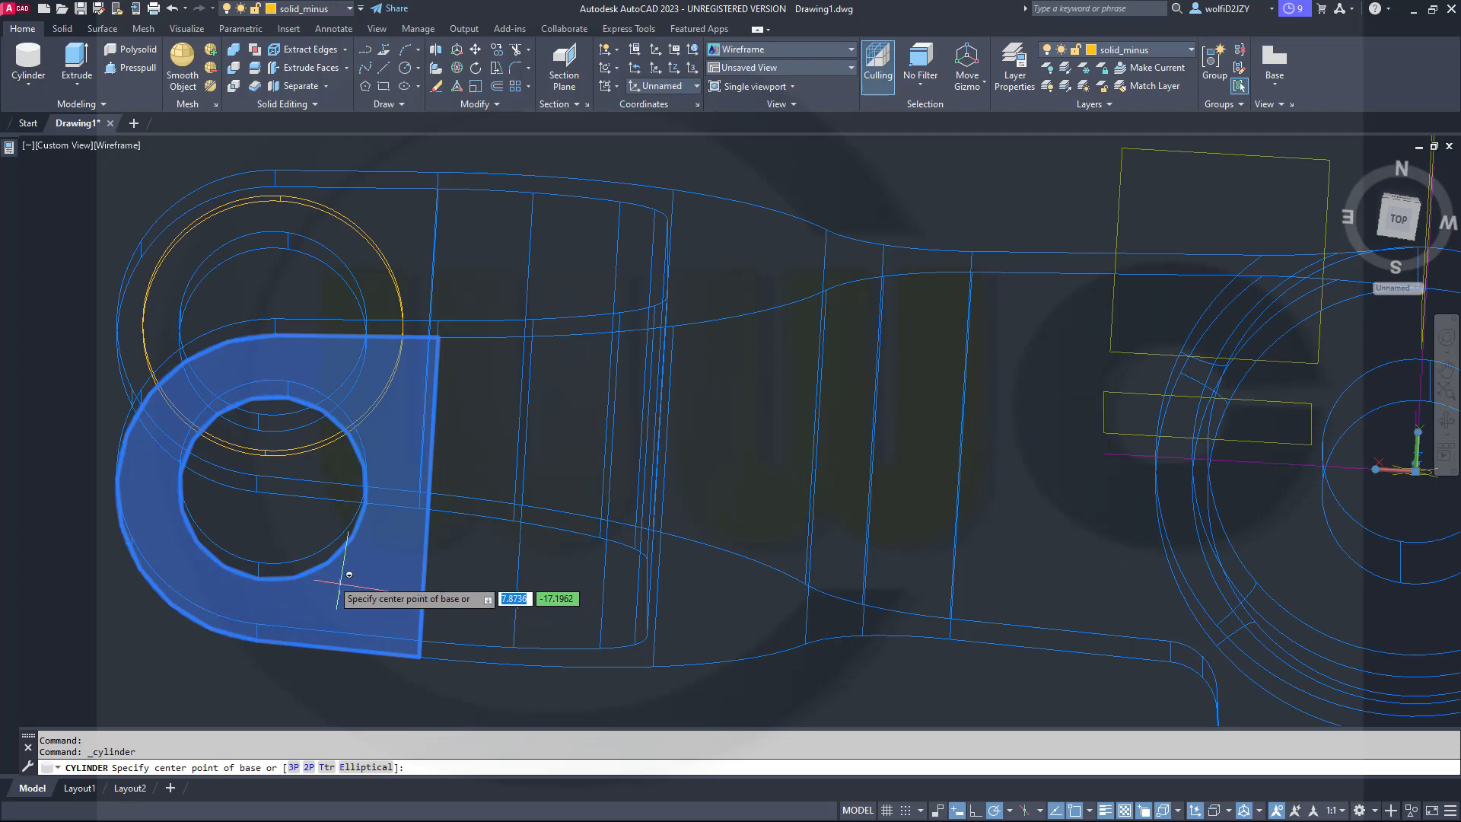
pyautogui.click(272, 489)
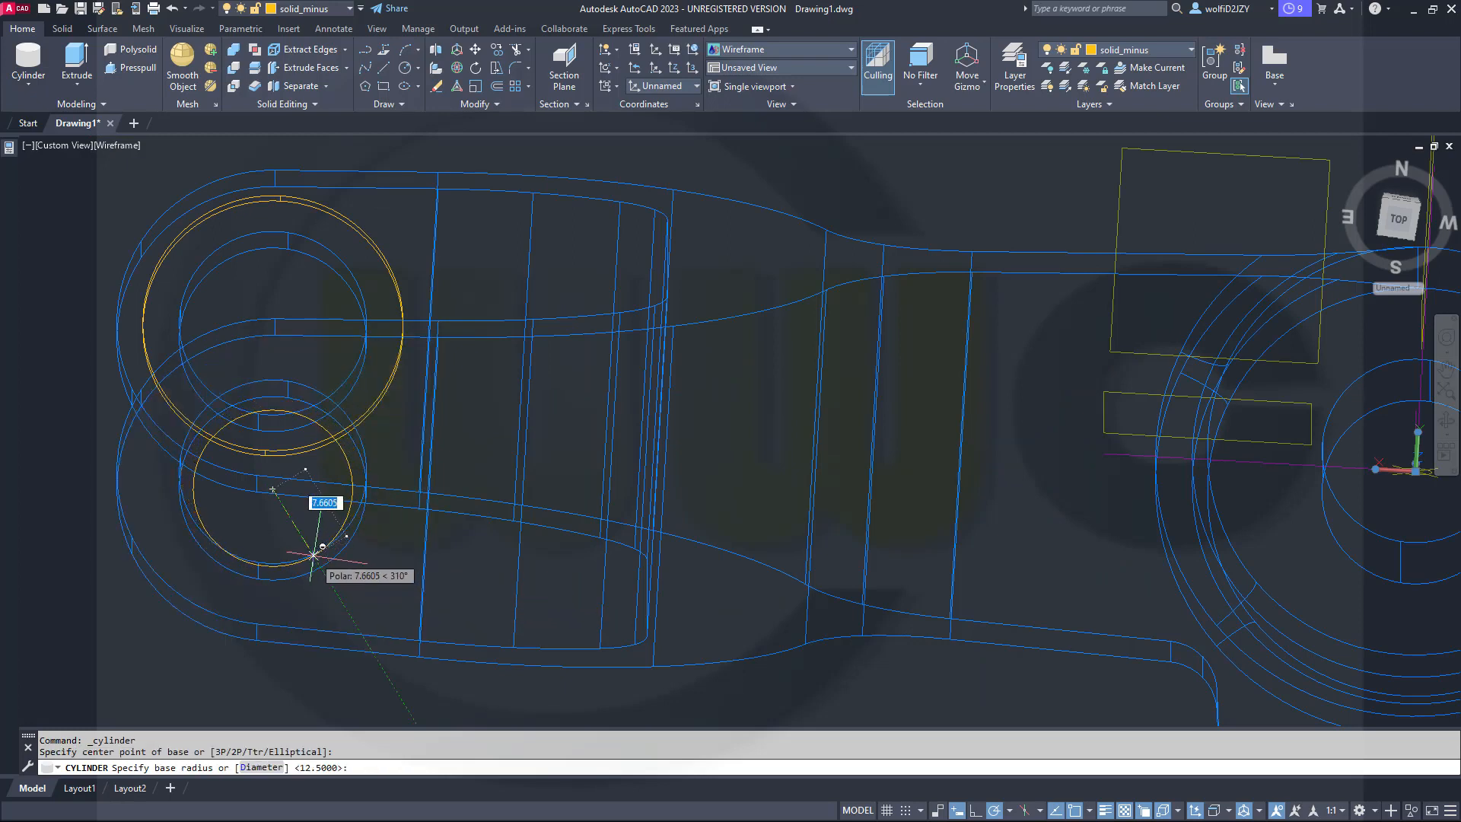
pyautogui.write('12')
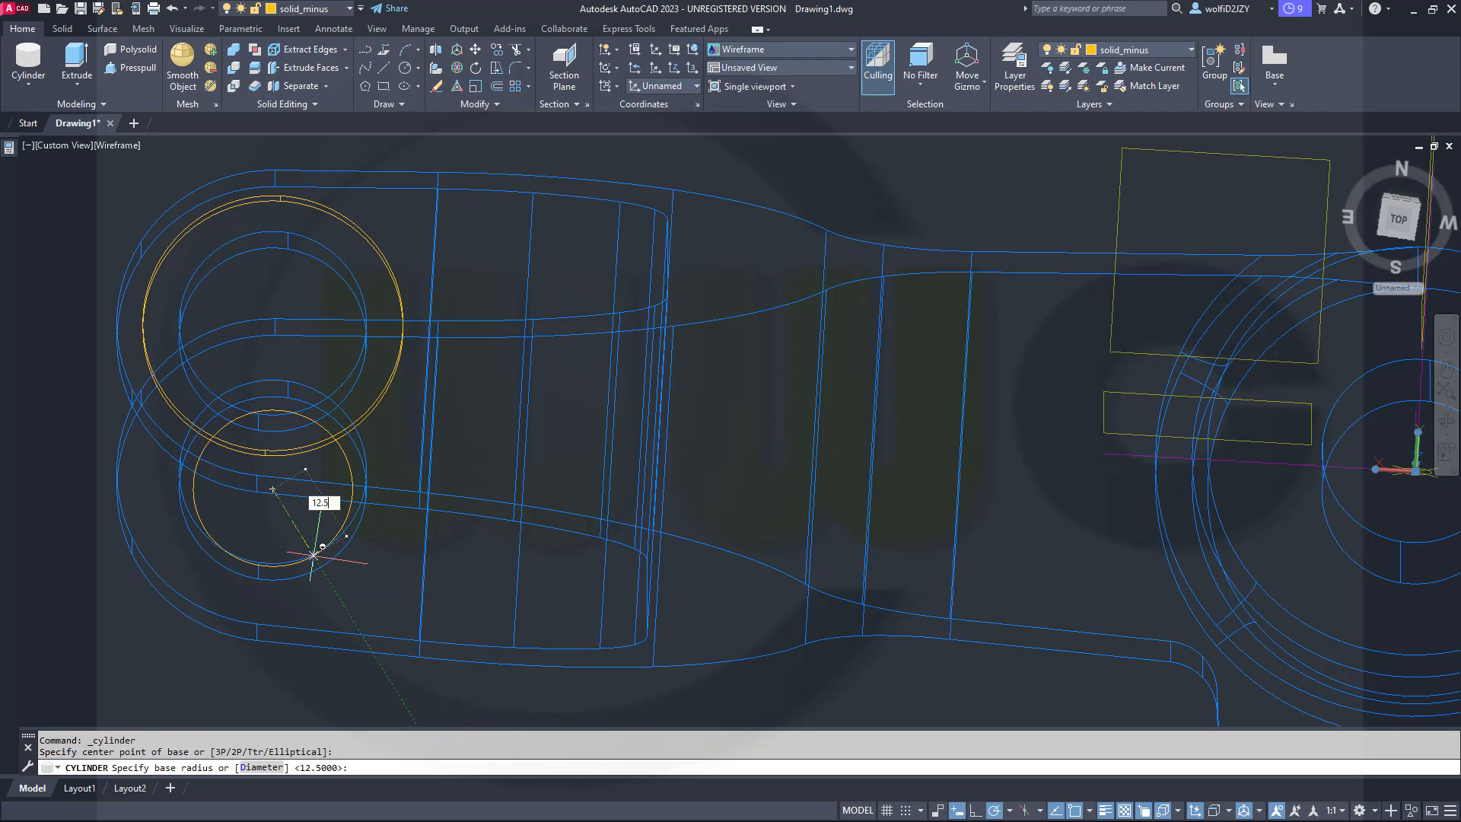
pyautogui.write('.5')
pyautogui.press('Return')
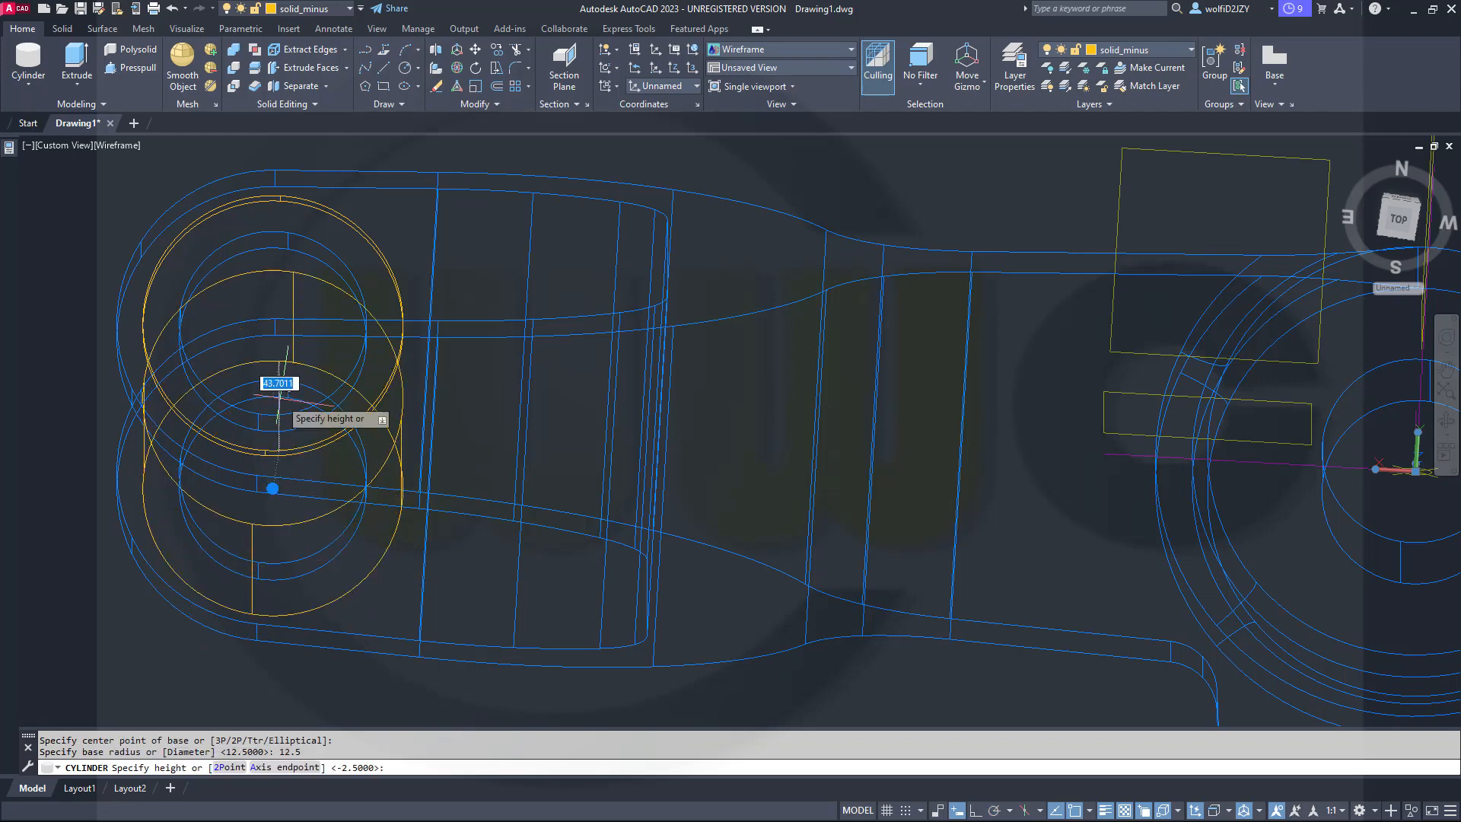
pyautogui.moveTo(385, 440)
pyautogui.keyDown('shift'); pyautogui.mouseDown(button='middle')
pyautogui.moveTo(446, 461)
pyautogui.moveTo(443, 340)
pyautogui.moveTo(416, 504)
pyautogui.moveTo(396, 533)
pyautogui.mouseUp(button='middle'); pyautogui.keyUp('shift')
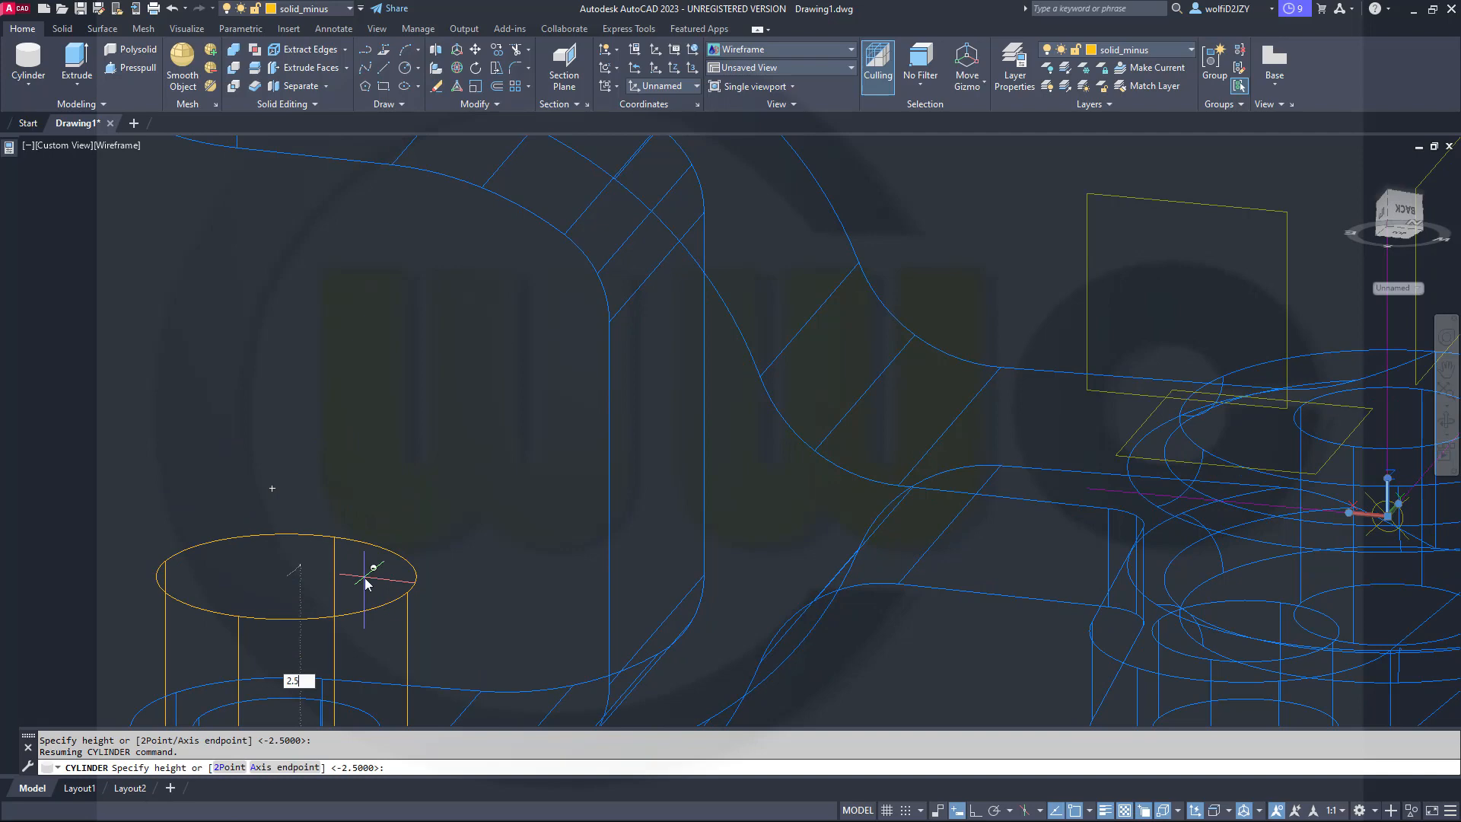
pyautogui.press('Return')
# Subtract the two shallow radius 12.5 cylinders from the fork body to form counterbores in both fork arm ends.
pyautogui.scroll(-8, 381, 561)
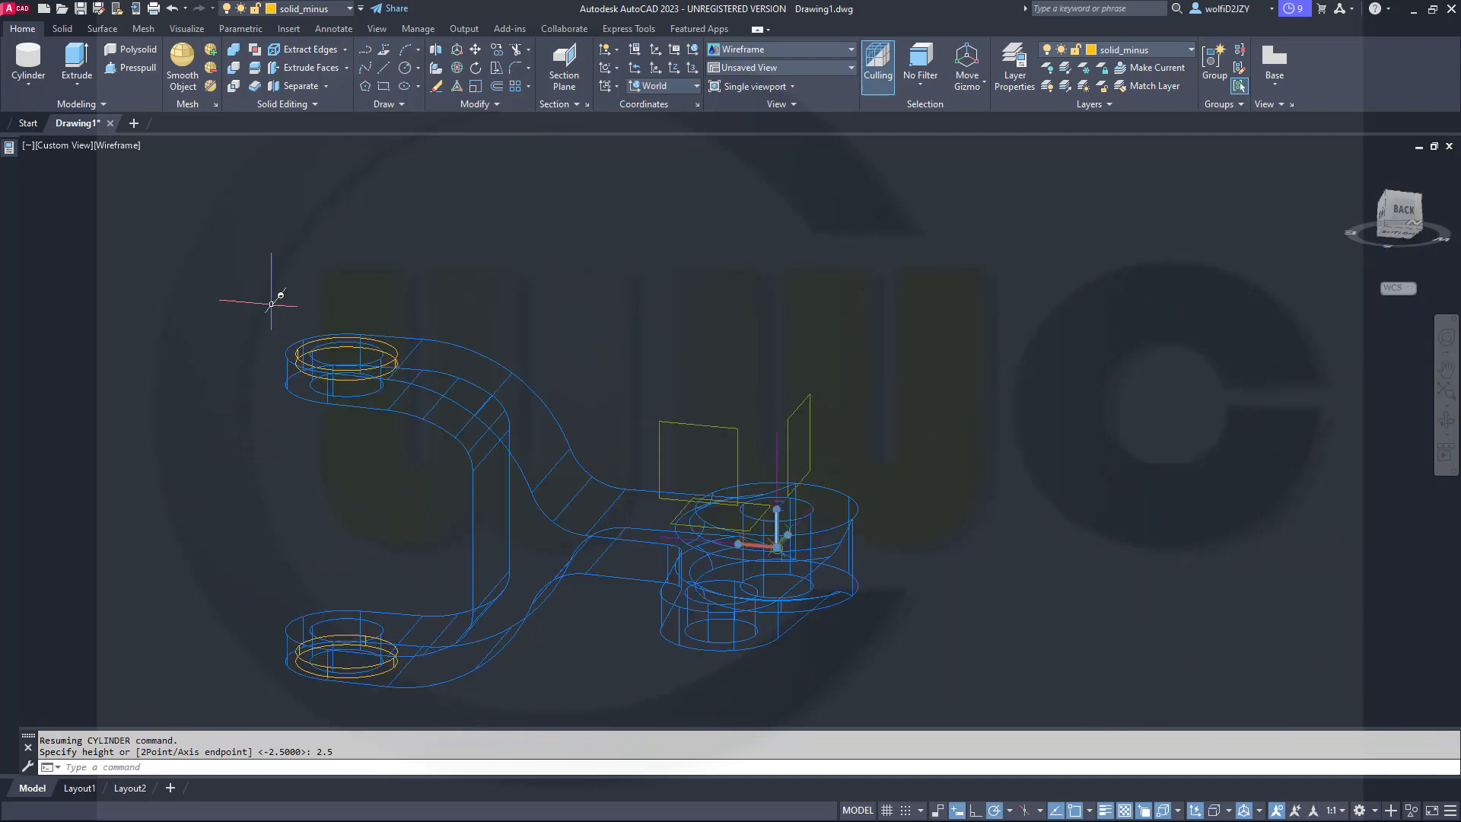
pyautogui.click(235, 68)
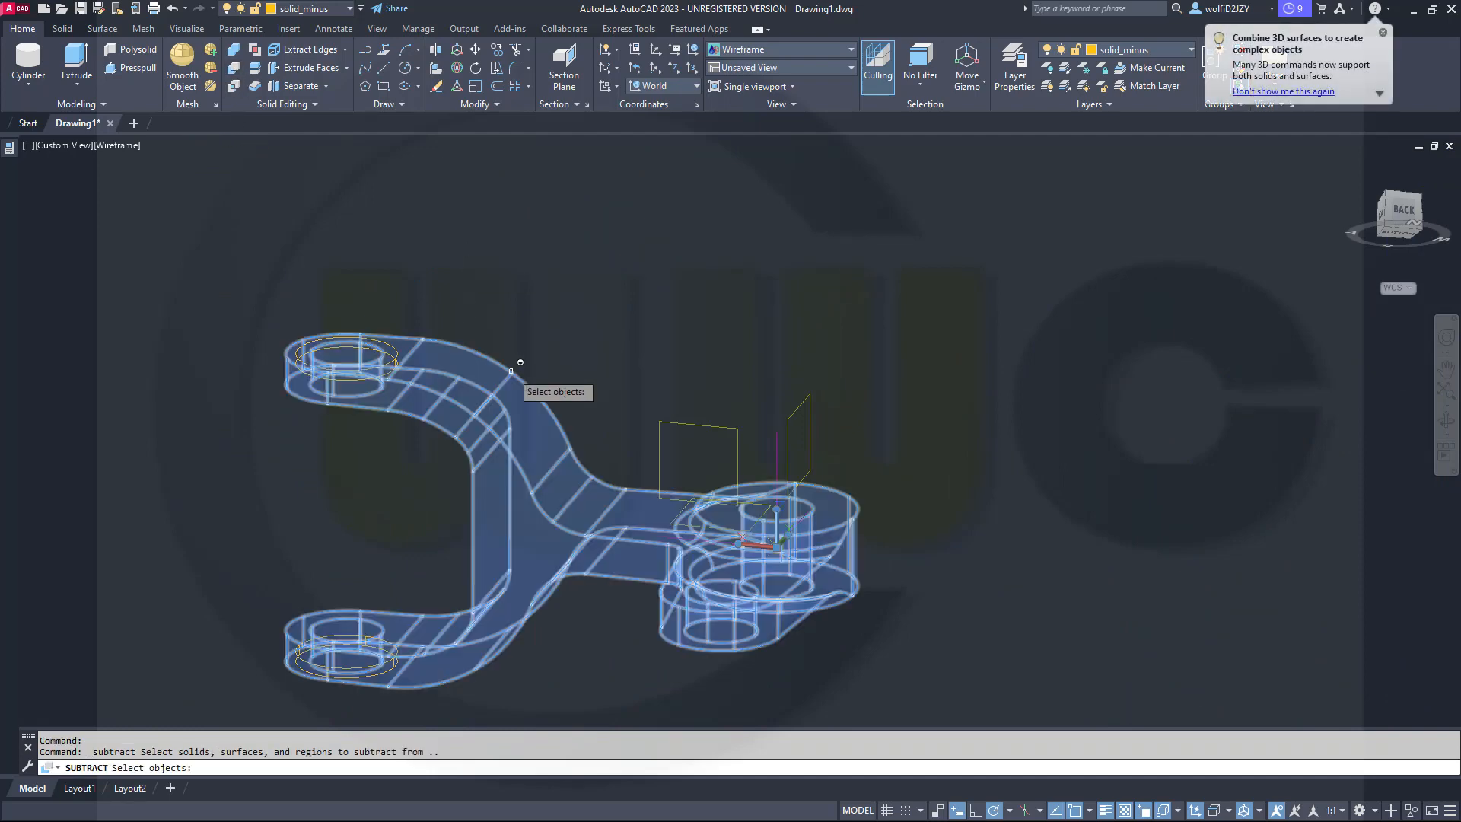
pyautogui.click(510, 364)
pyautogui.press('Return')
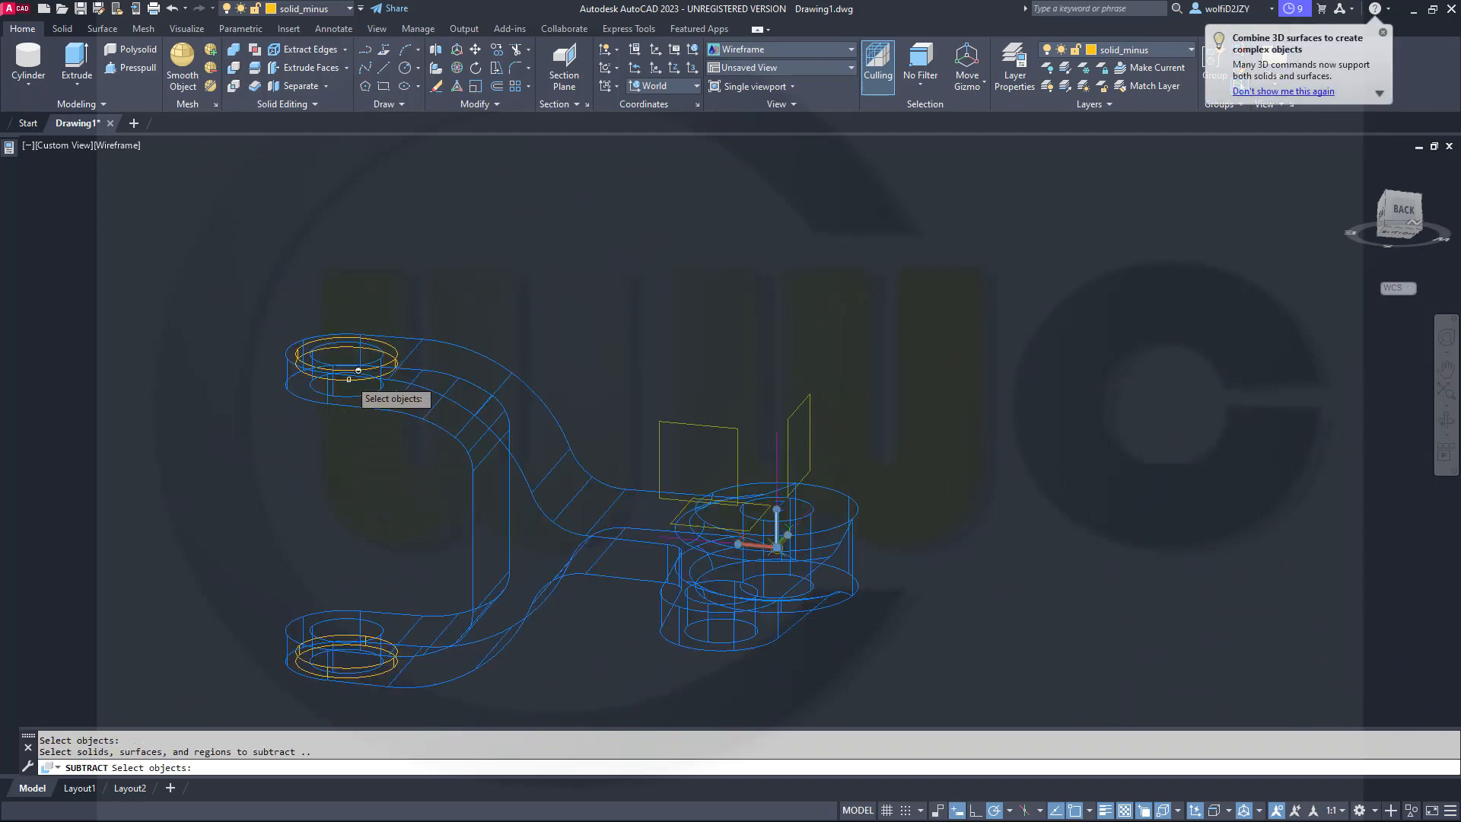
pyautogui.scroll(3, 381, 360)
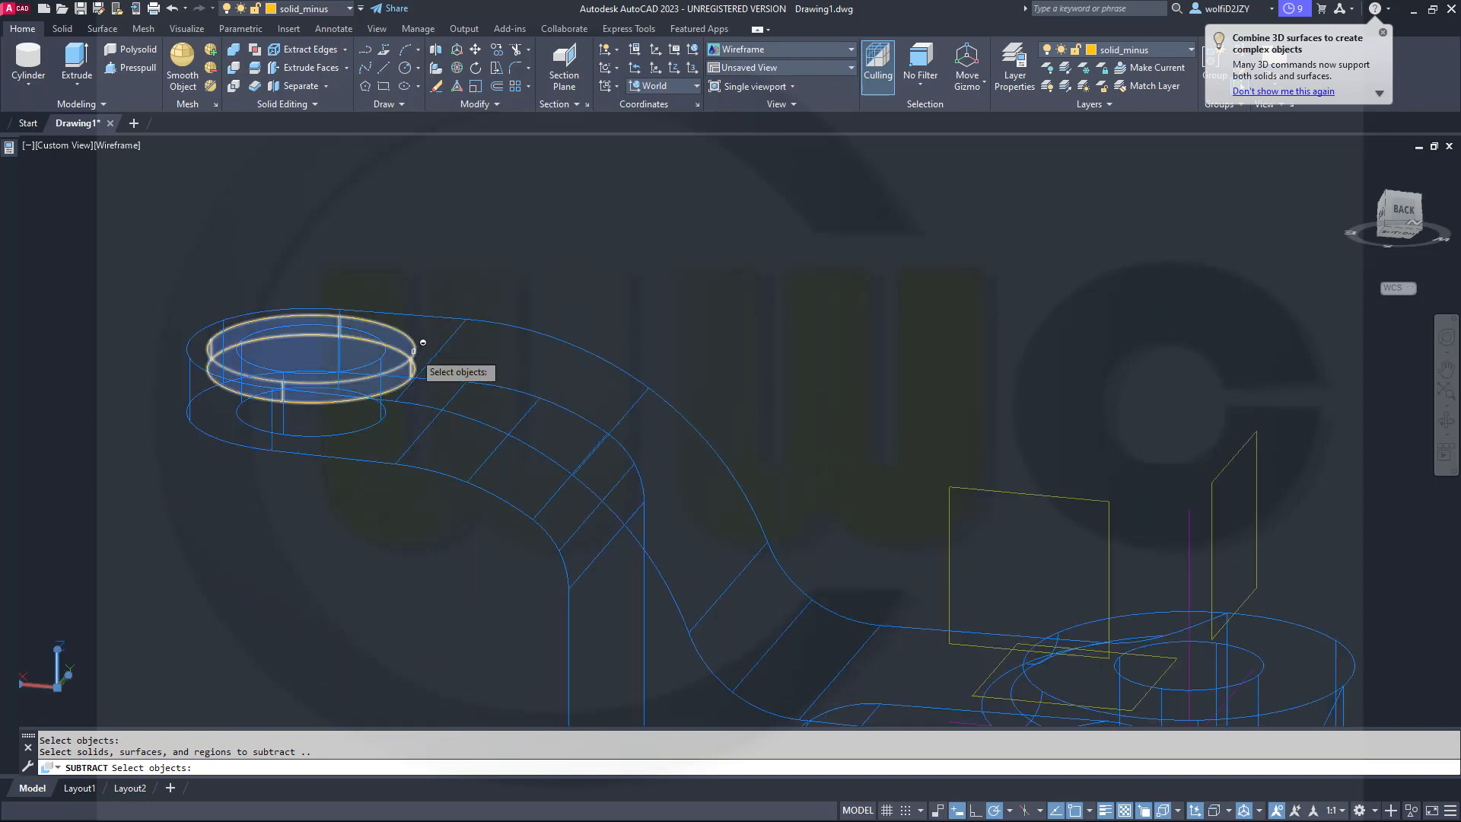
pyautogui.click(411, 348)
pyautogui.scroll(-5, 396, 365)
pyautogui.scroll(5, 420, 544)
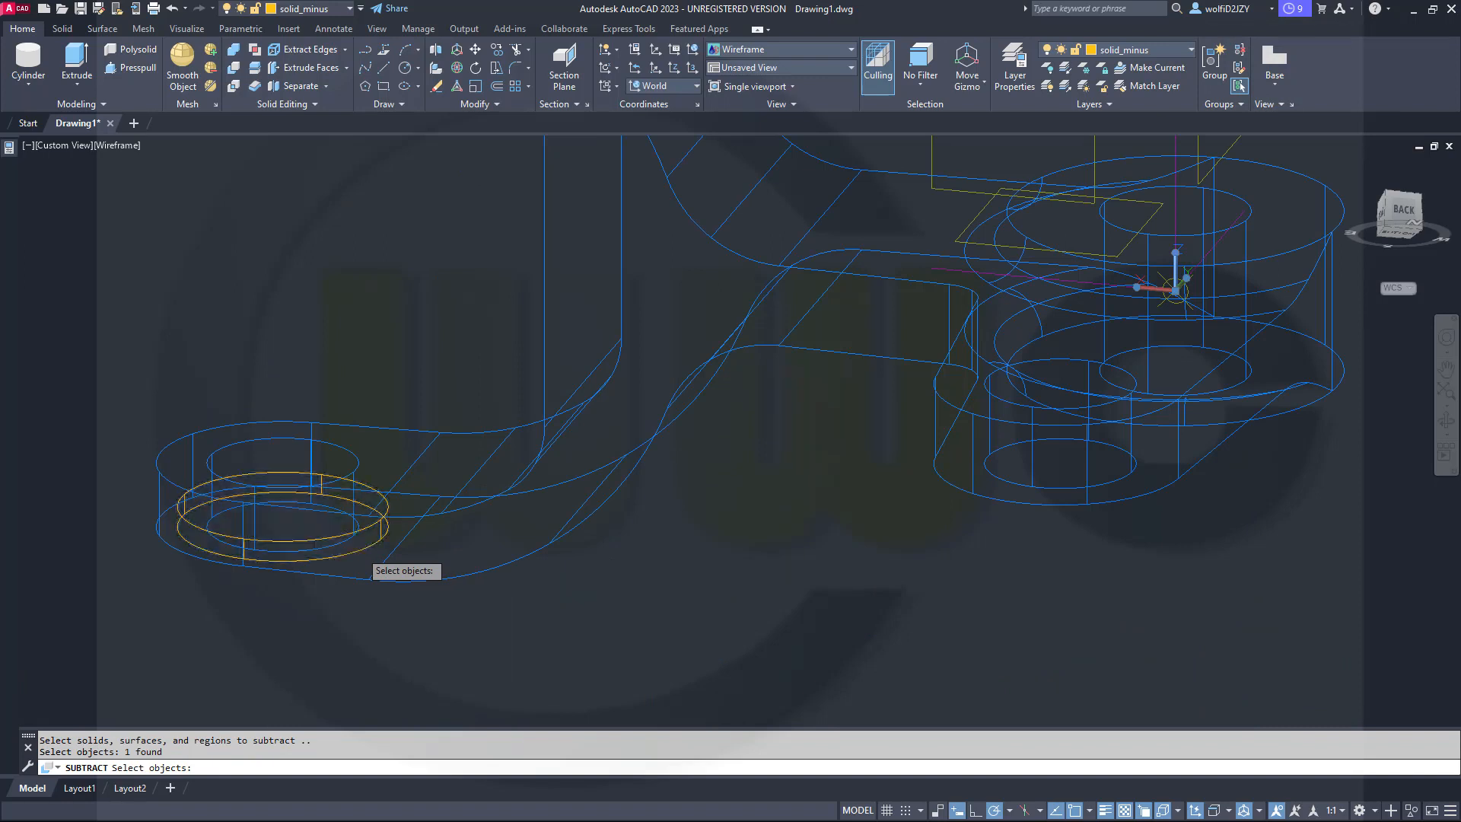
pyautogui.click(369, 541)
pyautogui.press('Return')
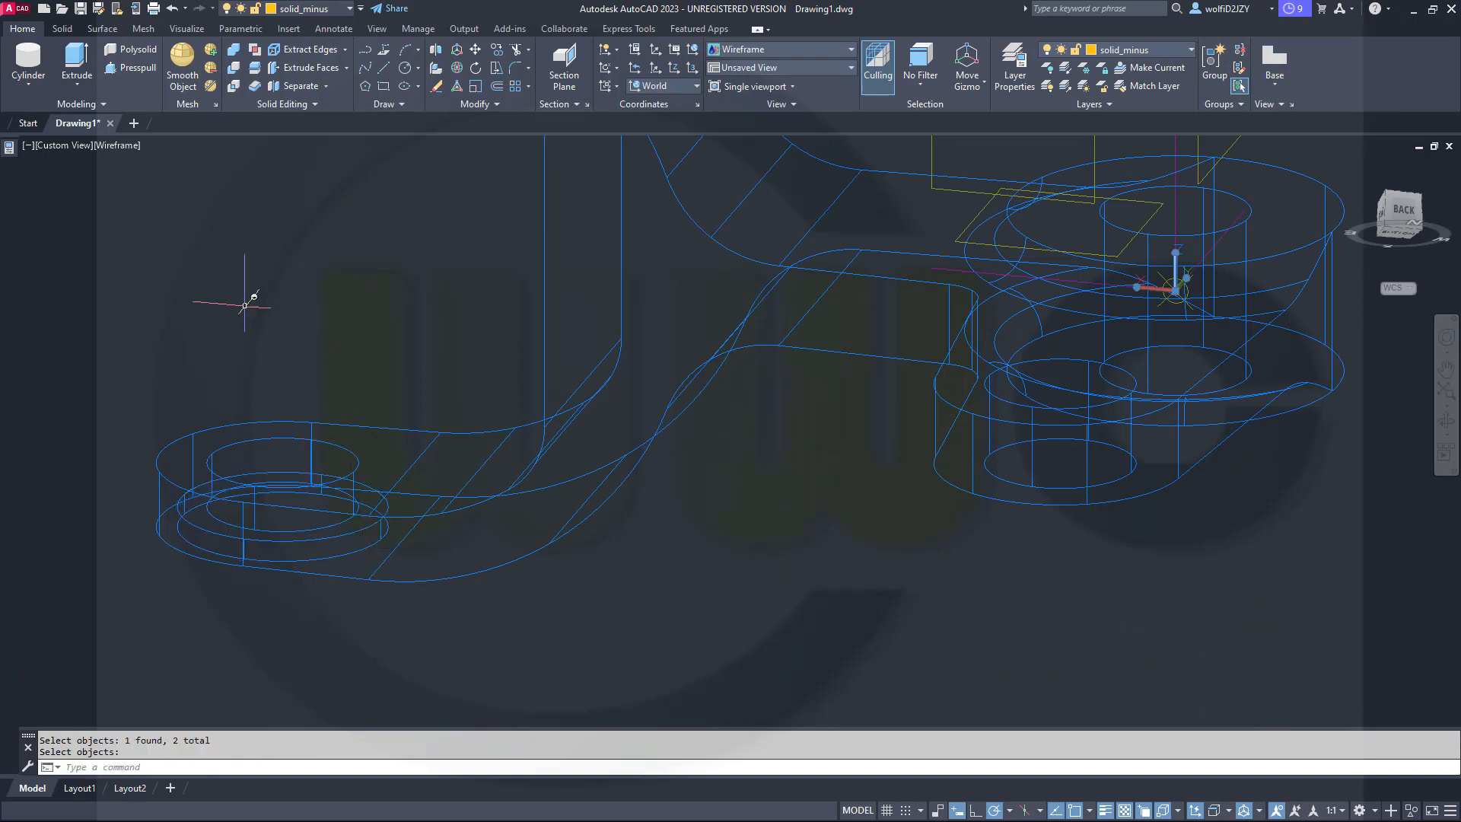
# Switch the visual style to Realistic and inspect the finished holes and counterbore from below and above.
pyautogui.click(114, 146)
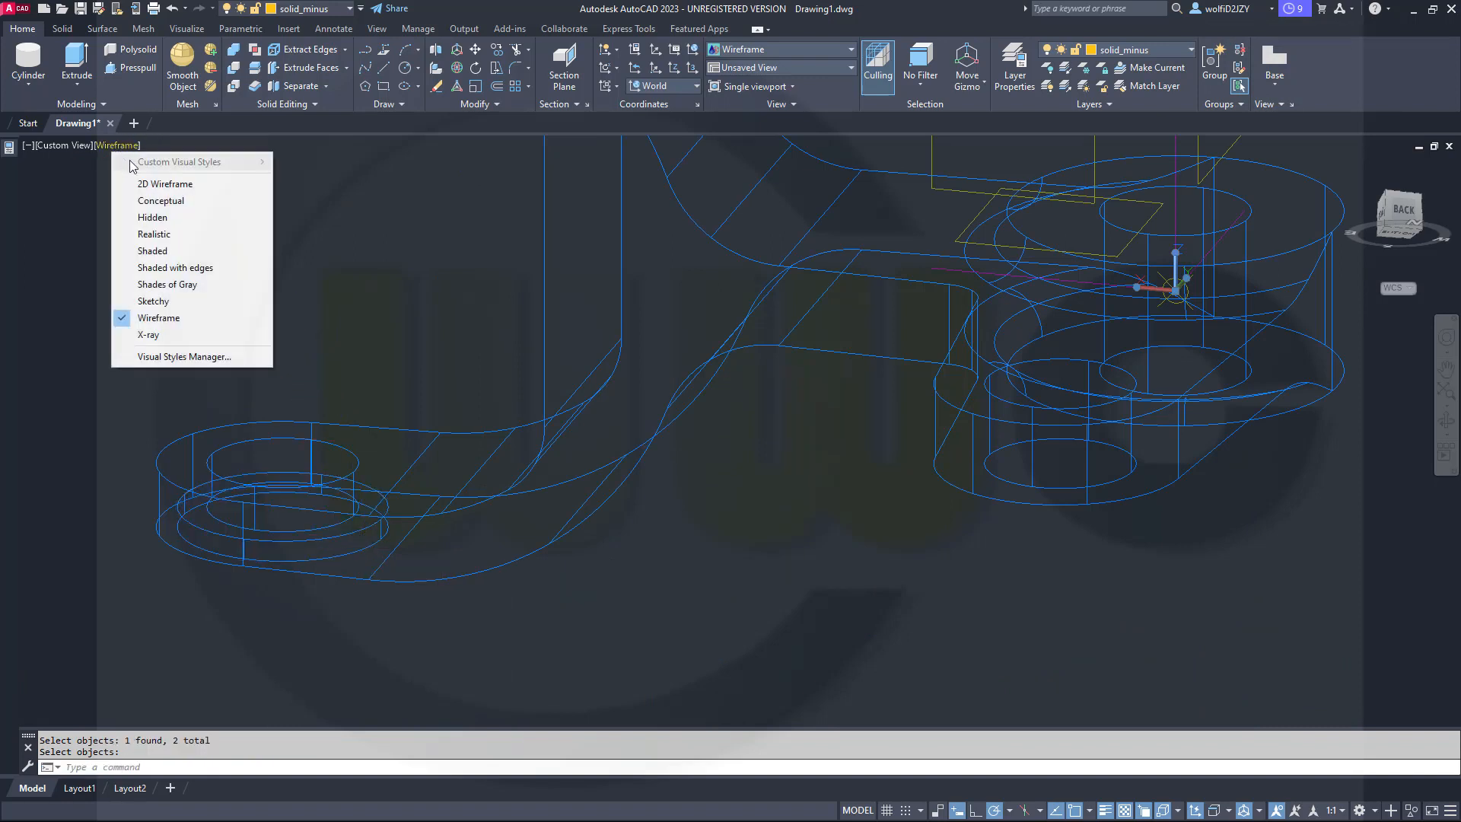
pyautogui.click(163, 235)
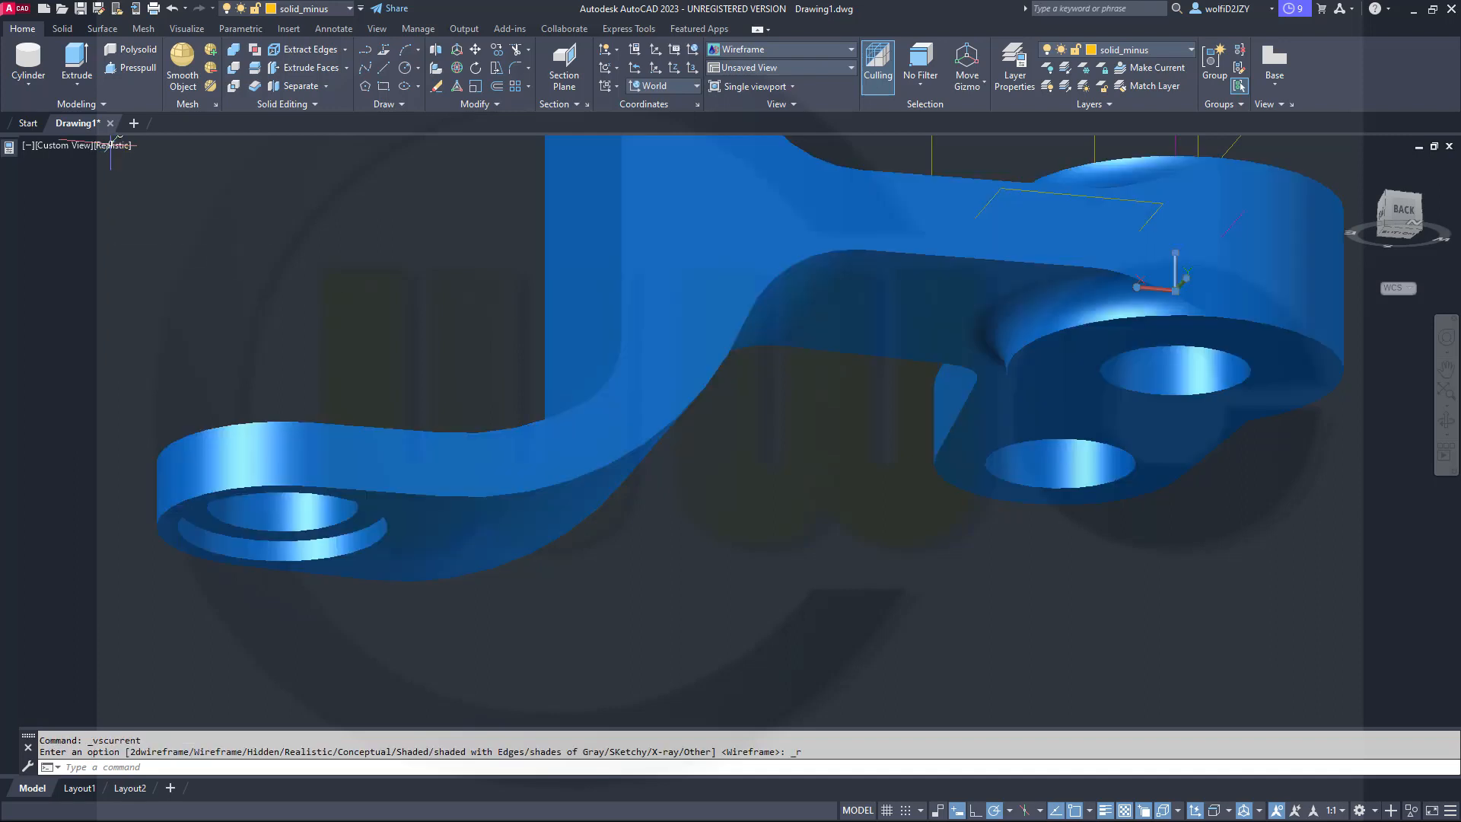
pyautogui.moveTo(695, 497); pyautogui.dragTo(784, 594, button='middle')
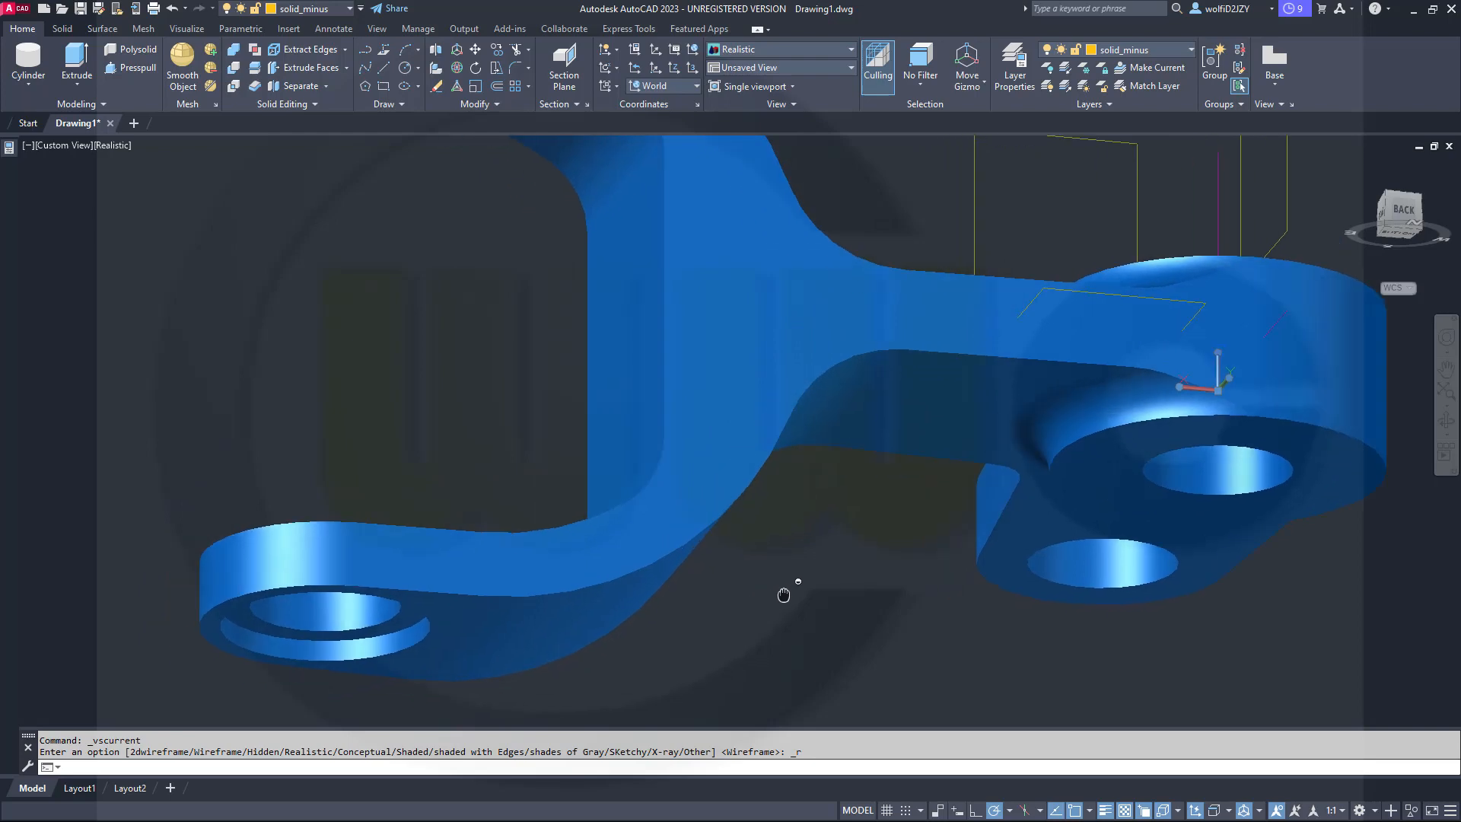
pyautogui.moveTo(834, 547); pyautogui.dragTo(567, 610, button='middle')
pyautogui.keyDown('shift'); pyautogui.moveTo(800, 548); pyautogui.dragTo(796, 701, button='middle'); pyautogui.keyUp('shift')
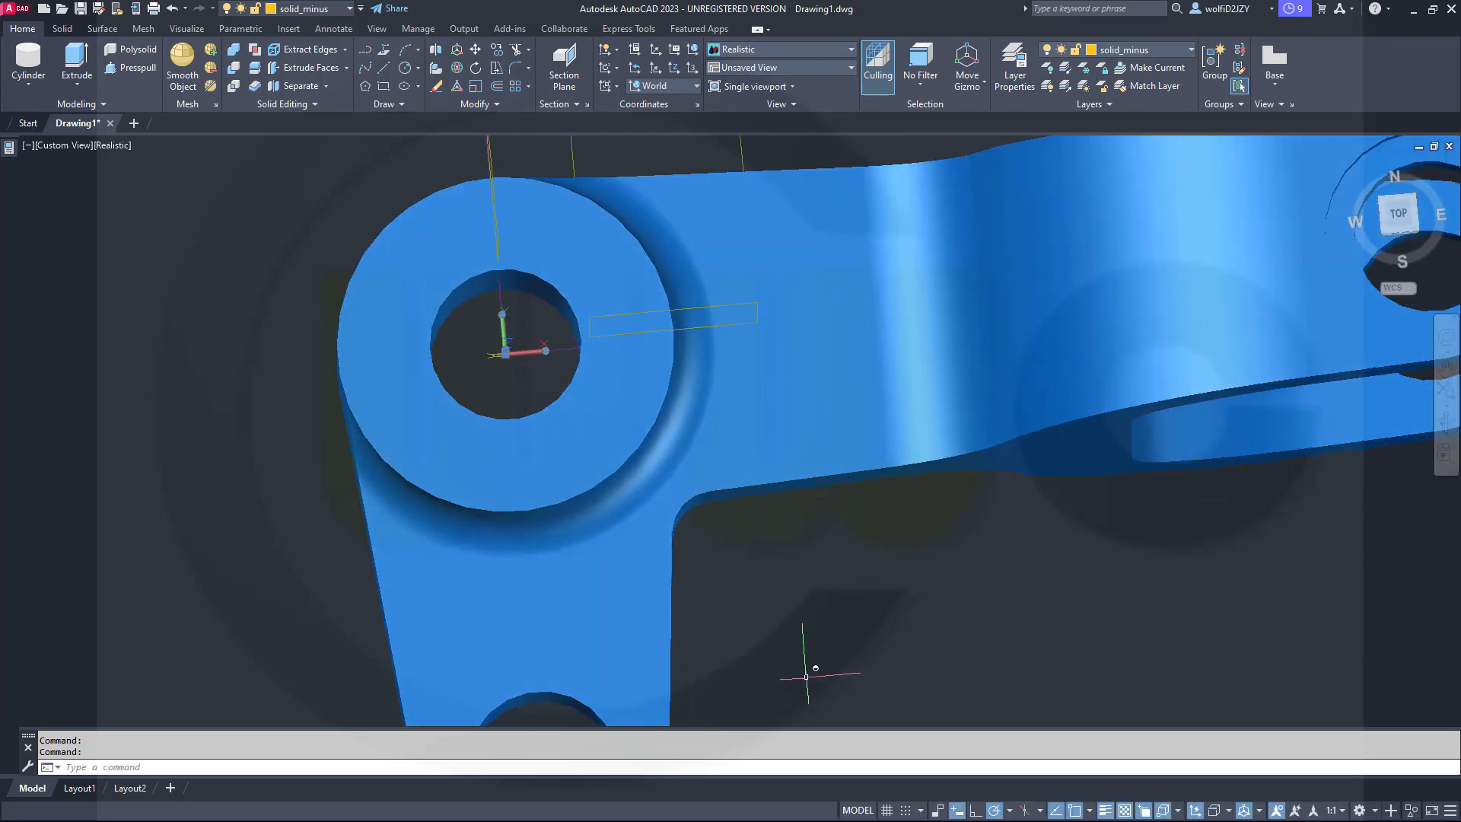